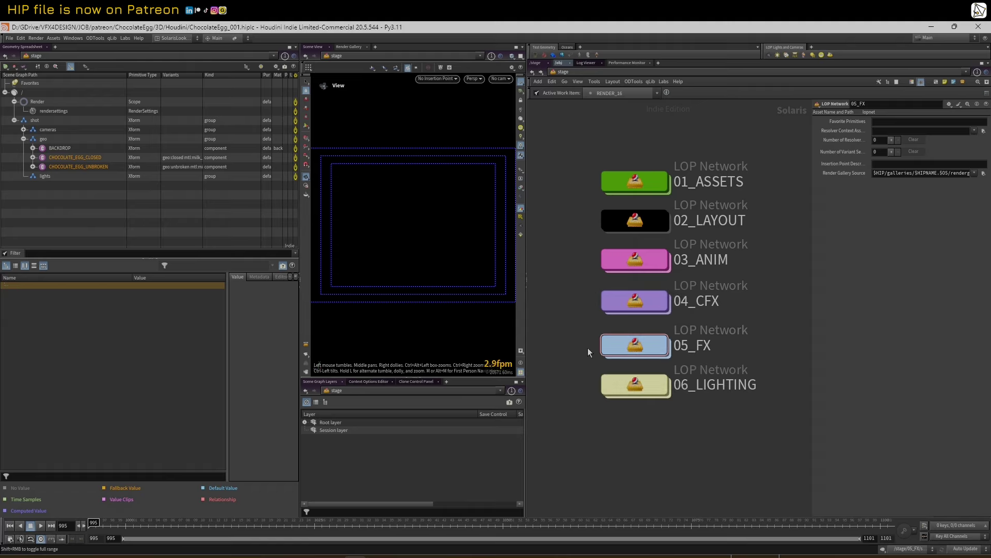
- Open the 05_FX network and display the stage at its IMPORT fetch node
double_click(639, 347)
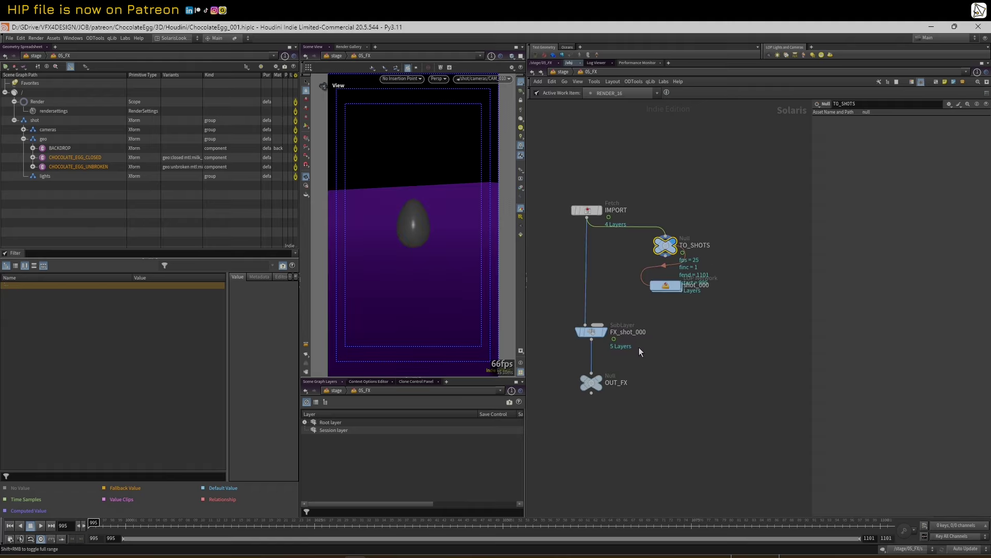
click(590, 209)
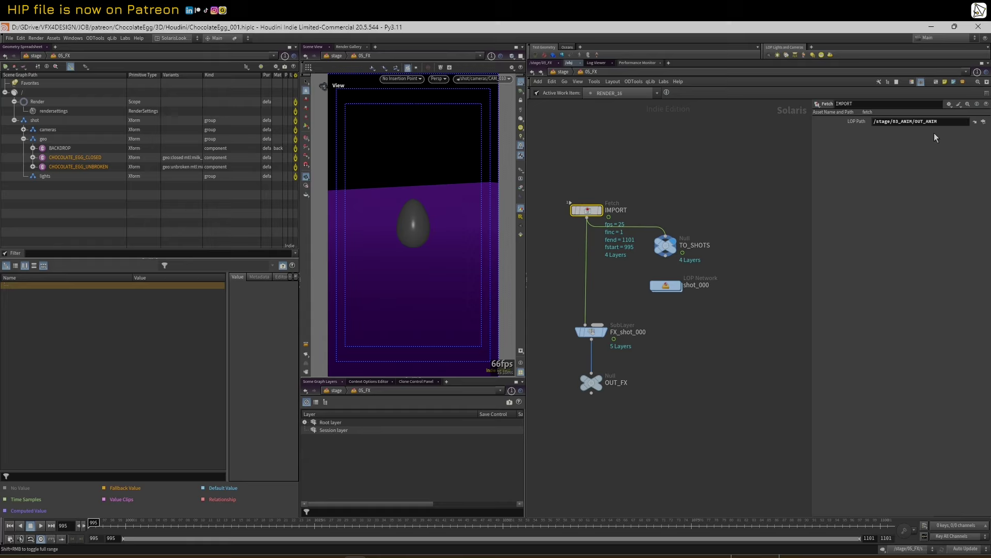
click(601, 210)
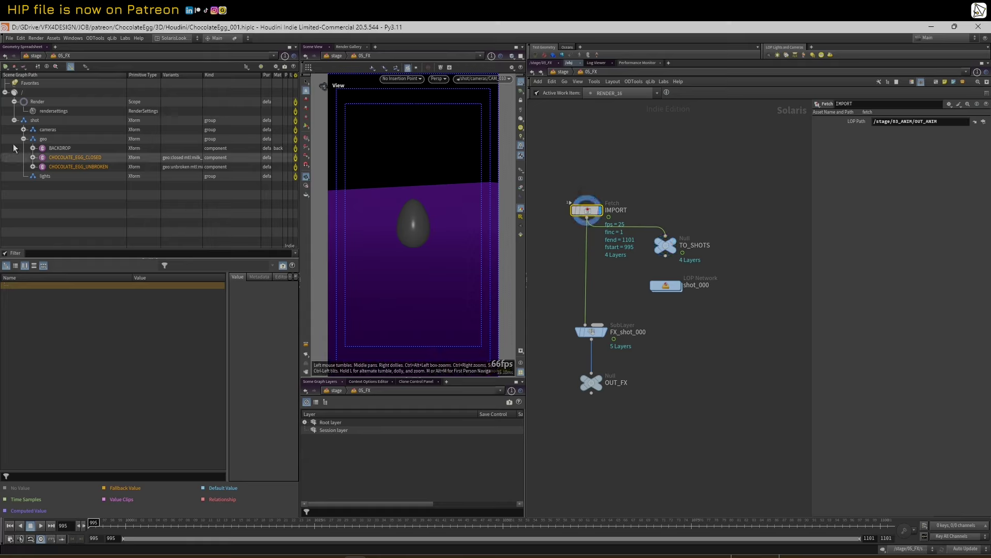
drag(114, 526, 27, 505)
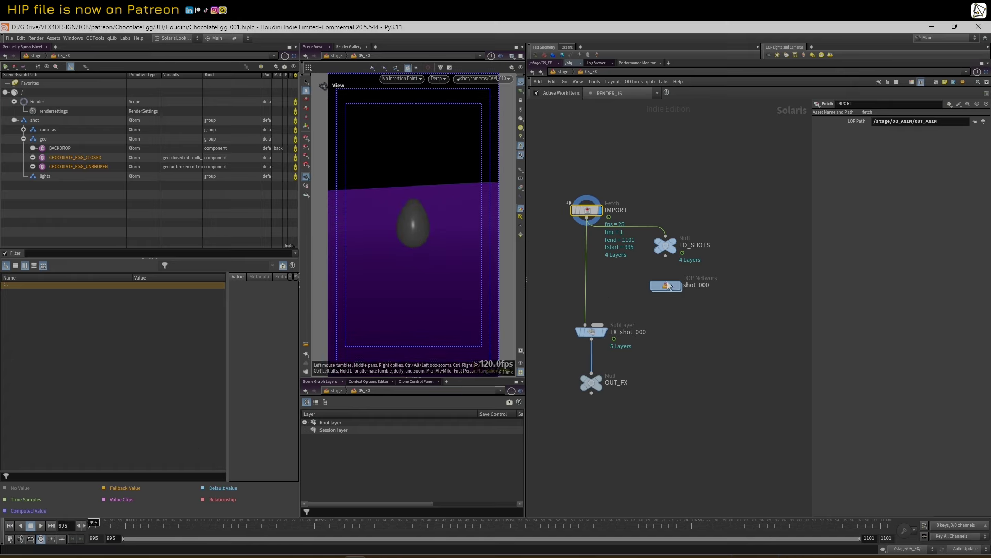
- Inspect the TO_SHOTS and shot_000 nodes, move to frame 1038 and display the FX_shot_000 sublayer
scroll(661, 267, up, 2)
click(667, 242)
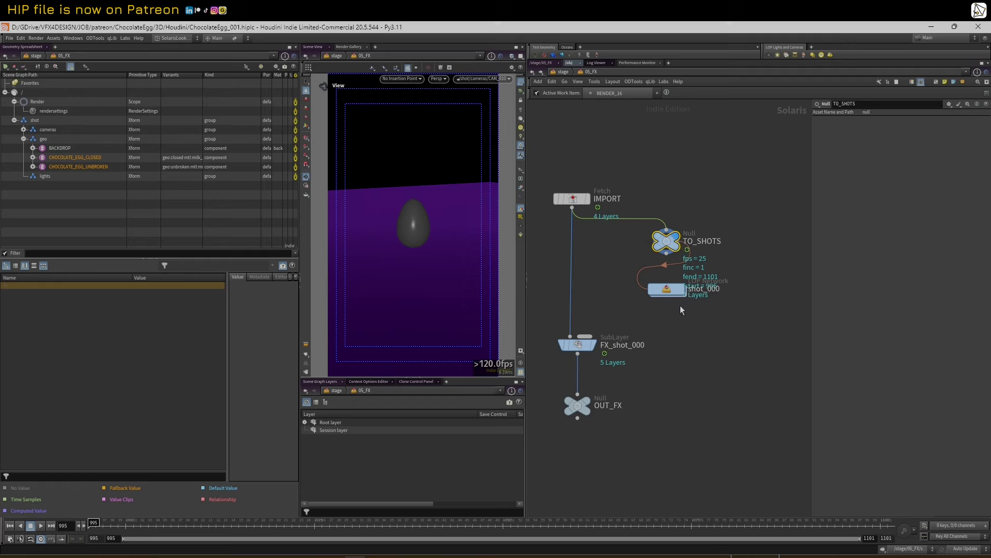
click(664, 292)
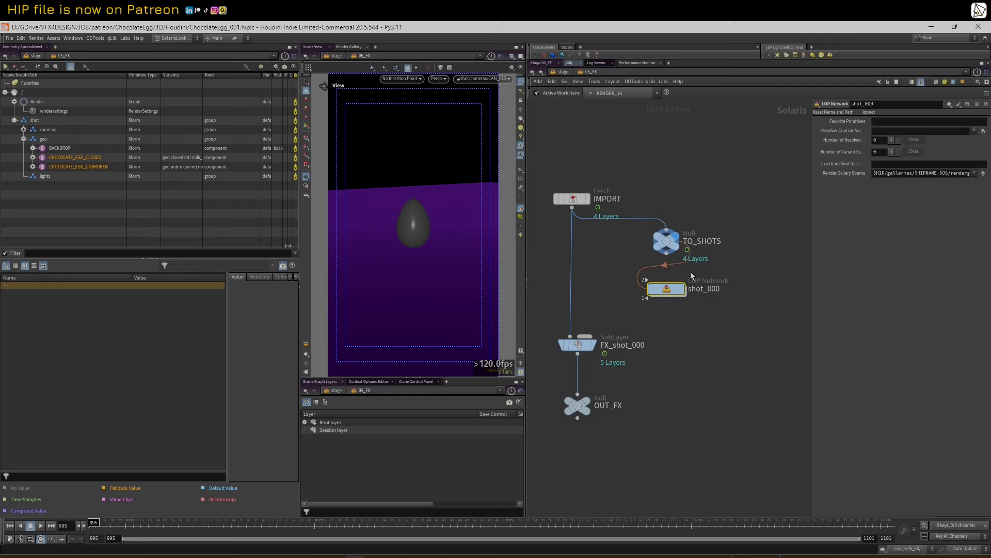
drag(146, 525, 412, 526)
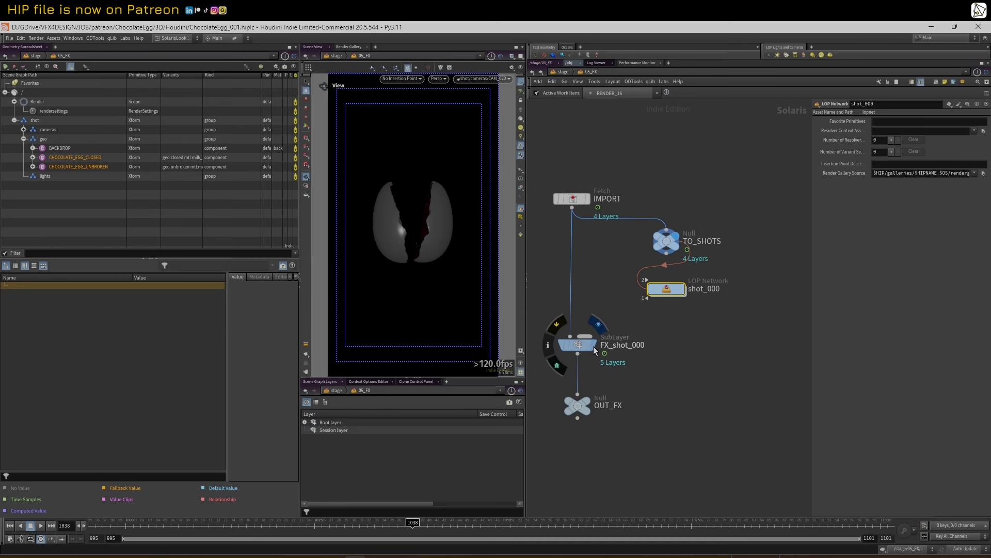
click(599, 331)
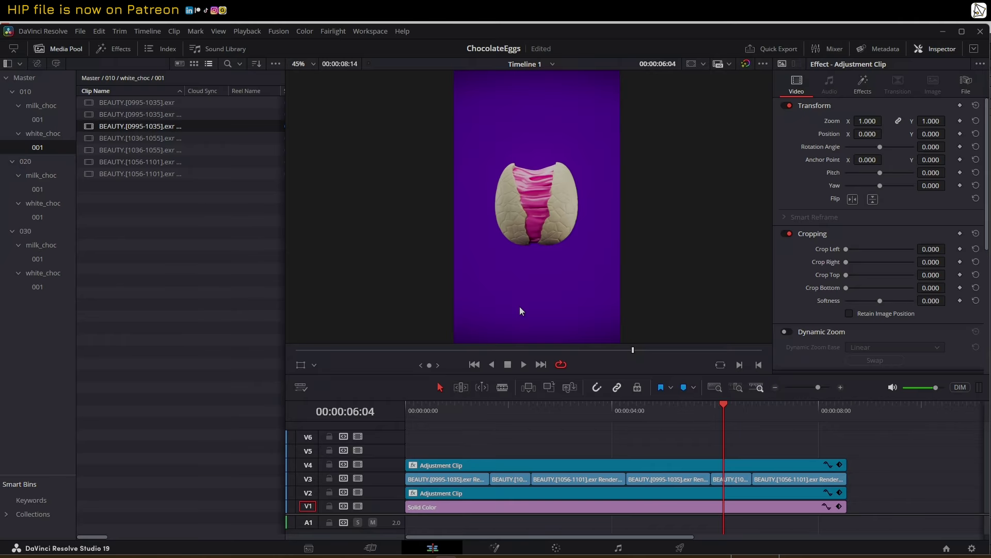
- Switch to DaVinci Resolve and play the ChocolateEggs timeline from the start, parking the playhead at 00:00:02:15
drag(477, 410, 388, 411)
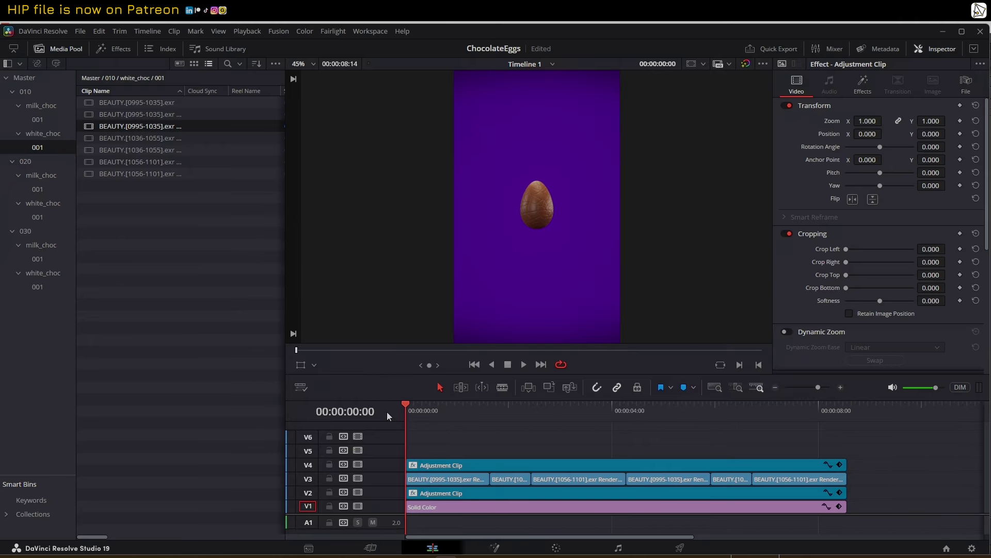
click(523, 365)
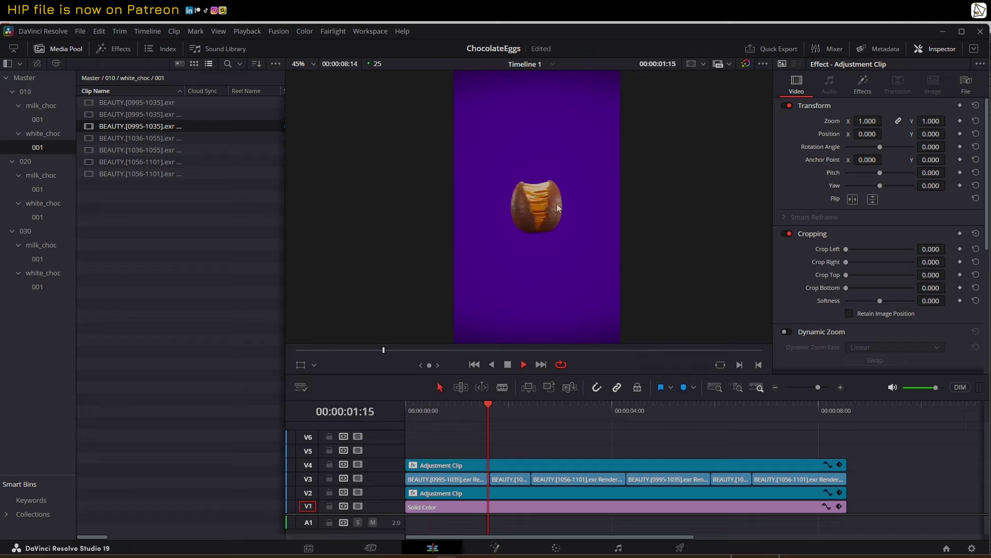
drag(576, 406, 586, 449)
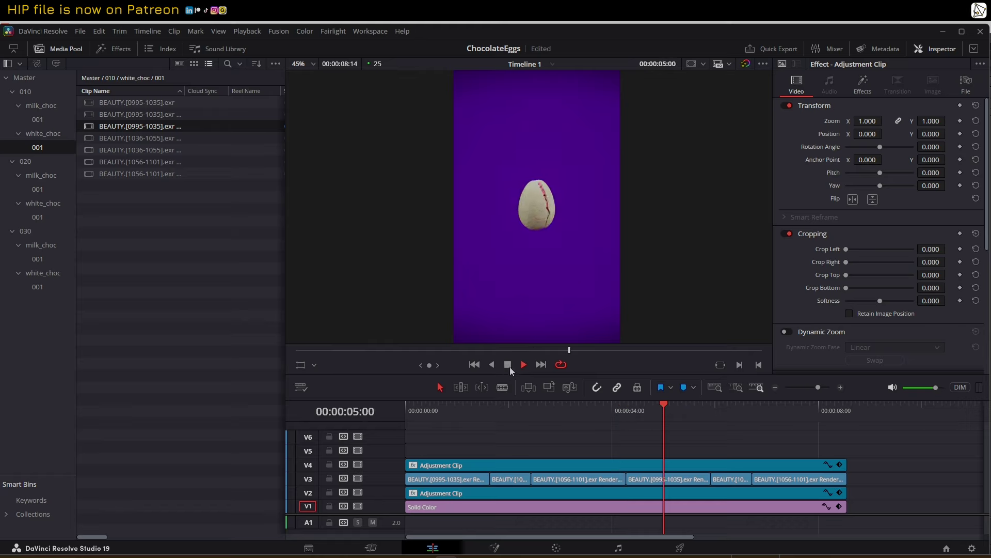
key(space)
mouse_move(543, 406)
mouse_down()
mouse_move(481, 410)
mouse_move(540, 405)
mouse_up()
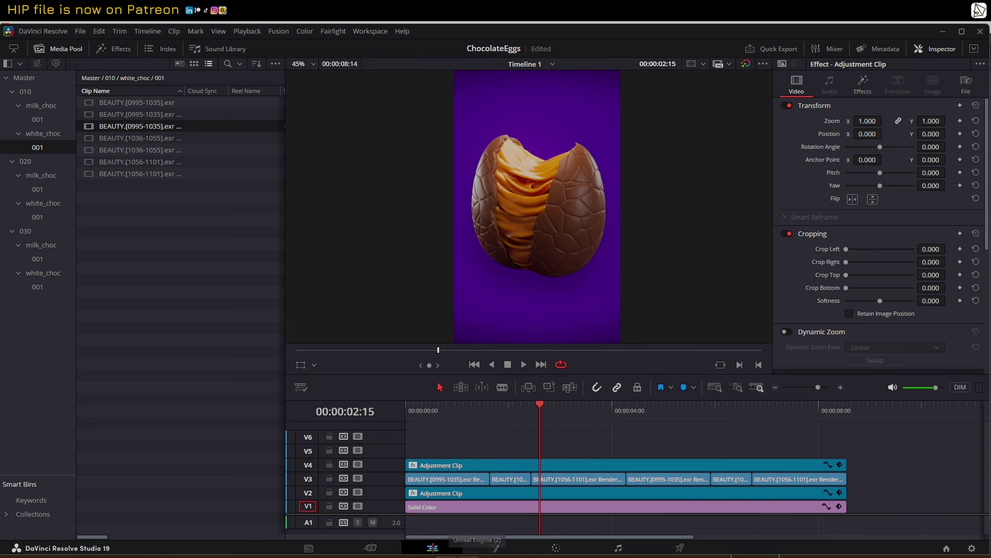
- Switch back to Houdini, return to frame 995 and open the CHOCOLATE_EGG_01 network inside shot_000
click(356, 557)
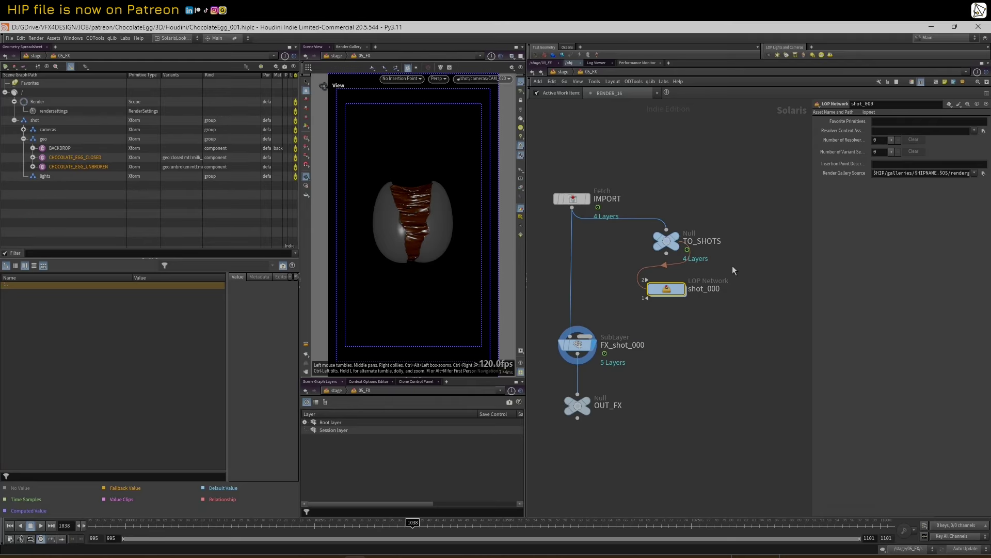
drag(149, 521, 84, 521)
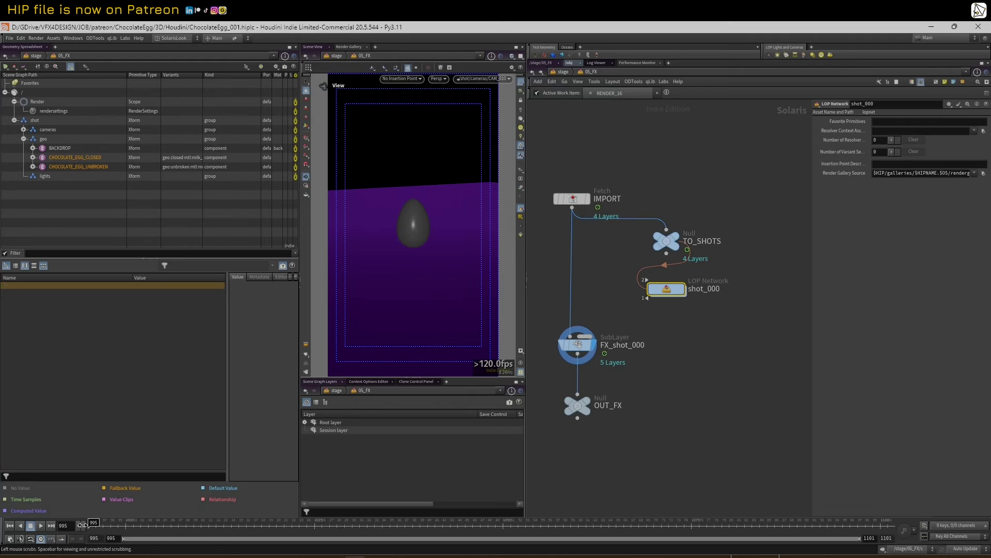
double_click(670, 292)
scroll(625, 304, up, 3)
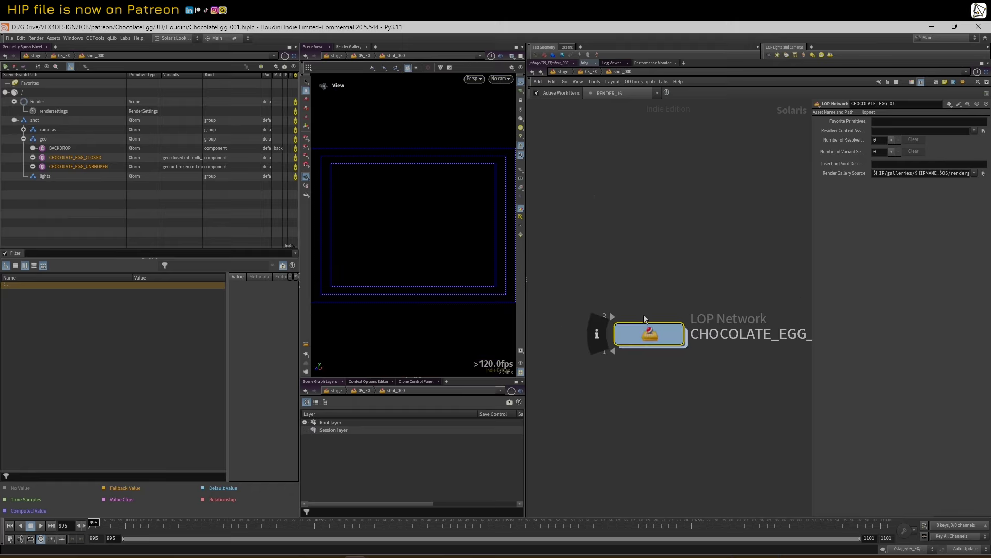
scroll(645, 318, down, 3)
drag(650, 330, 586, 273)
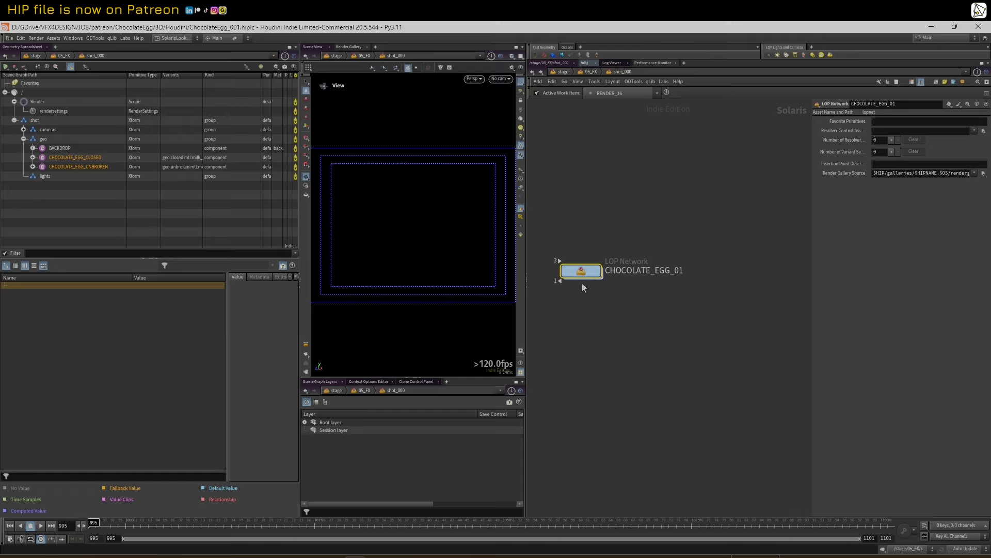
drag(586, 272, 597, 289)
double_click(597, 288)
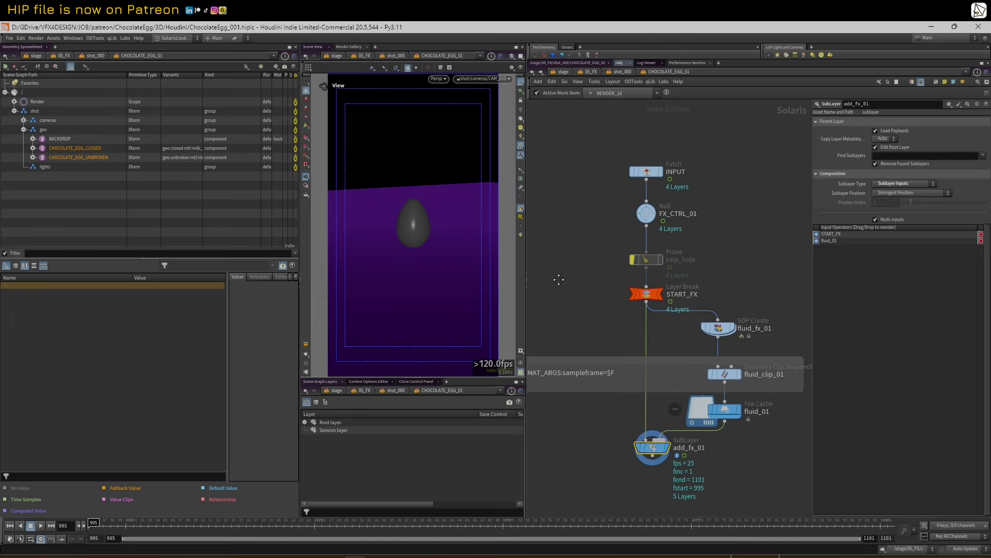
- Select the INPUT fetch node in the CHOCOLATE_EGG_01 network and display its stage
middle_drag(559, 280, 548, 280)
middle_drag(735, 214, 711, 217)
scroll(652, 188, up, 1)
click(619, 178)
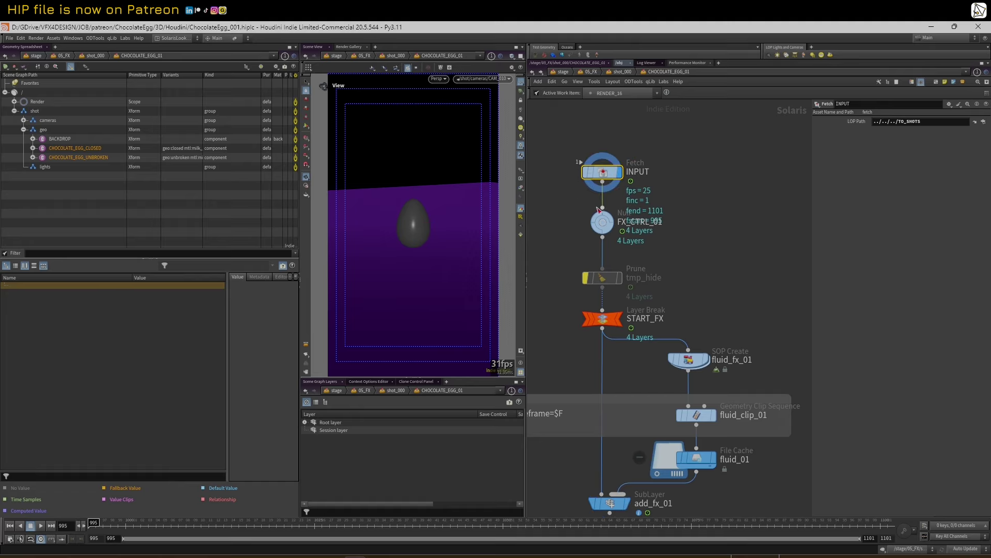
- Examine the Prod, Shot, Dept, Asset and Path parameters of FX_CTRL_01, checking the evaluated Asset expression
click(602, 222)
drag(810, 164, 626, 181)
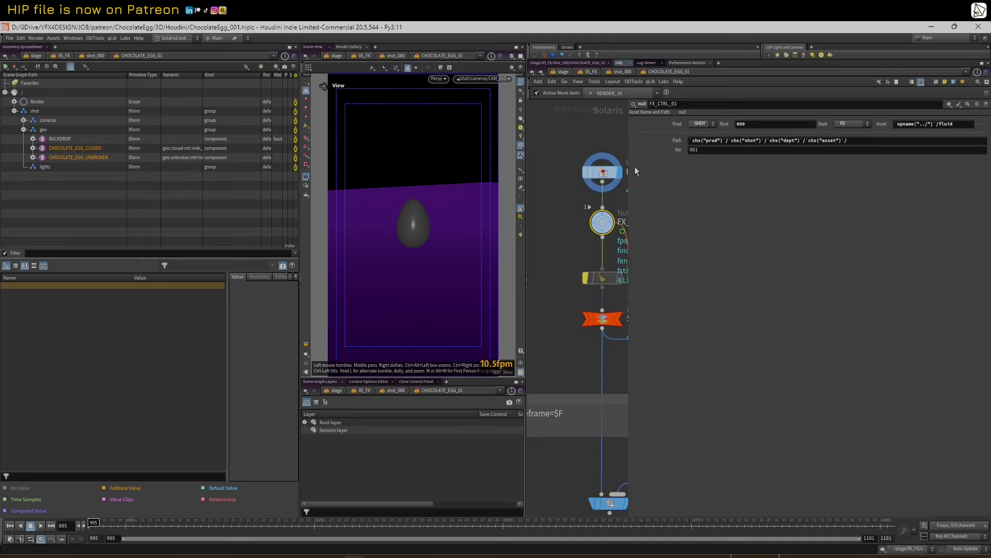
drag(626, 139, 588, 139)
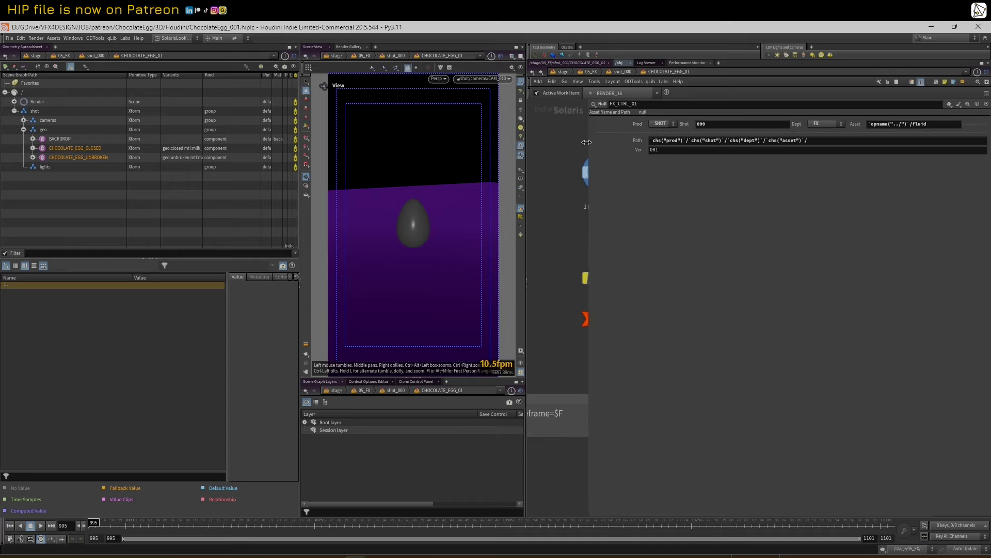
click(829, 125)
click(825, 126)
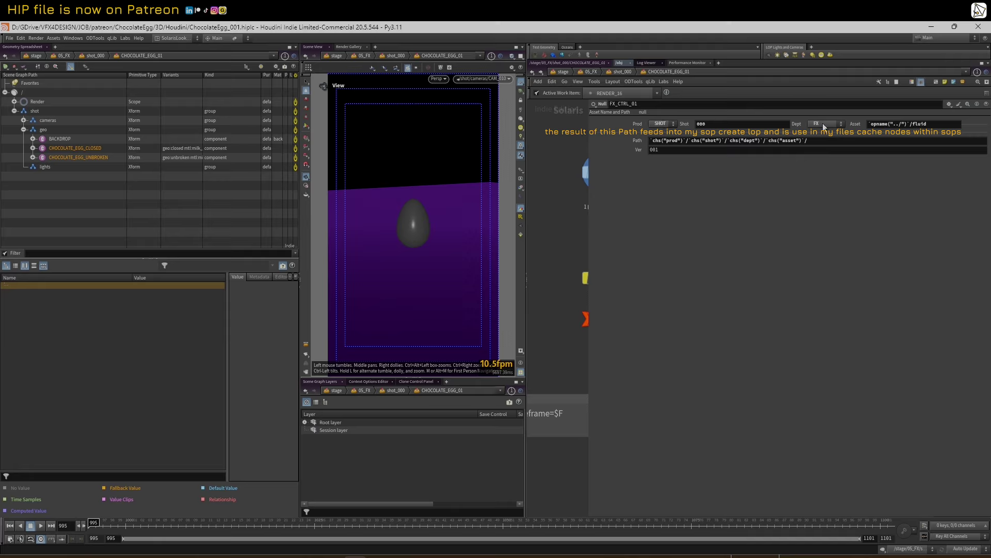
click(855, 124)
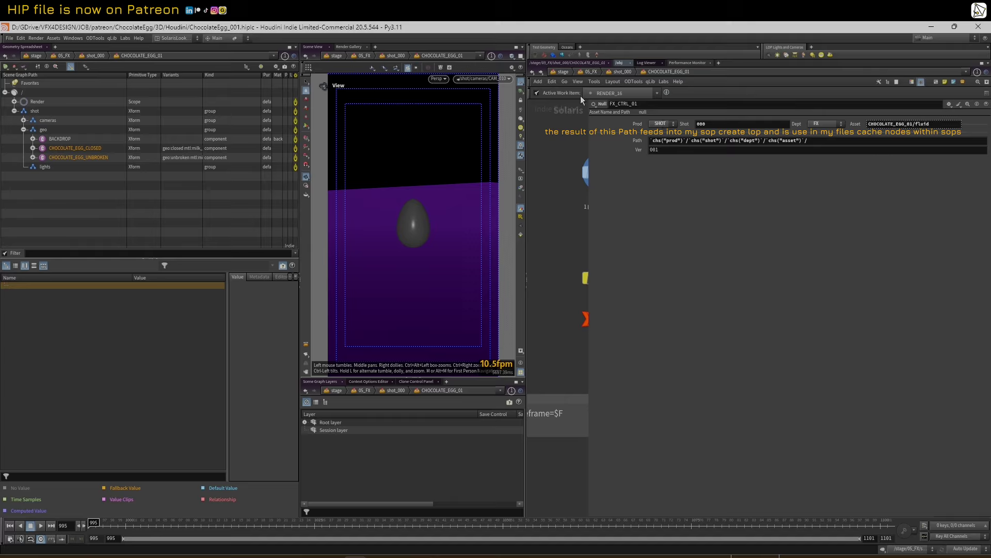
click(855, 124)
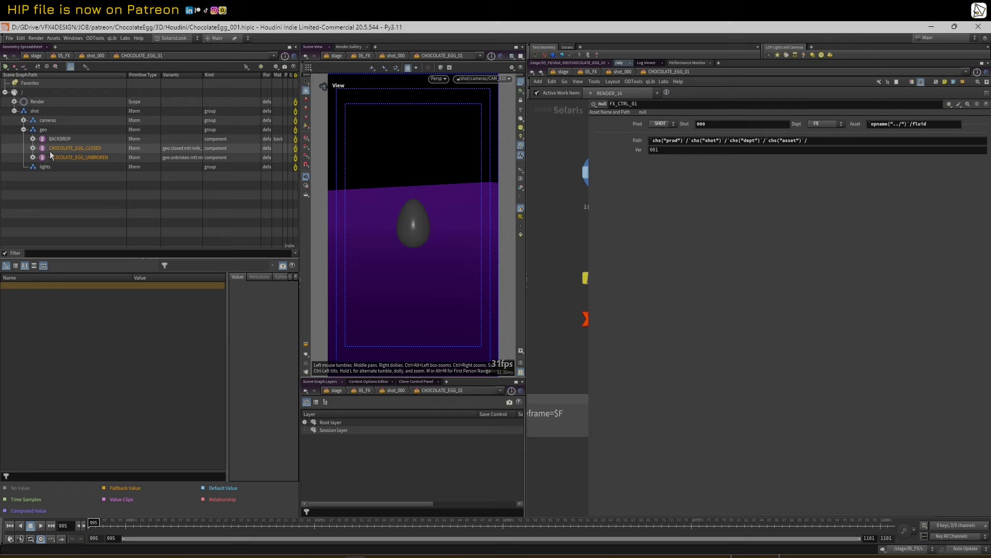
- Expand CHOCOLATE_EGG_CLOSED down to its render scope in the scene graph and select the fluid mesh
click(66, 149)
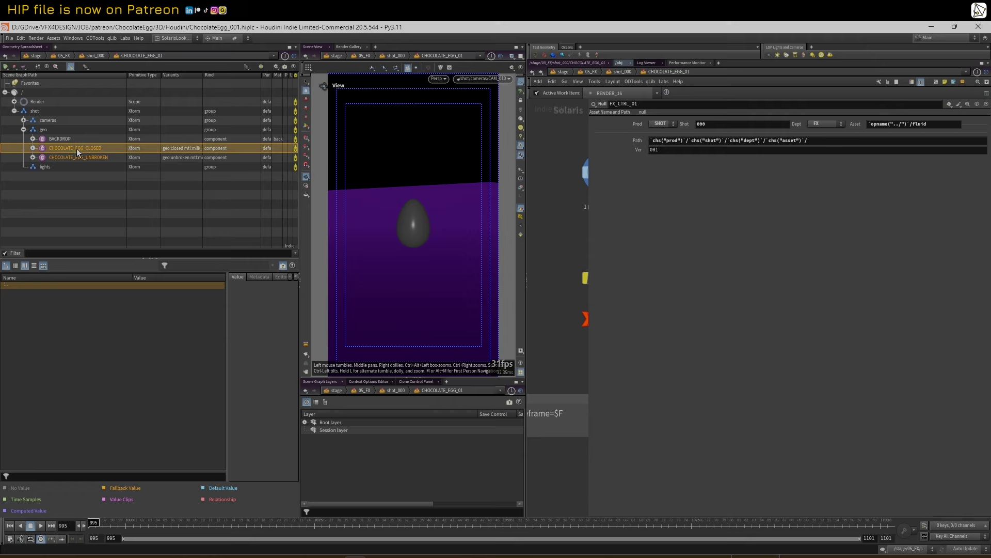
click(33, 148)
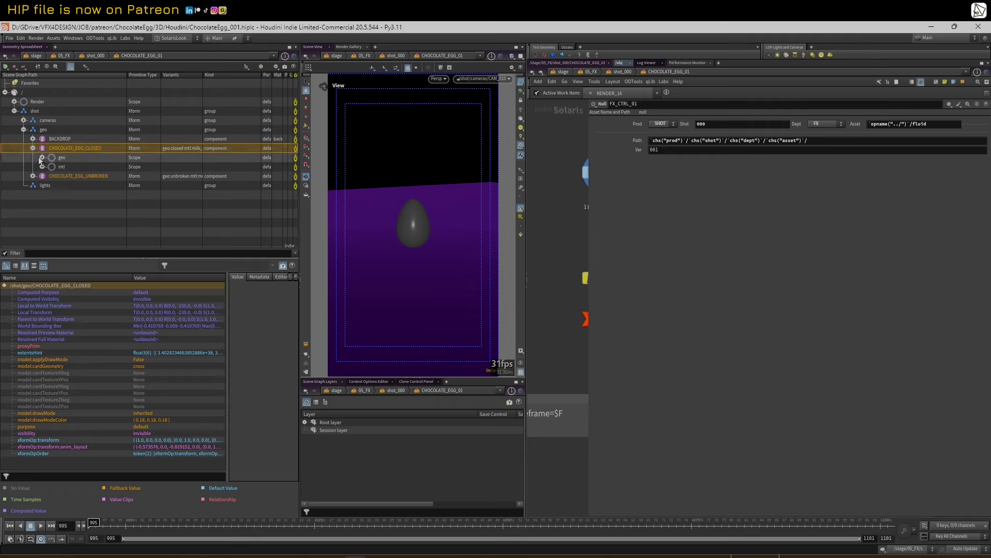
click(42, 158)
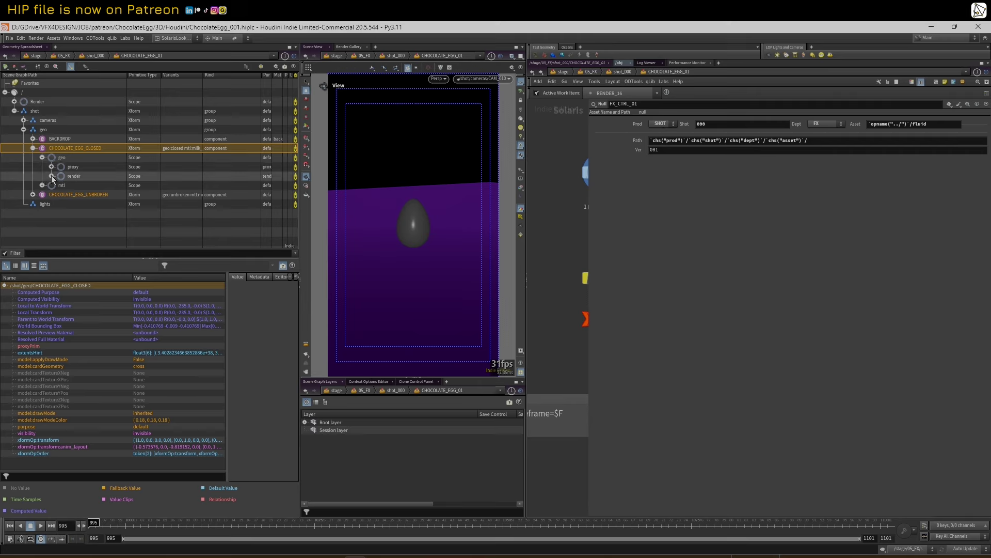
click(51, 176)
click(78, 194)
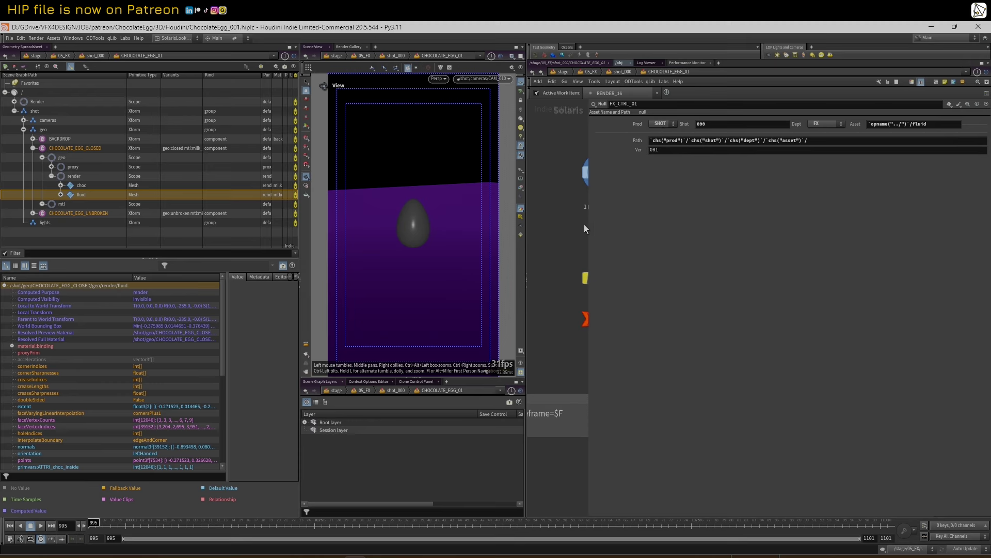
- Give the node network more room again and select the fluid_fx_01 SOP Create node
drag(587, 224, 709, 218)
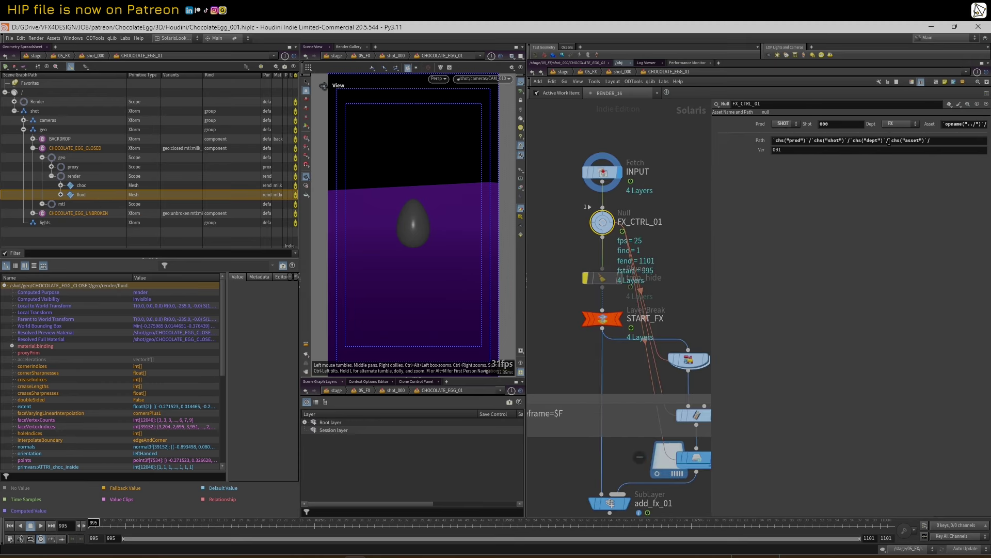
middle_drag(707, 220, 672, 222)
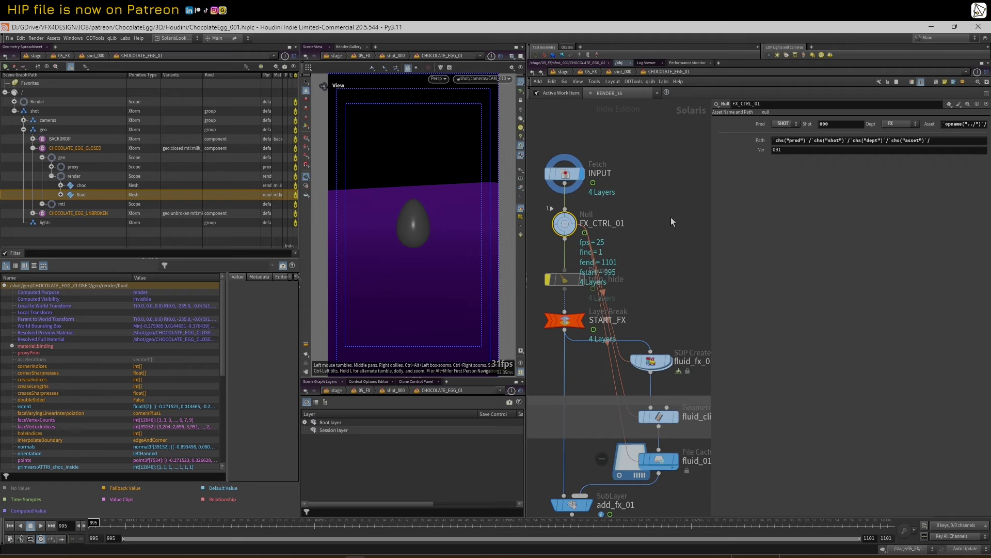
drag(712, 216, 781, 216)
middle_drag(691, 256, 703, 223)
scroll(689, 245, down, 2)
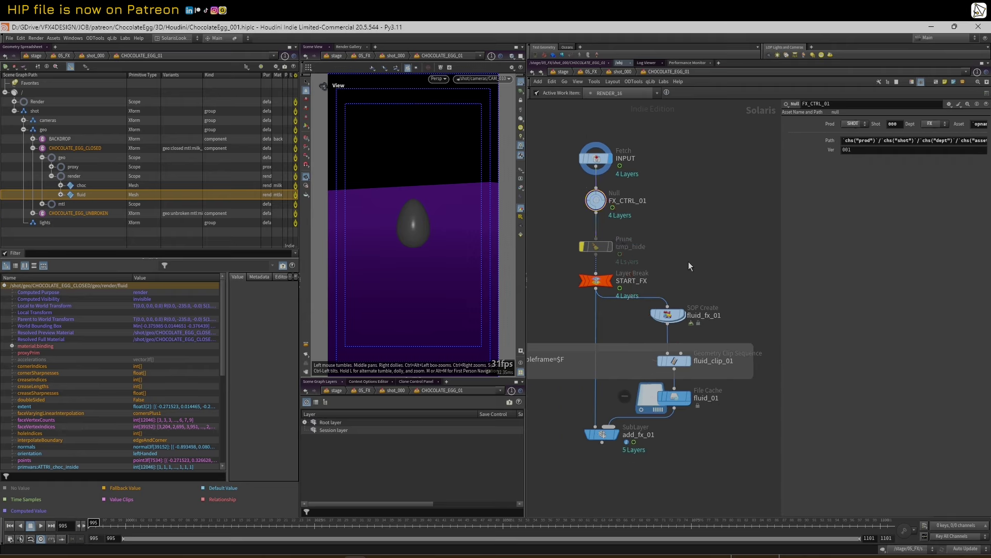
click(668, 314)
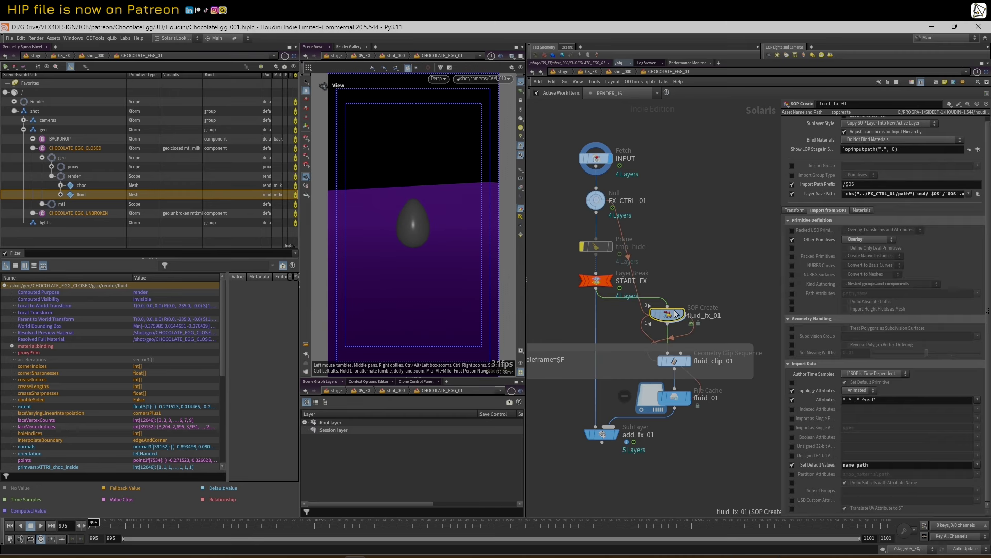
- Examine the Import Path Prefix and Layer Save Path settings of the fluid_fx_01 node with its parameters widened
middle_drag(703, 264, 692, 251)
scroll(691, 255, down, 1)
scroll(690, 256, up, 1)
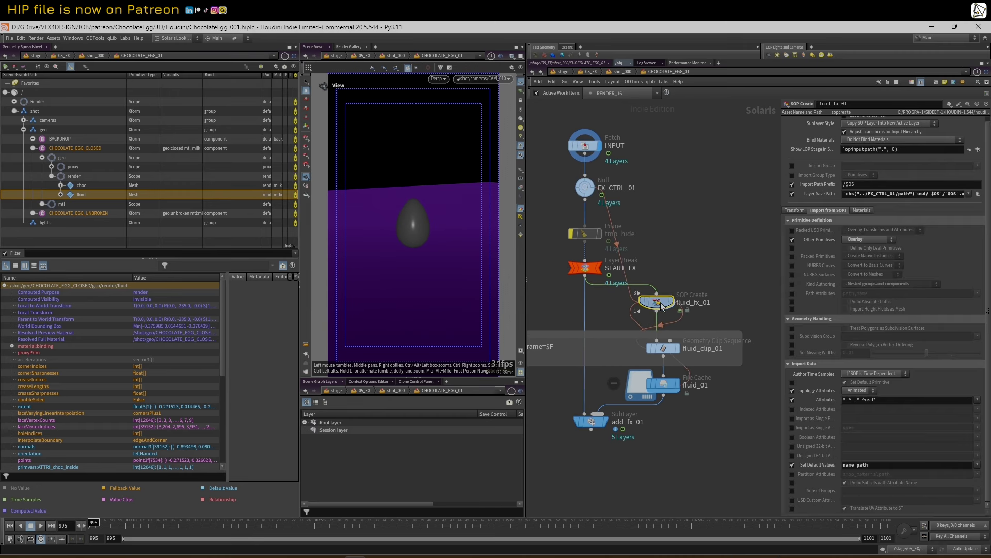
drag(660, 309, 656, 301)
middle_drag(685, 263, 673, 266)
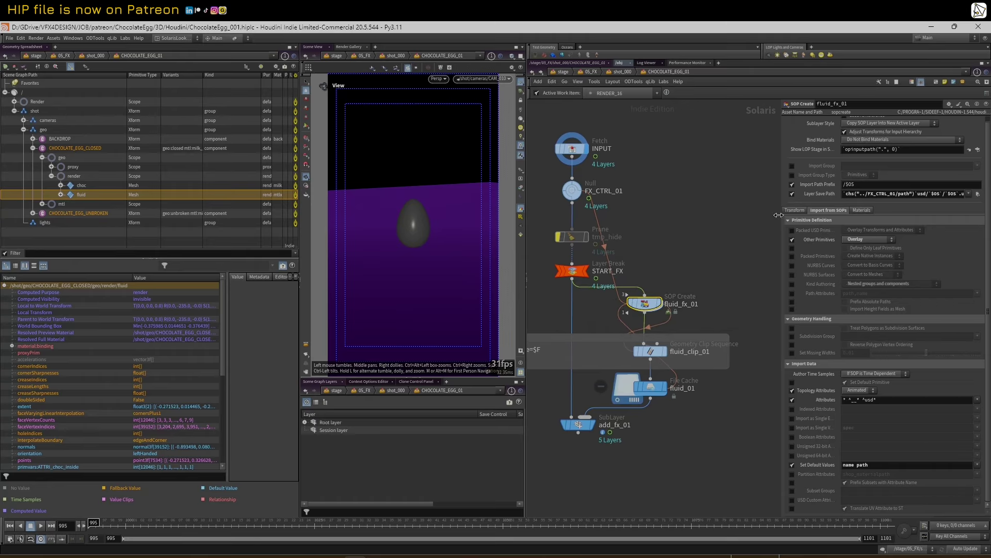
drag(778, 220, 740, 222)
scroll(711, 225, down, 1)
middle_drag(708, 226, 702, 228)
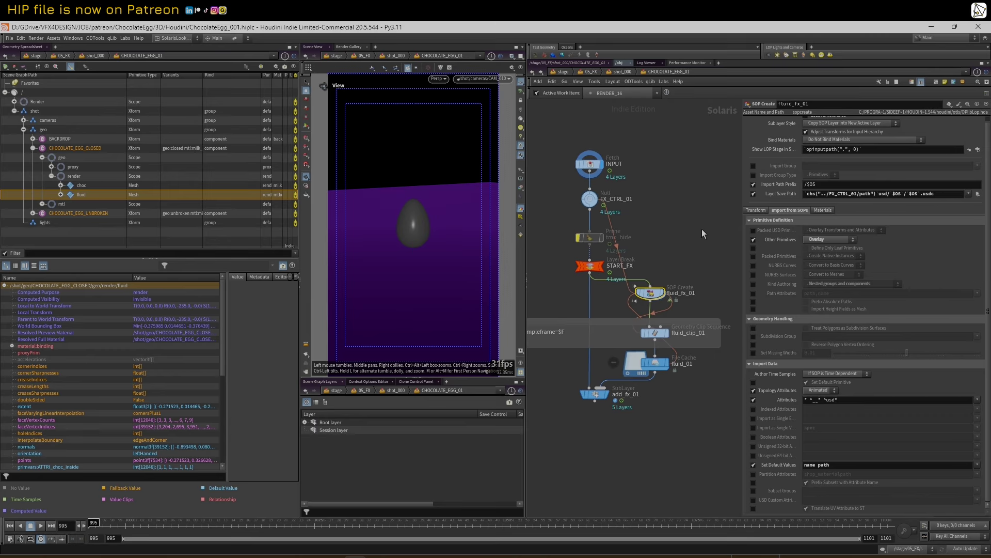
scroll(753, 227, up, 1)
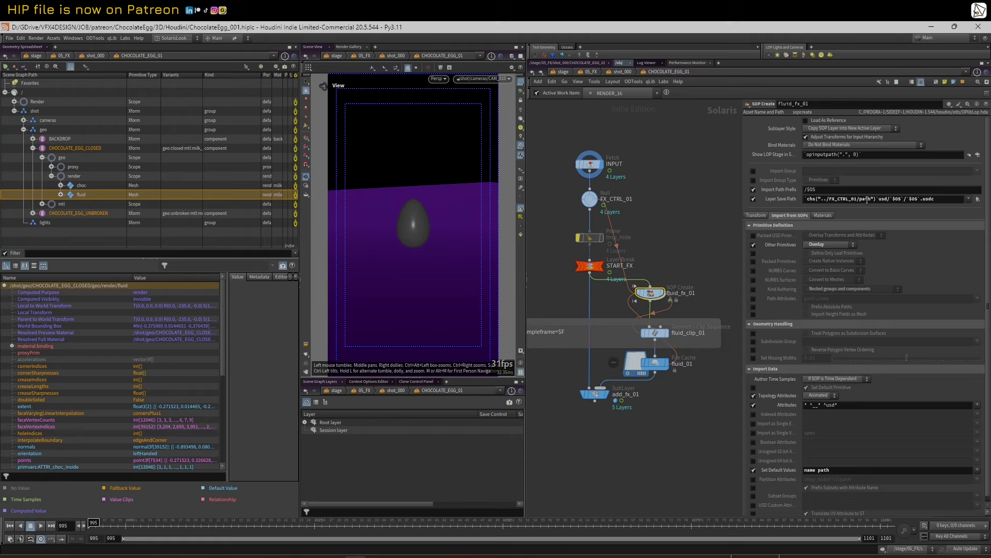
- Examine the evaluated Layer Save Path of fluid_fx_01, tracing its fluid, usd and fluid_fx_01 folder parts
click(769, 200)
scroll(738, 191, up, 1)
drag(740, 190, 541, 208)
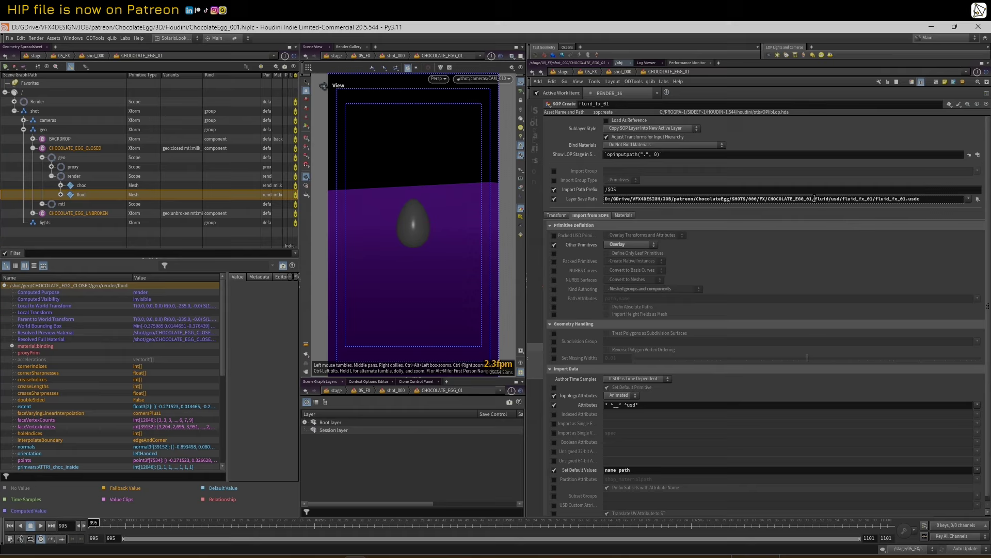
drag(815, 198, 831, 199)
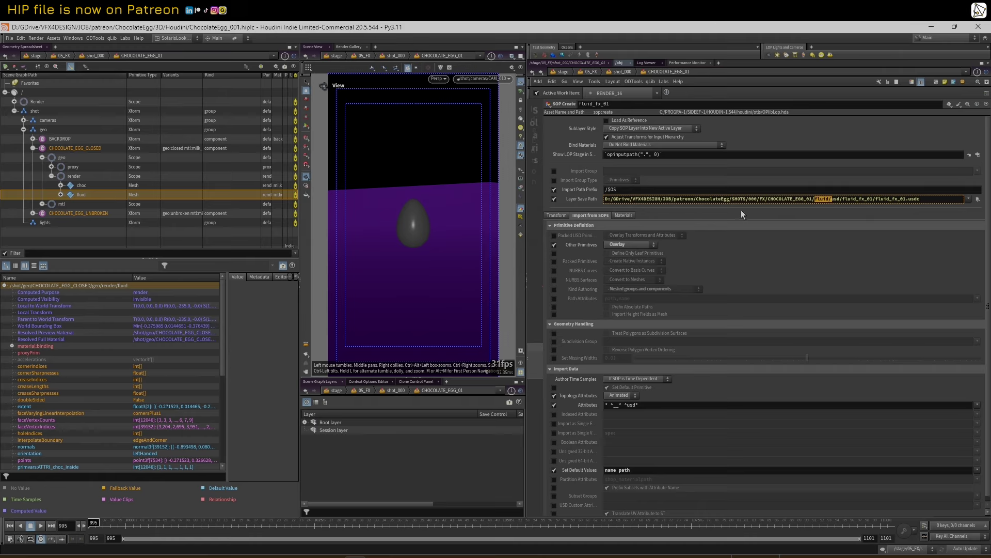
double_click(835, 200)
click(836, 201)
drag(842, 200, 875, 200)
drag(541, 256, 707, 261)
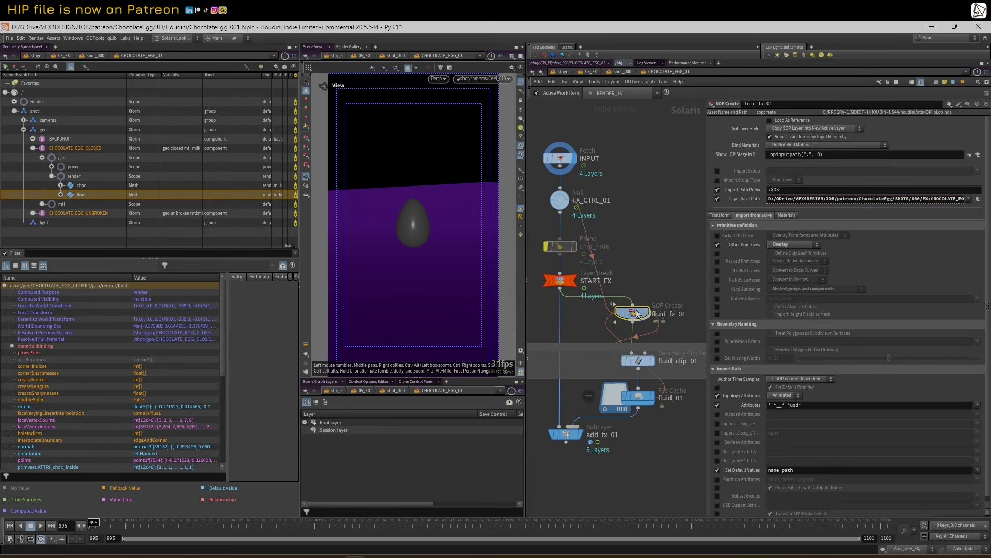
- Look briefly at the SOP network inside fluid_fx_01 and return to the CHOCOLATE_EGG_01 level
drag(704, 227, 745, 227)
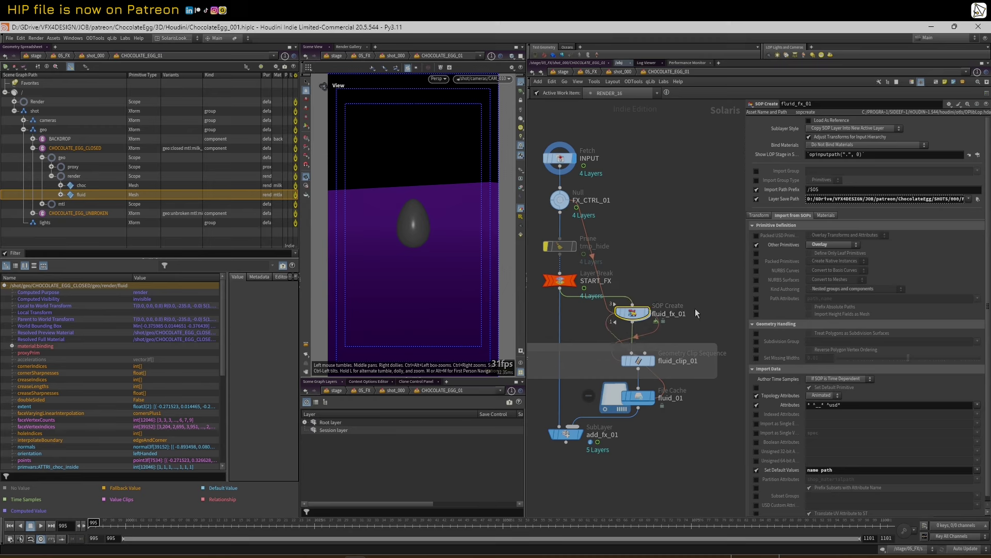
double_click(629, 315)
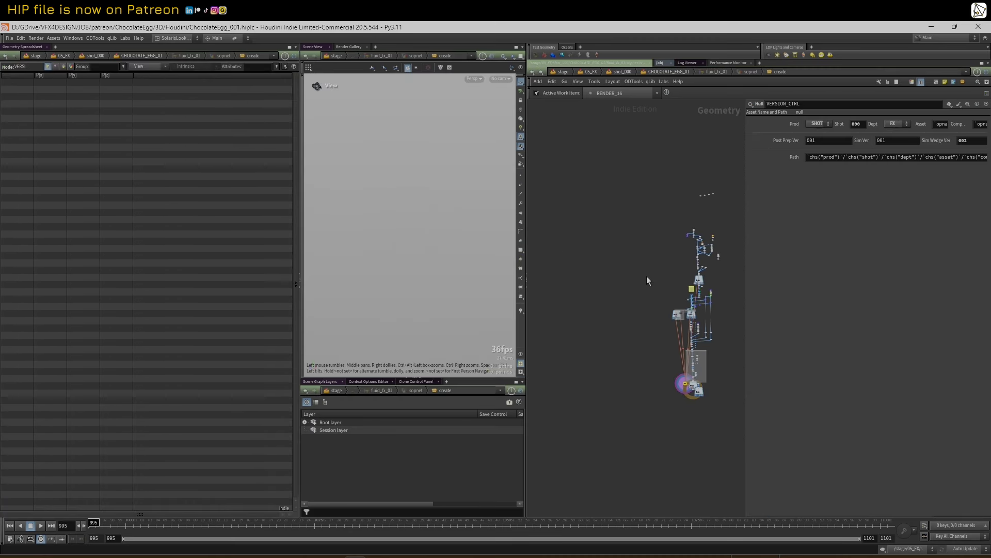
scroll(563, 276, down, 1)
mouse_move(616, 267)
middle_down()
mouse_move(634, 266)
mouse_move(599, 270)
middle_up()
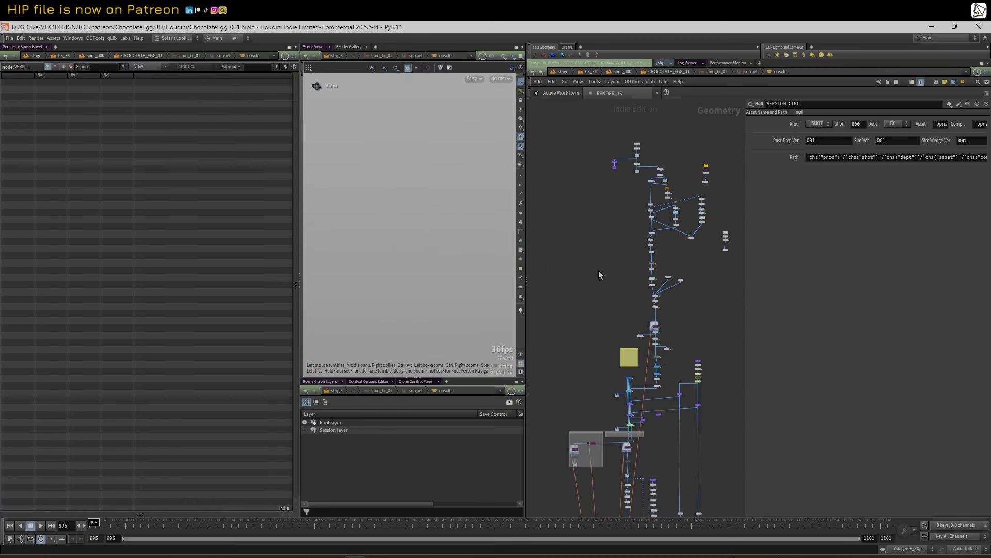
key(u)
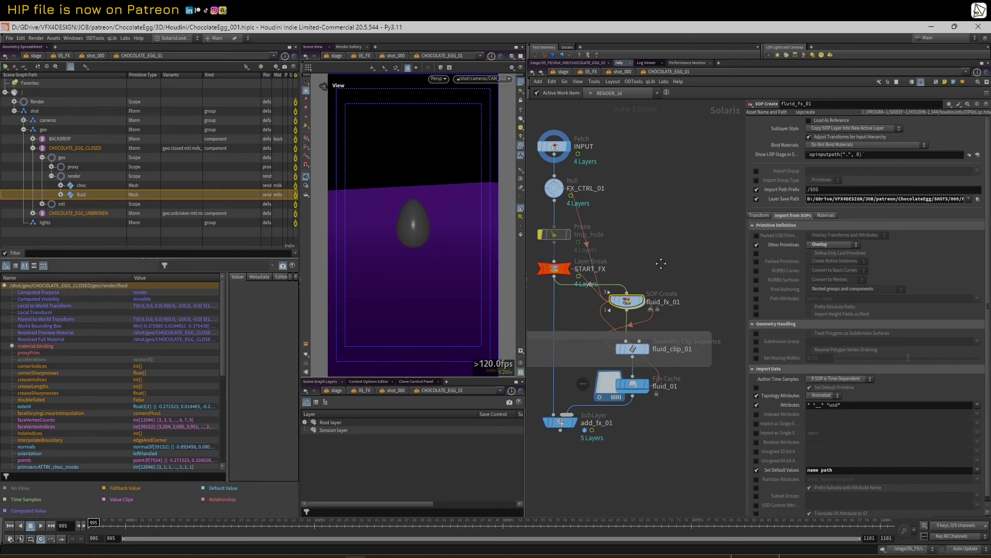
- Examine the parameters of the fluid_clip_01 Geometry Clip Sequence and the add_fx_01 SubLayer node
click(638, 346)
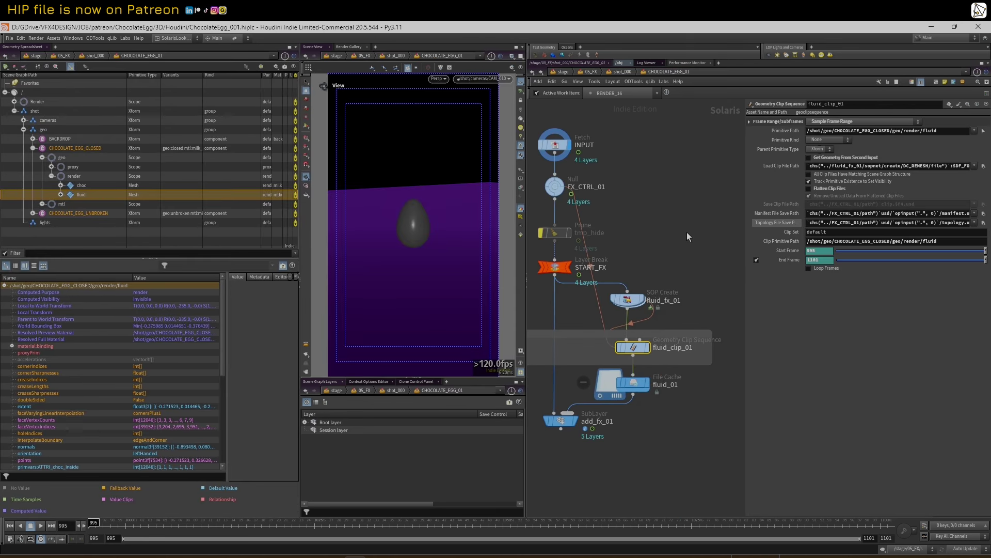
mouse_move(645, 353)
click(561, 420)
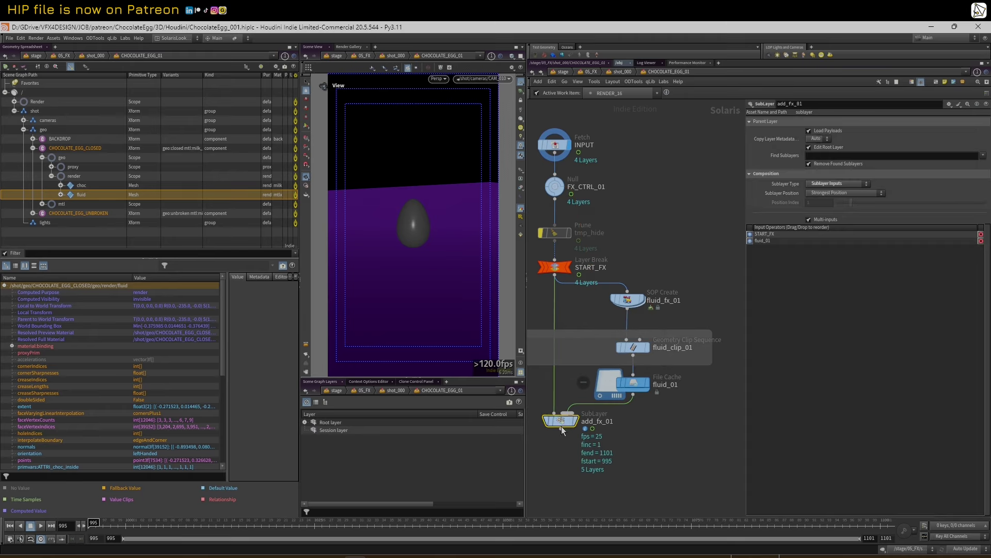
scroll(567, 438, down, 3)
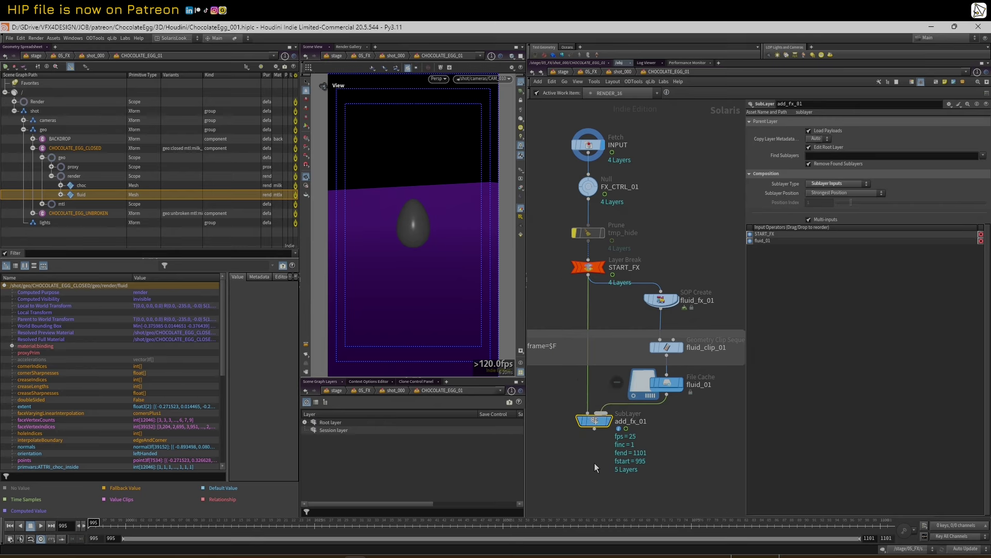
middle_drag(559, 450, 599, 447)
scroll(614, 436, down, 1)
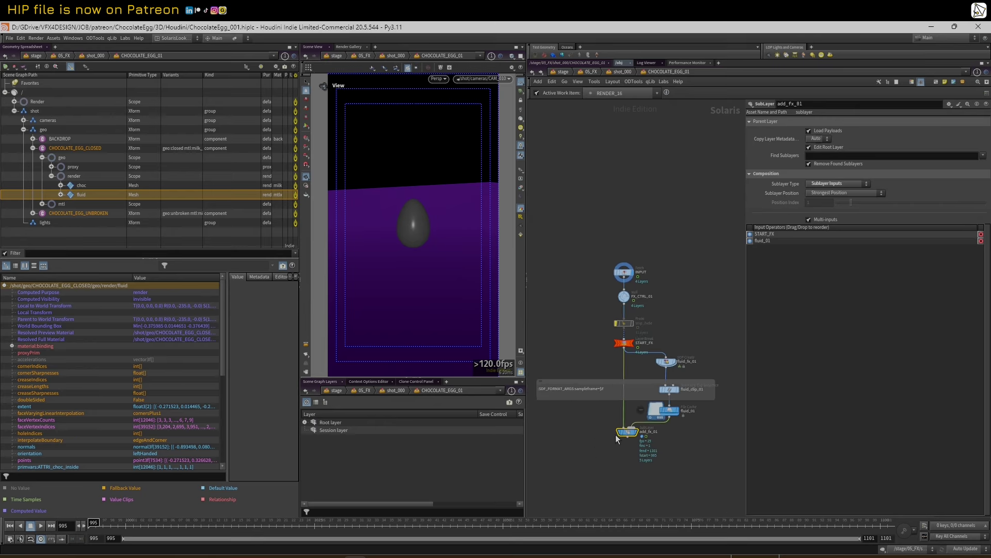
scroll(617, 435, up, 3)
- Display the add_fx_01 output at frame 1050 with the viewport in wireframe shading
click(650, 413)
drag(316, 526, 504, 496)
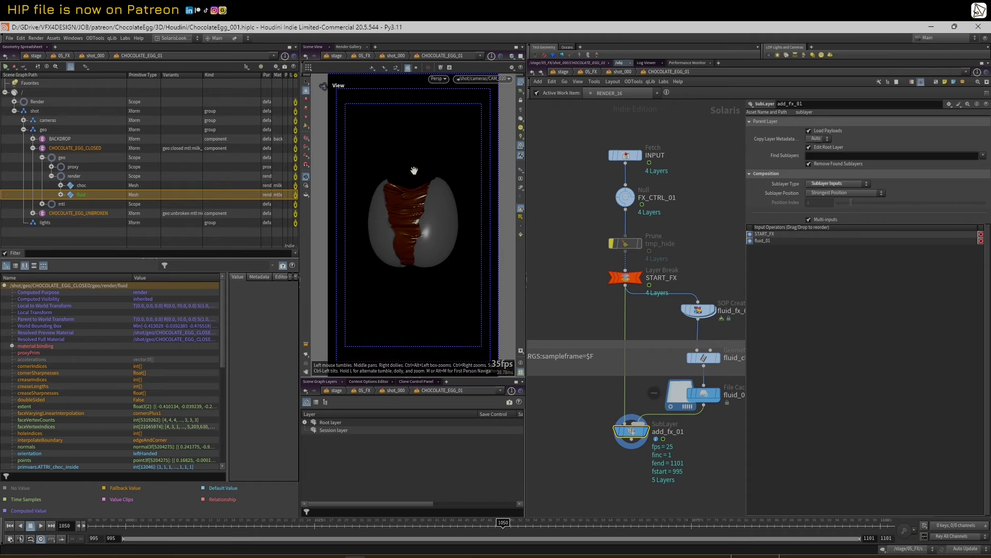
right_drag(396, 218, 412, 212)
key(shift+w)
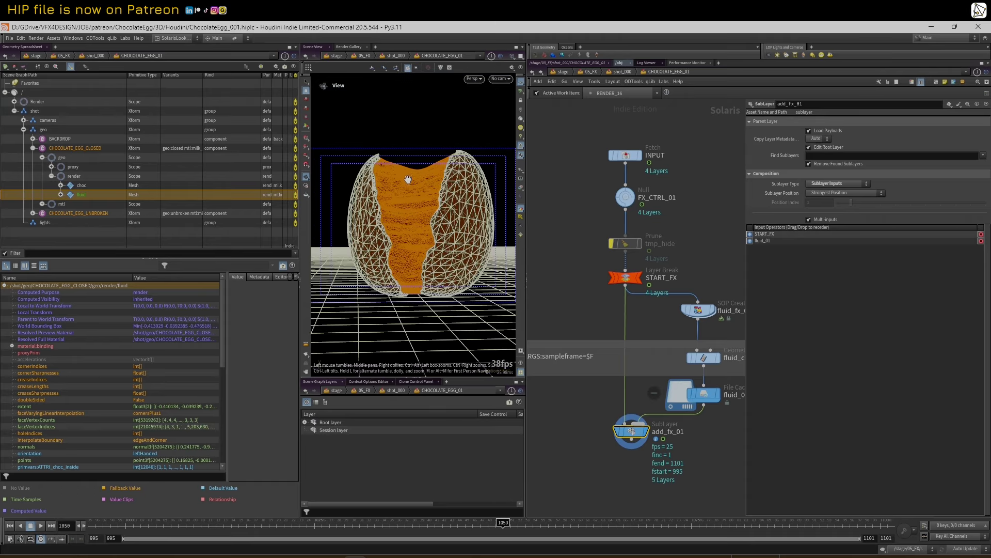
- Select CHOCOLATE_EGG_CLOSED in the scene graph and frame it to examine the fluid's wireframe inside the egg
drag(408, 180, 413, 199)
right_drag(397, 184, 471, 166)
drag(472, 165, 346, 189)
middle_drag(389, 191, 414, 195)
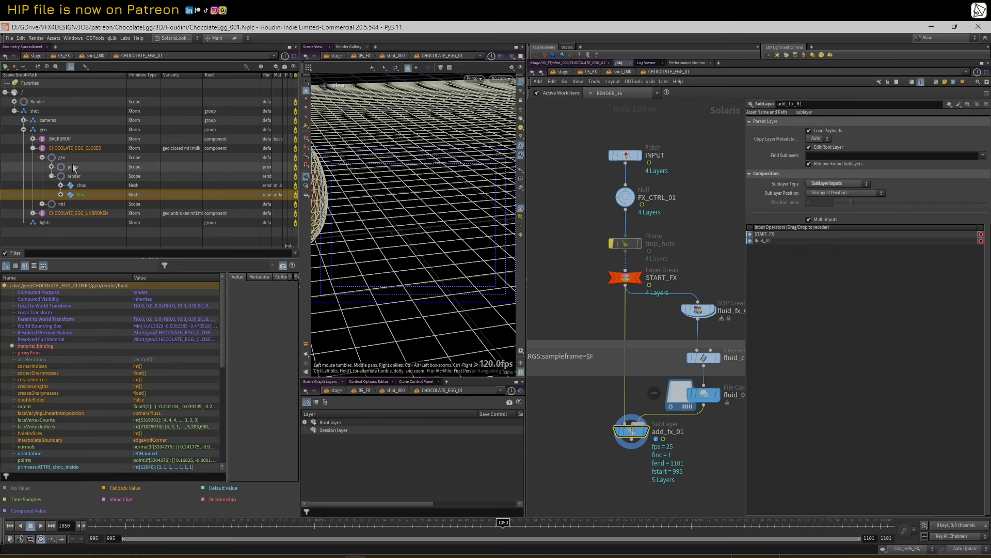
key(h)
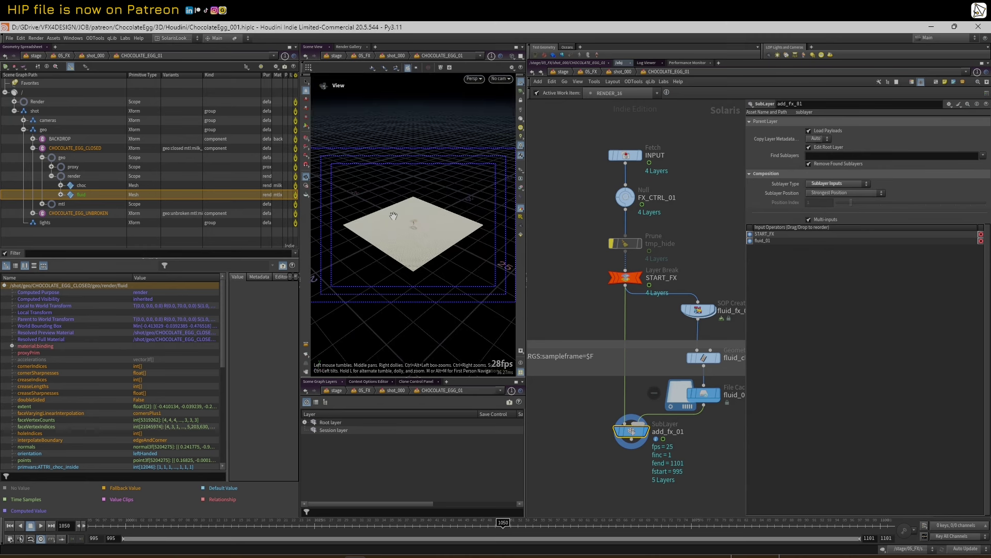
click(86, 149)
key(f)
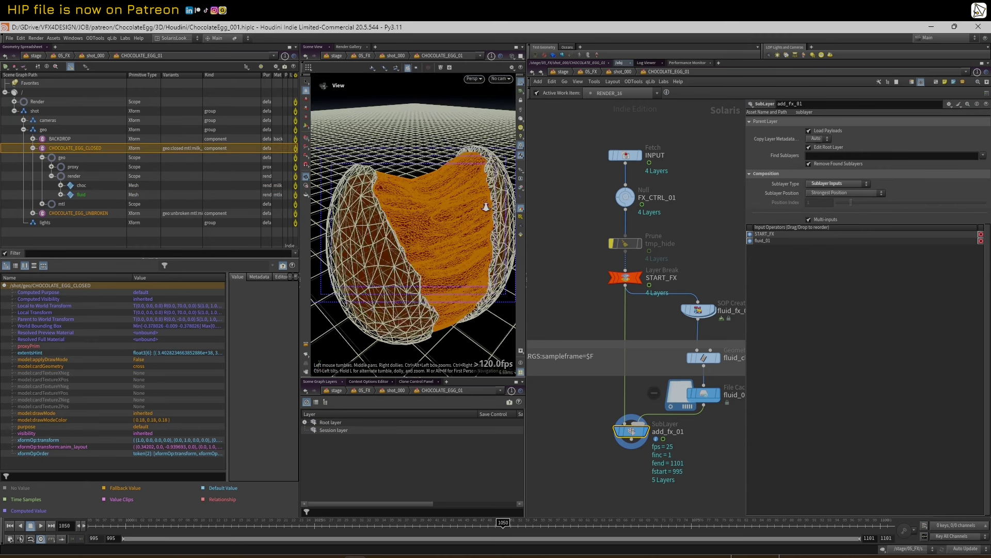
drag(443, 226, 398, 217)
scroll(371, 219, down, 5)
scroll(371, 218, up, 6)
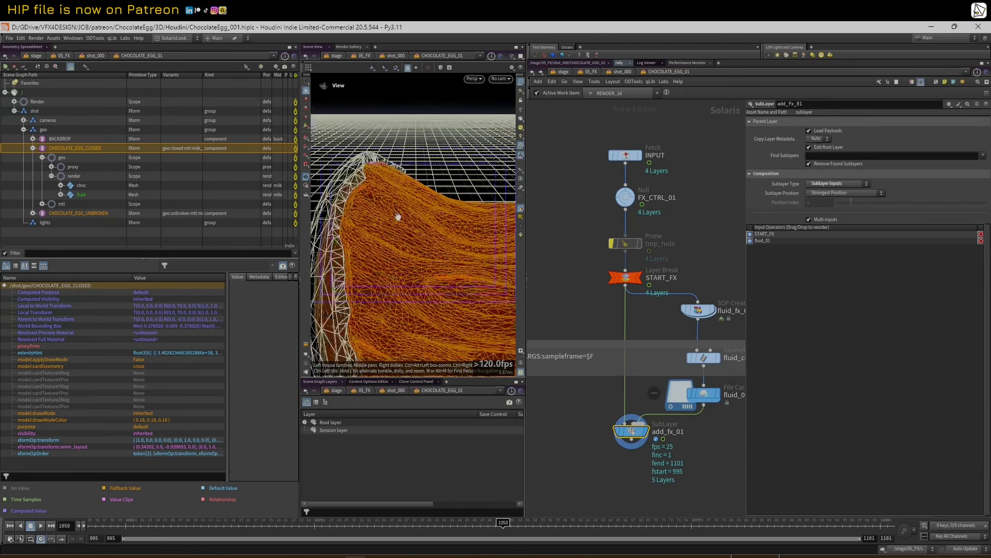
- Bypass add_fx_01 and re-enable it to compare the shaded egg without and with the fluid layer
click(614, 432)
drag(401, 279, 374, 256)
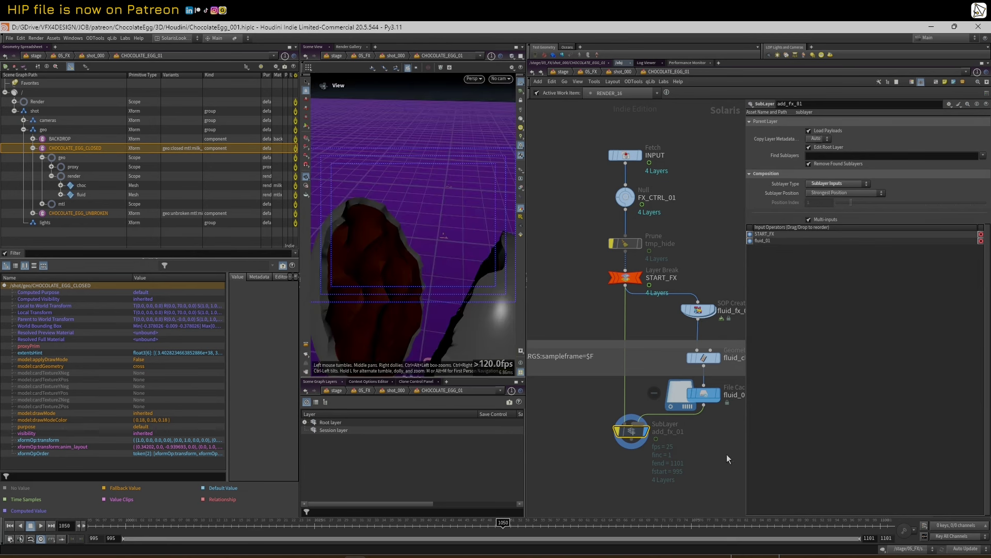
click(612, 419)
scroll(412, 236, down, 3)
drag(412, 236, 408, 278)
middle_drag(408, 279, 412, 237)
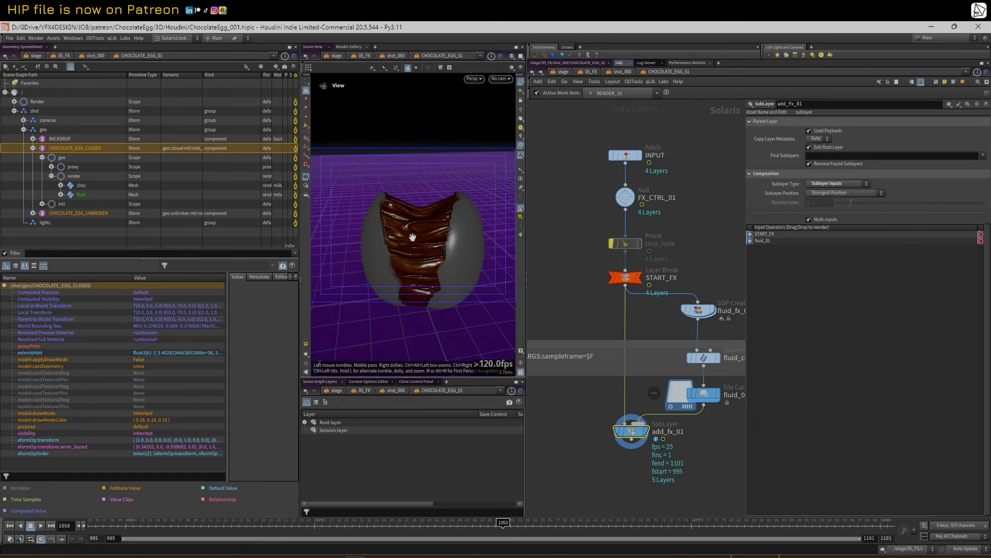
drag(412, 237, 415, 238)
- Select fluid_fx_01 and show its Layer Save Path as the unevaluated expression
drag(743, 218, 810, 217)
click(695, 312)
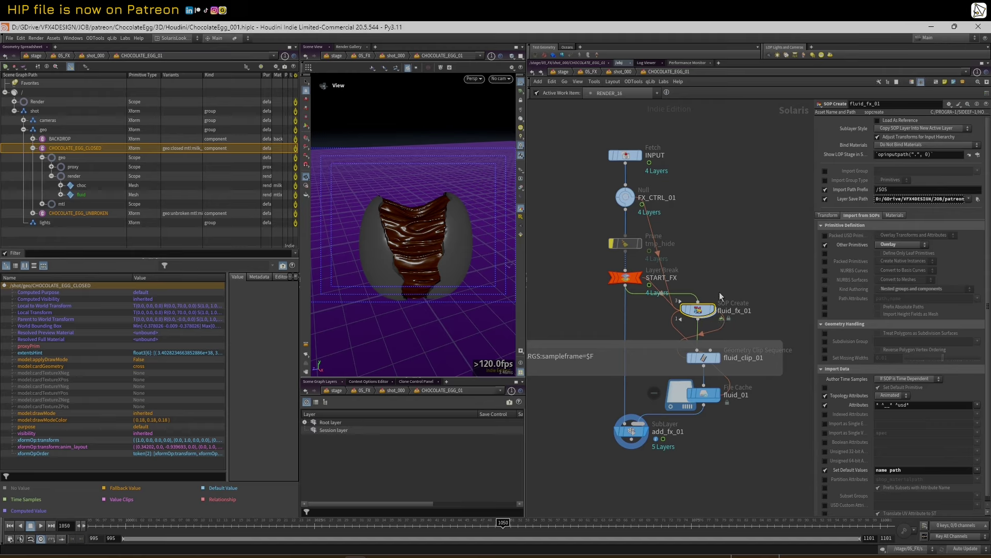
middle_drag(745, 275, 739, 274)
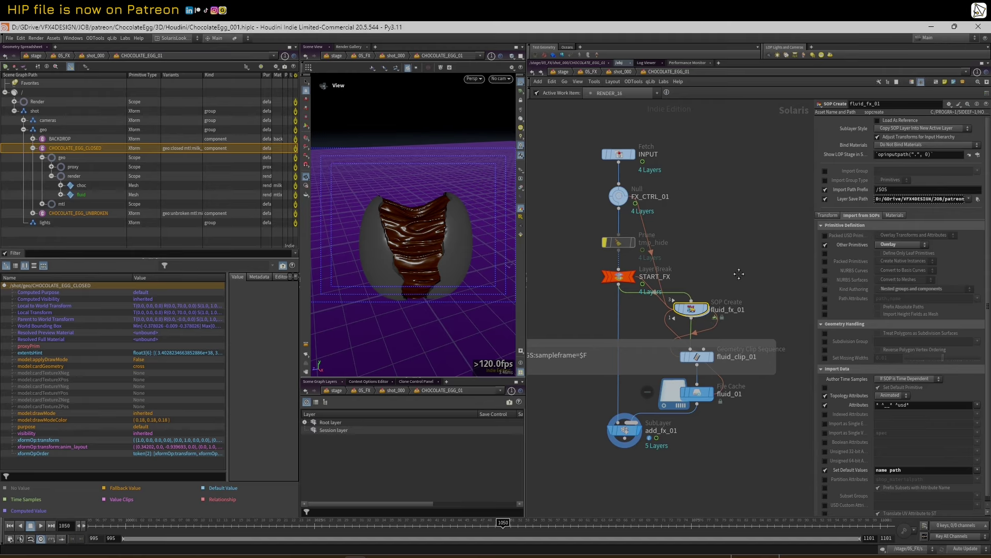
click(850, 197)
drag(812, 167, 773, 167)
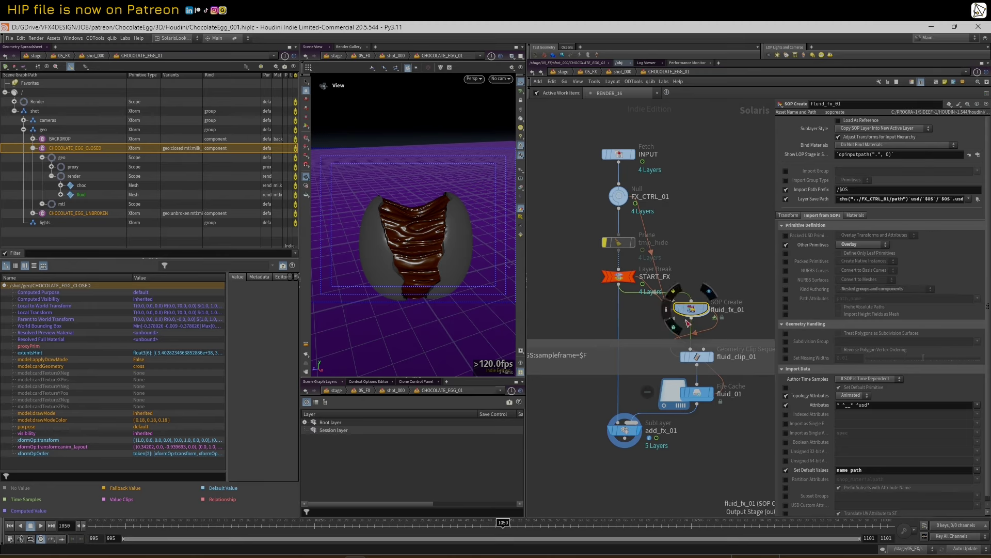
- Return the timeline to frame 995 and open the SOP network of fluid_fx_01 at its USD import nodes
drag(141, 527, 88, 527)
middle_drag(711, 273, 696, 264)
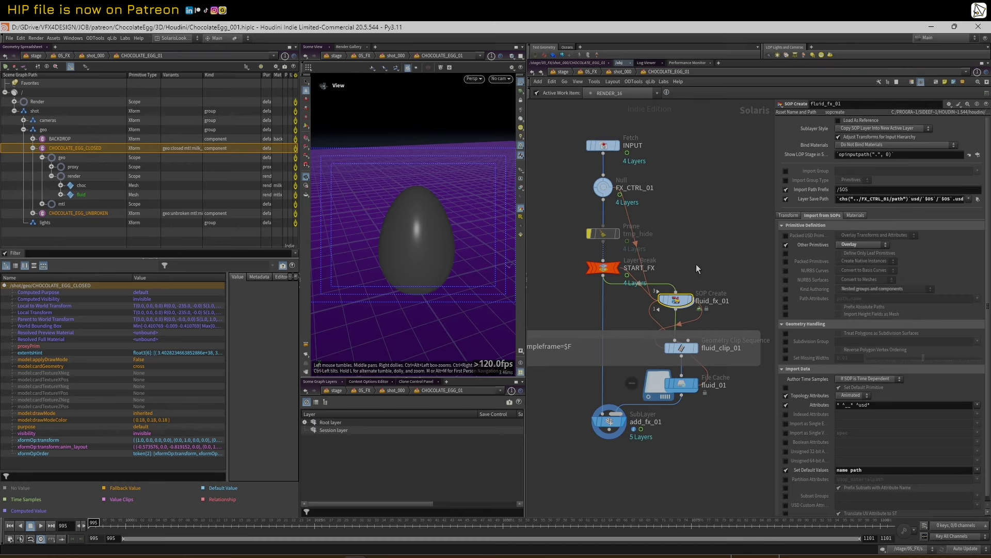
double_click(676, 302)
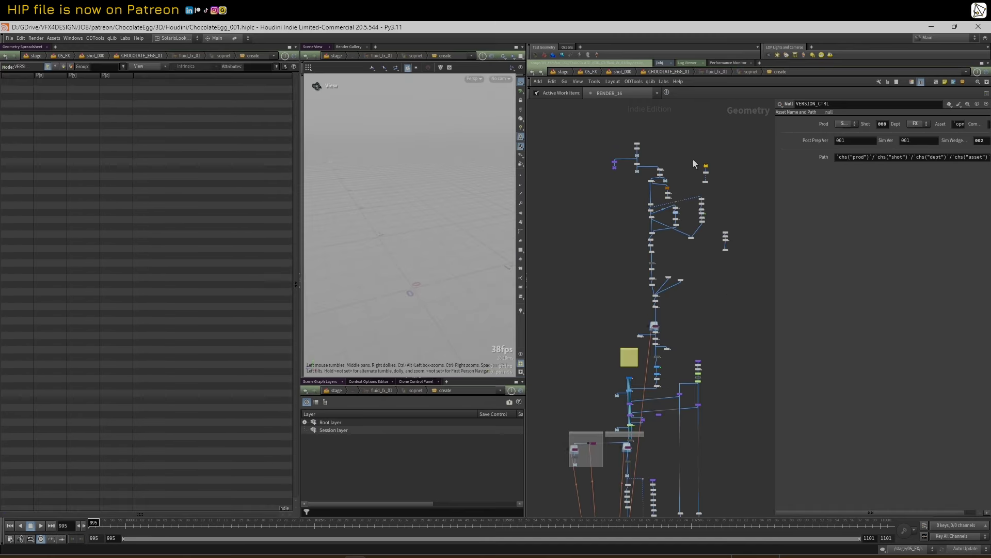
scroll(692, 248, up, 1)
scroll(664, 356, down, 4)
middle_drag(702, 410, 699, 315)
click(565, 271)
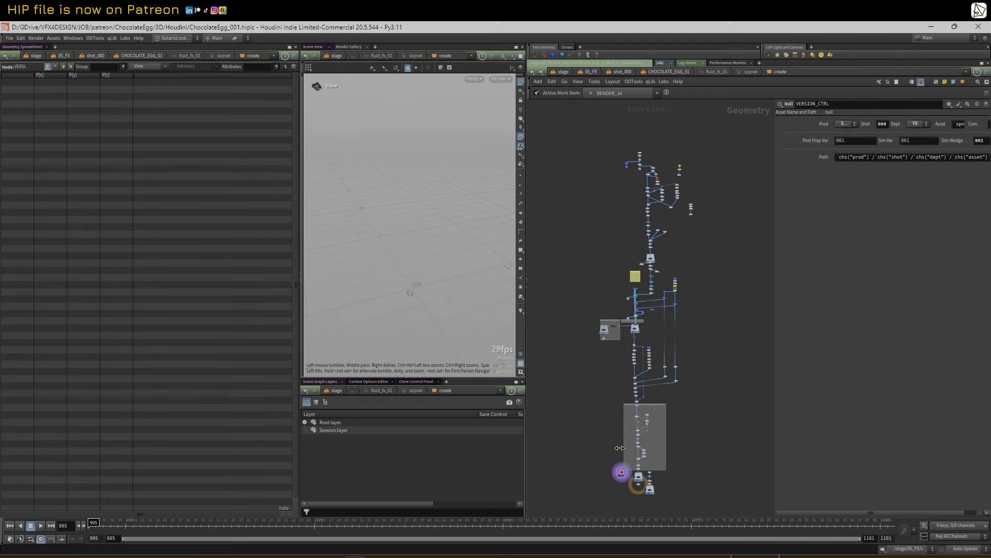
scroll(659, 143, up, 6)
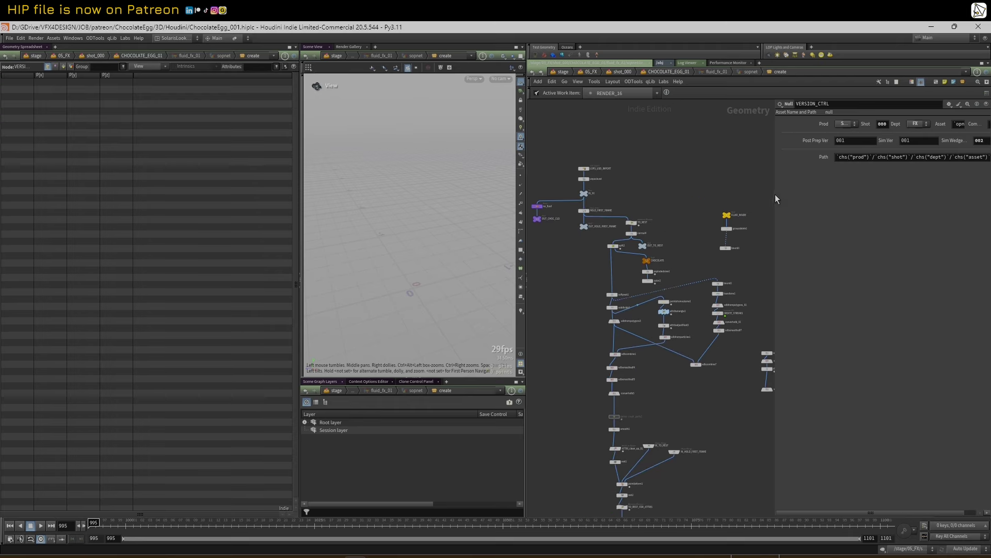
drag(775, 196, 841, 195)
scroll(651, 172, up, 3)
middle_drag(575, 186, 736, 210)
scroll(731, 207, up, 2)
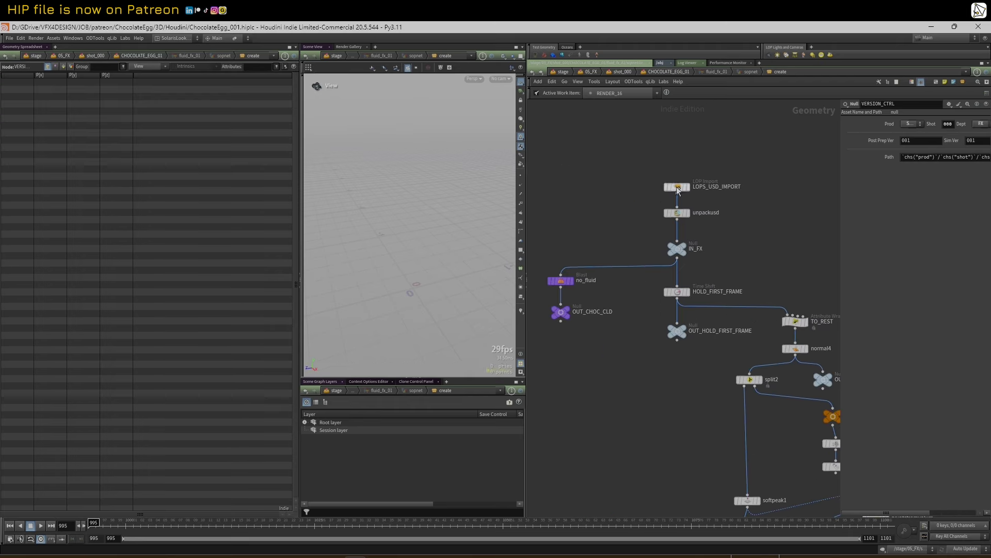
- Display the LOPS_USD_IMPORT node and examine its LOP Path both as evaluated path and as expression
click(677, 189)
click(688, 186)
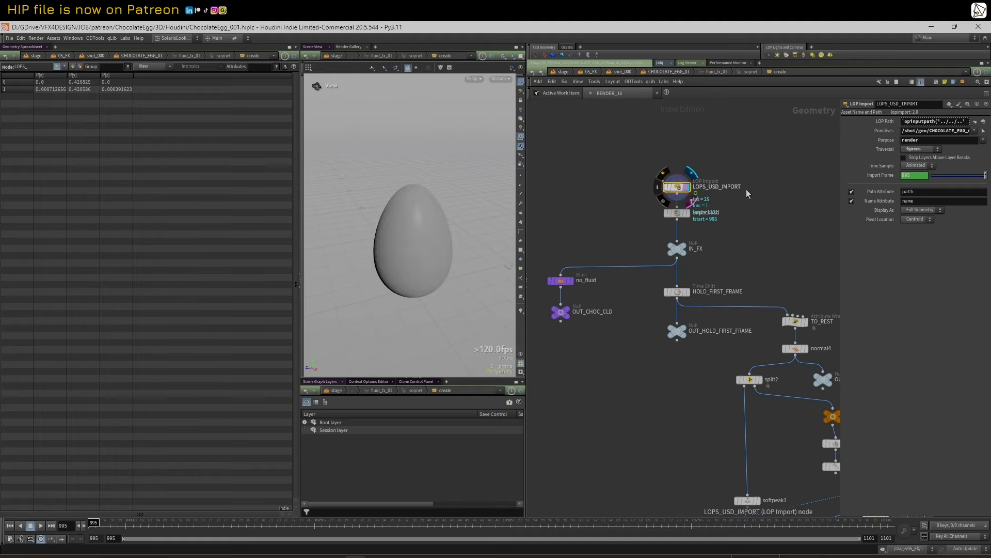
middle_drag(799, 190, 786, 191)
drag(839, 167, 697, 167)
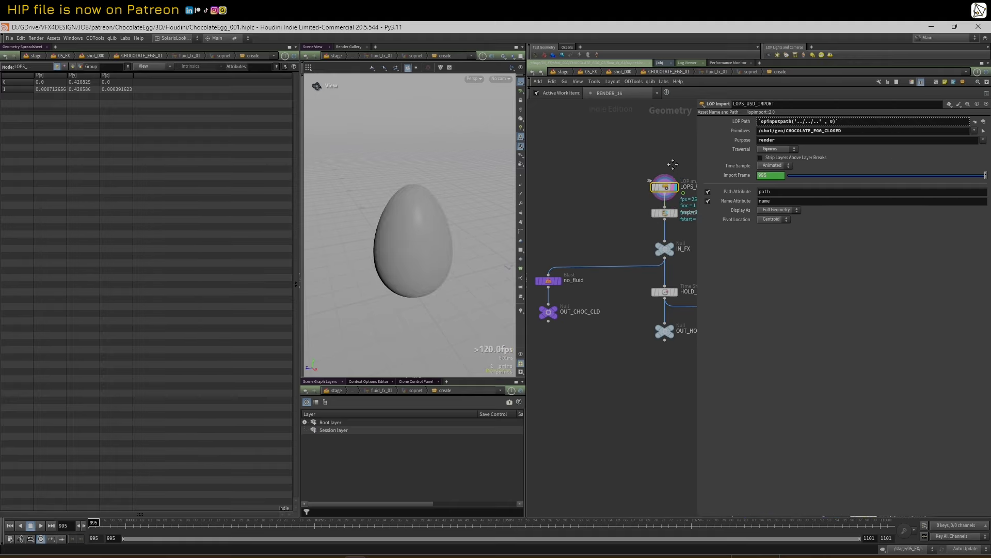
click(734, 123)
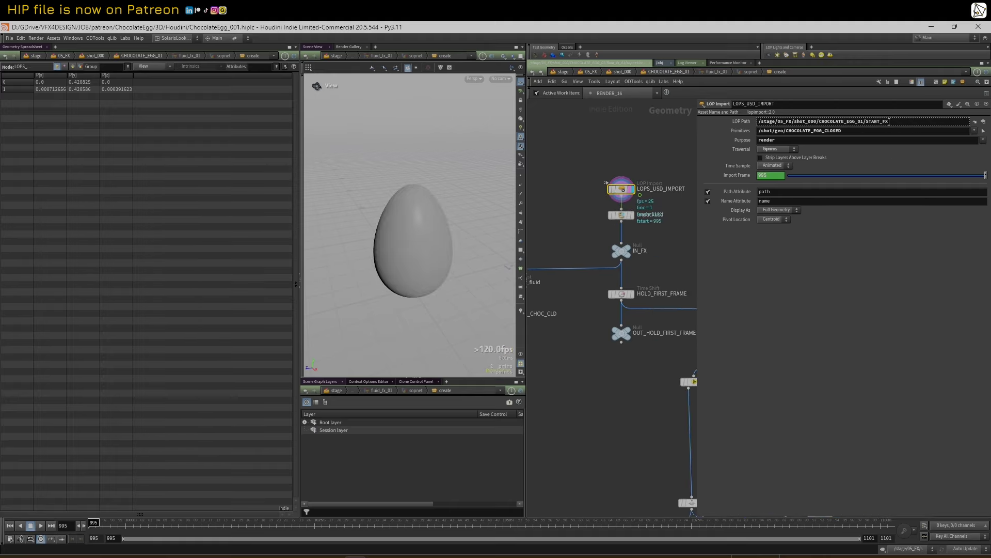
click(739, 123)
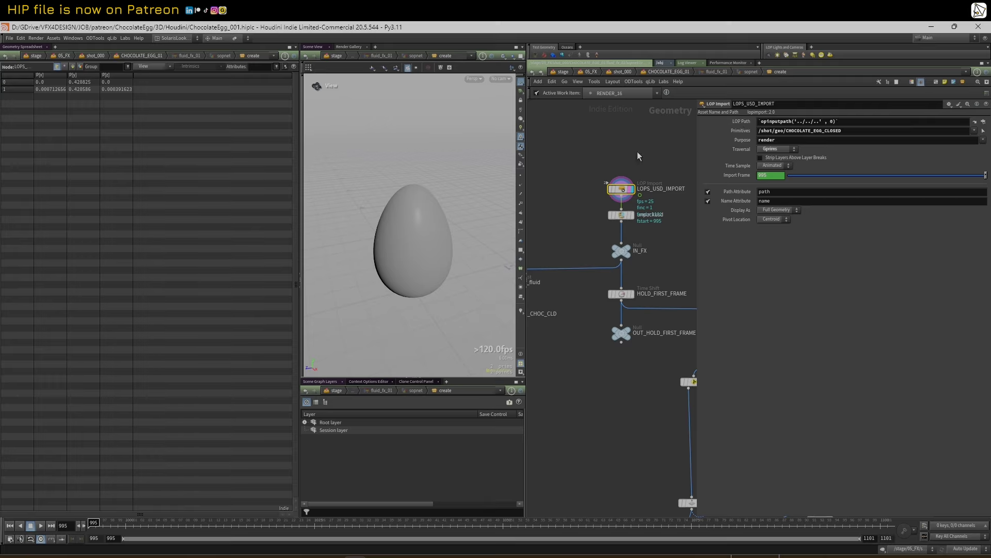
- Return to the CHOCOLATE_EGG_01 level and select the fluid mesh under CHOCOLATE_EGG_CLOSED's render scope in the scene graph
scroll(635, 155, up, 2)
key(u)
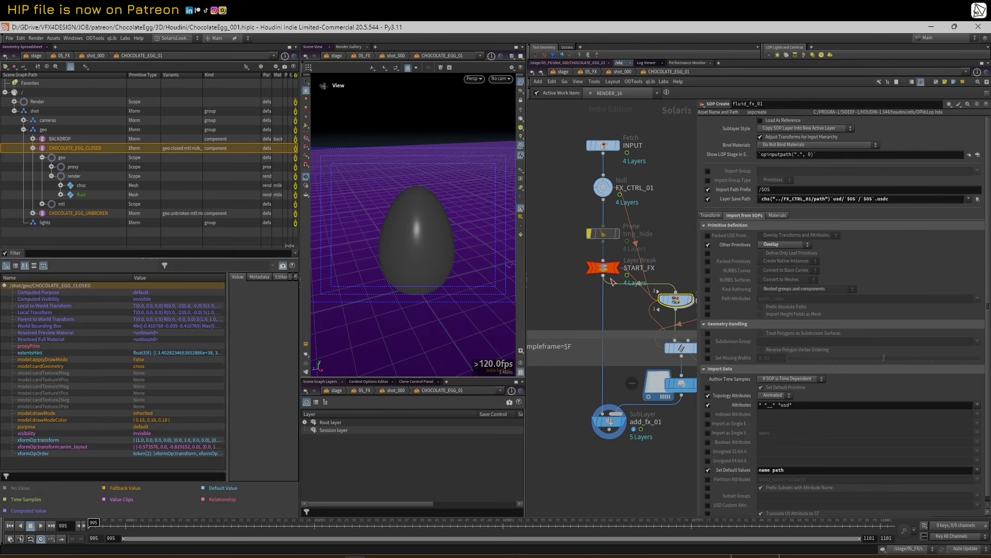
mouse_move(606, 275)
middle_drag(677, 258, 647, 258)
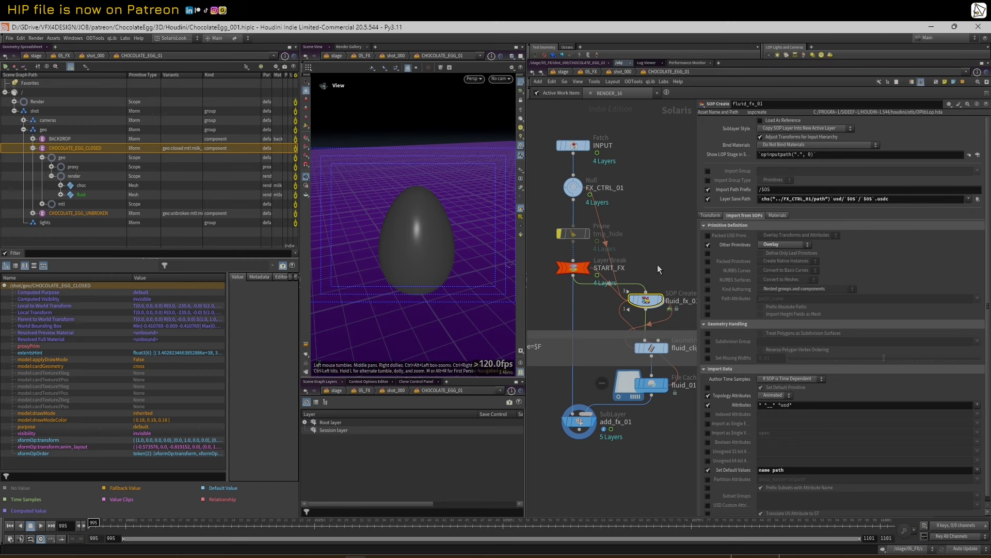
mouse_move(643, 303)
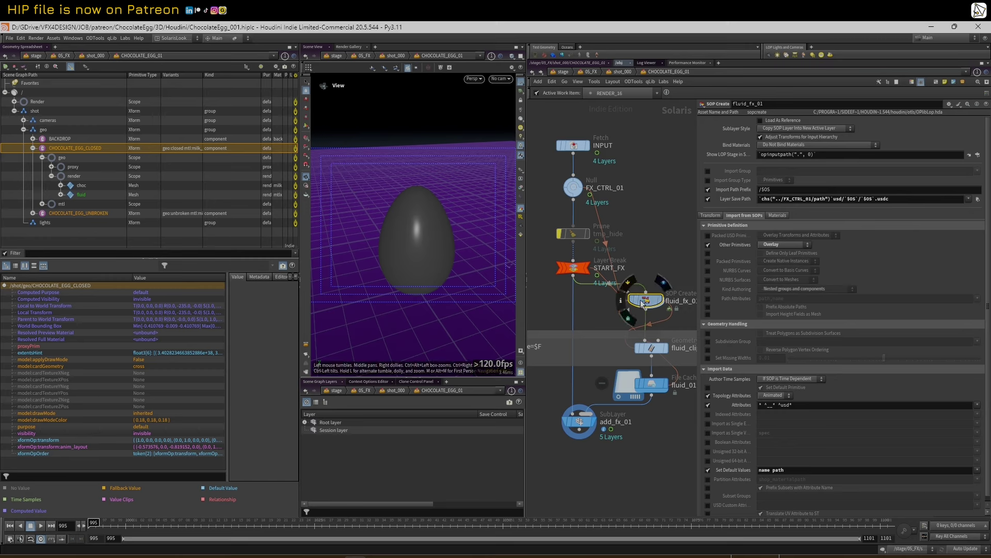
click(89, 195)
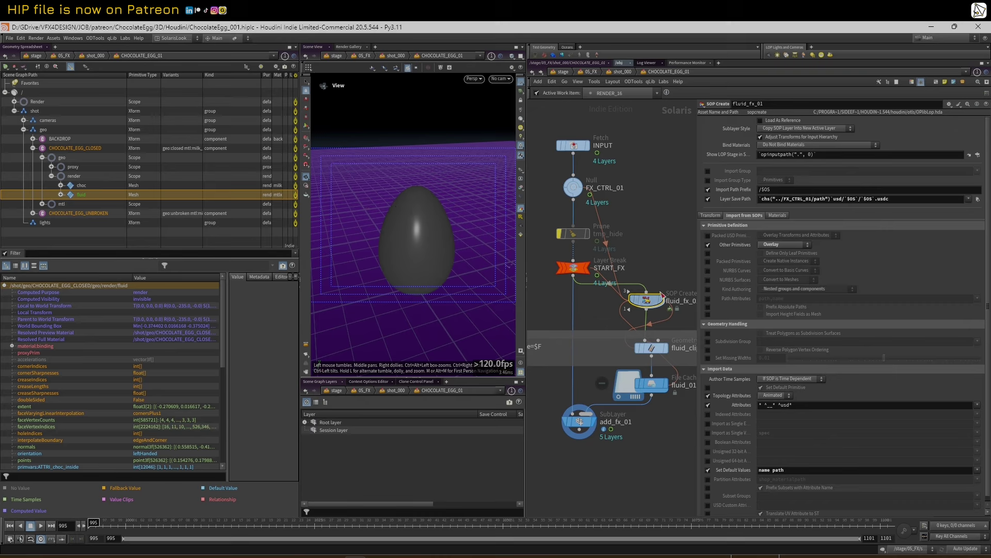
- Display fluid_fx_01 and preview its fluid at frames 1035 and 1058 before returning to frame 995
click(662, 301)
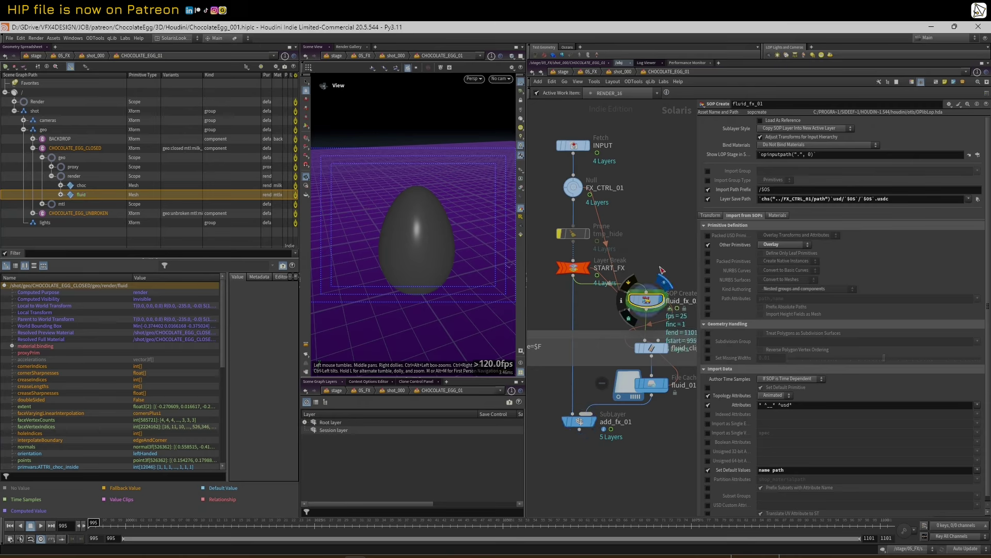
click(393, 526)
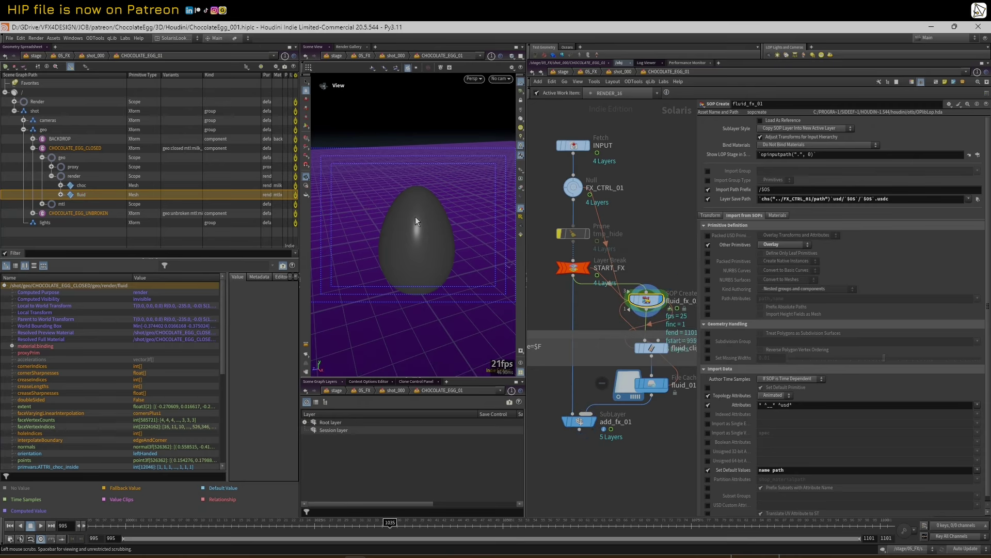
scroll(656, 257, down, 2)
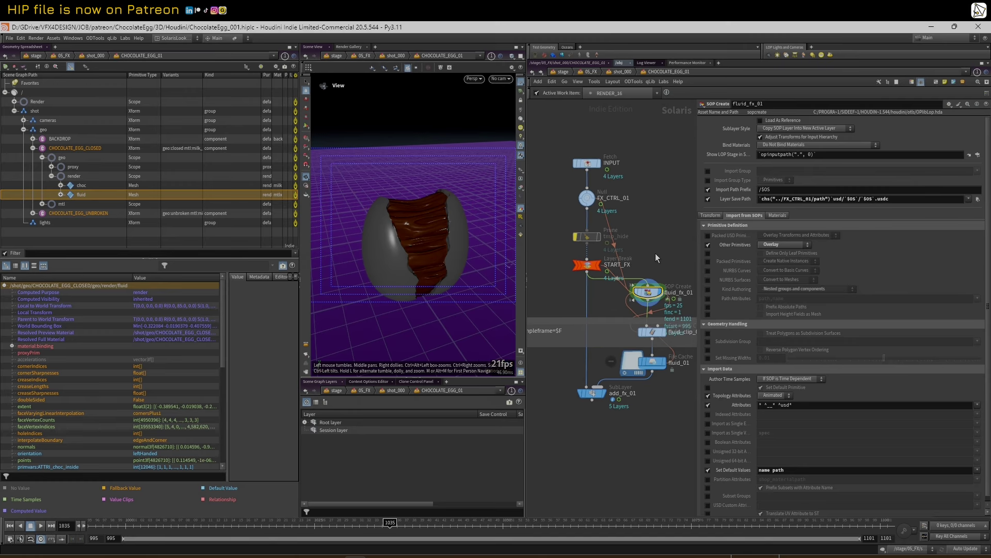
click(563, 527)
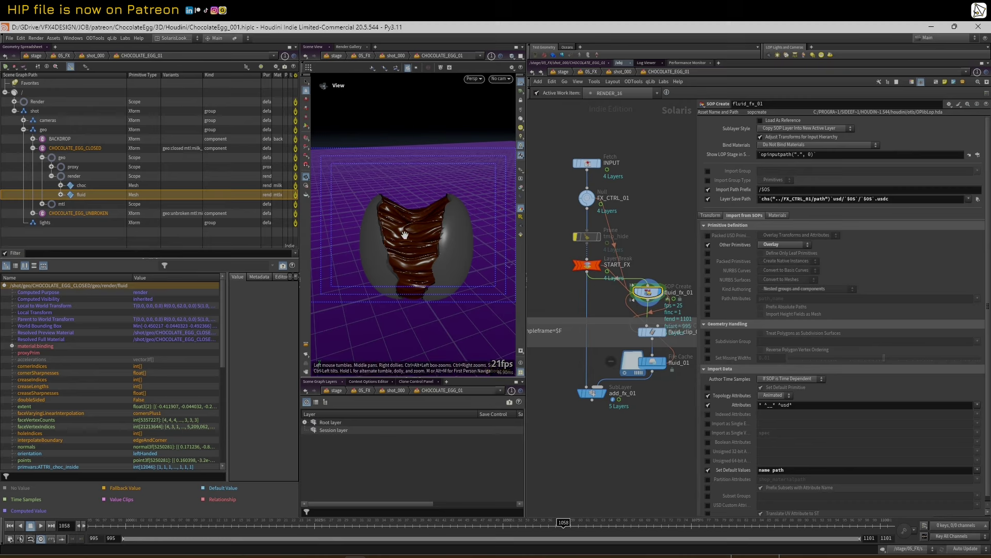
mouse_move(648, 291)
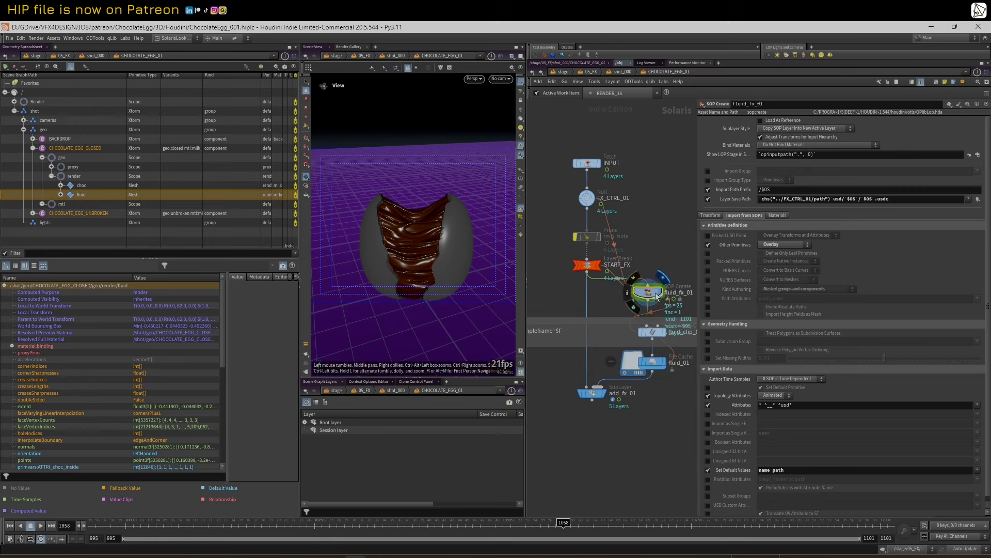
drag(696, 248, 724, 252)
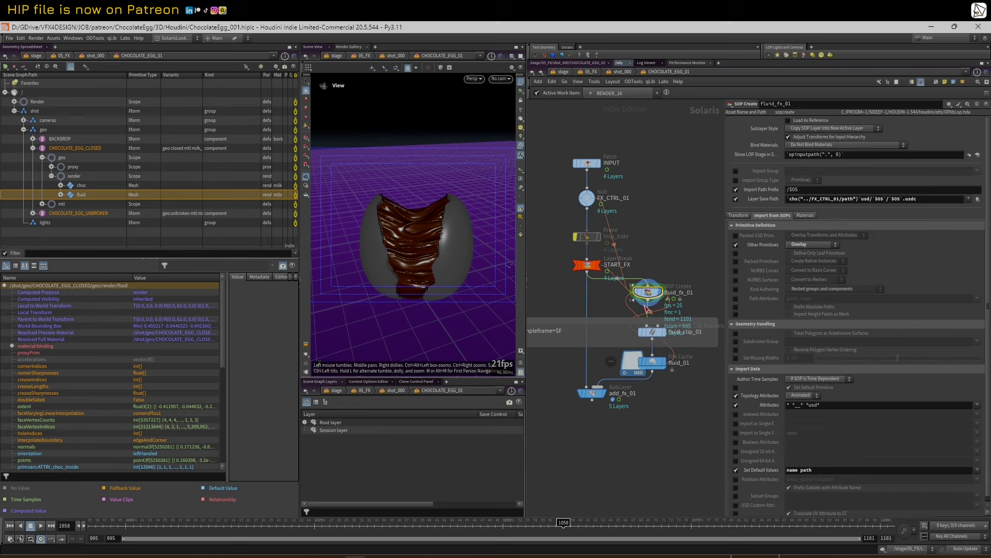
click(9, 525)
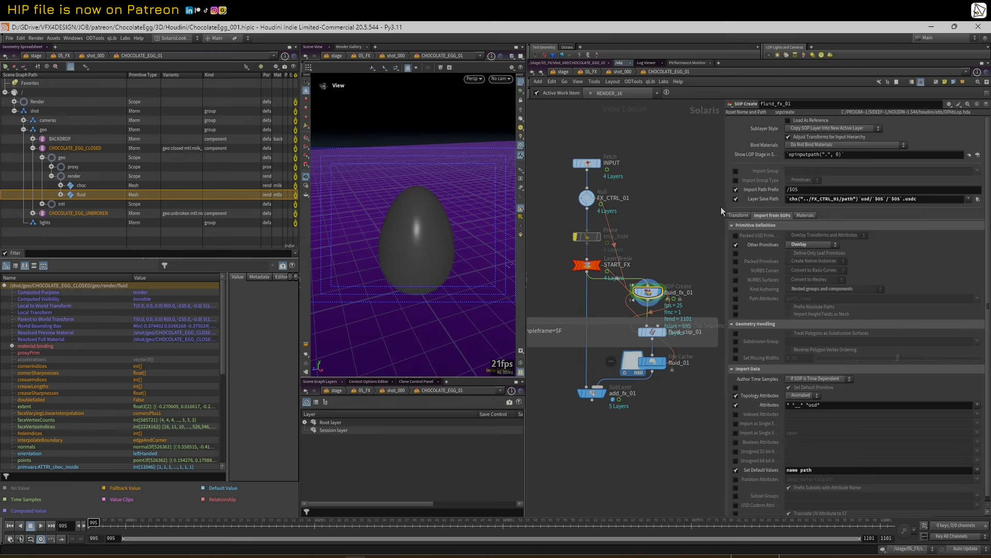
- Open the SOP network of fluid_fx_01 and scrub the imported egg animation to about frame 1041 and back to 995
double_click(648, 292)
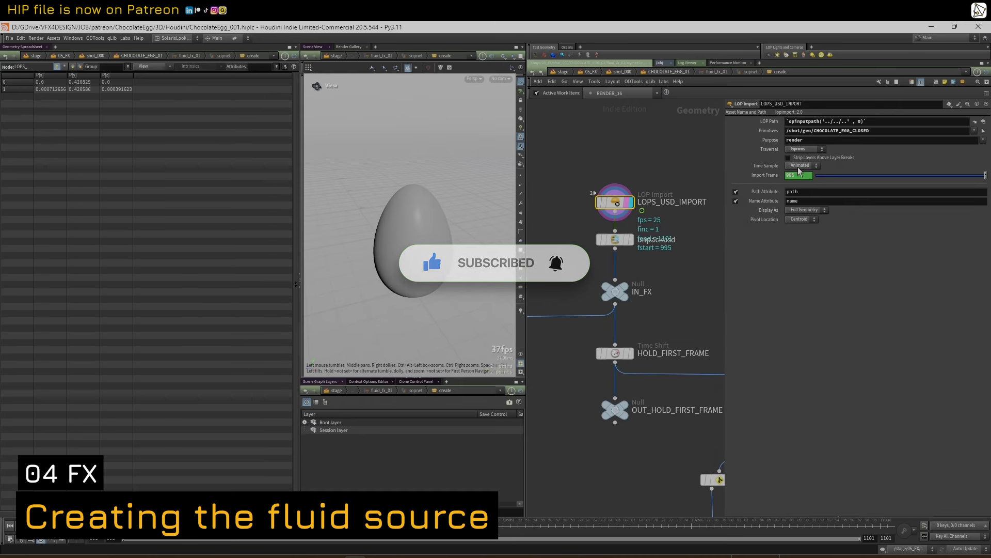
drag(172, 524, 397, 517)
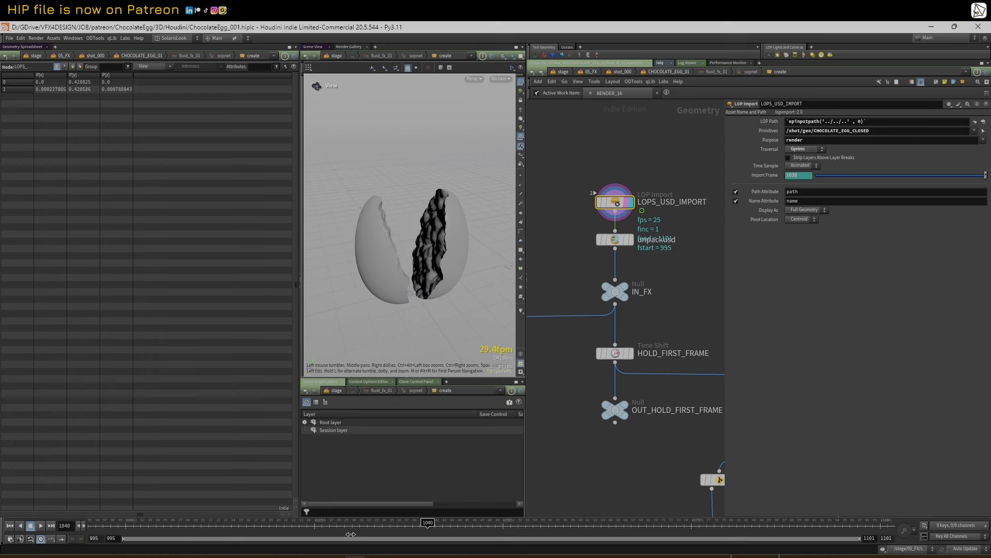
click(10, 525)
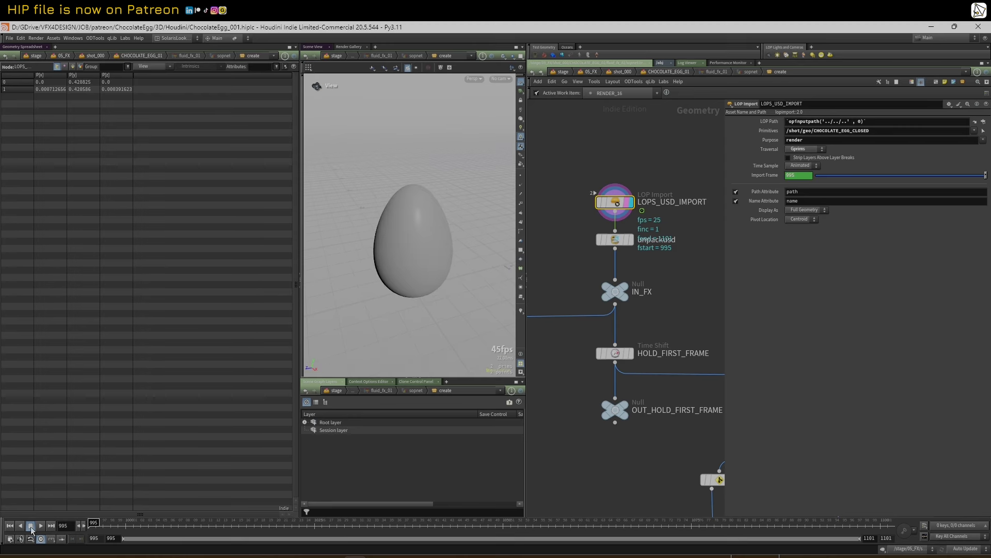
- Display the unpackusd node and examine the Purpose setting of the LOPS_USD_IMPORT node
click(610, 240)
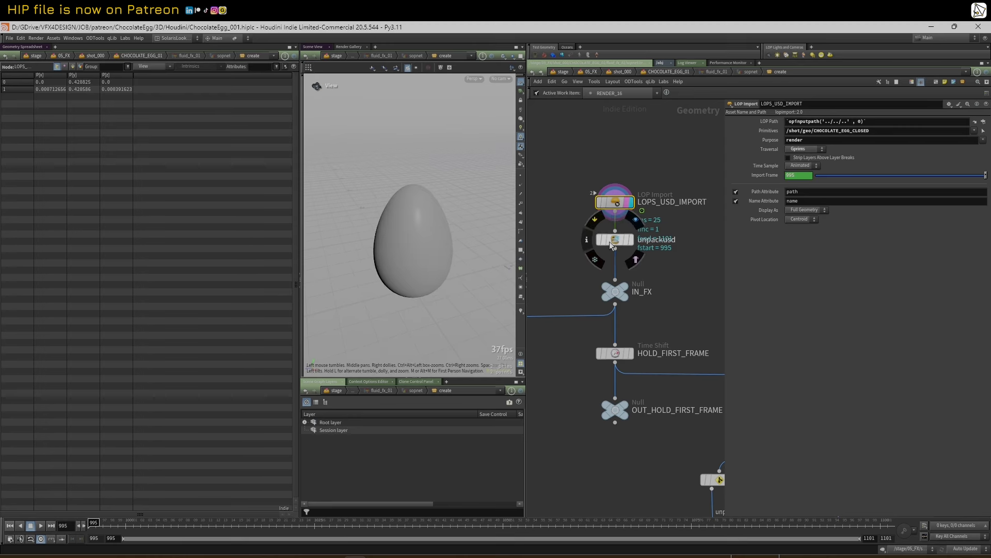
click(626, 213)
click(620, 202)
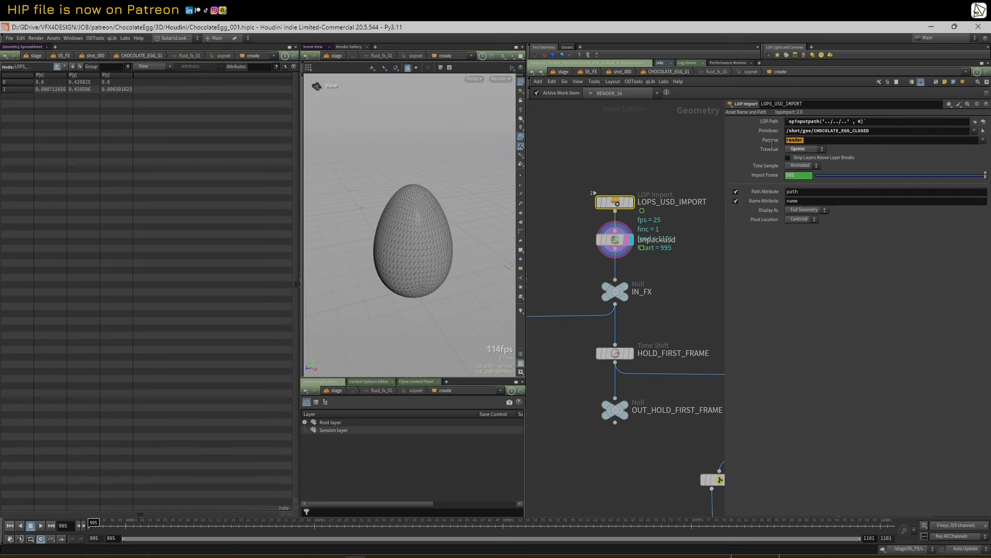
click(664, 167)
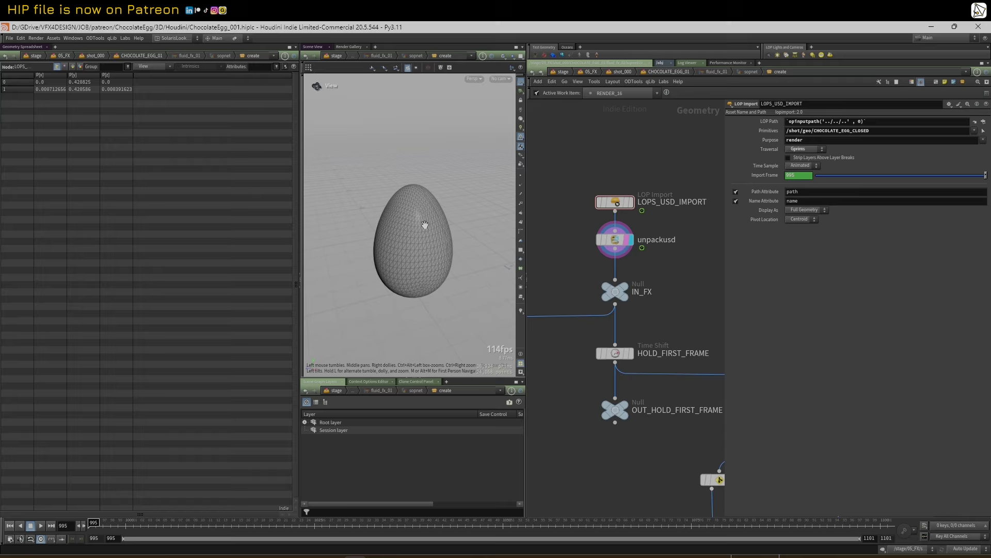
drag(723, 174, 705, 156)
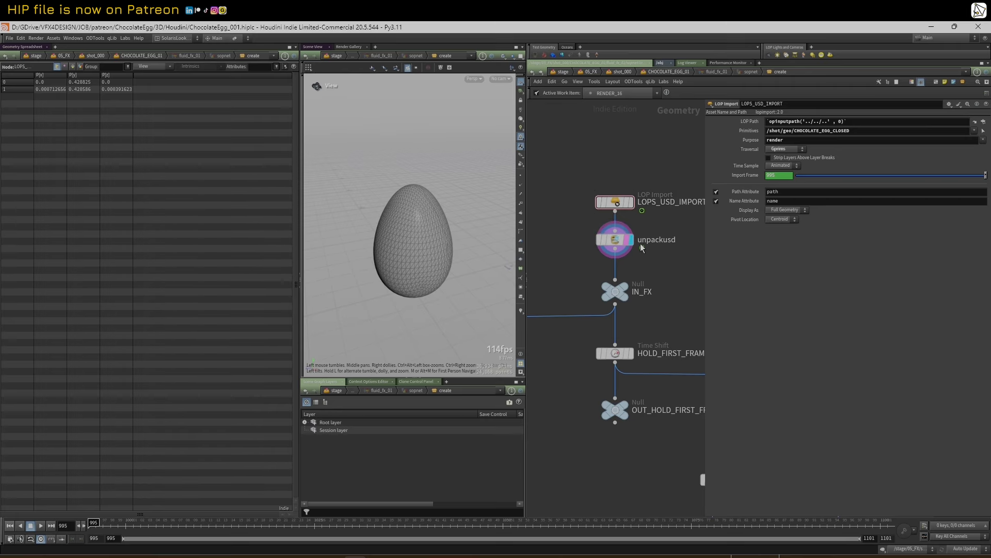
drag(704, 250, 751, 250)
scroll(700, 273, down, 2)
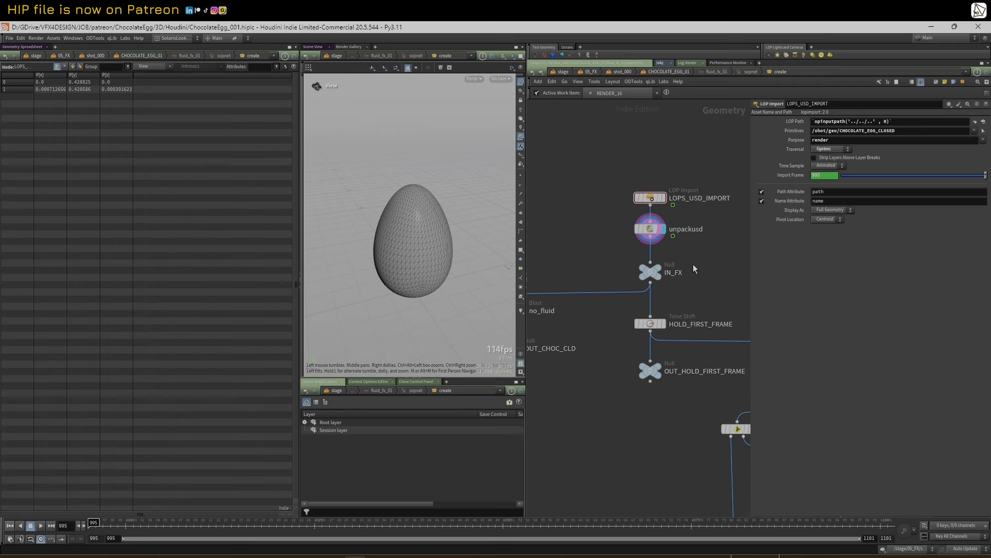
- Select the unpackusd node and view the unpacked egg at frame 1027
click(649, 229)
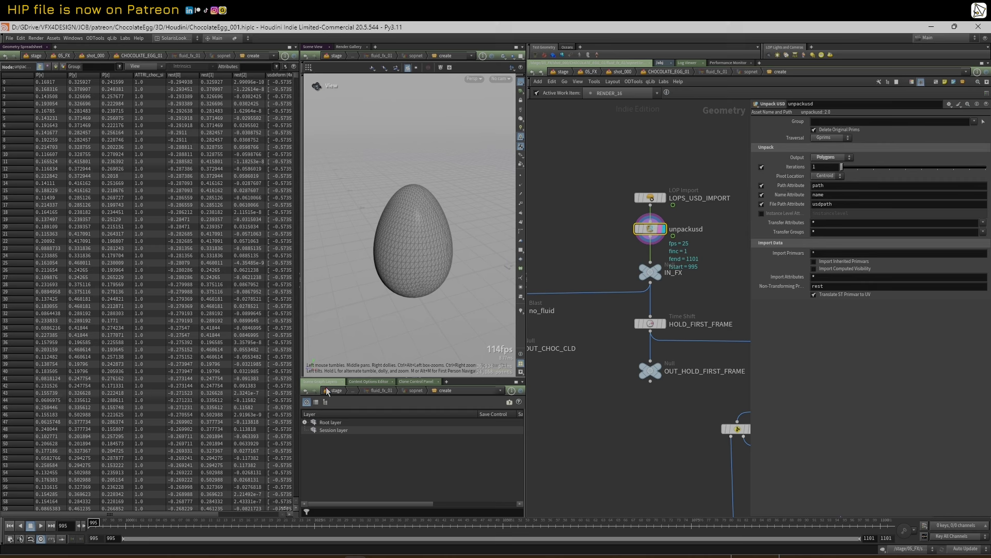
click(330, 522)
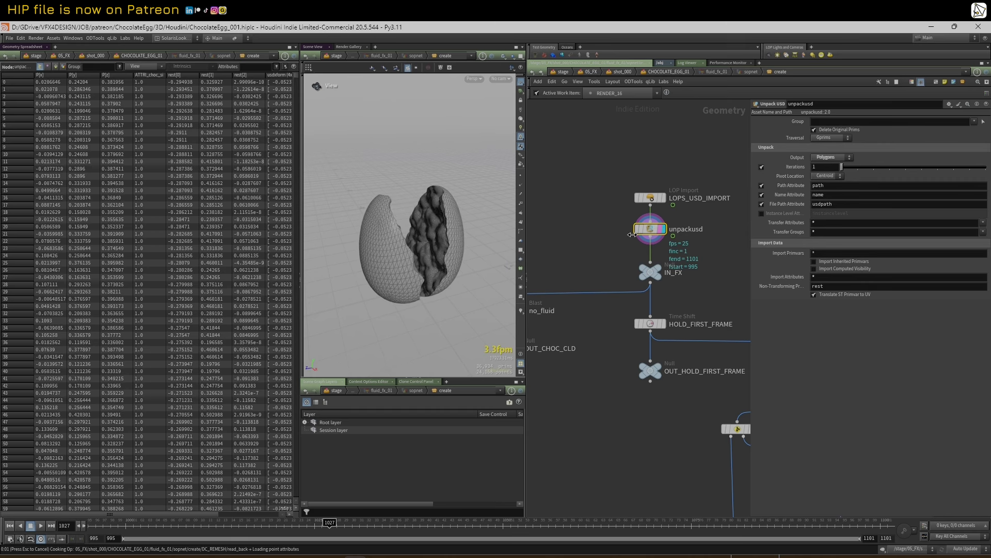
scroll(603, 251, down, 2)
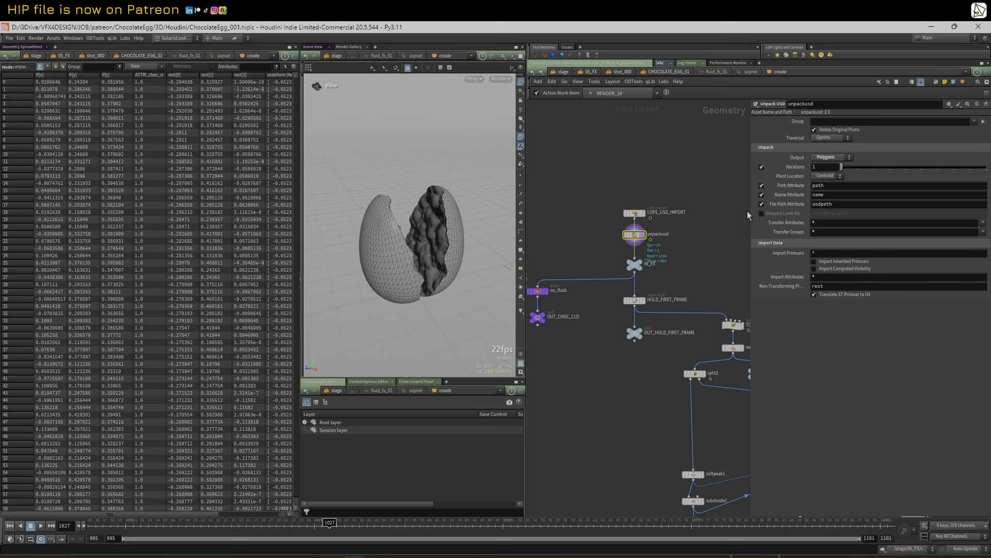
- Display the no_fluid Blast node and examine its group for removing the fluid from the egg
drag(751, 212, 816, 217)
middle_drag(696, 267, 753, 241)
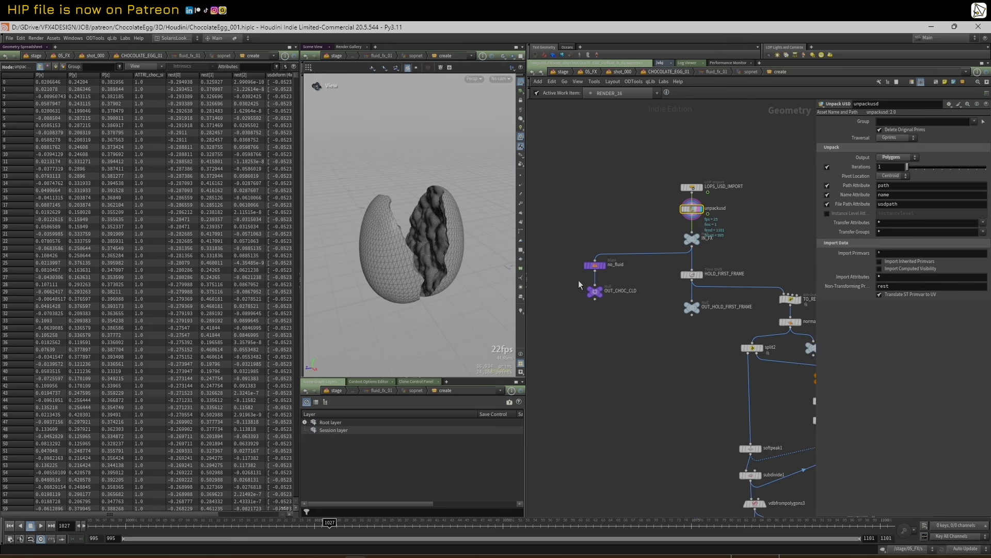
scroll(592, 273, up, 3)
click(613, 260)
click(609, 261)
click(596, 261)
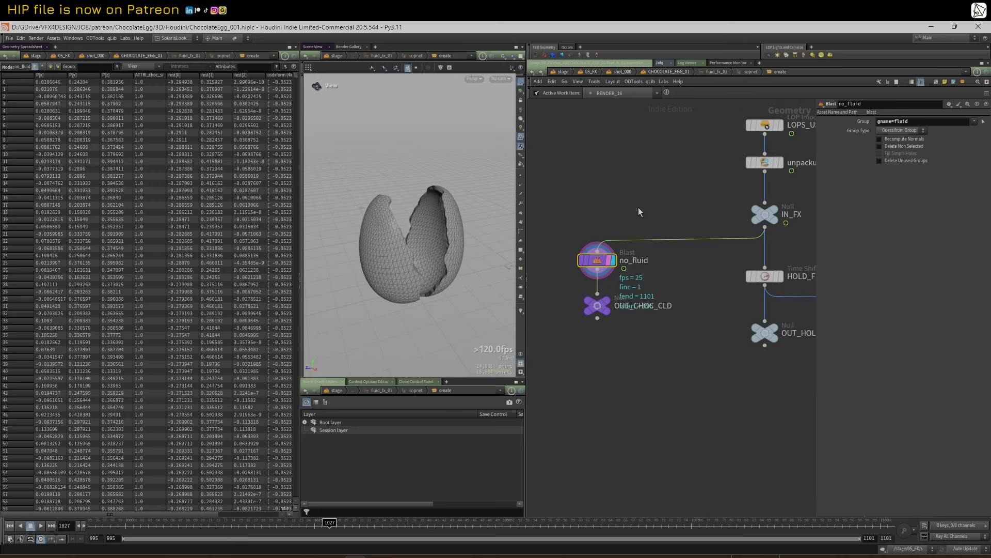
scroll(624, 208, down, 3)
scroll(609, 233, up, 2)
- Select OUT_CHOC_CLD to show its references, and inspect the hollow egg shell from no_fluid up close
click(599, 268)
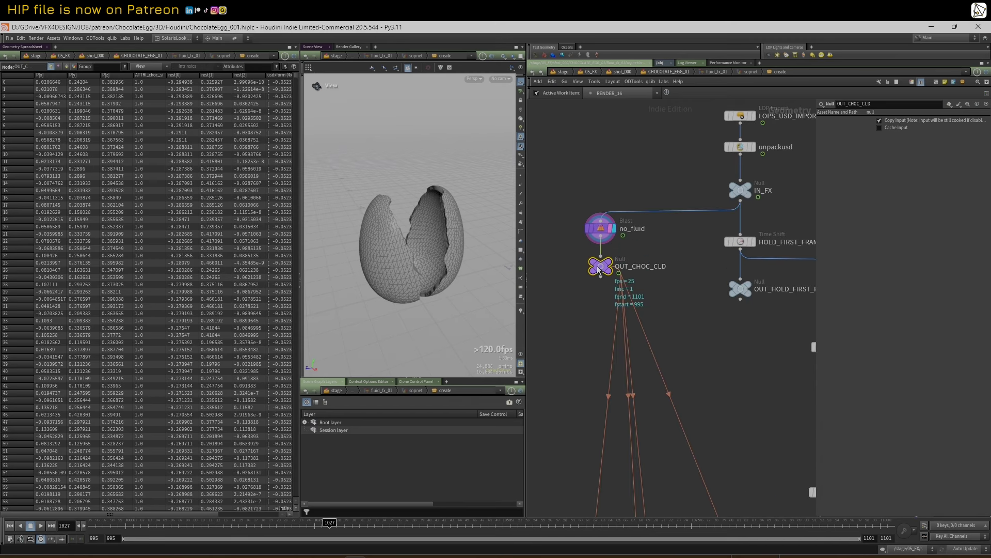
mouse_move(441, 213)
mouse_down()
mouse_move(471, 210)
mouse_move(400, 212)
mouse_move(427, 214)
mouse_up()
scroll(427, 214, up, 4)
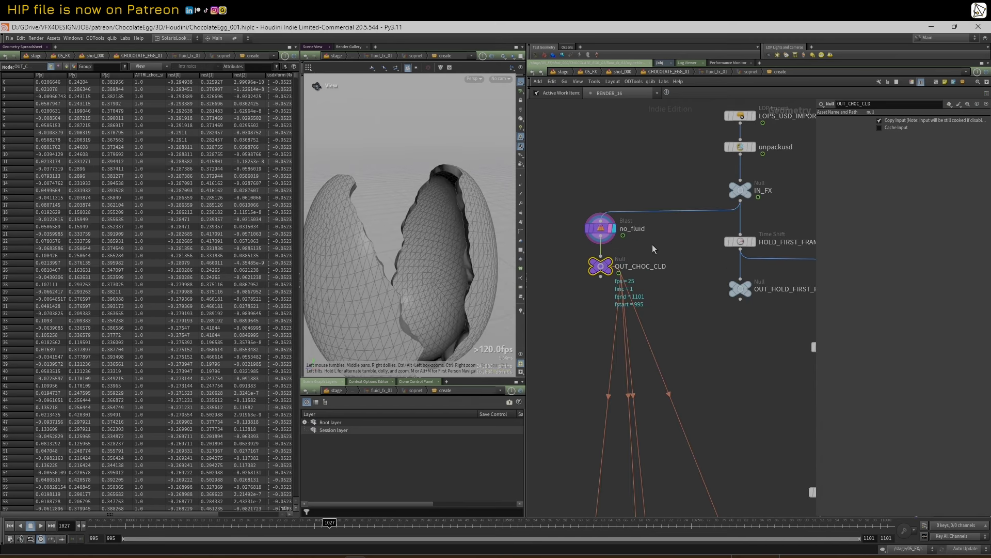
click(600, 228)
mouse_move(450, 214)
mouse_down()
mouse_move(463, 217)
mouse_move(404, 228)
mouse_move(452, 215)
mouse_up()
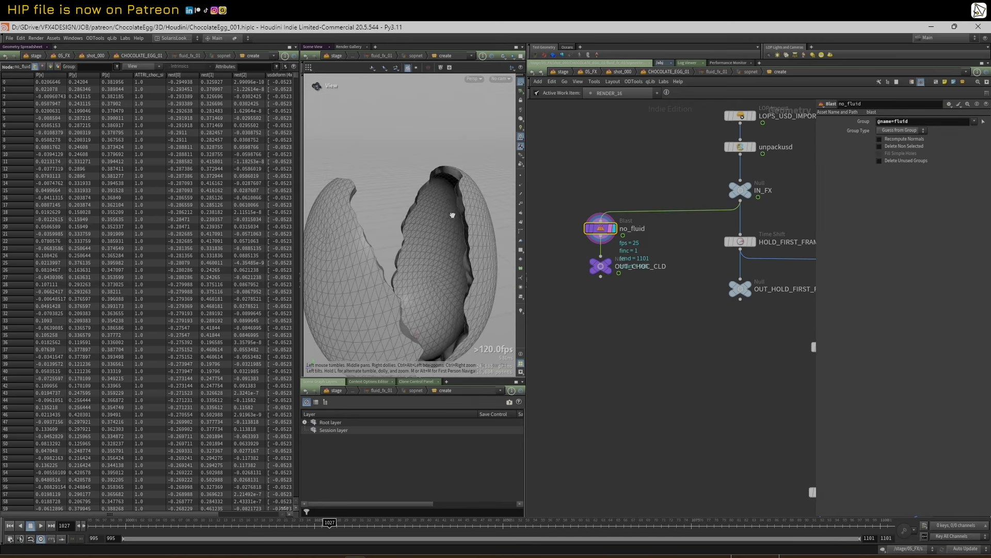
- Display the HOLD_FIRST_FRAME Time Shift and examine its Frame parameter both as evaluated value and as expression
scroll(593, 273, down, 3)
middle_drag(642, 292, 568, 295)
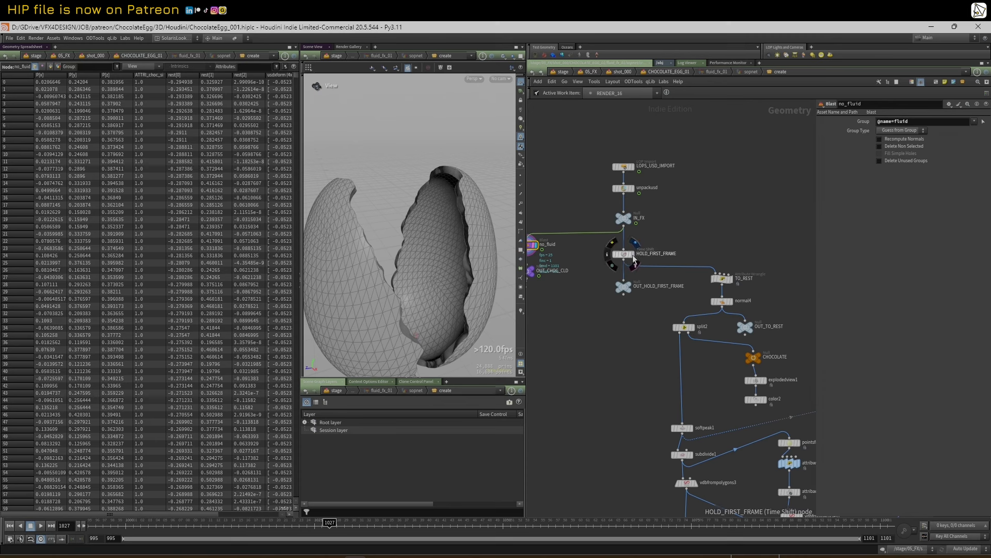
click(632, 255)
click(624, 254)
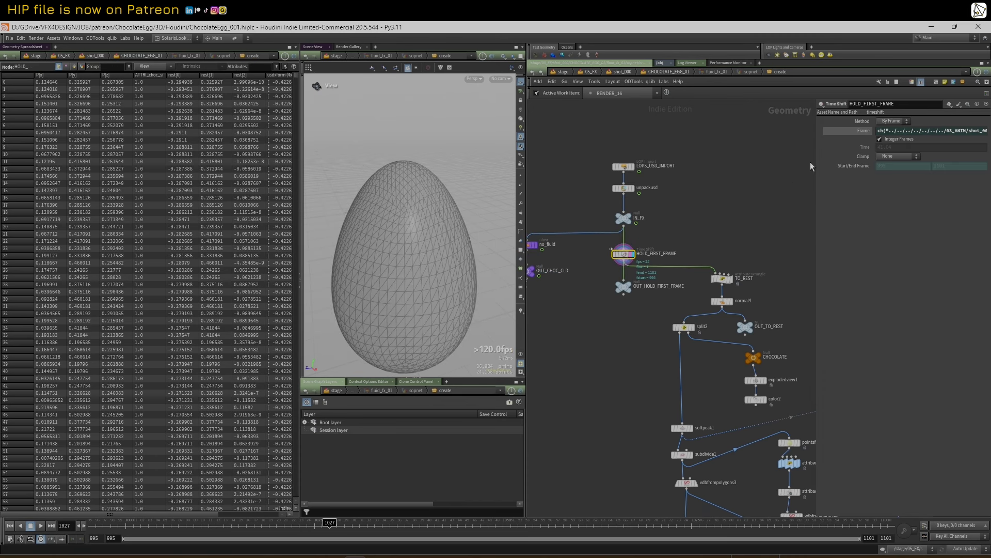
drag(813, 163, 649, 181)
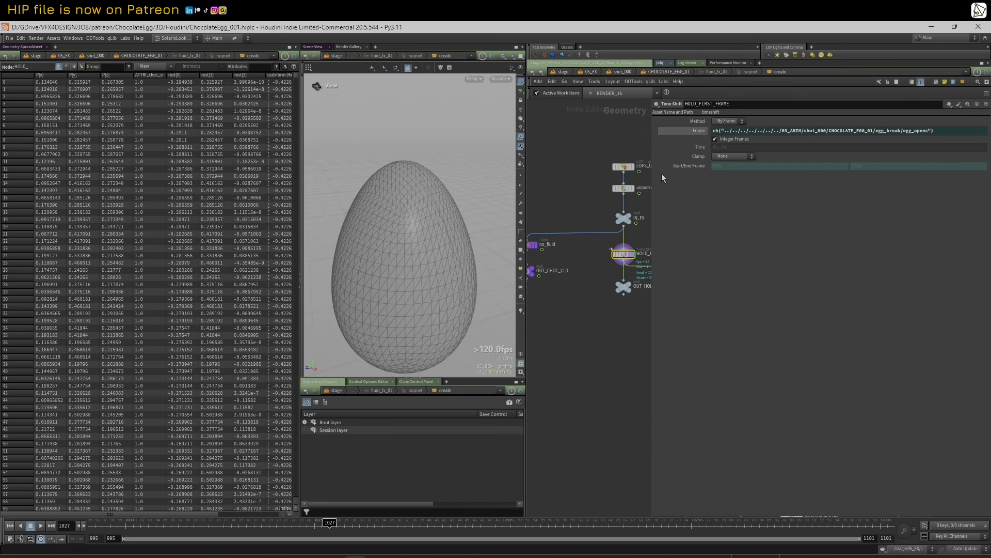
click(699, 134)
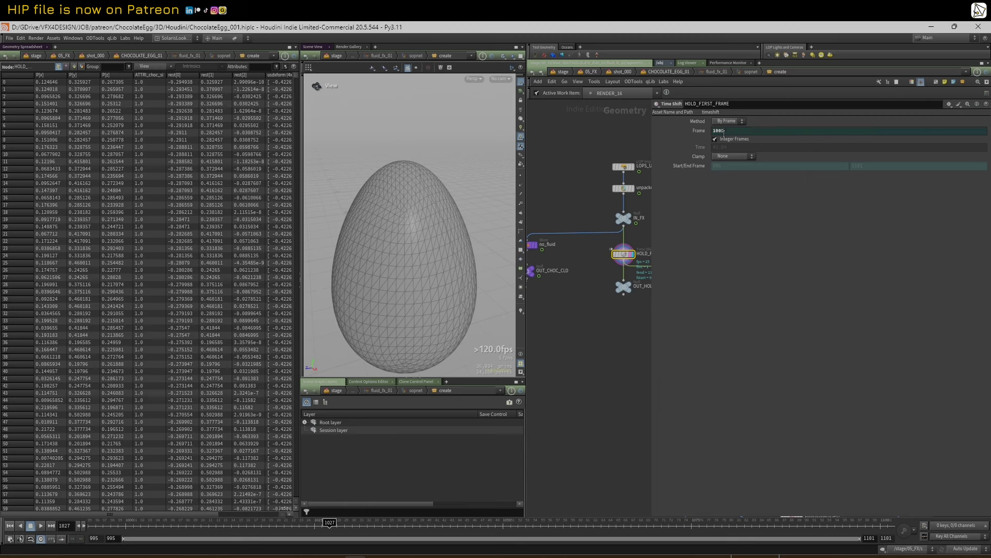
click(700, 136)
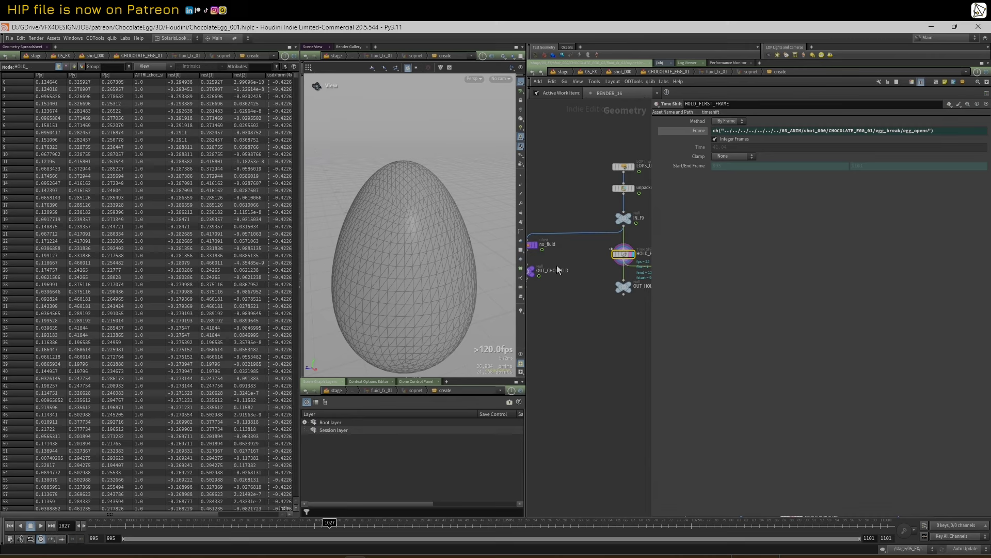
- Examine the egg_opens parameter of egg_break in the 03_ANIM network, and return to HOLD_FIRST_FRAME in the fluid SOP network
click(592, 74)
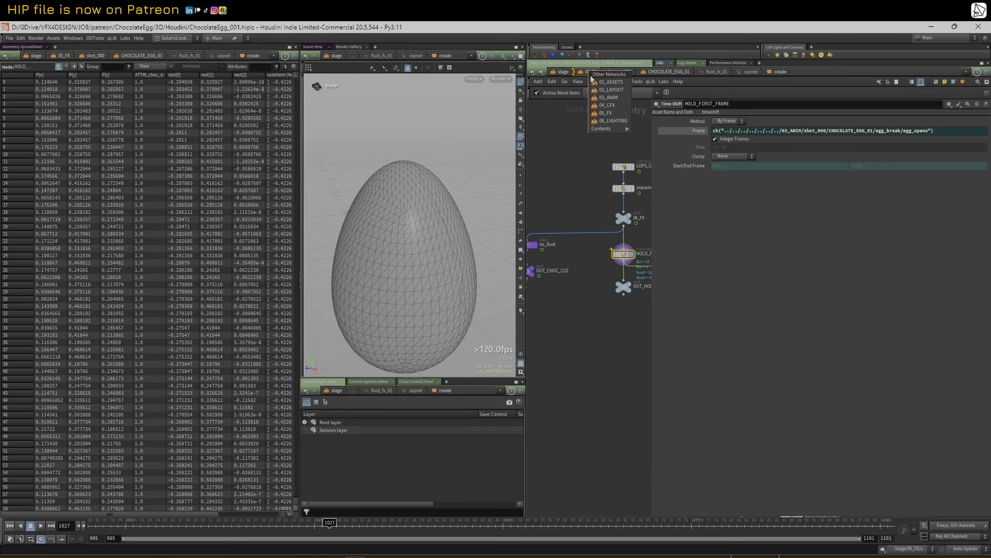
click(614, 97)
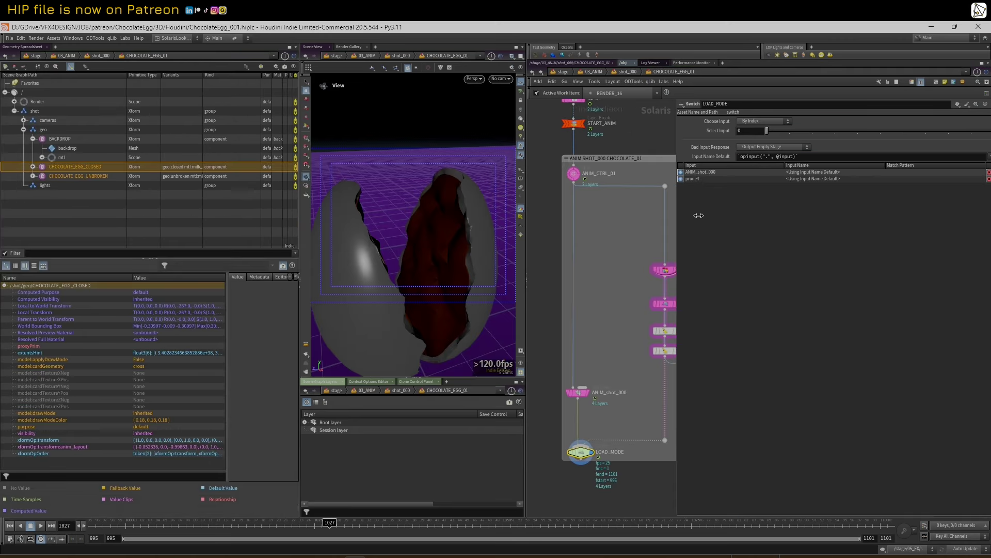
click(709, 238)
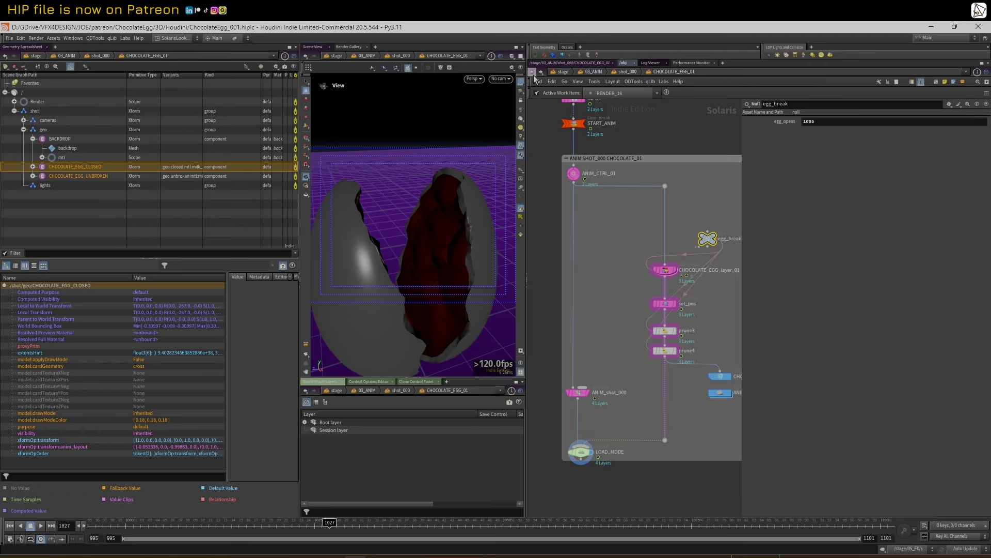
right_click(779, 121)
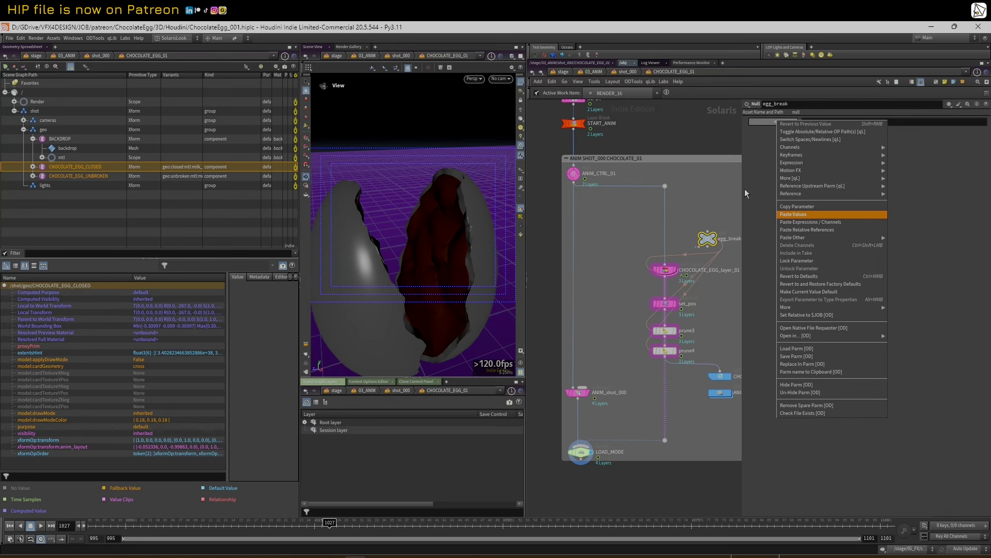
click(625, 107)
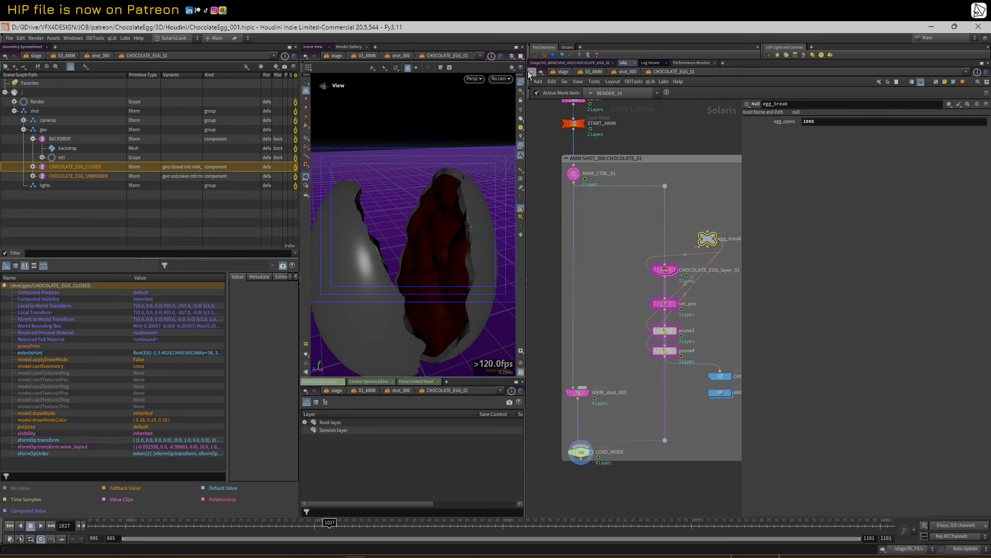
click(532, 72)
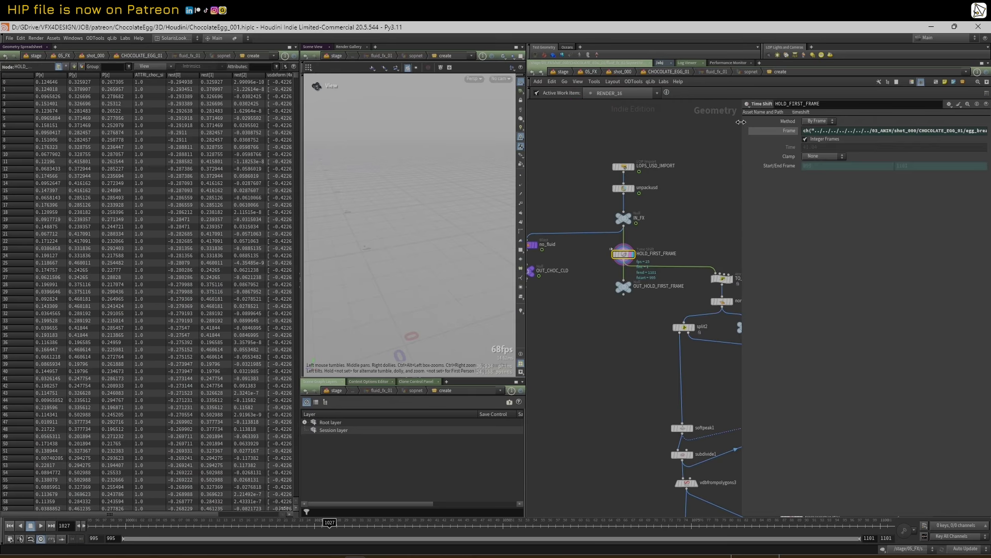
drag(741, 122, 772, 139)
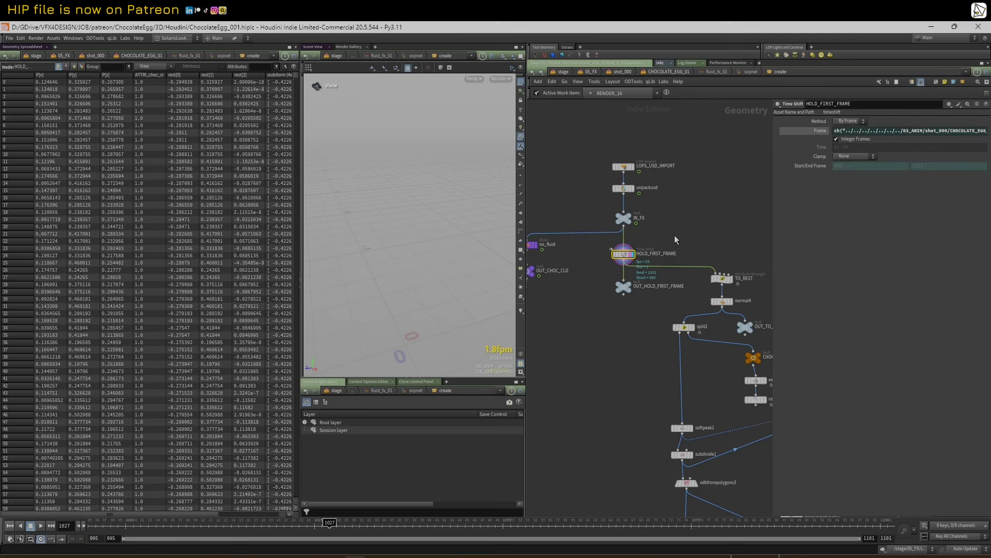
- Display IN_FX and then HOLD_FIRST_FRAME to compare the incoming animation with the held egg geometry
middle_drag(691, 229, 683, 217)
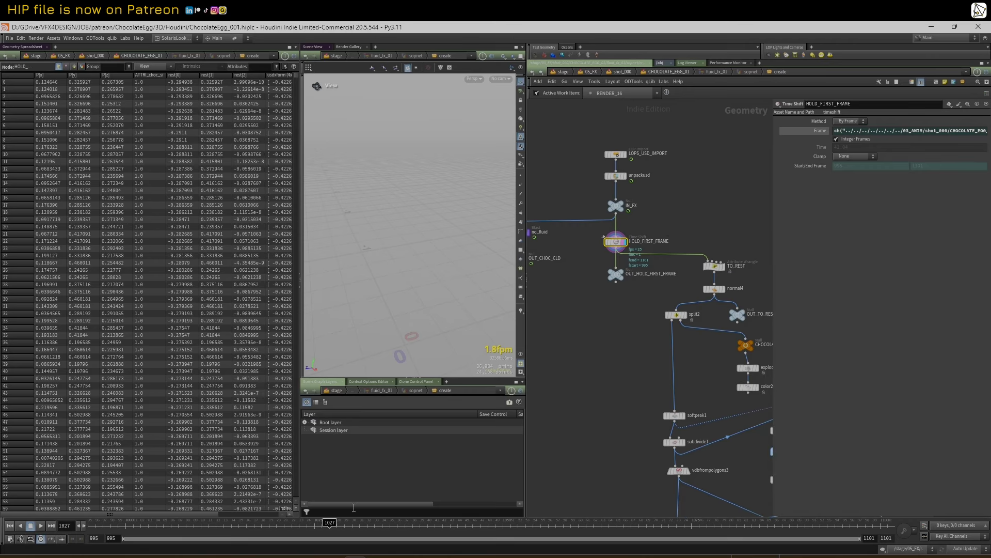
scroll(584, 282, down, 2)
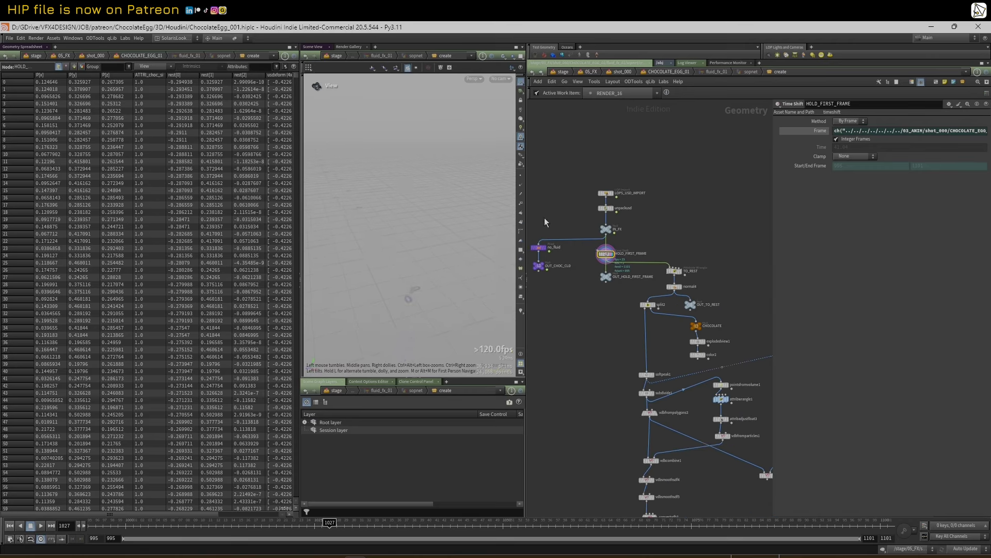
scroll(612, 248, up, 3)
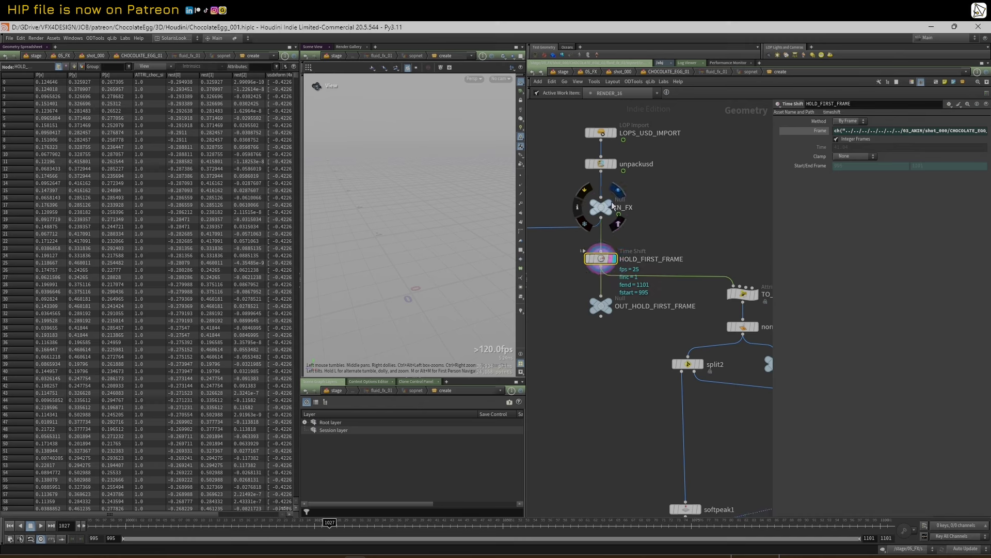
click(617, 190)
click(615, 259)
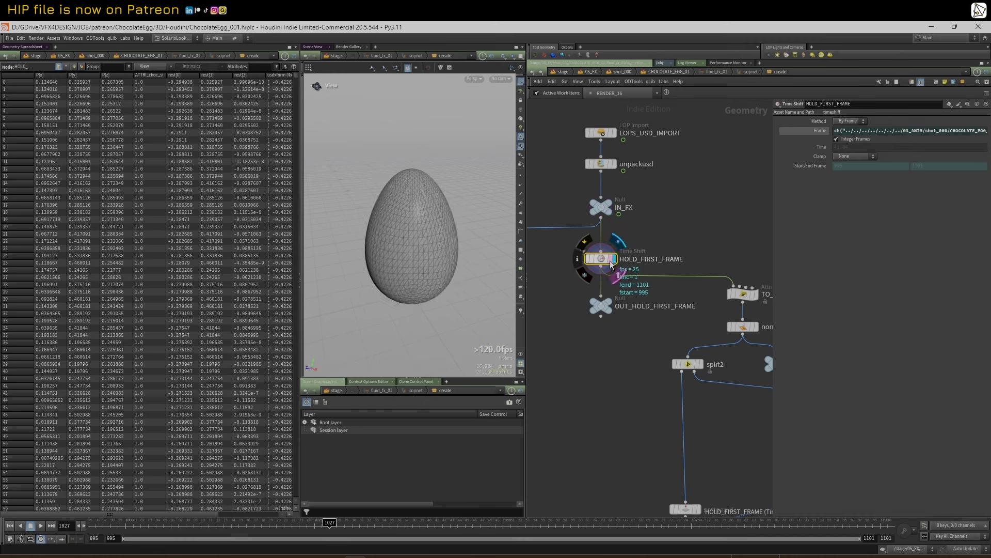
- Select OUT_HOLD_FIRST_FRAME to show its references, widen the network area, and inspect the held egg
scroll(671, 238, down, 2)
middle_drag(680, 239, 676, 221)
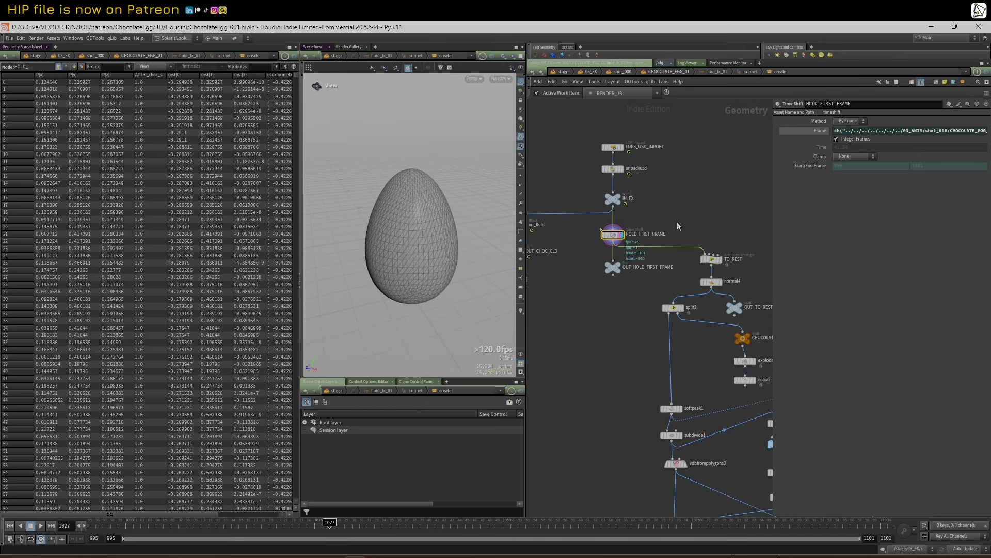
click(613, 267)
drag(773, 229, 825, 229)
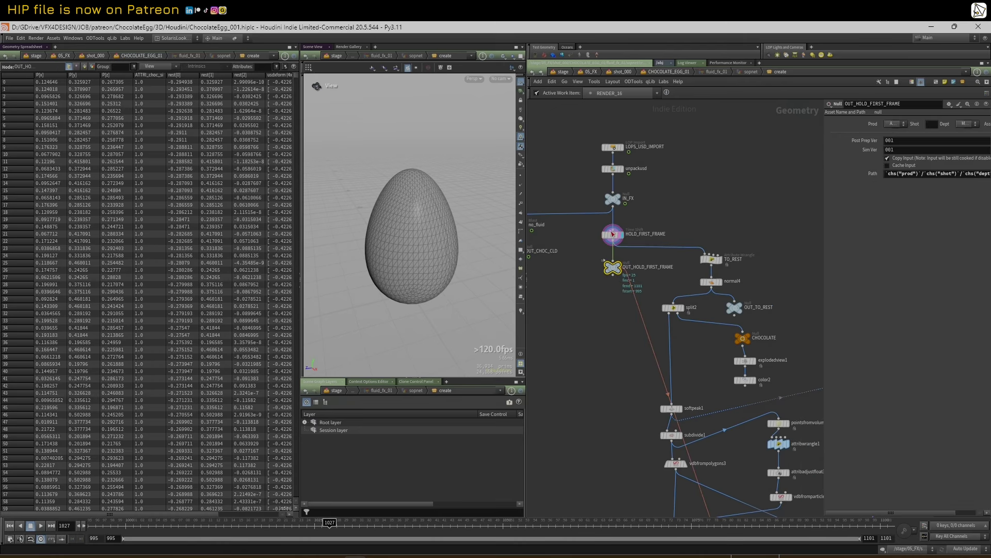
mouse_move(430, 218)
mouse_down()
mouse_move(443, 214)
mouse_move(406, 209)
mouse_move(439, 216)
mouse_move(429, 217)
mouse_up()
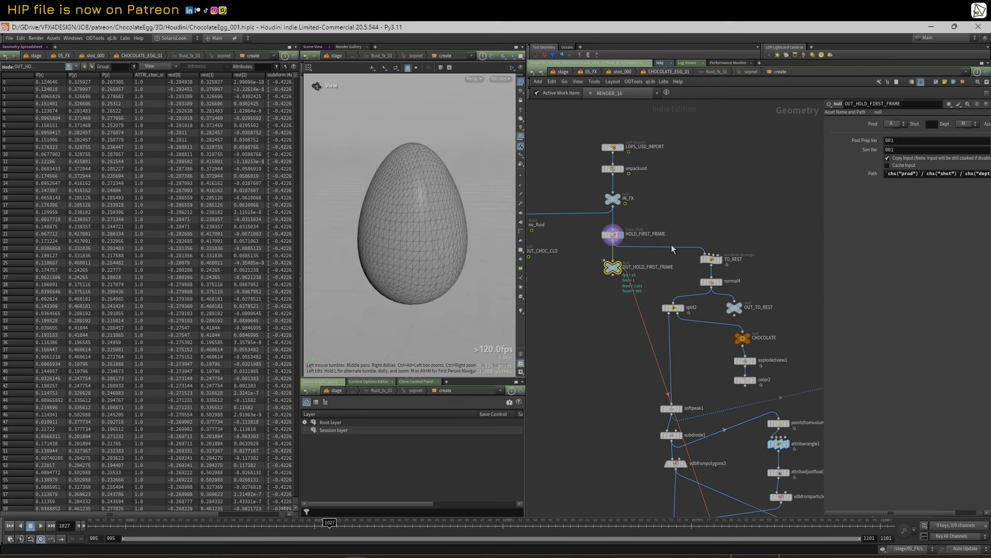
click(719, 261)
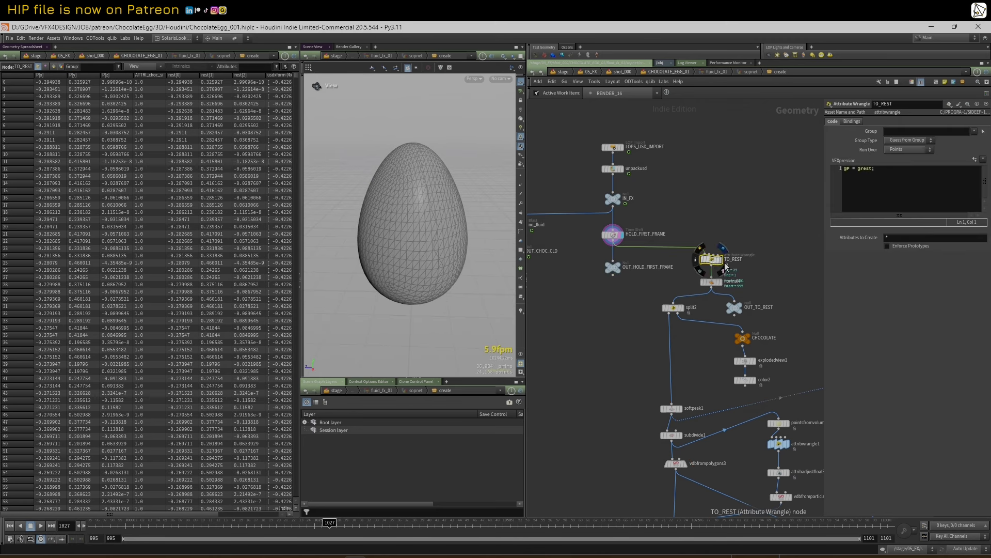
click(720, 261)
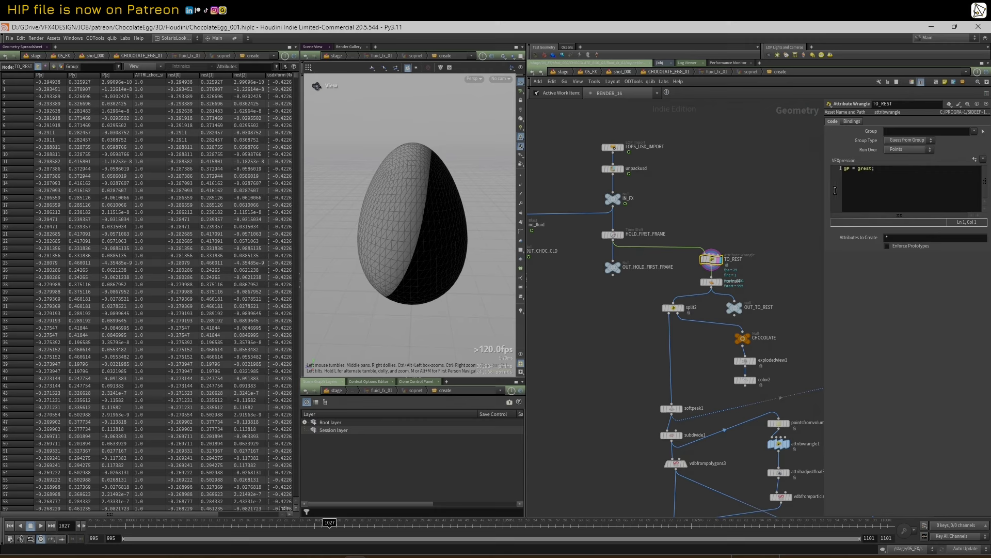
key(w)
mouse_move(452, 214)
mouse_down()
mouse_move(394, 210)
mouse_move(441, 212)
mouse_up()
key(space+3)
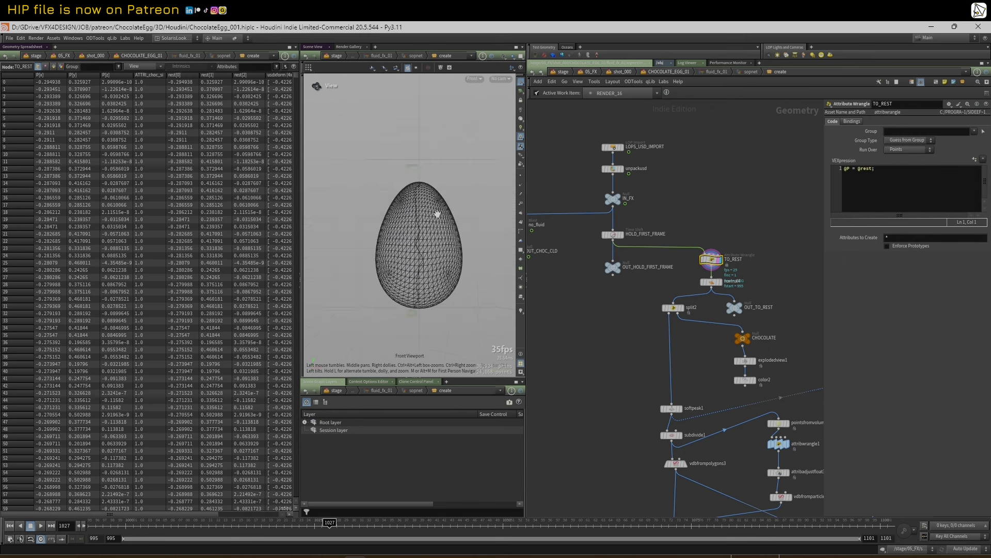
key(space+3)
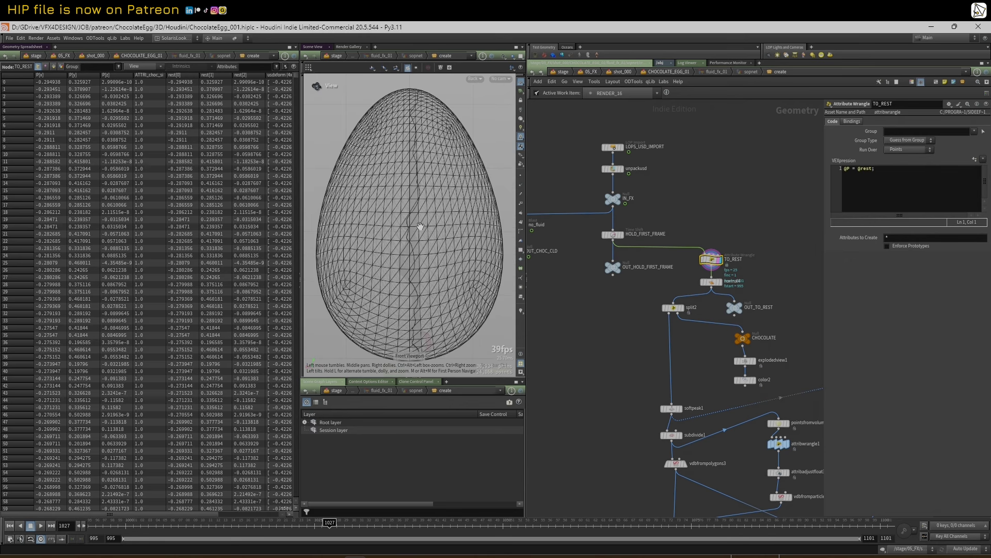
right_drag(422, 211, 401, 220)
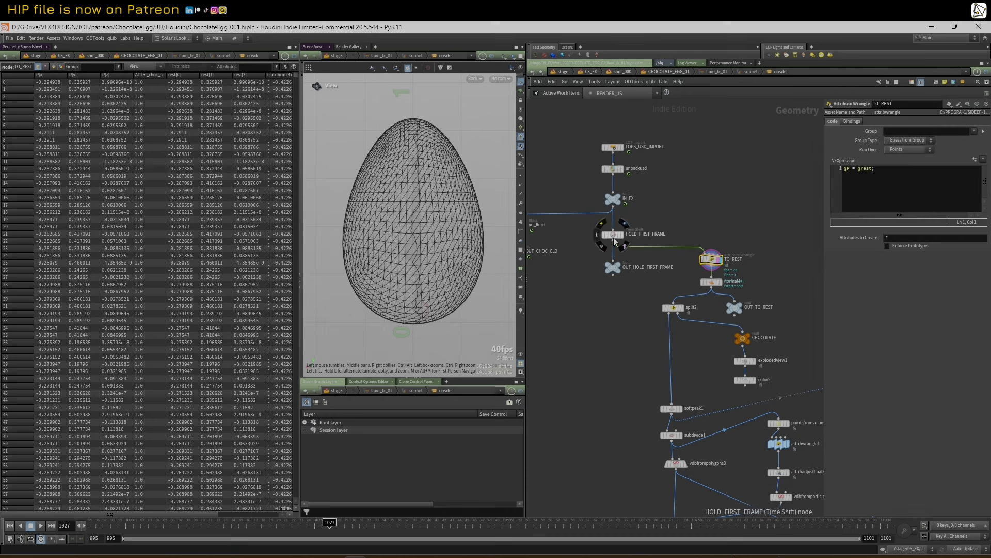
- Switch the display between HOLD_FIRST_FRAME and TO_REST to compare the egg's held and rest positions
click(625, 245)
click(622, 236)
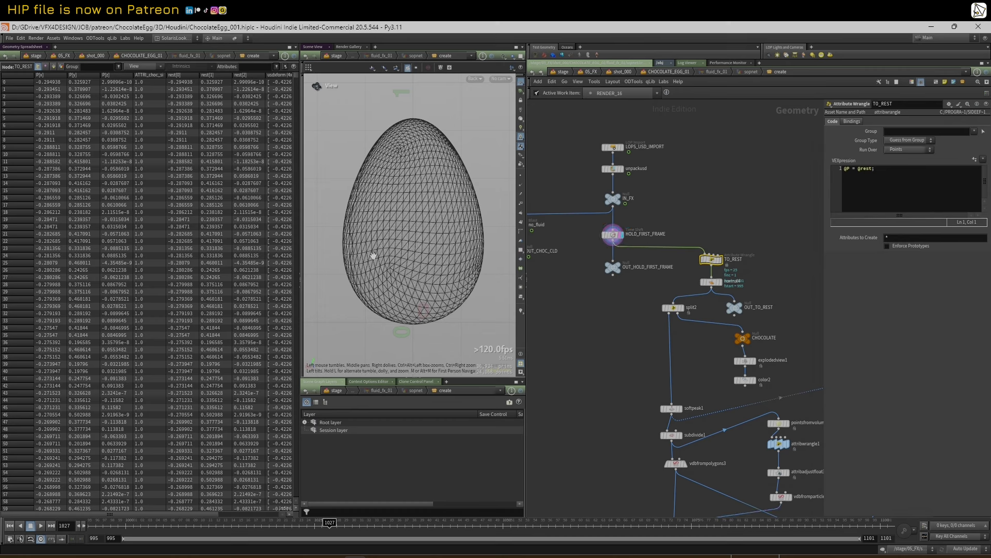
click(721, 261)
click(722, 267)
scroll(730, 297, up, 2)
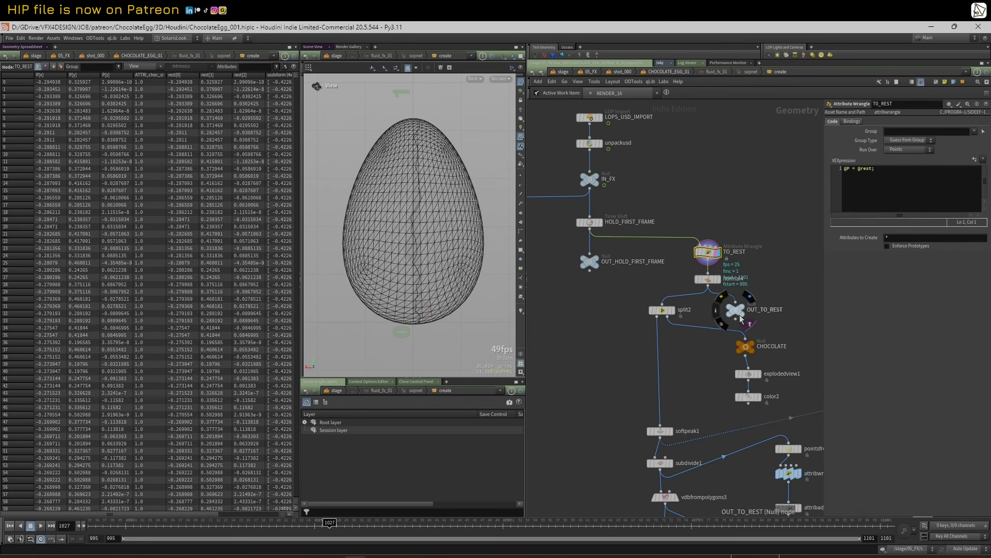
- Select OUT_HOLD_FIRST_FRAME and OUT_TO_REST to trace where their outputs are referenced in the fluid network
drag(736, 311, 745, 311)
scroll(673, 311, down, 3)
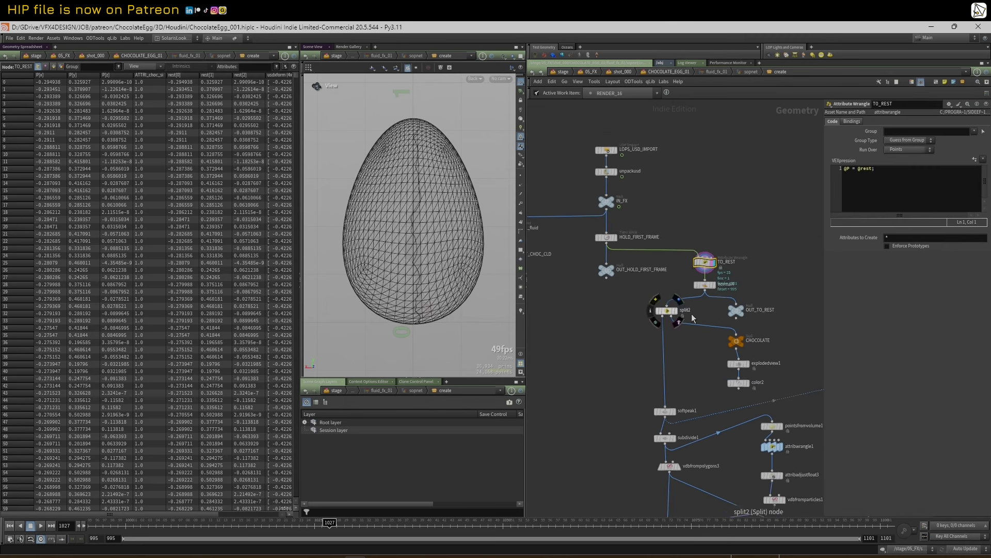
click(735, 312)
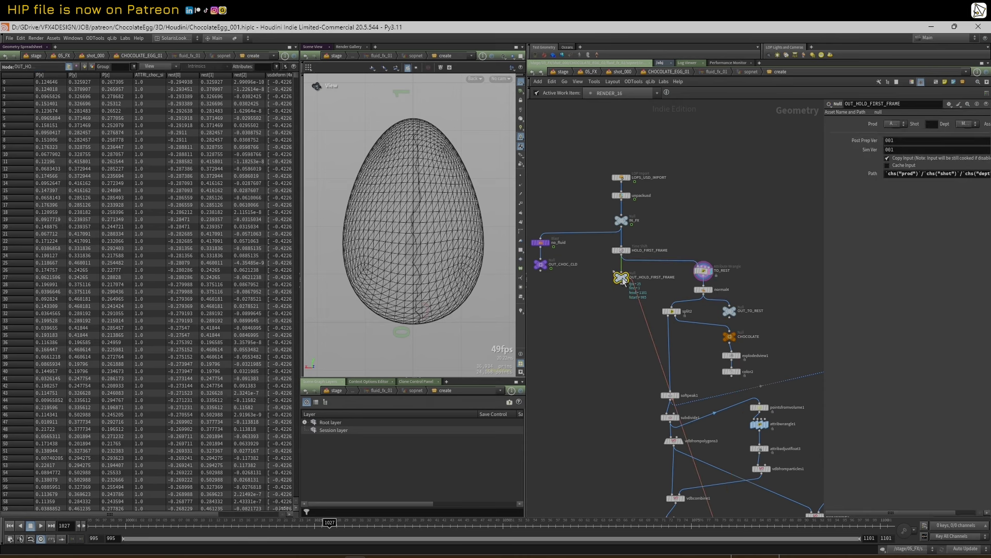
scroll(653, 312, down, 2)
scroll(652, 312, down, 2)
middle_drag(627, 359, 593, 312)
scroll(593, 312, up, 2)
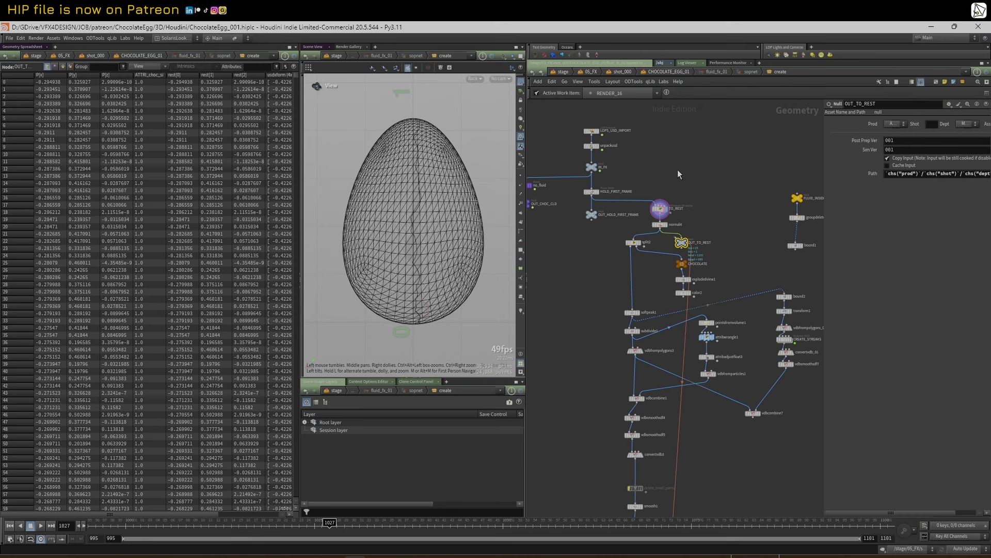
middle_drag(737, 231, 719, 213)
scroll(640, 228, up, 2)
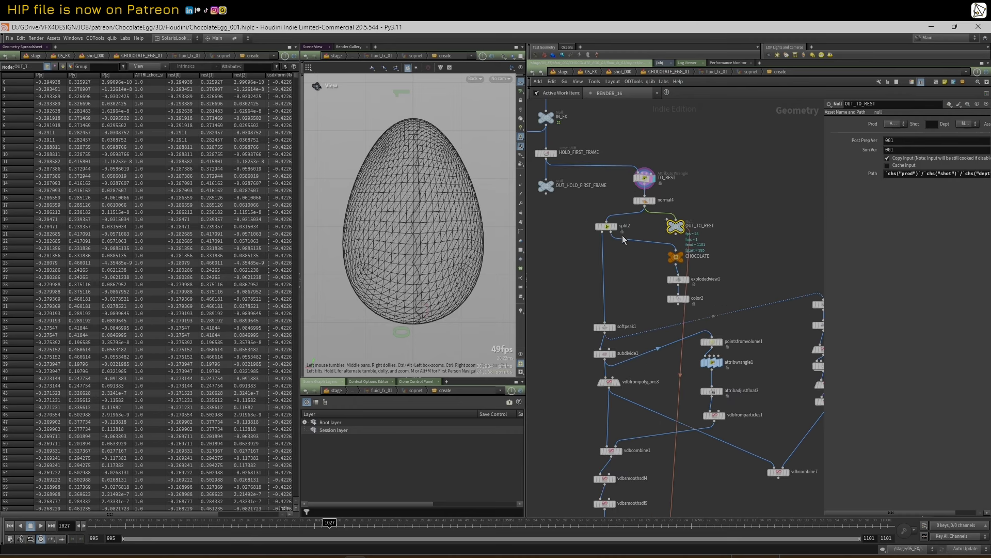
- Display the CHOCOLATE null below split2 and inspect the chocolate shell in the perspective view
click(678, 299)
click(678, 282)
click(678, 260)
drag(678, 260, 680, 261)
click(685, 256)
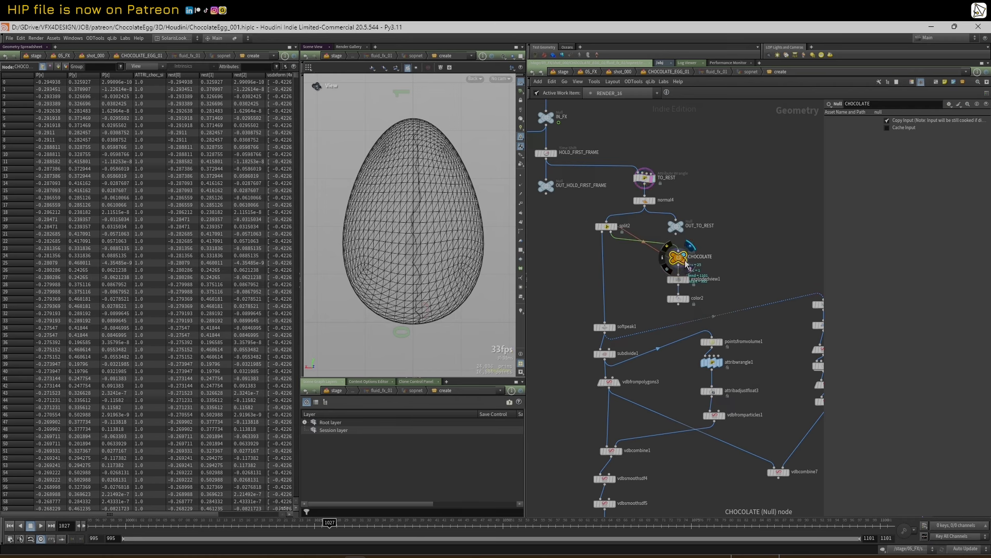
drag(434, 218, 469, 221)
- Display explodedview1 and color2, switching back to shaded mode to inspect the separated shell halves
click(686, 278)
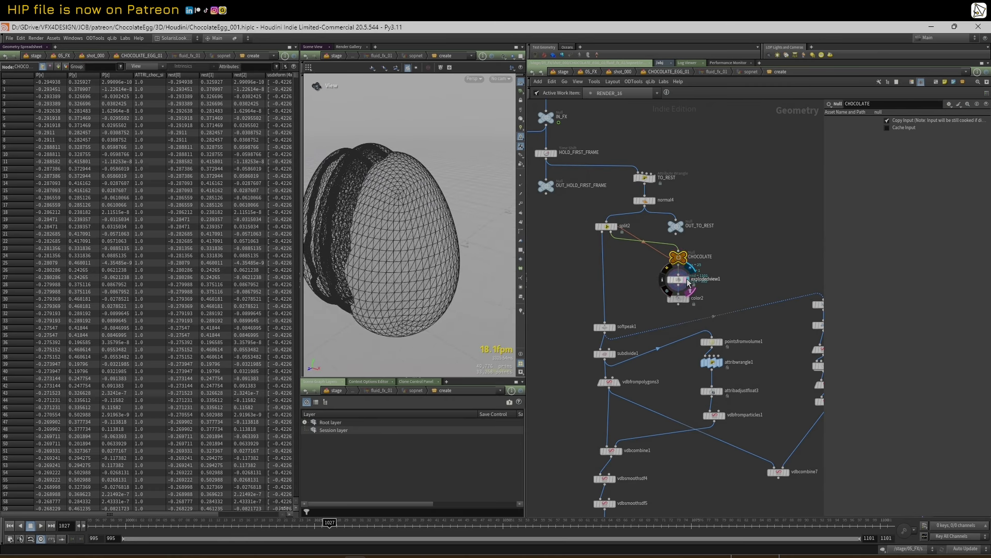
mouse_move(402, 202)
mouse_down()
mouse_move(352, 221)
mouse_move(428, 210)
mouse_move(385, 219)
mouse_move(407, 218)
mouse_up()
scroll(352, 221, down, 3)
key(shift+w)
click(687, 299)
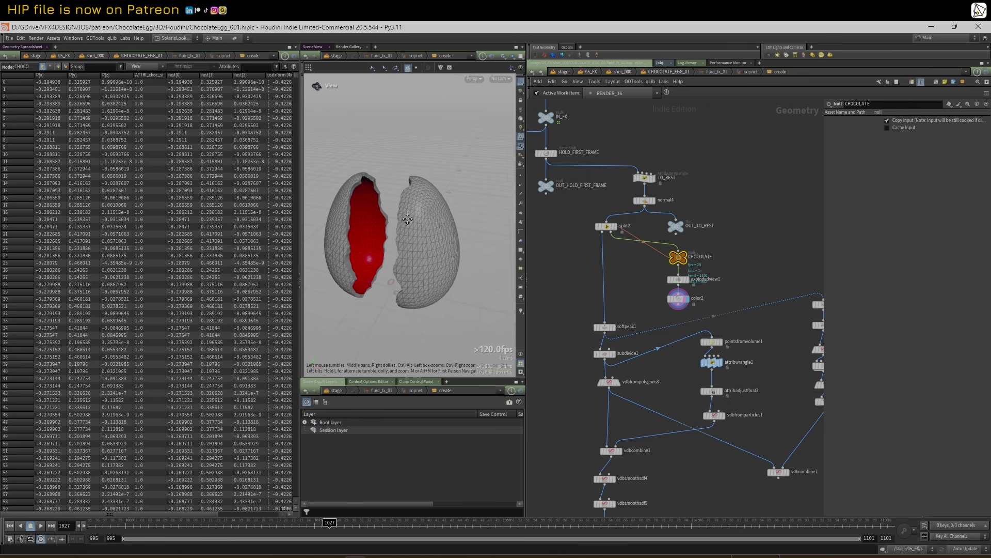
- Delete the CHOCOLATE, explodedview1 and color2 nodes, and undo the deletion
click(679, 299)
drag(720, 248, 678, 305)
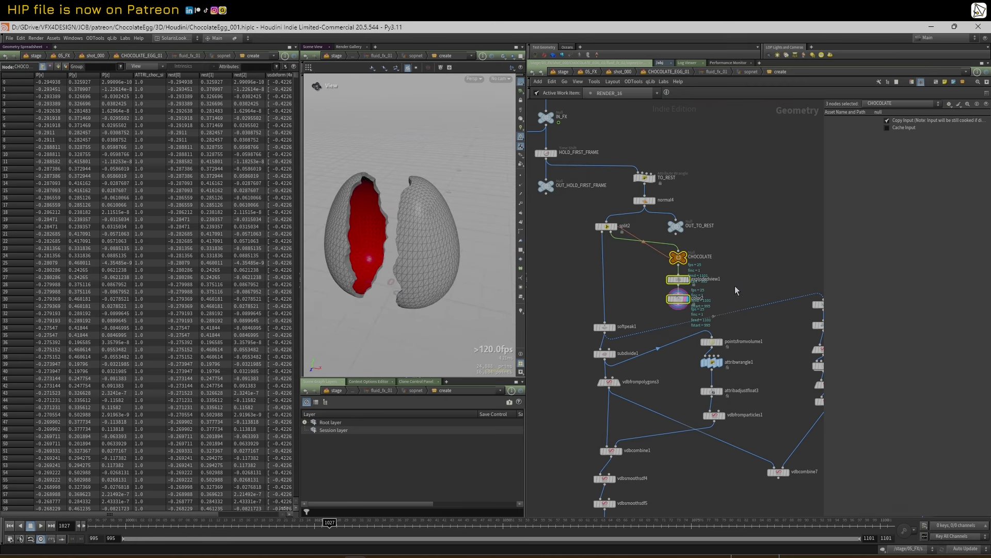
drag(735, 251, 661, 306)
key(Delete)
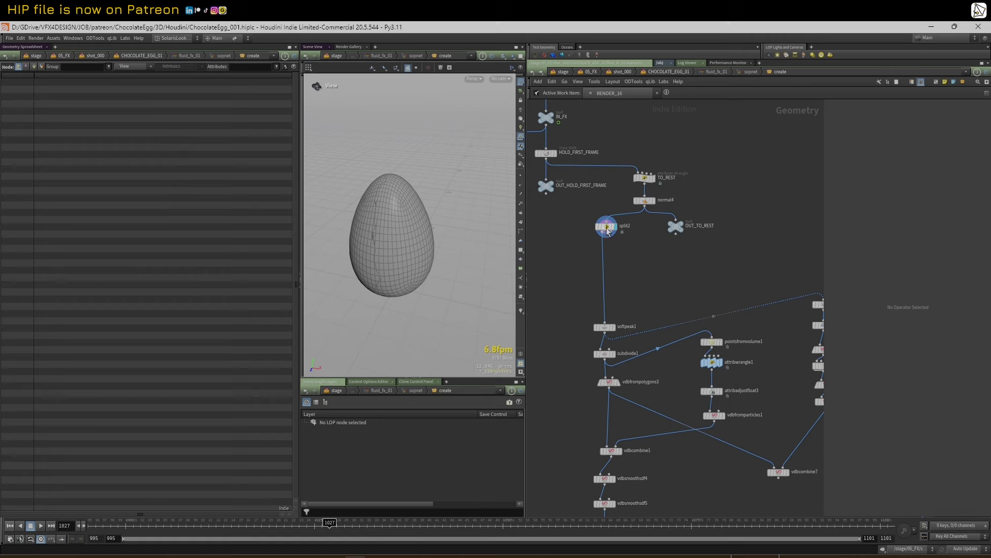
key(ctrl+z)
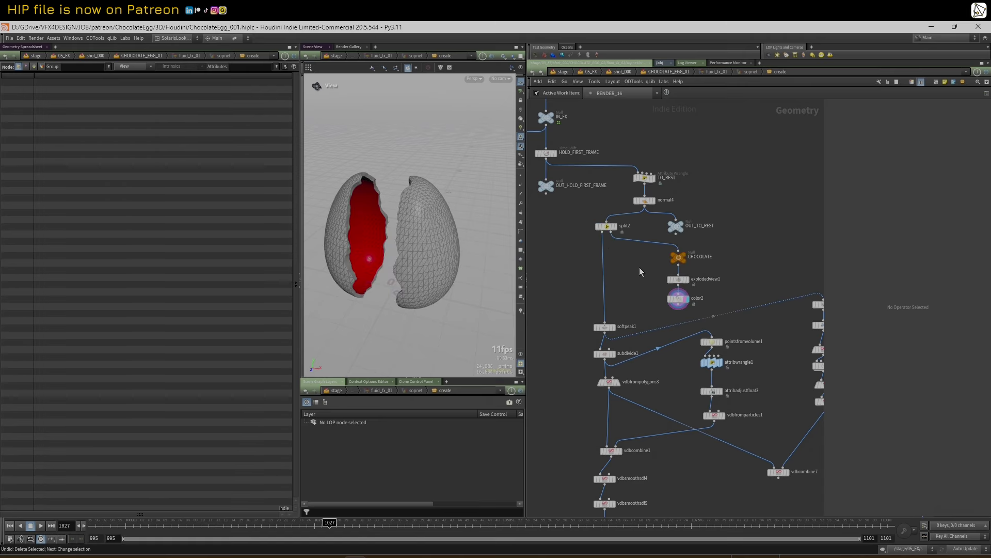
click(614, 226)
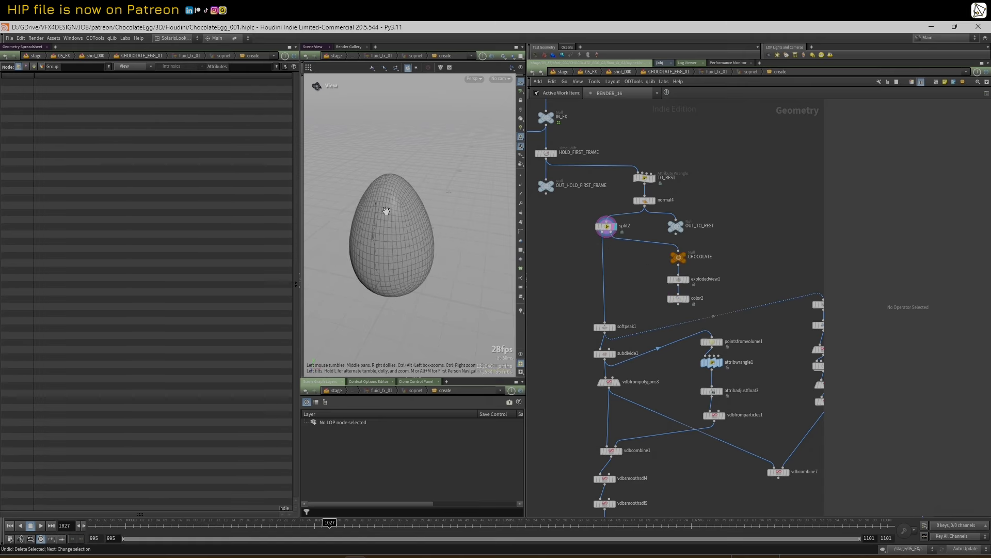
click(603, 226)
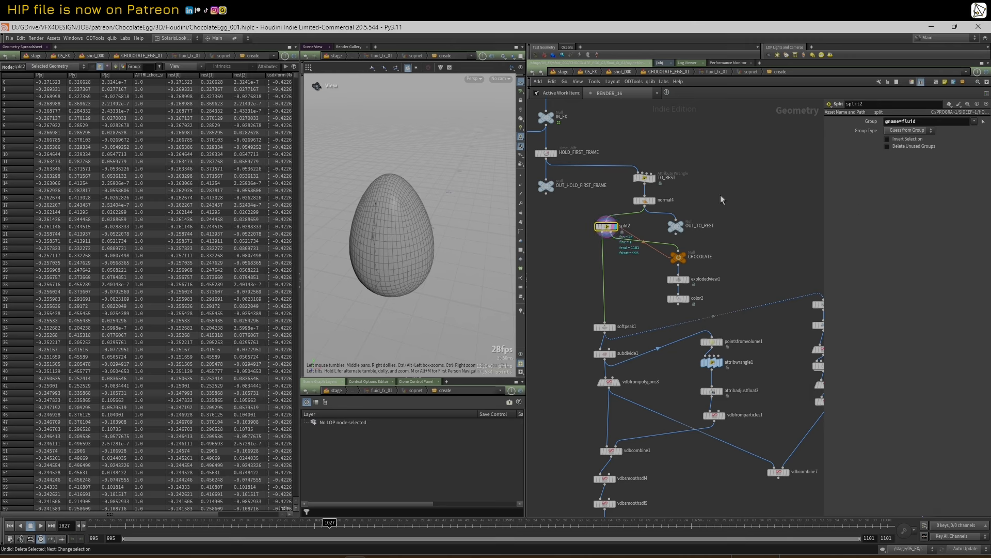
drag(392, 207, 431, 201)
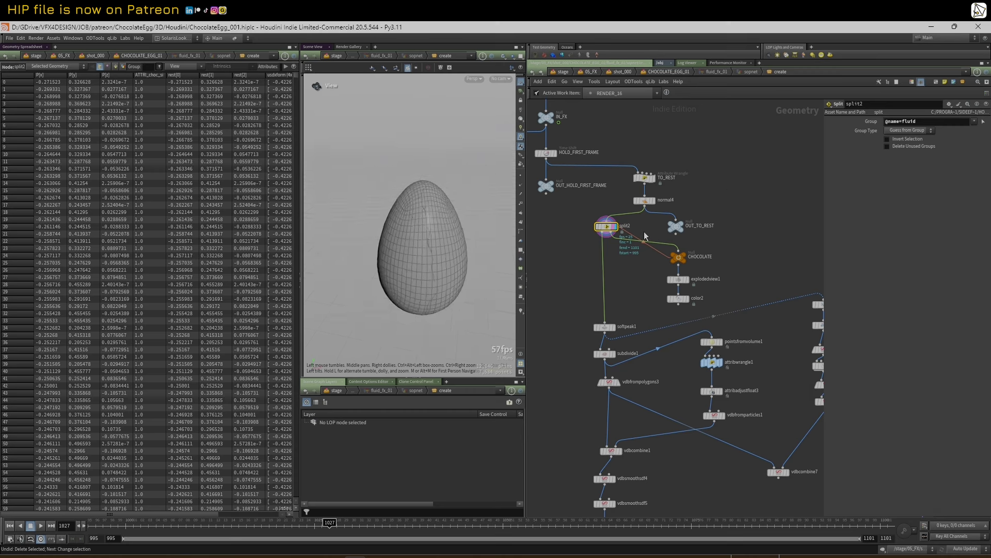
- Display softpeak1 and subdivide1 to inspect the pushed-in and subdivided fluid mesh
click(614, 327)
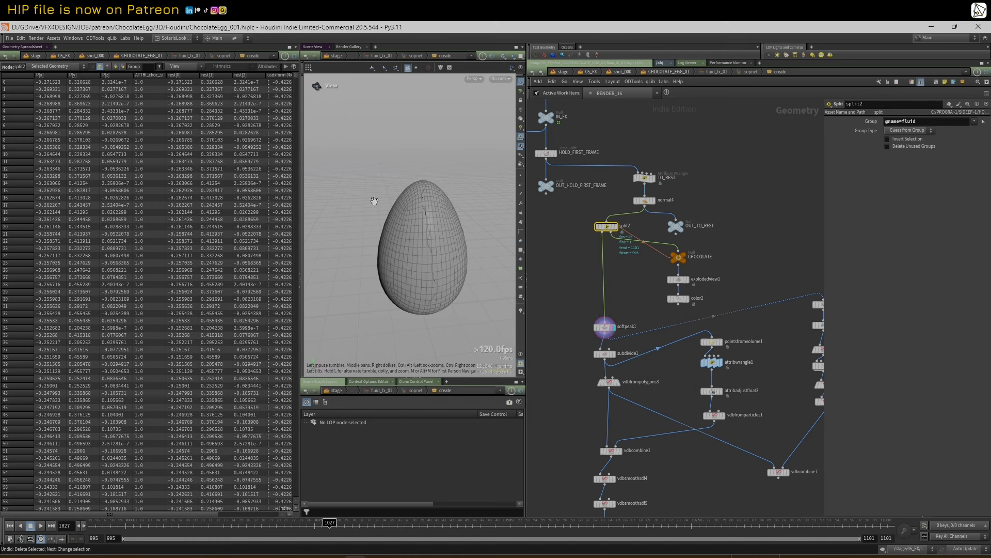
click(613, 354)
scroll(624, 297, down, 3)
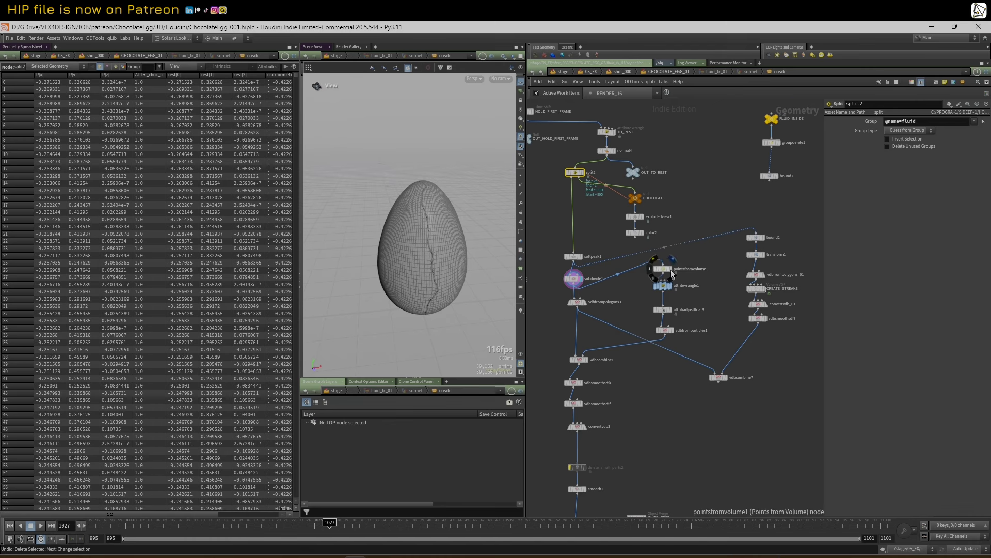
- Display vdbsmoothsdf7 in the streaks branch and the VDB from Particles node to inspect both VDB shapes
scroll(663, 266, up, 1)
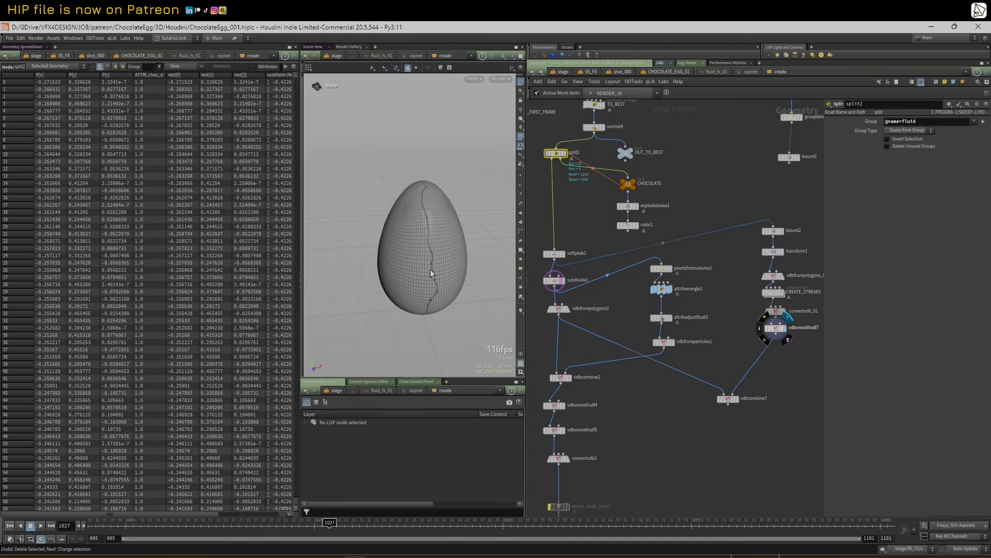
mouse_move(436, 239)
mouse_down()
mouse_move(484, 234)
mouse_move(452, 233)
mouse_up()
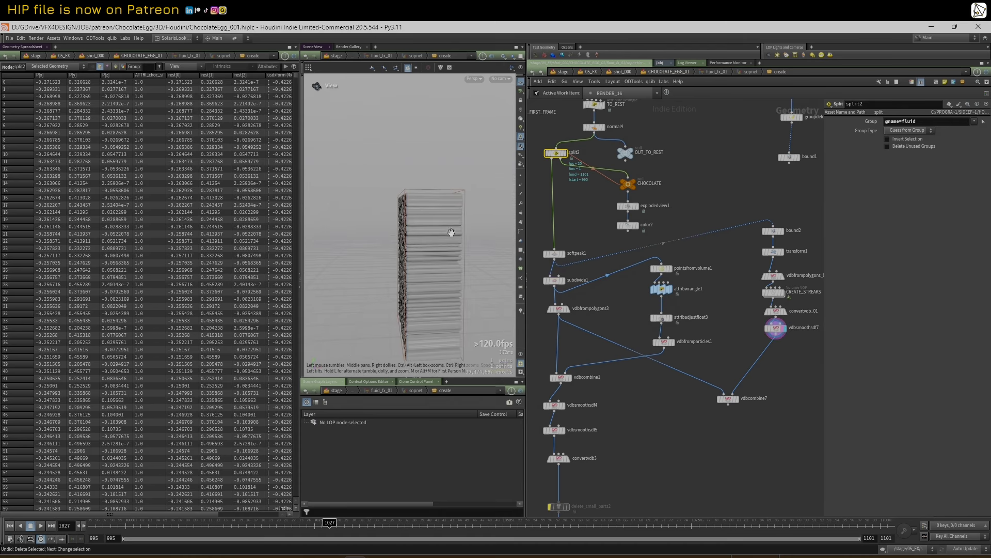
click(670, 341)
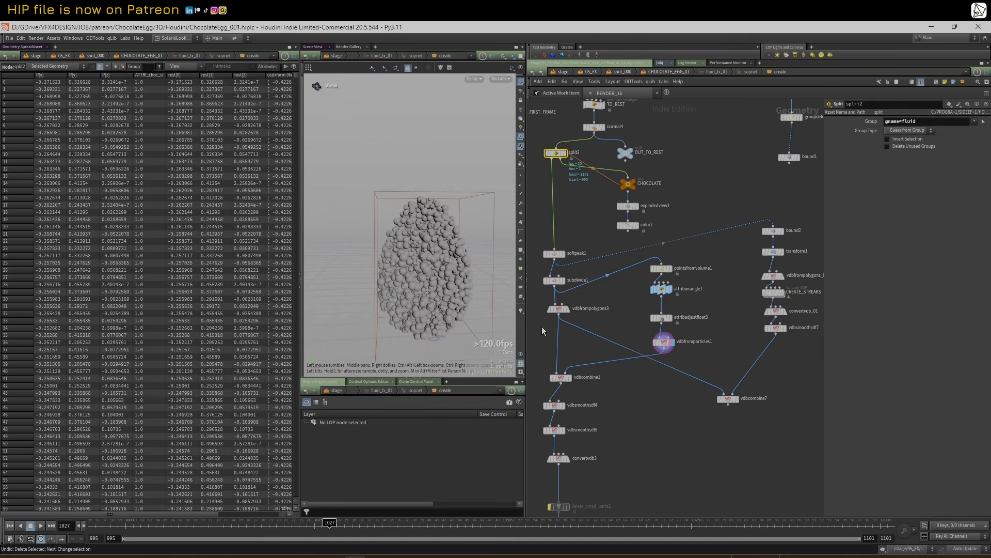
- Display vdbcombine1 and vdbsmoothsdf4 to inspect the combined fluid volume and its smoothing
click(568, 377)
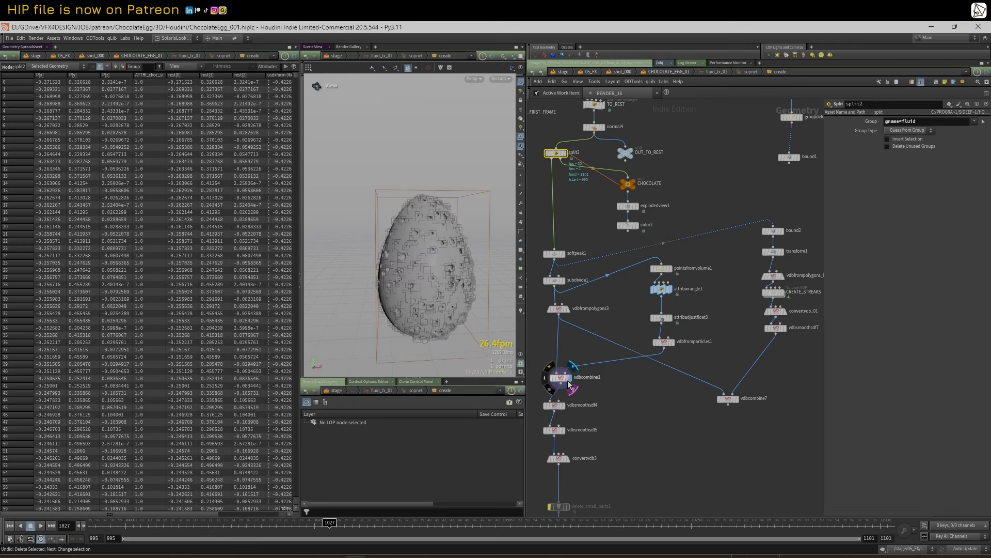
drag(412, 267, 449, 283)
middle_drag(604, 404, 628, 327)
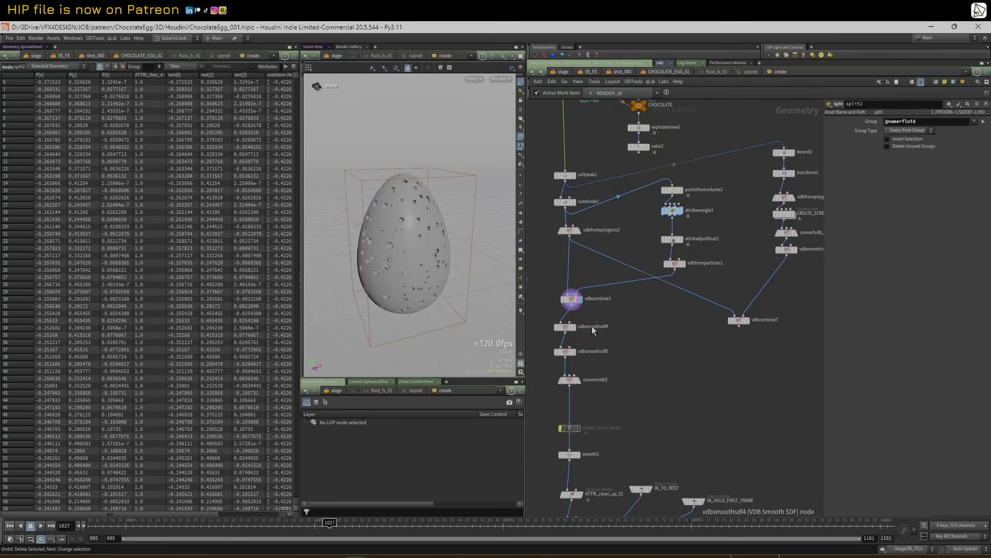
click(555, 327)
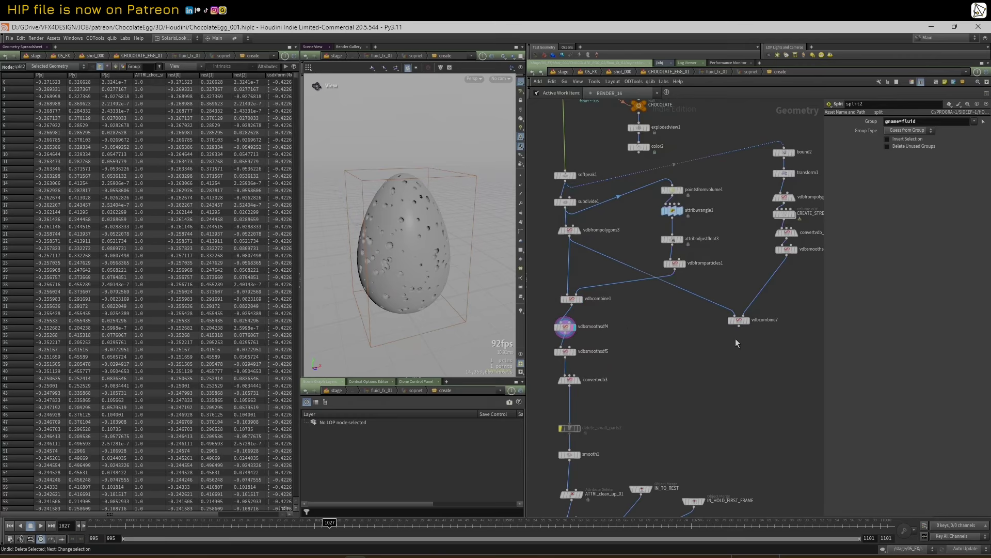
- Examine vdbcombine7's settings and the streaks branch from bound2 to vdbsmoothsdf7 that feeds it
click(731, 321)
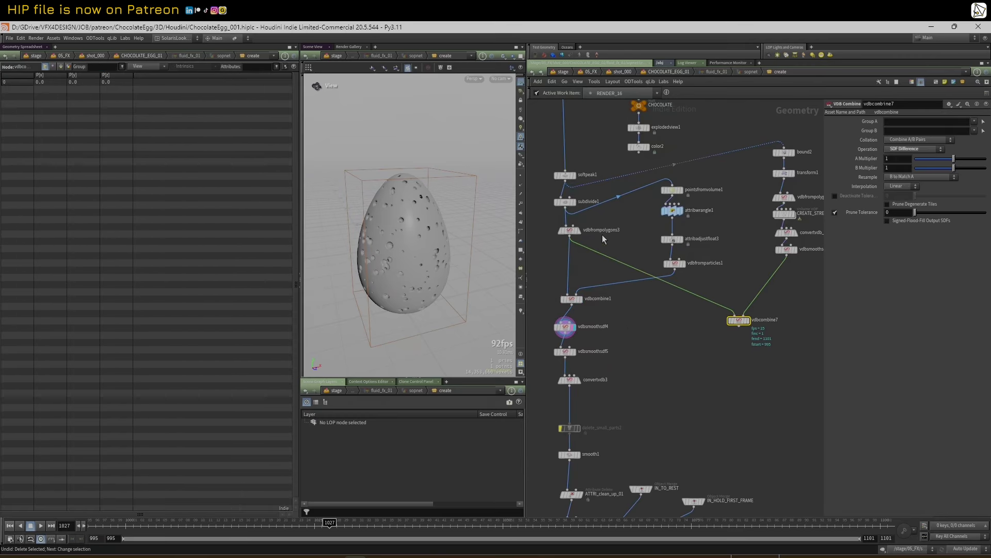
drag(772, 120, 771, 279)
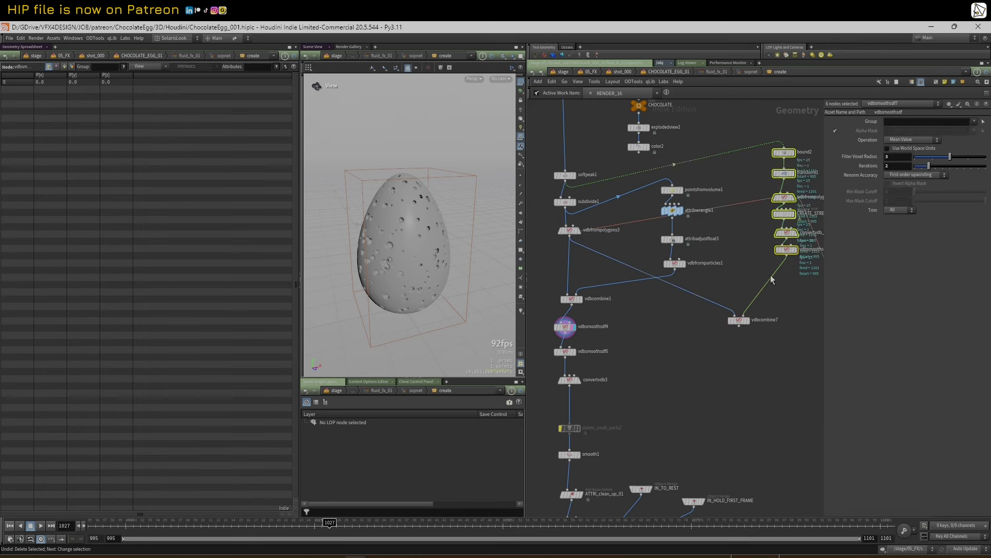
drag(420, 237, 407, 244)
right_drag(407, 243, 448, 213)
drag(448, 213, 446, 212)
- Display pointsfromvolume1 and attribwrangle1 to inspect the scattered points and their random removal
click(670, 190)
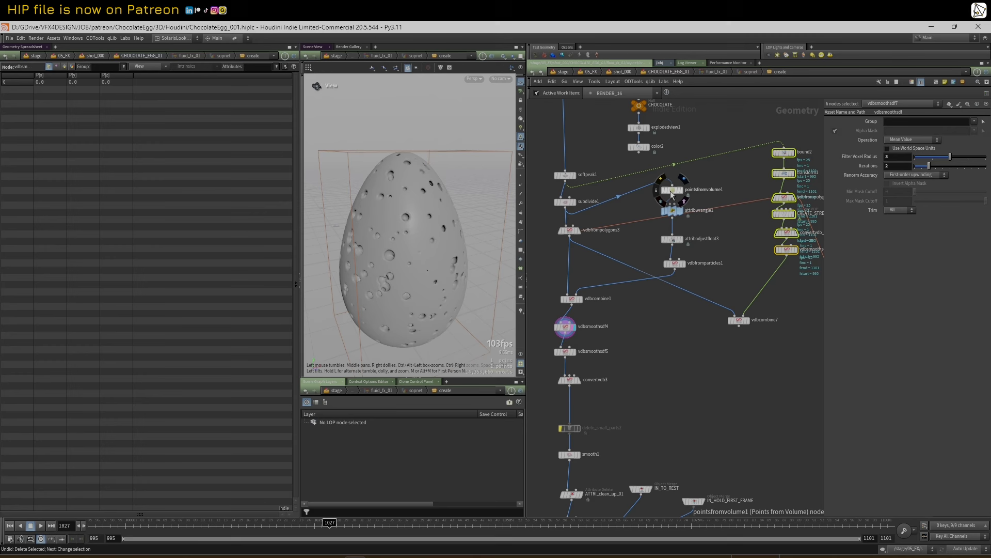
click(682, 191)
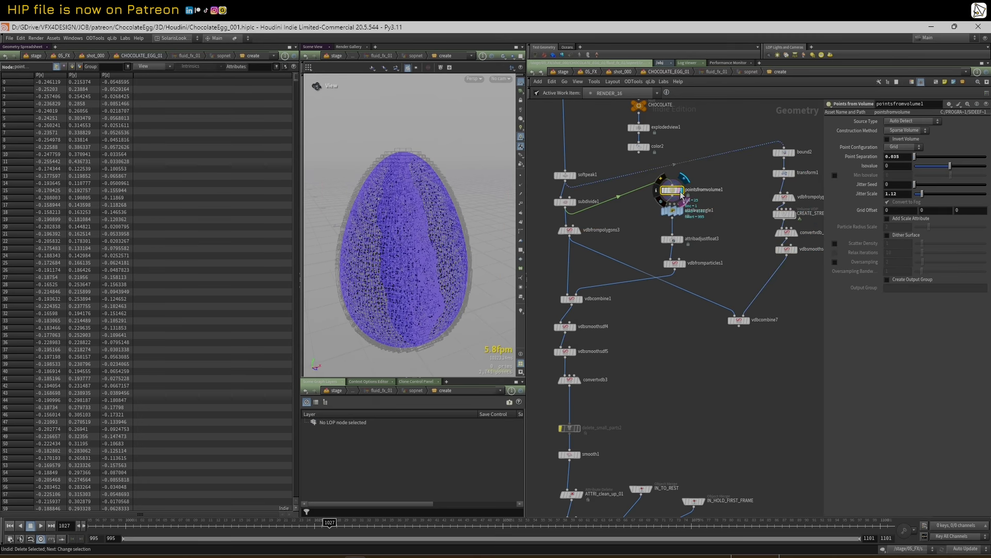
click(681, 211)
click(675, 215)
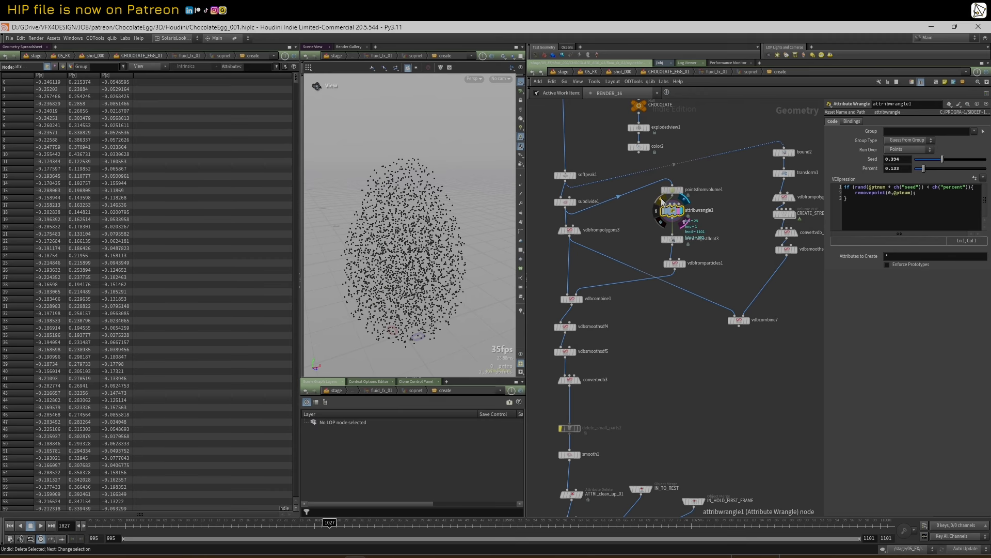
- Display attribadjustfloat3 and vdbfromparticles1 to inspect the random pscale settings and the resulting sphere VDB
click(681, 244)
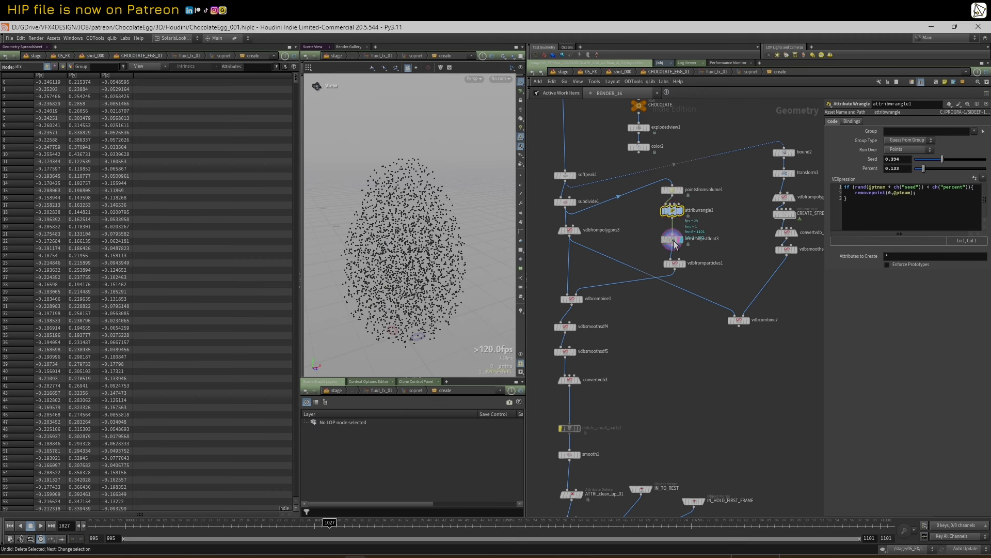
click(672, 239)
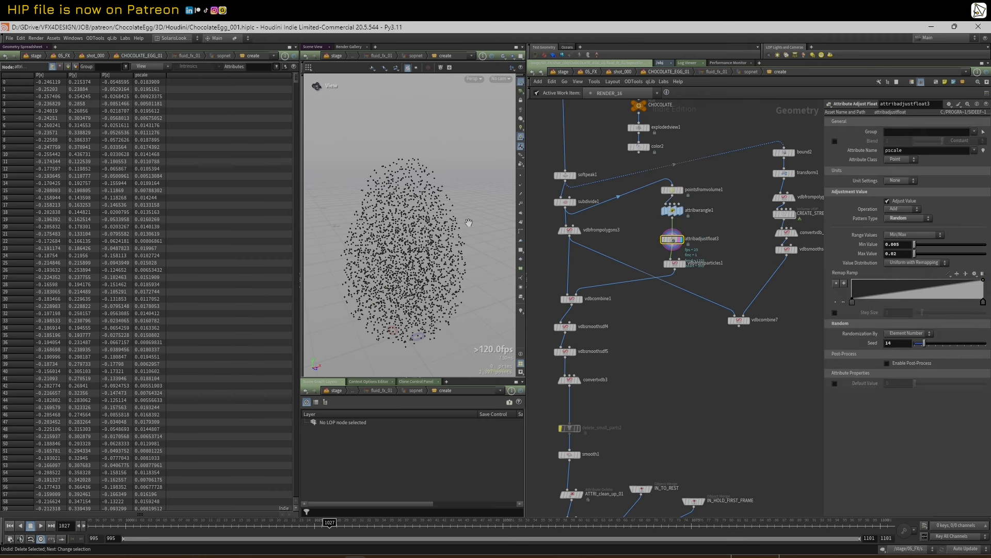
click(687, 275)
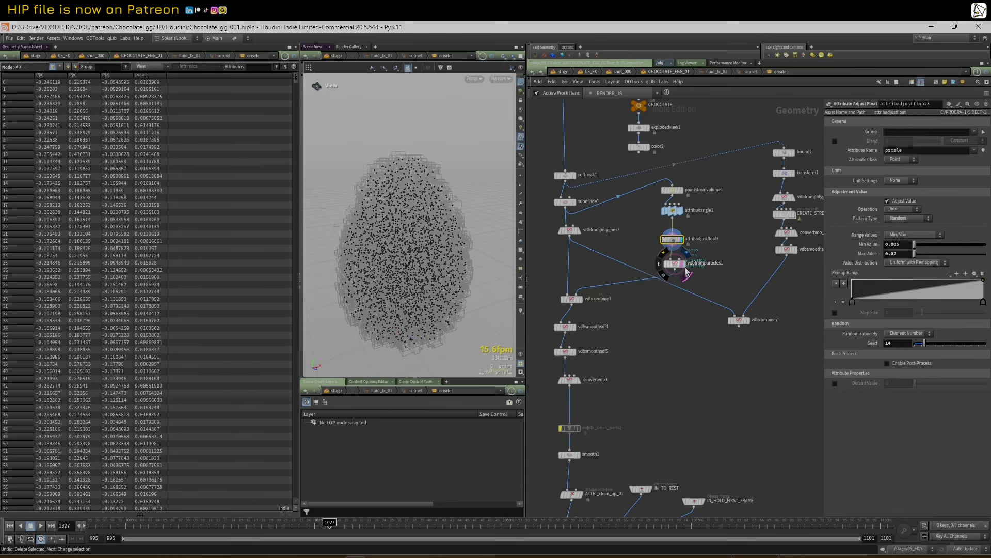
drag(382, 243, 402, 239)
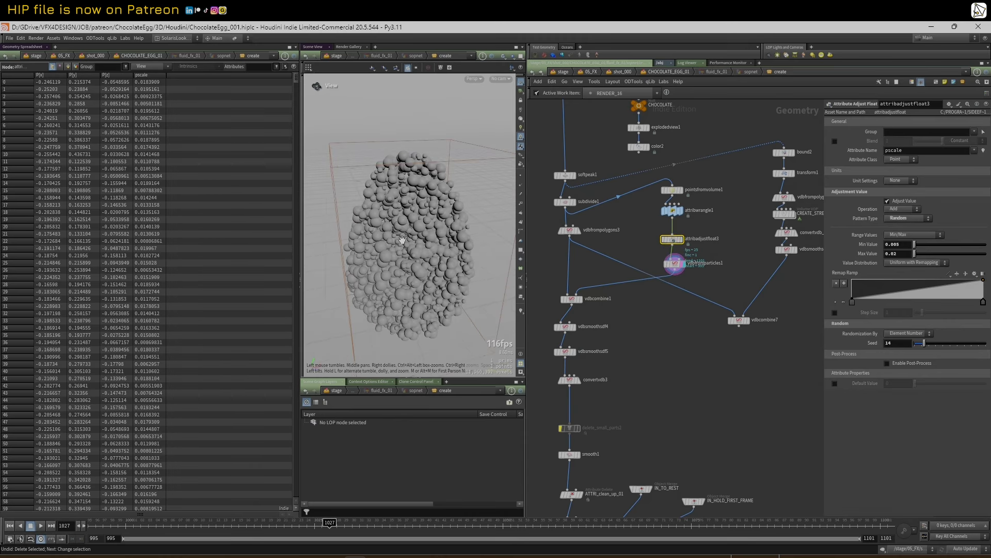
click(677, 264)
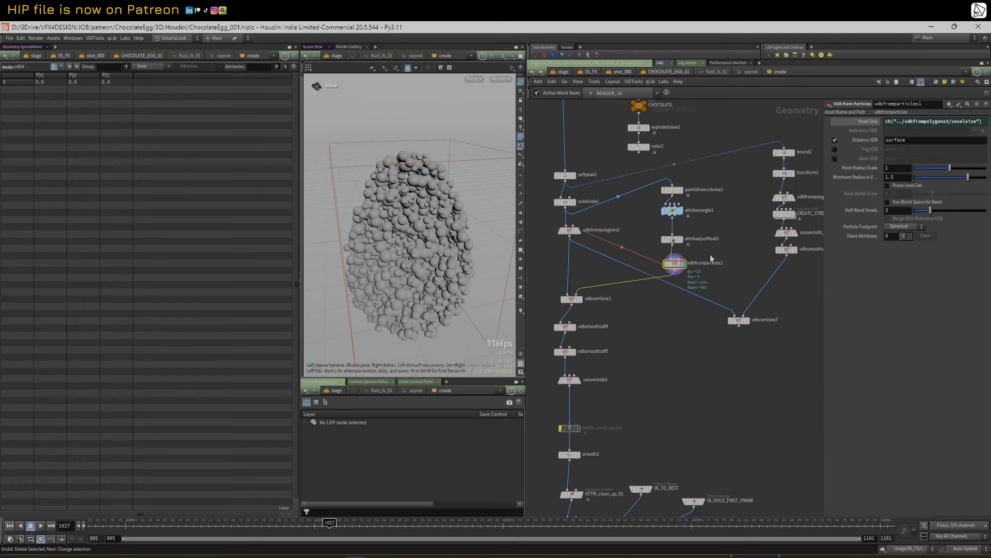
- Try bypassing attribadjustfloat3 to compare the particle VDB without random pscale, then re-enable the node
mouse_move(673, 240)
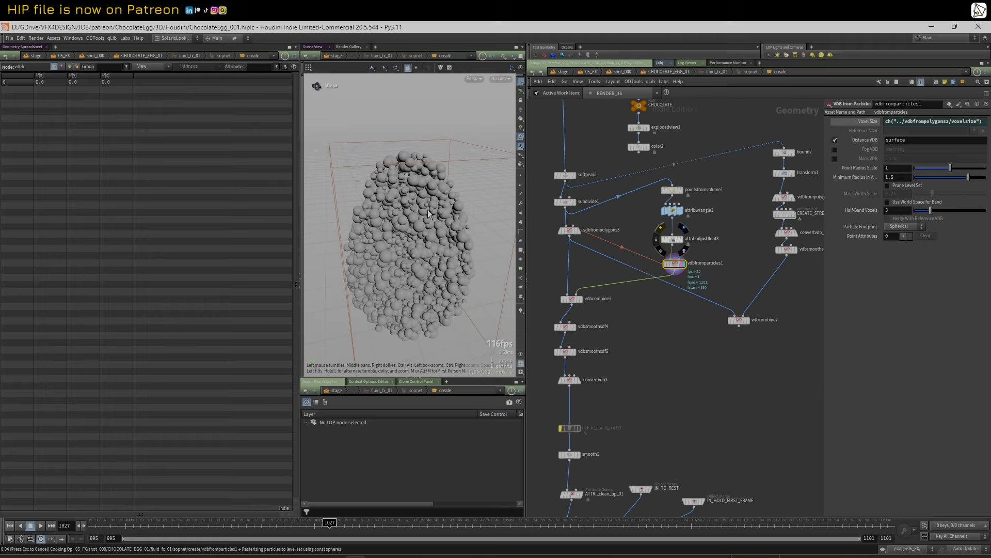
key(Escape)
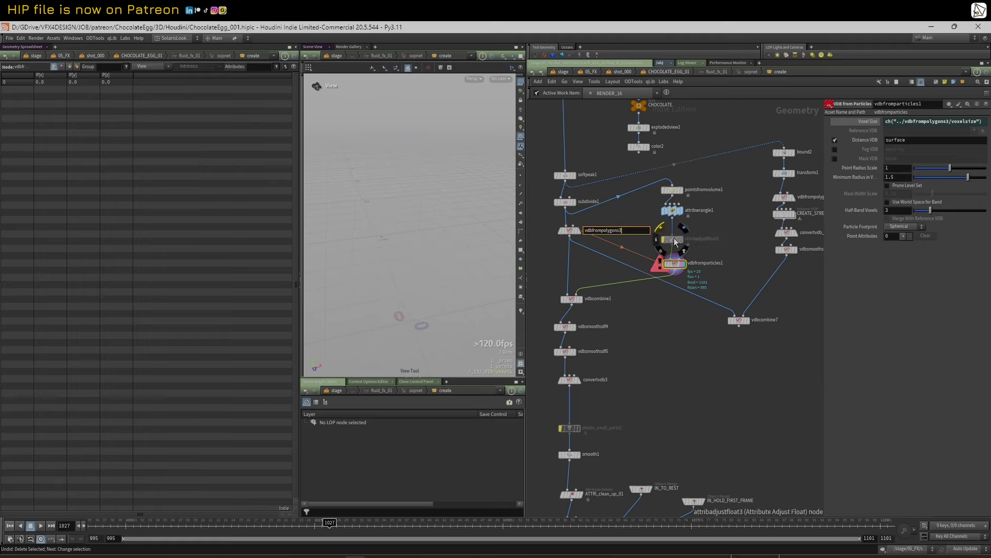
click(662, 229)
click(662, 229)
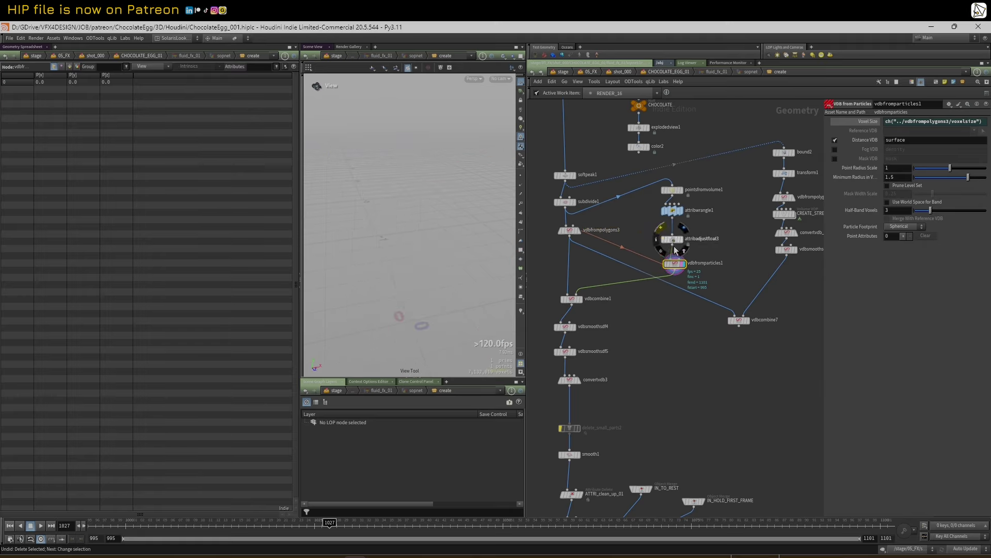
- Display vdbcombine1, vdbsmoothsdf4 and vdbsmoothsdf5 to inspect the SDF difference and its two smoothing passes
click(582, 303)
click(571, 298)
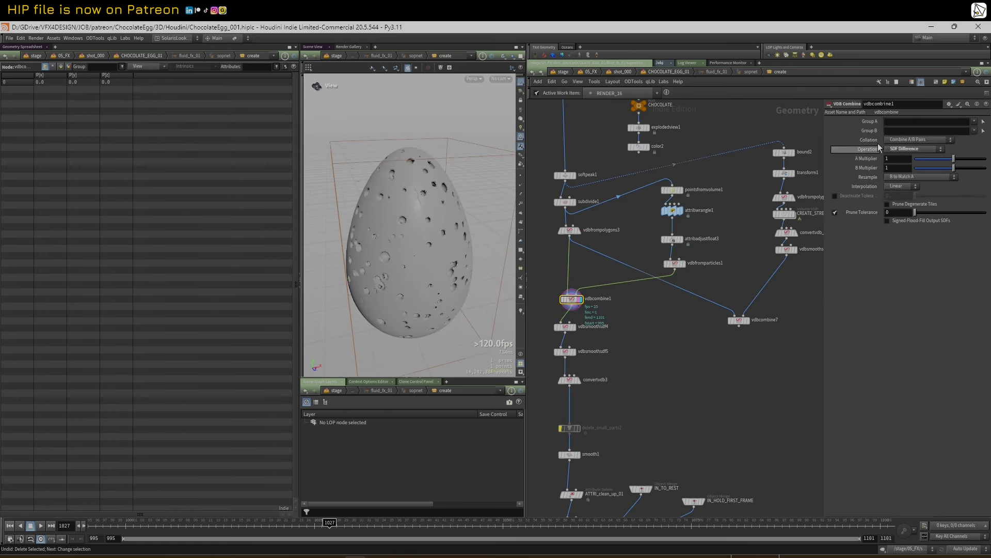
drag(418, 200, 455, 217)
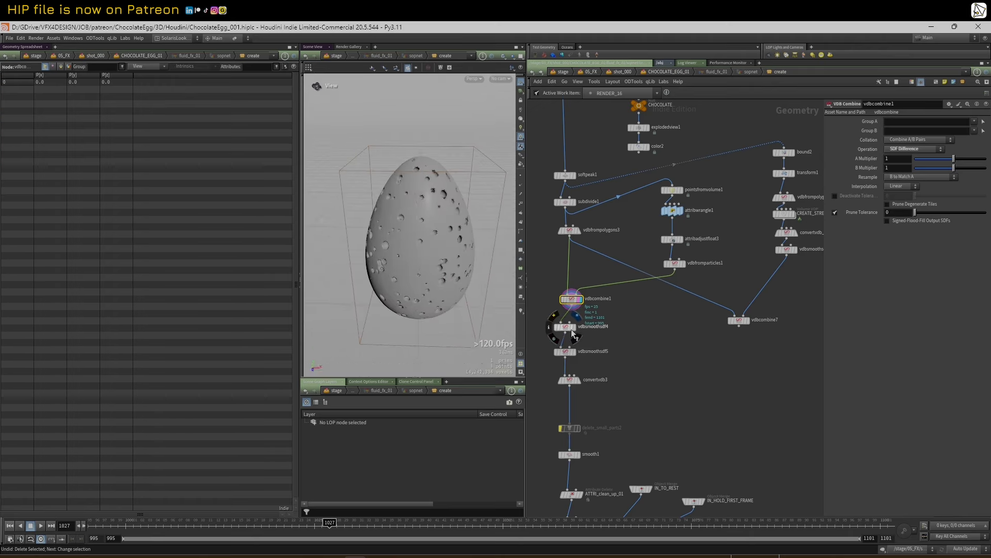
click(566, 327)
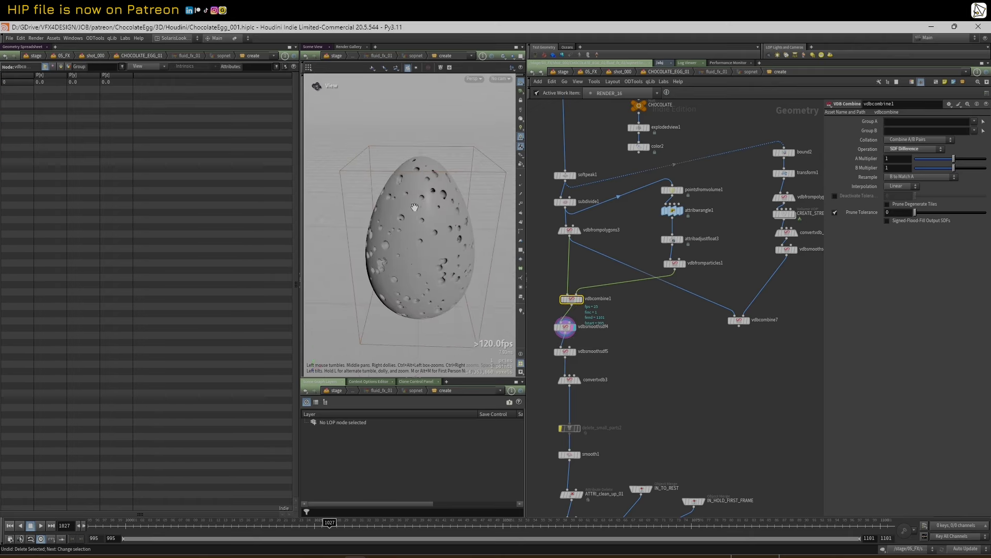
click(574, 358)
- Display convertvdb3 and inspect its settings and the fluid volume converted to polygons
mouse_move(579, 385)
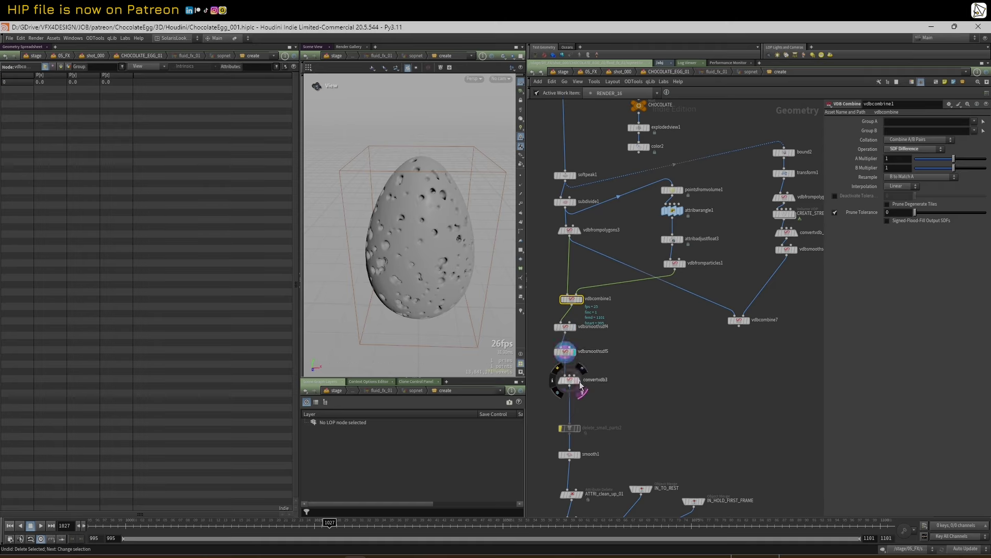
click(580, 385)
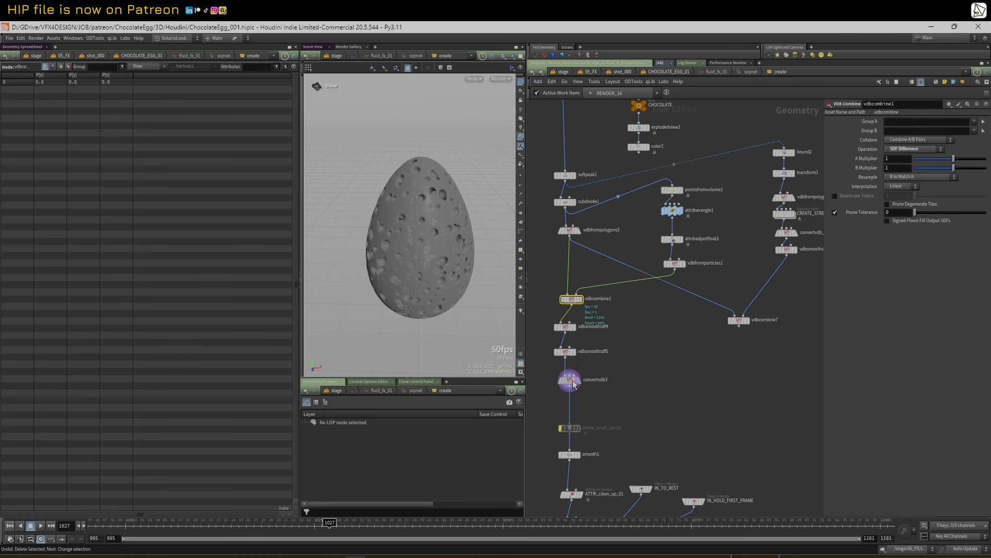
click(570, 381)
right_drag(400, 216, 453, 204)
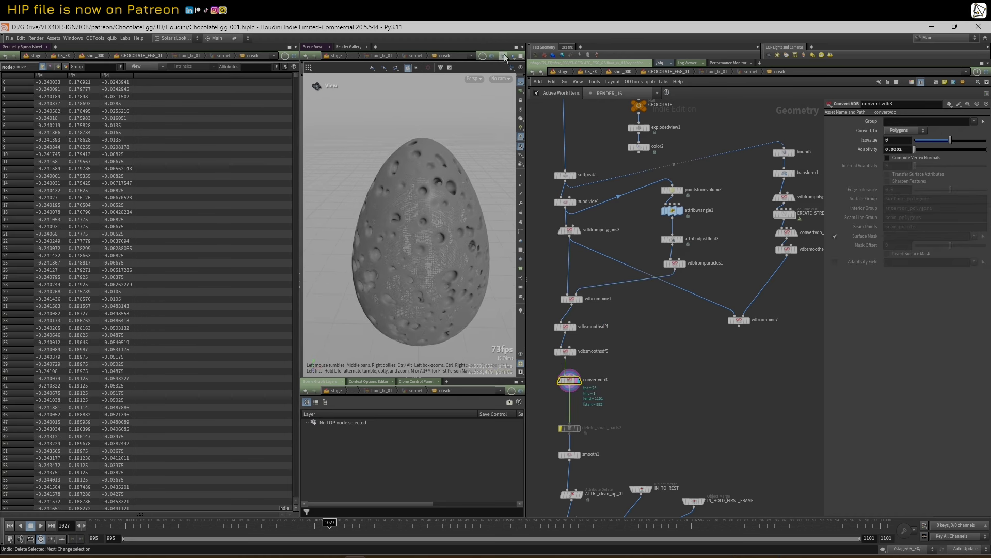
click(504, 58)
click(531, 142)
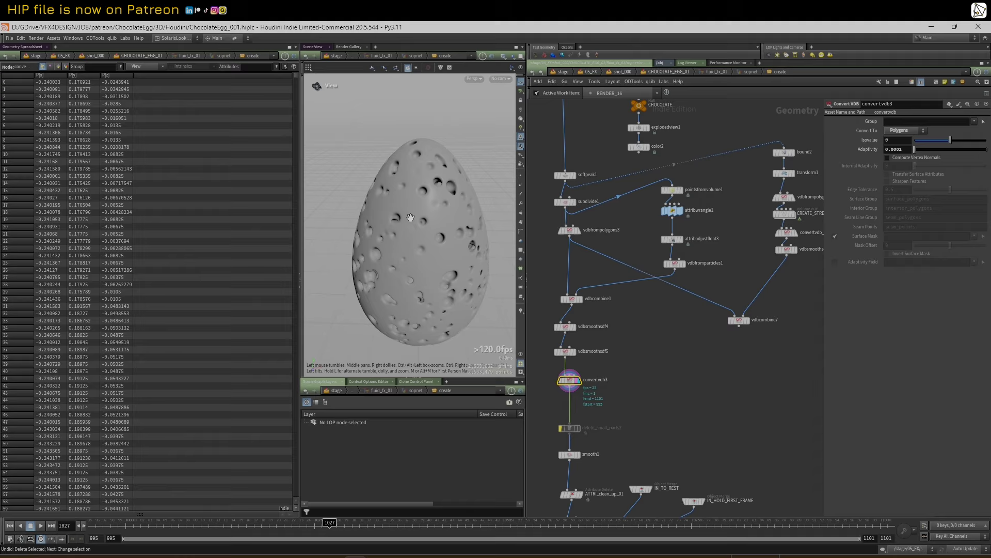
- Examine the converted egg mesh in wireframe from several angles, then return to shaded display
key(w)
mouse_move(410, 217)
right_down()
mouse_move(489, 167)
mouse_move(395, 193)
right_up()
drag(395, 194, 537, 146)
drag(401, 172, 369, 227)
right_drag(369, 227, 296, 193)
right_drag(455, 179, 392, 204)
middle_drag(385, 134, 390, 159)
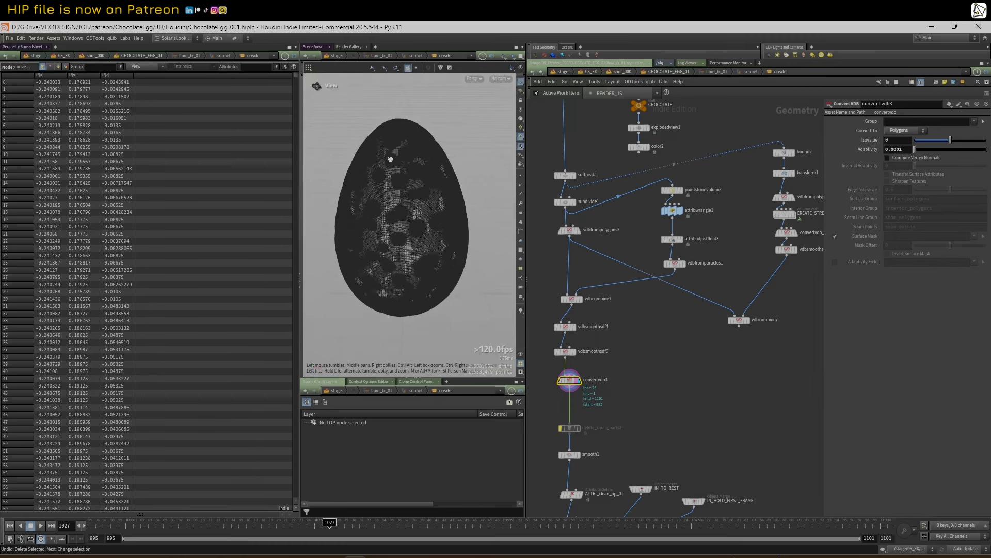
key(w)
mouse_move(410, 212)
mouse_down()
mouse_move(429, 213)
mouse_move(401, 190)
mouse_up()
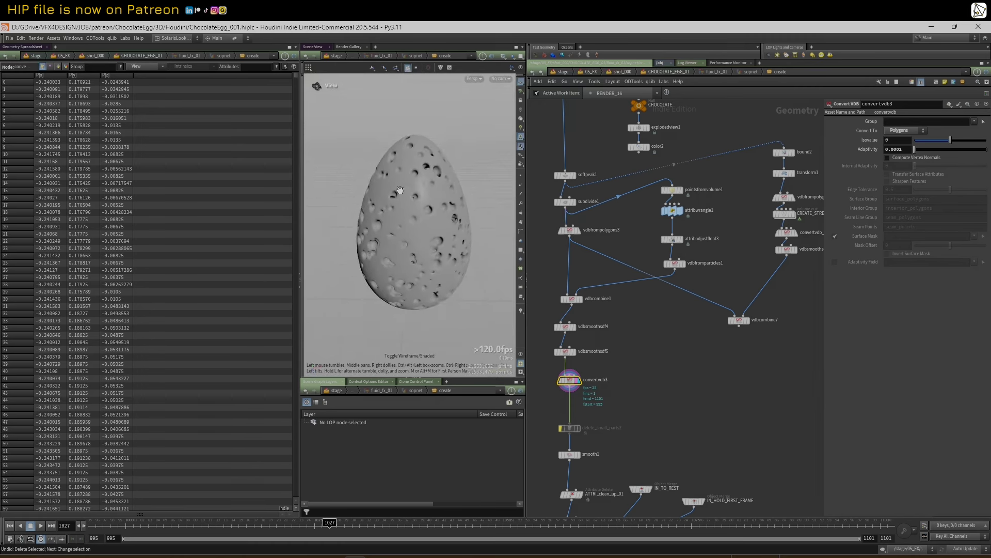
- Display smooth1 below convertvdb3 and inspect the smoothed polygon egg and its smoothing settings
middle_drag(636, 329, 641, 223)
scroll(639, 226, down, 1)
scroll(595, 311, up, 2)
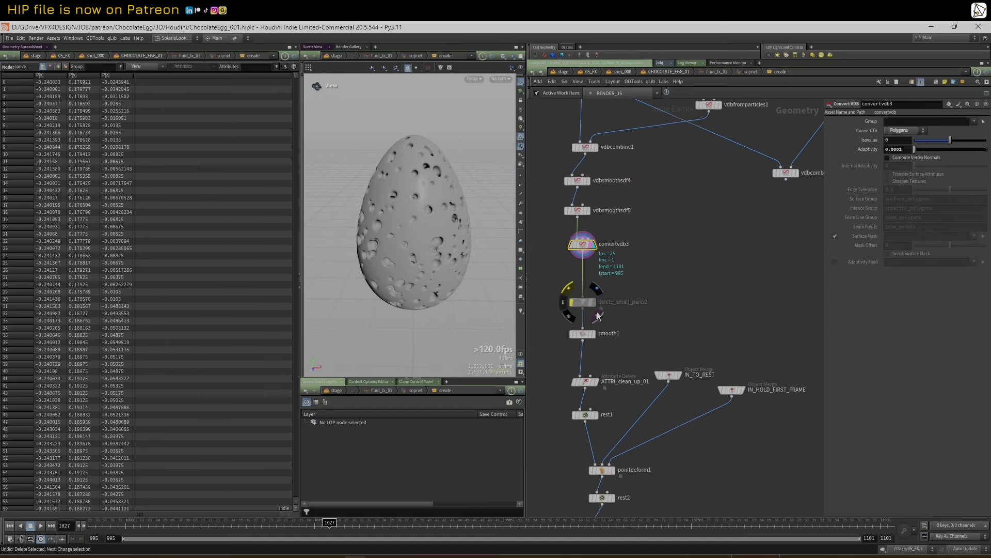
middle_drag(631, 317, 640, 264)
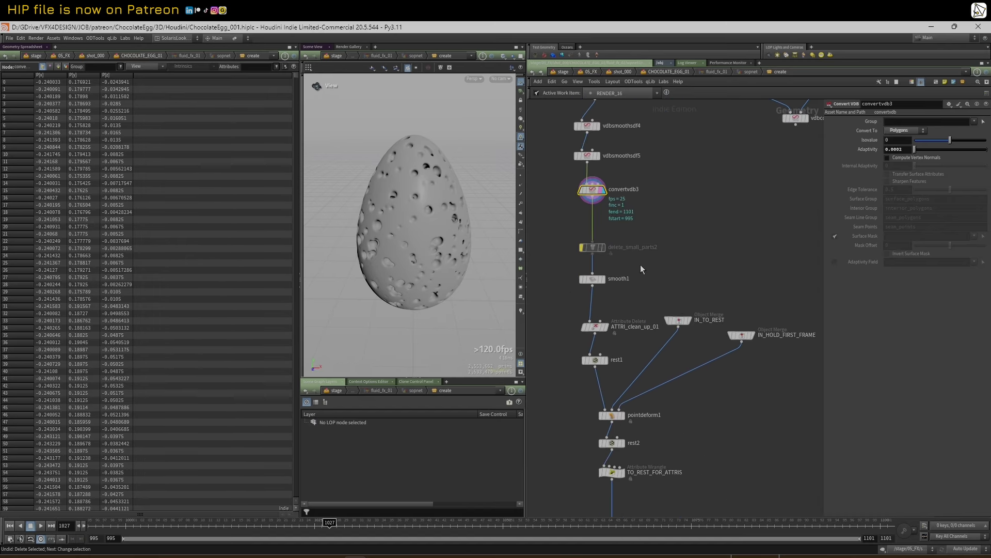
click(598, 280)
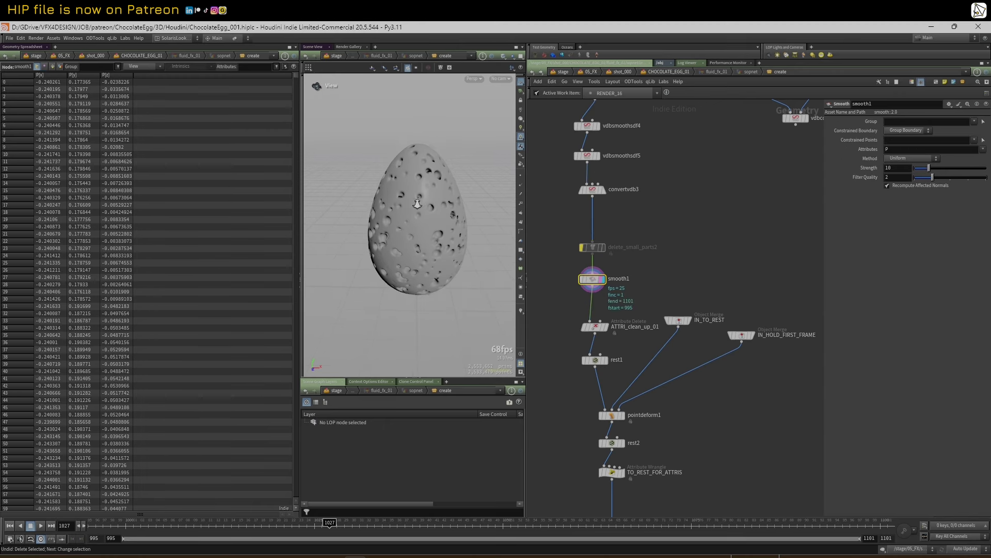
right_drag(417, 204, 417, 203)
drag(441, 306, 418, 217)
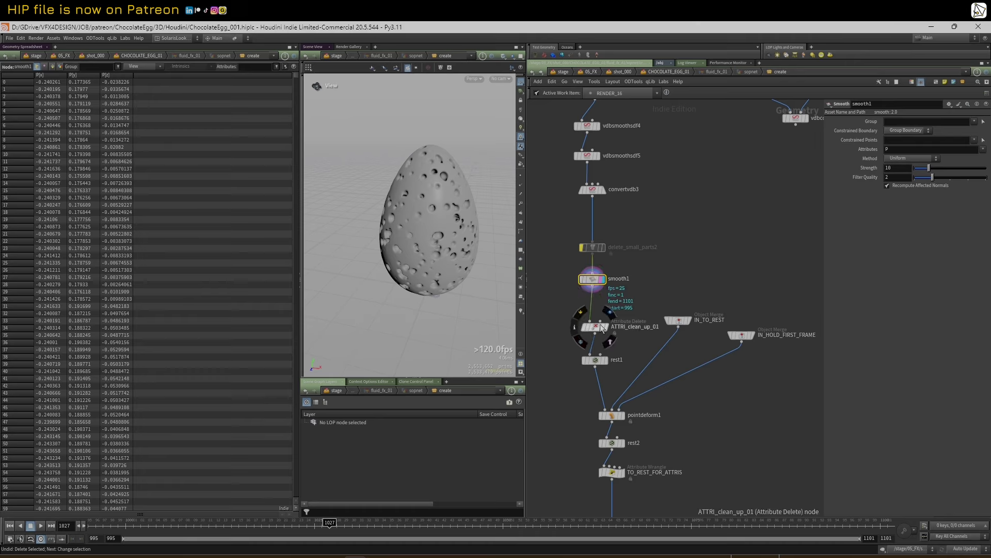
- Display ATTRI_clean_up_01 and check its node info for the remaining attributes
drag(600, 325, 601, 306)
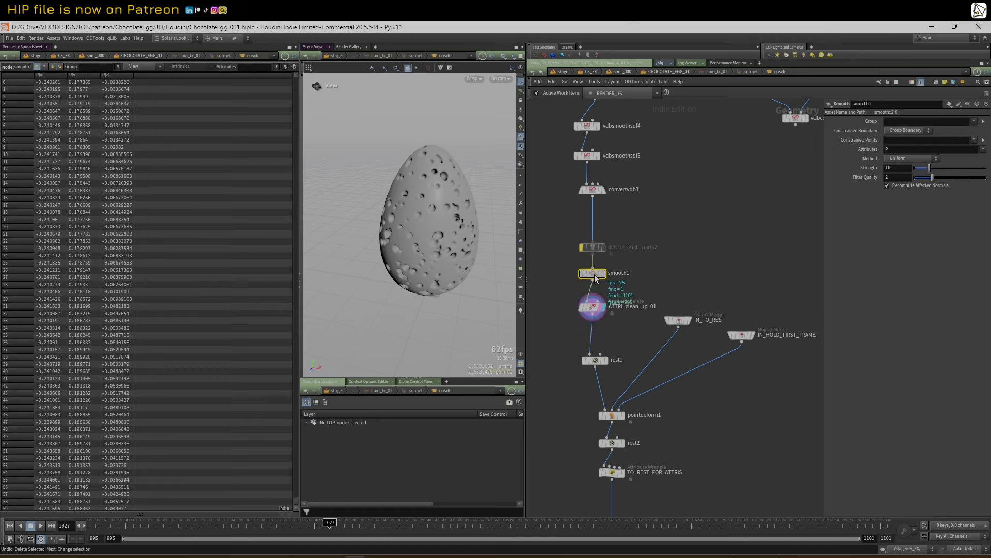
click(572, 307)
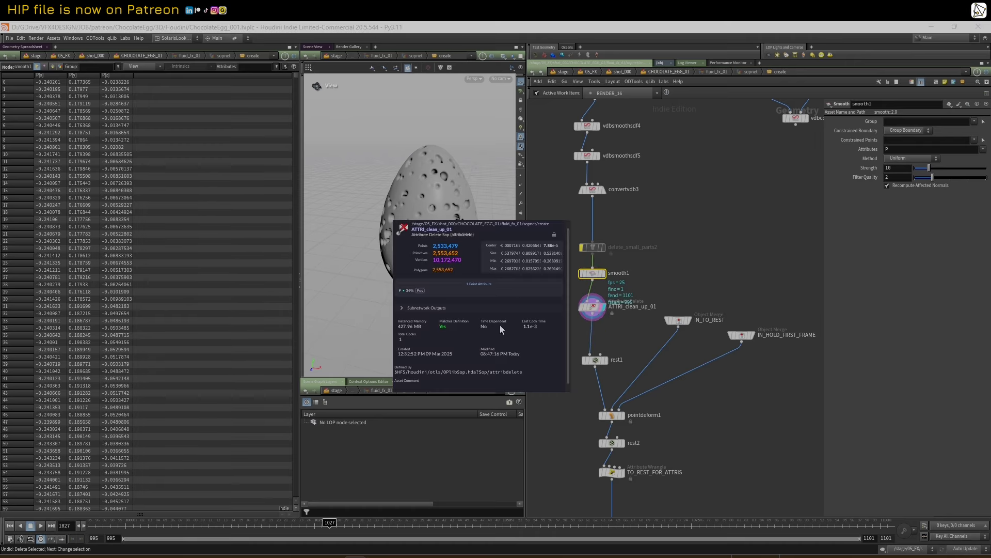
scroll(568, 351, up, 3)
- Display rest1 and inspect the rest attribute stored on the cleaned fluid mesh
click(626, 364)
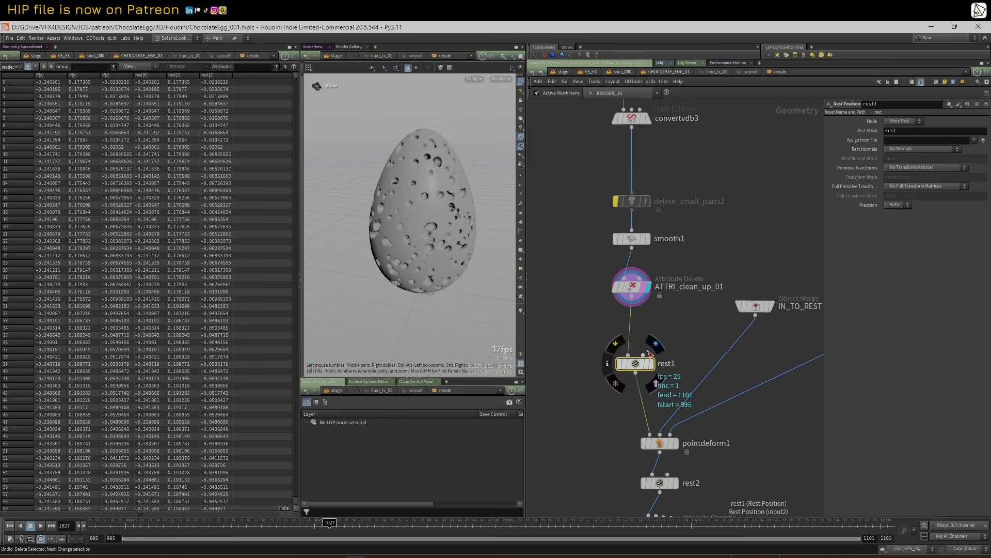
click(650, 364)
click(645, 368)
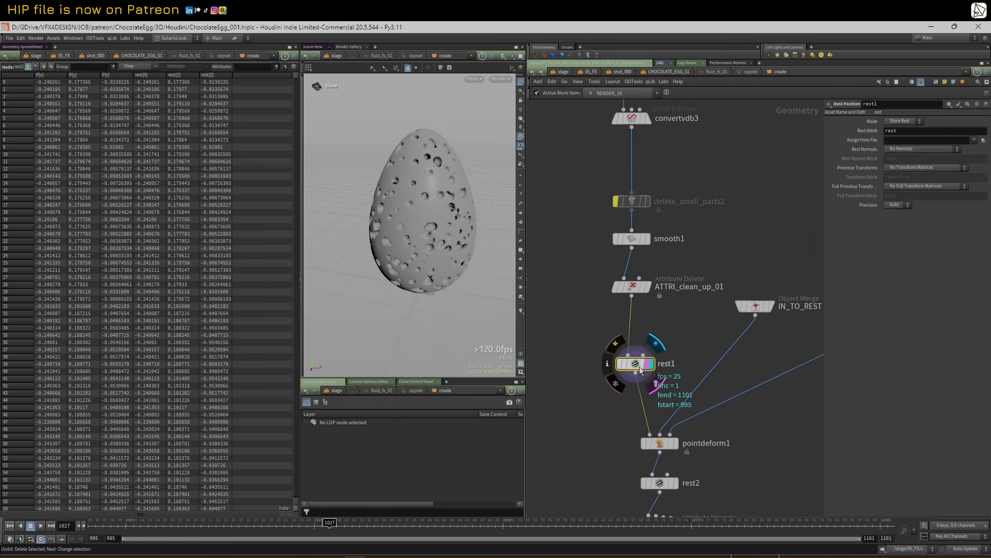
drag(638, 366, 635, 339)
scroll(672, 289, down, 2)
scroll(738, 247, up, 1)
middle_drag(738, 247, 648, 215)
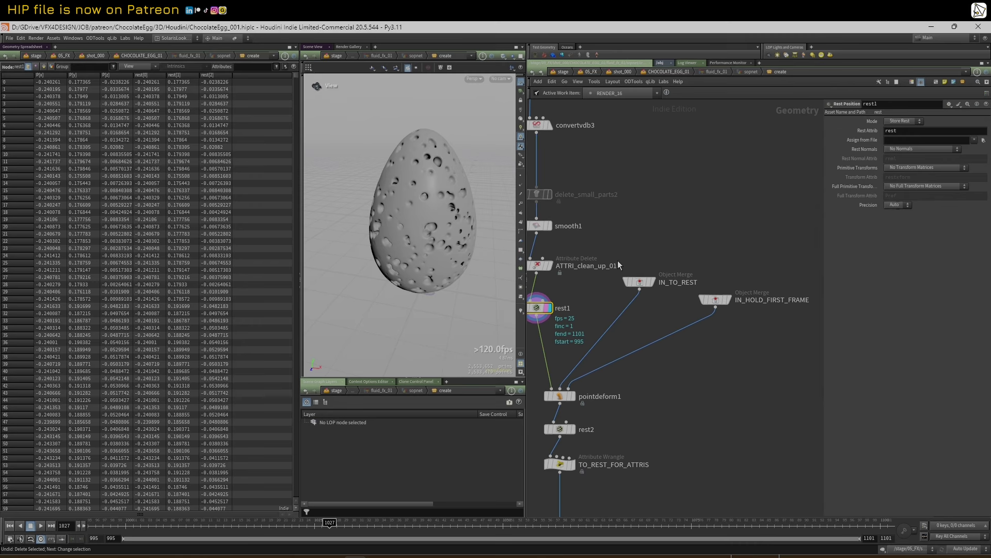
- Examine the rest-pose egg and trace the network between the TO_REST nodes and pointdeform1
drag(434, 243, 413, 250)
scroll(574, 339, down, 3)
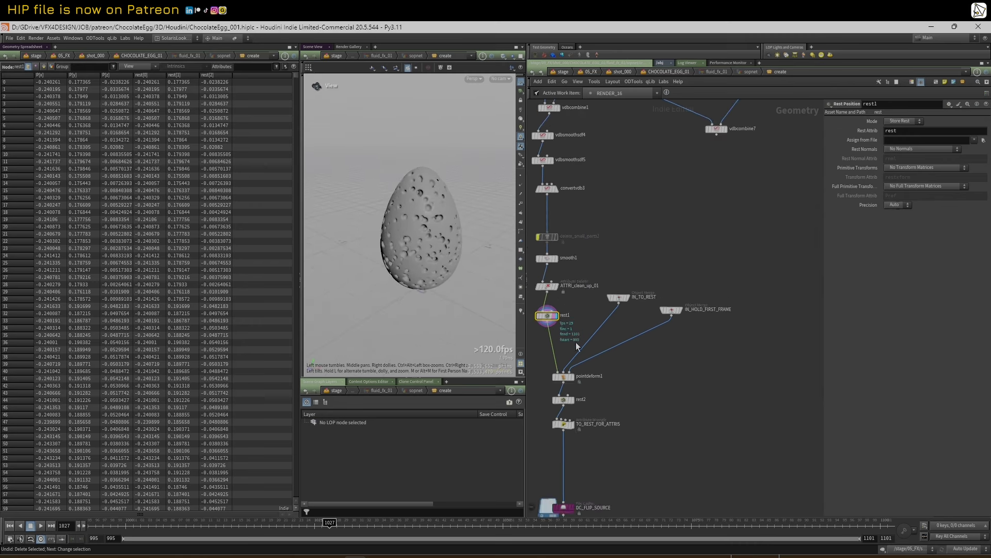
middle_drag(578, 345, 586, 351)
scroll(476, 293, up, 1)
drag(413, 225, 452, 219)
drag(458, 234, 420, 235)
scroll(643, 221, down, 3)
middle_drag(649, 200, 664, 376)
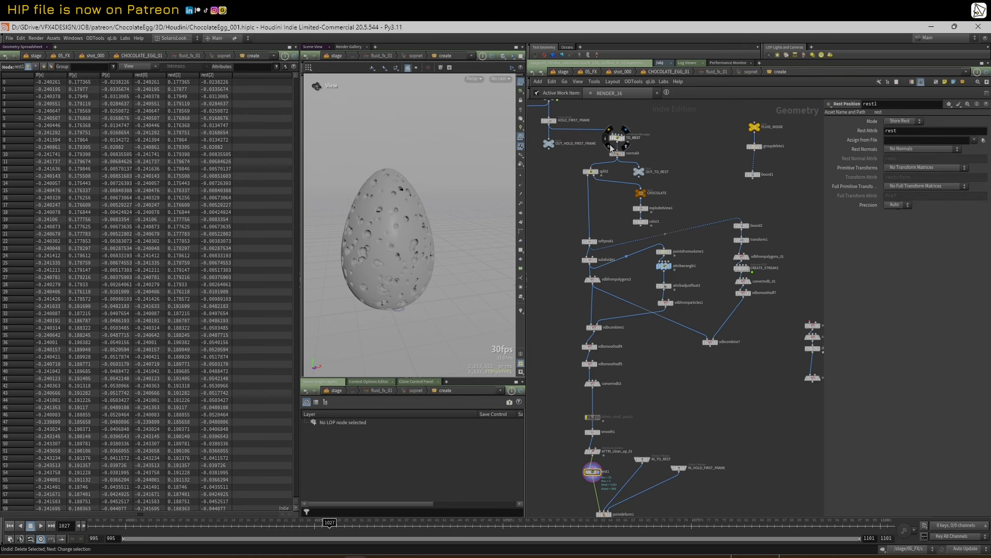
middle_drag(568, 421, 559, 232)
scroll(615, 284, up, 3)
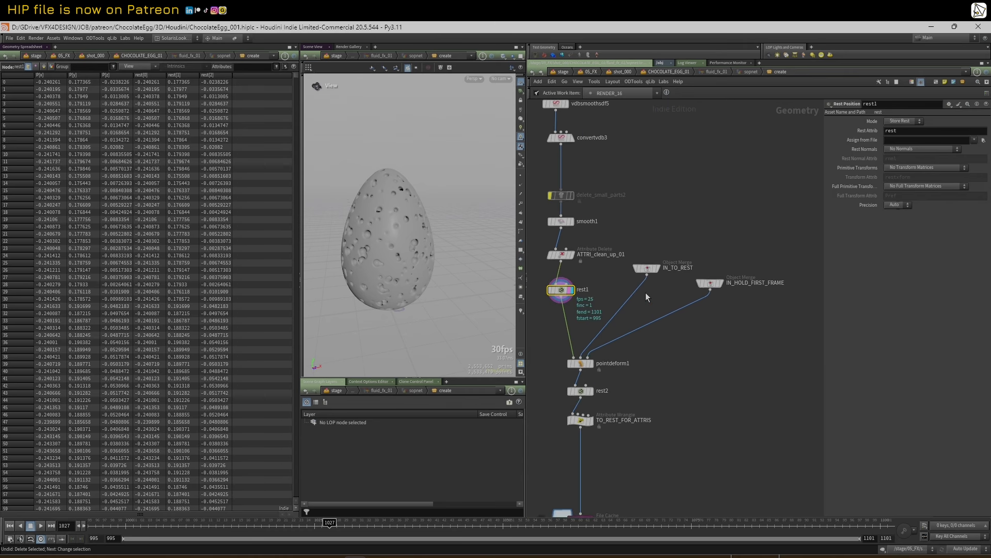
- Select IN_TO_REST to check its object merge source, and display OUT_TO_REST to inspect the rest-pose egg
click(647, 268)
middle_drag(692, 145, 660, 300)
middle_drag(629, 137, 615, 265)
click(613, 155)
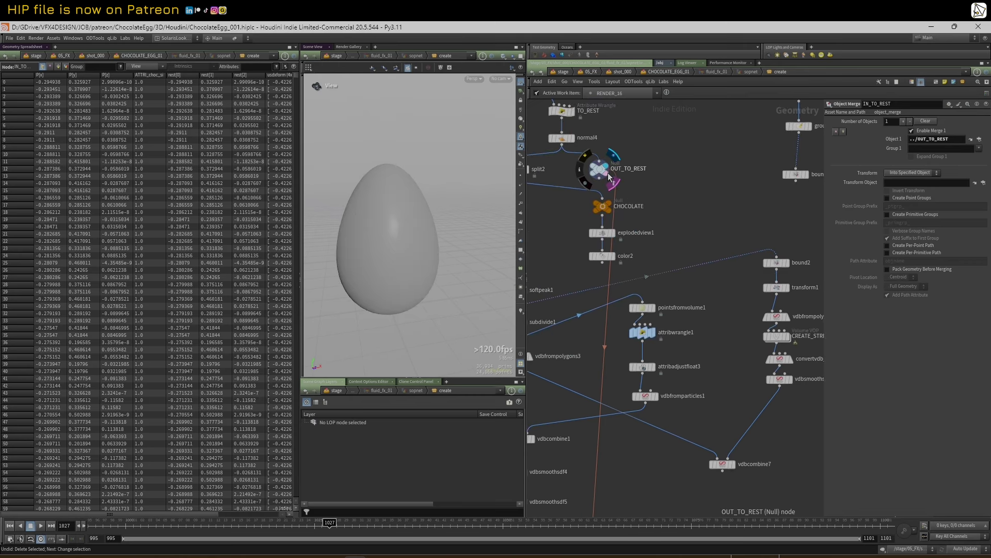
- Display IN_HOLD_FIRST_FRAME in wireframe and switch to IN_TO_REST to compare the two egg meshes
scroll(615, 180, down, 2)
click(607, 173)
middle_drag(670, 439, 659, 238)
scroll(650, 274, up, 2)
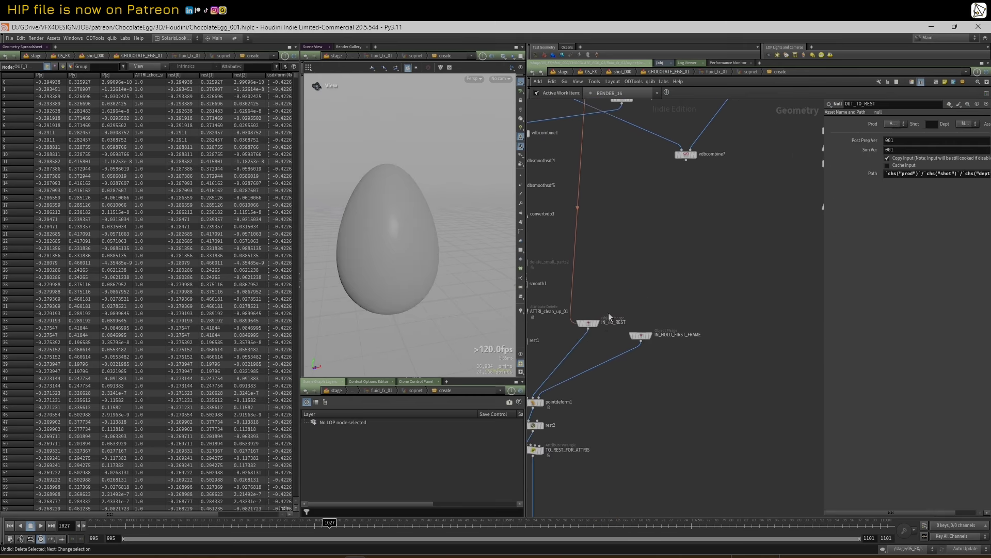
click(642, 336)
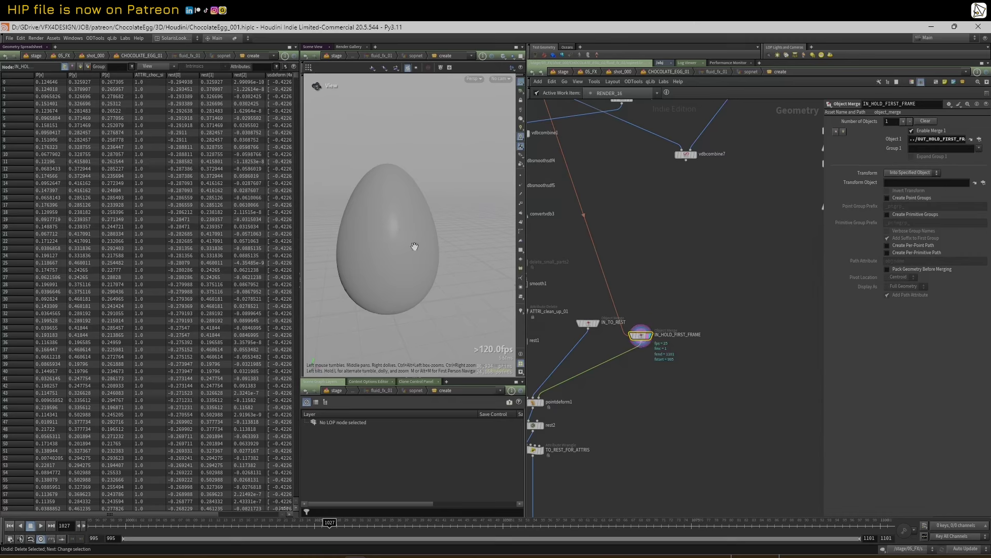
key(shift+w)
click(597, 324)
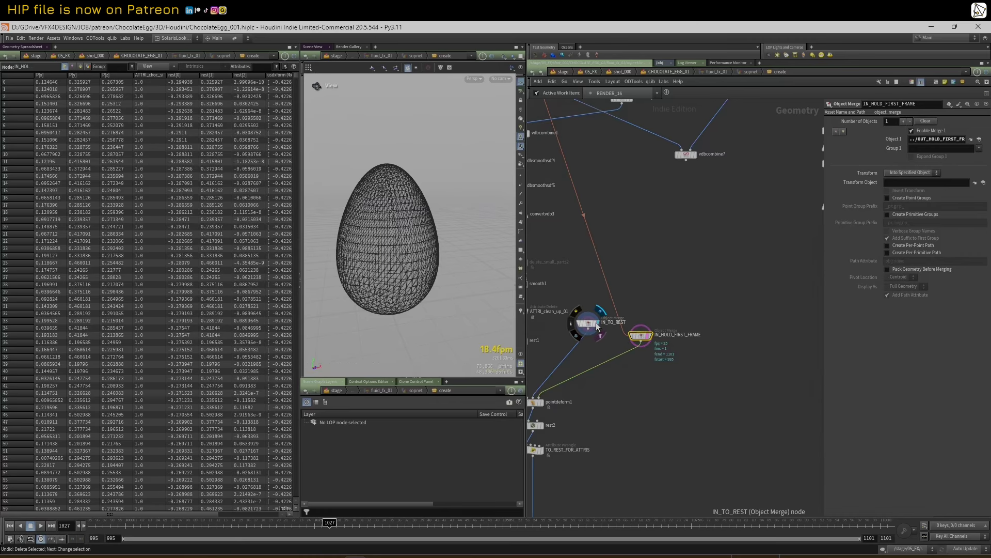
- Display pointdeform1 with shading instead of wireframe and inspect the deformed egg
middle_drag(603, 400, 650, 386)
scroll(602, 385, up, 2)
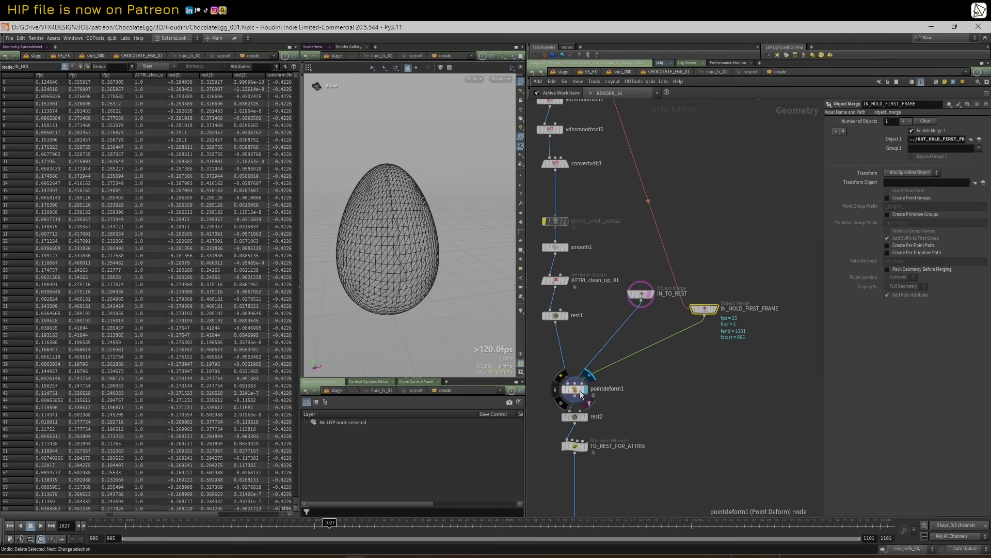
click(581, 395)
key(shift+w)
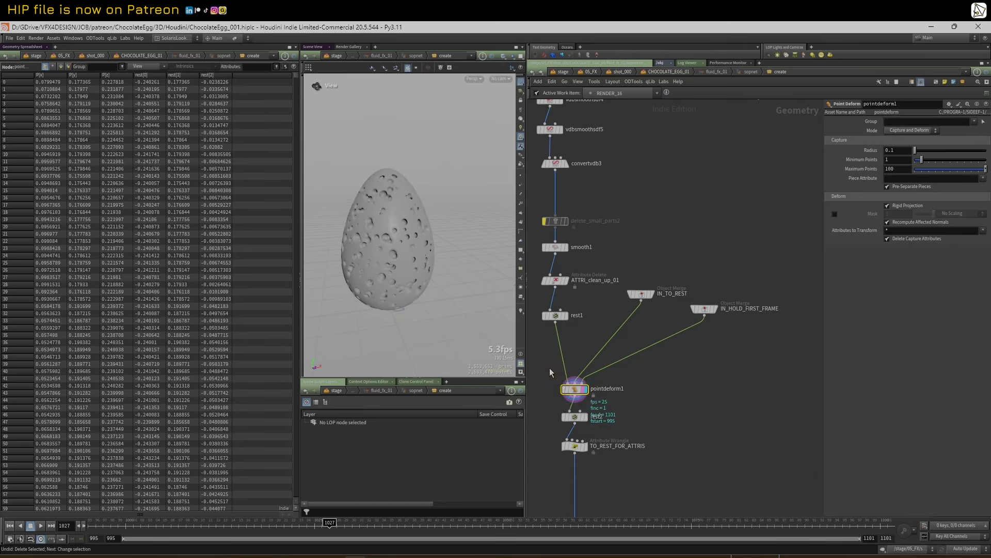
drag(401, 194, 433, 229)
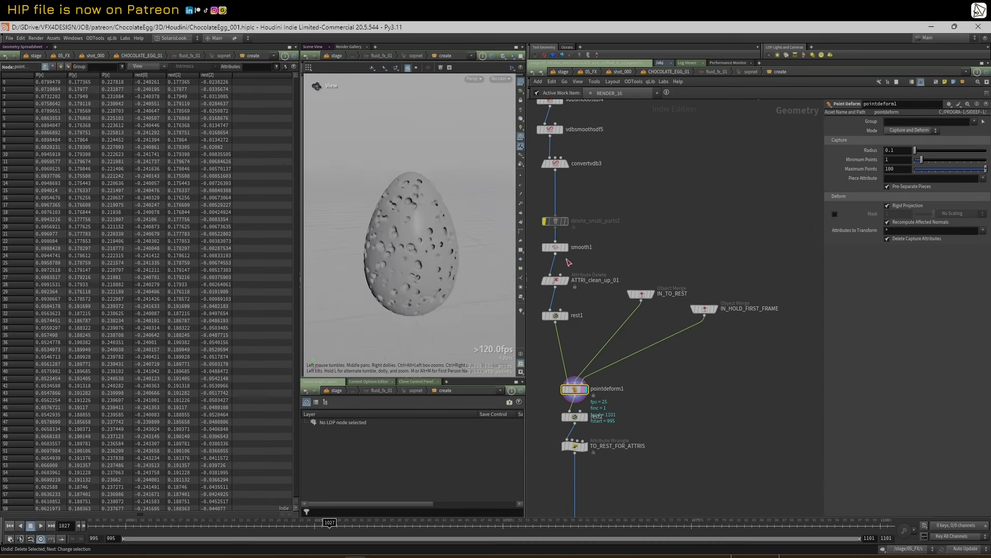
- Examine the pointdeform1 egg from several angles and review the node chain around it
scroll(612, 227, down, 4)
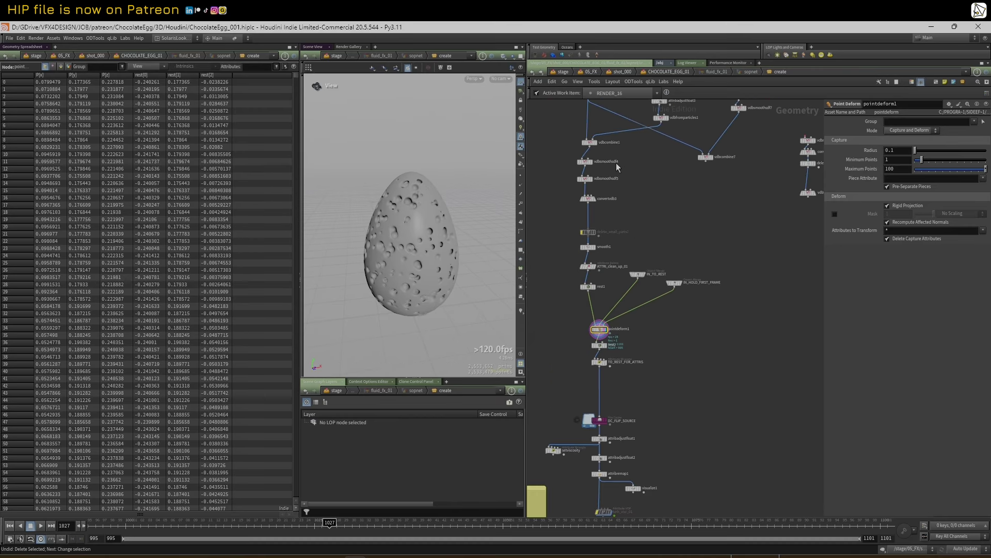
middle_drag(654, 184, 648, 234)
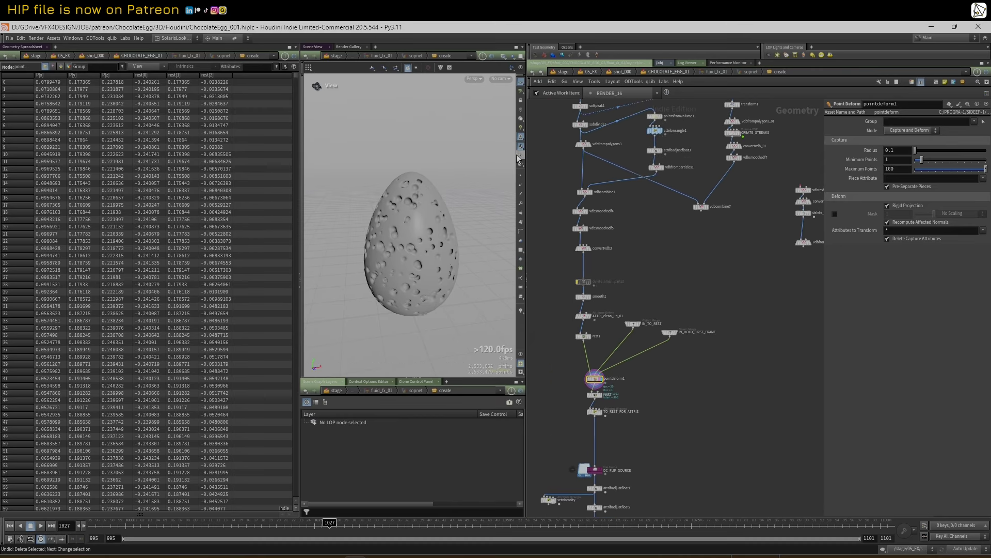
drag(396, 190, 391, 189)
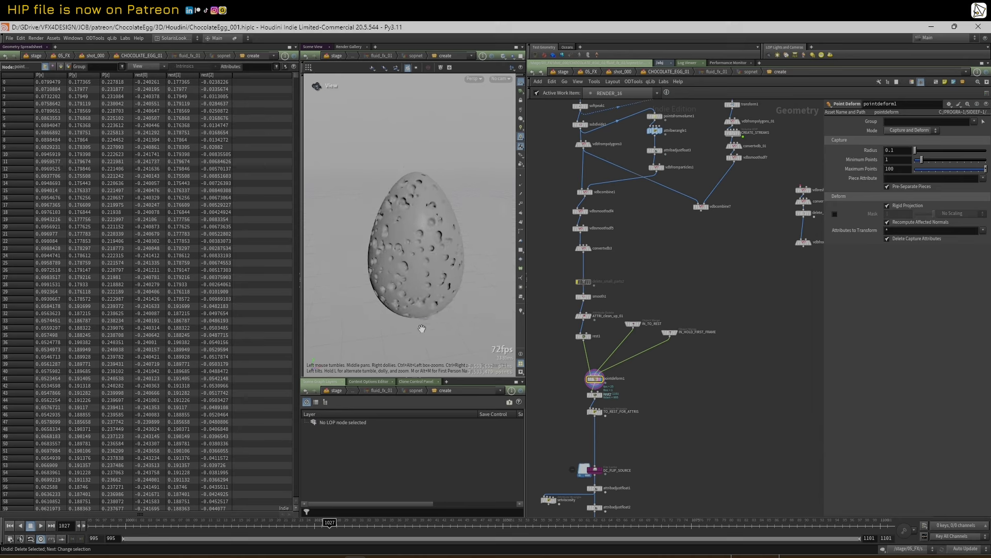
drag(424, 327, 421, 325)
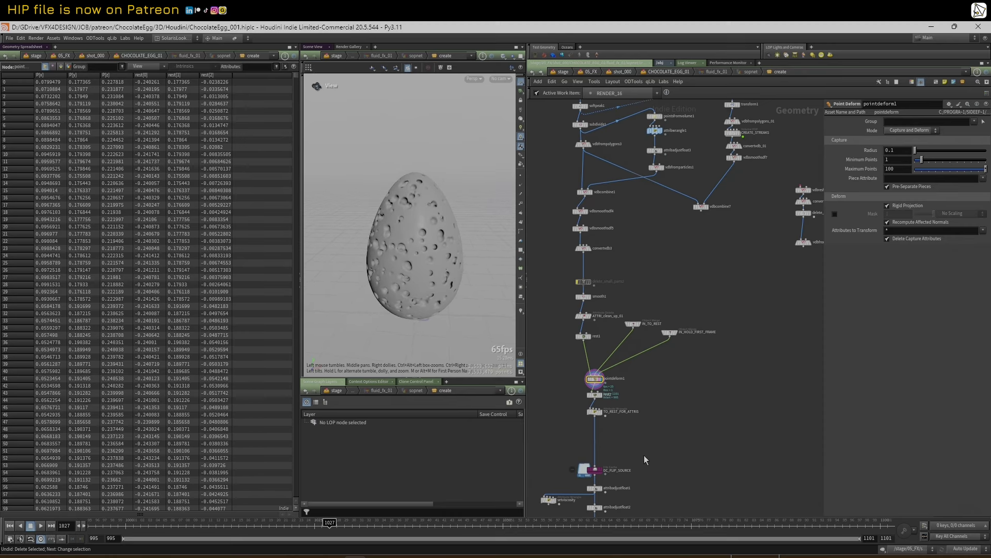
scroll(643, 454, up, 2)
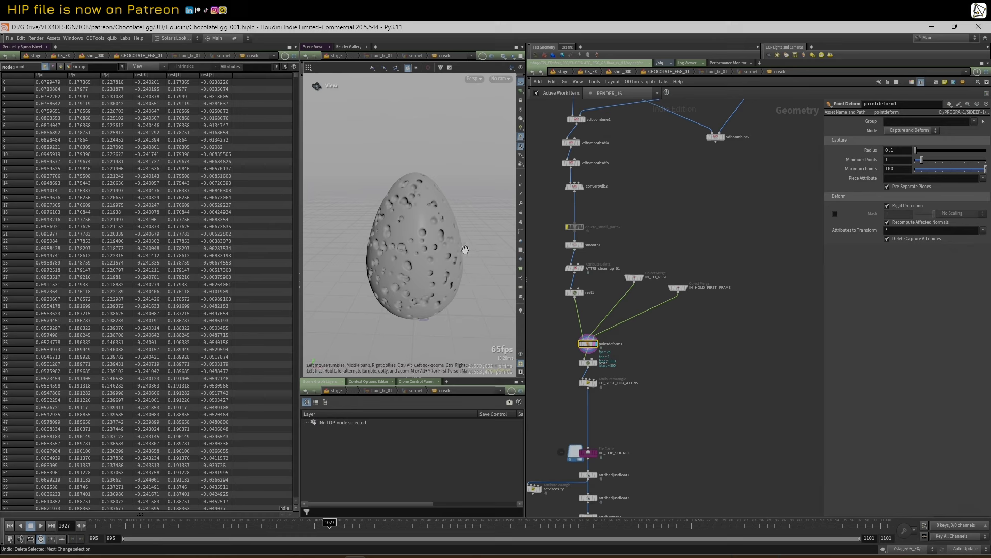
middle_drag(453, 264, 450, 244)
scroll(448, 248, down, 1)
scroll(444, 251, up, 2)
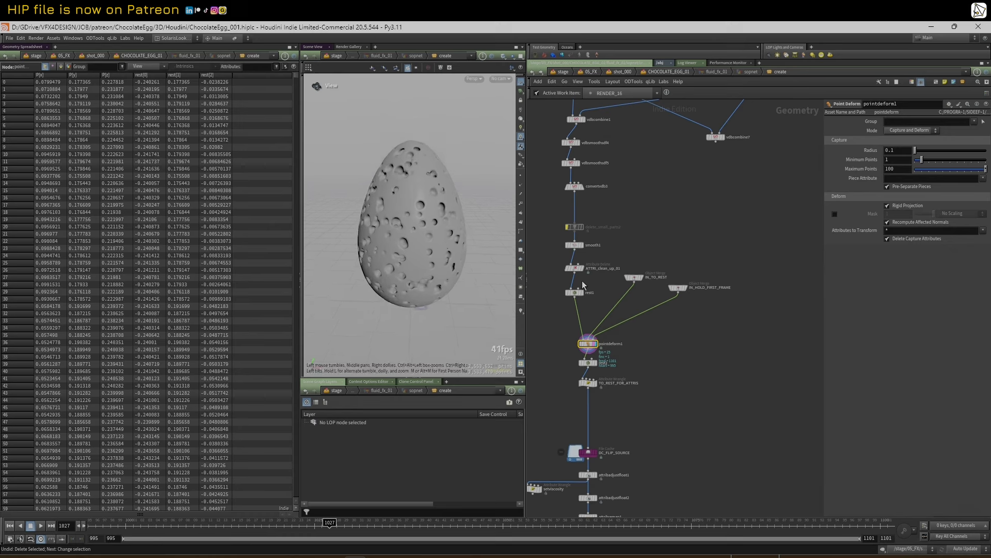
- Display the TO_REST_FOR_ATTRIS wrangle and inspect the egg surface in its rest position from several angles
click(595, 388)
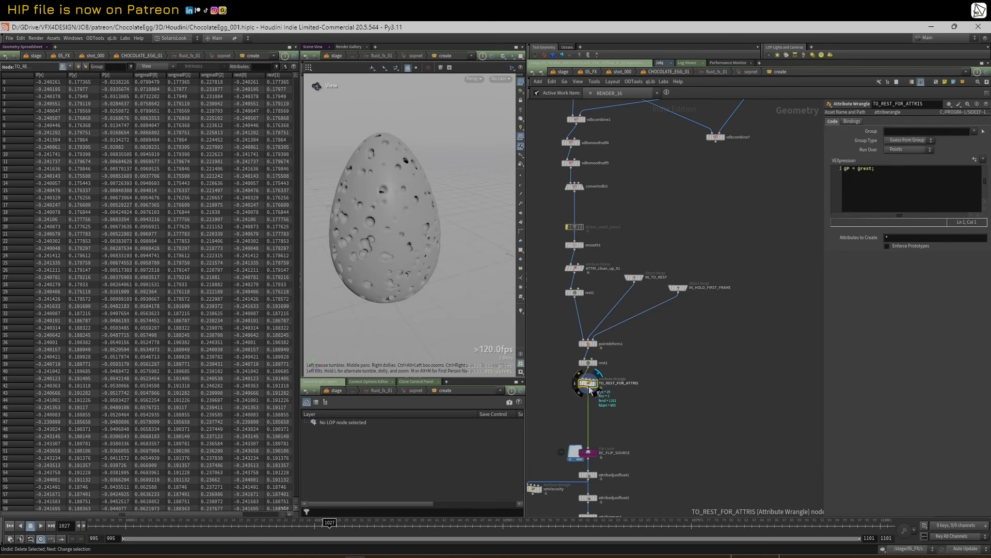
mouse_move(655, 405)
middle_down()
mouse_move(674, 381)
mouse_move(671, 395)
middle_up()
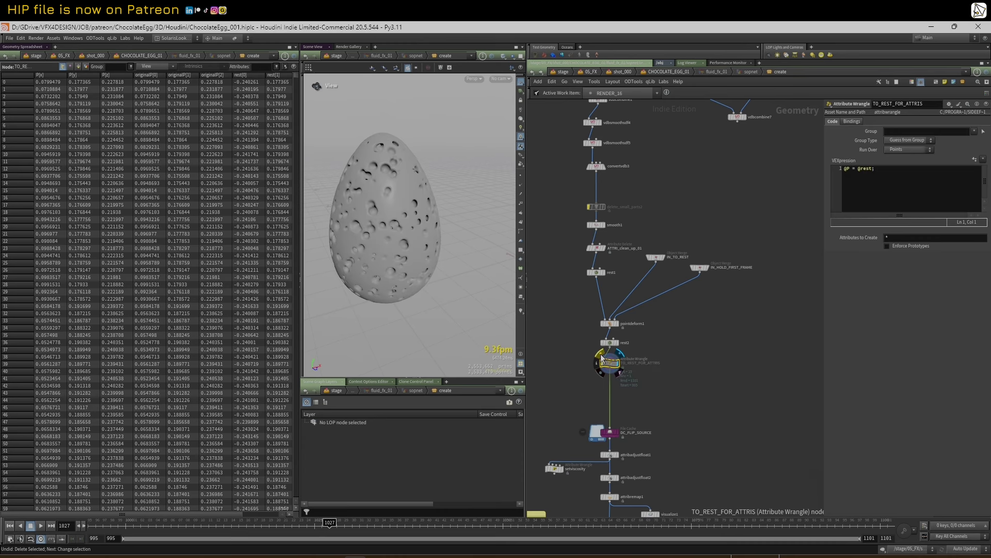
mouse_move(395, 241)
mouse_down()
mouse_move(377, 245)
mouse_move(403, 211)
mouse_move(415, 215)
mouse_move(404, 230)
mouse_up()
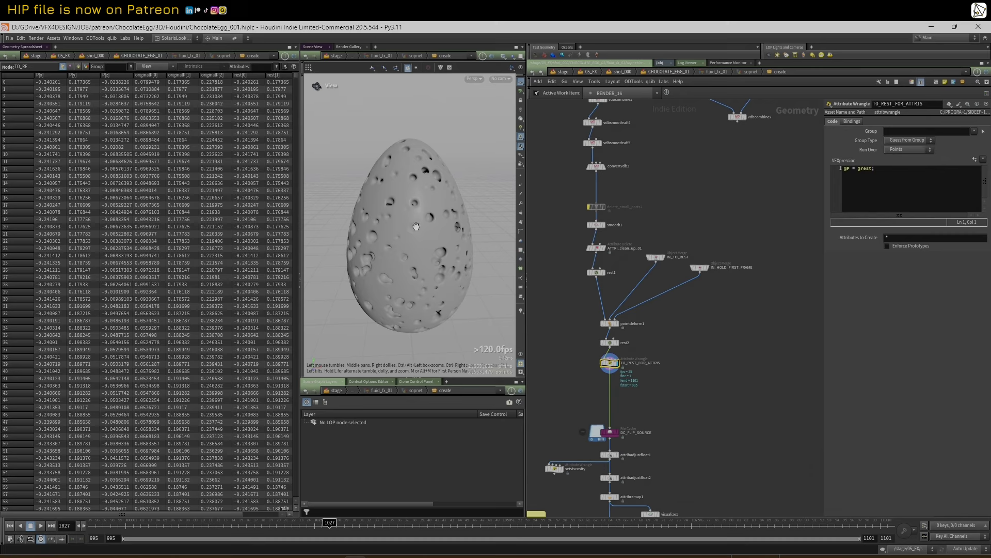
mouse_move(416, 226)
mouse_down()
mouse_move(437, 209)
mouse_move(420, 219)
mouse_move(382, 207)
mouse_move(395, 212)
mouse_move(368, 213)
mouse_move(451, 217)
mouse_move(422, 213)
mouse_up()
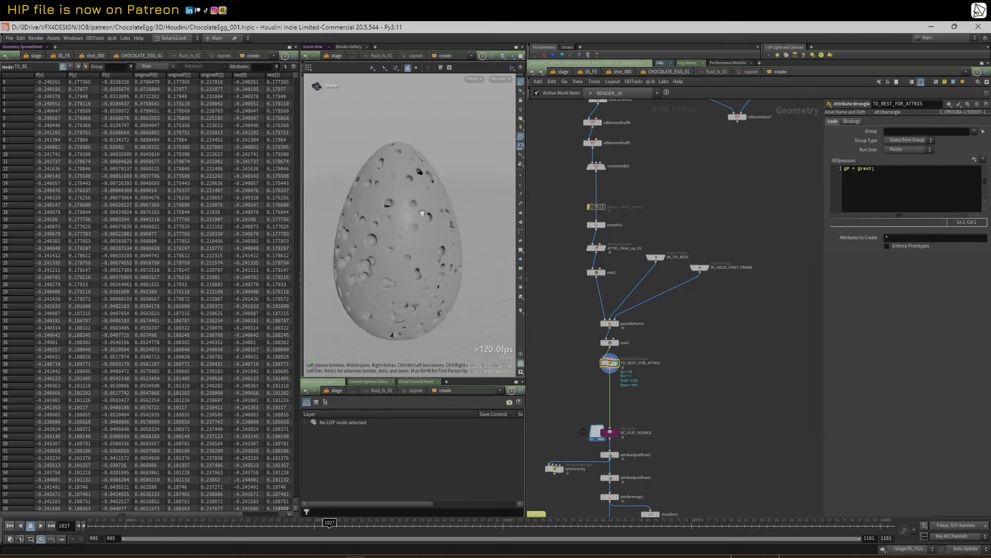
scroll(425, 213, up, 5)
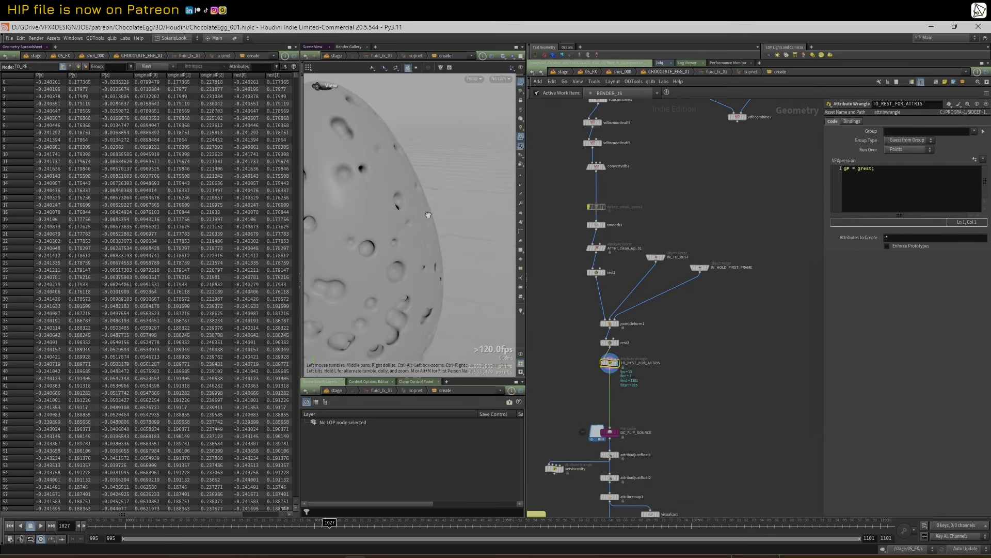
scroll(428, 215, down, 5)
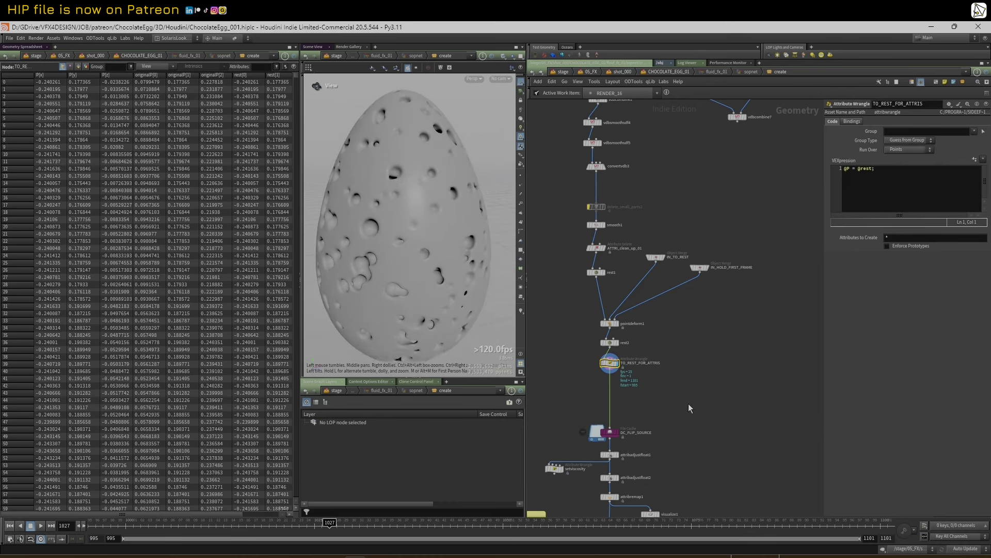
- Select and display the DC_FLIP_SOURCE file cache to check its settings and cached egg
scroll(666, 361, up, 3)
mouse_move(609, 353)
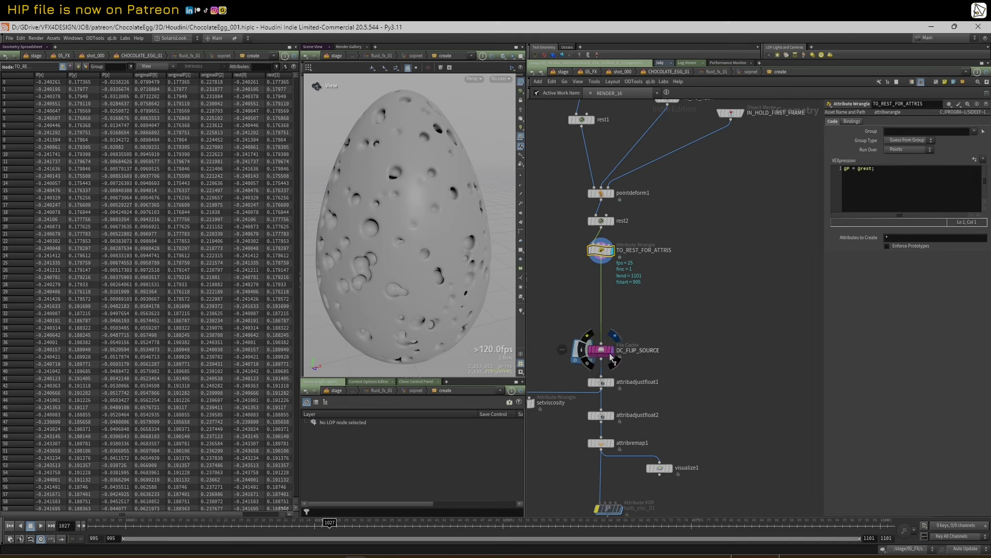
click(602, 351)
scroll(603, 353, down, 1)
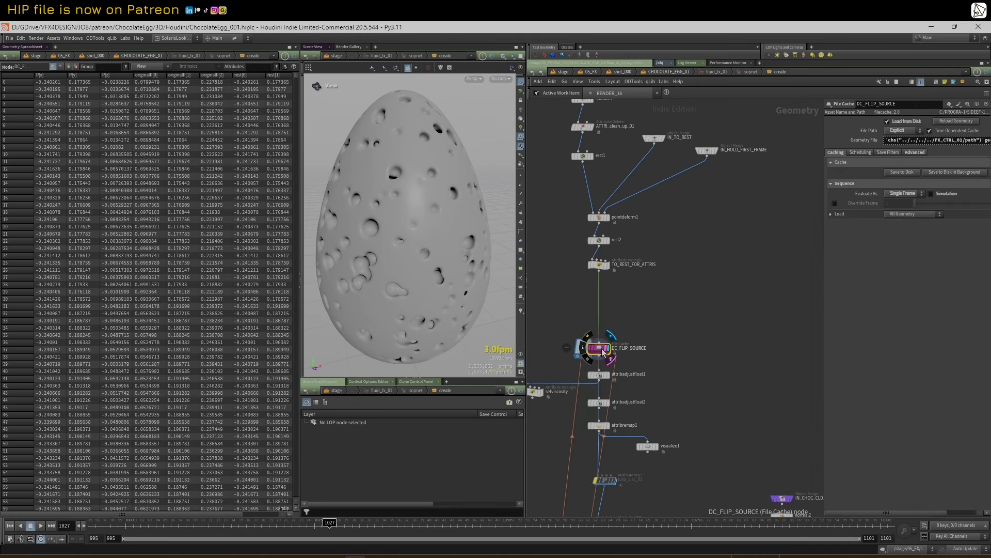
drag(603, 352, 614, 344)
middle_drag(667, 340, 707, 283)
scroll(658, 317, up, 1)
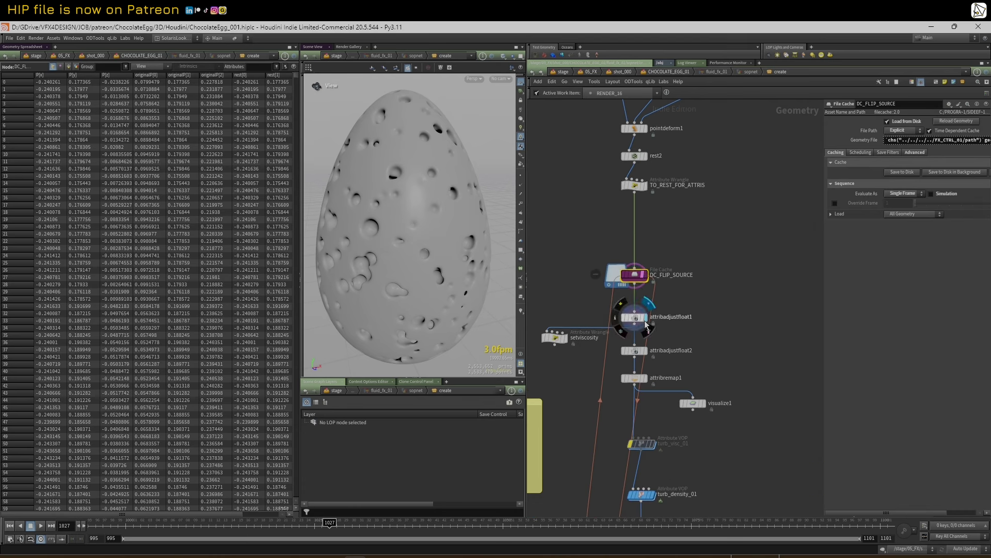
- Display attribadjustfloat1 and inspect its viscosity adjustment settings and the egg mesh
click(640, 320)
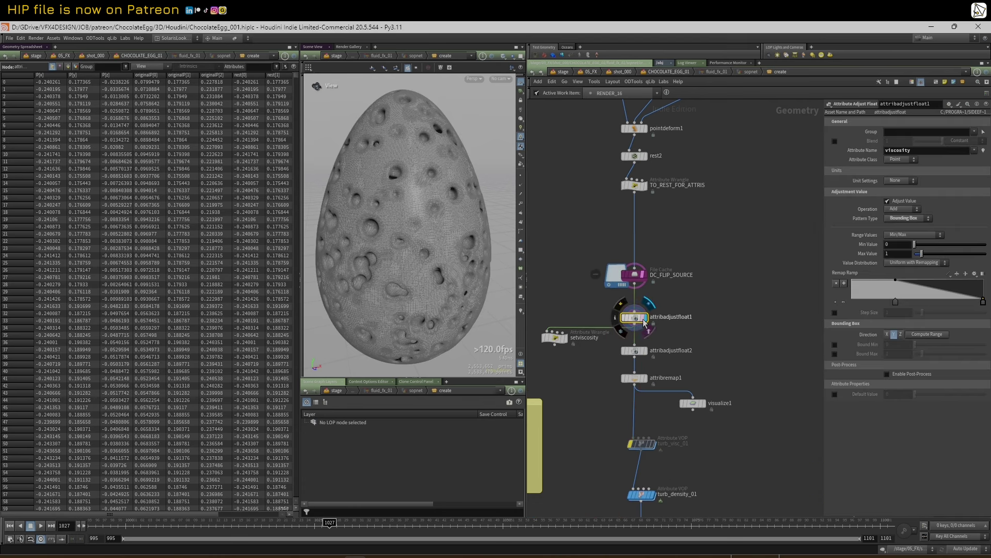
click(645, 317)
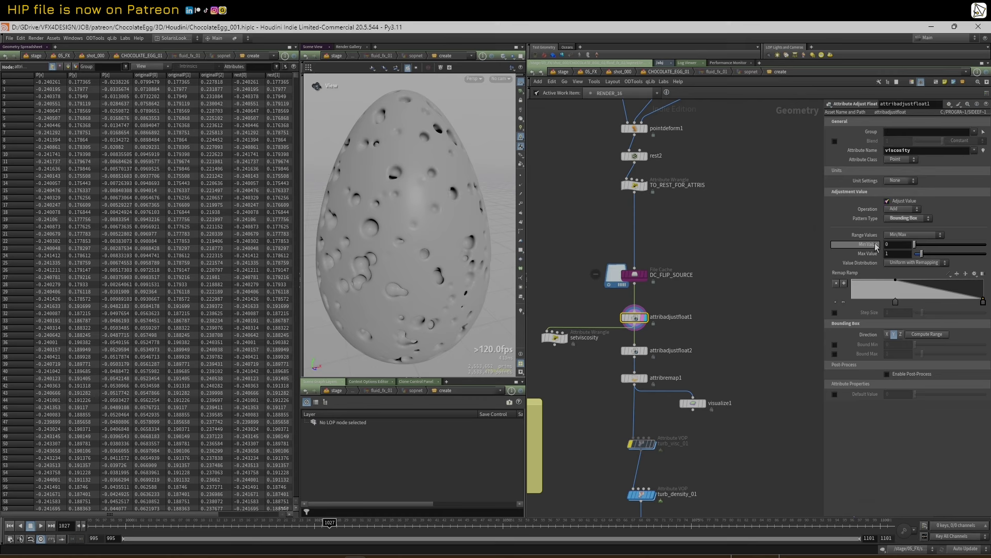
scroll(426, 248, down, 3)
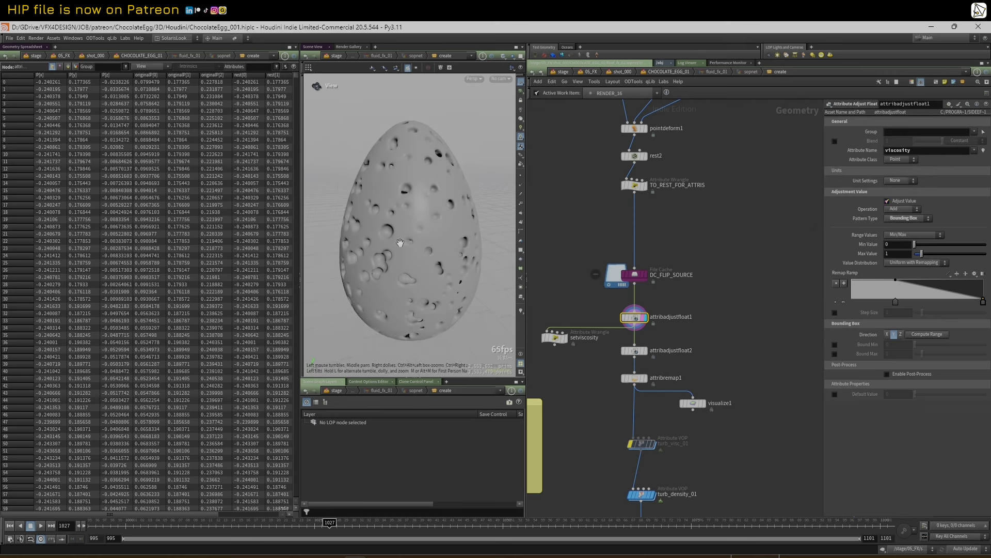
mouse_move(425, 259)
mouse_down()
mouse_move(446, 228)
mouse_move(440, 253)
mouse_up()
- Display rest1 and trace the network from the TO_REST nodes through the VDB branch down to attribadjustfloat1
middle_drag(554, 120, 547, 300)
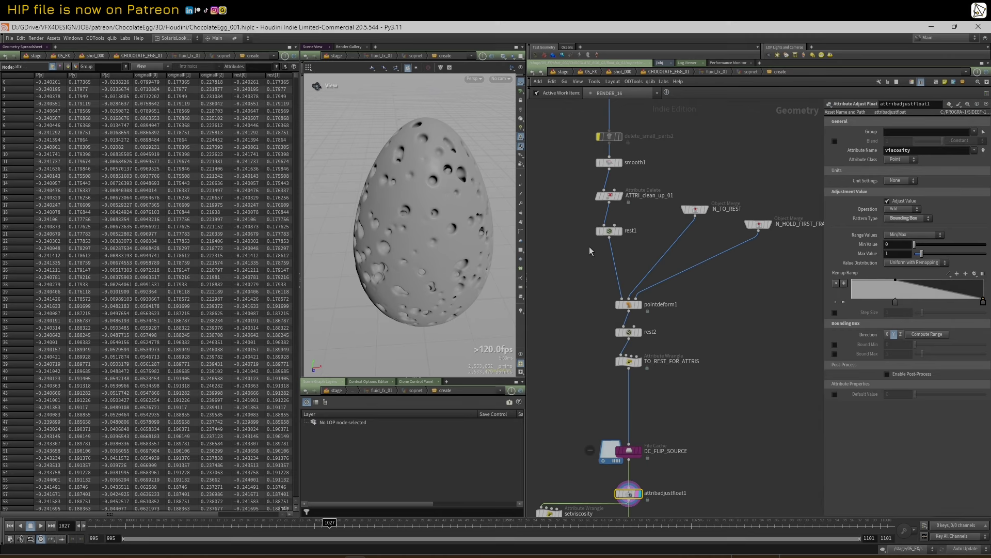
click(620, 232)
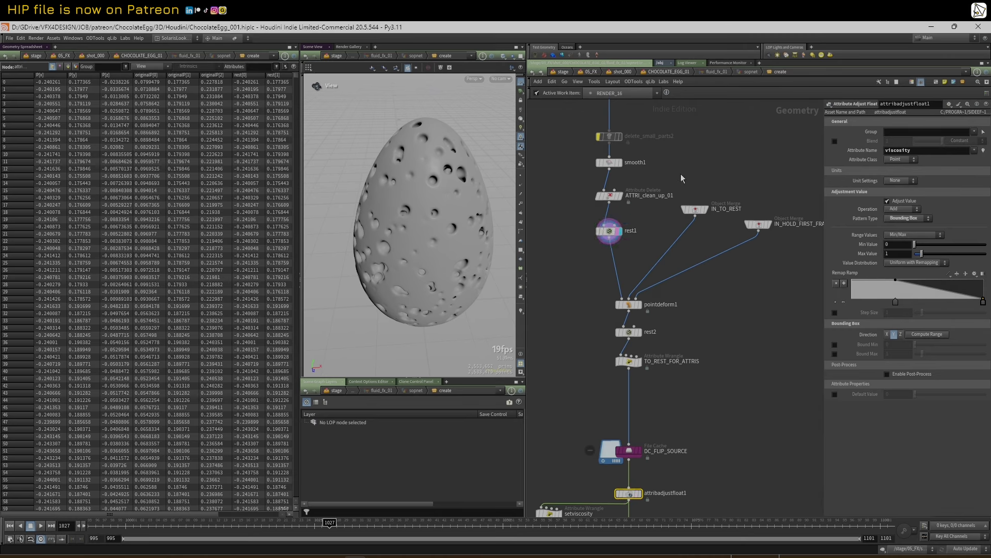
middle_drag(692, 104, 630, 381)
scroll(630, 382, down, 2)
middle_drag(585, 269, 626, 262)
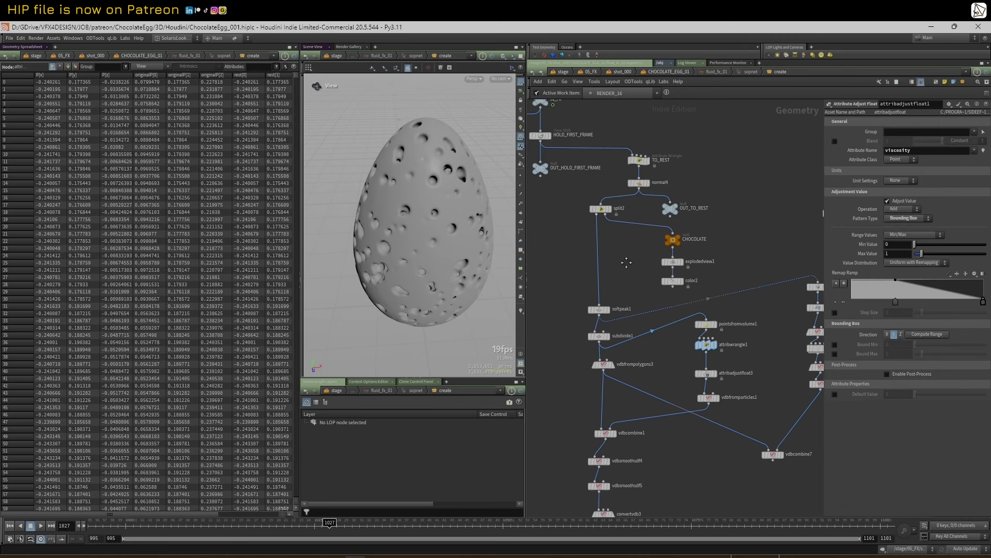
middle_drag(589, 186, 603, 172)
mouse_move(695, 455)
middle_down()
mouse_move(673, 277)
mouse_move(702, 310)
mouse_move(699, 203)
middle_up()
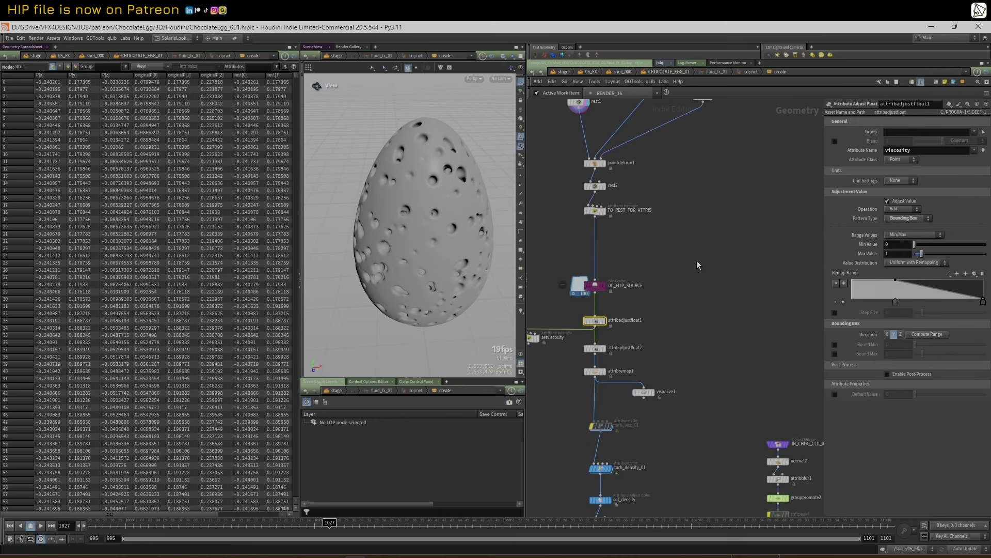
- Display attribadjustfloat1 again with its viscosity attribute visualized as colours, and inspect the distribution over the egg
middle_drag(675, 350, 714, 295)
mouse_move(640, 272)
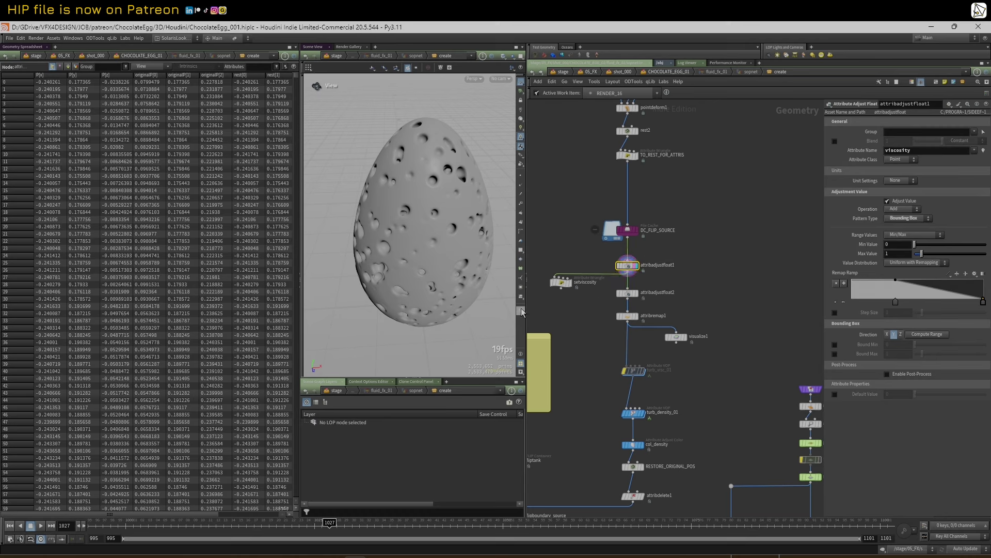
click(982, 152)
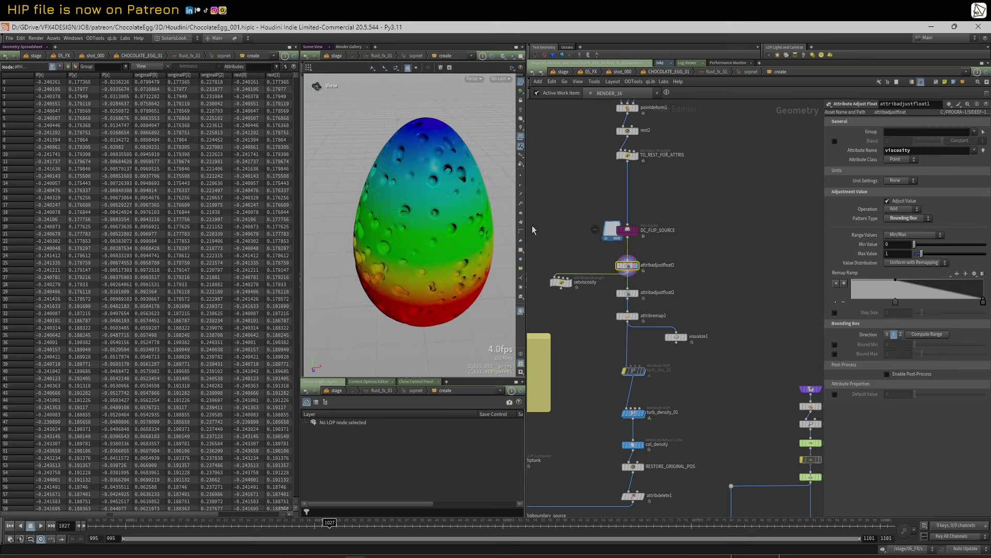
mouse_move(447, 264)
mouse_down()
mouse_move(407, 209)
mouse_move(440, 227)
mouse_move(454, 256)
mouse_up()
scroll(454, 256, down, 2)
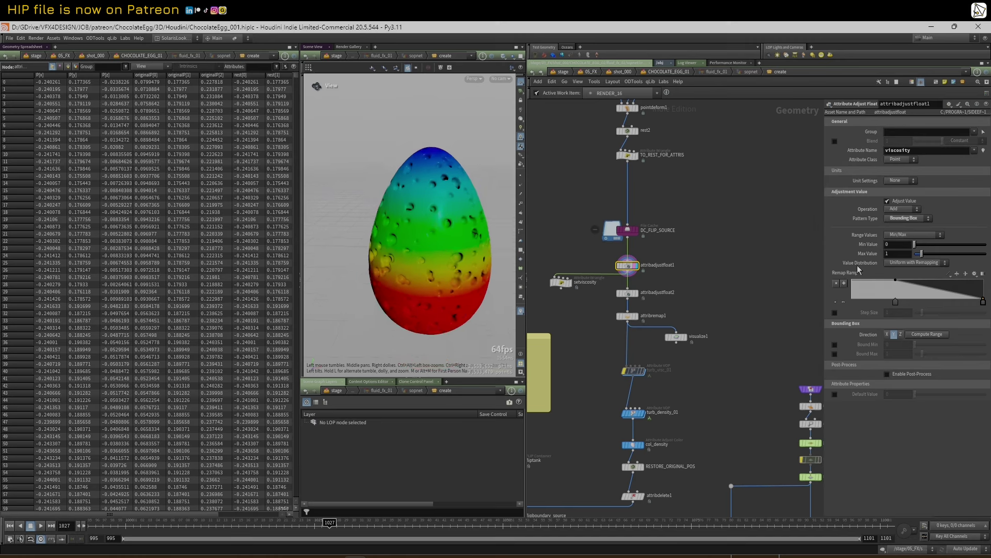
drag(823, 194, 778, 197)
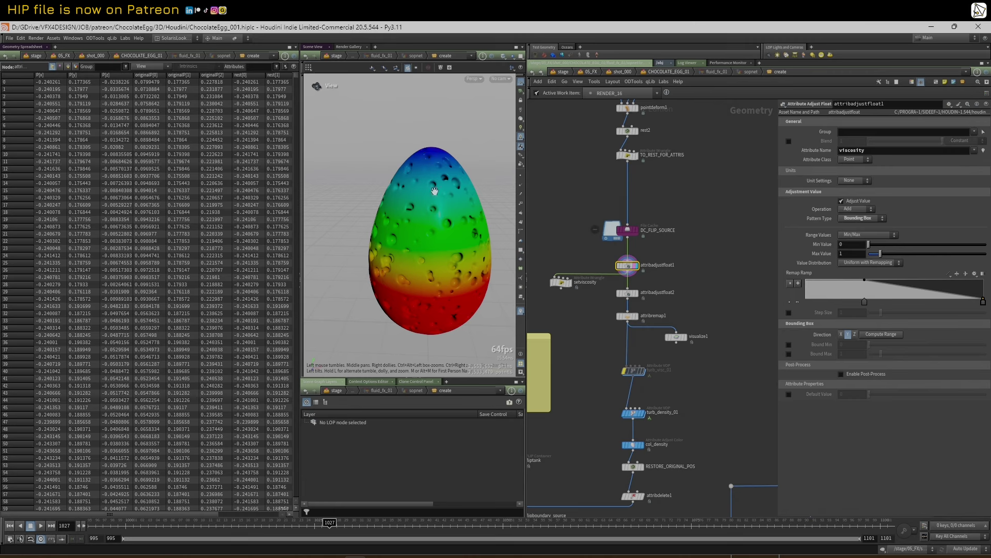
drag(435, 191, 438, 191)
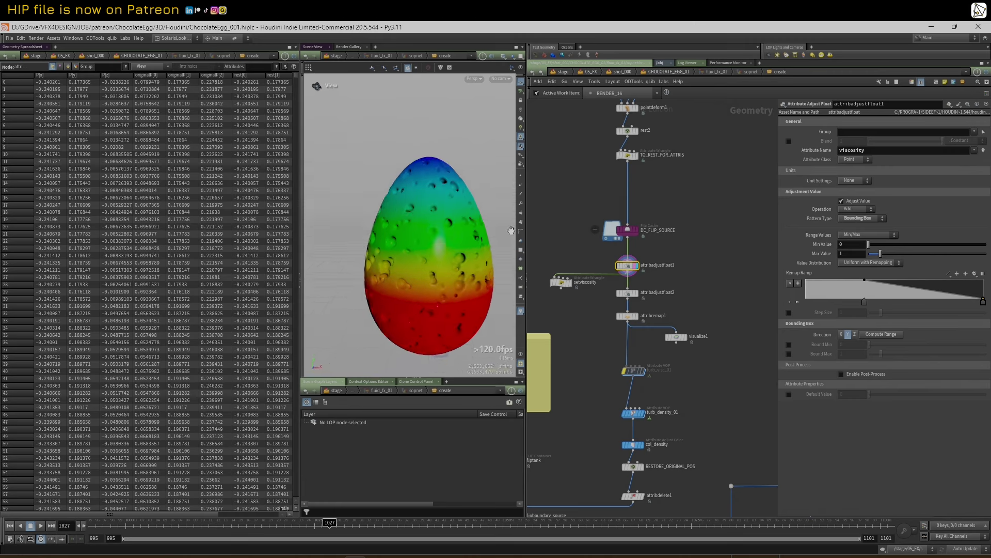
- Display attribadjustfloat2 and inspect how its remap ramp shapes the viscosity pattern around the egg
click(633, 296)
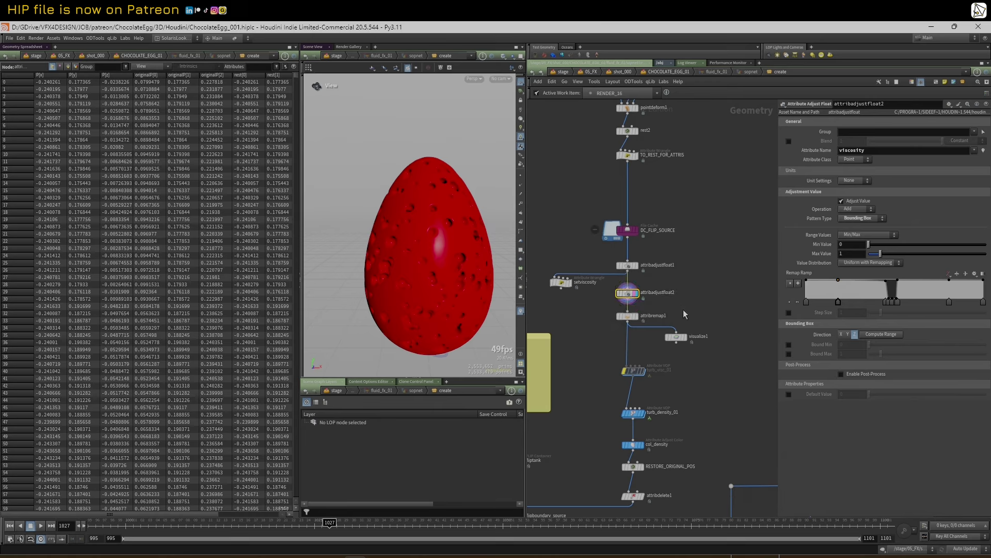
mouse_move(431, 221)
mouse_down()
mouse_move(409, 238)
mouse_move(458, 236)
mouse_move(423, 232)
mouse_up()
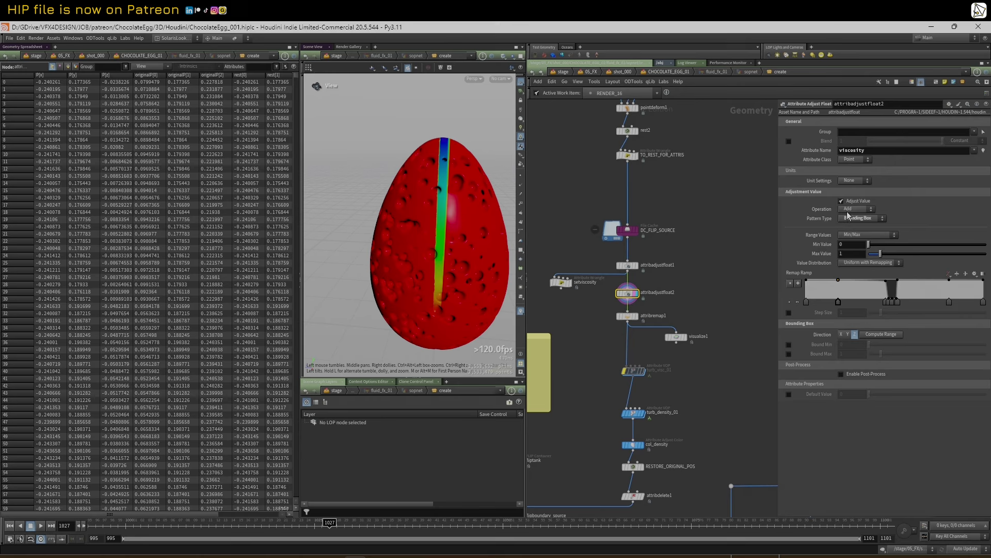
- Bypass attribadjustfloat1 and re-enable it to compare its effect on the egg's viscosity colours
mouse_move(442, 175)
mouse_down()
mouse_move(459, 177)
mouse_move(454, 196)
mouse_move(457, 178)
mouse_move(443, 175)
mouse_up()
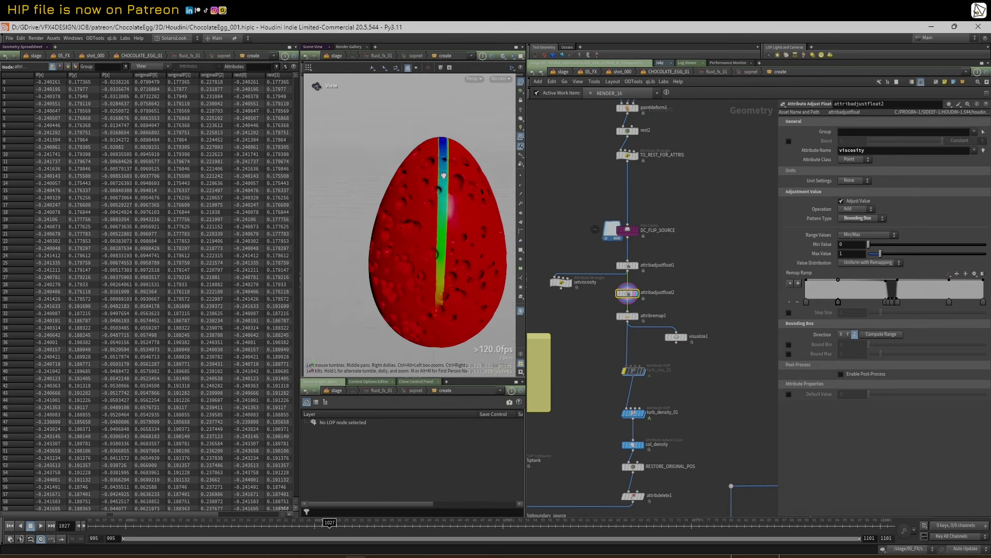
click(619, 265)
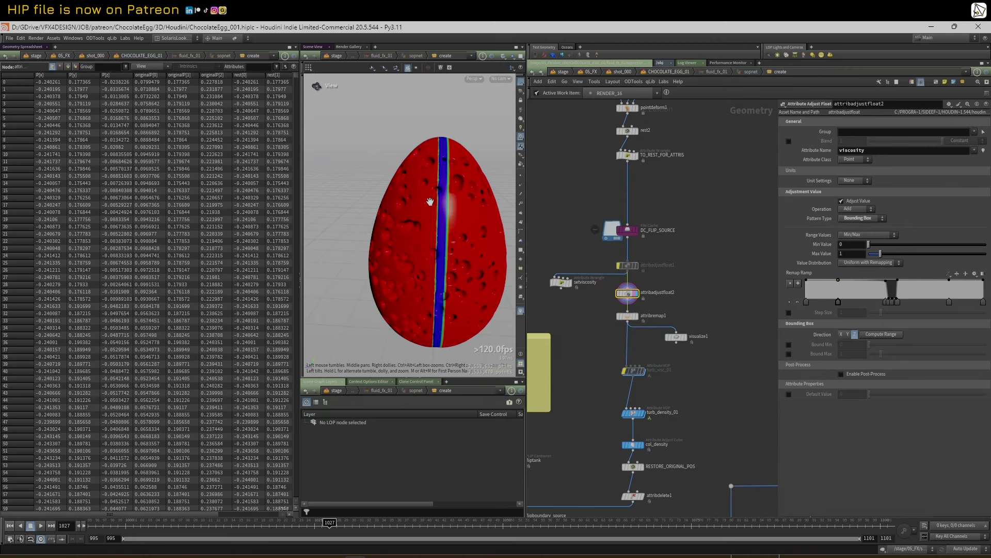
drag(430, 202, 429, 124)
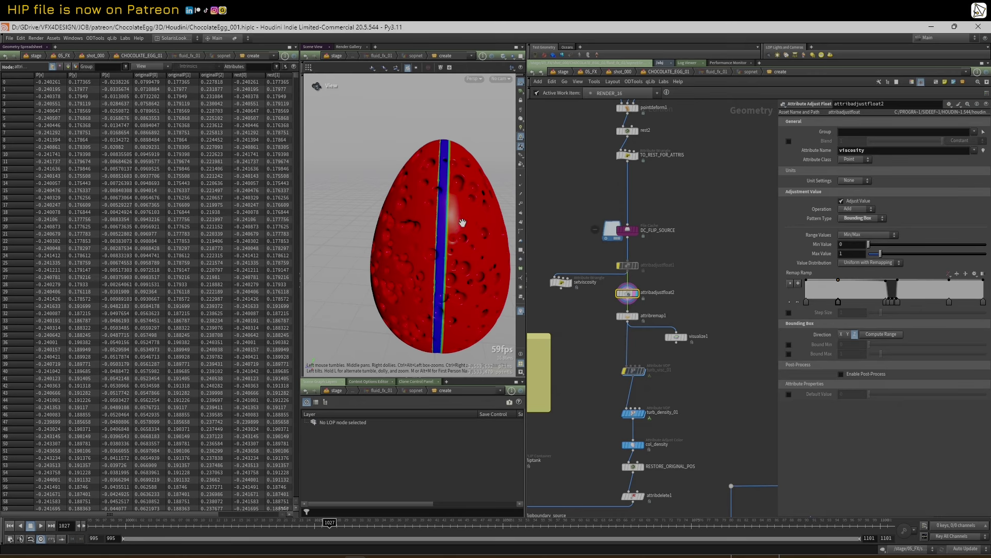
click(619, 265)
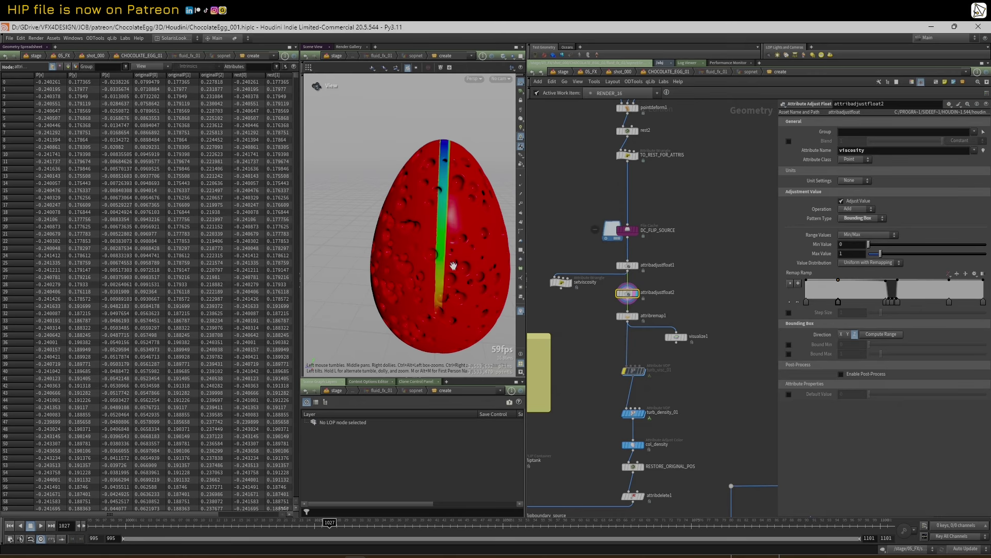
- Display attribremap1 and inspect its input range, output range and remap ramp for the viscosity attribute
double_click(632, 320)
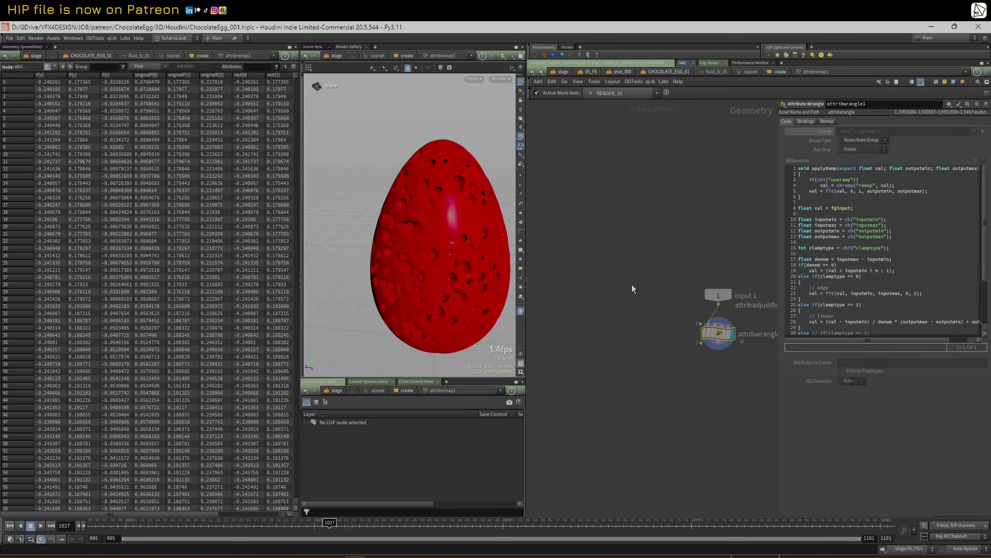
key(u)
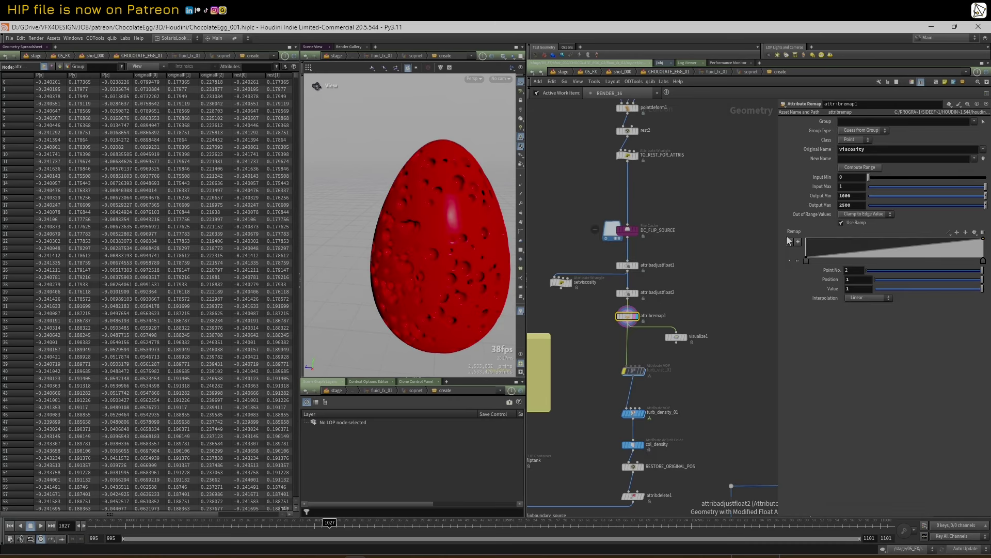
middle_drag(703, 236, 721, 231)
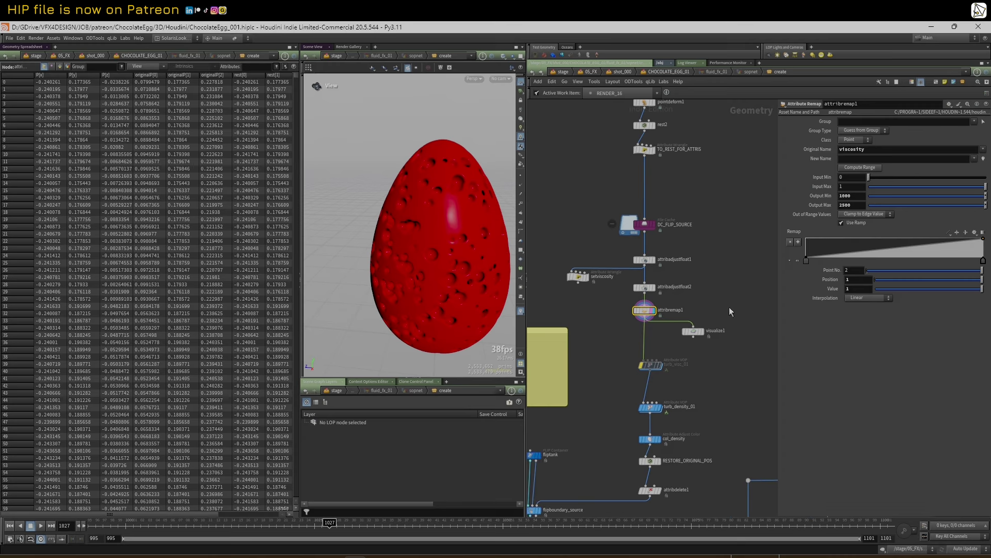
middle_drag(753, 336, 736, 308)
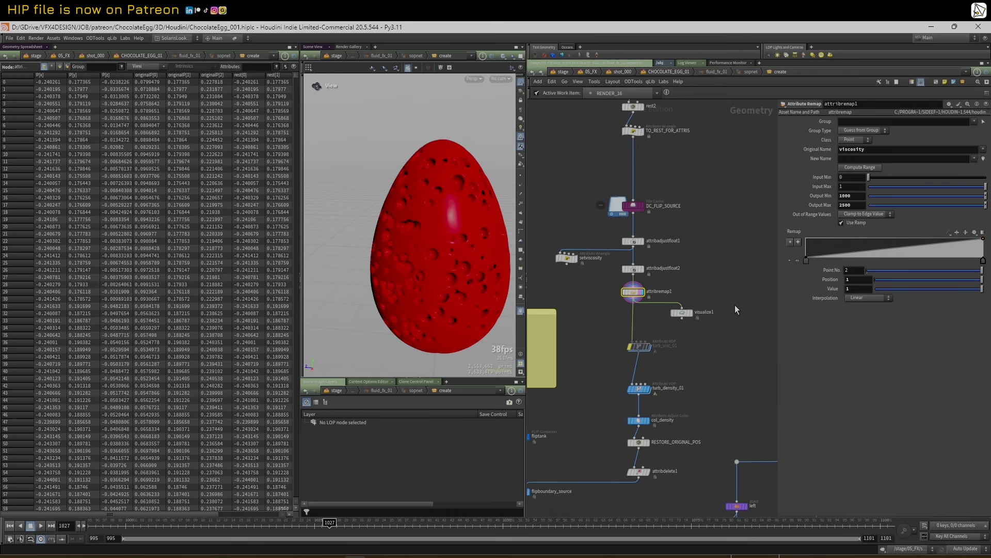
- Display visualize1 and inspect its visualizer's ramped viscosity attribute and colour ramp settings
click(686, 316)
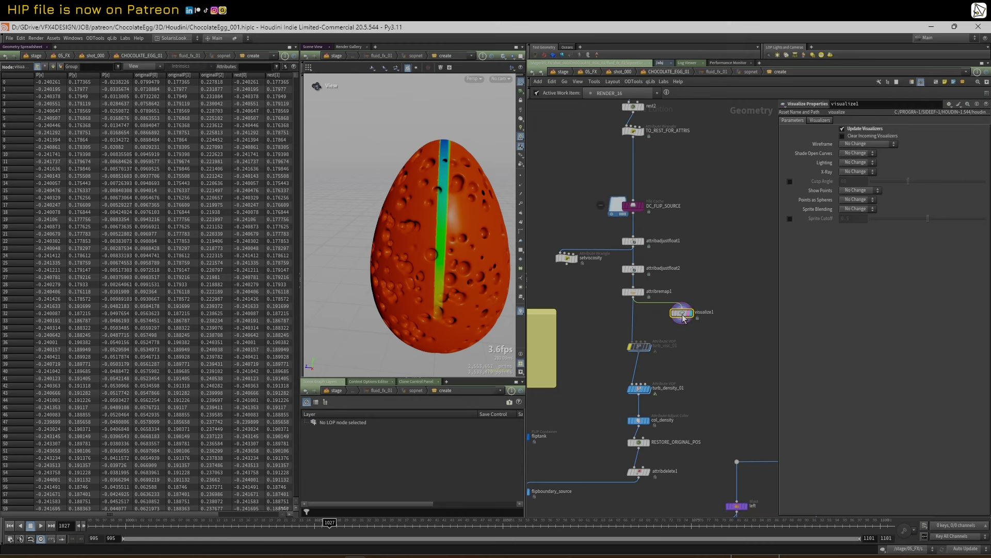
click(820, 121)
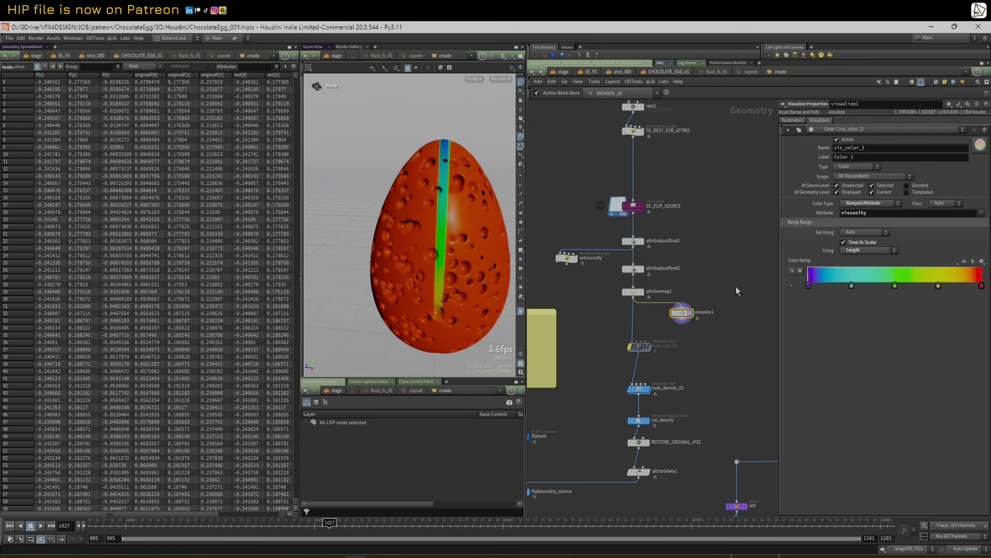
middle_drag(715, 281, 722, 284)
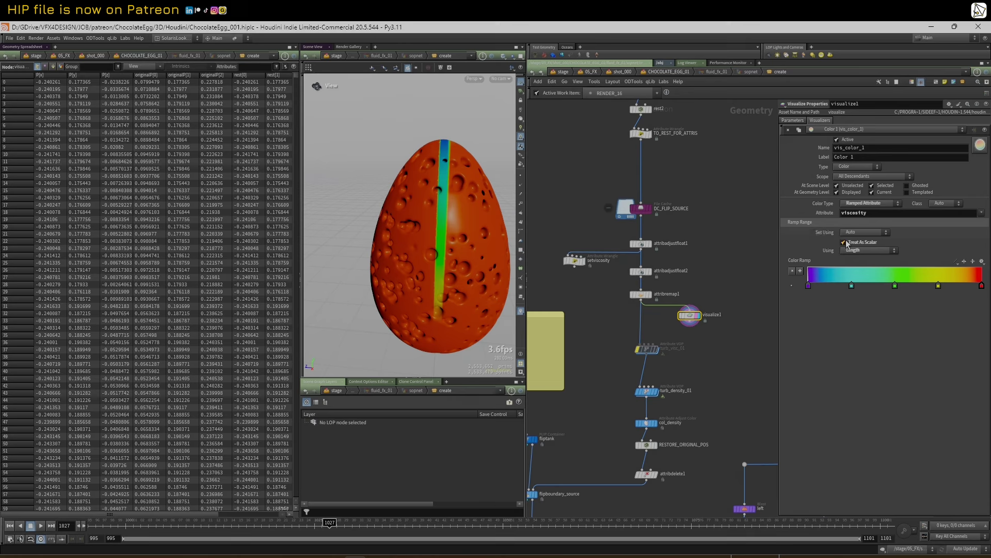
double_click(892, 214)
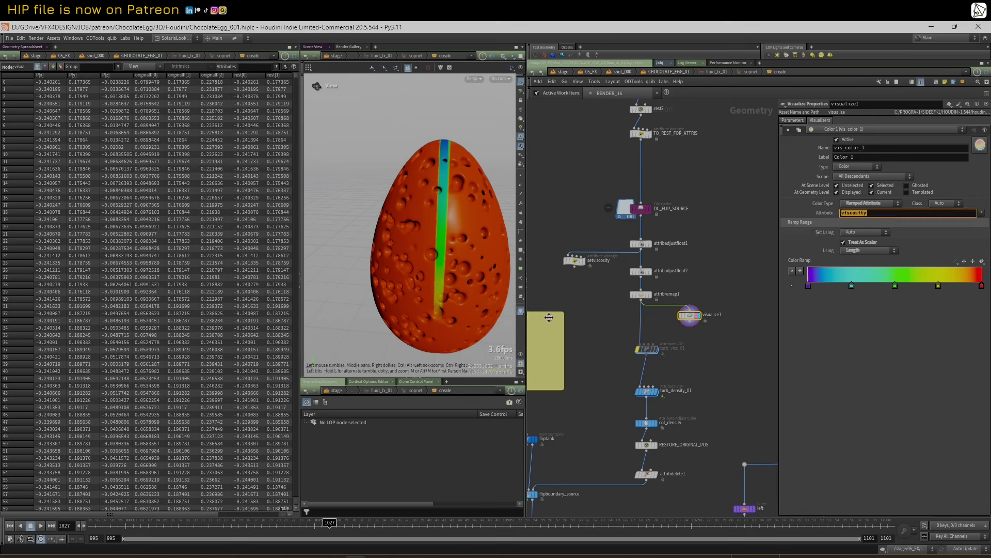
- Display turb_density_01 and turn off the colour visualization in the viewport to see the plain egg mesh
middle_drag(715, 381, 712, 341)
click(644, 352)
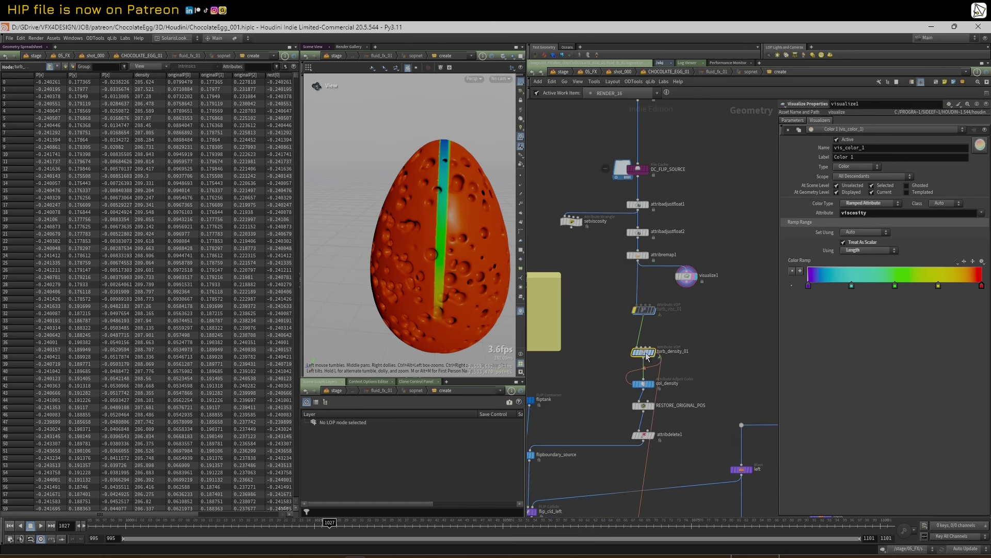
click(651, 355)
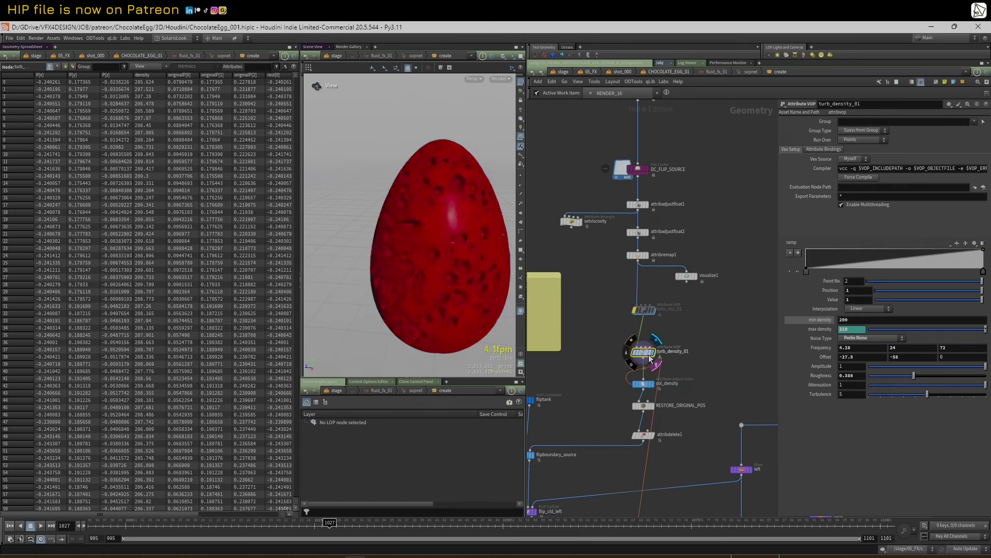
click(520, 310)
middle_drag(674, 366, 662, 311)
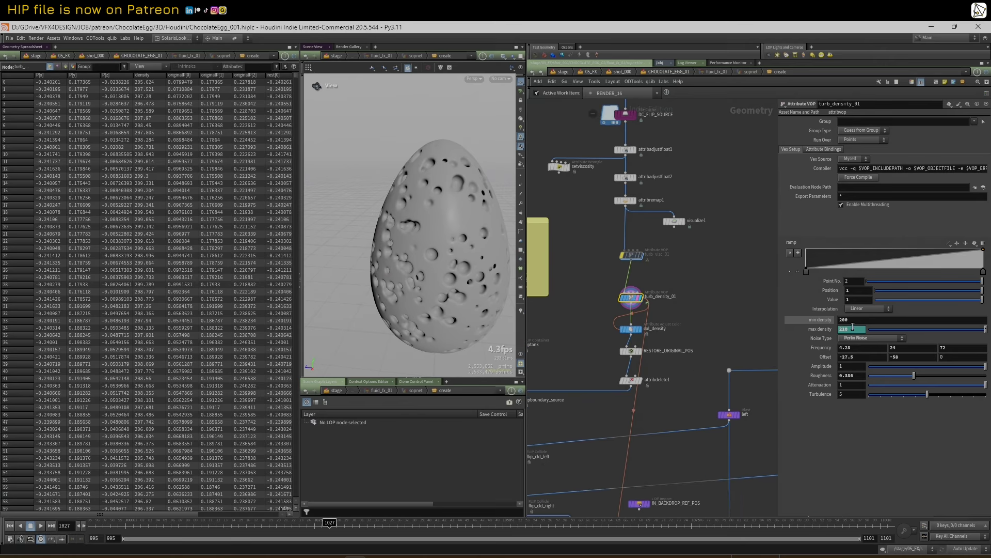
- Reveal the expression behind turb_density_01's max density parameter, and switch the field back to its evaluated value
click(817, 330)
click(819, 322)
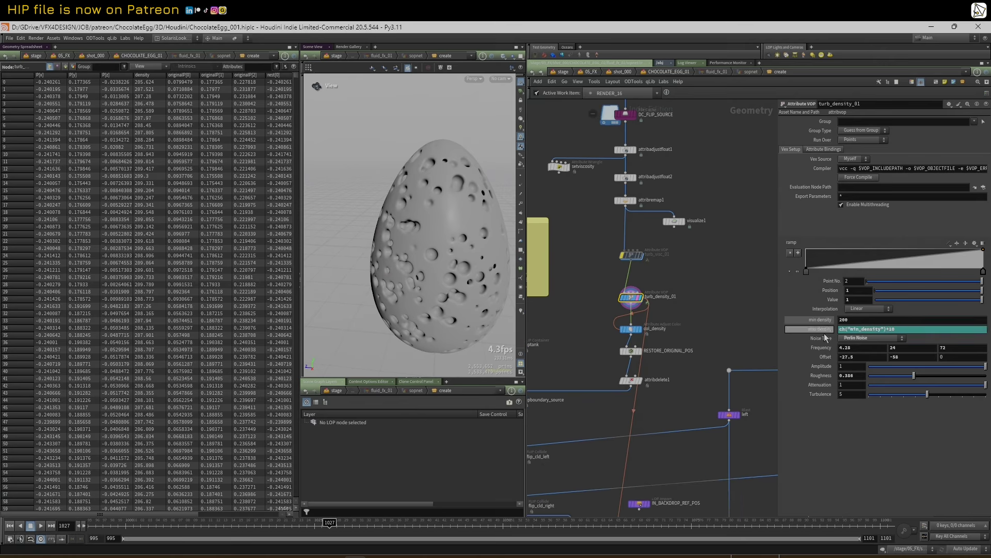
click(820, 330)
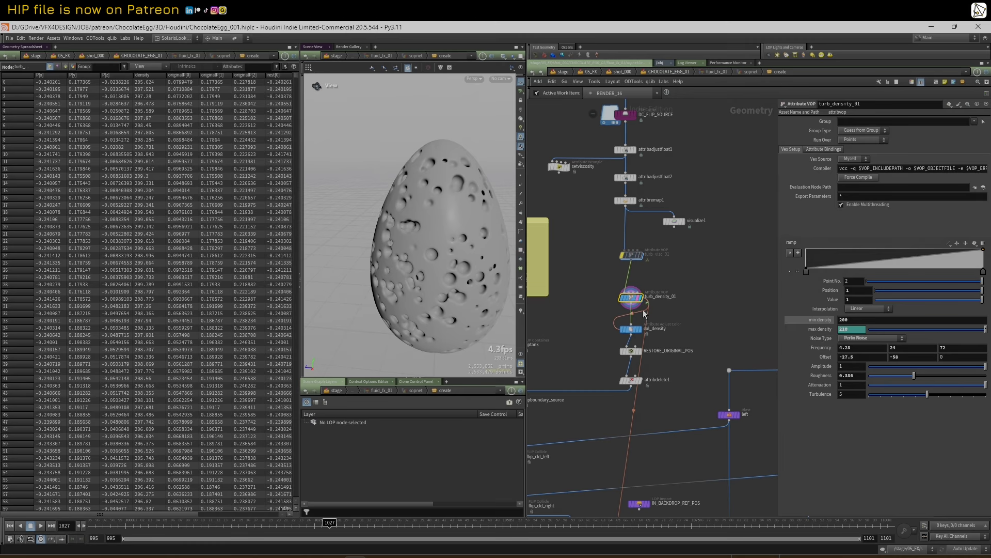
- Display col_density and inspect how it colours the egg by the density attribute
middle_drag(713, 340, 718, 344)
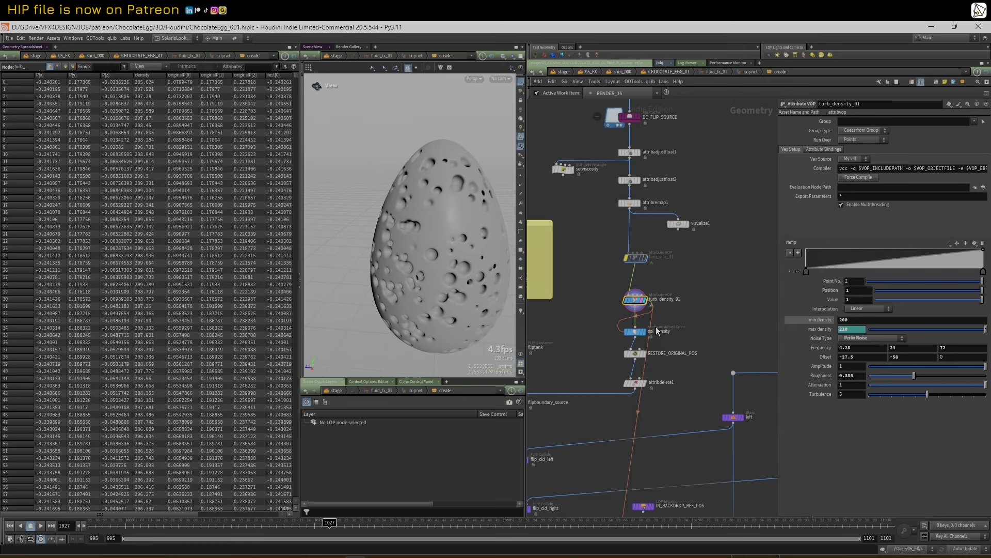
click(643, 333)
click(639, 333)
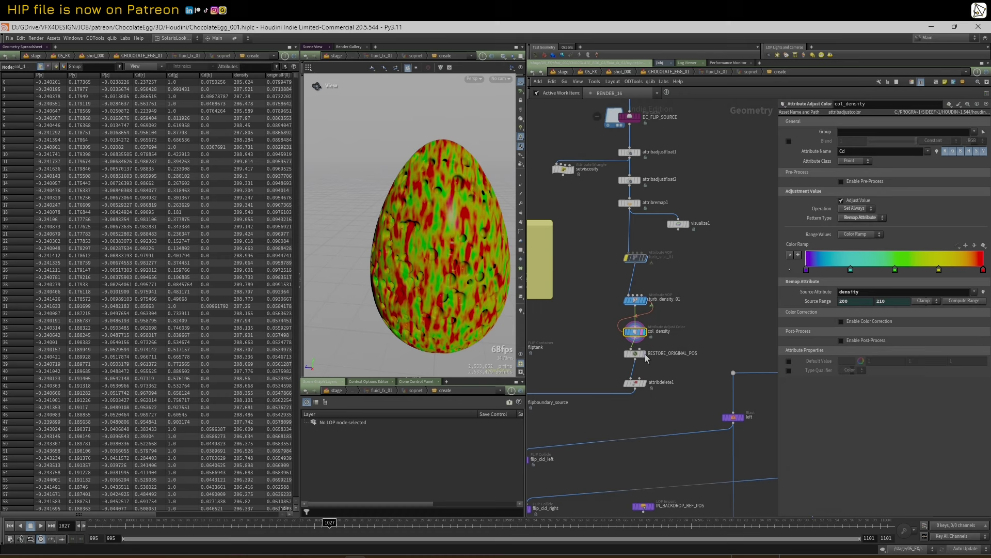
- Display RESTORE_ORIGINAL_POS and inspect the density-coloured egg in both wireframe and shaded modes
click(646, 360)
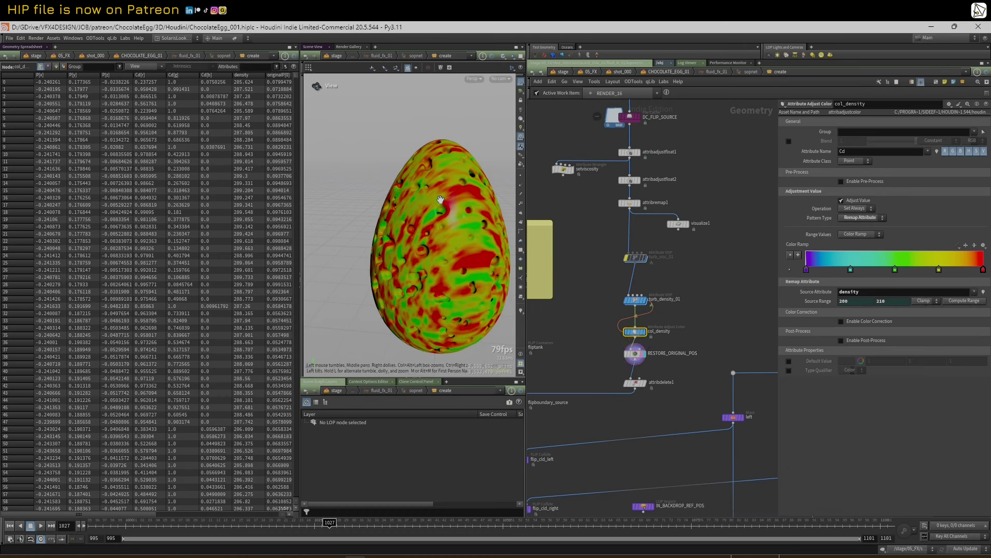
drag(440, 200, 411, 222)
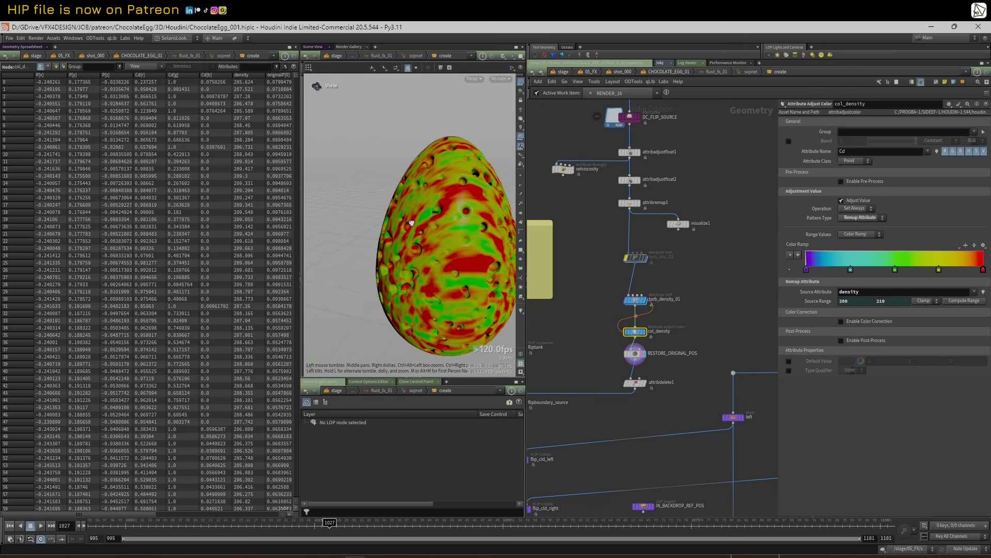
middle_drag(448, 216, 425, 219)
key(shift+w)
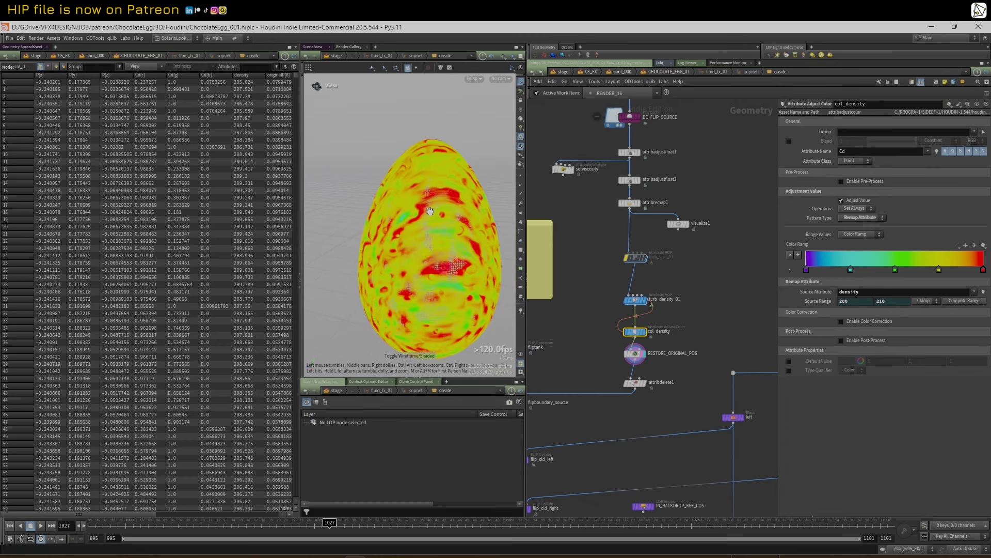
key(shift+w)
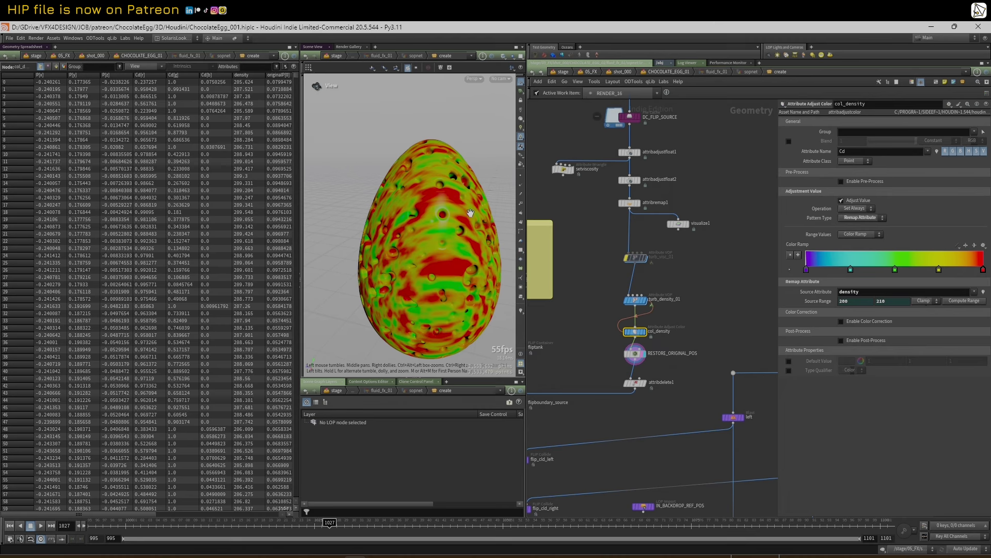
- Overlay the IN_CHOC_CLD_02 collider as a template, go to the first frame, and examine how its shell surrounds the egg
mouse_move(588, 370)
middle_down()
mouse_move(655, 357)
mouse_move(597, 374)
middle_up()
scroll(608, 342, up, 1)
scroll(610, 336, down, 2)
middle_drag(737, 375, 657, 372)
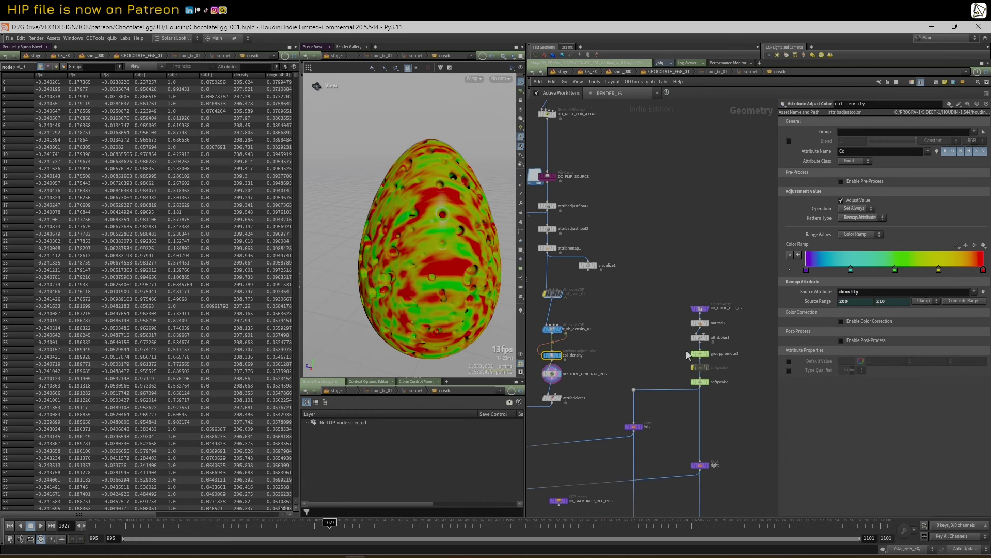
scroll(686, 352, up, 1)
click(711, 299)
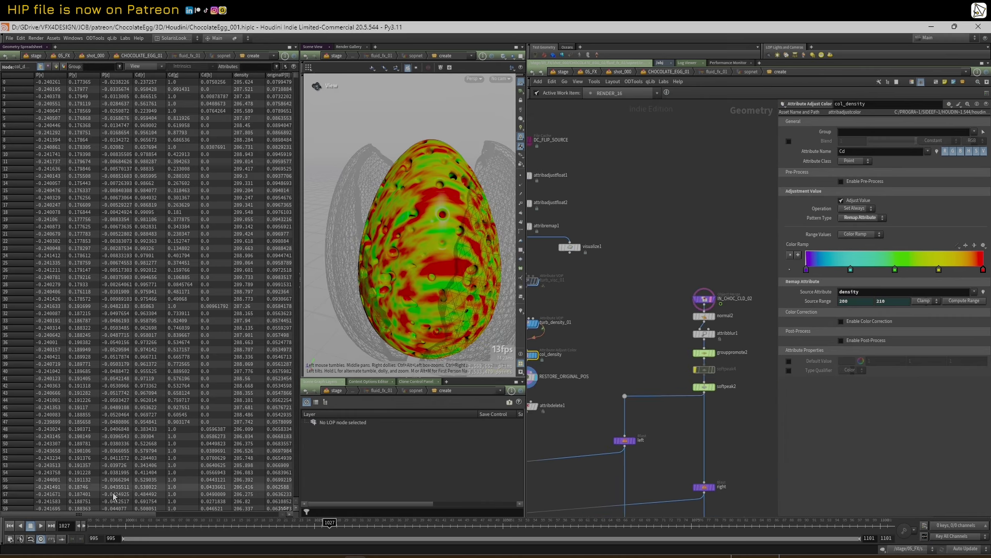
click(10, 525)
drag(448, 219, 437, 222)
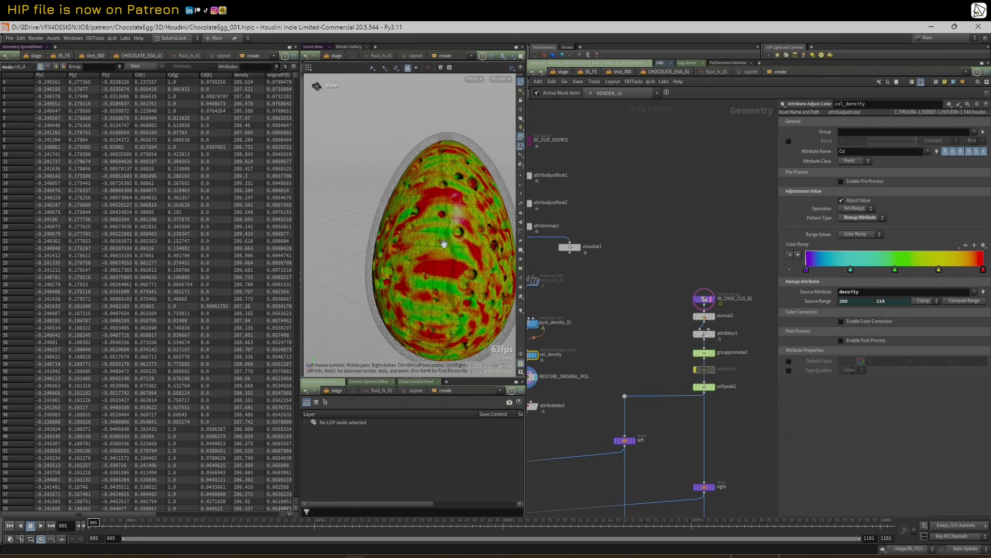
middle_drag(444, 244, 423, 230)
right_drag(424, 230, 432, 266)
middle_drag(432, 266, 429, 246)
mouse_move(434, 220)
mouse_down()
mouse_move(422, 199)
mouse_move(414, 222)
mouse_move(439, 223)
mouse_up()
- Hide the collider overlay and examine the density-coloured egg from RESTORE_ORIGINAL_POS on its own
scroll(584, 248, down, 2)
middle_drag(601, 276, 675, 294)
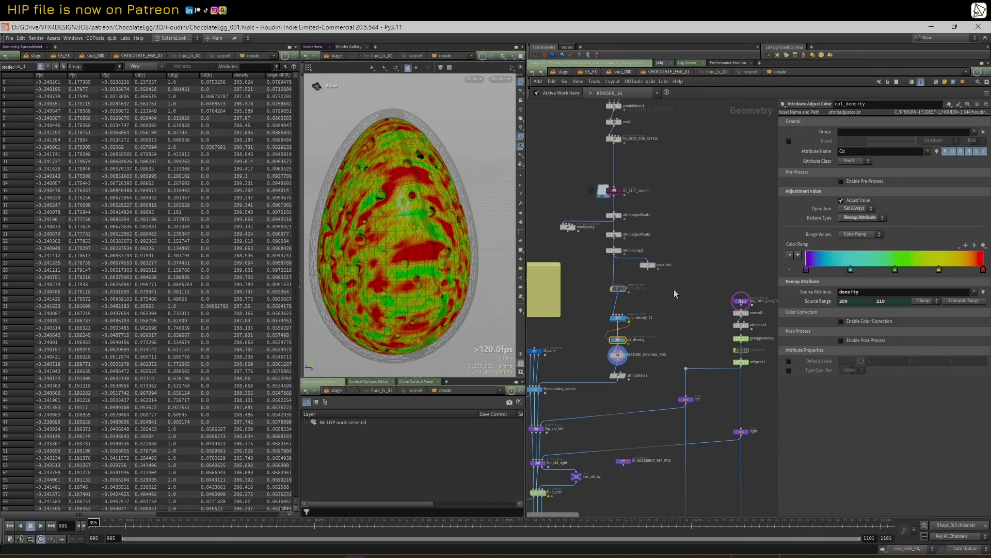
scroll(618, 343, up, 4)
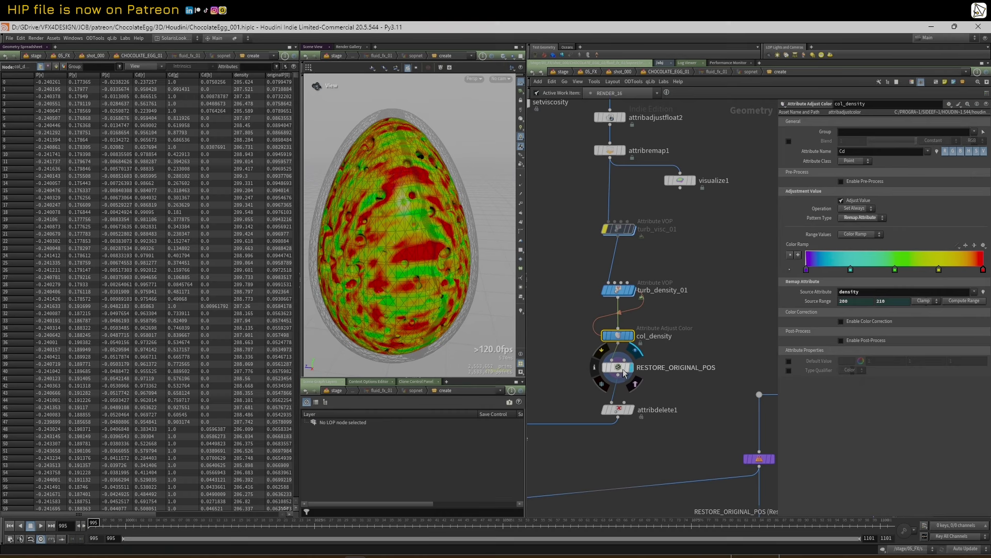
click(636, 384)
right_drag(376, 189, 368, 181)
drag(367, 181, 385, 197)
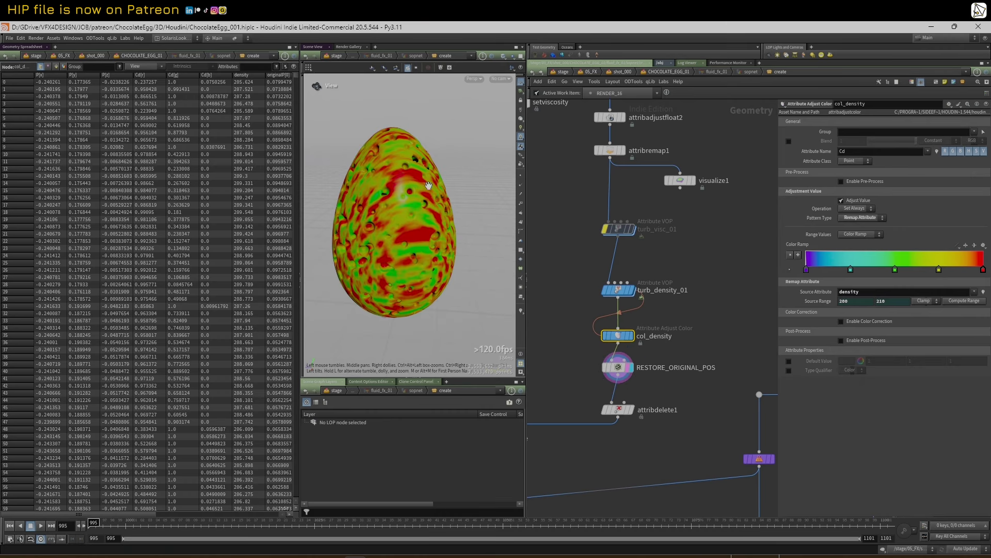
- Select attribadjustfloat1 to show its viscosity settings and examine the egg from the front viewport
scroll(594, 230, down, 5)
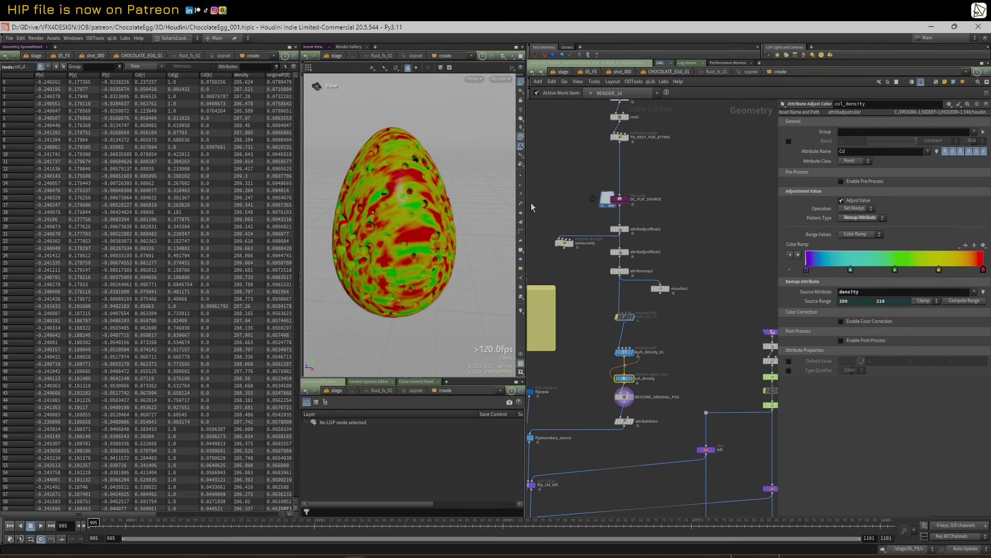
drag(419, 195, 449, 216)
scroll(557, 289, down, 3)
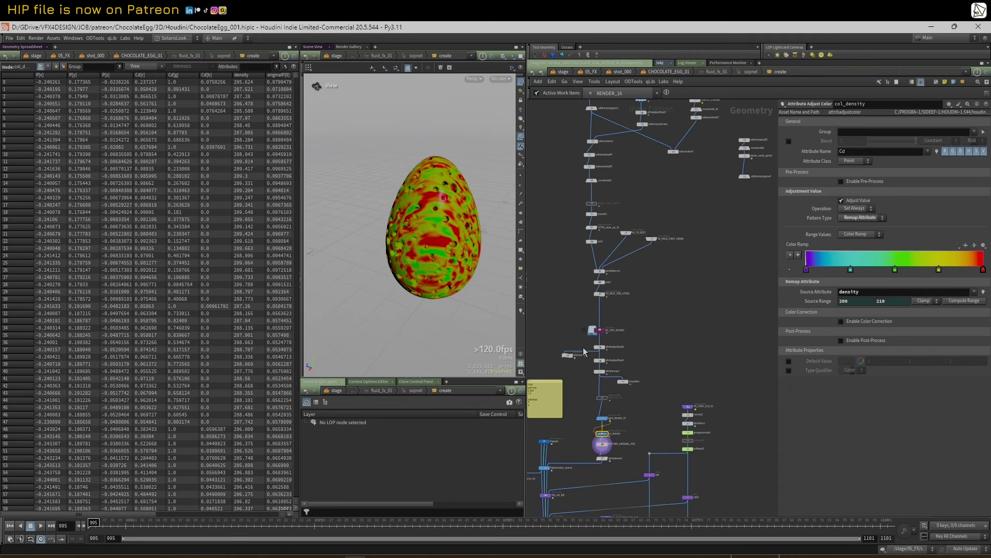
scroll(585, 351, up, 5)
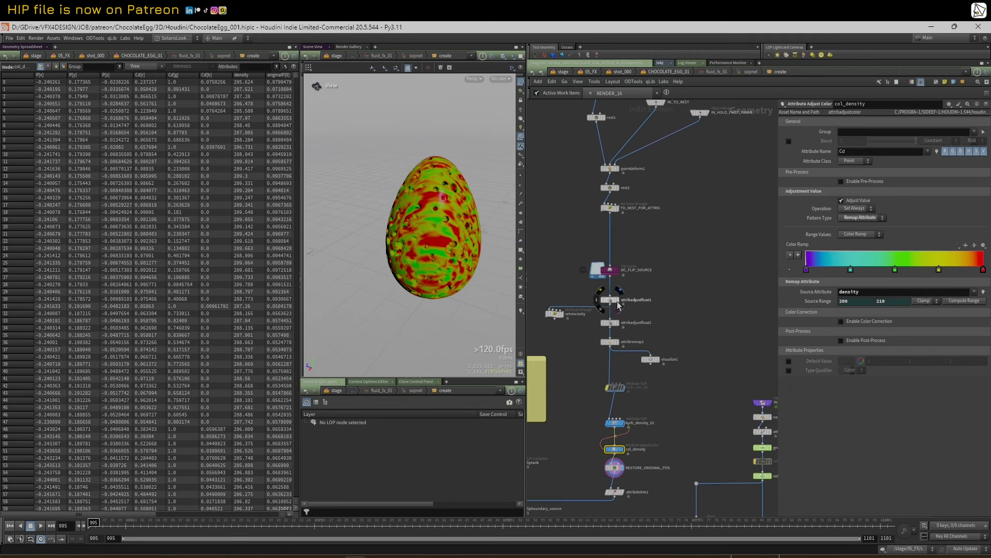
mouse_move(434, 223)
mouse_down()
mouse_move(468, 233)
mouse_move(425, 239)
mouse_move(400, 196)
mouse_move(415, 212)
mouse_move(419, 255)
mouse_move(413, 248)
mouse_move(428, 266)
mouse_move(433, 225)
mouse_move(445, 225)
mouse_up()
click(611, 300)
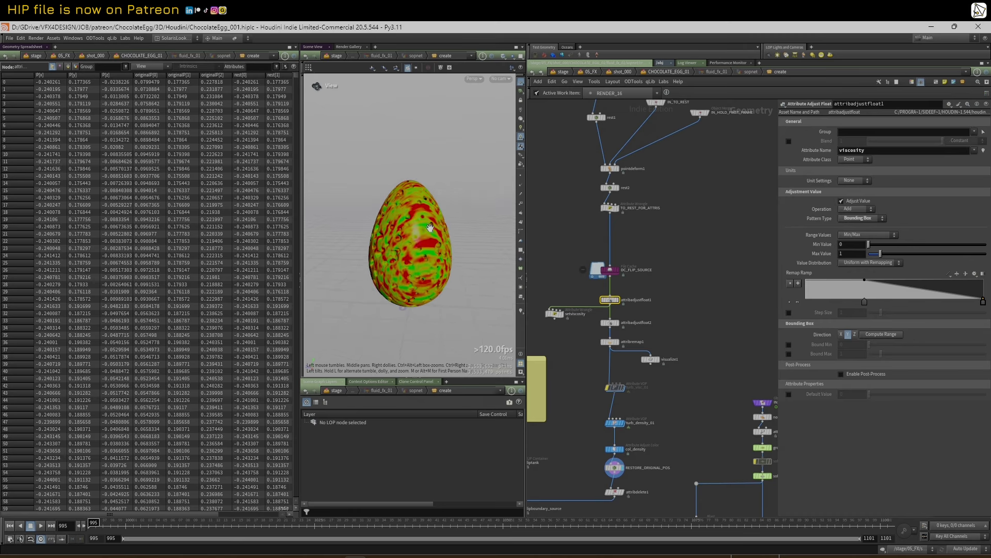
key(space+4)
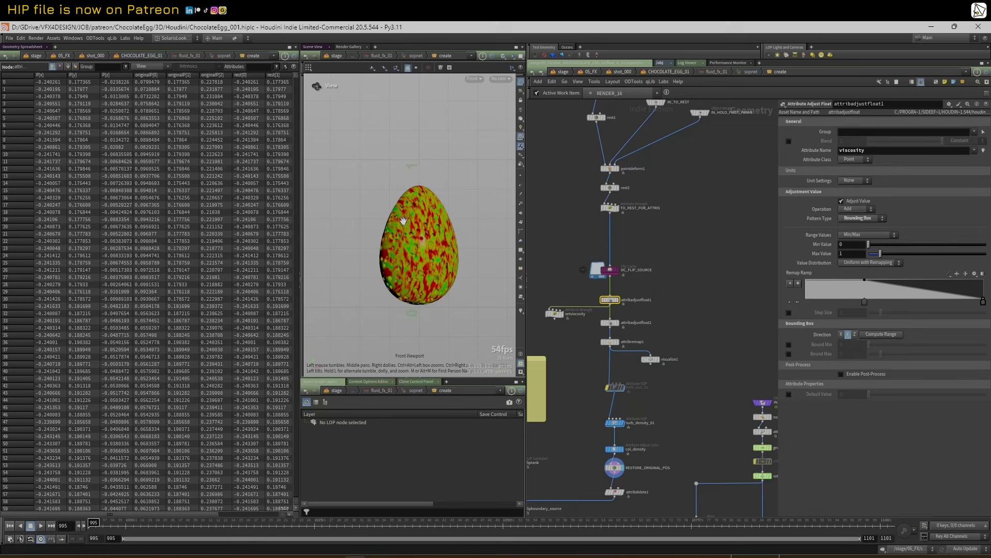
key(space+3)
key(space+3)
middle_drag(438, 252, 420, 226)
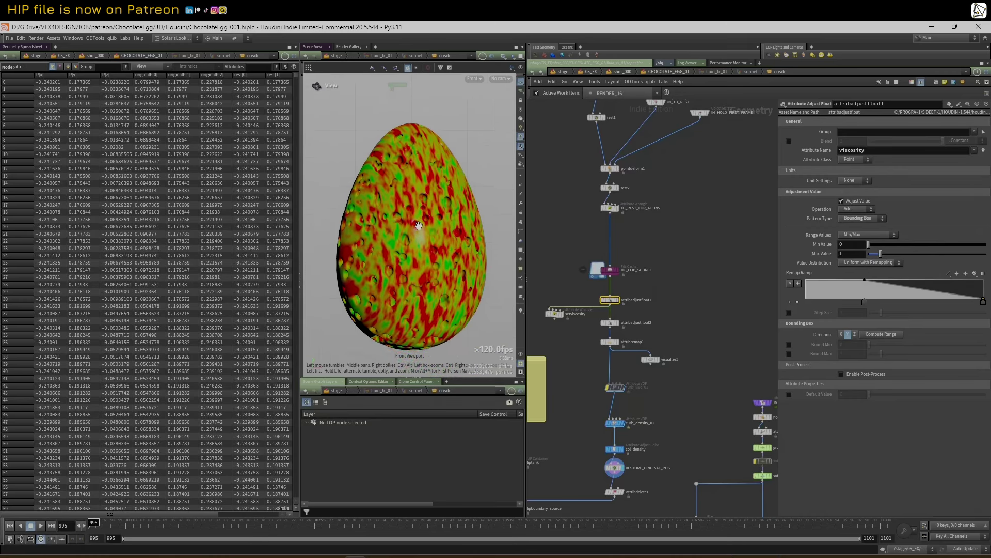
- Return to the perspective viewport and examine the node chain from the VDB nodes down to the DC_FLIP_SOURCE cache
key(space+1)
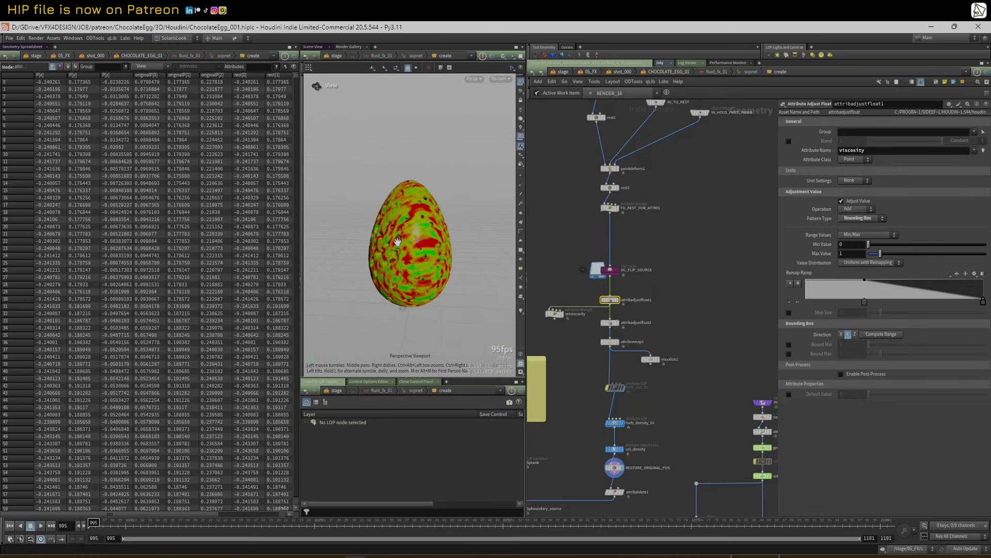
scroll(625, 313, down, 3)
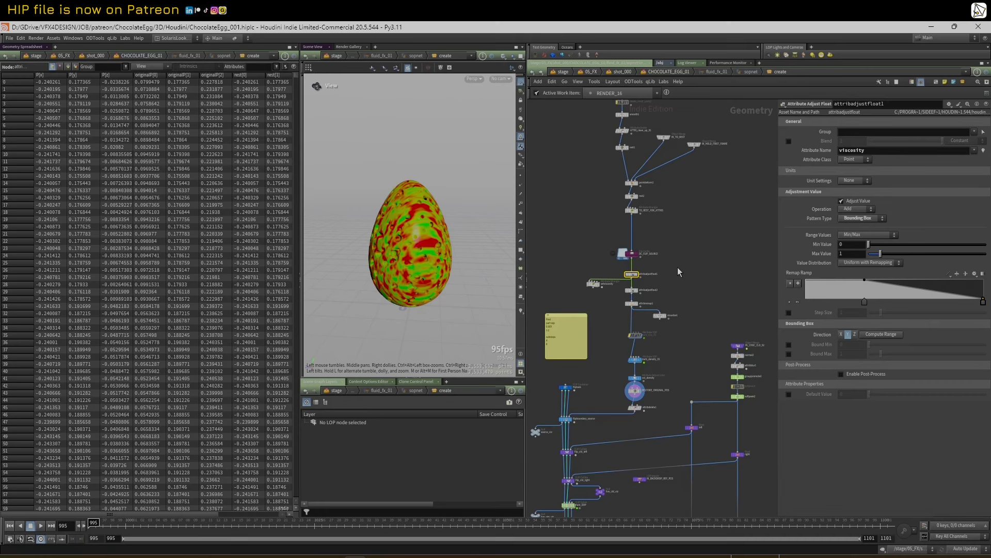
scroll(677, 268, down, 2)
middle_drag(691, 250, 670, 333)
scroll(671, 333, down, 5)
scroll(655, 295, up, 3)
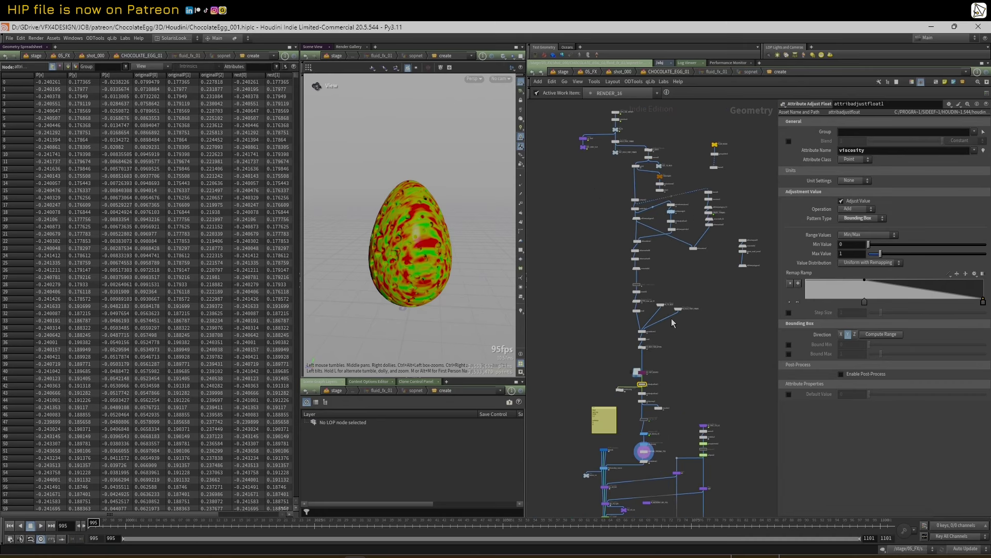
middle_drag(708, 364, 698, 361)
scroll(677, 310, up, 3)
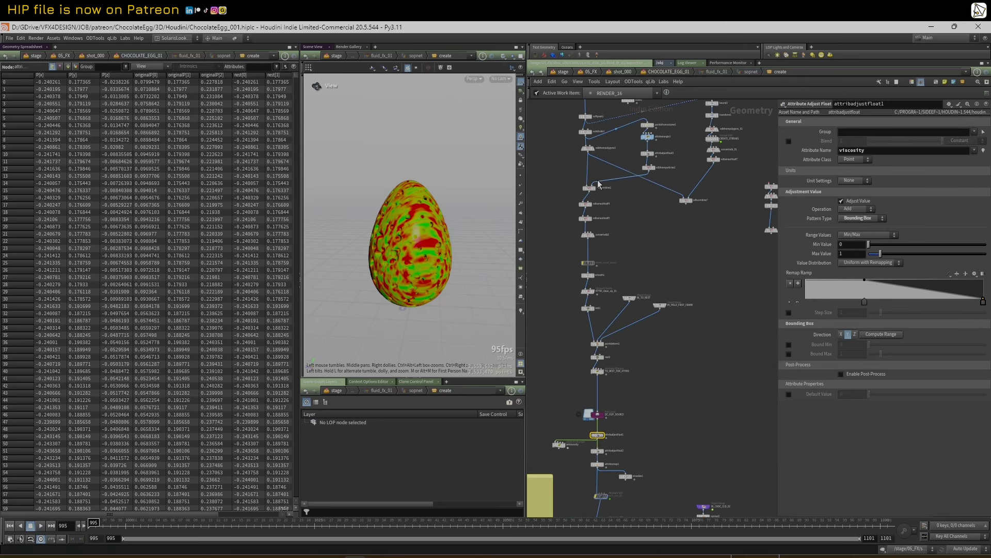
scroll(576, 188, down, 2)
middle_drag(547, 133, 571, 217)
scroll(579, 232, down, 2)
scroll(603, 335, up, 4)
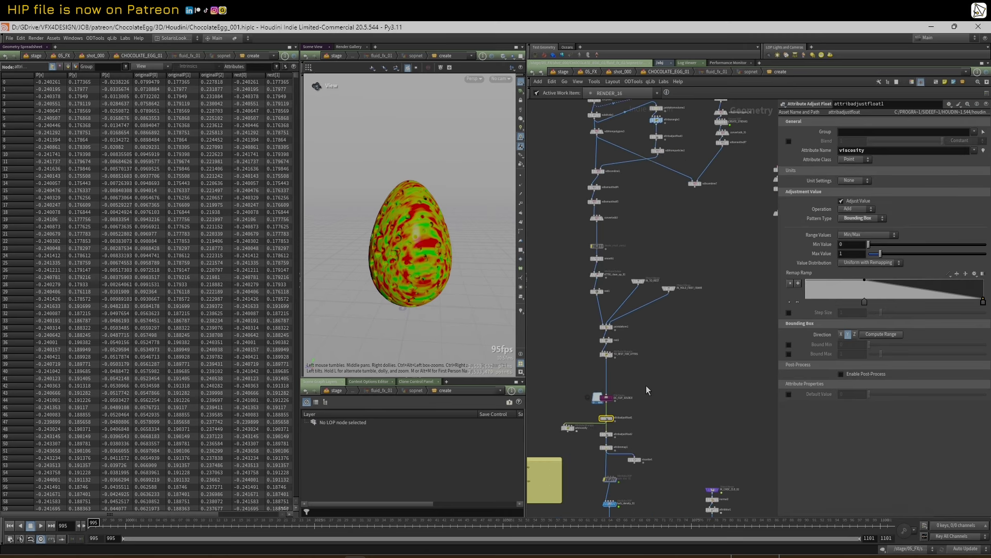
scroll(627, 361, down, 1)
middle_drag(631, 367, 639, 390)
scroll(639, 392, up, 1)
scroll(576, 133, down, 3)
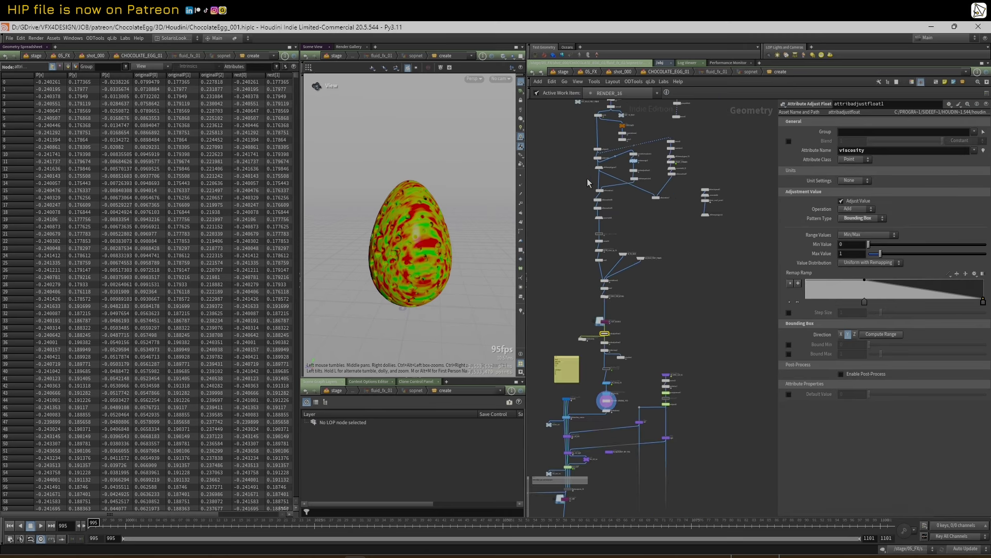
scroll(584, 123, up, 4)
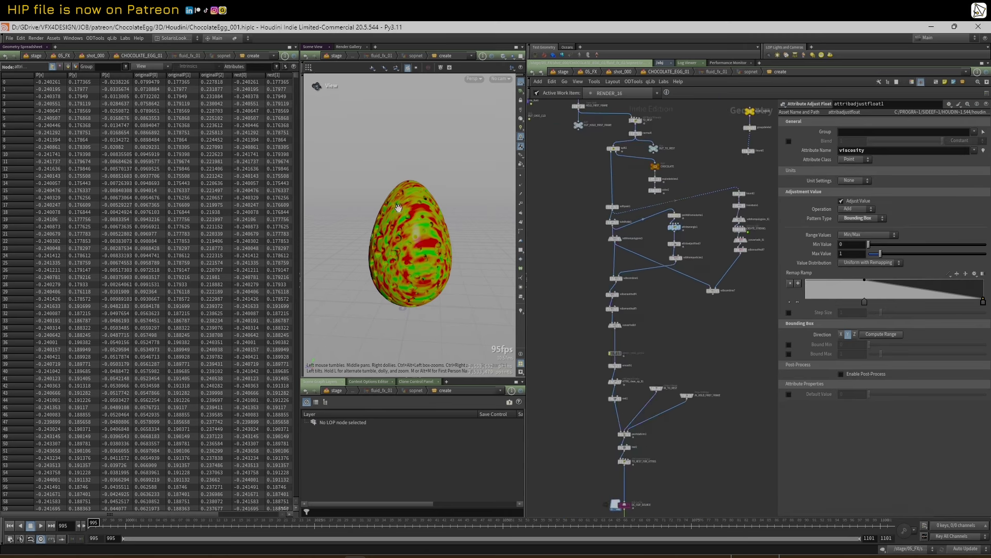
scroll(656, 334, down, 2)
middle_drag(654, 337, 646, 299)
scroll(644, 329, up, 3)
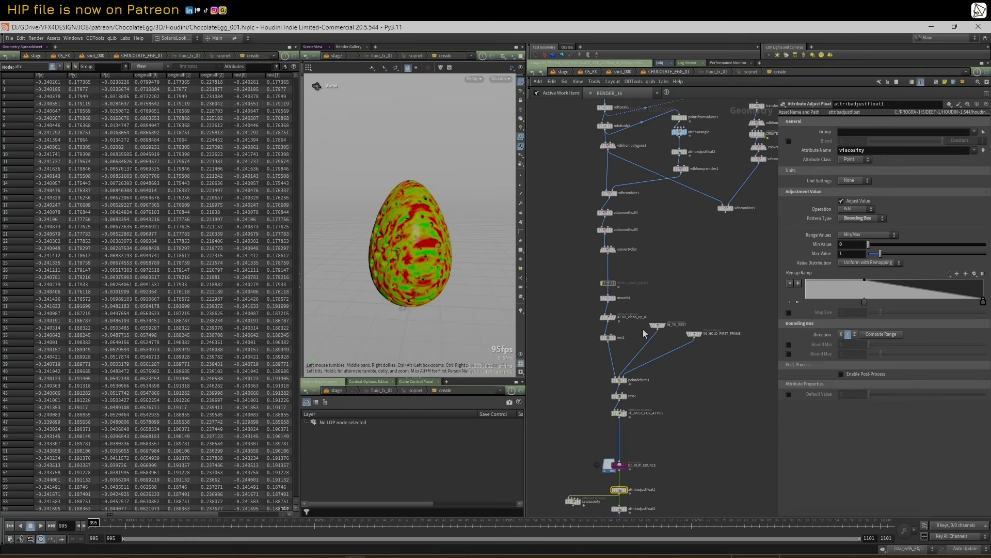
middle_drag(692, 399, 725, 224)
scroll(636, 215, down, 1)
scroll(649, 339, up, 3)
scroll(725, 227, up, 1)
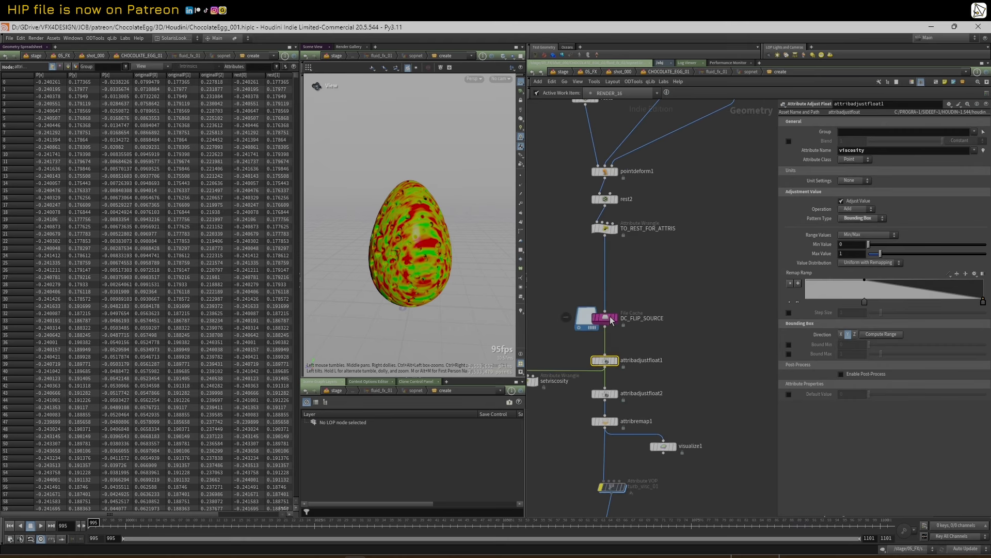
- Display attribdelete1, which removes the originalP and rest point attributes, and inspect its node information
middle_drag(625, 465, 633, 295)
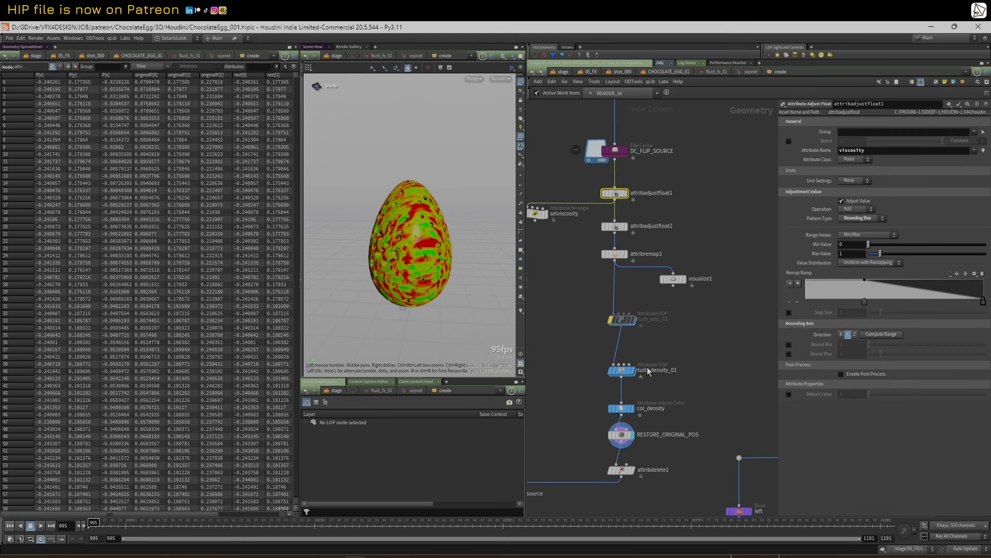
click(633, 471)
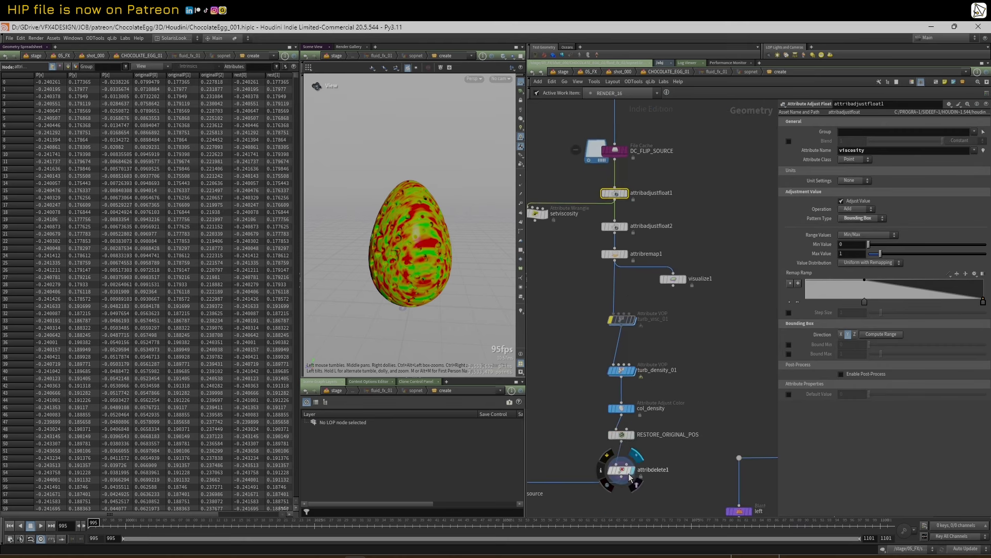
click(625, 474)
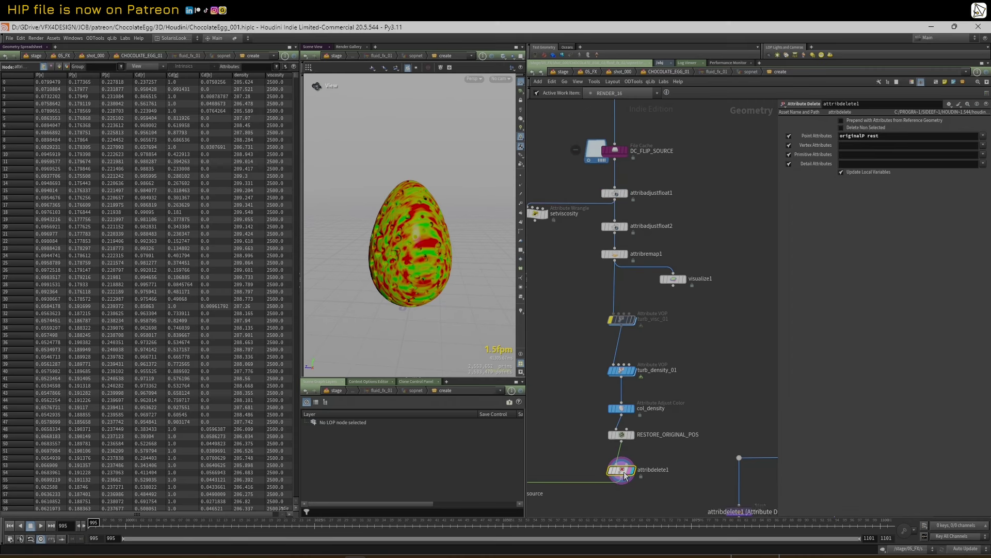
middle_click(625, 475)
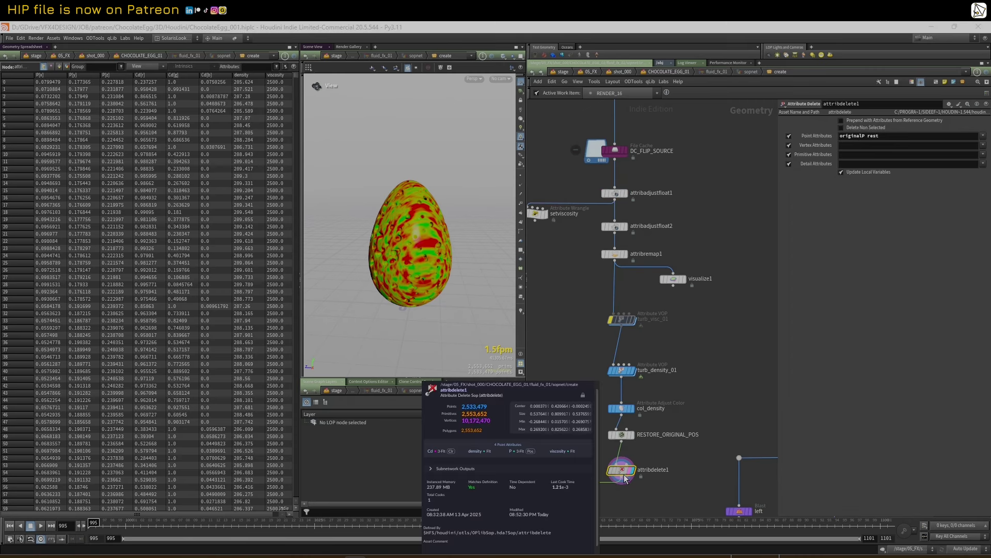
- Display the fliptank FLIP container and examine its full bounding domain and settings
scroll(625, 475, down, 3)
middle_drag(576, 448, 661, 285)
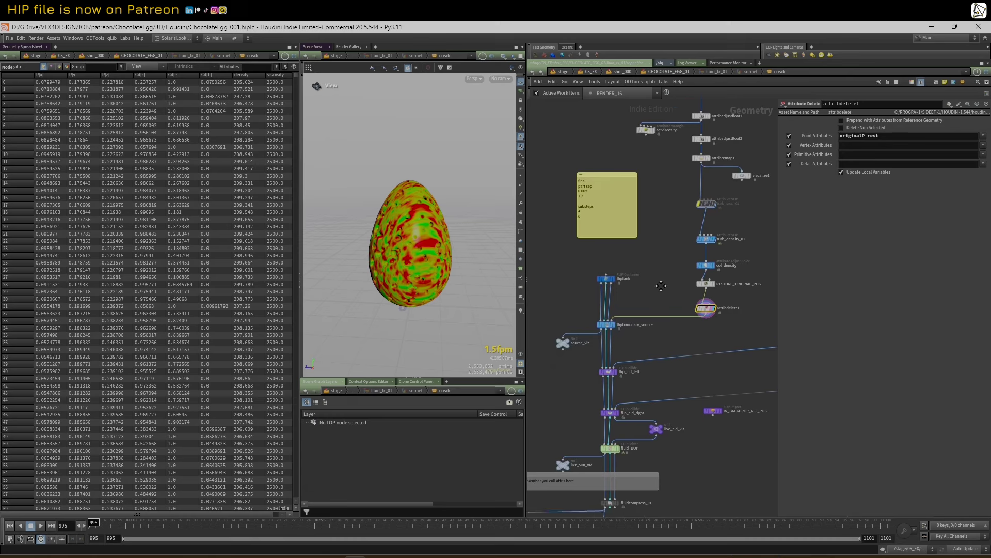
click(613, 279)
click(616, 283)
click(607, 279)
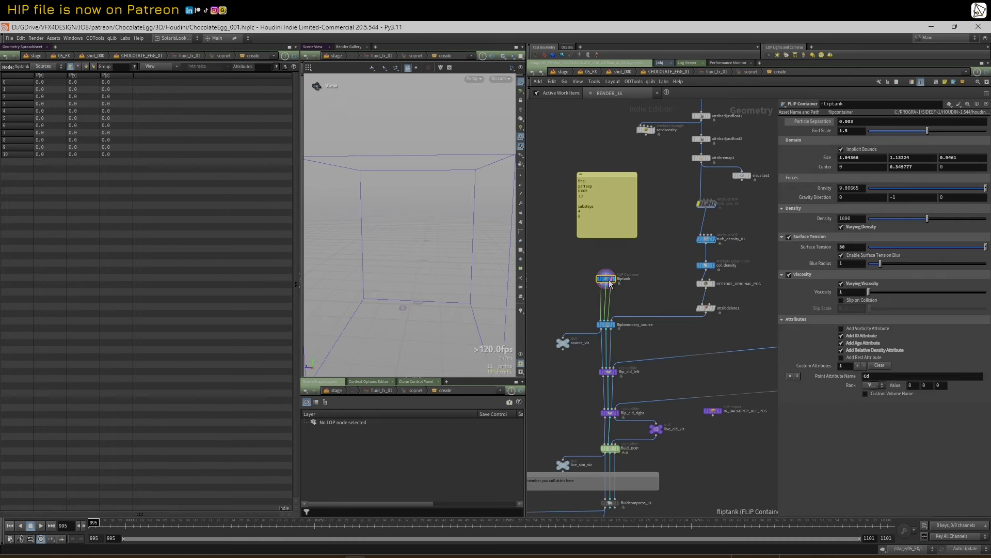
scroll(609, 280, down, 2)
scroll(405, 215, down, 5)
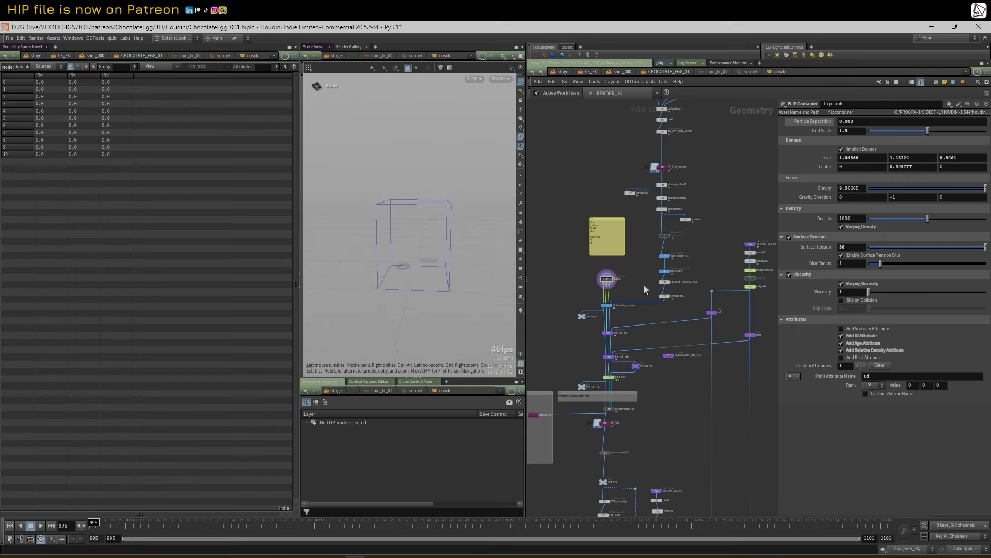
middle_drag(645, 290, 645, 255)
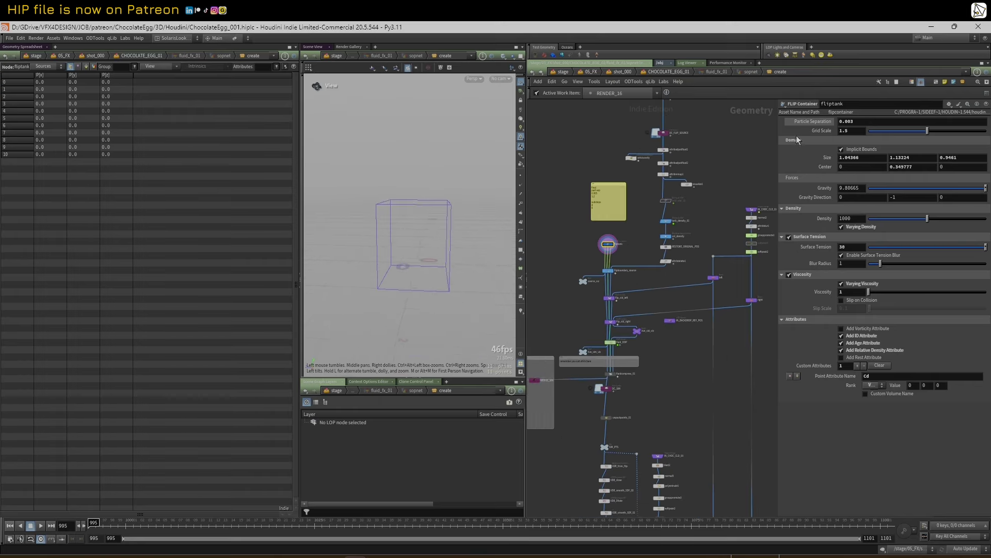
- Update the sticky note above fliptank to a particle separation of 0.003 and a second value of 1.5
click(822, 123)
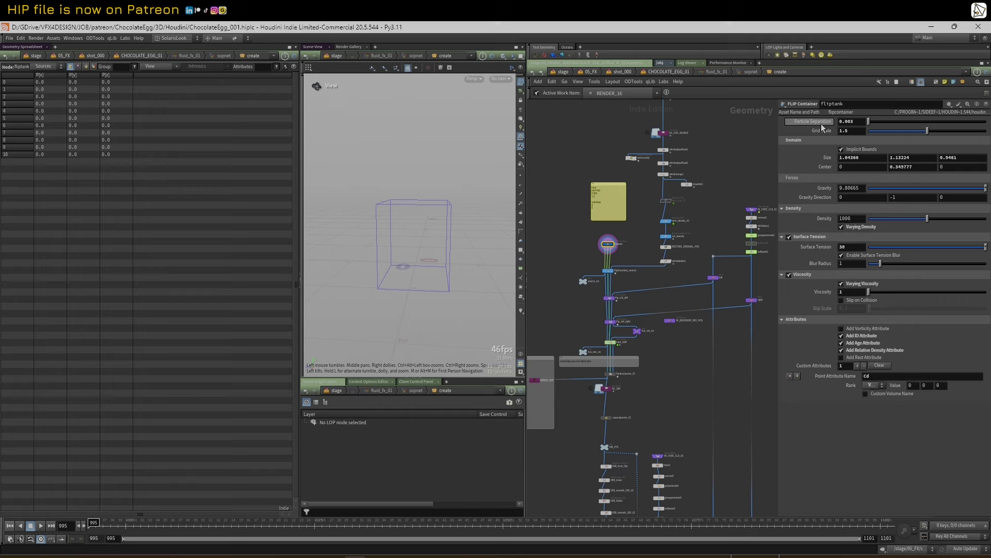
scroll(571, 243, up, 3)
scroll(607, 160, up, 3)
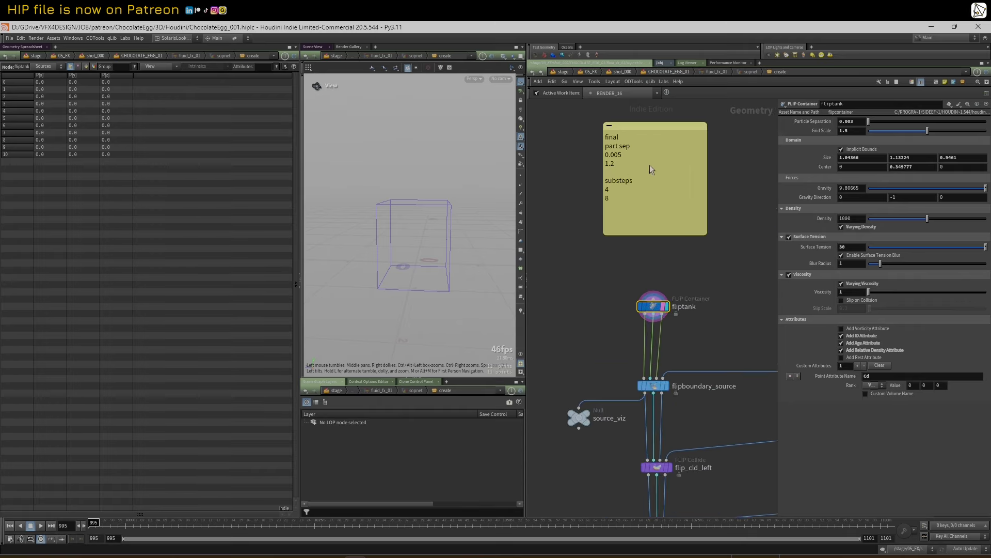
click(854, 122)
double_click(627, 156)
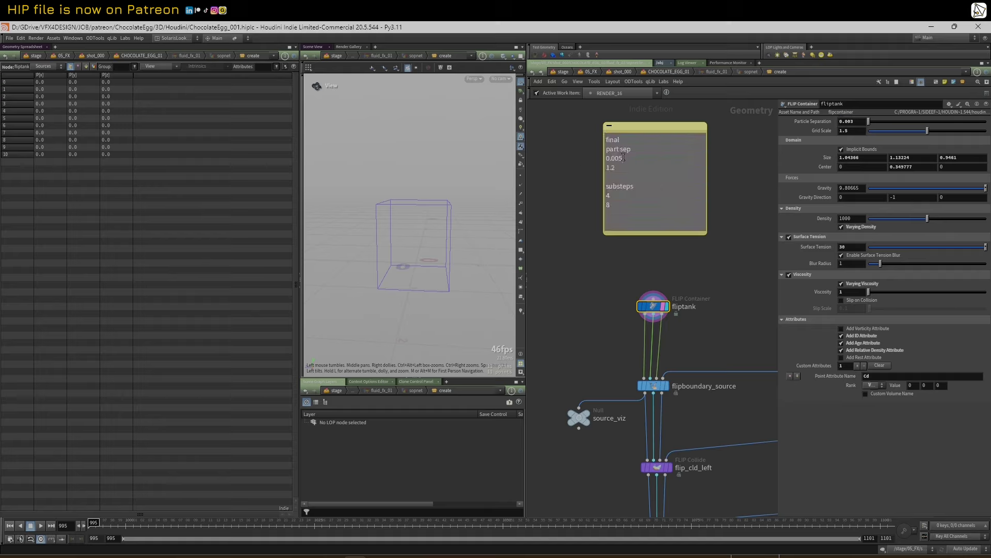
drag(622, 158, 606, 159)
text(0.003)
- Select flipboundary_source and examine its full Activation expression, which references the fluid_DOP start frame
click(654, 384)
scroll(714, 327, down, 3)
middle_drag(714, 326, 615, 338)
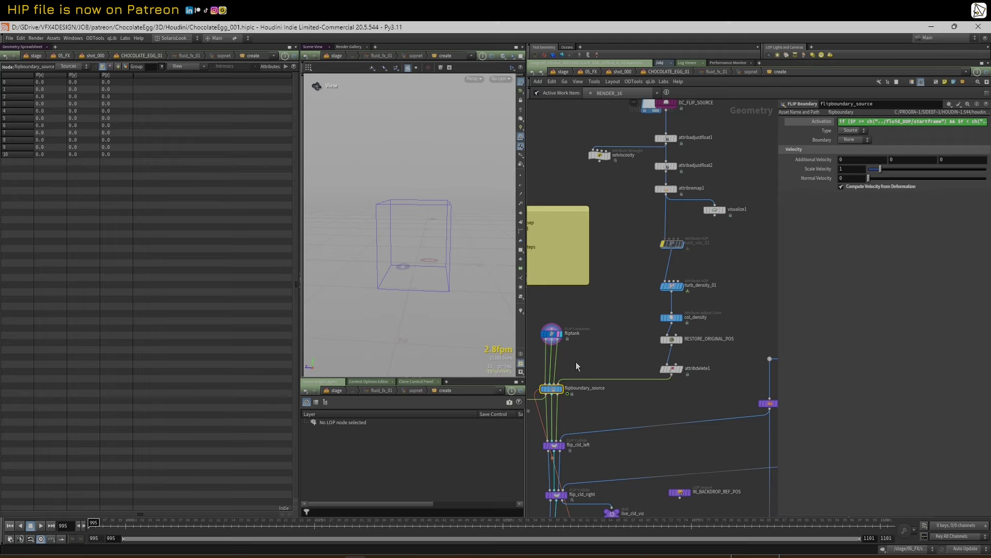
middle_drag(576, 366, 611, 344)
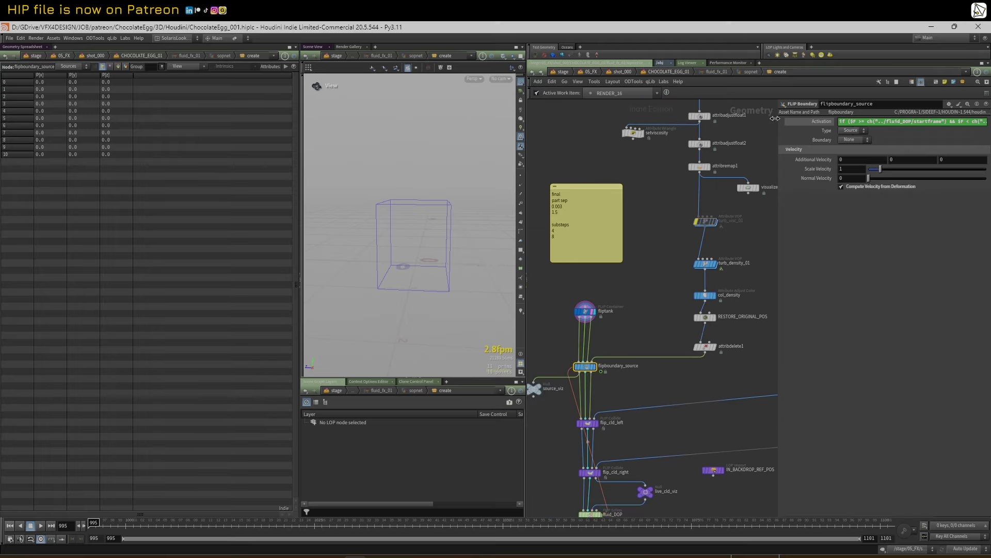
drag(775, 118, 609, 126)
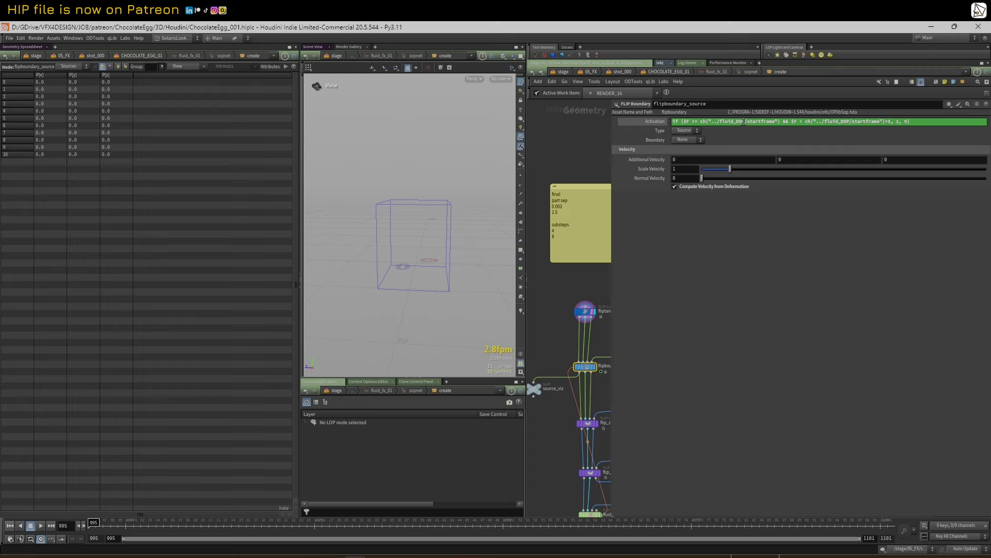
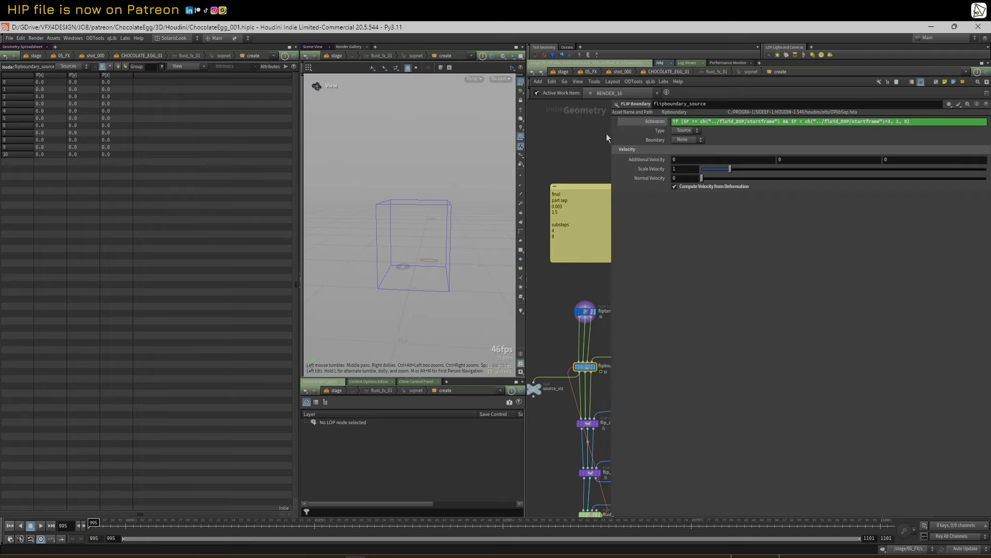
drag(611, 134, 726, 140)
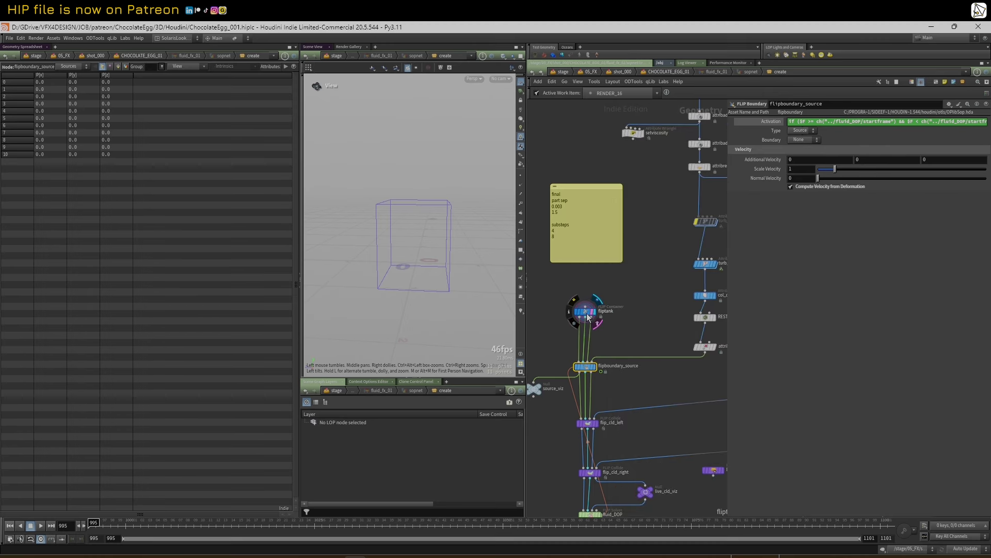
- Check the fliptank settings, then select the fluid_DOP solver and examine its Start Frame expression and substep settings
click(586, 311)
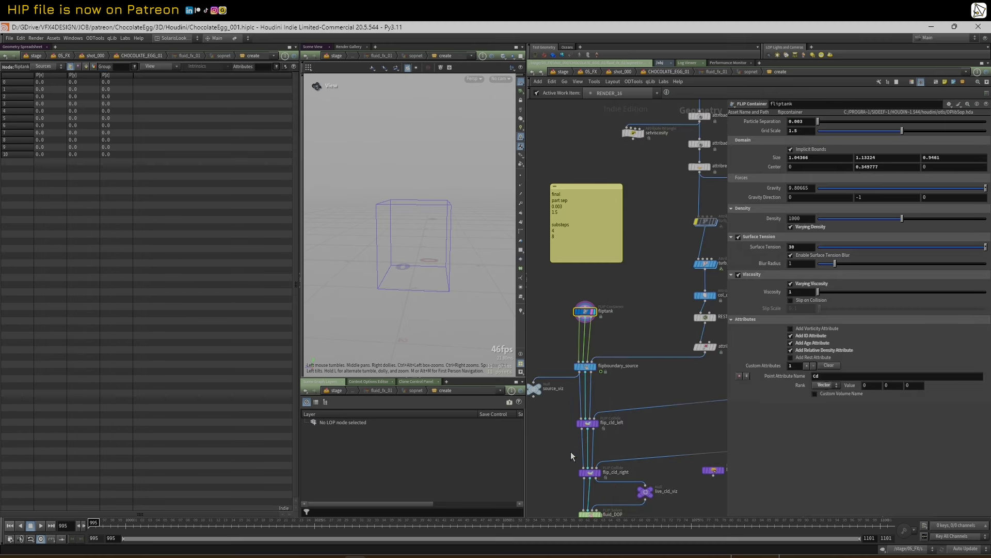
middle_drag(566, 435, 568, 387)
scroll(576, 439, up, 1)
click(599, 476)
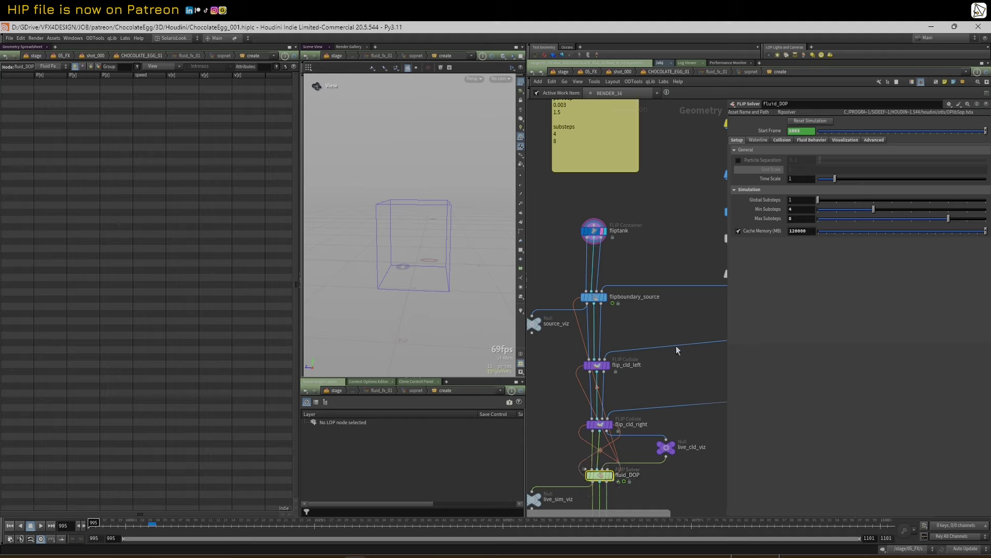
click(761, 132)
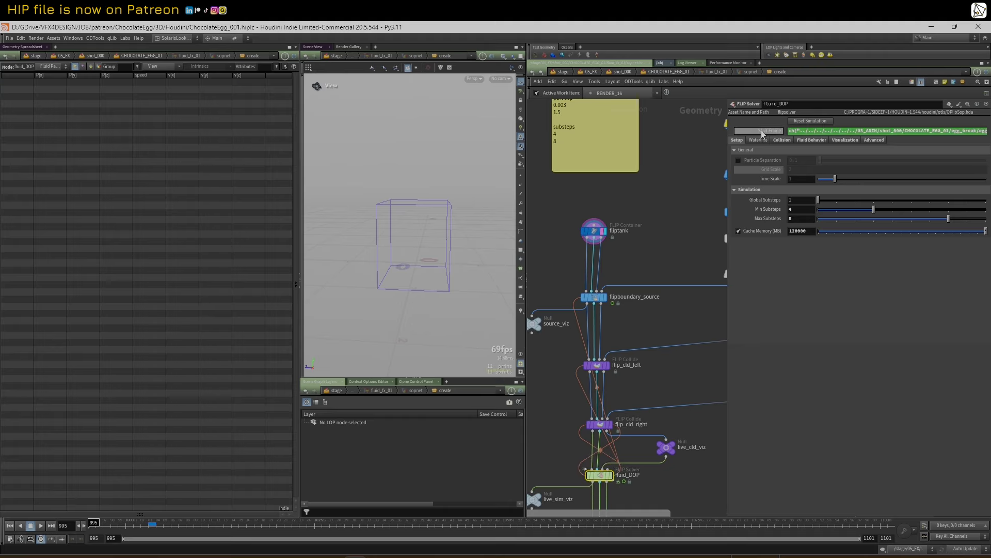
drag(726, 130, 581, 142)
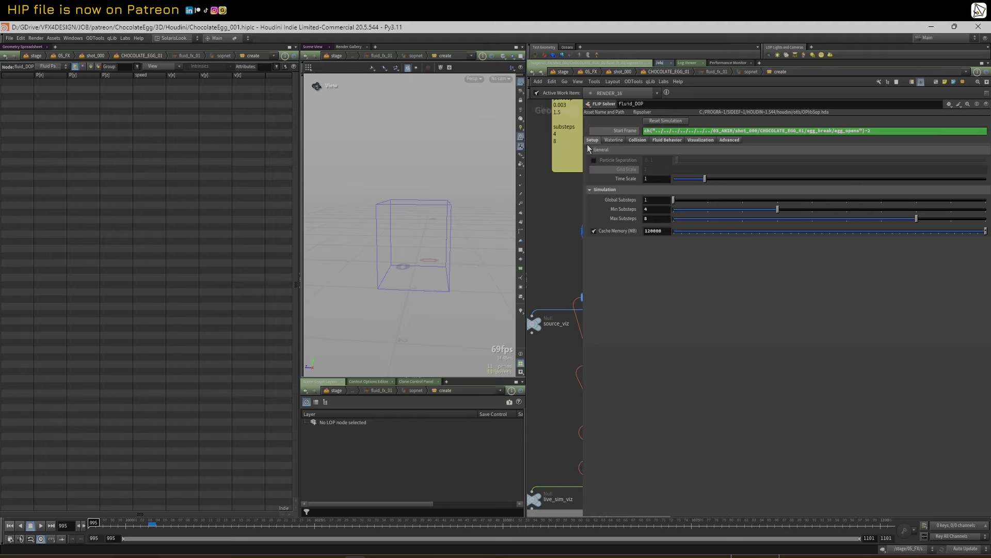
click(633, 131)
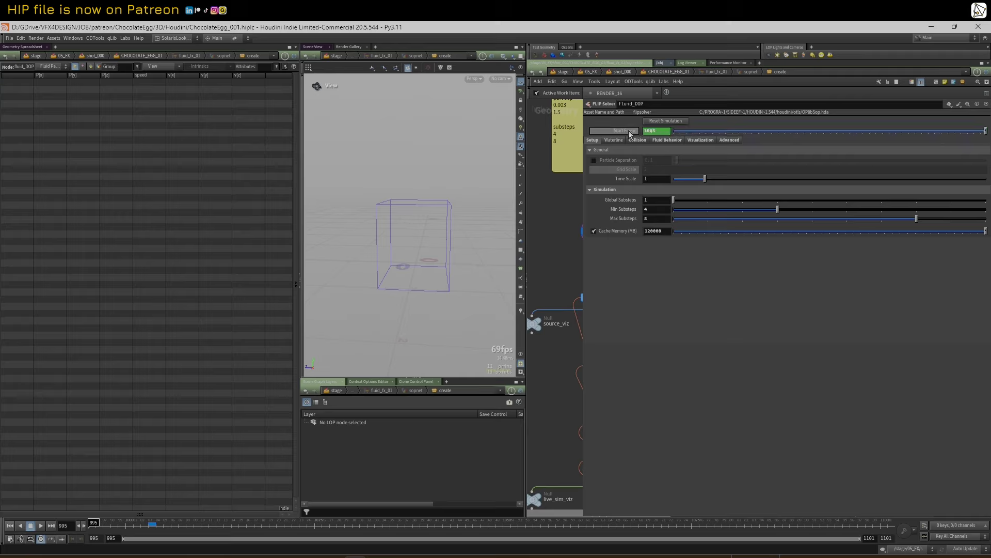
click(634, 131)
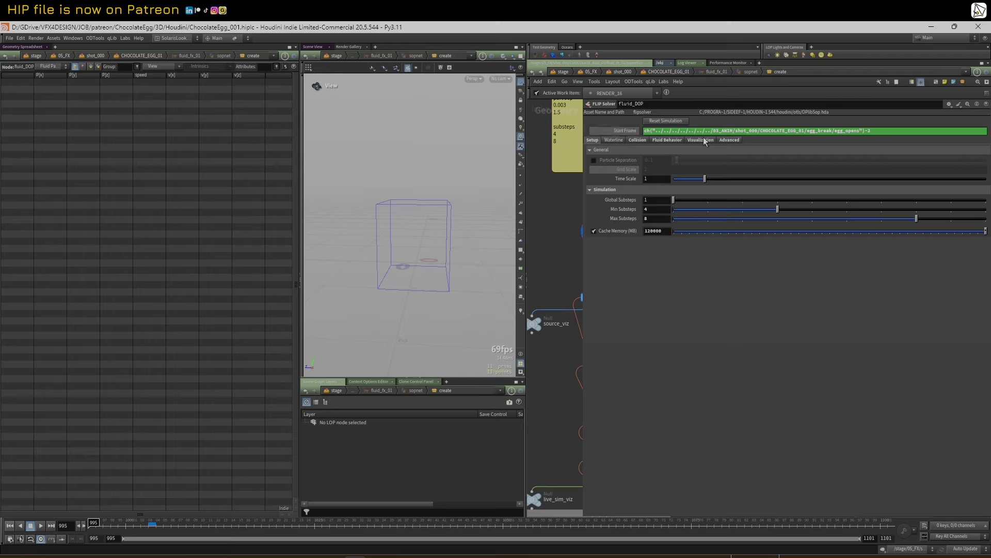
click(618, 132)
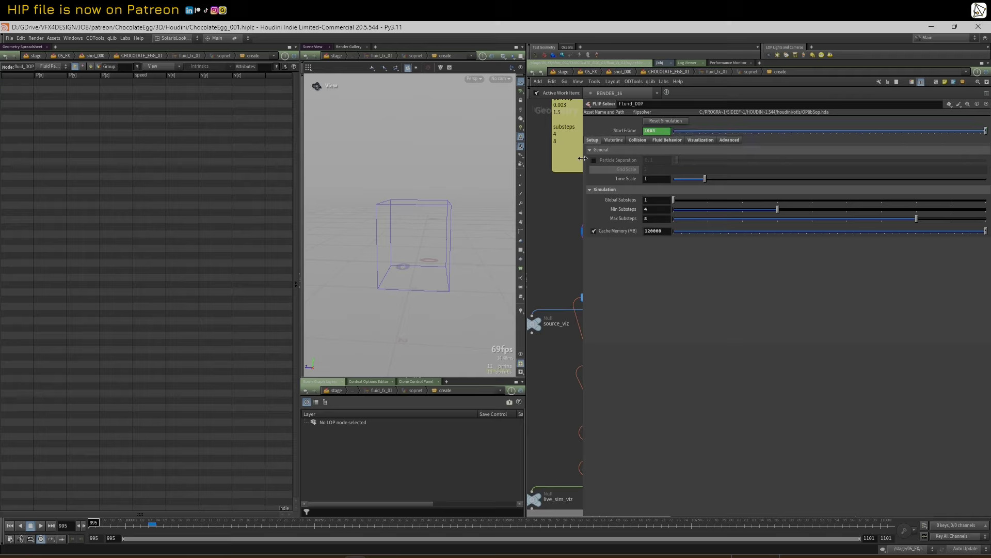
drag(583, 175, 710, 188)
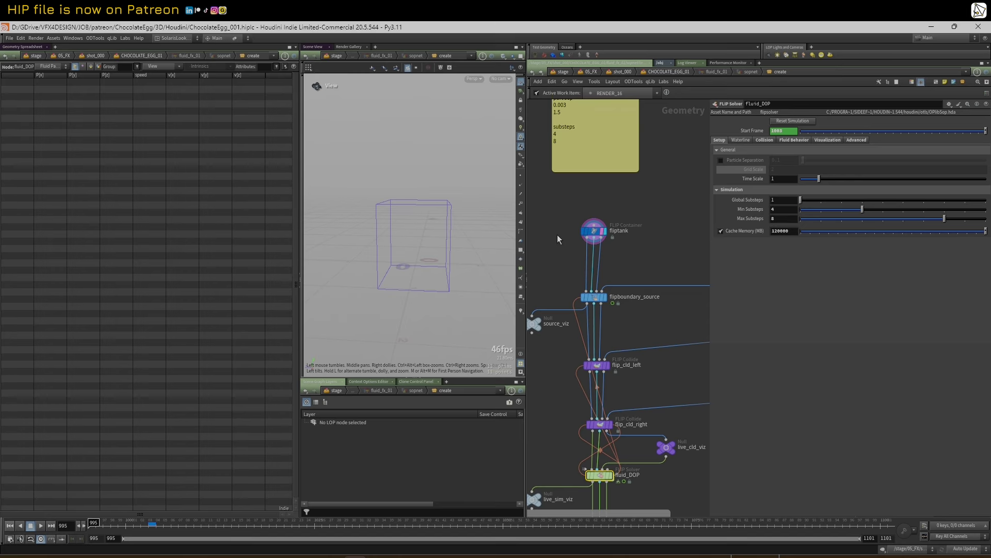
- Review the fliptank container parameters again and show the velocity settings of flipboundary_source
click(595, 230)
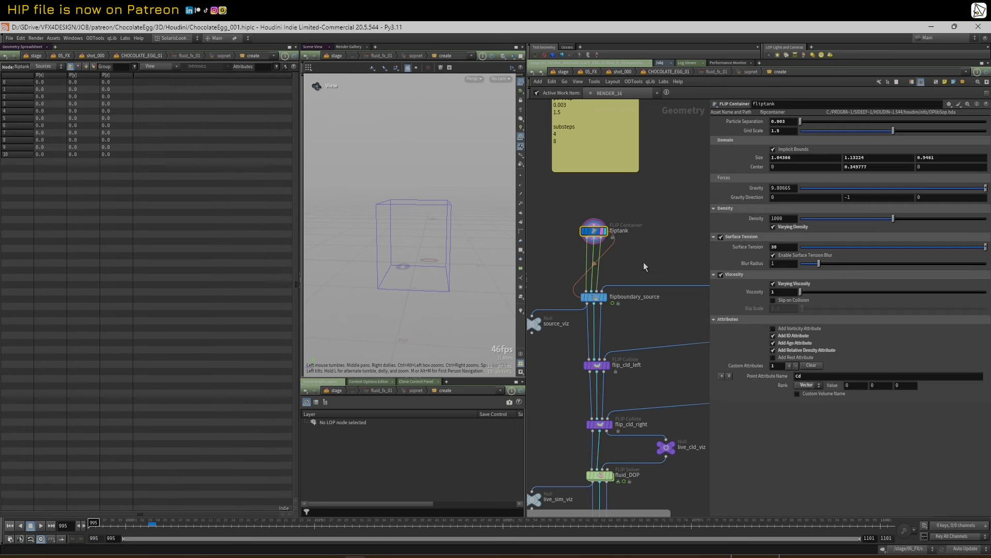
click(593, 297)
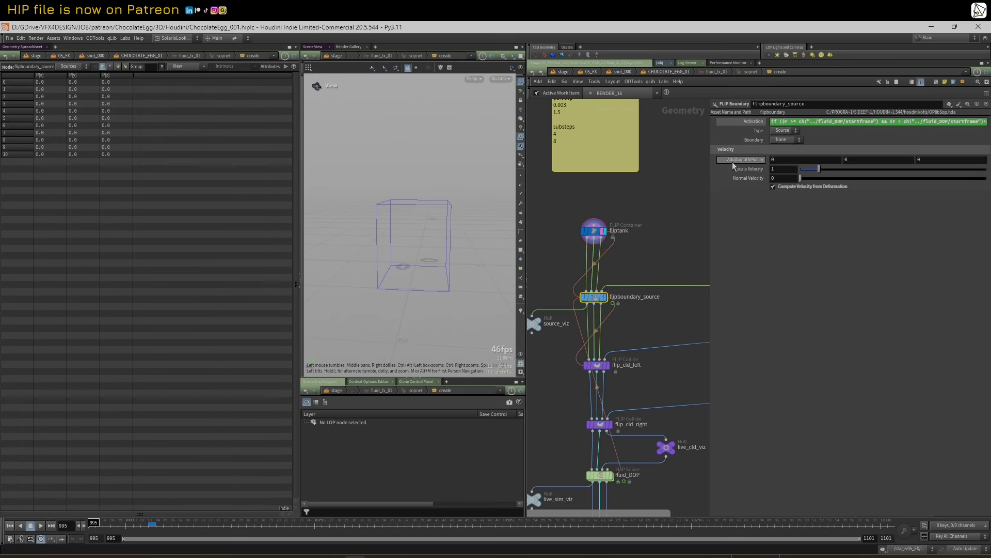
- Recheck the full Activation expression of flipboundary_source and set the fliptank particle separation to 0.02
drag(711, 156, 622, 169)
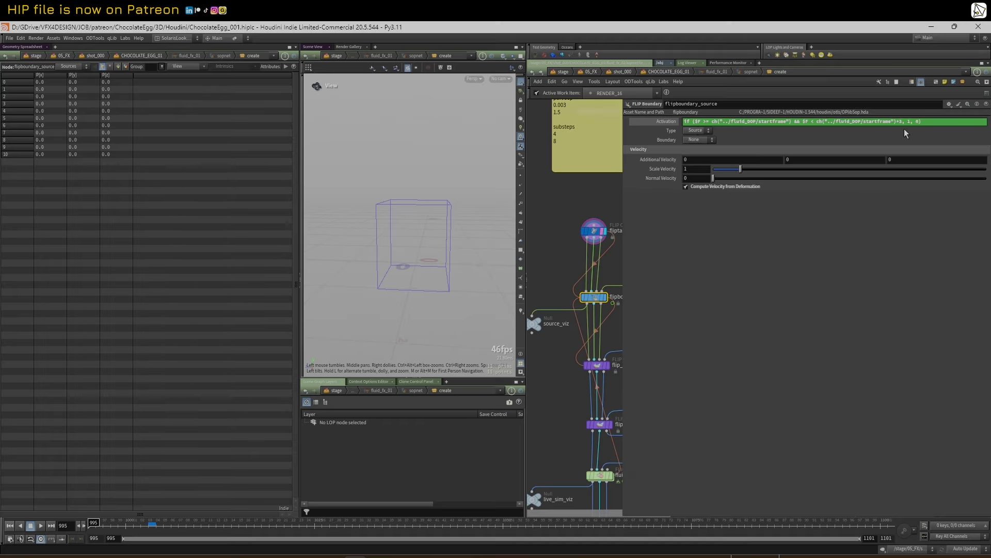
drag(621, 193, 757, 206)
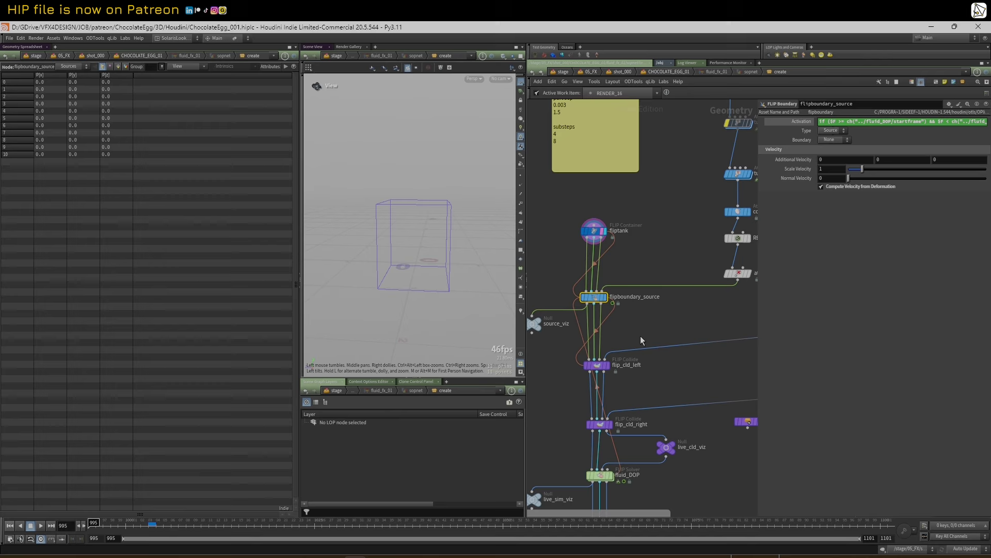
middle_drag(640, 336, 669, 289)
click(623, 184)
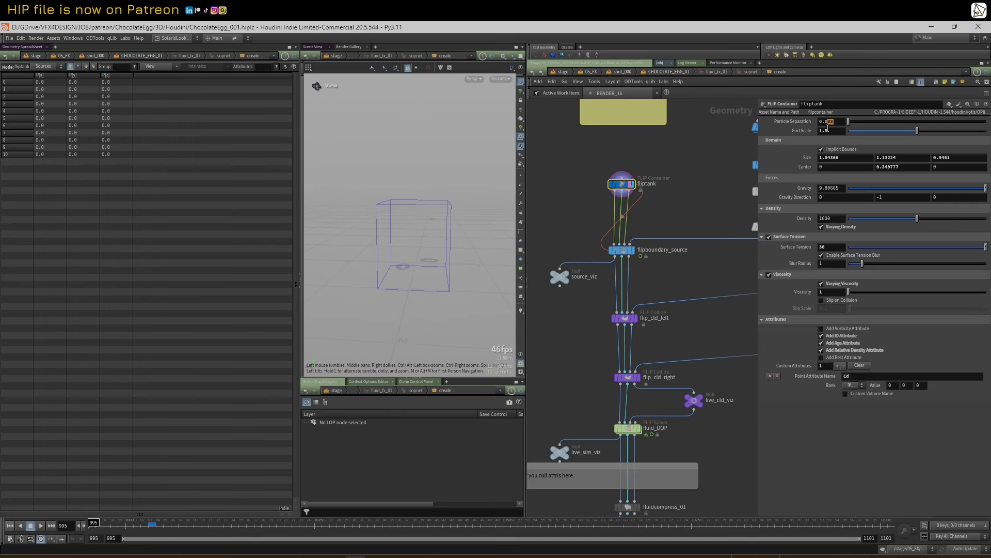
text(2)
click(699, 190)
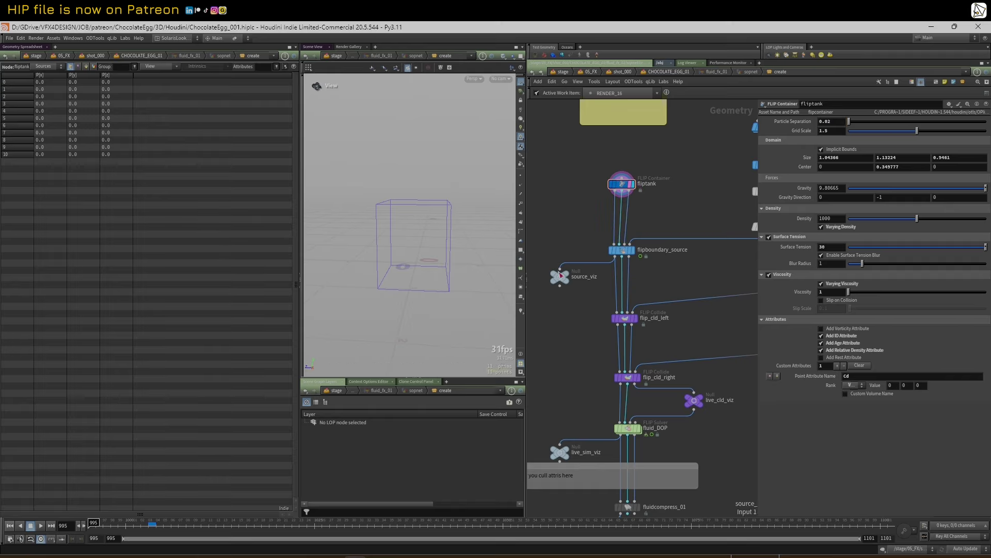
- Display live_sim_viz and run the low-resolution simulation from frame 995 to about frame 1006
click(567, 456)
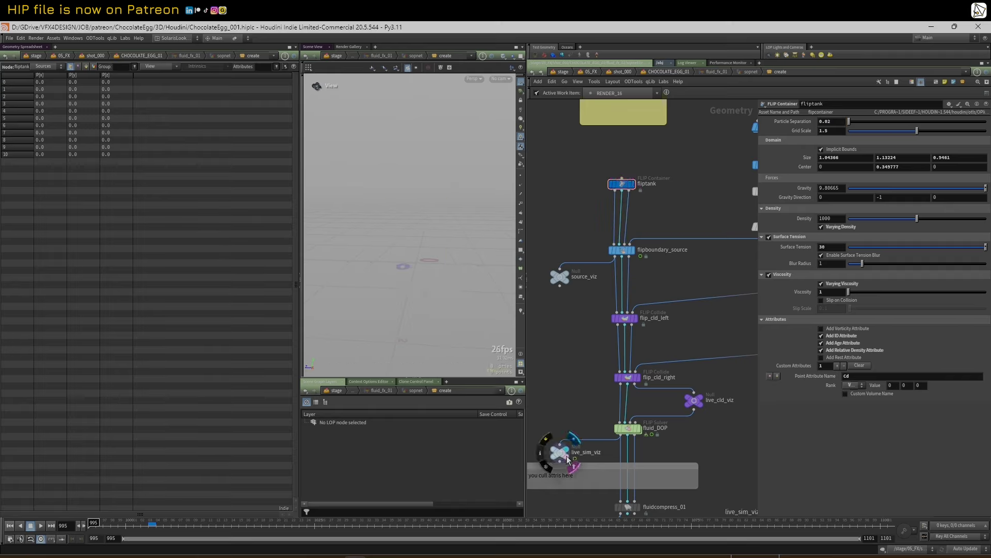
key(Up)
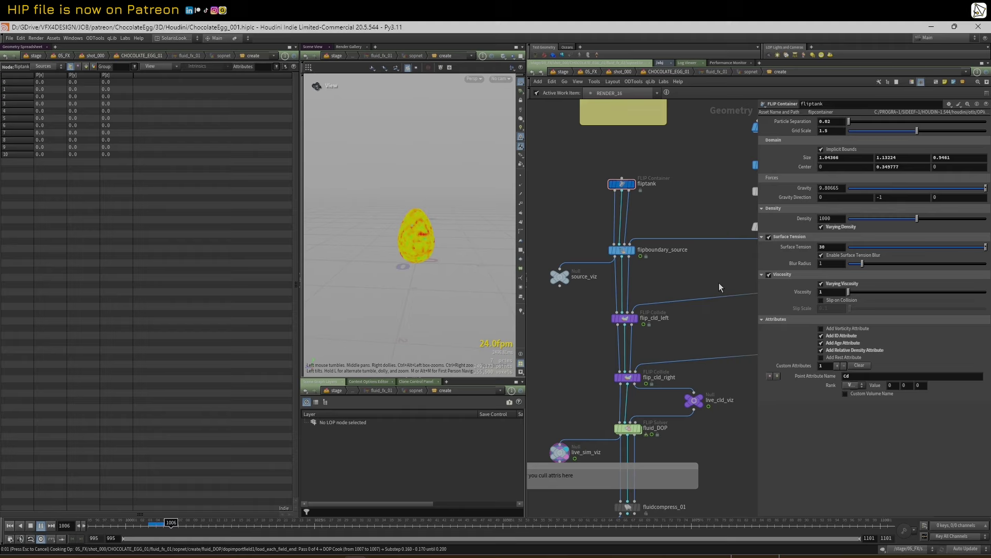
key(Escape)
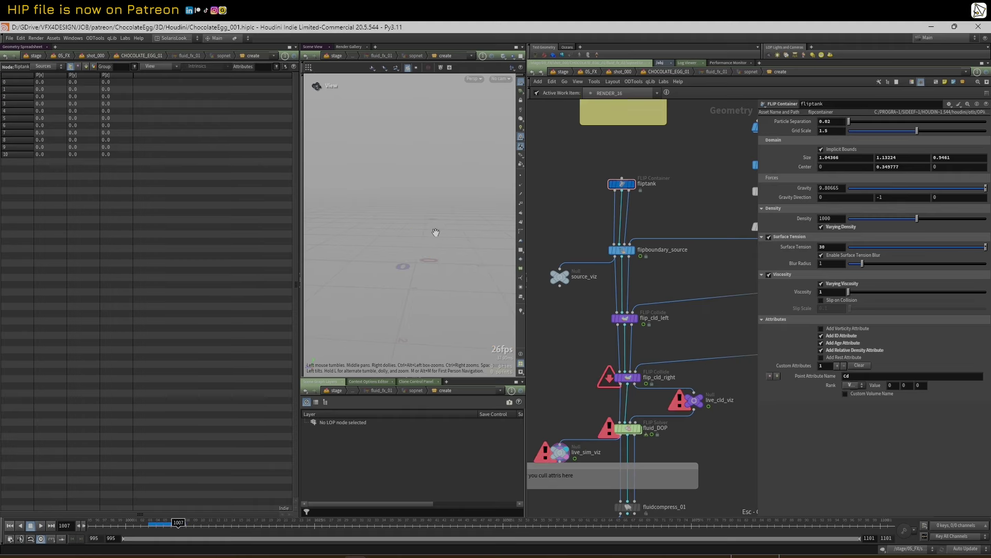
key(Left)
- Examine the collider chain by displaying IN_CHOC_CLD_02, normal2, attribblur1 and softpeak2 one after another
drag(758, 259, 882, 266)
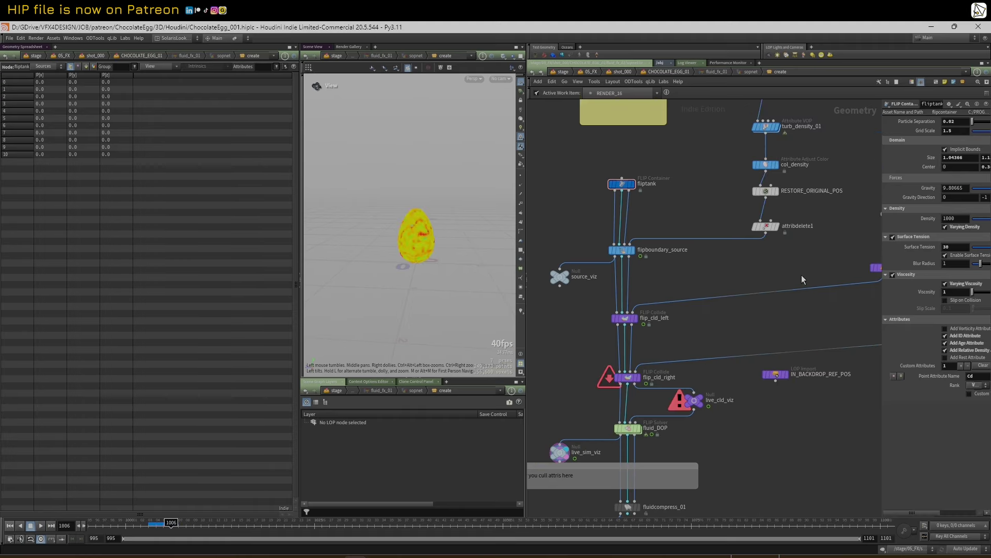
middle_drag(770, 282, 599, 335)
scroll(628, 312, down, 3)
scroll(681, 261, up, 4)
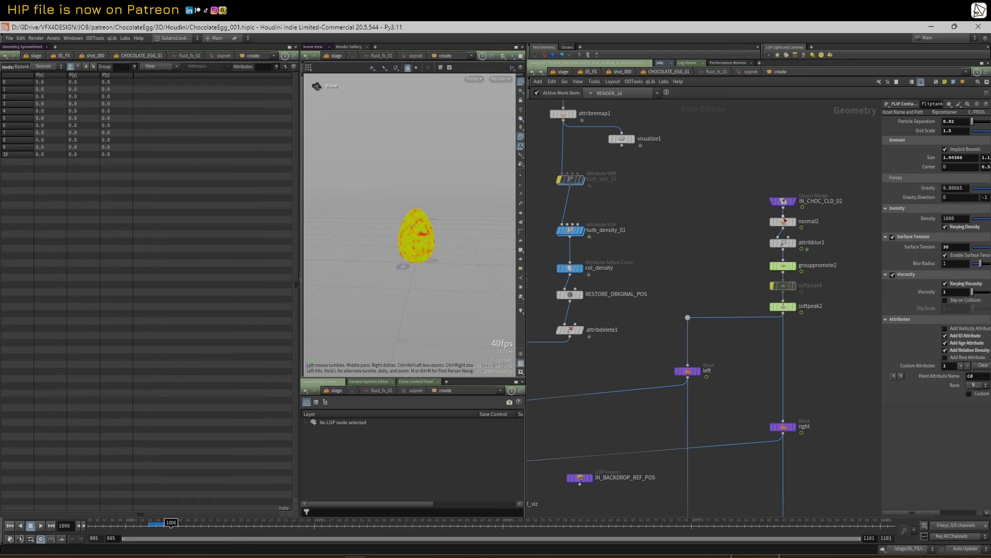
click(796, 203)
scroll(812, 239, up, 2)
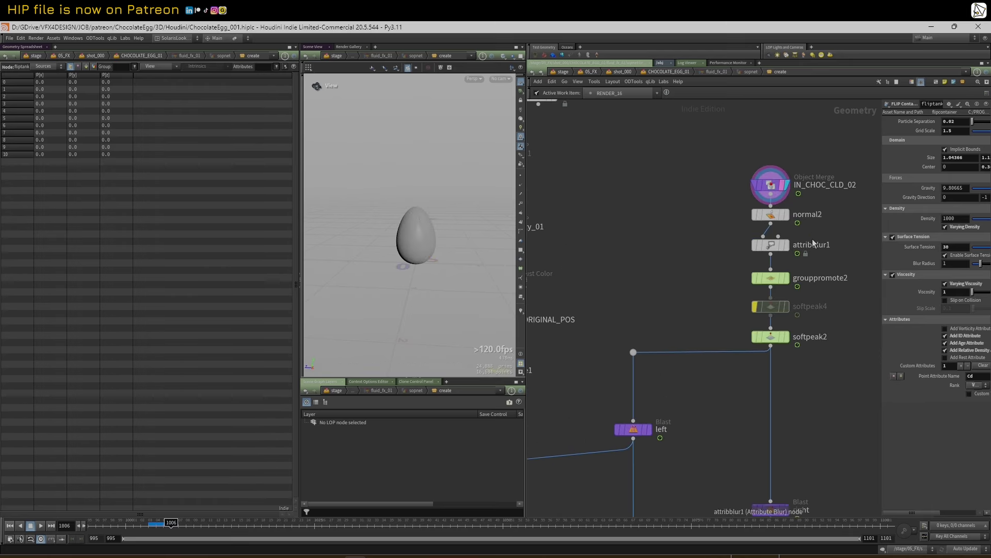
click(783, 217)
click(785, 246)
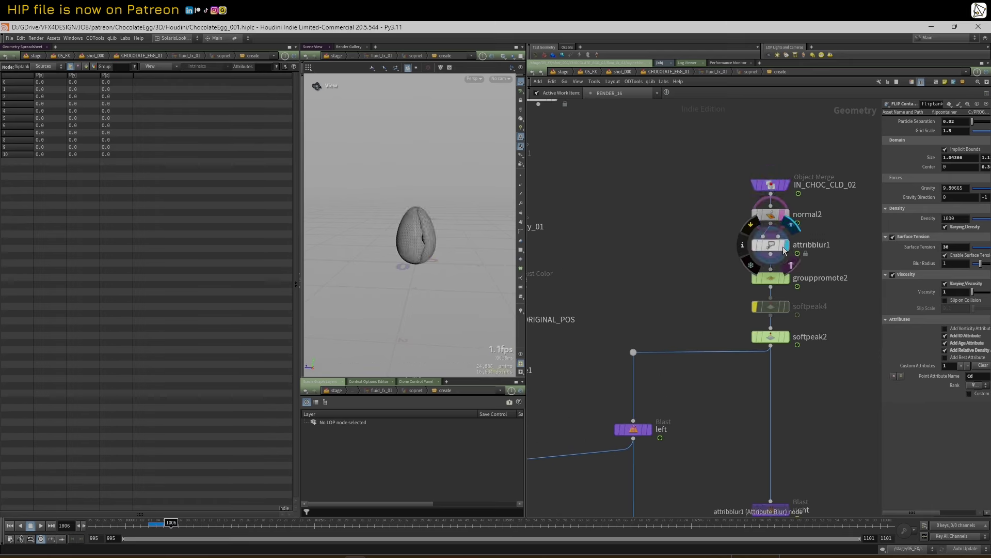
click(785, 337)
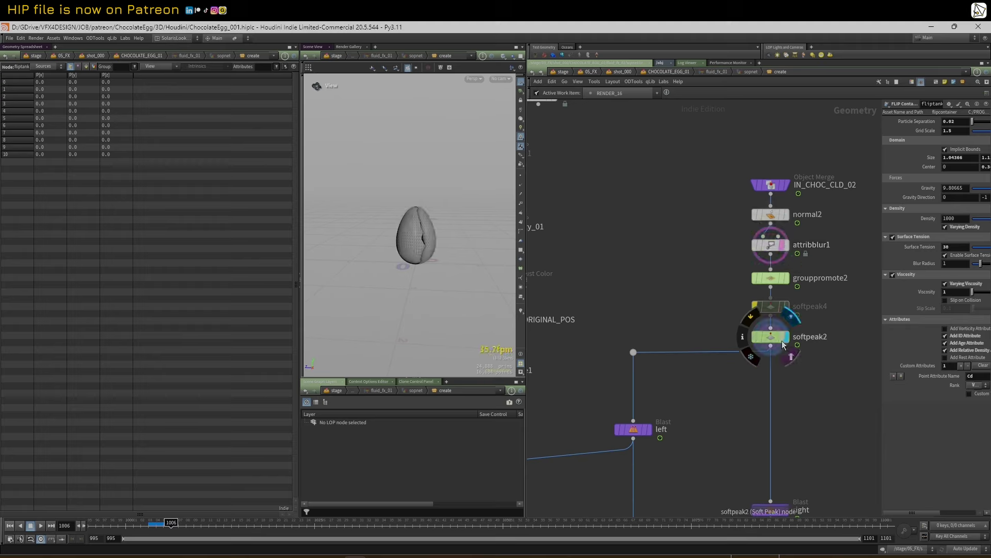
mouse_move(467, 221)
mouse_down()
mouse_move(449, 228)
mouse_move(458, 230)
mouse_up()
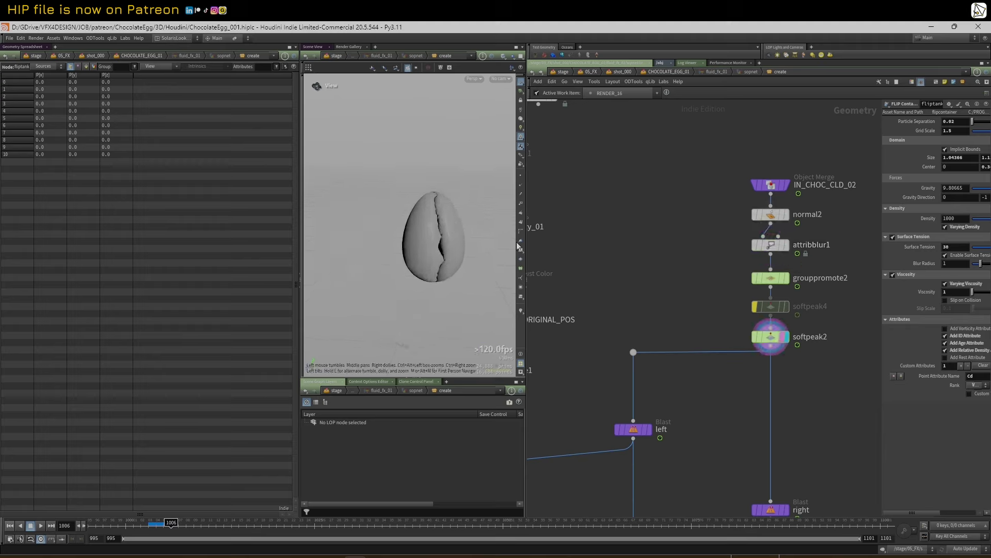
- Display the left and right blast nodes in turn to inspect each half of the egg collider
scroll(668, 353, down, 5)
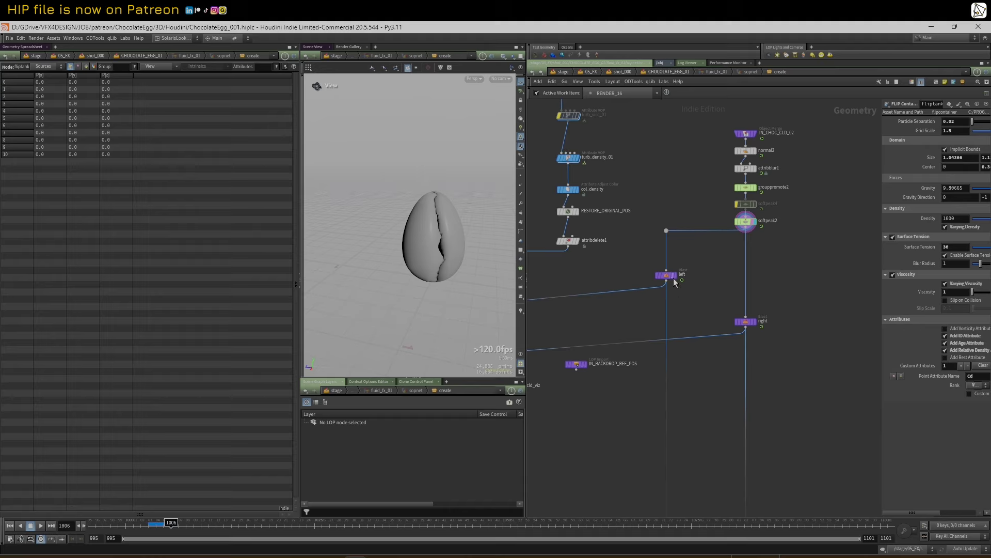
click(674, 275)
mouse_move(386, 199)
mouse_down()
mouse_move(349, 198)
mouse_move(392, 211)
mouse_up()
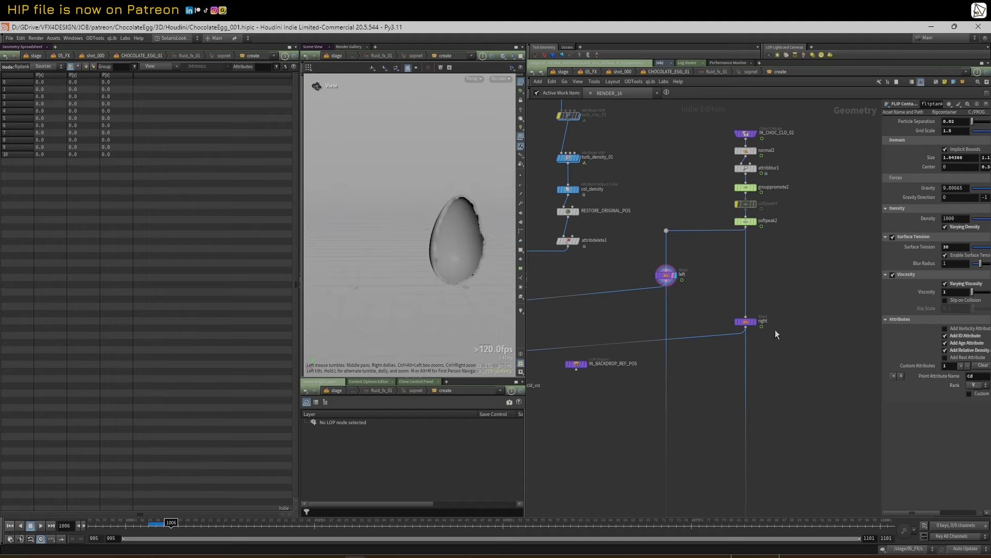
click(754, 322)
drag(447, 248, 499, 247)
- Display live_cld_viz to inspect the collision surface, and show the parameters of flip_cld_right
middle_drag(603, 357, 736, 305)
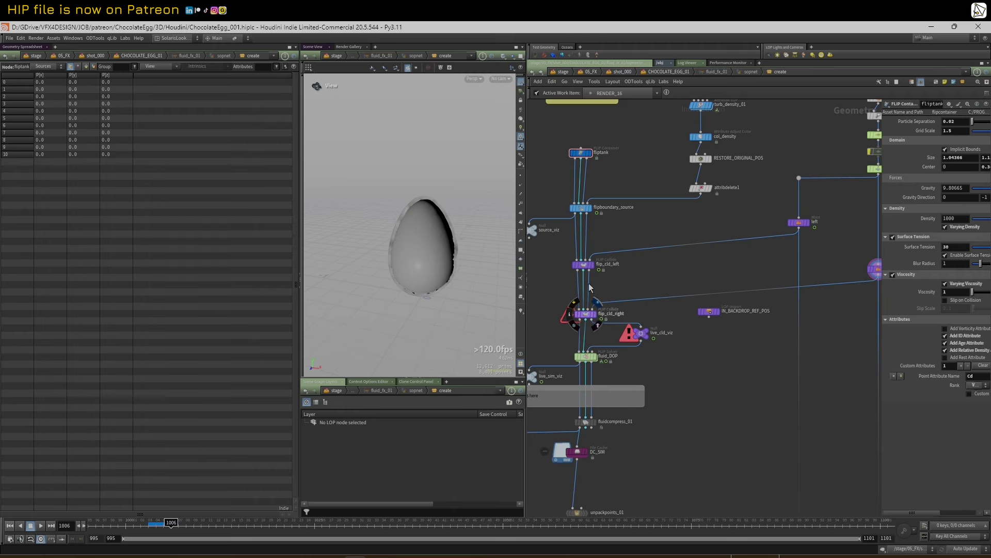
scroll(556, 335, up, 2)
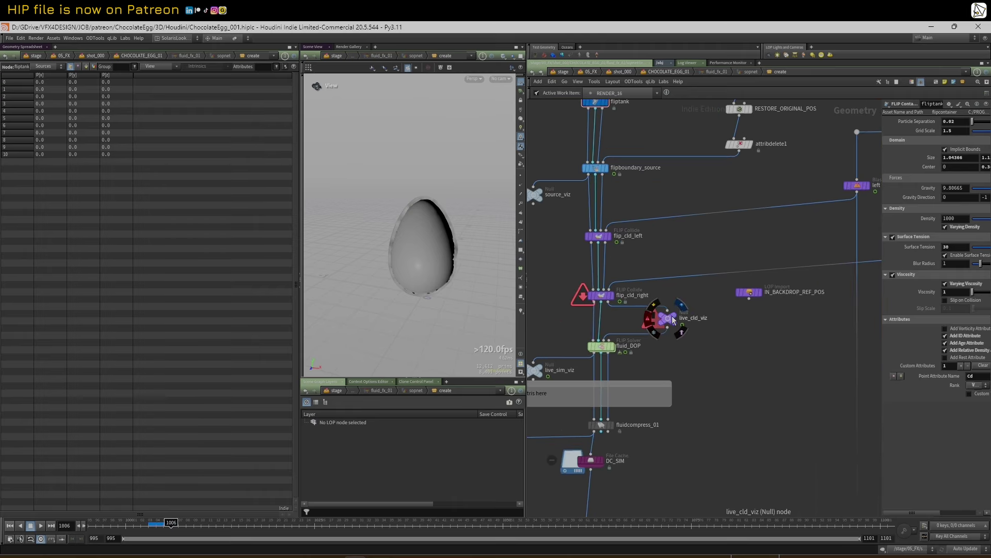
click(673, 321)
drag(468, 248, 424, 228)
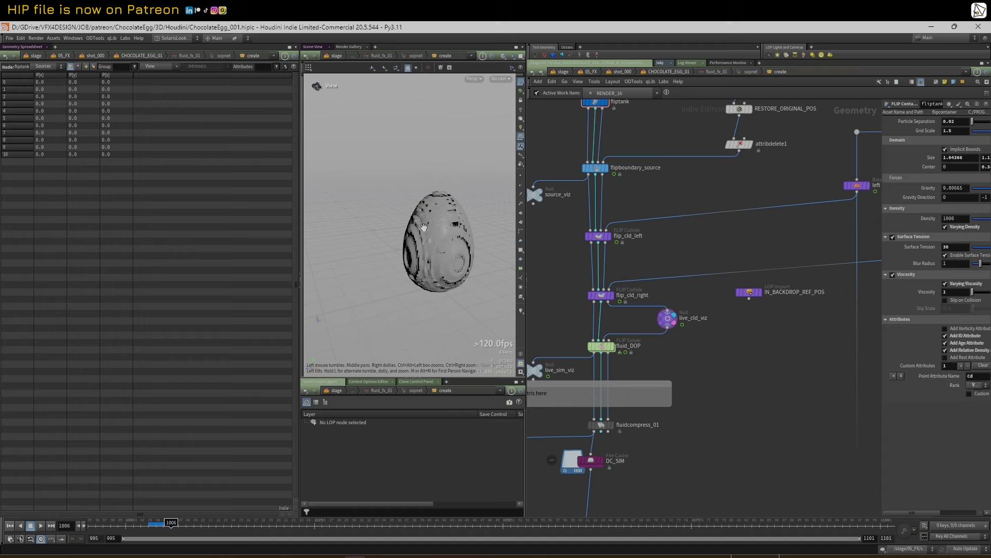
click(601, 294)
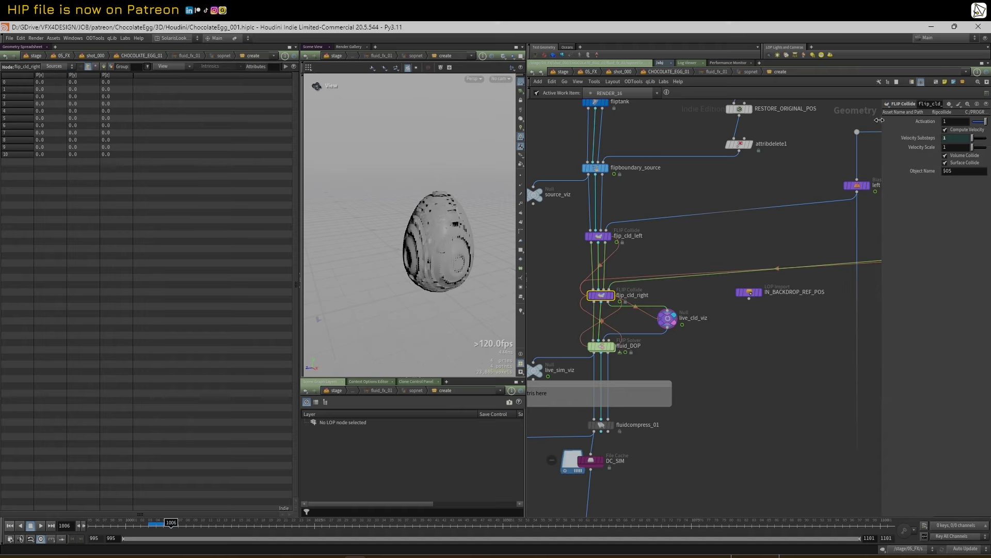
drag(879, 120, 809, 120)
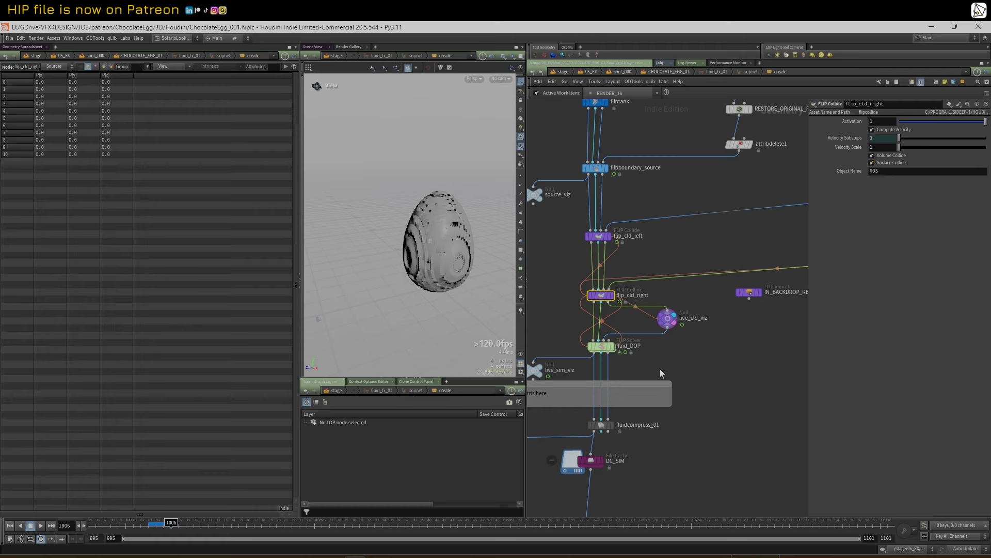
- Display live_sim_viz and run the simulation from the first frame to about frame 1031 to check the fluid
middle_drag(660, 370, 672, 359)
scroll(682, 358, up, 1)
middle_drag(569, 361, 601, 356)
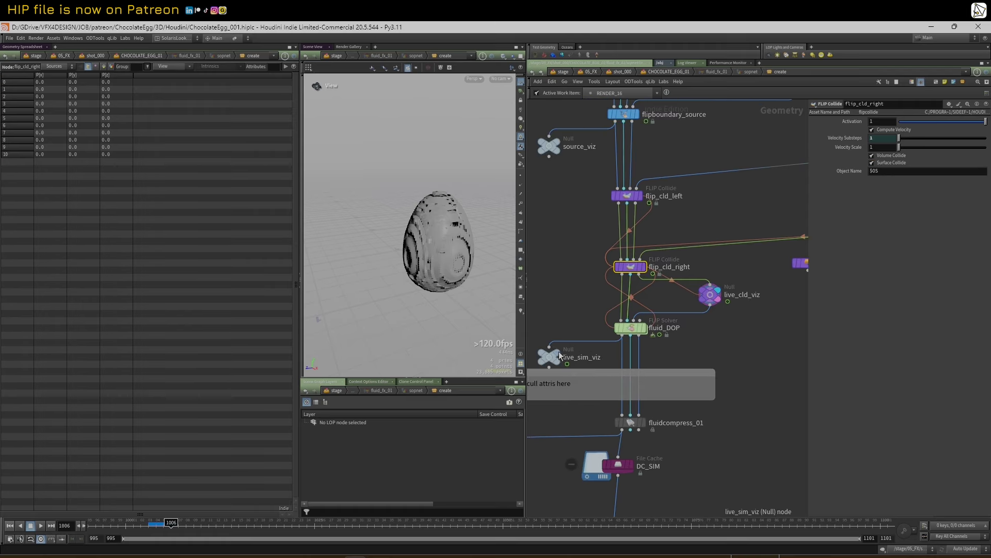
click(558, 353)
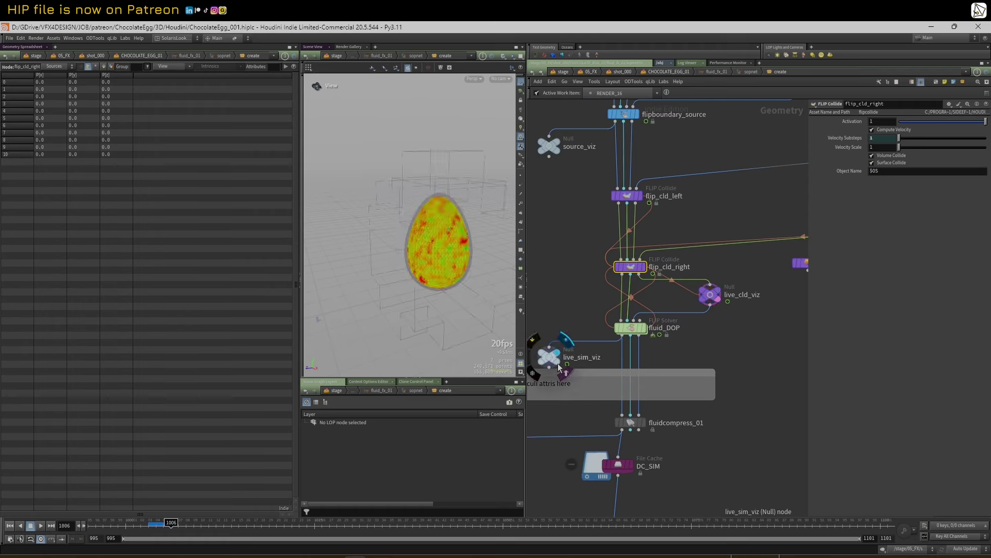
click(10, 525)
click(42, 527)
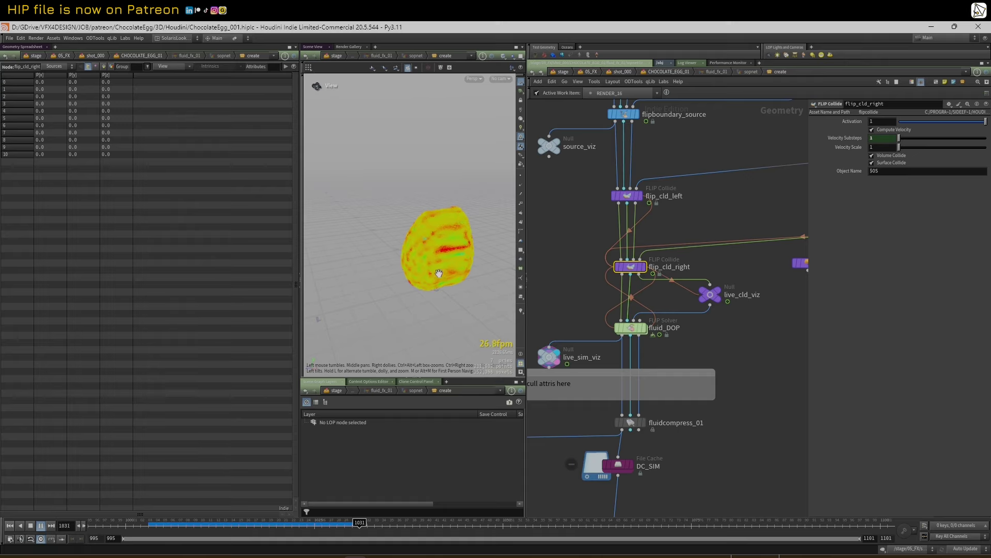
key(Escape)
key(Left)
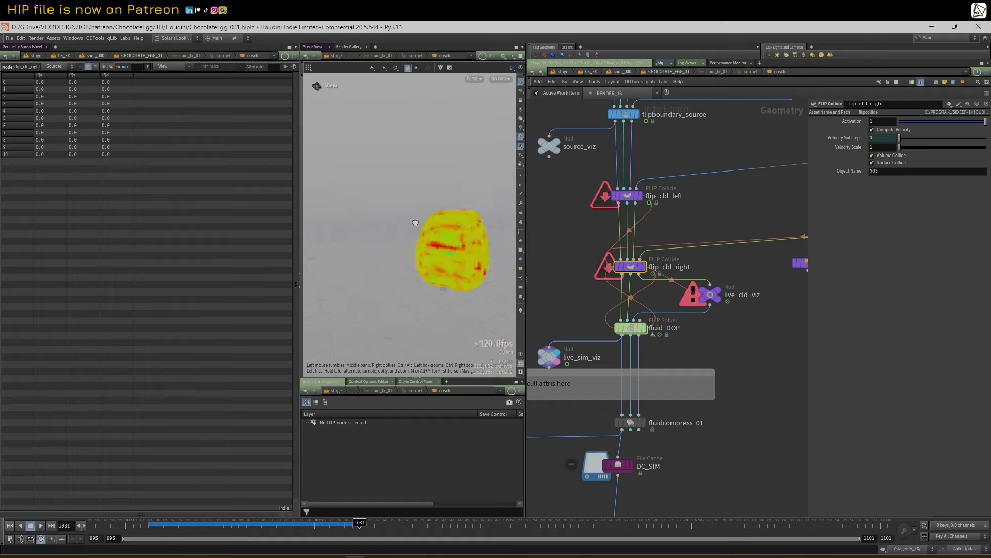
- Show IN_CHOC_CLD_02 as a template over the simulated fluid and return the timeline to frame 995
drag(807, 223, 906, 208)
scroll(857, 215, down, 1)
middle_drag(859, 215, 748, 312)
scroll(803, 264, up, 1)
scroll(802, 262, down, 2)
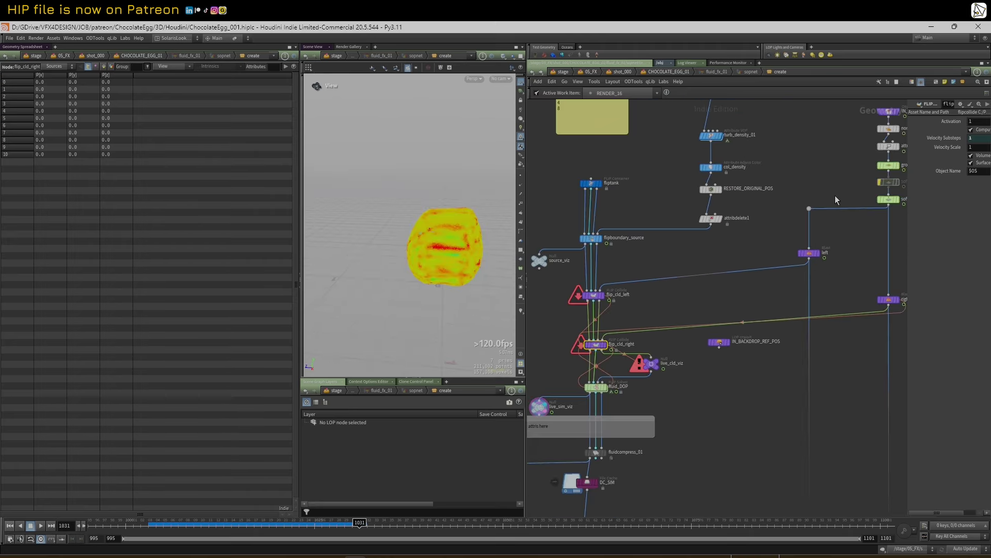
middle_drag(840, 161, 738, 257)
click(777, 207)
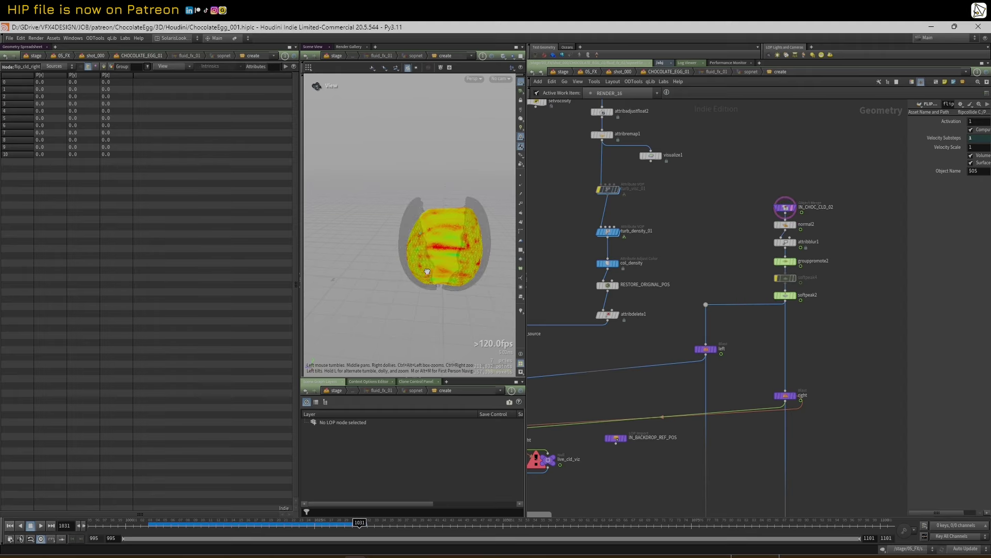
drag(331, 523, 94, 523)
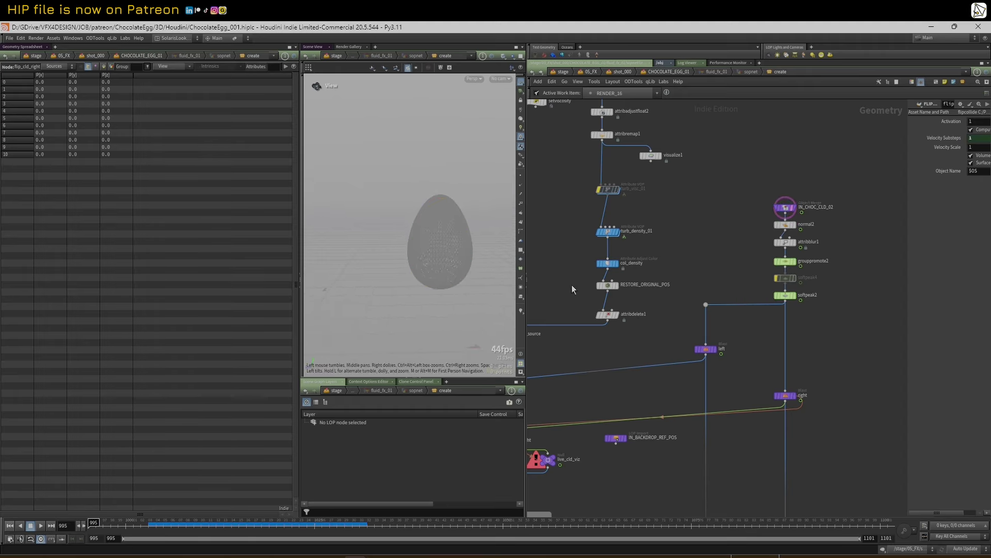
- Go back through the source network and select the DC_FLIP_SOURCE cache to examine its point attributes
scroll(618, 215, down, 3)
middle_drag(597, 218, 648, 308)
scroll(652, 279, up, 3)
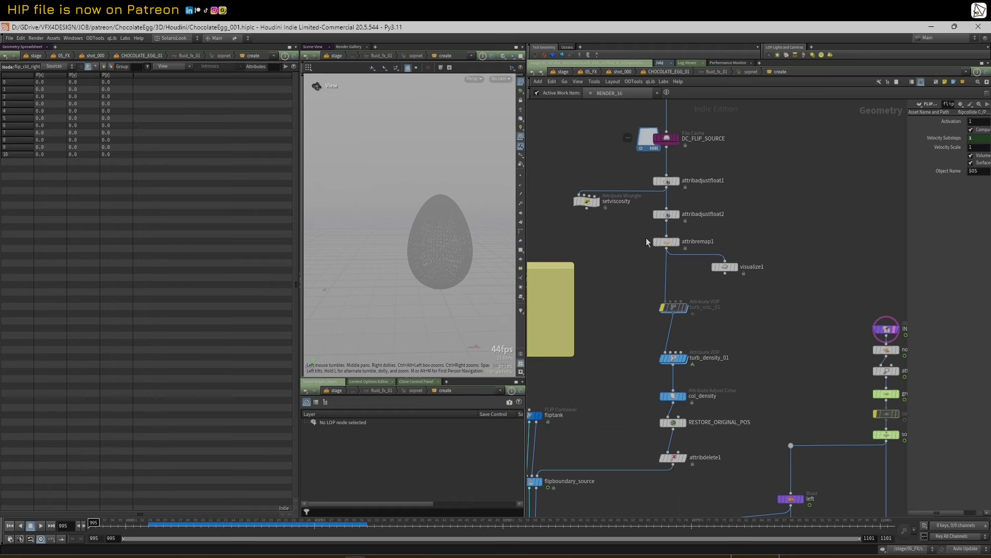
scroll(646, 239, down, 3)
middle_drag(595, 142, 615, 137)
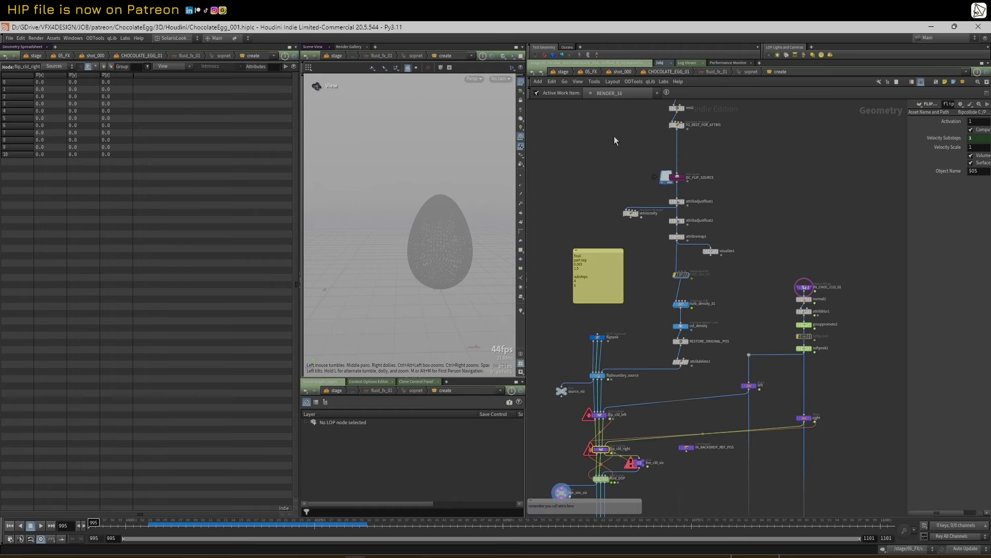
middle_drag(647, 332, 648, 362)
click(679, 207)
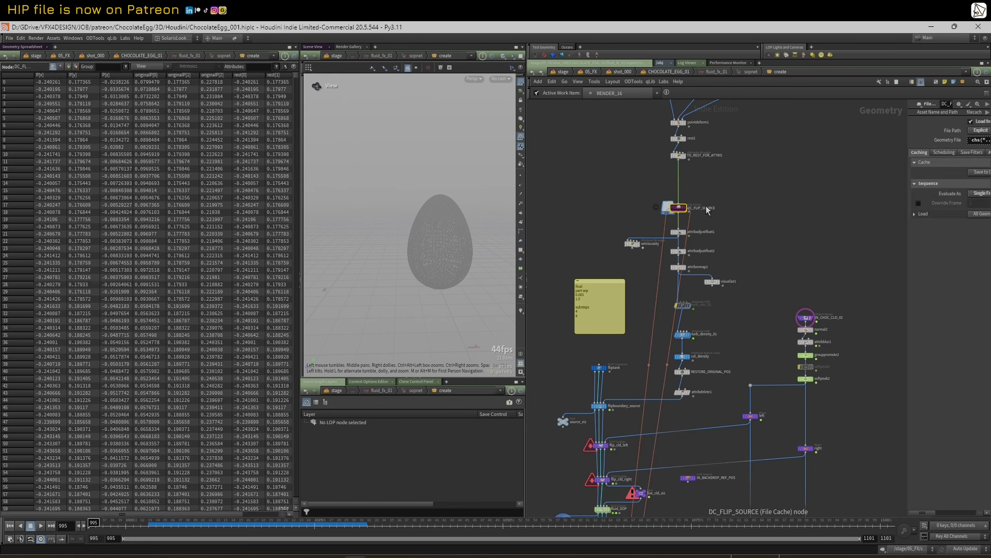
middle_drag(743, 389, 720, 288)
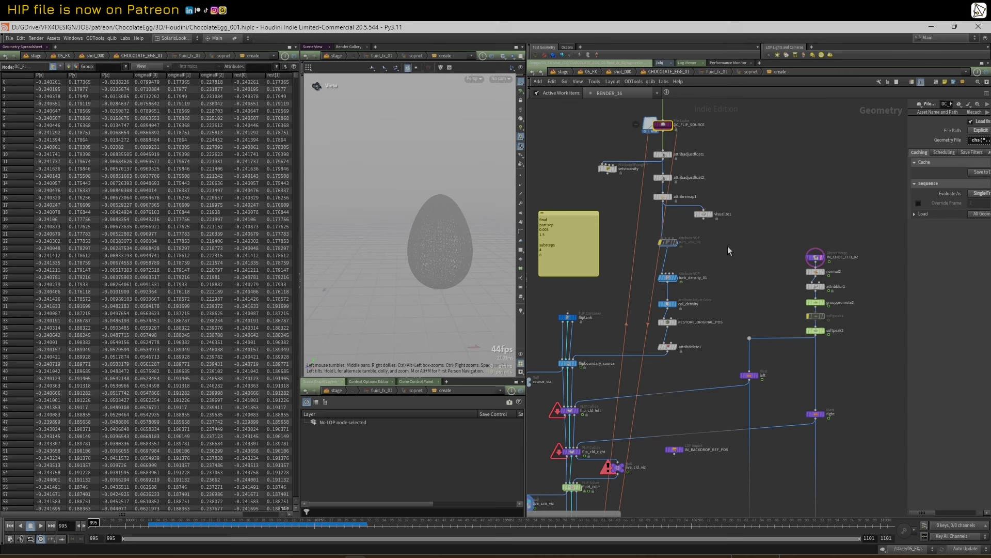
- Set the viscosity remap range in attribremap1 to an output minimum of 700 and a maximum of 800
click(663, 196)
drag(909, 184, 747, 190)
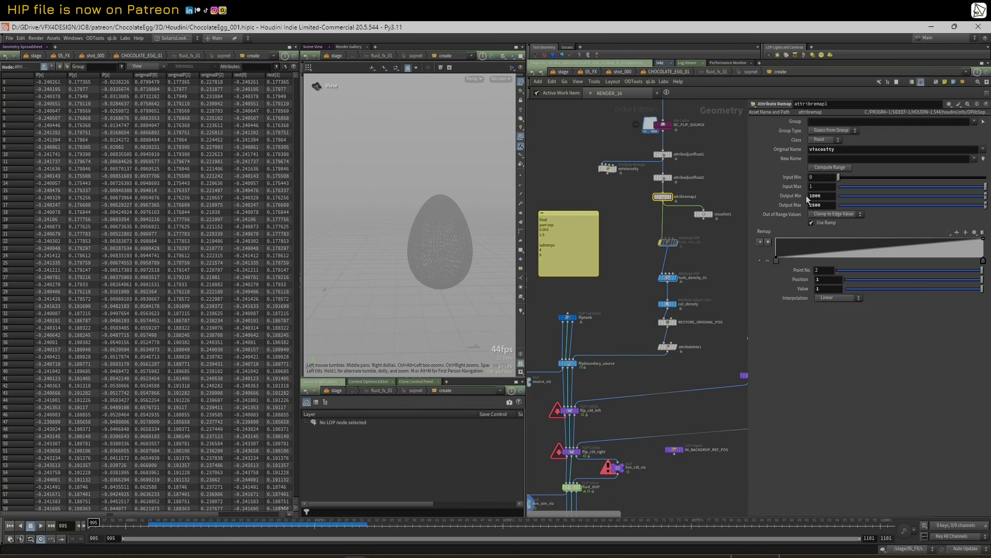
double_click(825, 197)
click(824, 204)
text(800)
double_click(823, 197)
text(700)
key(Return)
- Reset the simulation of the fluid_DOP solver
middle_drag(595, 308, 610, 226)
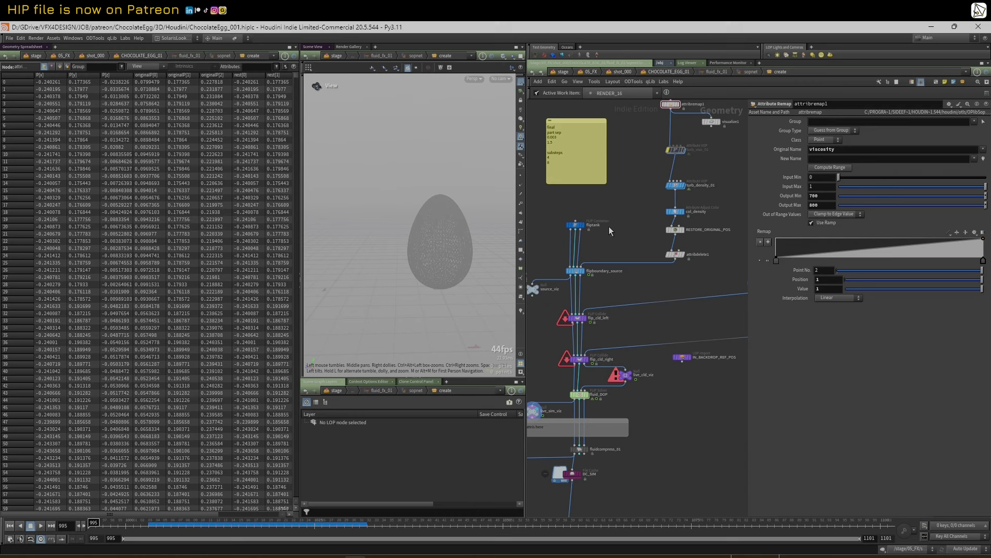
middle_drag(558, 413, 610, 368)
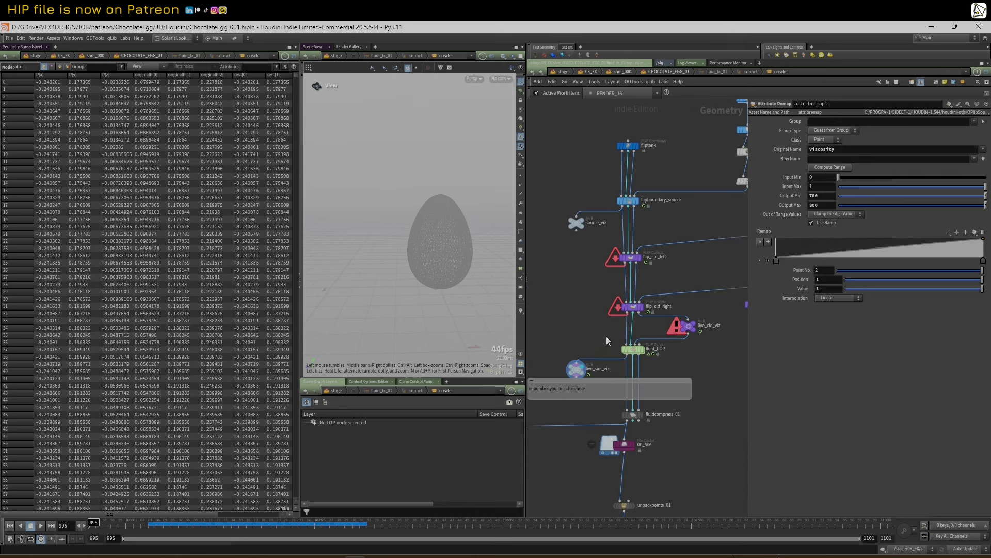
click(631, 349)
click(831, 120)
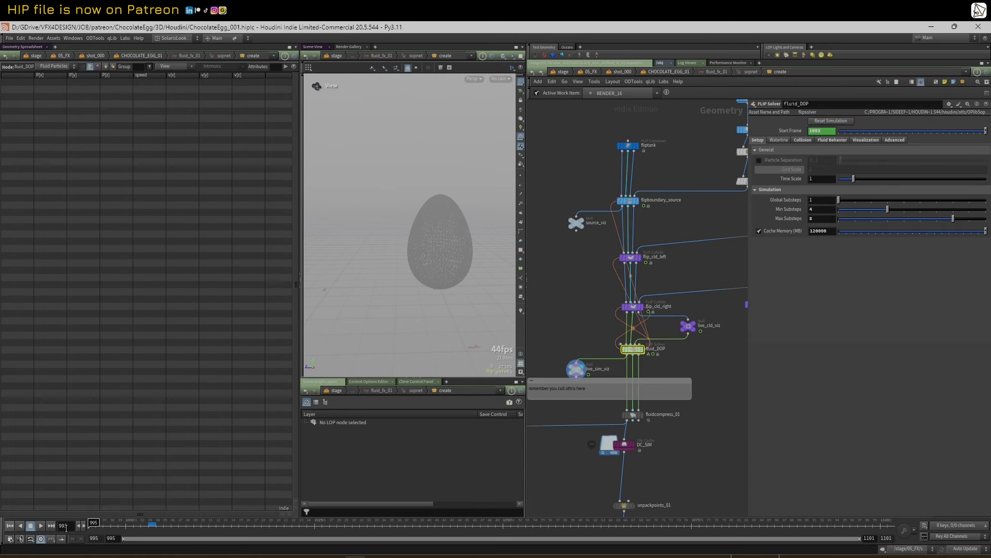
- Simulate the fluid from frame 995 to frame 1025, stop playback and view the result at frame 1019
click(40, 525)
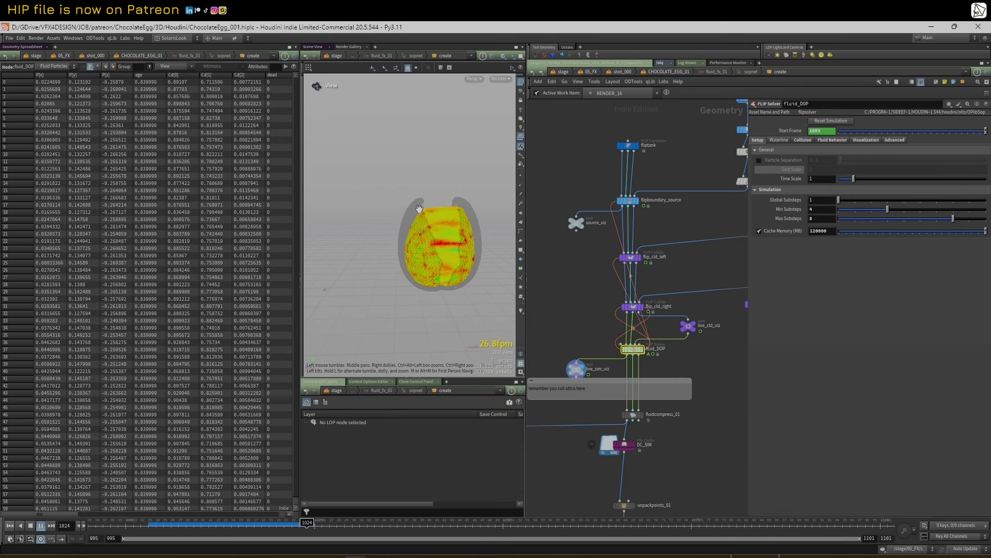
key(Escape)
drag(748, 221, 848, 221)
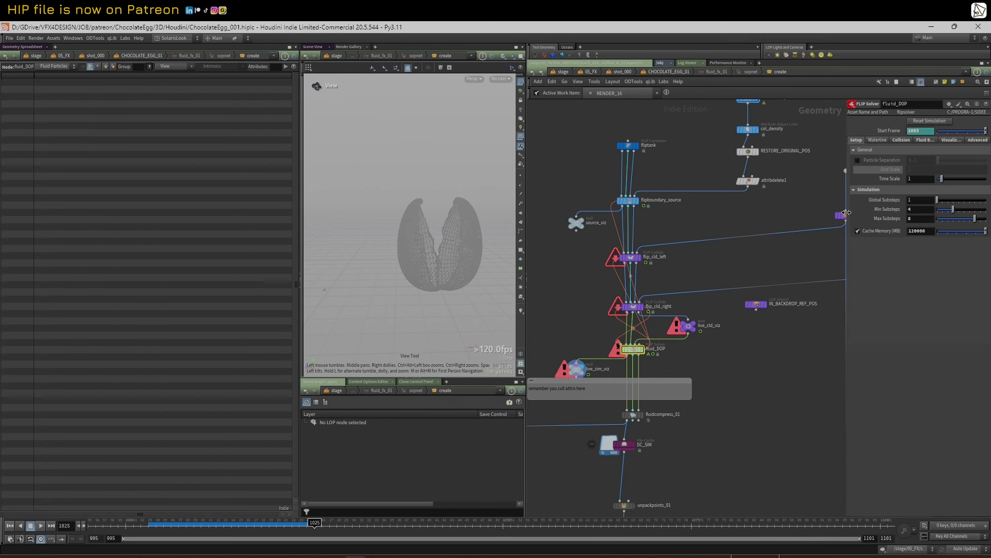
click(269, 527)
- Examine the node network around the fluid solver, the DC_SIM cache and the WEDGE SET UP group
scroll(649, 241, down, 5)
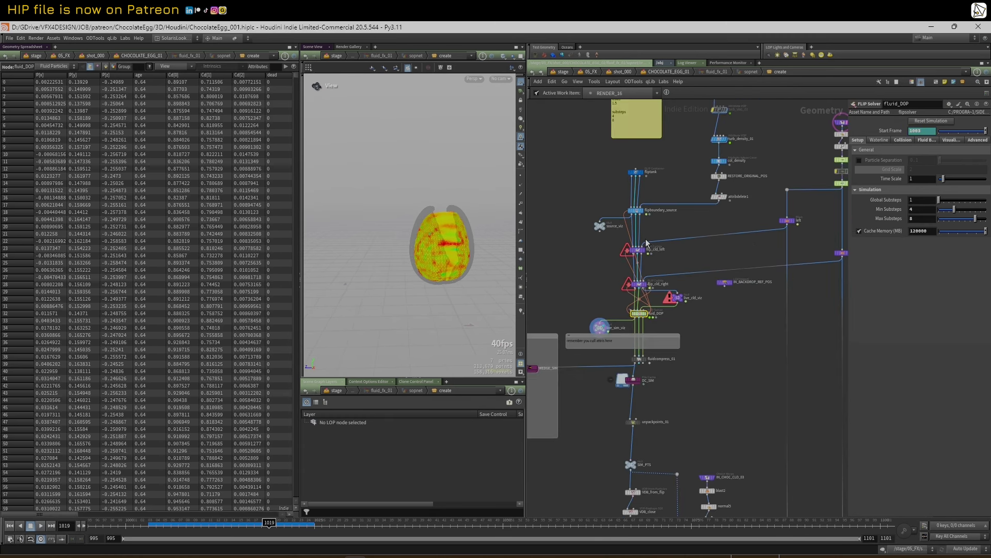
middle_drag(586, 292, 655, 246)
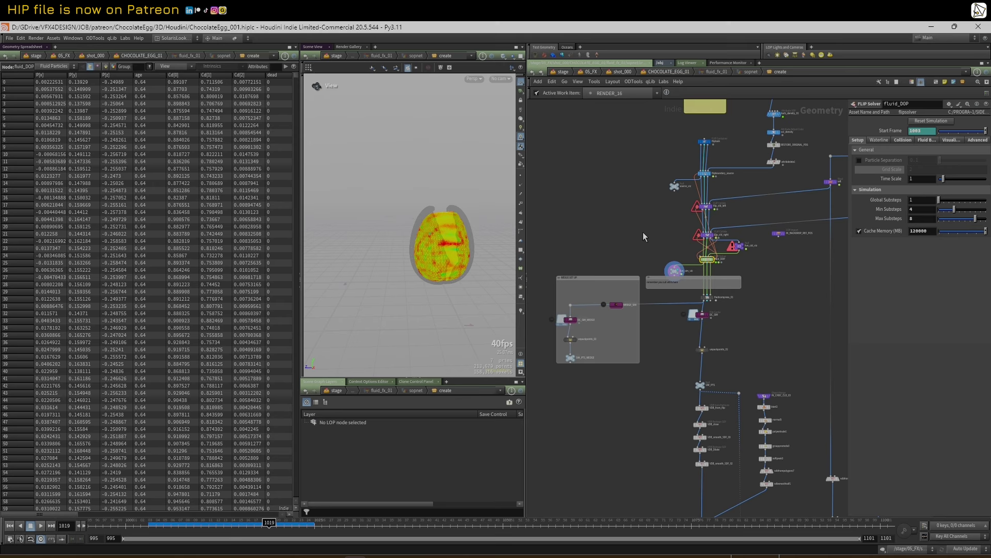
scroll(743, 288, up, 3)
scroll(732, 258, down, 3)
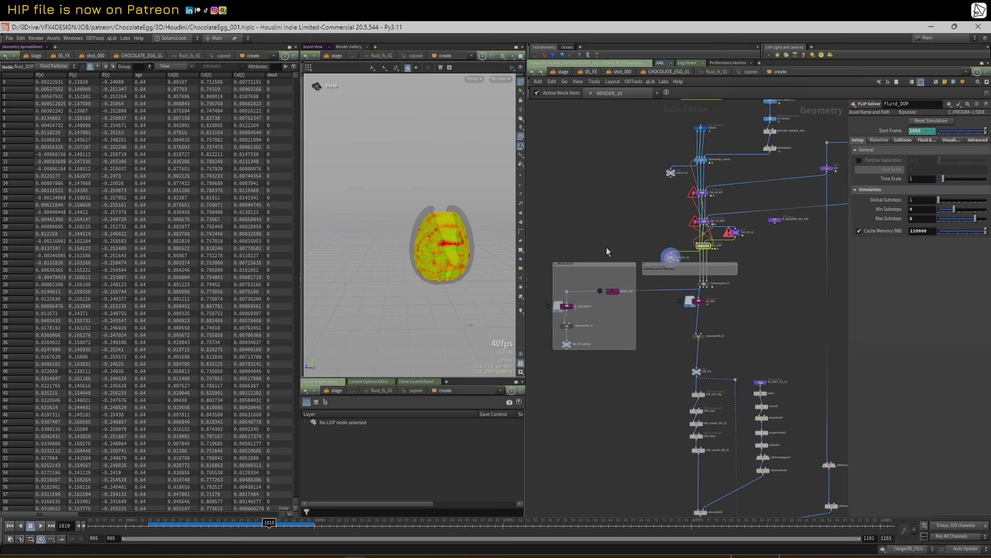
scroll(605, 237, up, 5)
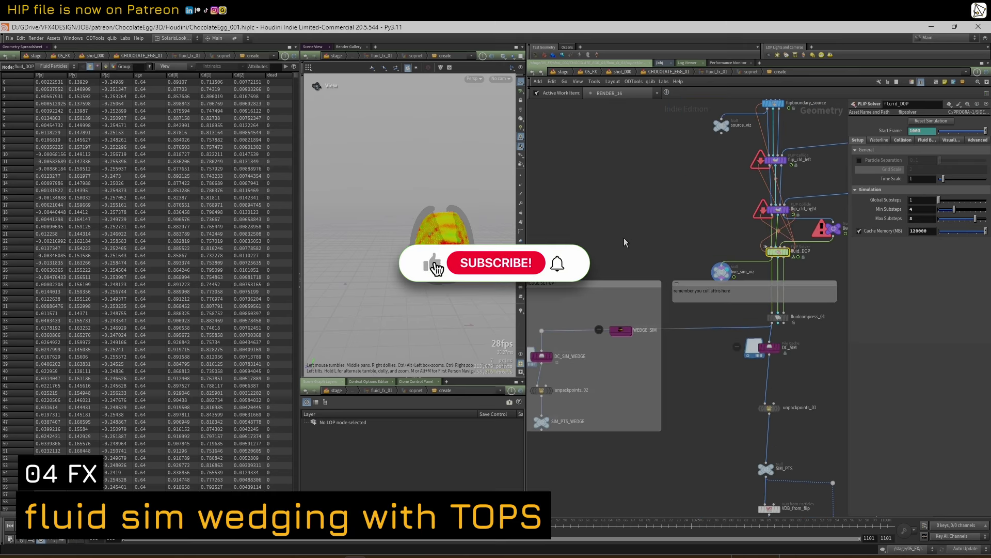
scroll(624, 238, down, 3)
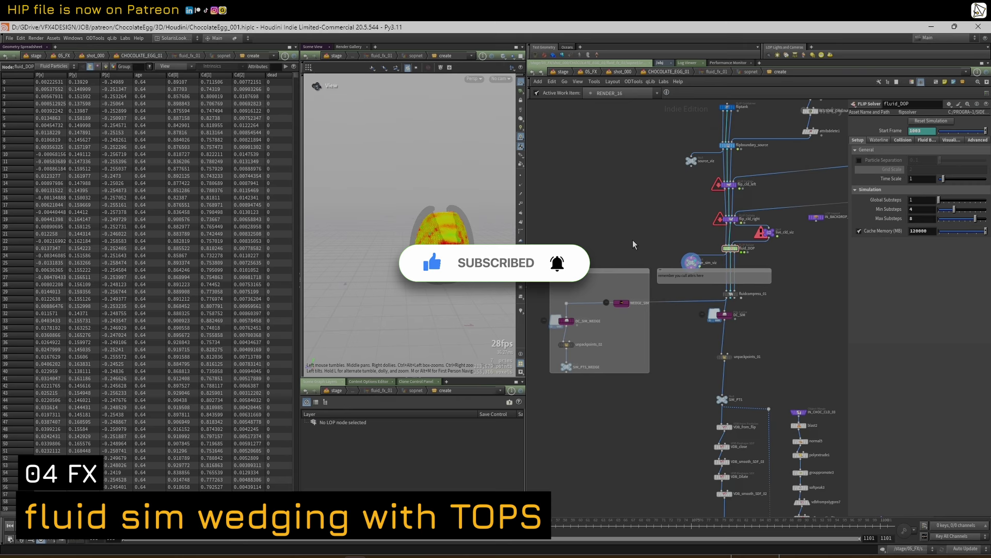
middle_drag(634, 242, 638, 273)
scroll(684, 285, up, 3)
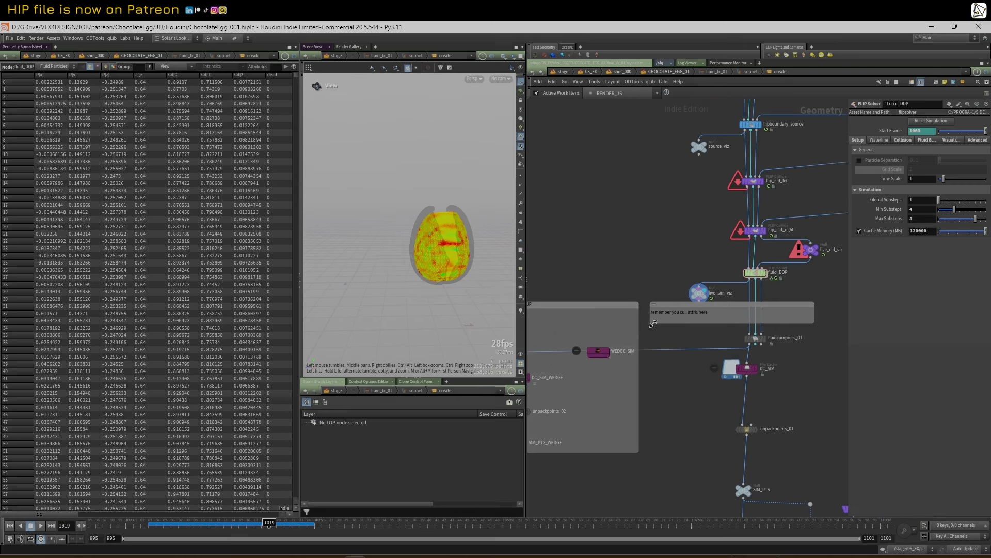
scroll(655, 294, down, 2)
- Return the timeline to frame 995 and go inside the WEDGE_SIM TOP network
click(10, 525)
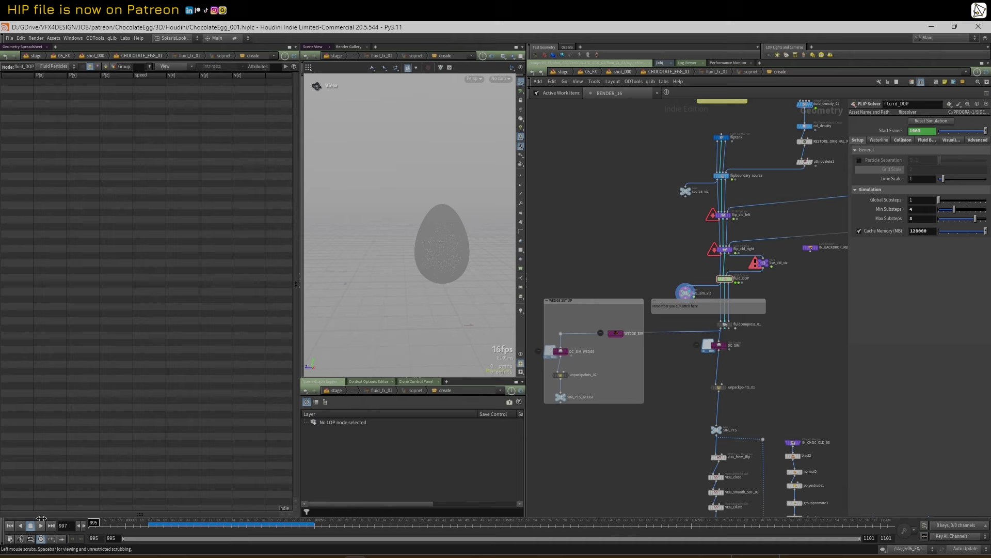
scroll(681, 283, up, 2)
drag(601, 346, 604, 358)
middle_drag(598, 316, 618, 293)
click(629, 334)
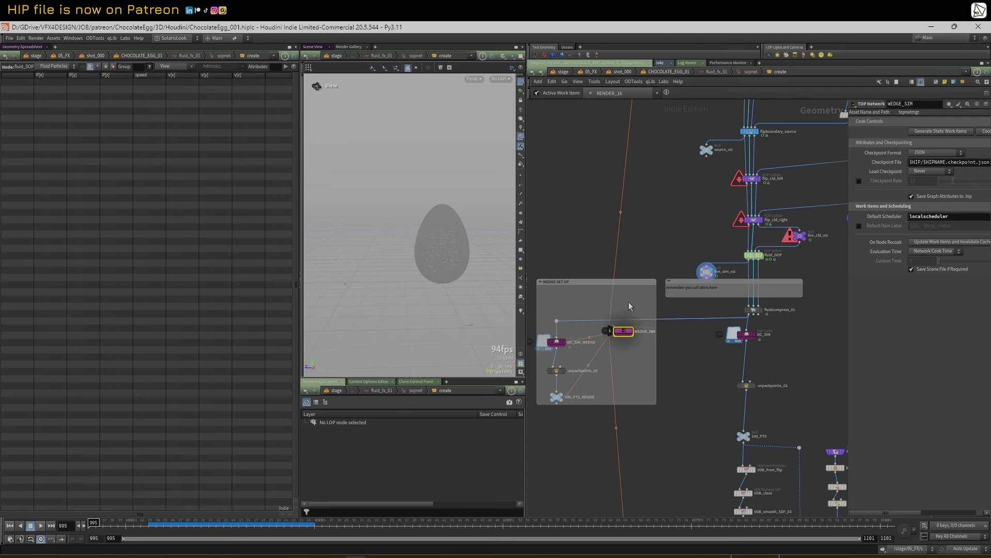
scroll(626, 331, down, 2)
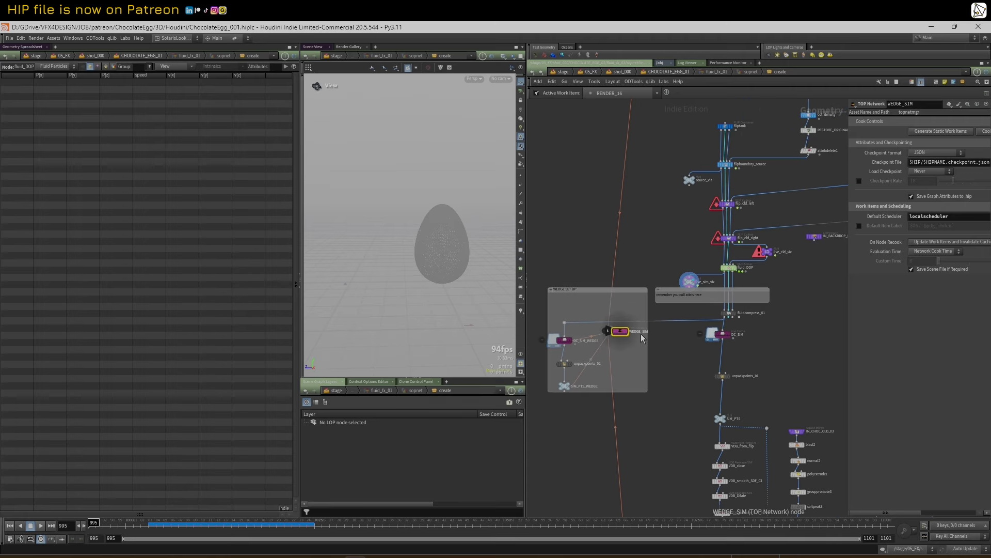
drag(647, 338, 655, 338)
double_click(620, 333)
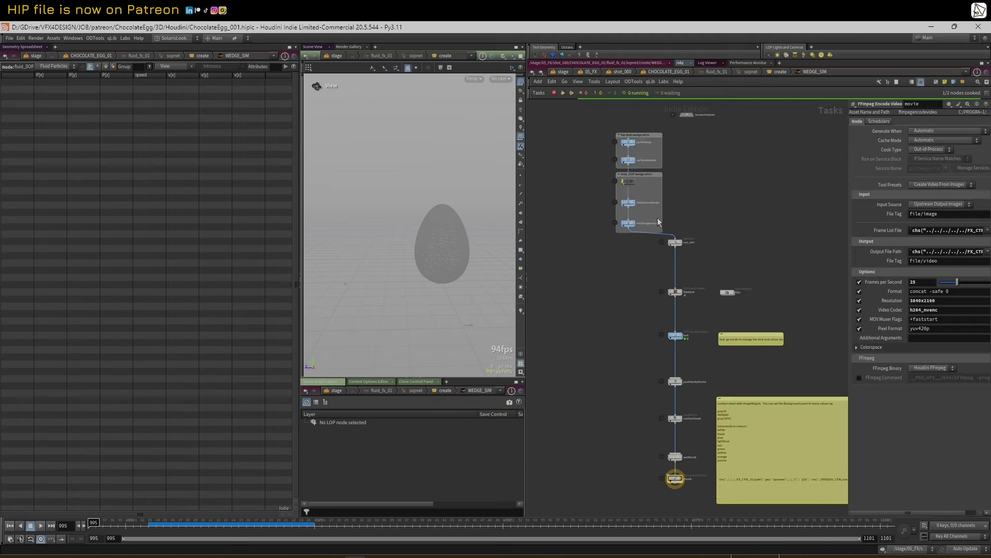
- Examine the particlesep wedge, reading the full target parameter path and its opname expression
click(620, 136)
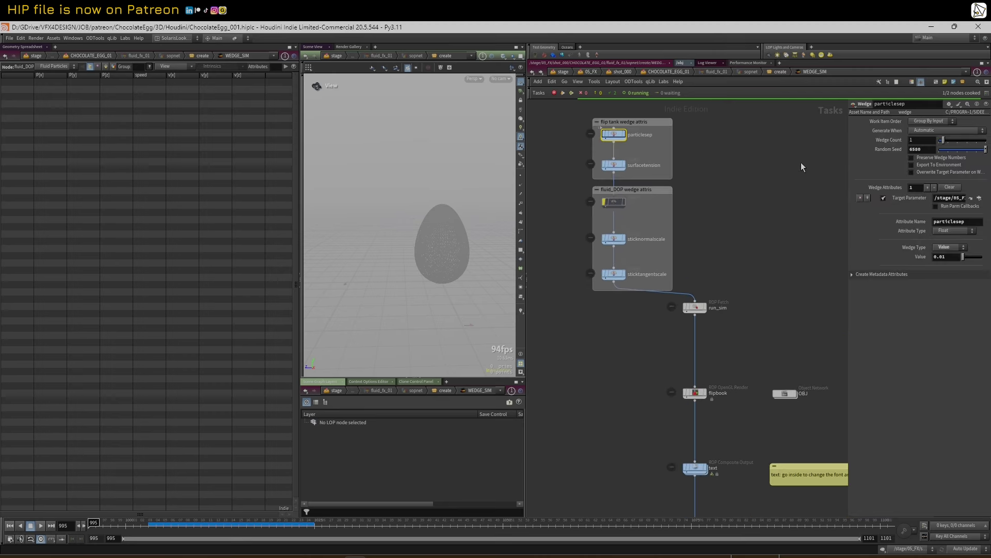
drag(848, 164, 773, 164)
middle_drag(713, 146, 701, 190)
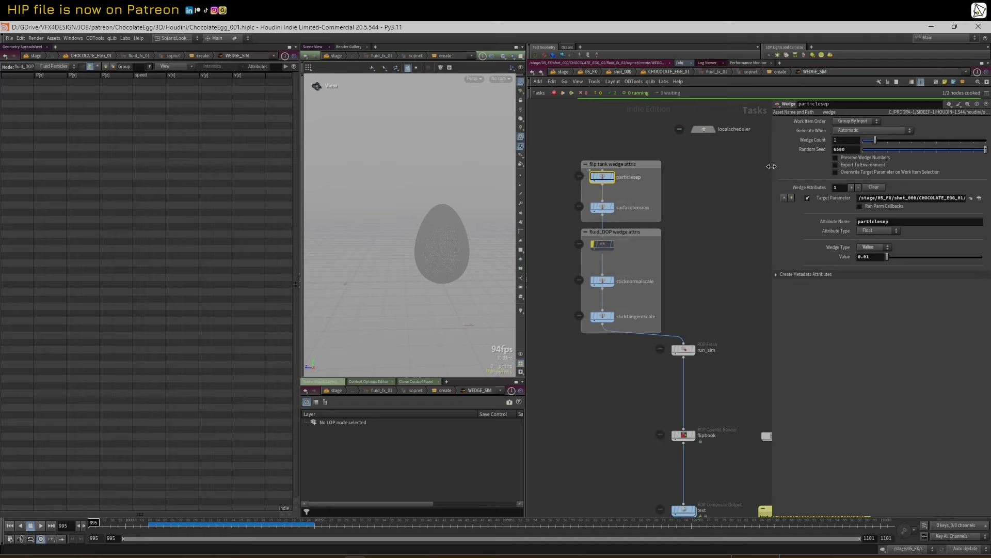
drag(771, 166, 559, 187)
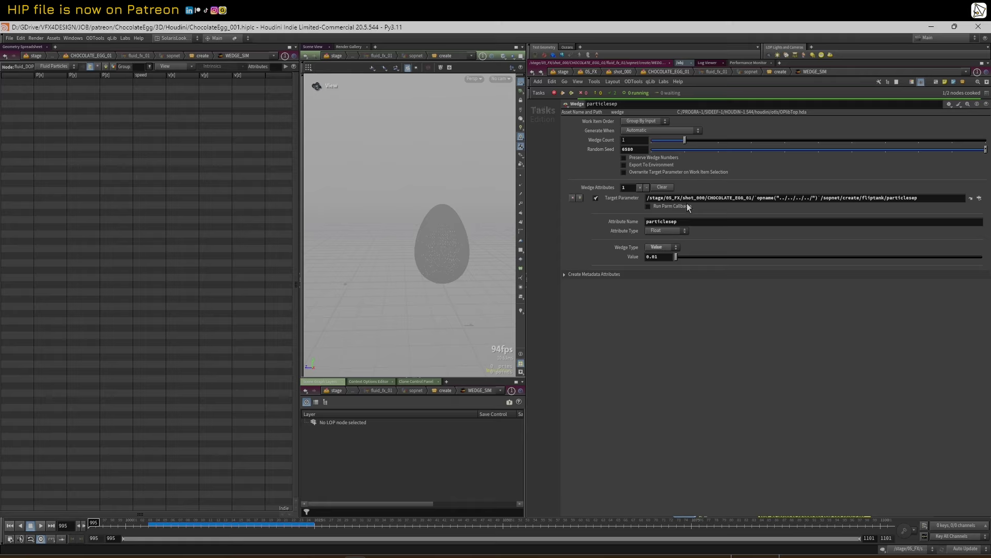
drag(756, 200, 819, 199)
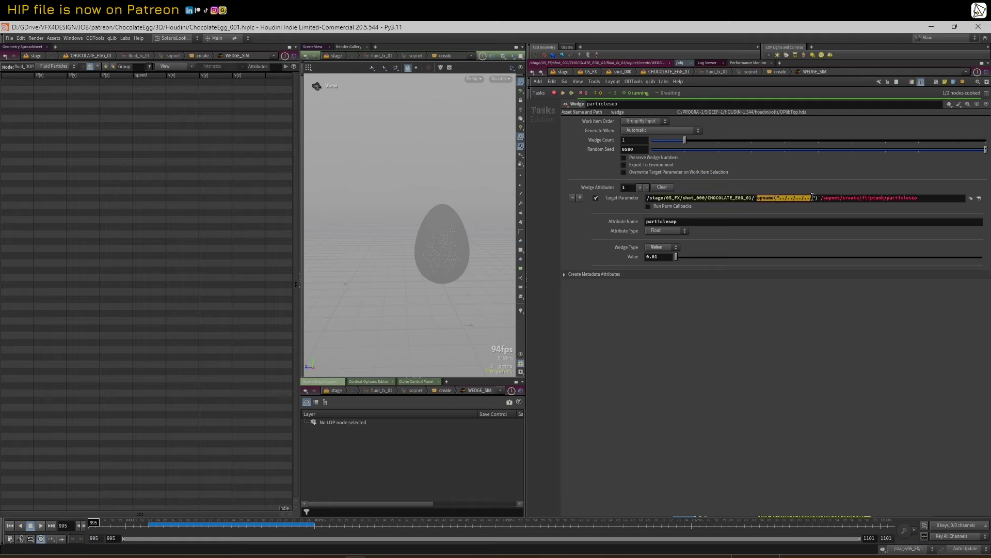
click(635, 199)
click(635, 199)
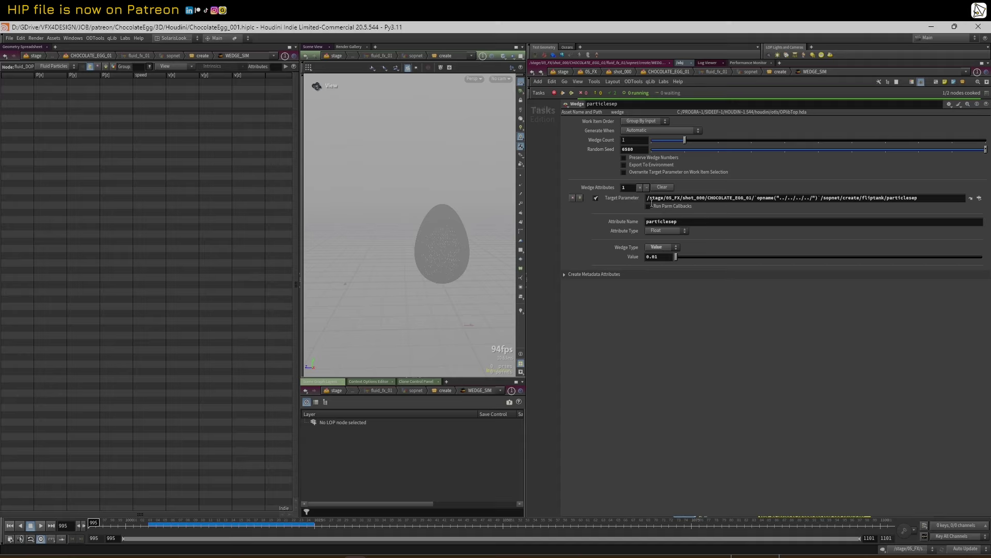
drag(558, 172, 702, 175)
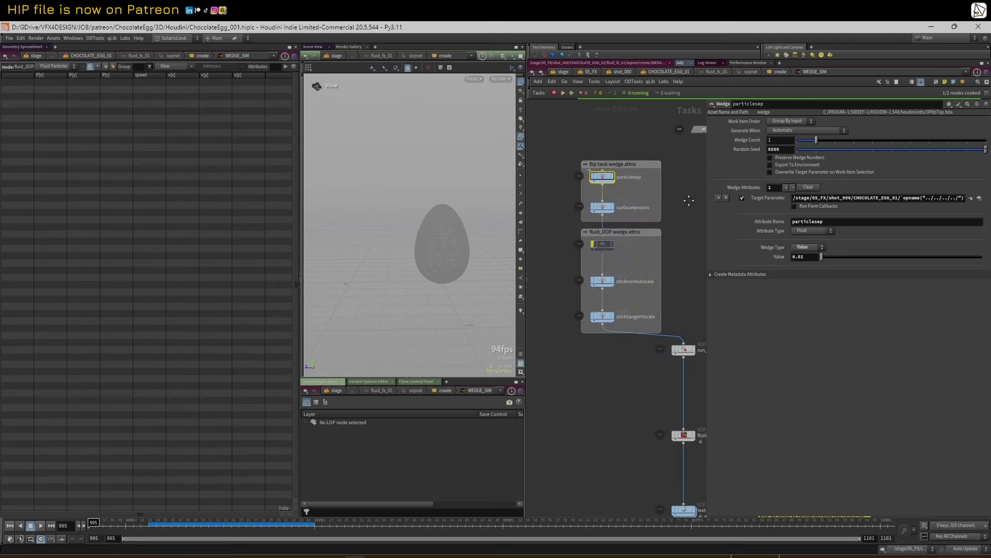
middle_drag(688, 201, 671, 206)
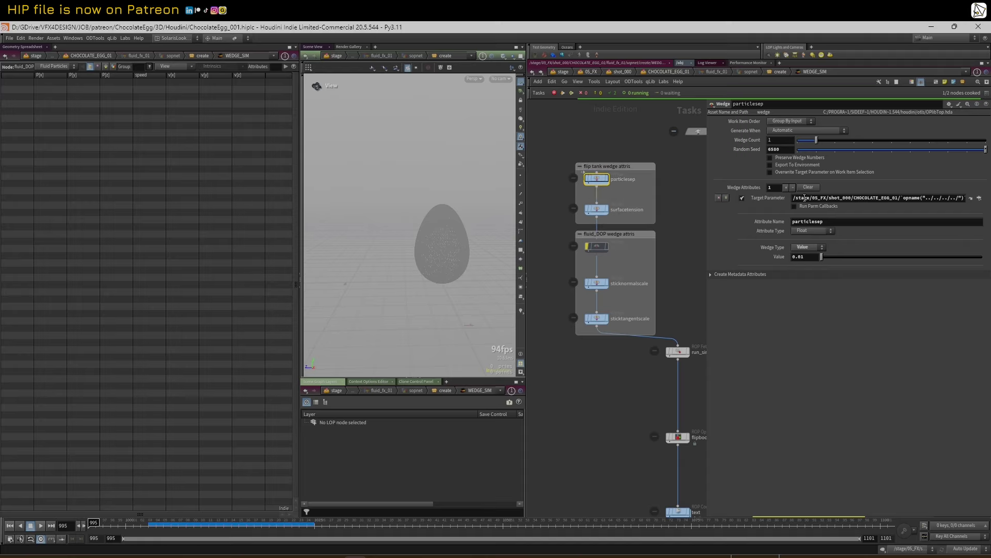
drag(706, 165, 579, 175)
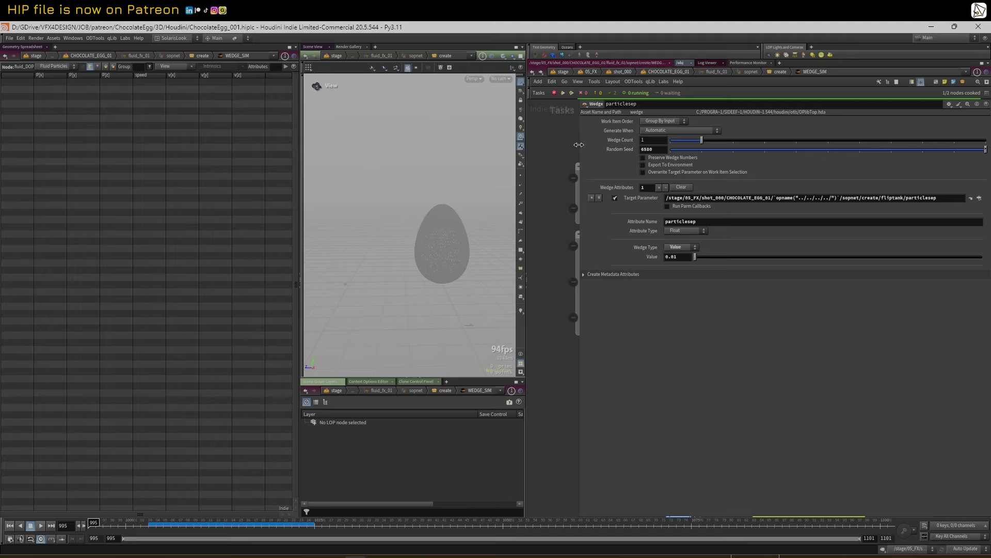
drag(579, 145, 651, 155)
- Compare the surfacetension wedge with particlesep and examine its wedge count and value list
click(598, 209)
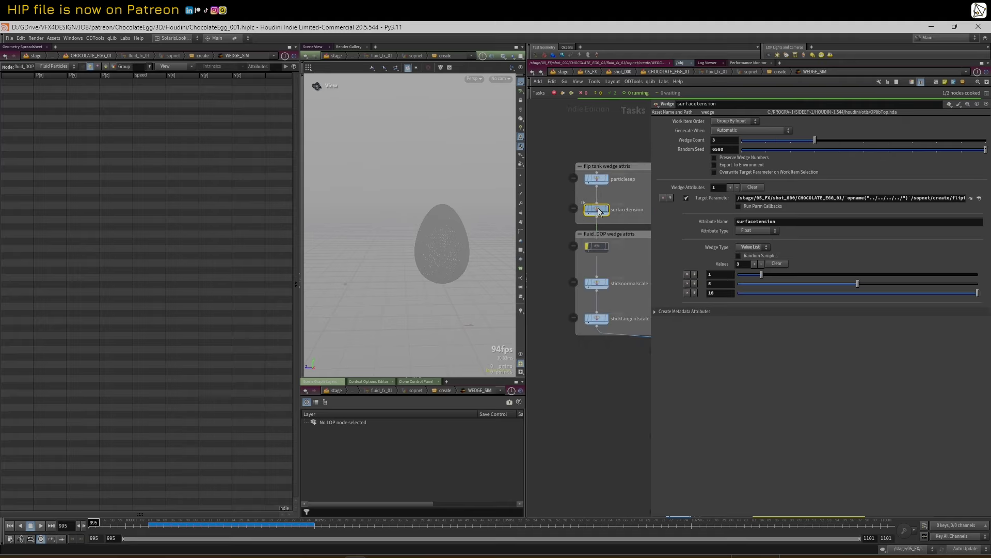
mouse_move(652, 158)
mouse_down()
mouse_move(530, 158)
mouse_move(663, 158)
mouse_up()
click(599, 179)
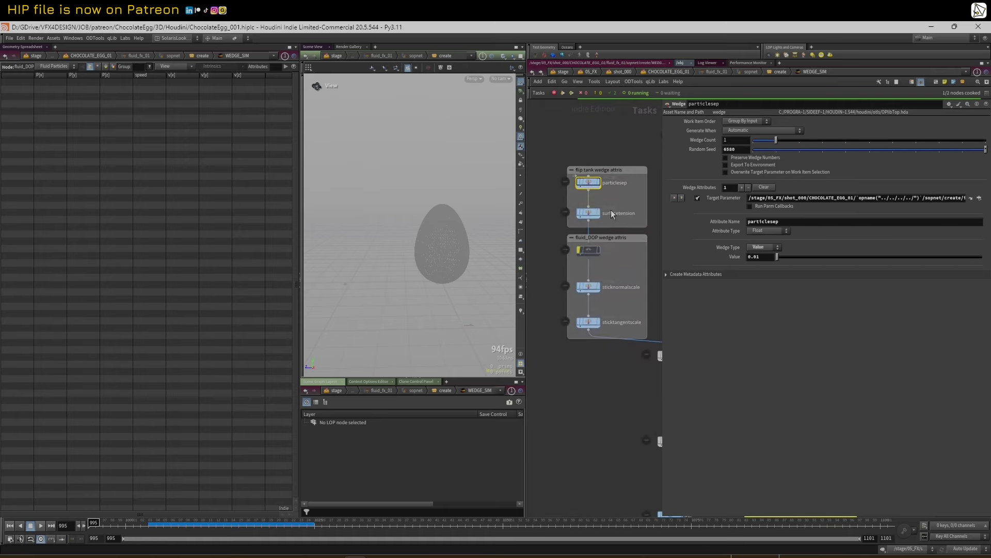
click(591, 212)
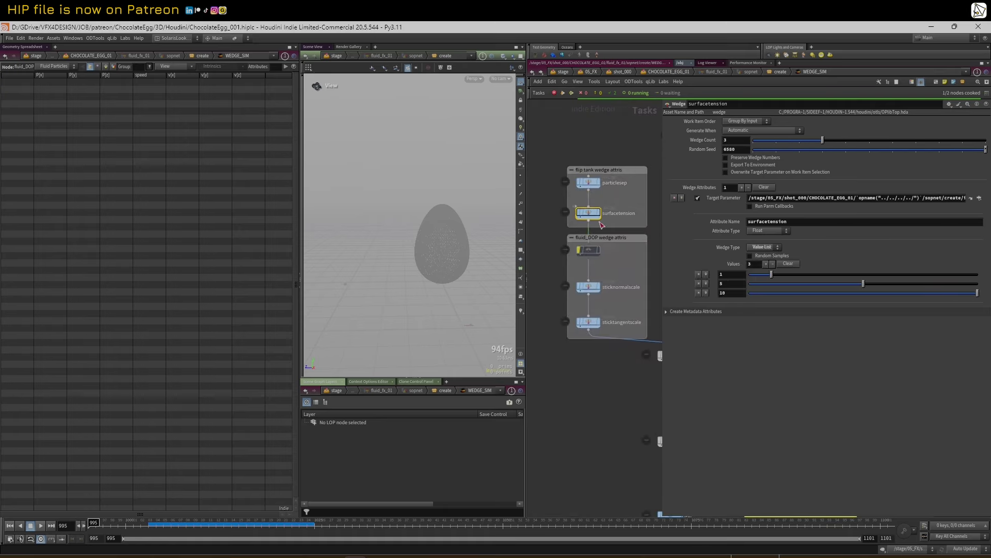
click(730, 141)
click(731, 275)
click(730, 293)
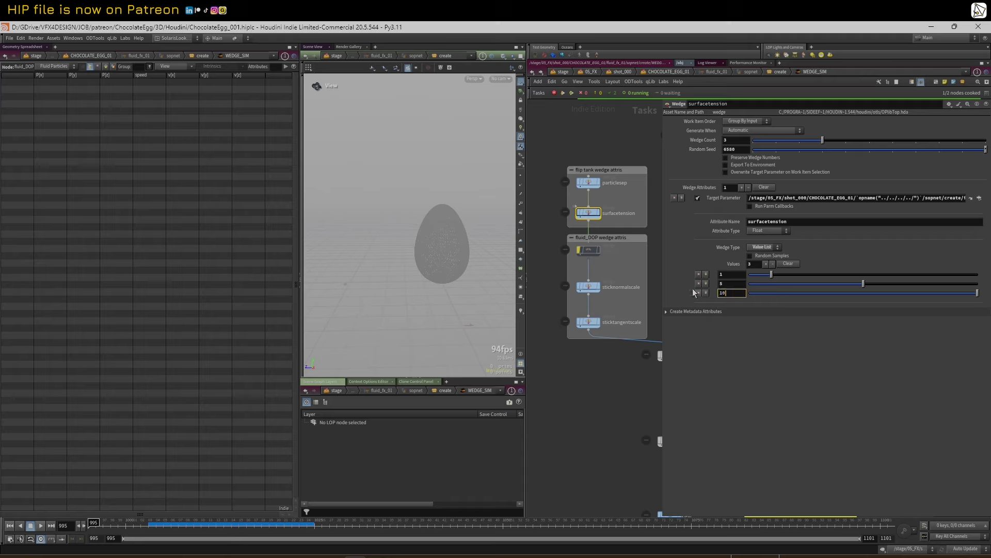
- Examine the target parameters and value lists of the sticknormalscale and sticktangentscale wedges
click(589, 287)
drag(663, 171, 562, 180)
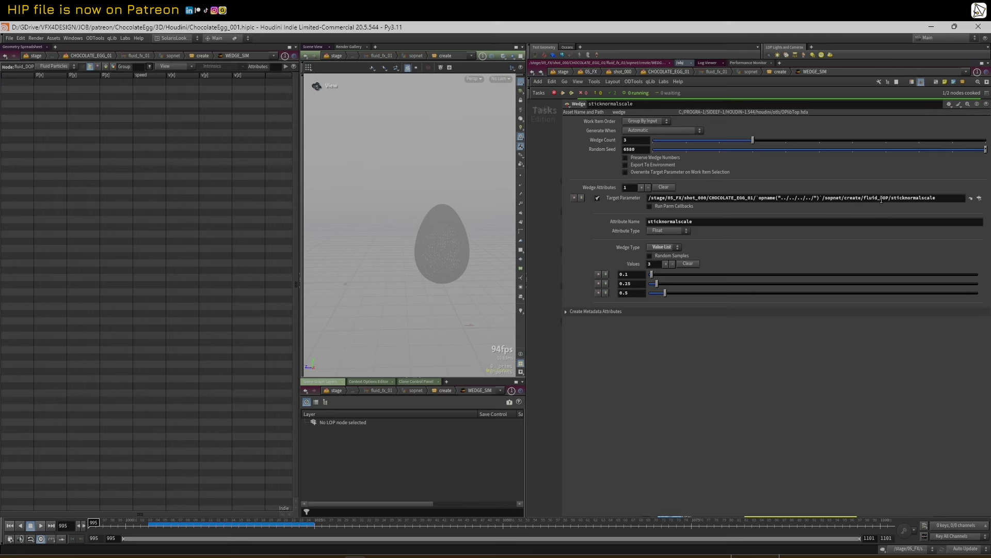
drag(559, 161, 733, 165)
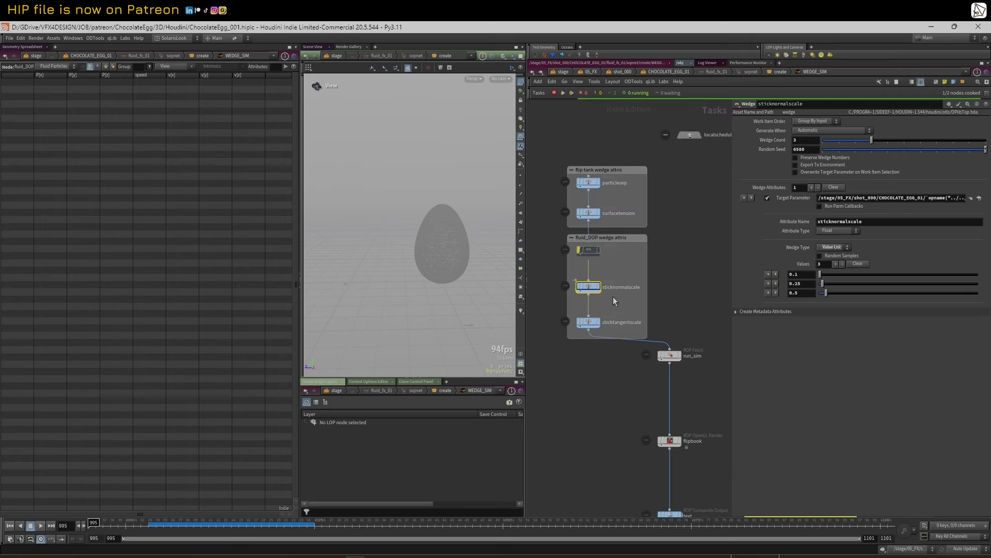
click(589, 321)
click(971, 199)
middle_drag(702, 246, 700, 247)
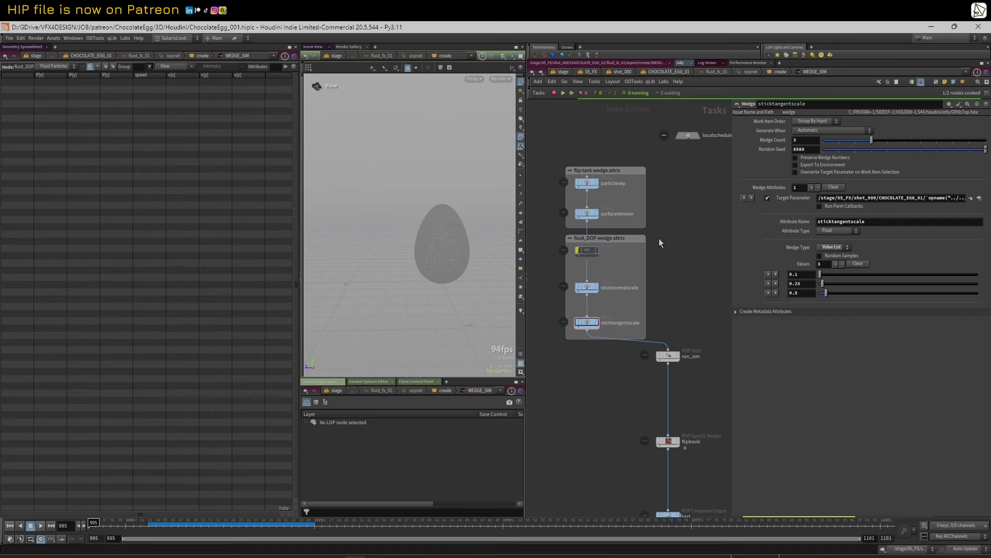
- Go back up to the create network and examine the fliptank settings and the collision settings of fluid_DOP
key(u)
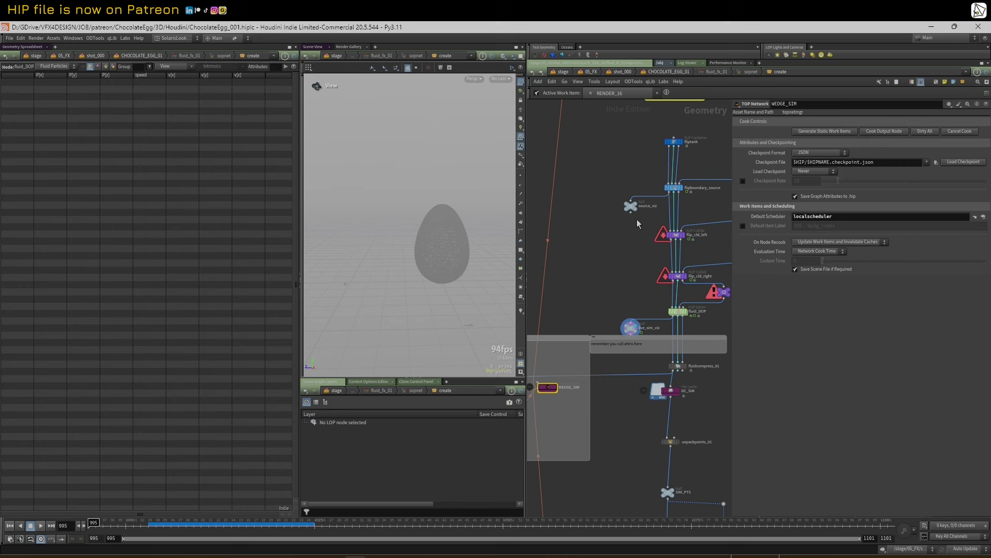
click(674, 141)
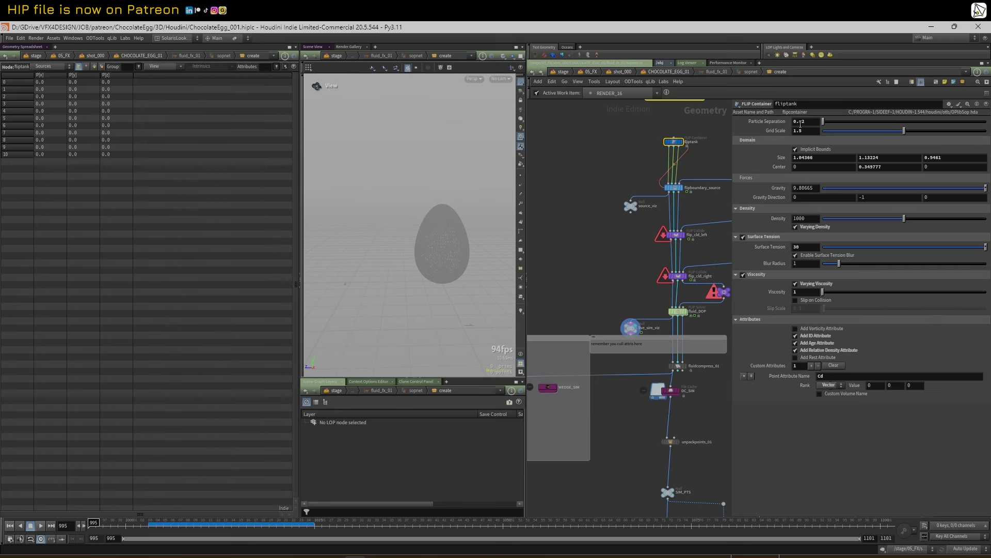
middle_drag(578, 264, 610, 258)
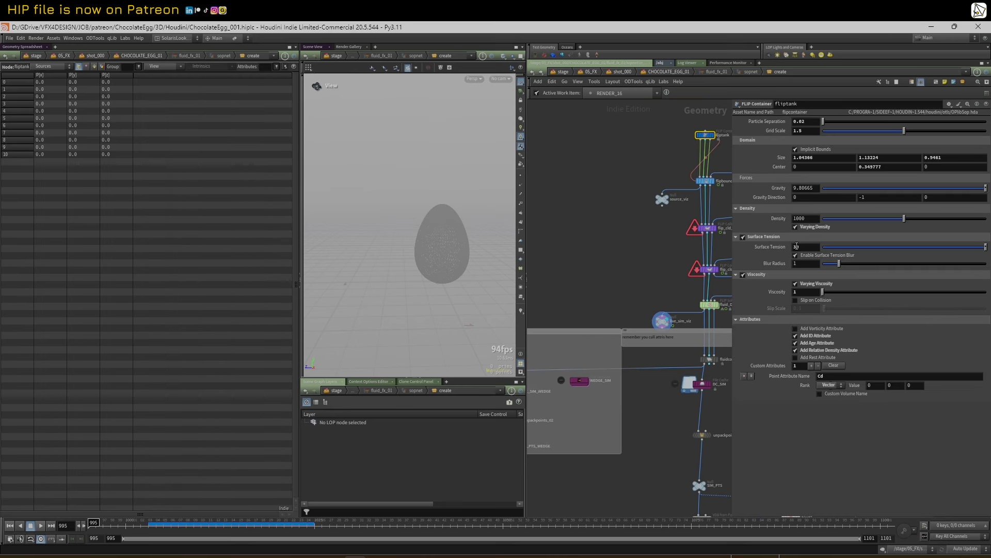
middle_drag(705, 313, 678, 299)
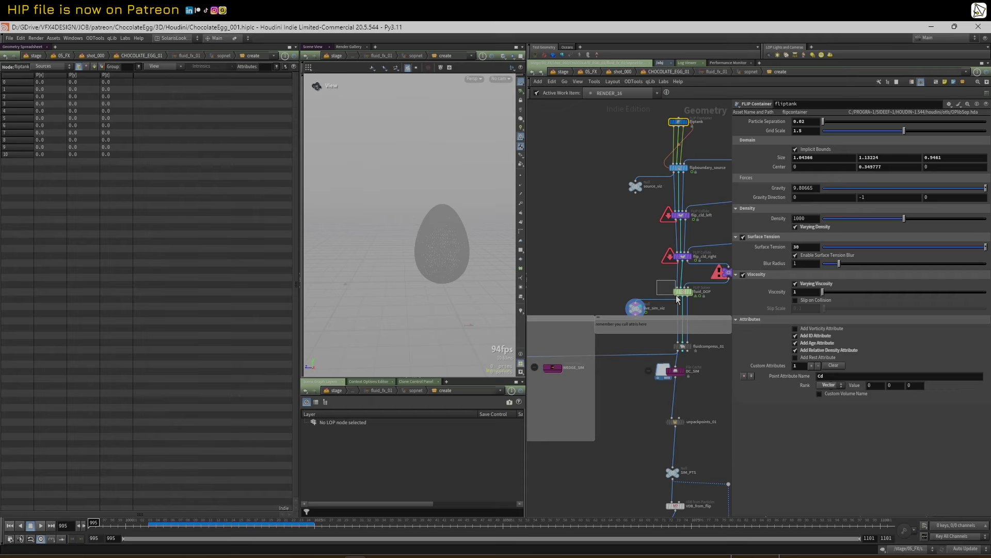
click(681, 291)
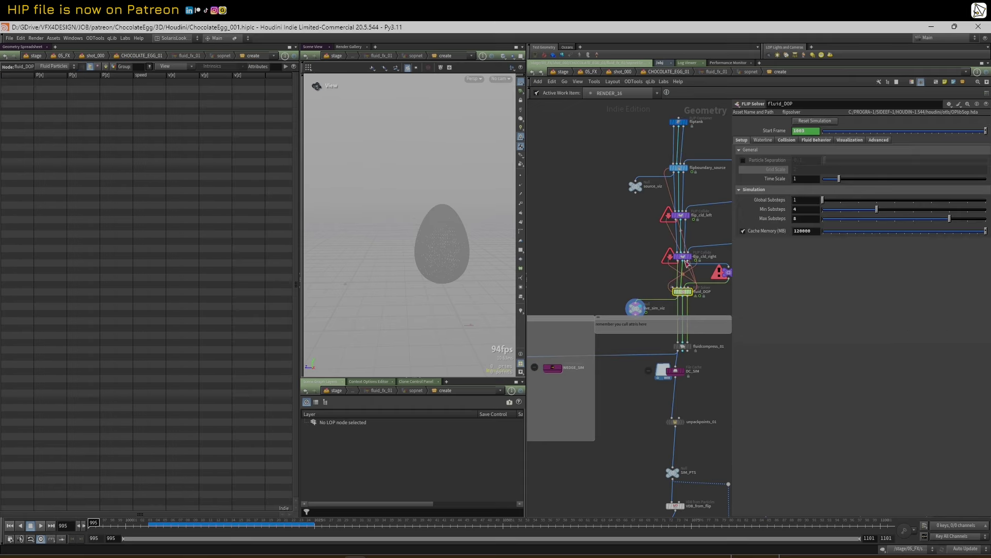
click(785, 142)
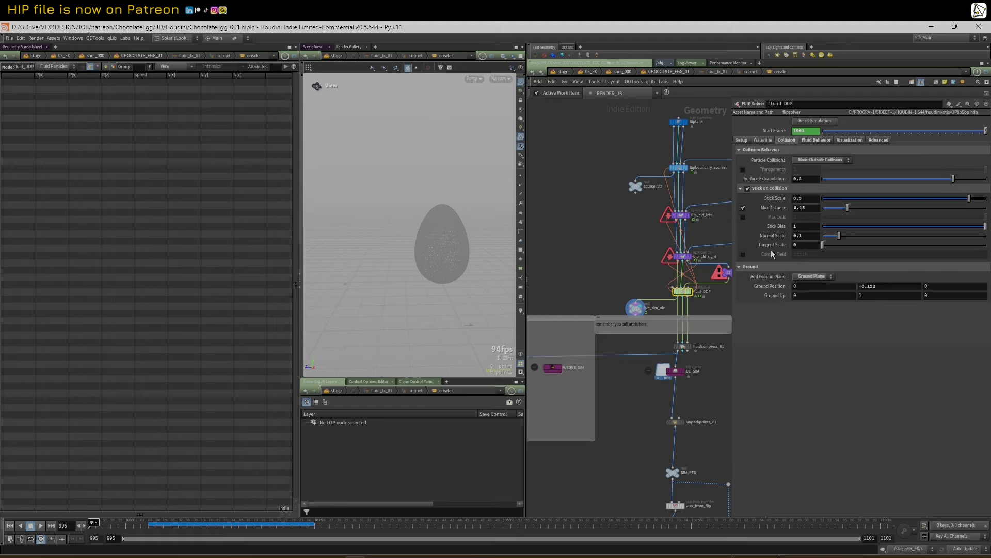
- Reopen the WEDGE_SIM network and add a new Wedge node beside the flip tank wedge group
middle_drag(632, 262, 604, 248)
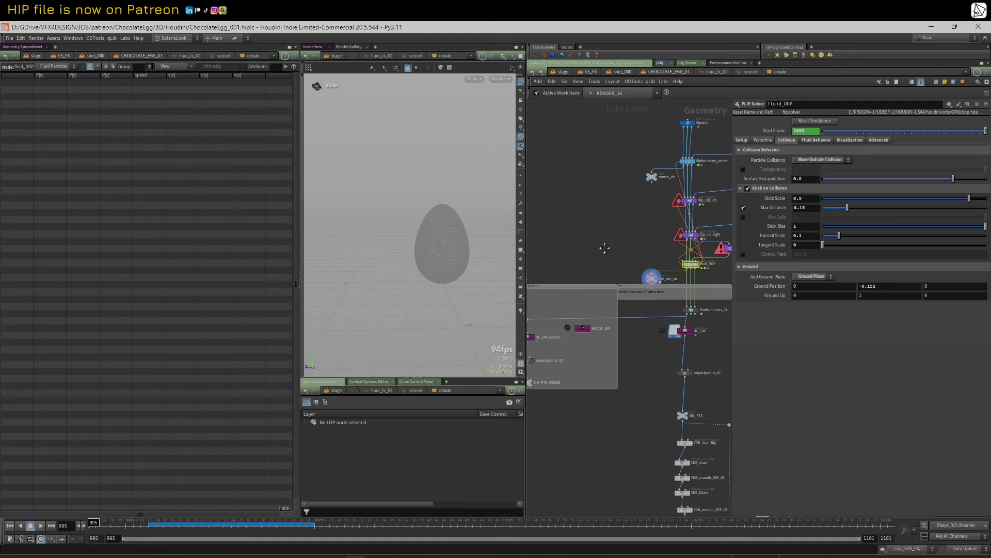
scroll(605, 250, up, 1)
double_click(579, 341)
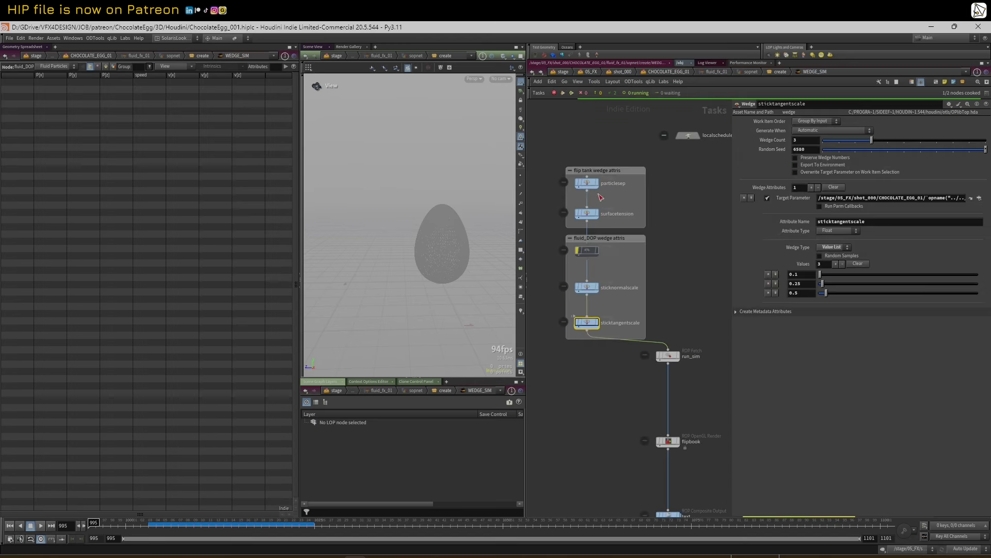
middle_drag(693, 204, 664, 215)
key(Tab)
text(wedge)
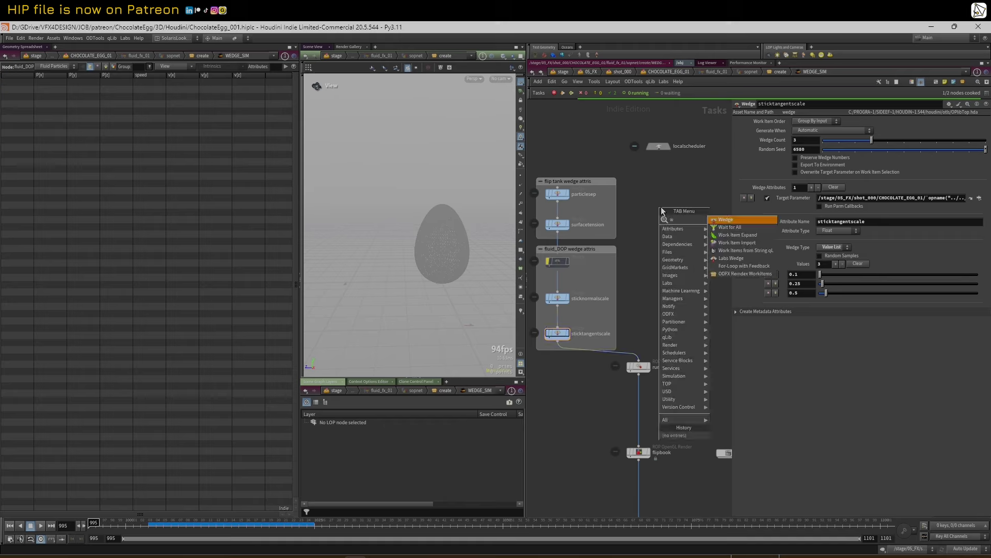
key(Return)
click(674, 203)
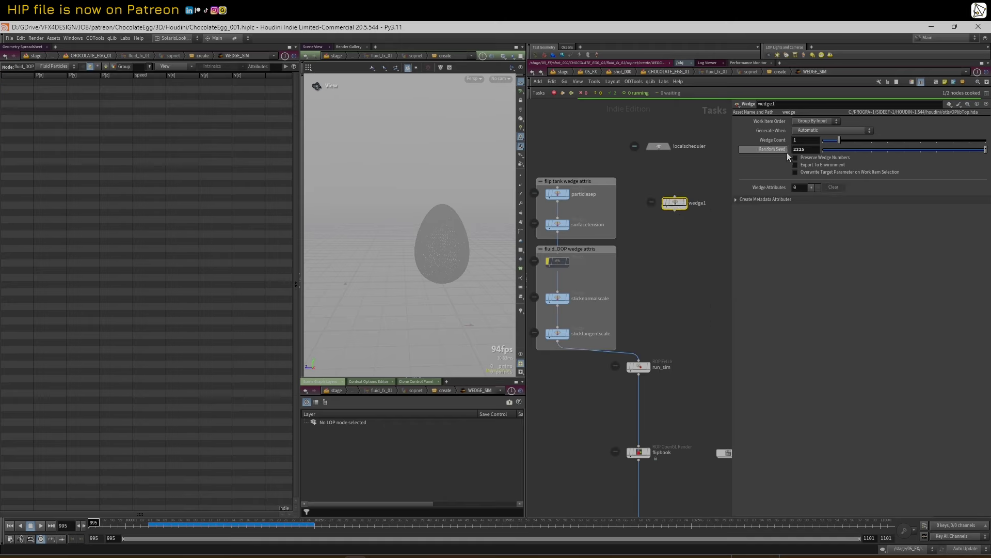
- Add one wedge attribute to the new Wedge node and name it poo
click(811, 187)
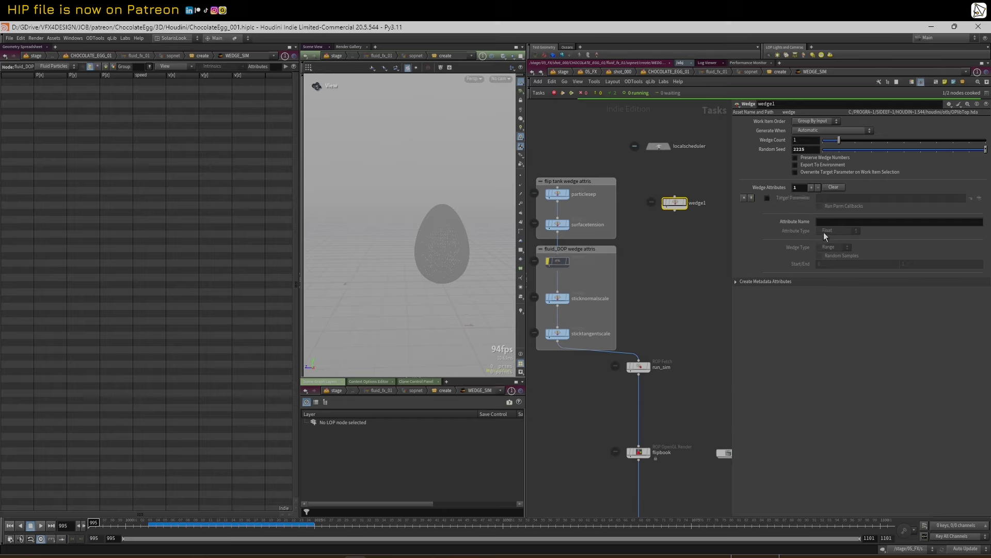
click(835, 223)
text(poo)
key(Return)
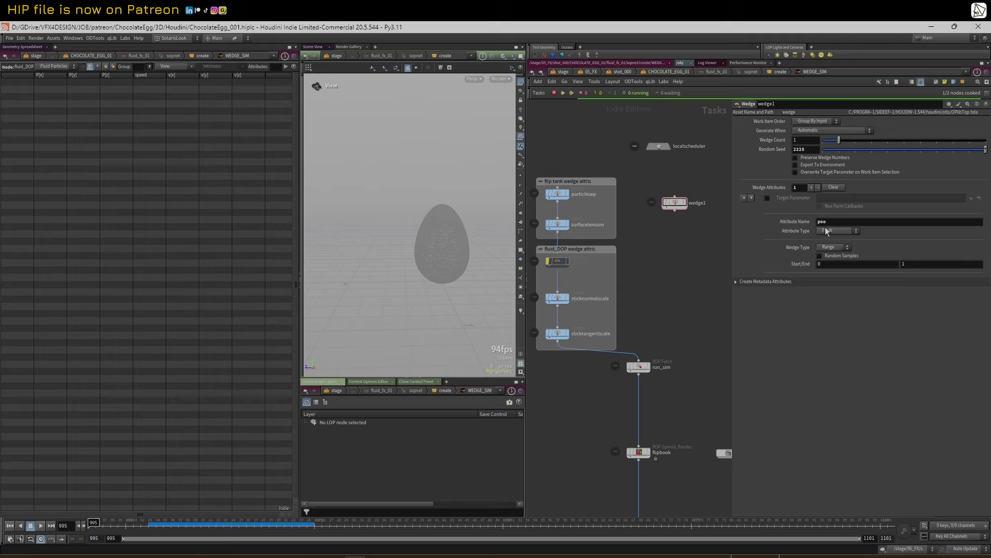
- Set the wedge type of wedge1's attribute to Value List
drag(799, 223, 797, 223)
click(833, 248)
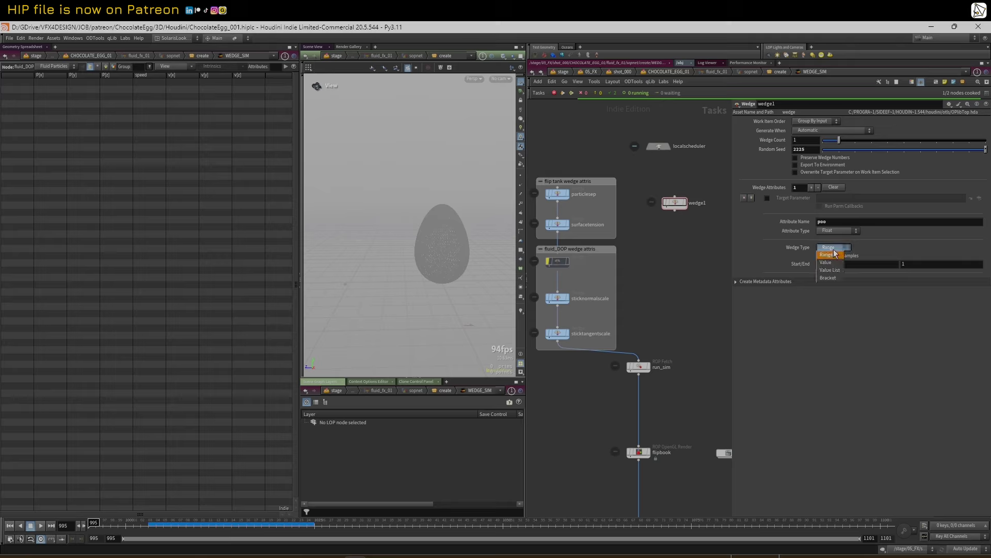
click(831, 258)
click(832, 248)
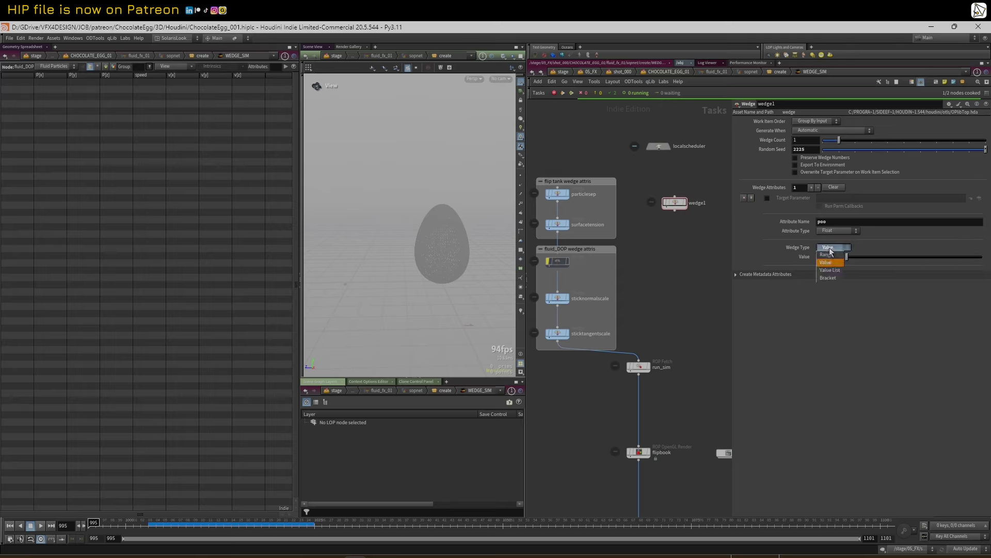
click(841, 269)
- Give wedge1's value list two entries, 10 and 20, and set its wedge count to 2
click(836, 264)
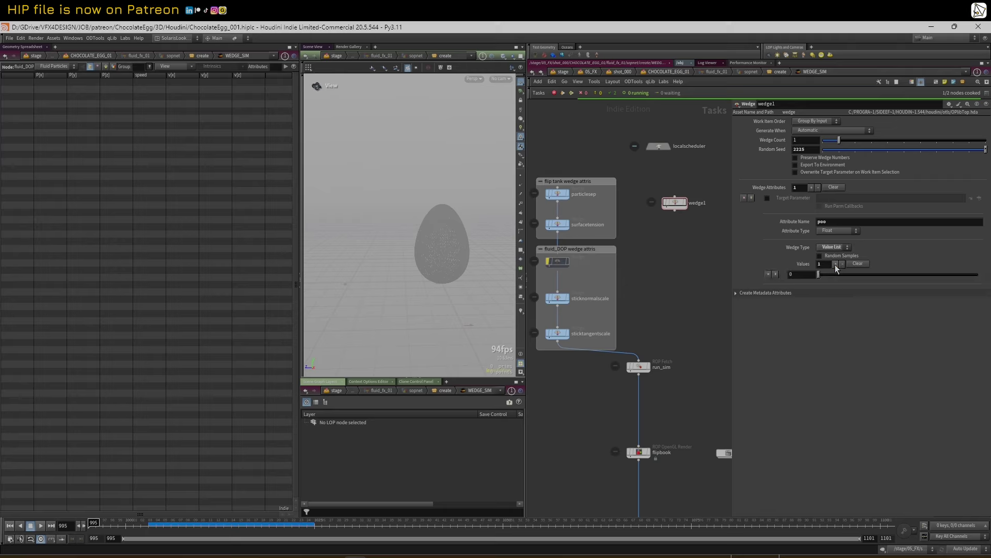
click(836, 264)
text(10)
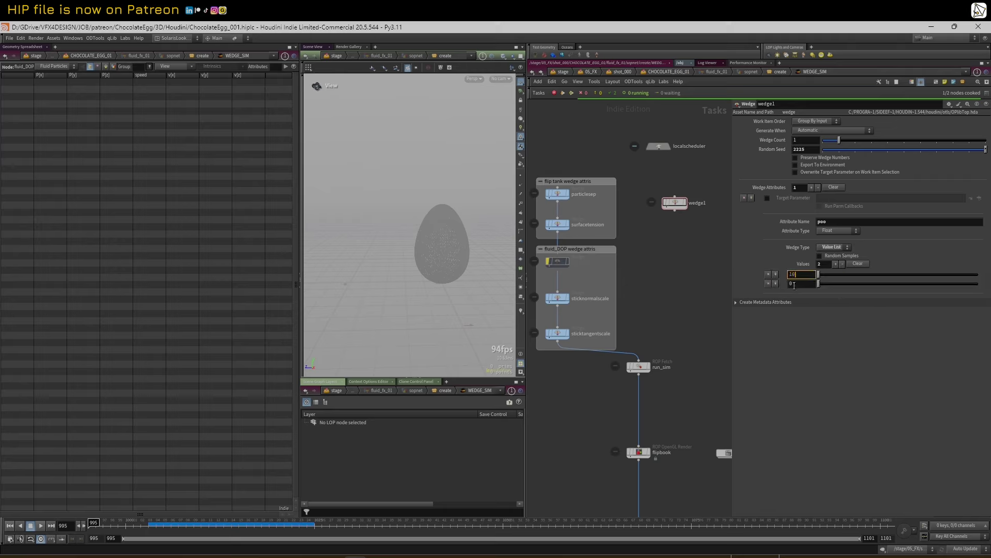
key(Tab)
text(20)
key(Return)
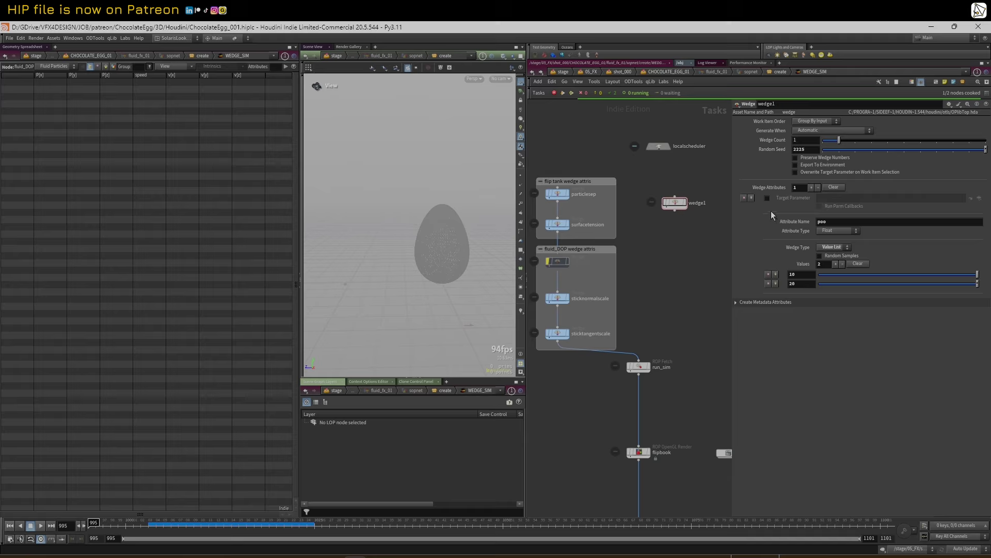
drag(840, 140, 852, 140)
click(828, 223)
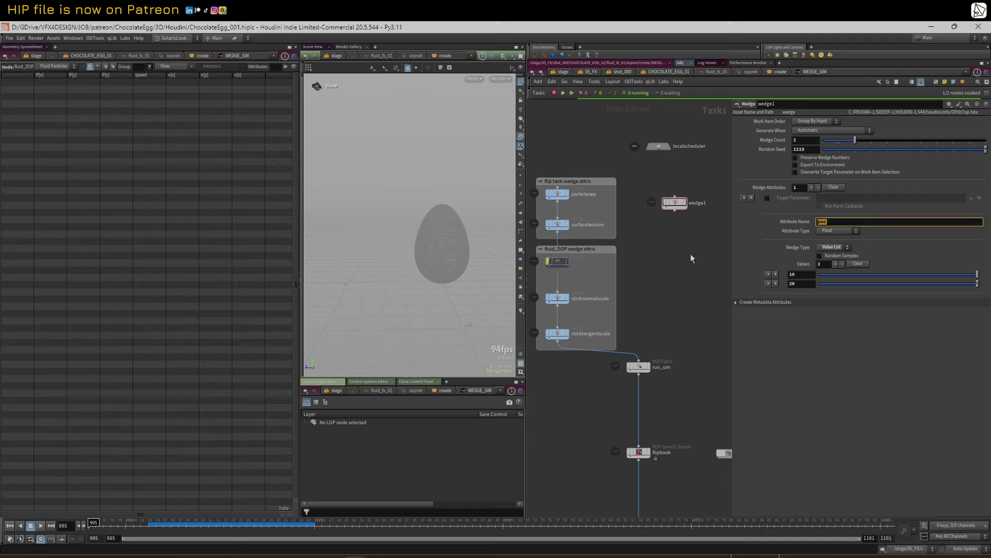
- Examine fluid_DOP's collision parameters in the create network and compare them with the wedge1 attribute inside WEDGE_SIM
key(u)
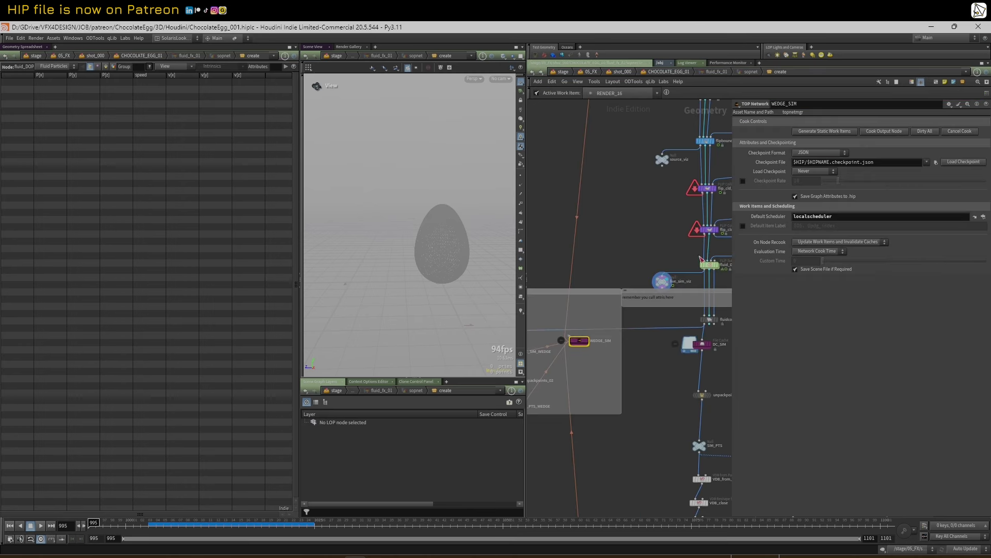
click(710, 265)
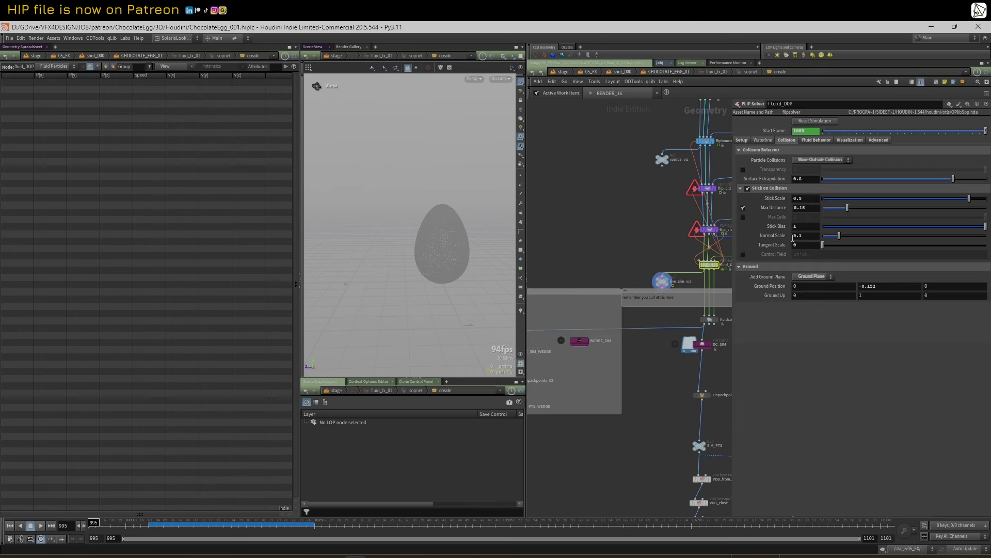
click(795, 180)
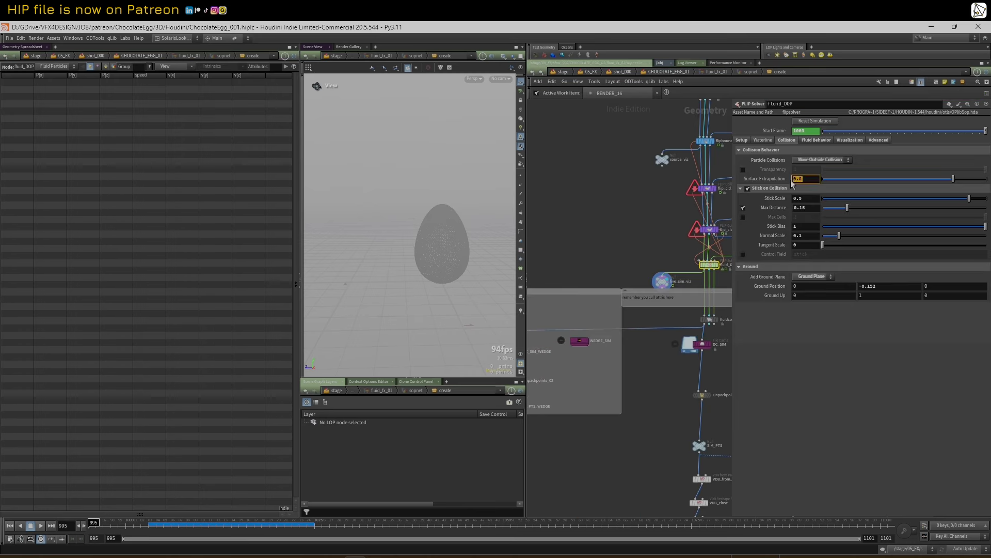
click(627, 251)
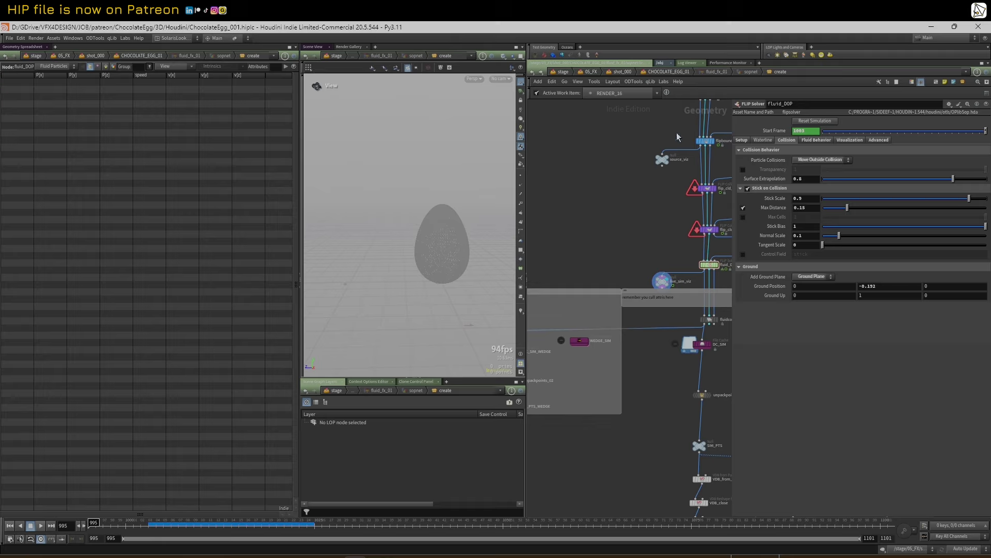
click(581, 342)
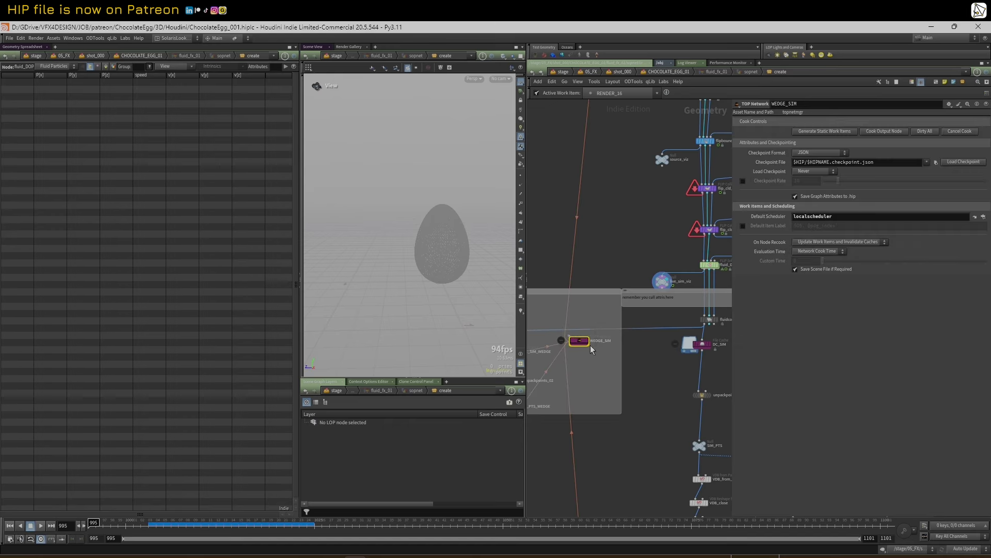
double_click(582, 342)
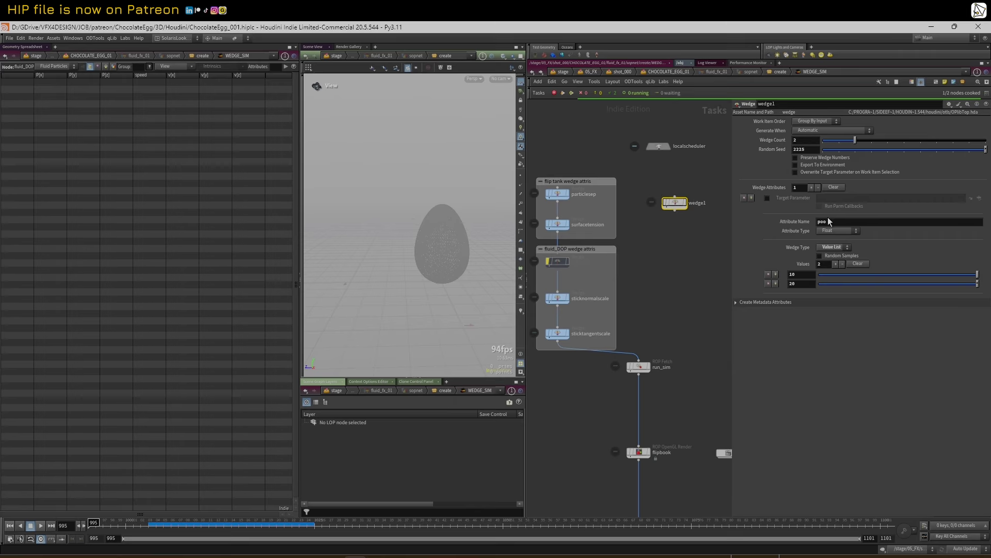
key(u)
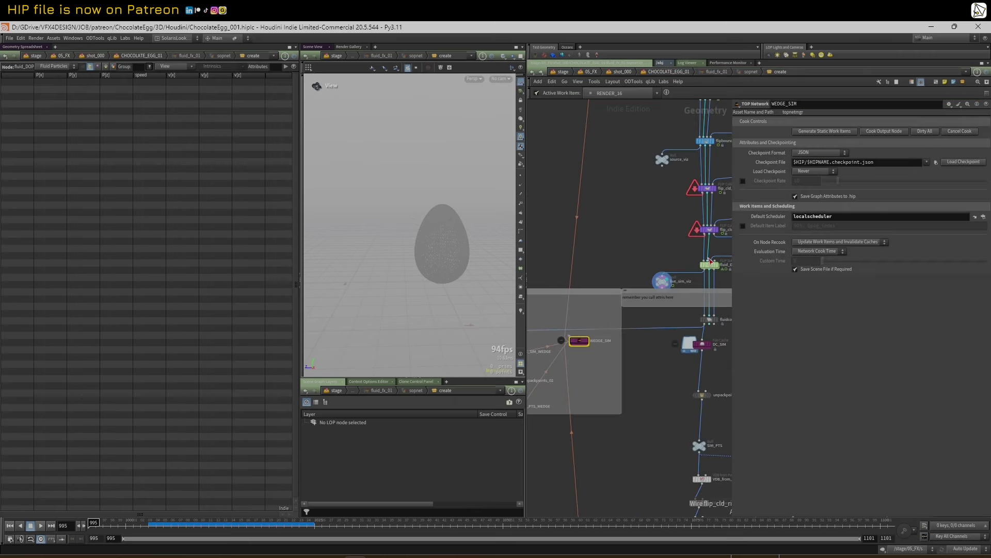
- Select the fluid_DOP solver in the create network and display it in the viewport
scroll(627, 236, down, 1)
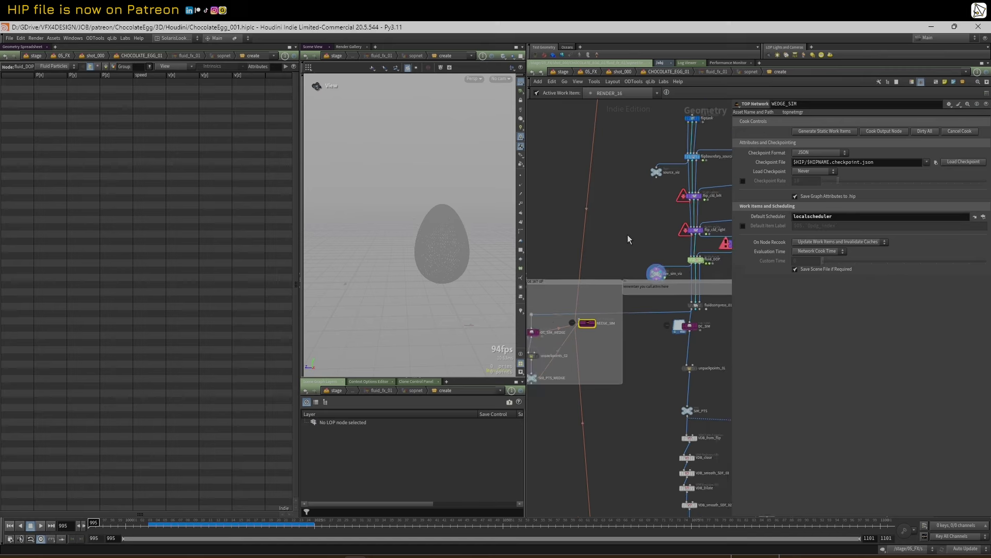
middle_drag(658, 197, 656, 206)
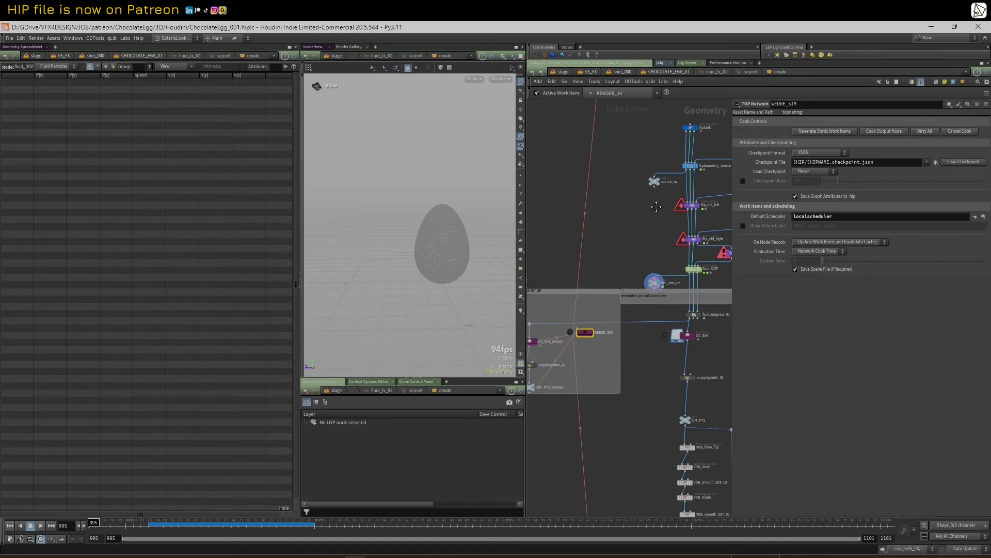
click(700, 270)
click(695, 269)
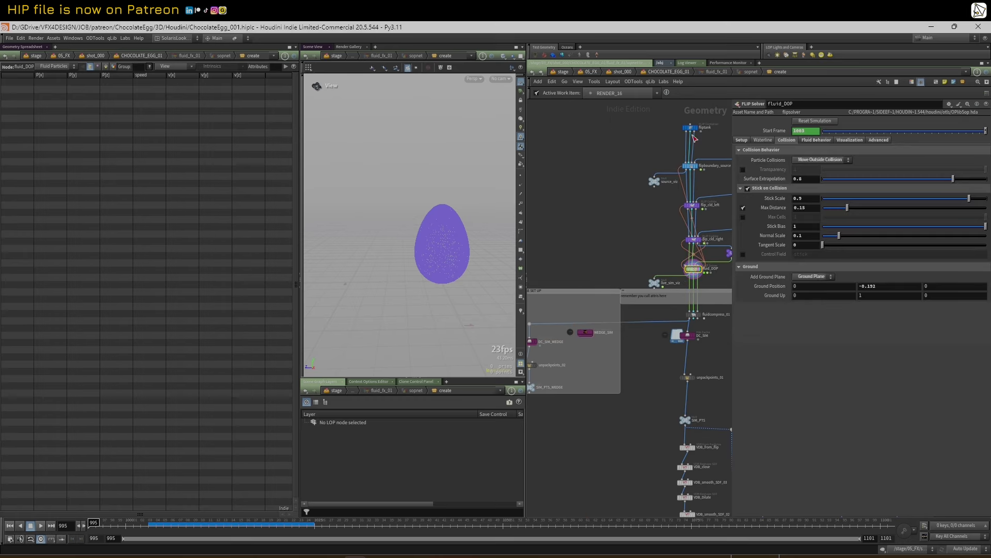
- Examine the run_sim fetch node inside WEDGE_SIM and follow its ROP path to the DC_SIM_WEDGE file cache
click(689, 335)
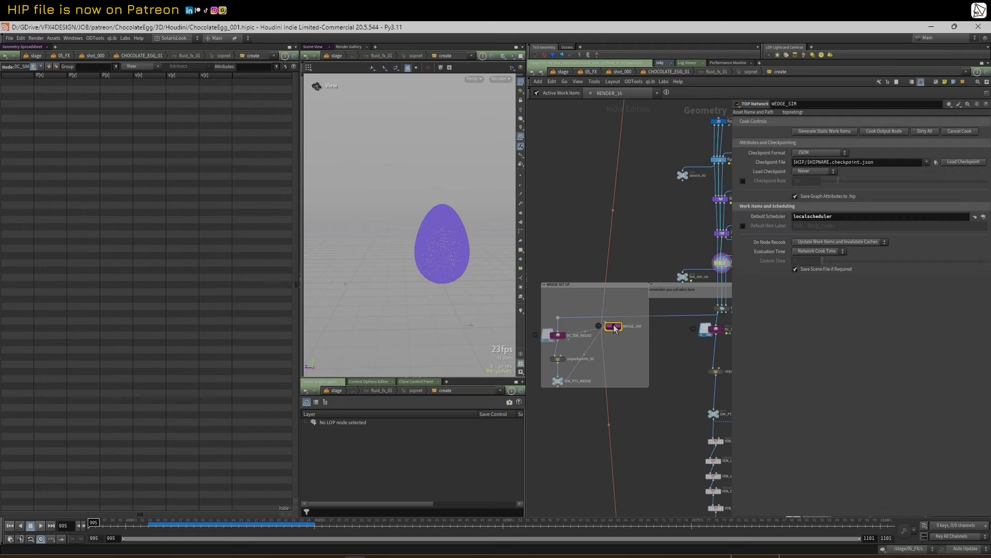
click(559, 335)
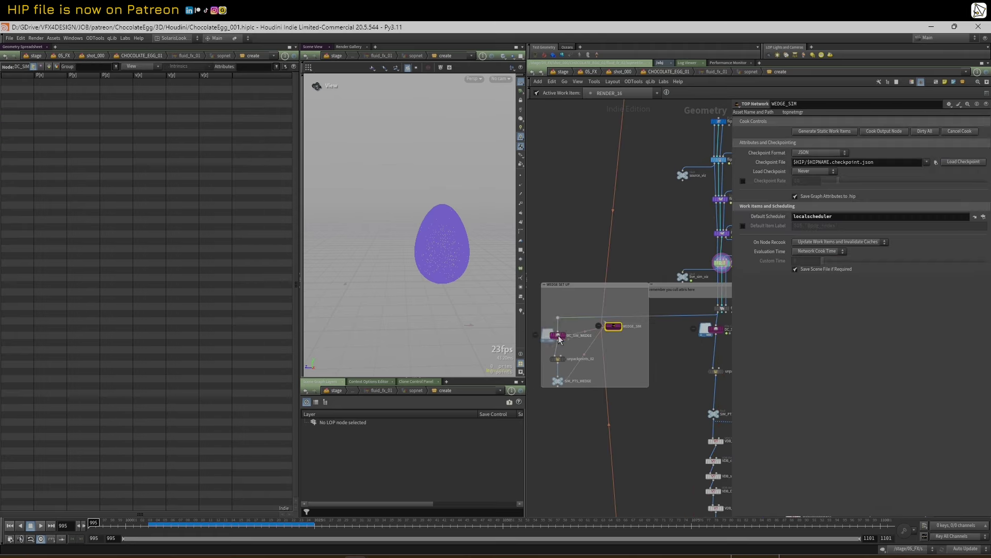
double_click(613, 326)
click(555, 195)
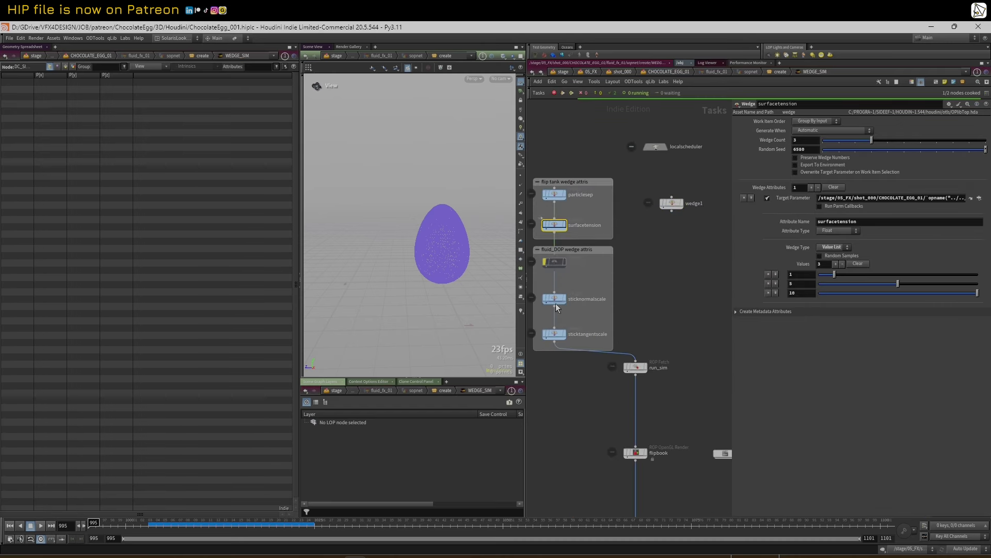
click(638, 367)
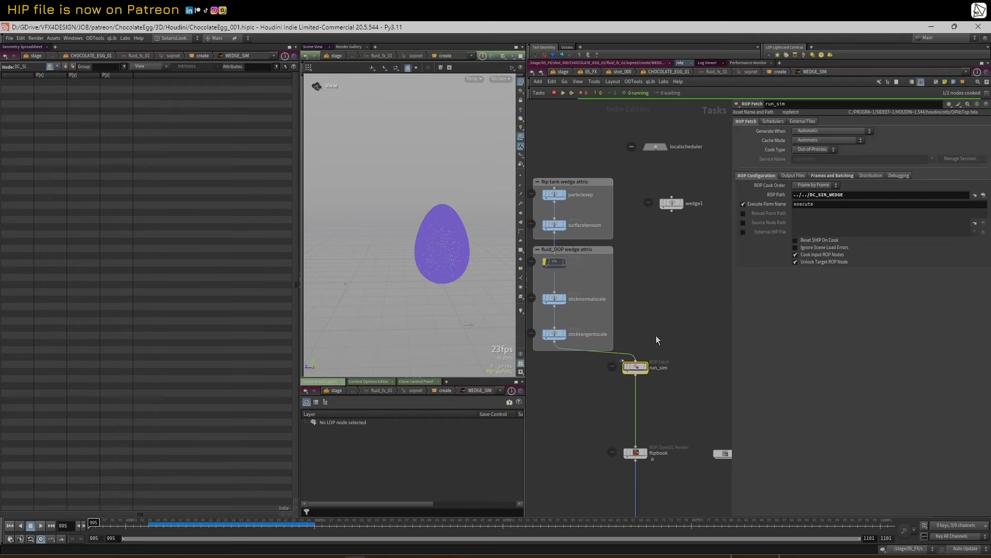
click(975, 195)
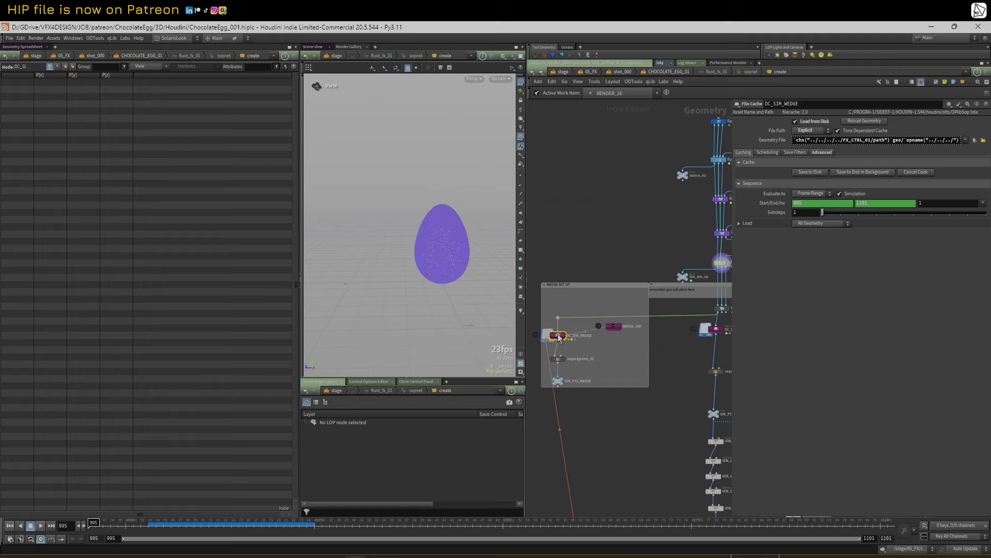
mouse_move(564, 333)
scroll(620, 261, down, 2)
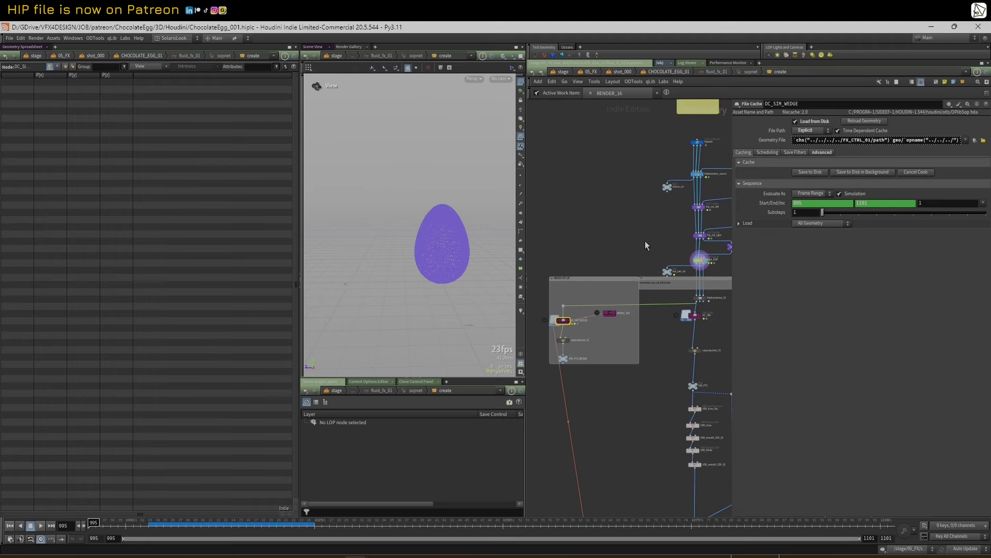
- Reopen the WEDGE_SIM network and delete the unconnected wedge1 node
double_click(613, 314)
click(671, 203)
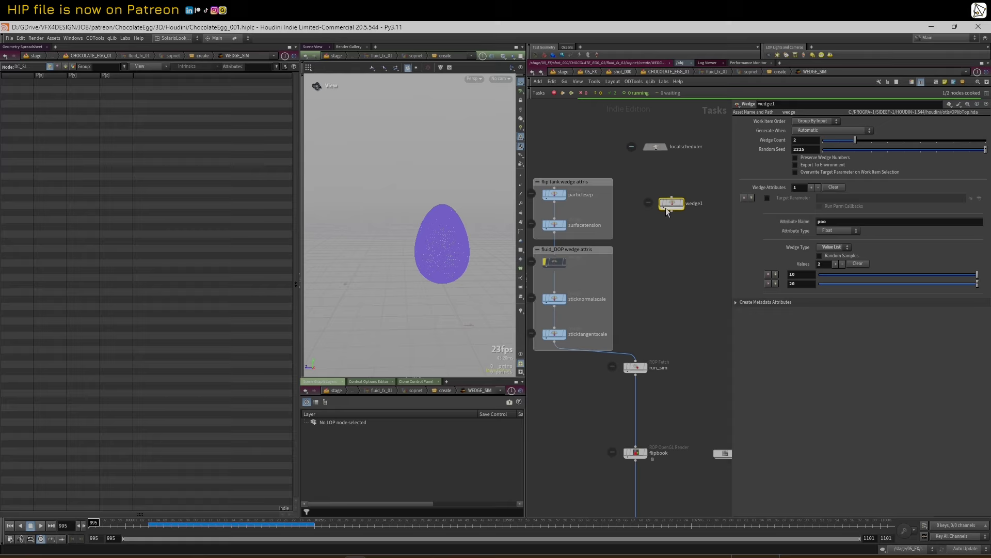
drag(666, 211, 647, 202)
key(Delete)
middle_drag(670, 231, 684, 218)
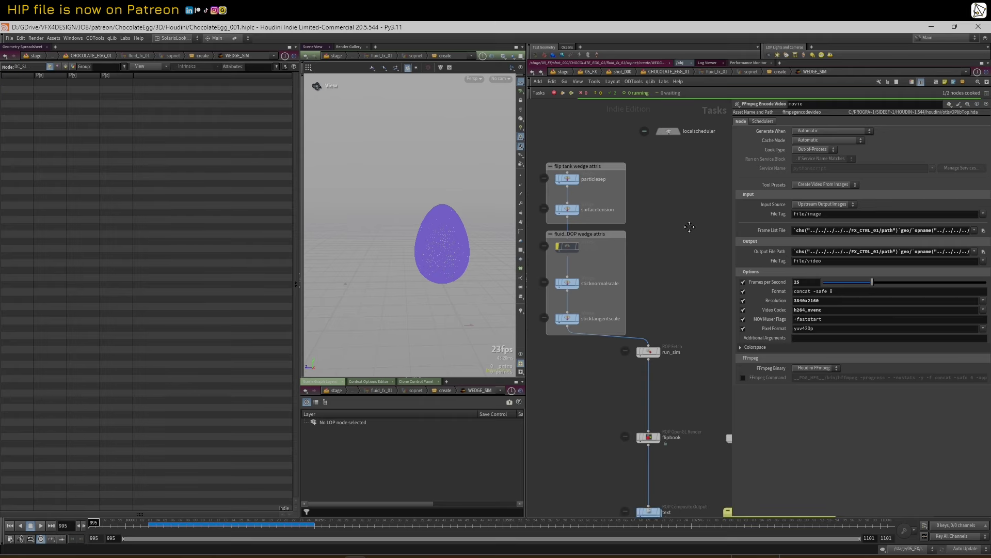
- Review the settings of the run_sim, flipbook and text nodes in the WEDGE_SIM chain
scroll(686, 222, down, 1)
scroll(664, 323, up, 2)
click(651, 337)
scroll(675, 287, down, 1)
scroll(675, 288, down, 2)
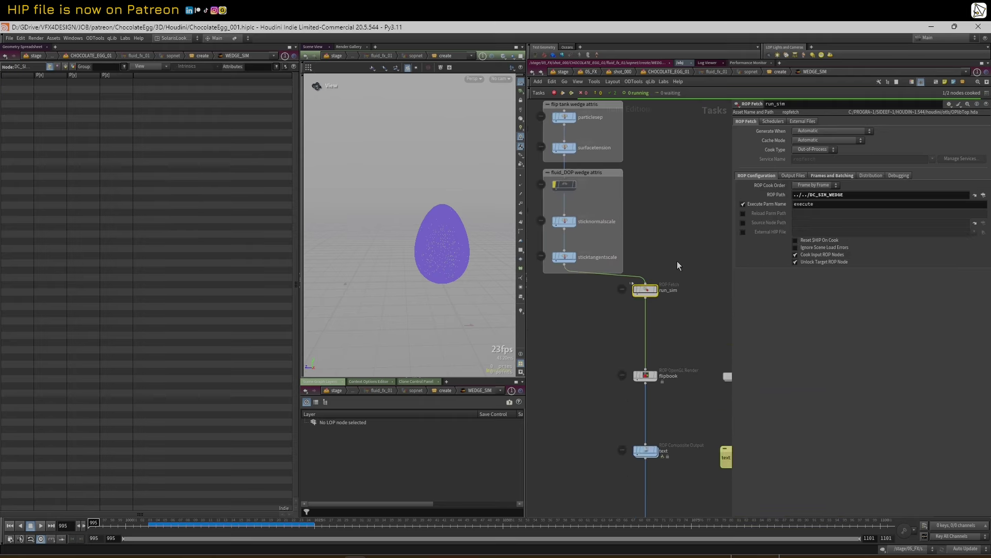
click(662, 353)
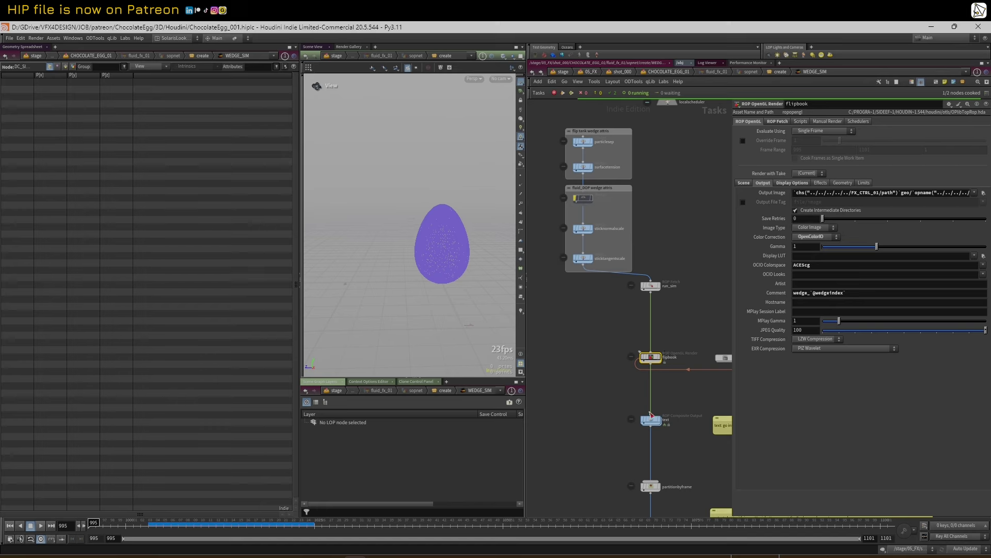
click(650, 419)
scroll(673, 343, down, 1)
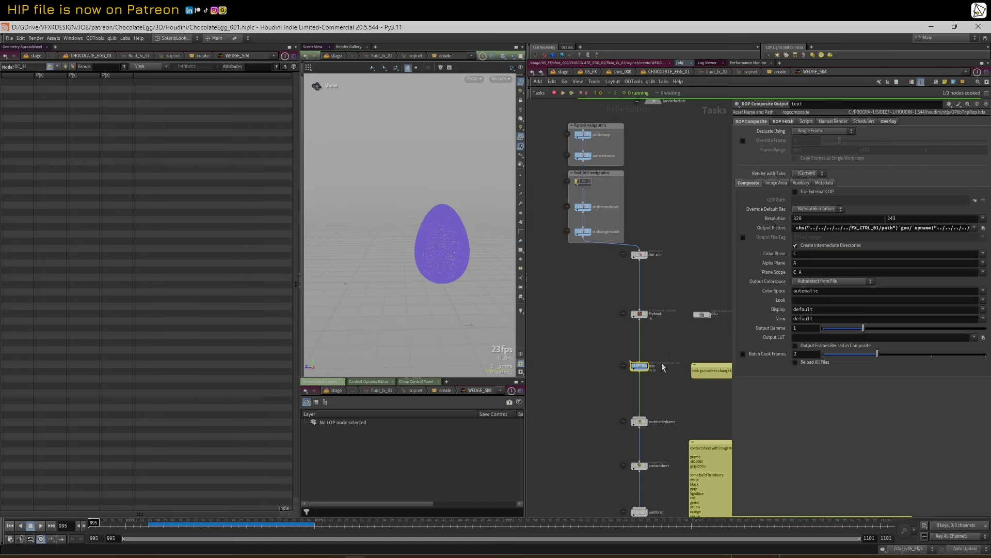
middle_drag(672, 389, 645, 276)
scroll(643, 333, up, 1)
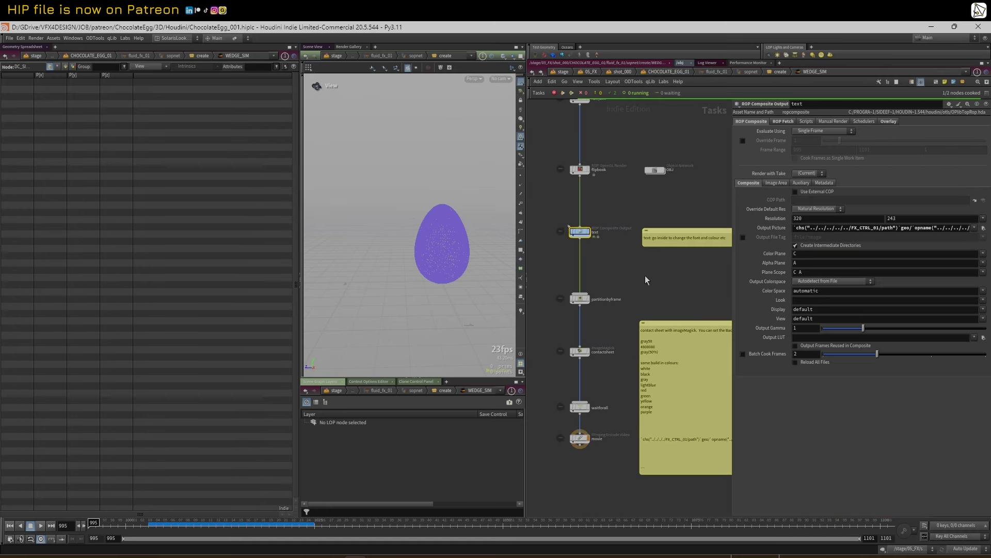
- Review the partitionbyframe, contactsheet and movie nodes at the end of the WEDGE_SIM chain
click(580, 299)
click(581, 352)
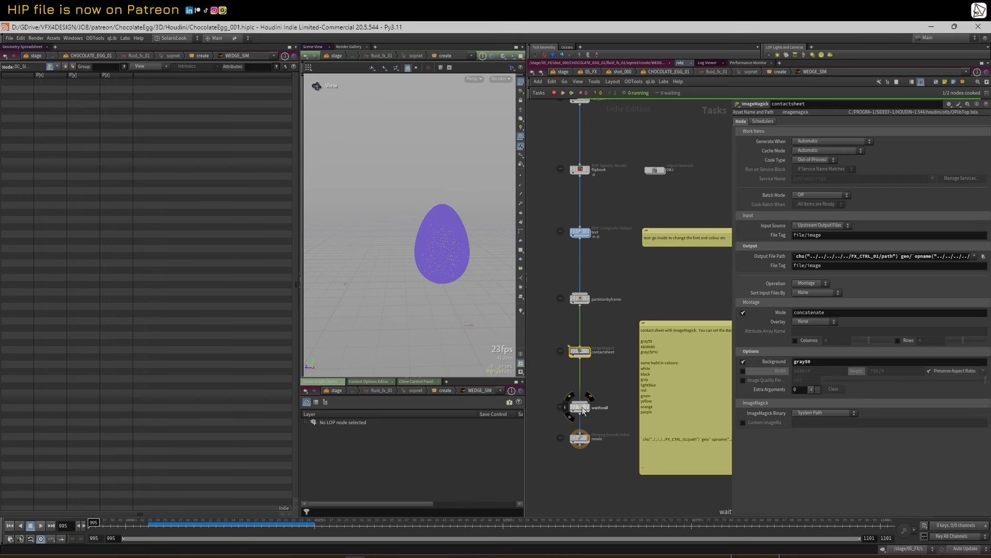
click(580, 438)
scroll(628, 314, down, 2)
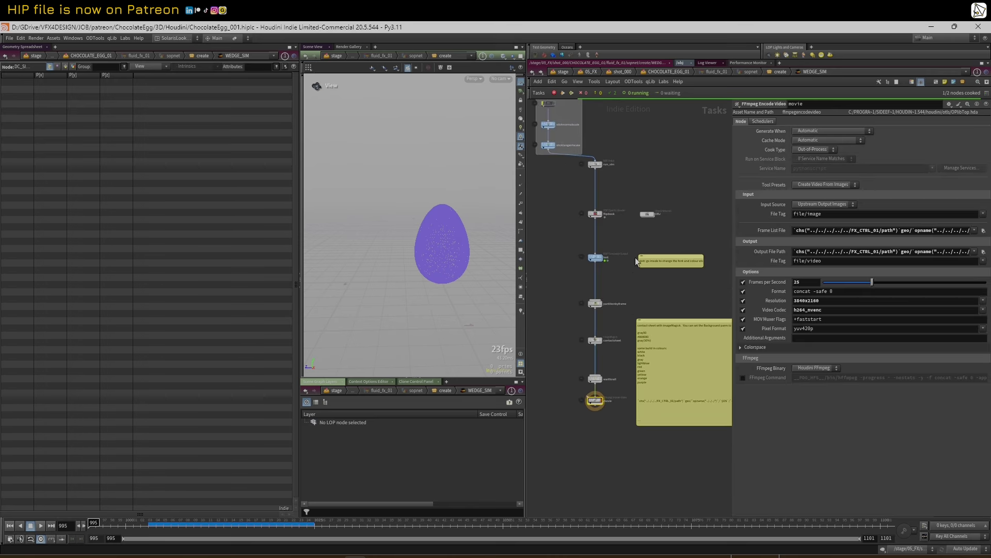
scroll(652, 201, down, 1)
middle_drag(663, 166, 679, 237)
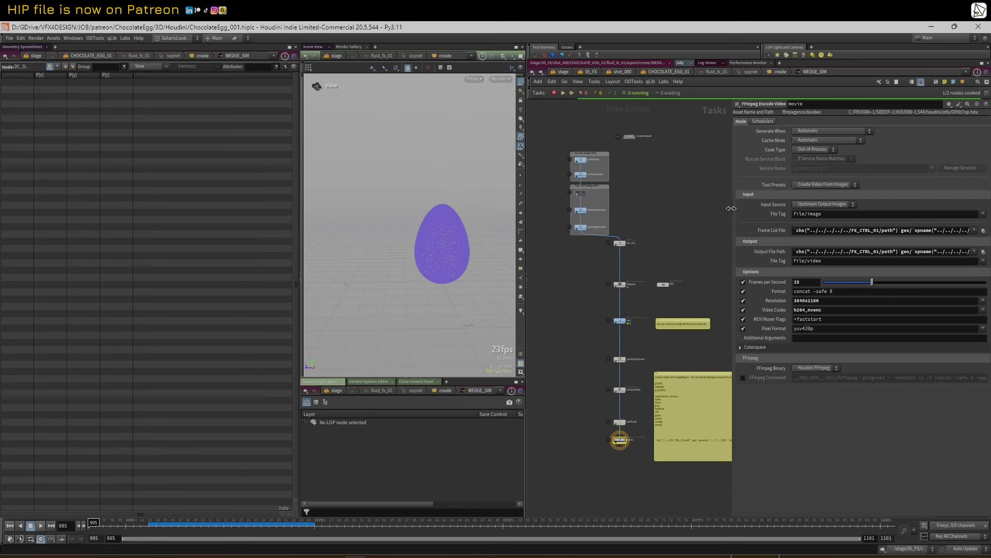
mouse_move(731, 208)
mouse_down()
mouse_move(618, 209)
mouse_move(737, 210)
mouse_up()
middle_drag(685, 215, 679, 213)
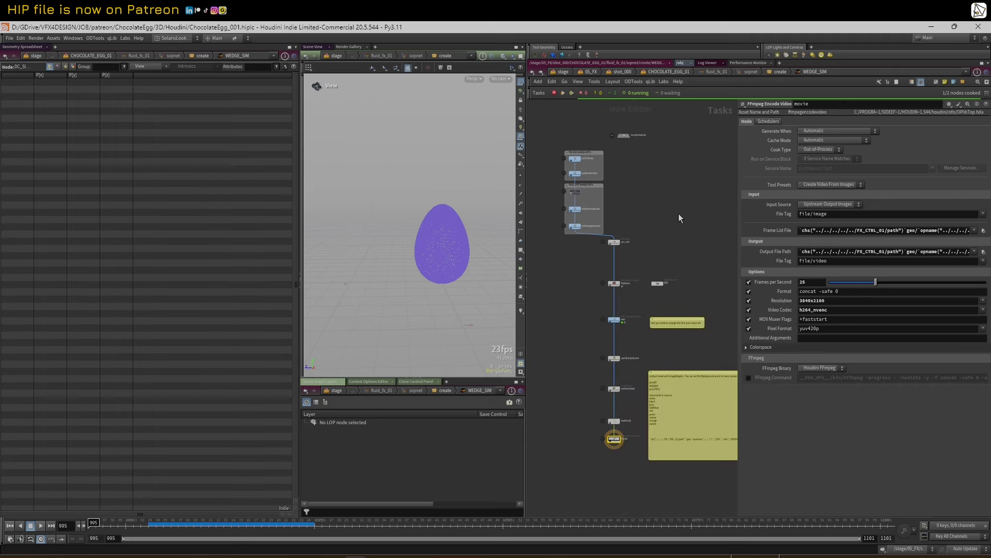
- Check the DC_SIM_WEDGE cache in the create network and return to the wedge attribute nodes inside WEDGE_SIM
key(u)
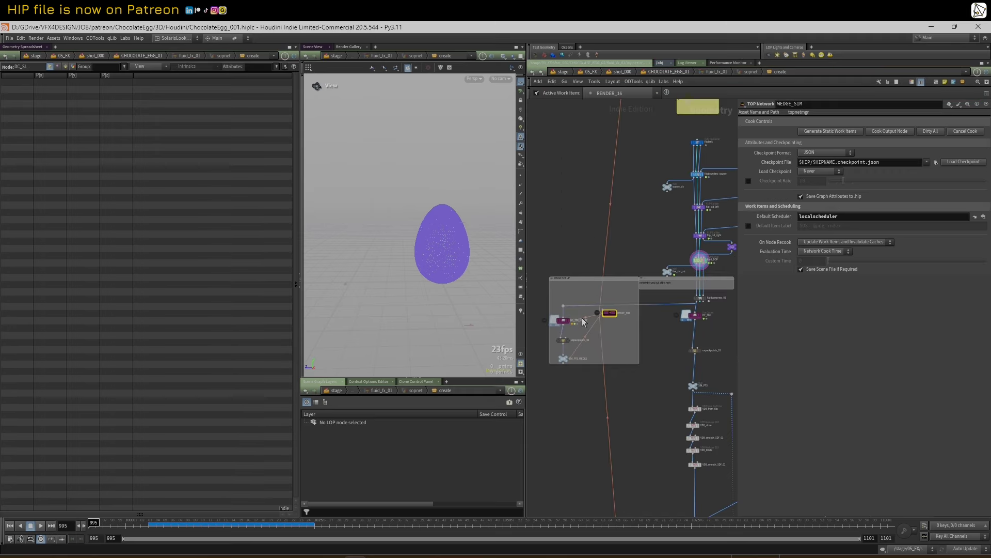
scroll(588, 325, up, 2)
scroll(591, 313, down, 2)
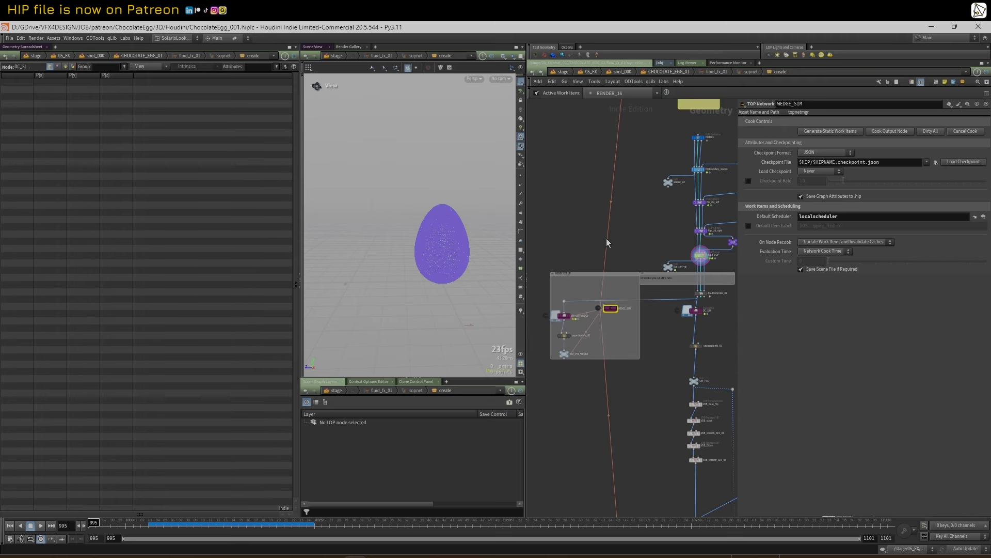
click(565, 316)
click(614, 308)
double_click(611, 308)
scroll(583, 161, up, 3)
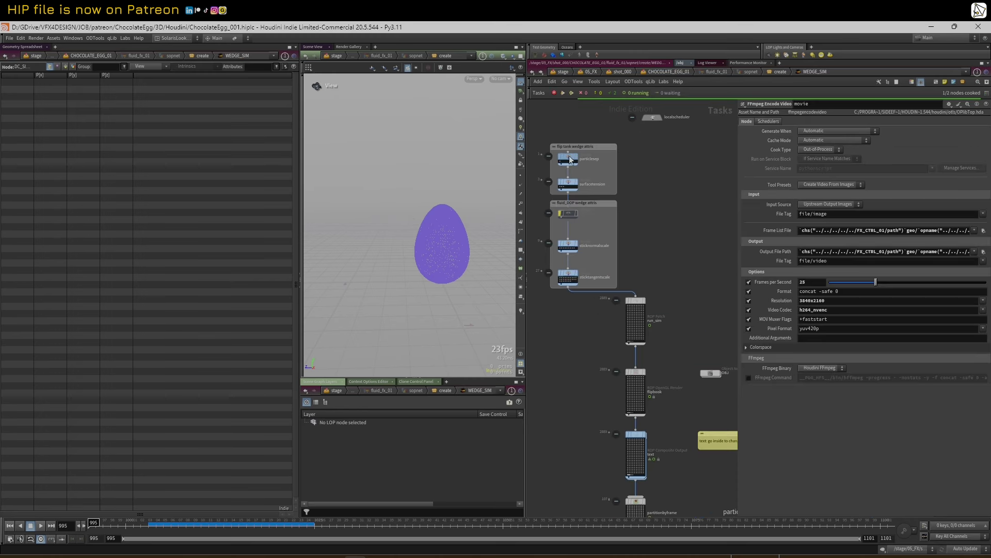
- Set the end frame of the global timeline range to 1025
scroll(540, 273, up, 3)
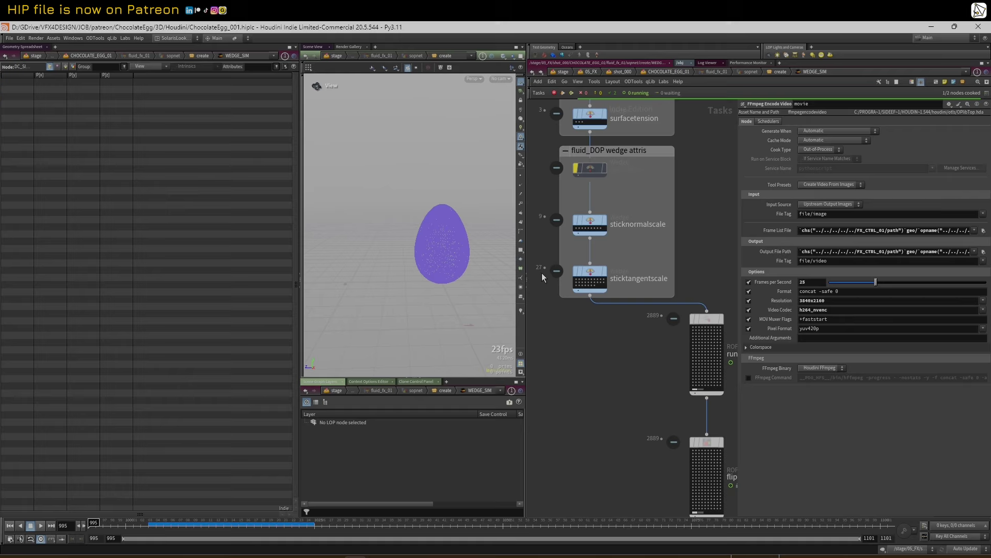
scroll(575, 376, down, 5)
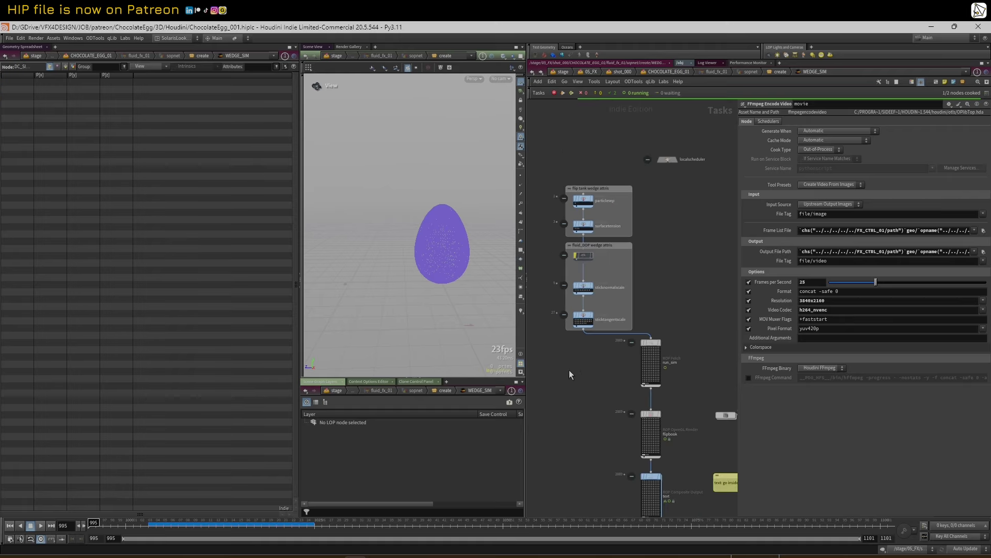
scroll(569, 369, down, 1)
scroll(560, 311, down, 1)
scroll(568, 302, up, 2)
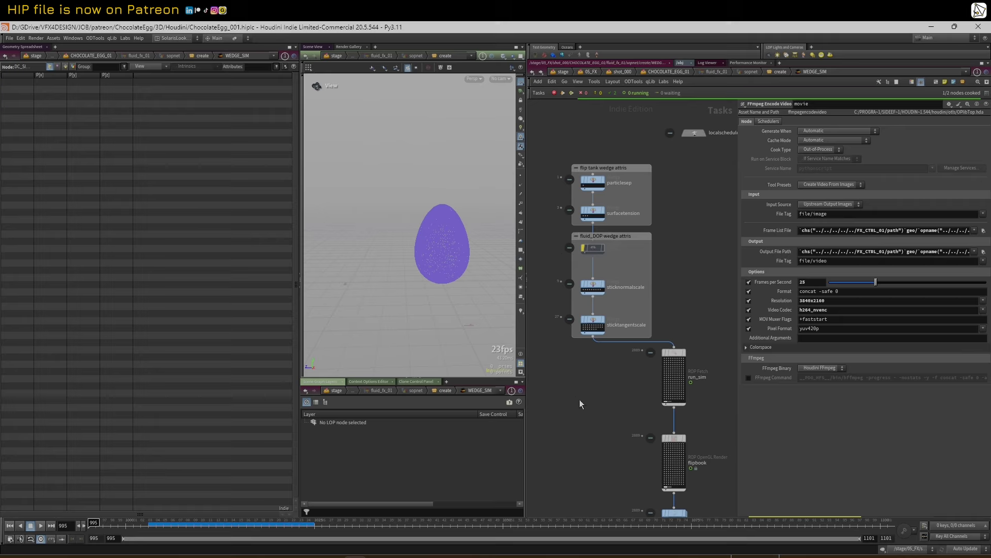
scroll(583, 392, down, 2)
scroll(584, 356, up, 1)
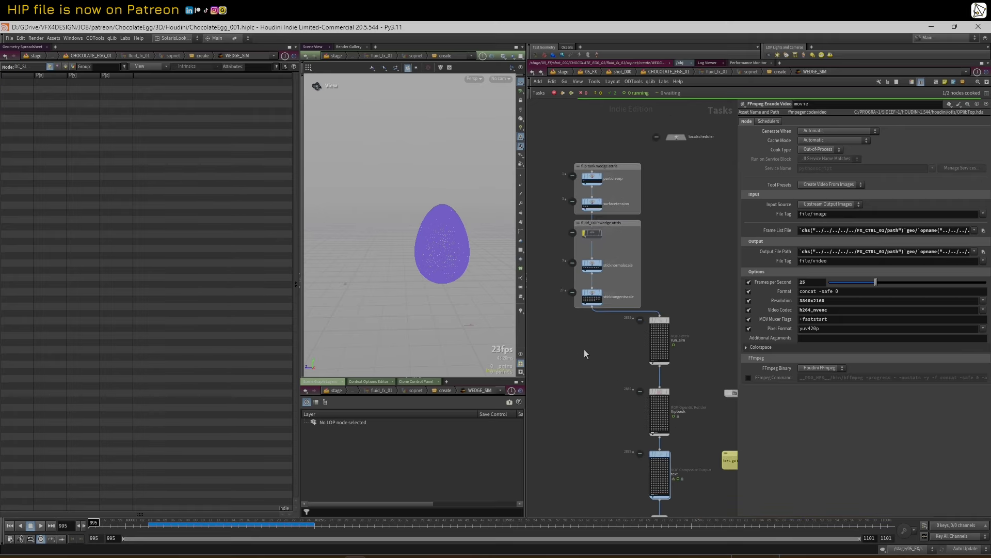
double_click(885, 539)
key(Return)
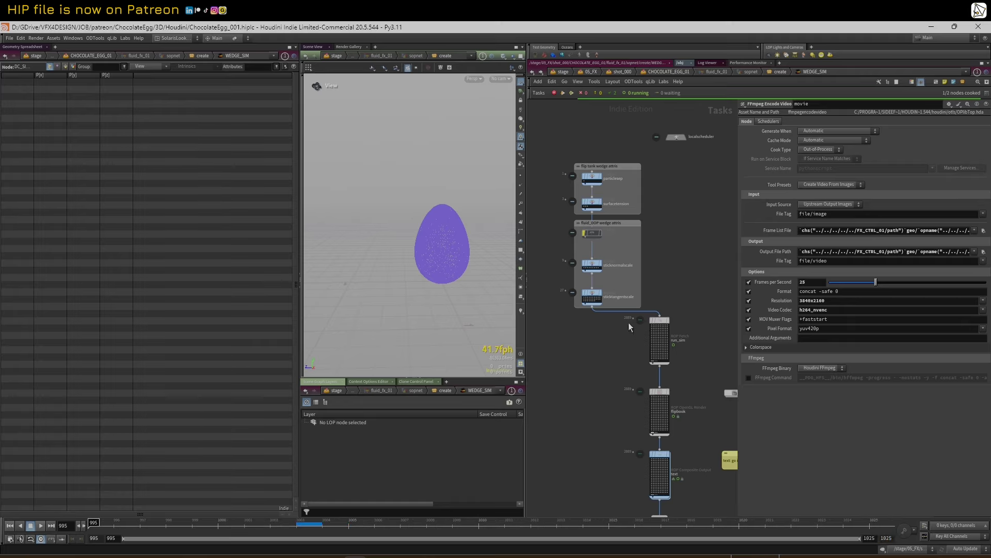
- Set the wedge count to 2 on sticktangentscale and sticknormalscale, and regenerate the static work items of sticktangentscale
middle_drag(634, 361, 639, 337)
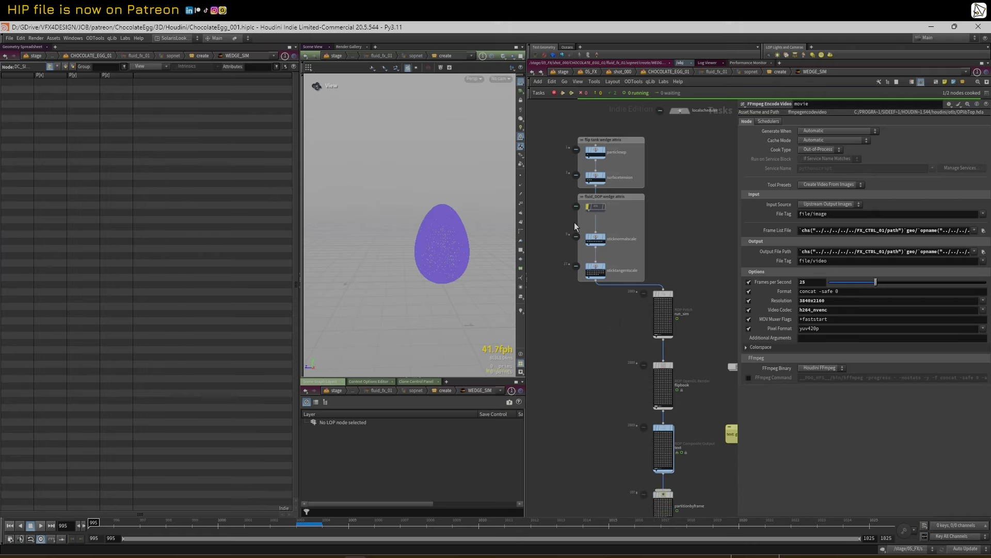
click(596, 270)
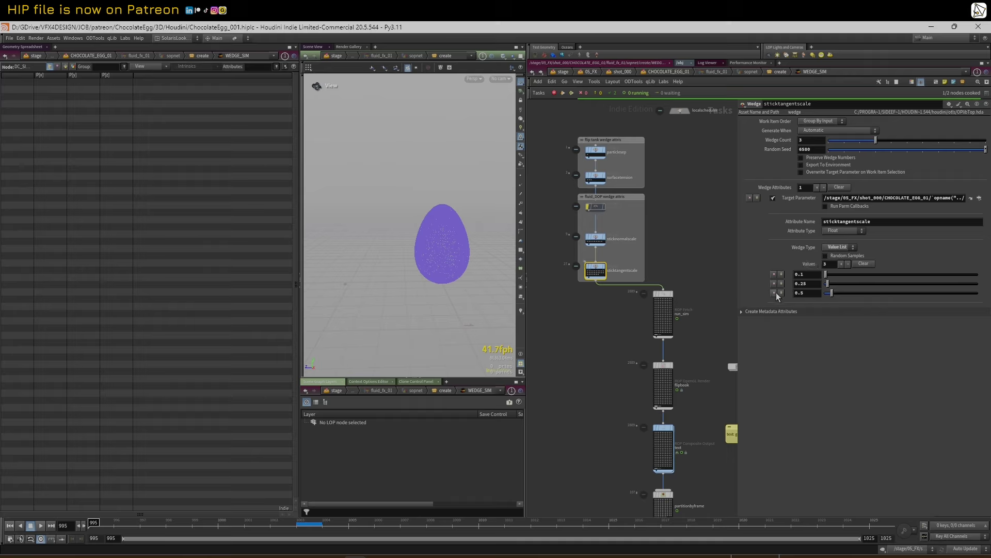
click(859, 140)
click(595, 241)
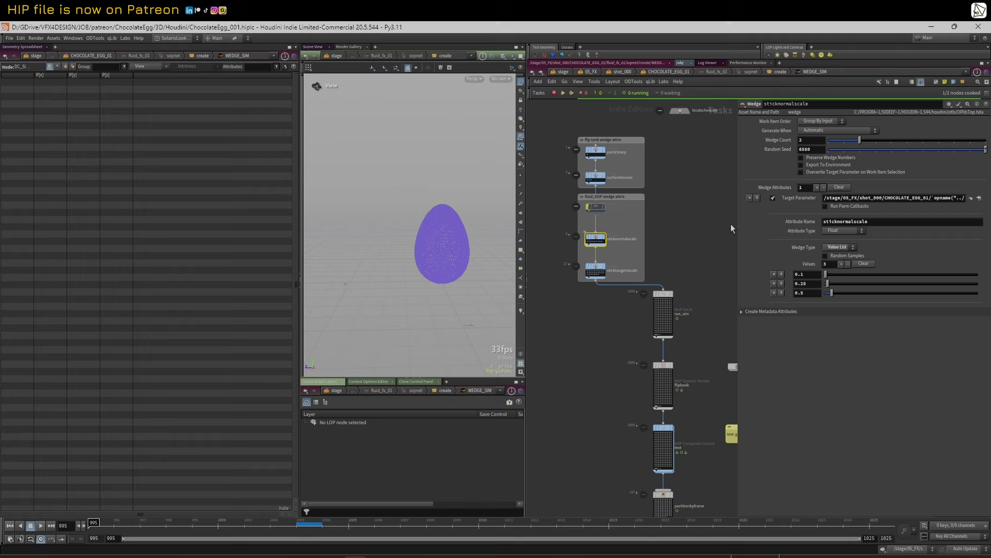
right_click(594, 267)
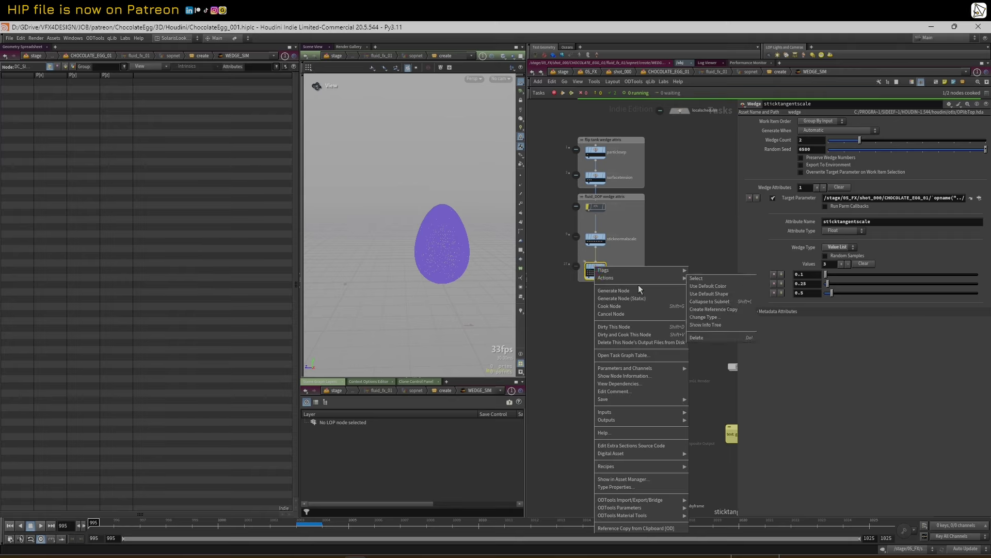
click(638, 298)
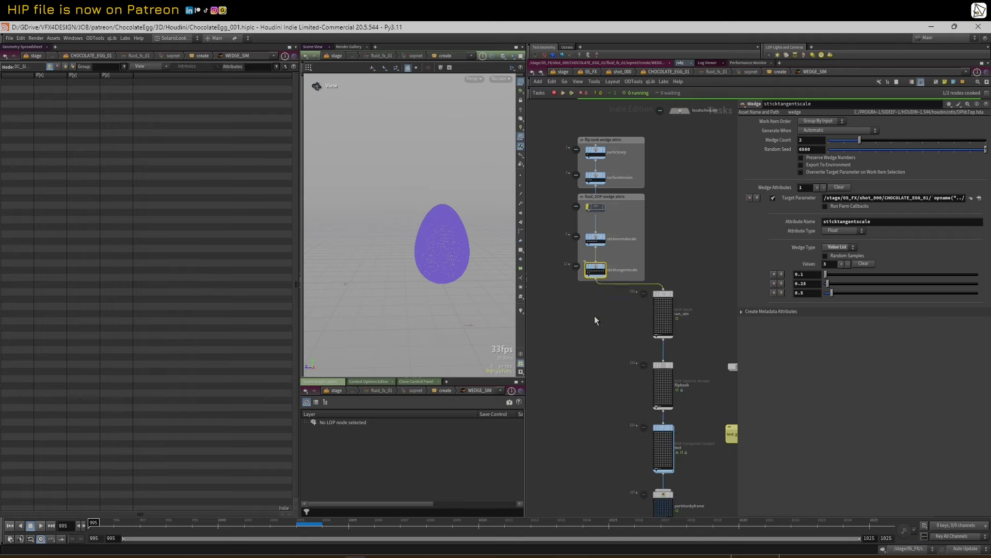
middle_drag(593, 316, 597, 318)
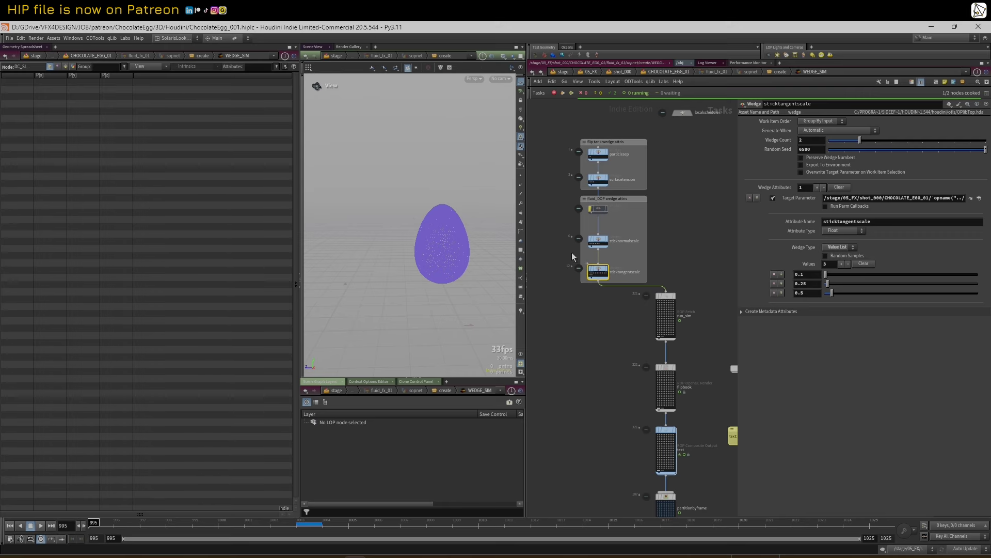
- Go up to the create network and, in File Explorer, browse the ChocolateEgg project to the fluid folder in SHOTS/000/FX/CHOCOLATE_EGG_01
key(u)
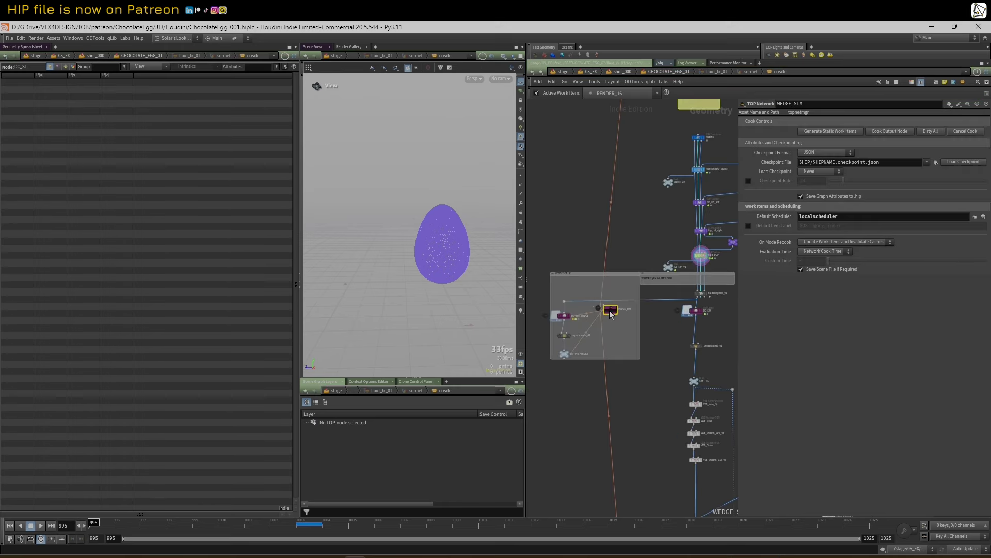
click(173, 554)
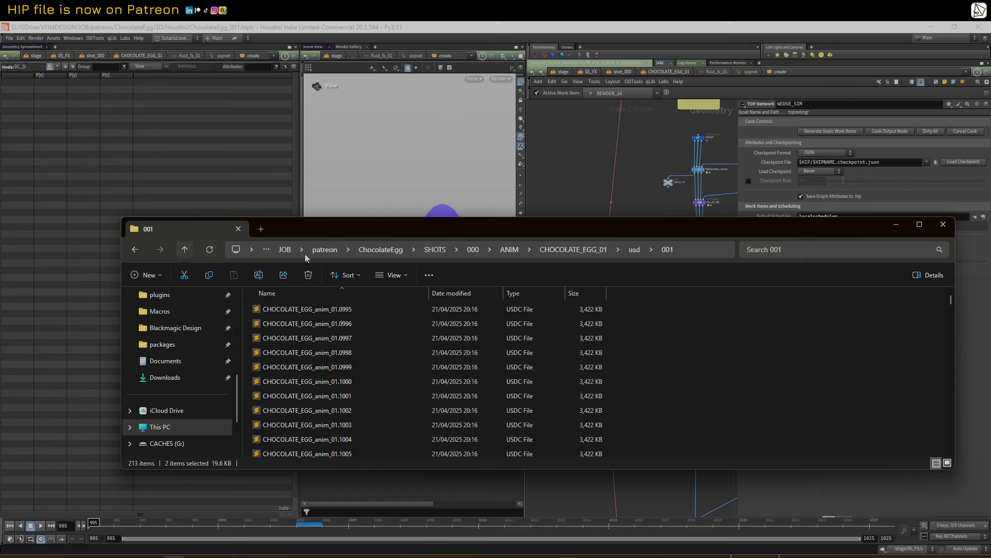
click(374, 250)
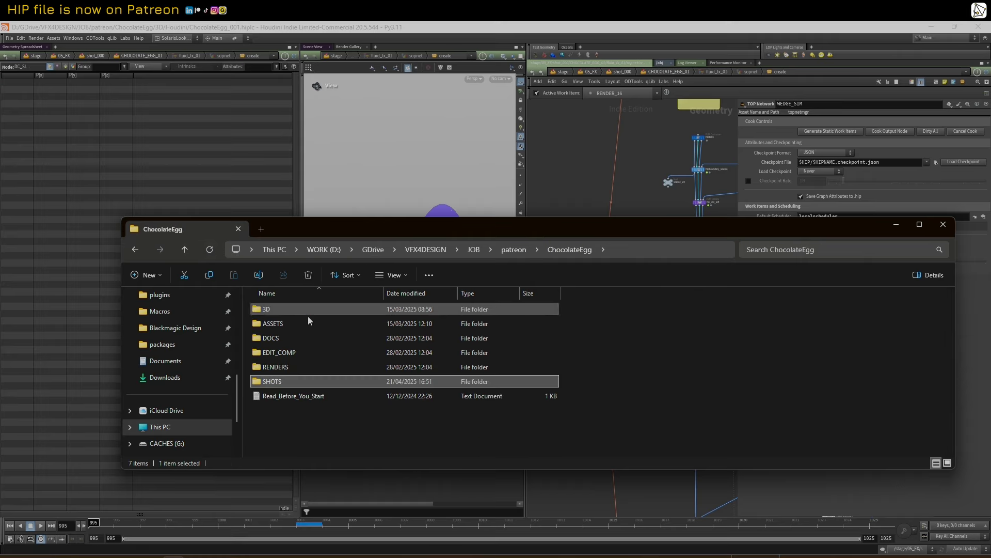
double_click(271, 382)
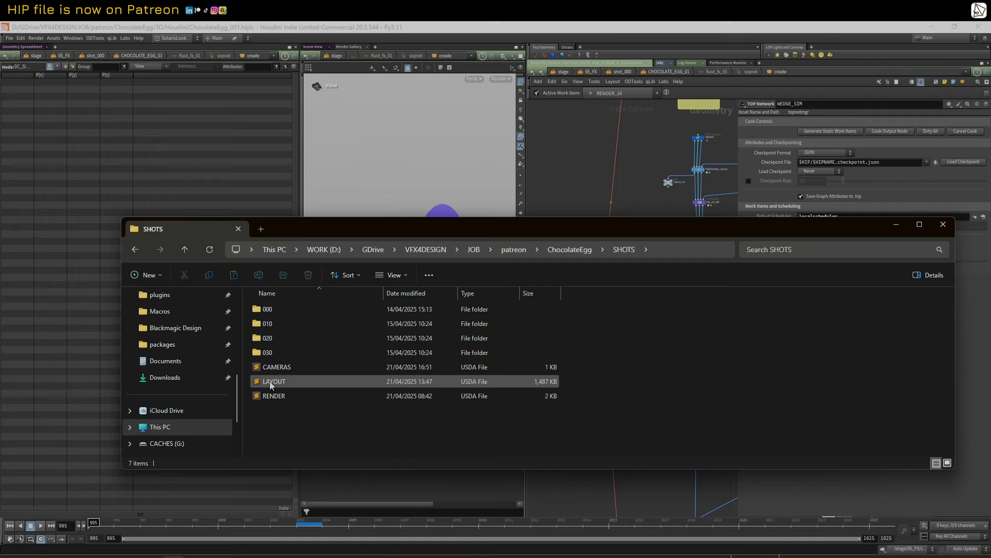
double_click(268, 309)
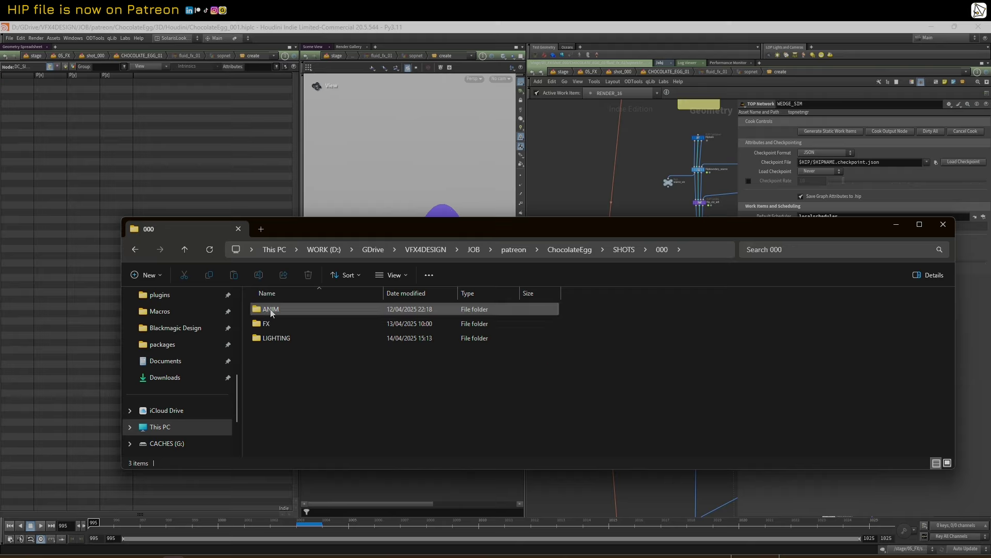
click(296, 324)
double_click(297, 323)
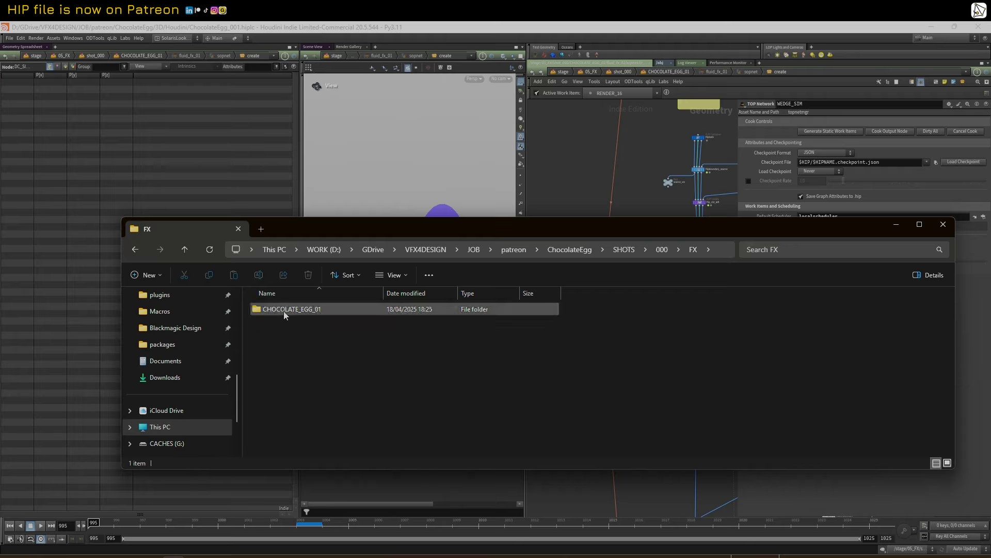
double_click(284, 311)
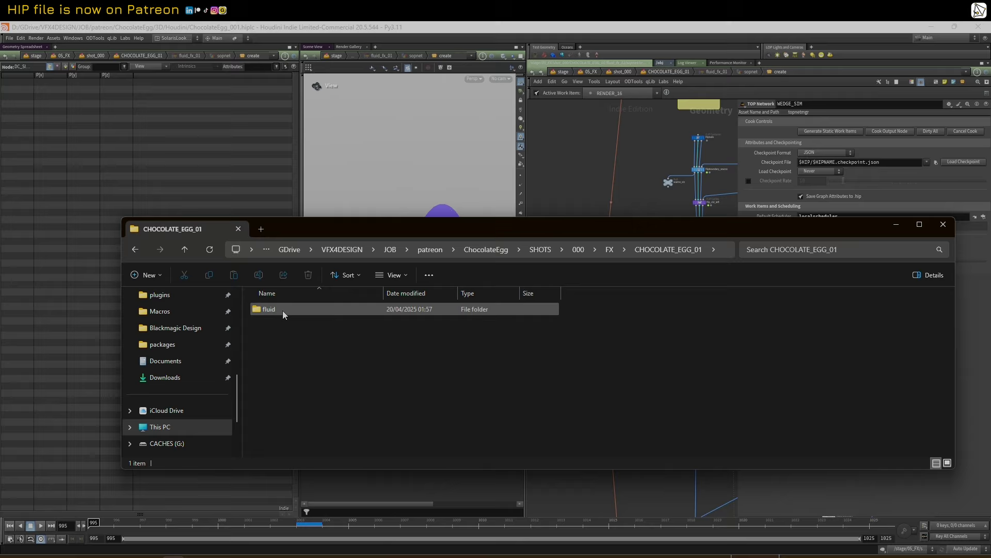
click(263, 310)
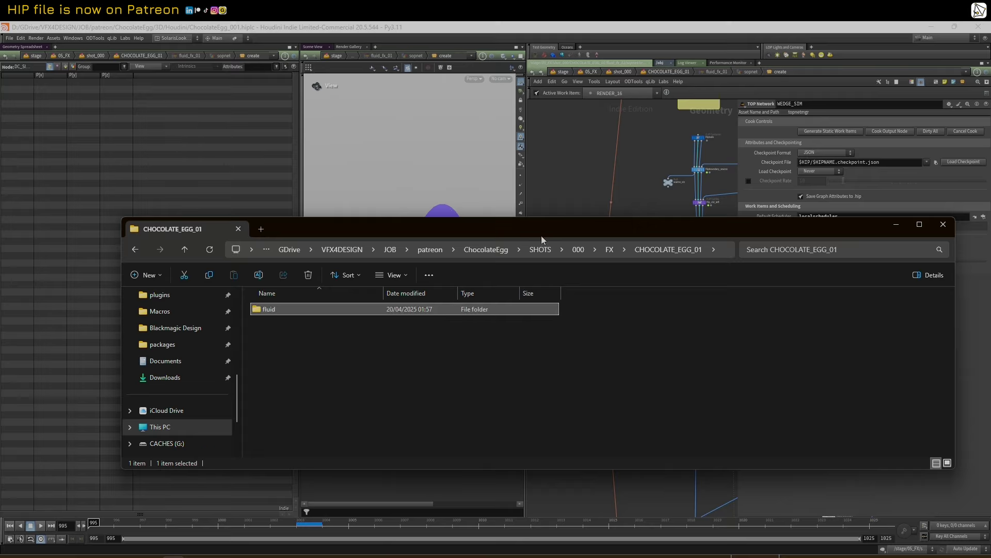
drag(465, 227, 456, 339)
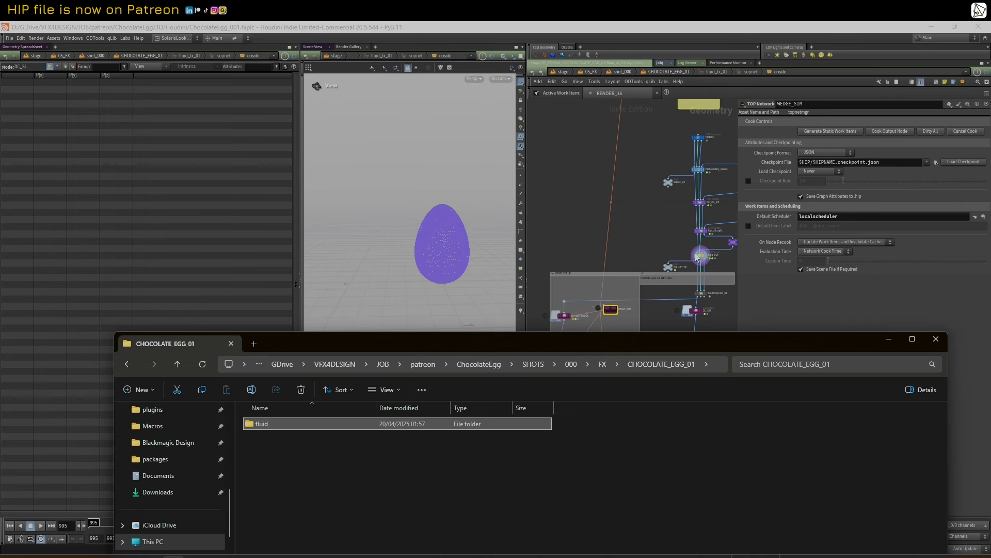
- Examine the DC_SIM_WEDGE cache's Geometry File path, both resolved and as an expression, including its wedge index folder
middle_drag(571, 300, 582, 243)
click(574, 258)
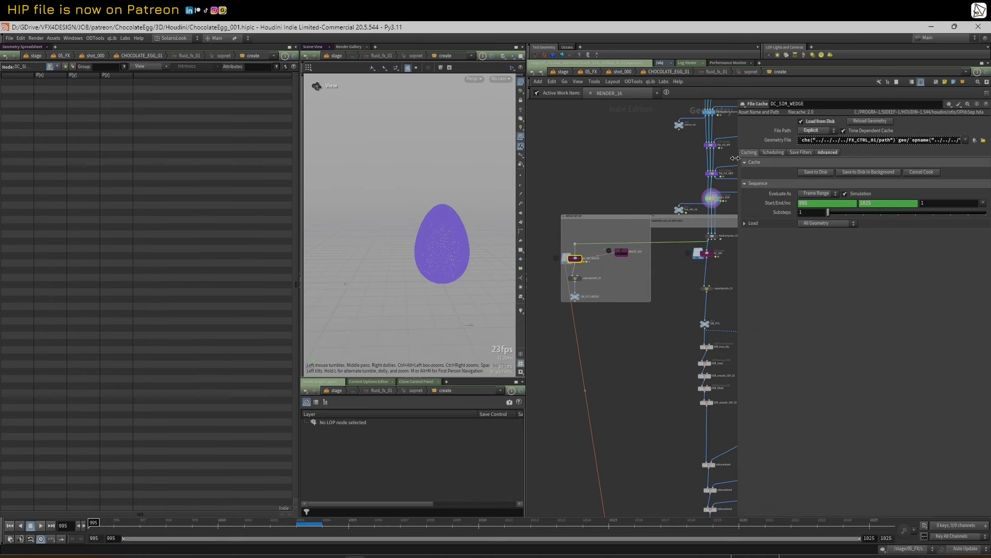
drag(740, 162, 388, 155)
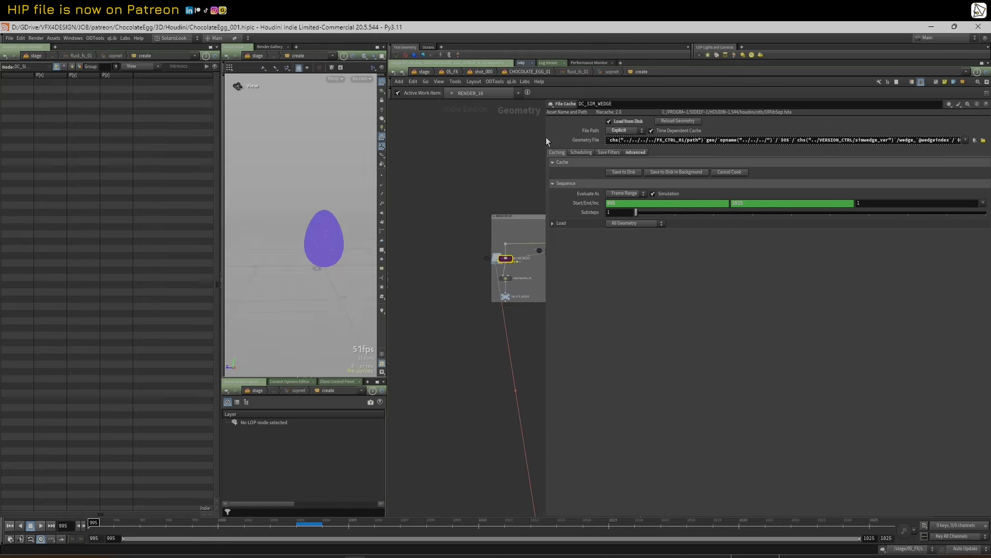
drag(546, 138, 441, 147)
click(477, 140)
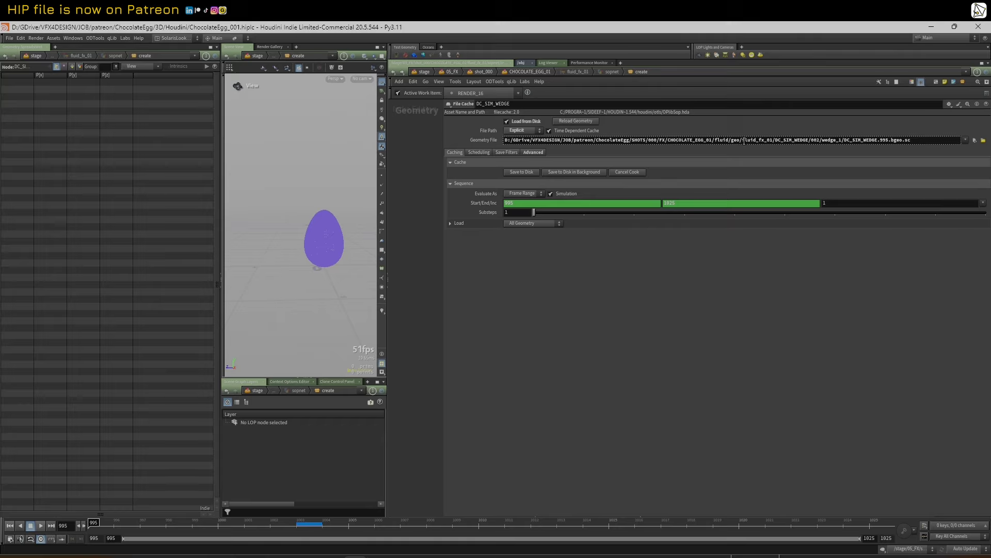
drag(743, 140, 775, 140)
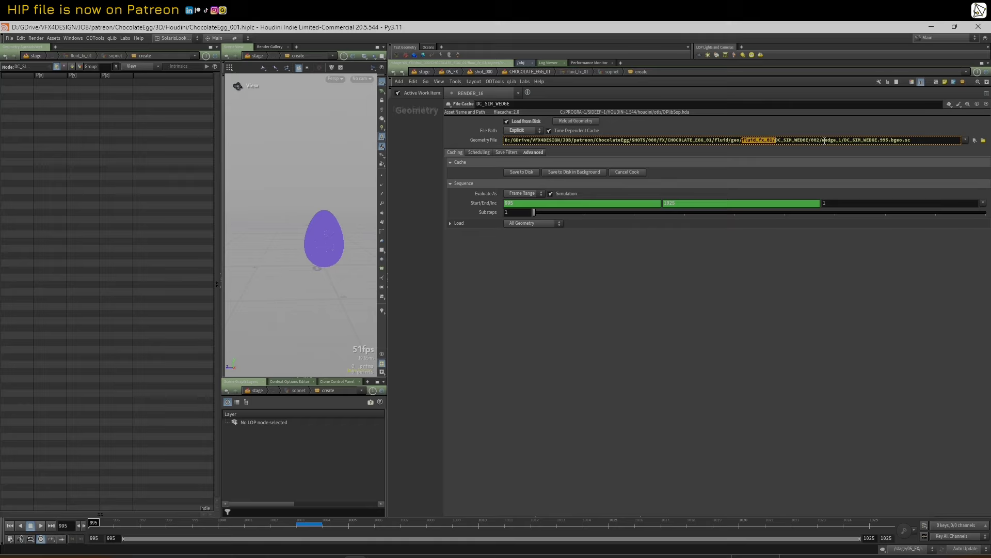
click(484, 140)
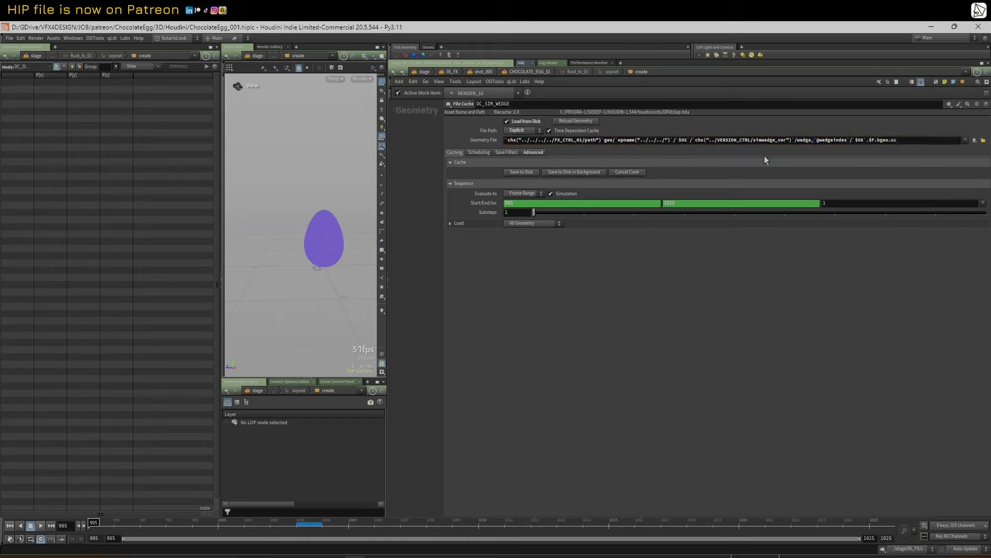
drag(795, 141, 851, 140)
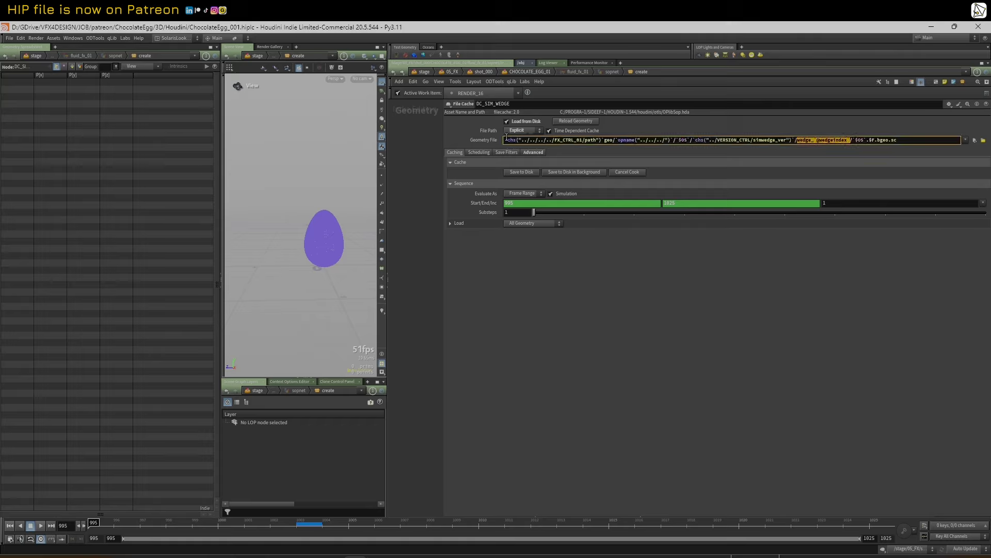
drag(504, 140, 759, 140)
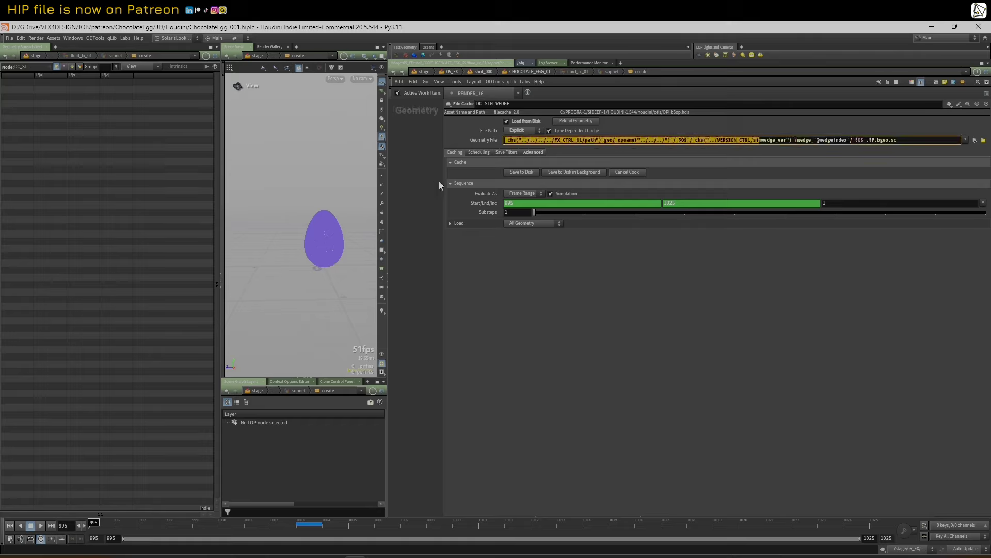
drag(443, 181, 686, 181)
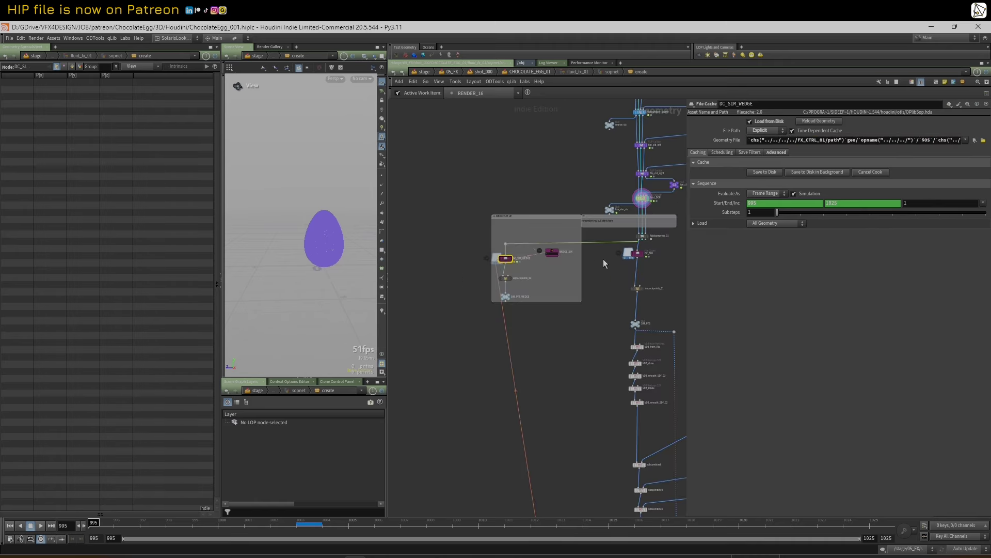
- Check the DC_SIM file cache and the version parameters of the VERSION_CTRL null below the network
click(639, 253)
middle_drag(666, 270, 618, 259)
middle_drag(509, 444, 502, 330)
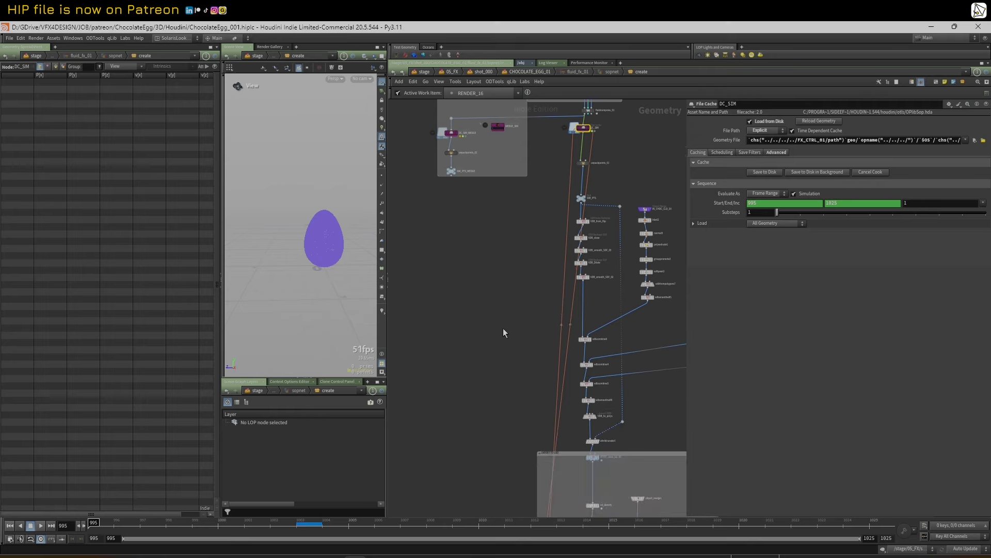
scroll(502, 336, down, 2)
middle_drag(467, 489, 447, 269)
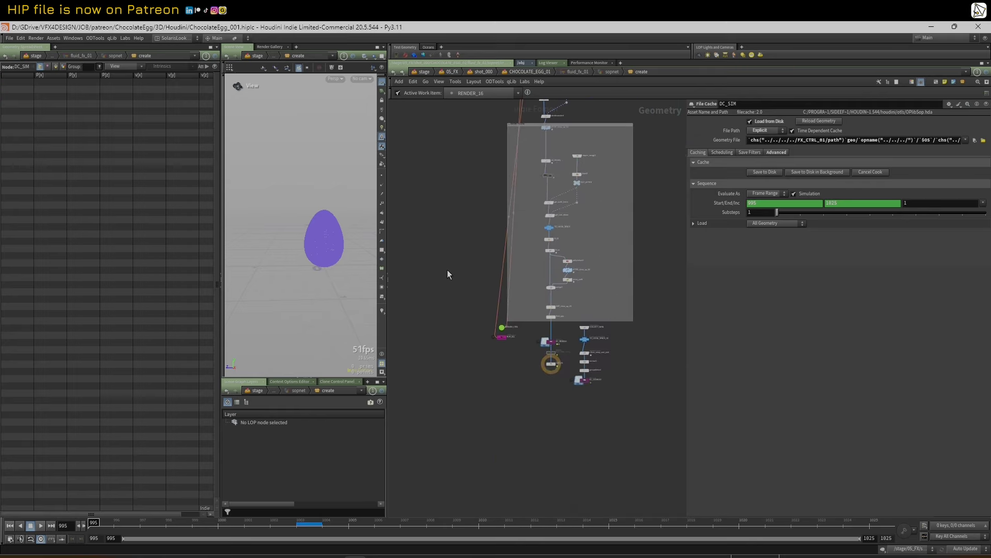
scroll(465, 302, up, 3)
drag(489, 332, 547, 370)
scroll(517, 305, down, 3)
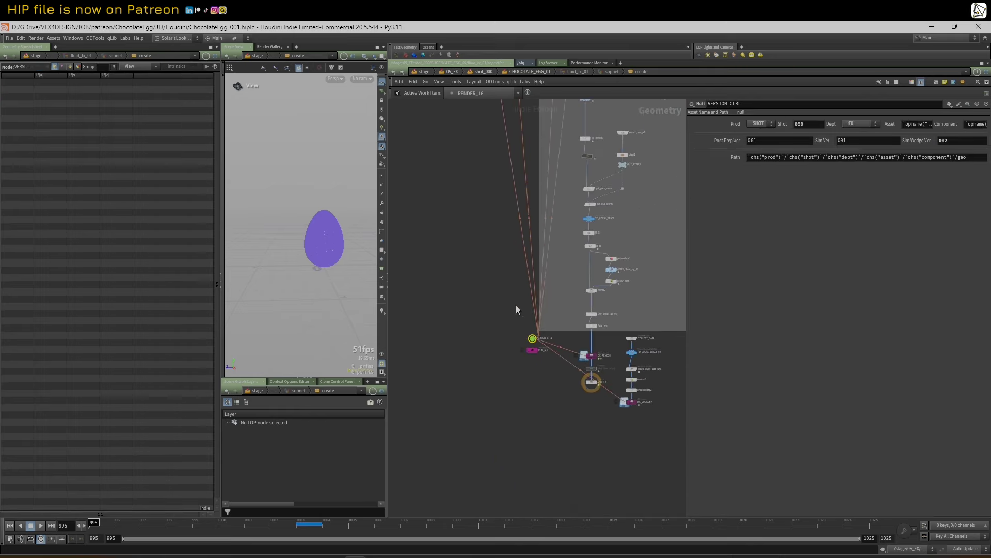
- Return to the WEDGE SET UP box in the create network and widen the network view to examine its nodes
scroll(512, 292, down, 2)
middle_drag(493, 232, 487, 313)
scroll(532, 203, up, 5)
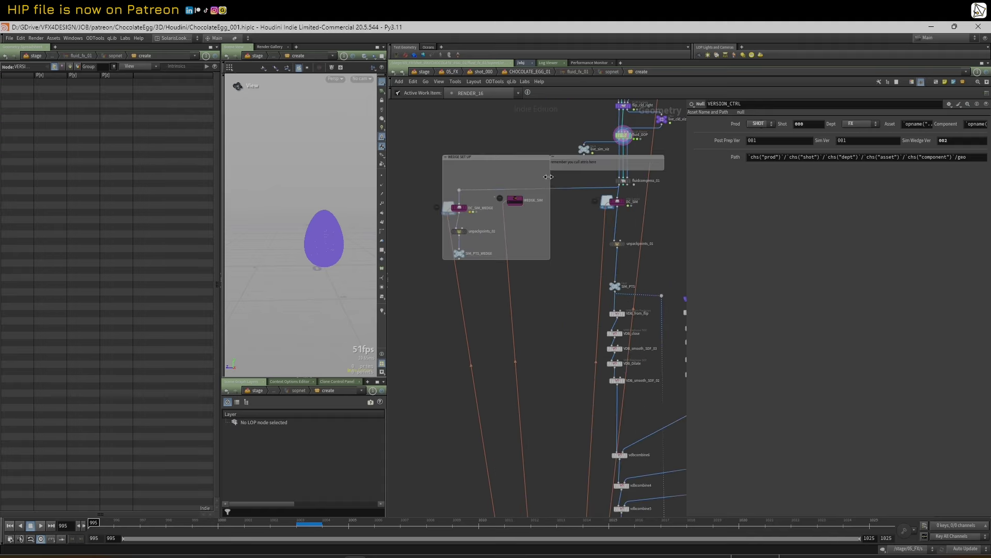
scroll(531, 205, down, 3)
middle_drag(560, 127, 555, 172)
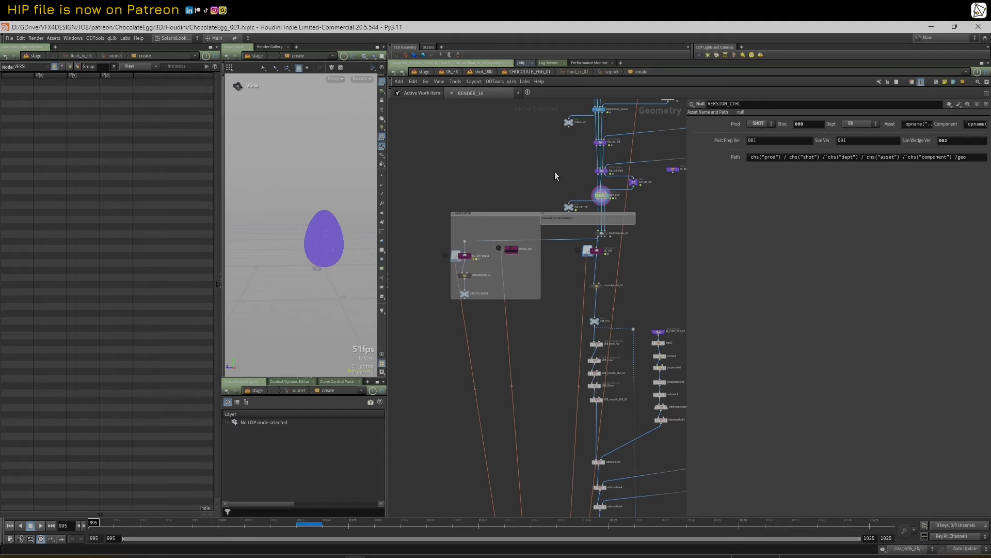
drag(685, 198, 749, 201)
scroll(509, 228, up, 1)
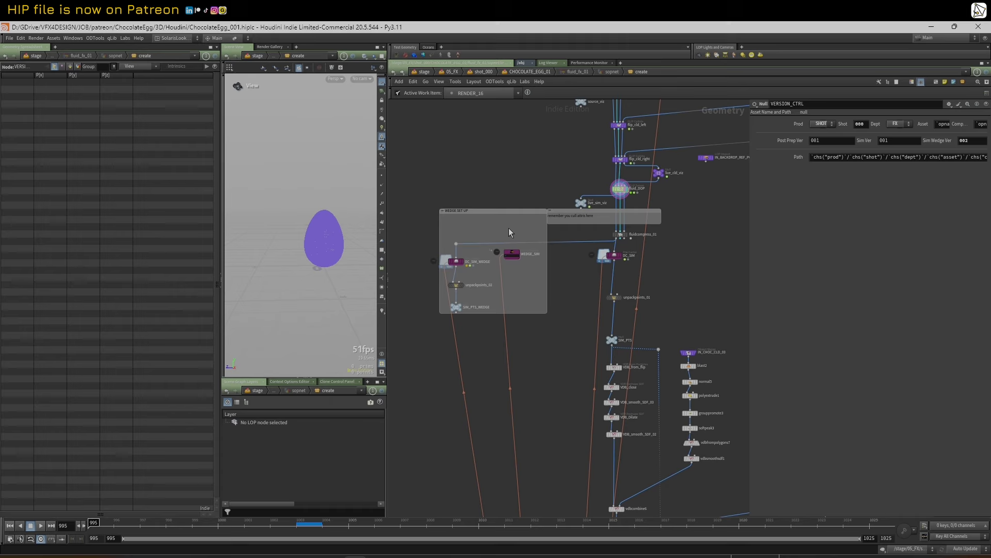
scroll(509, 229, down, 1)
middle_drag(560, 316, 570, 306)
scroll(570, 306, up, 2)
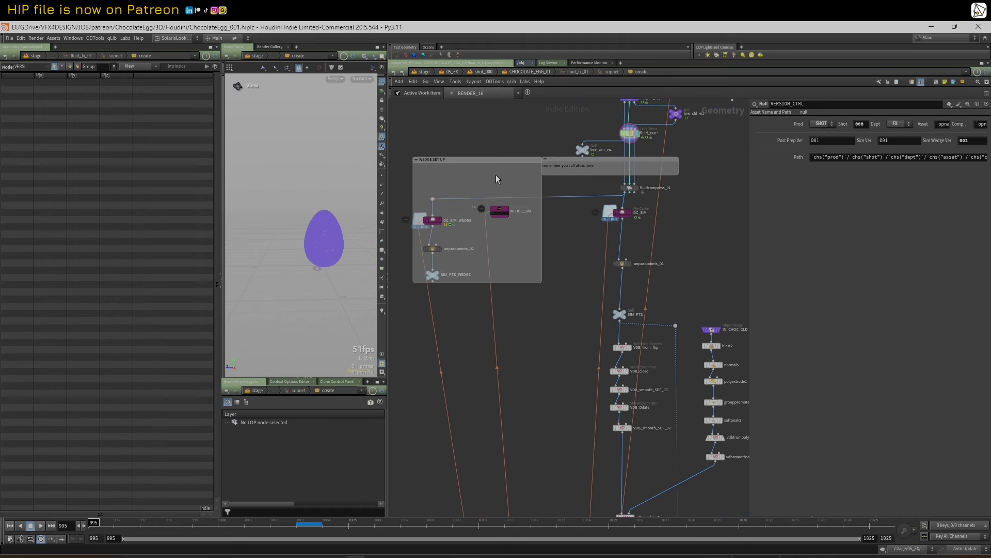
- Examine the WEDGE_SIM task network's cook controls and the source_viz null beside the fluid simulation chain
middle_drag(496, 175, 508, 176)
click(507, 211)
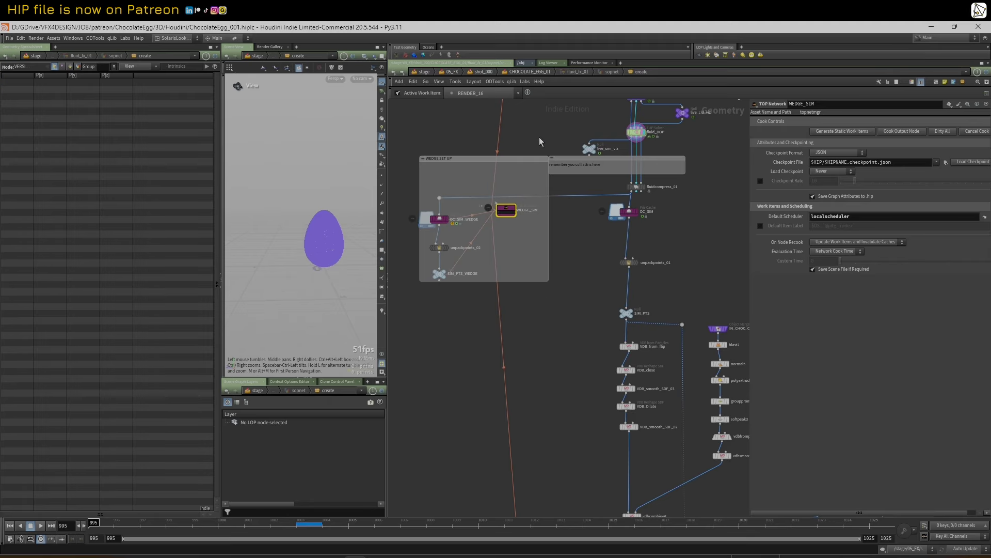
middle_drag(552, 125, 537, 284)
scroll(538, 281, down, 2)
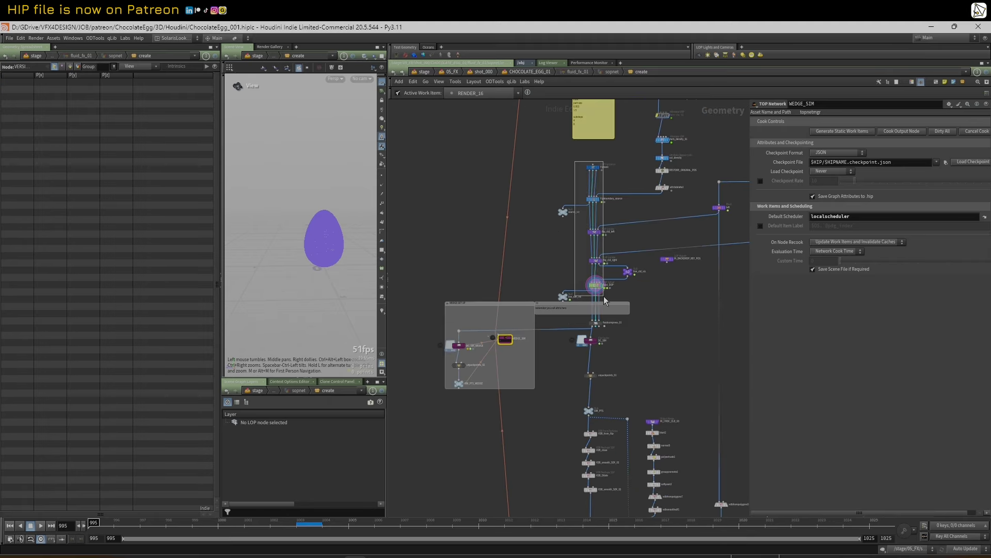
click(563, 212)
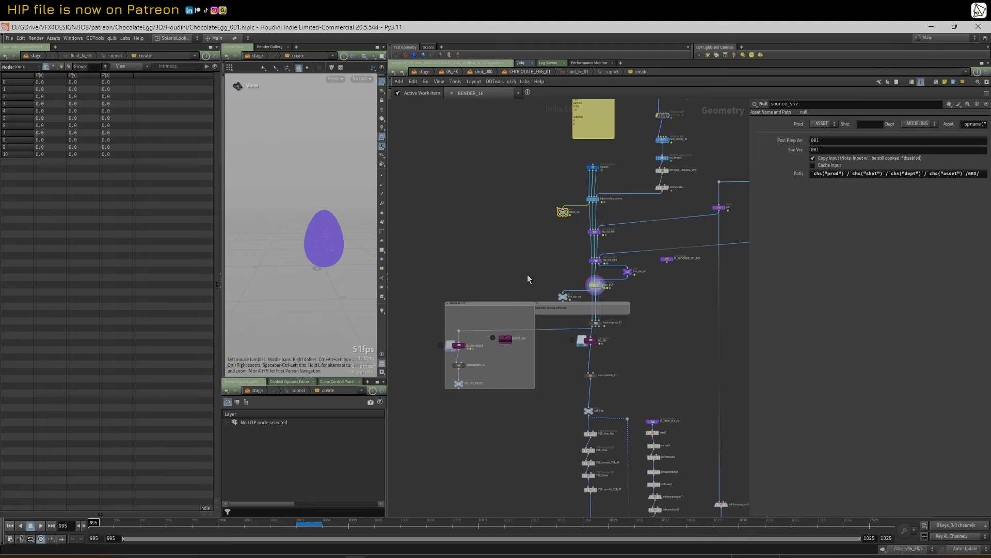
click(505, 339)
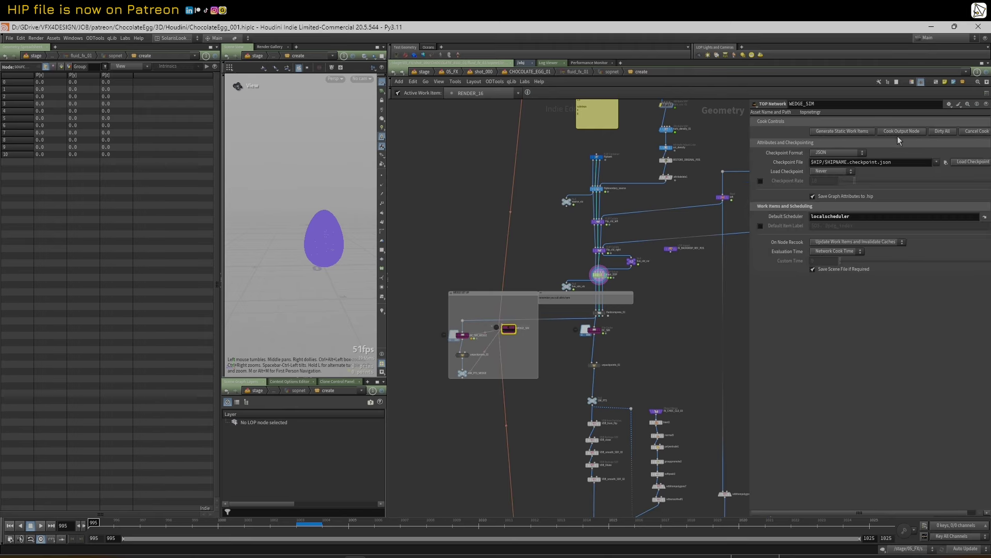
- Go inside WEDGE_SIM and select the movie video encode node at the end of the task chain
double_click(506, 331)
middle_drag(534, 445, 515, 221)
click(567, 395)
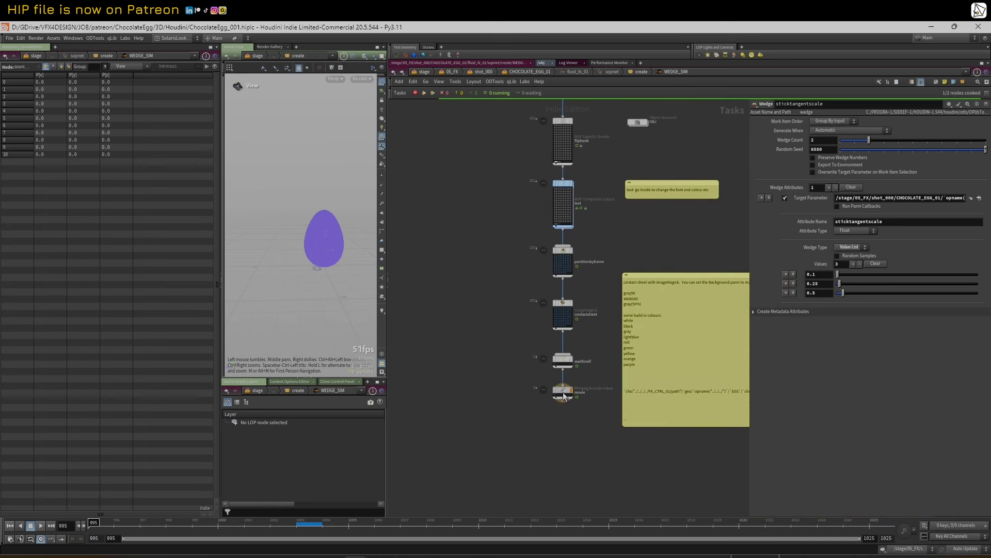
middle_drag(491, 290, 471, 334)
- Return to the create network and cook WEDGE_SIM's output node, saving the scene before continuing
key(u)
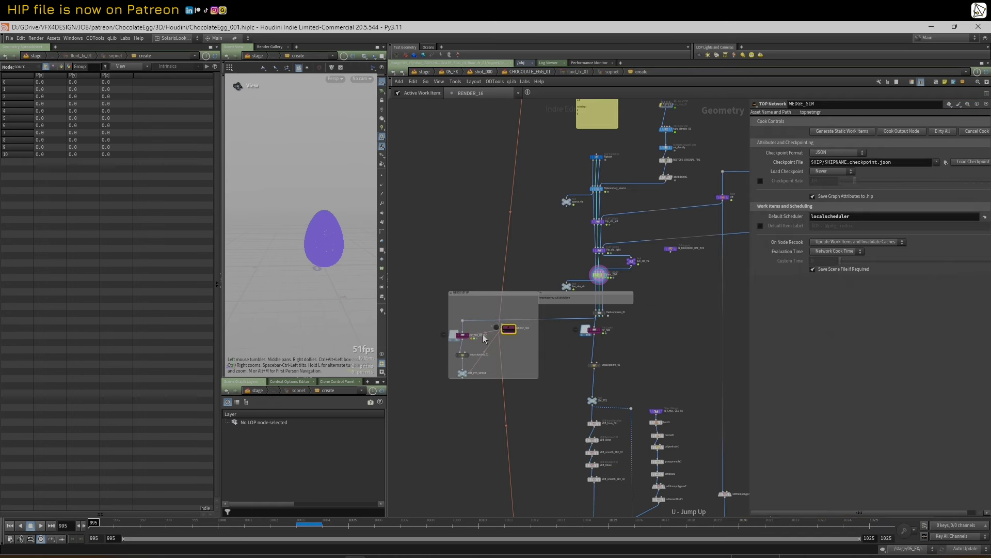
click(921, 133)
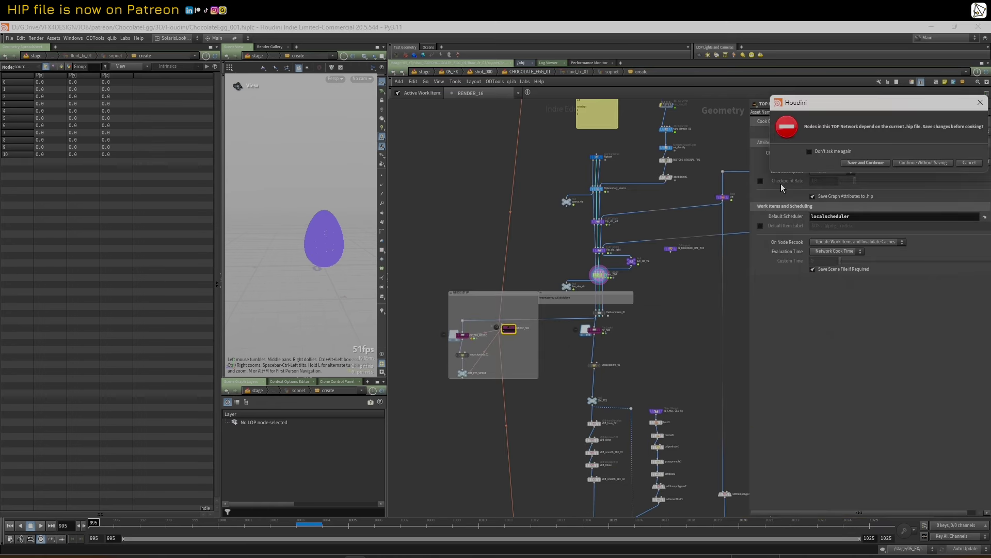
click(865, 163)
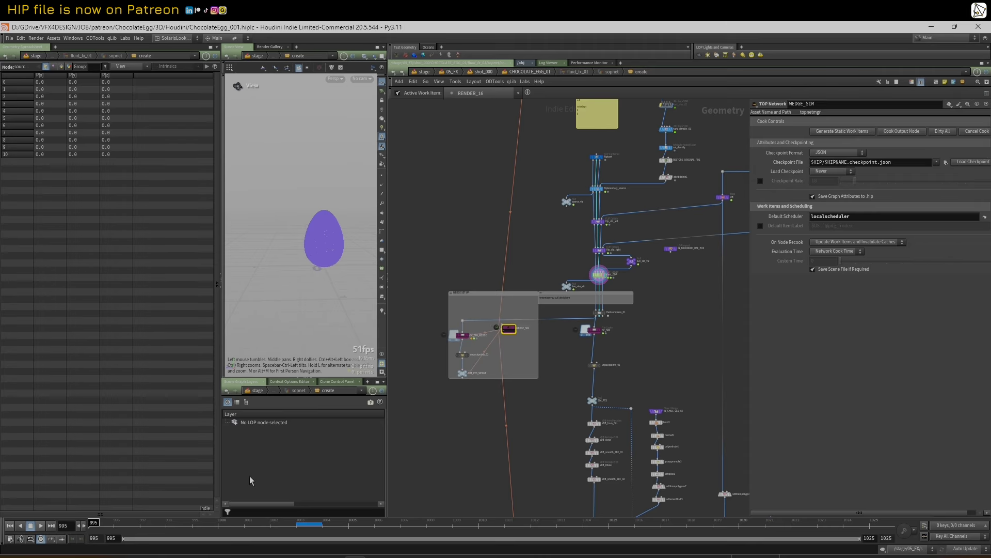
- Switch to File Explorer at the CHOCOLATE_EGG_01 folder and move its window lower to uncover the node network
click(174, 557)
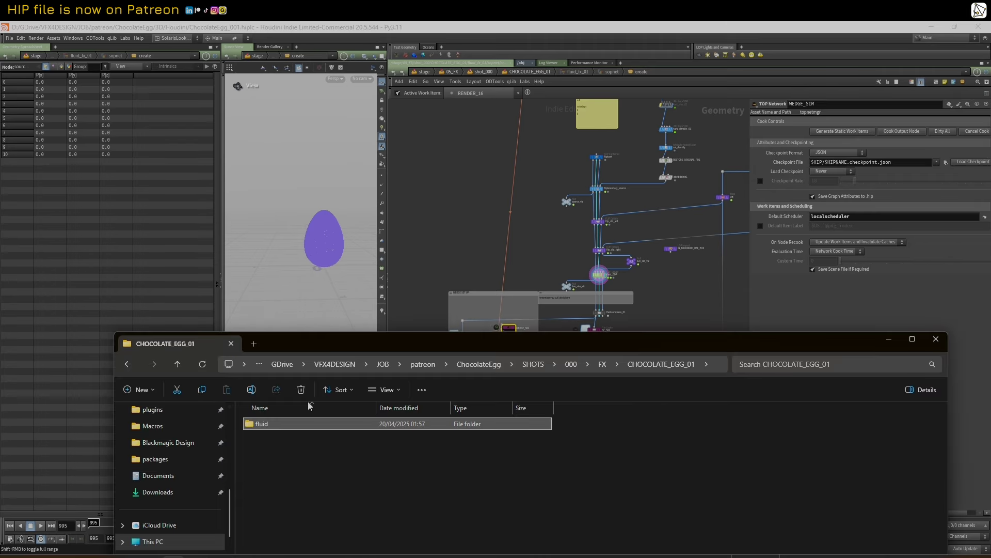
drag(331, 345, 329, 384)
scroll(558, 321, up, 4)
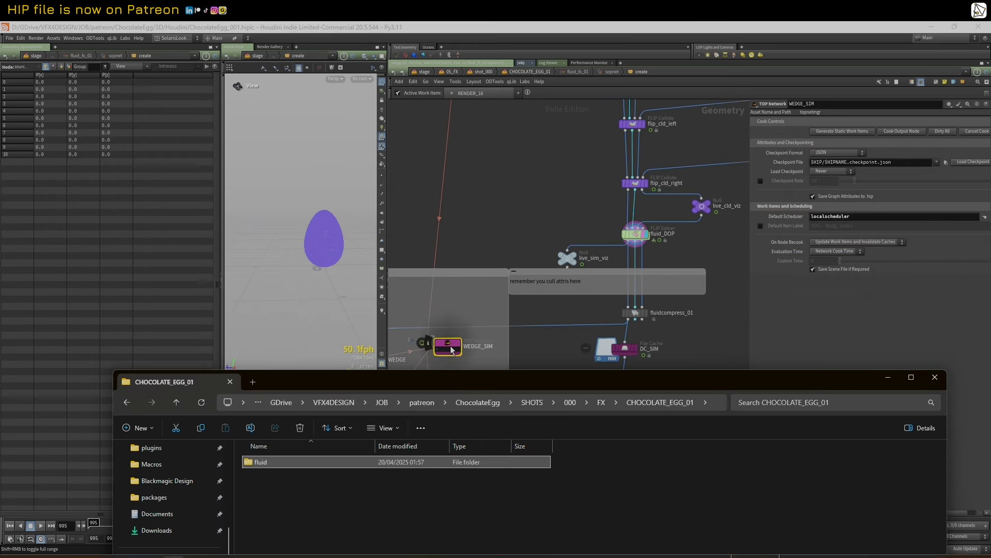
- Go inside WEDGE_SIM and examine the run_sim ROP Fetch node's settings and the progress of its work items
double_click(448, 346)
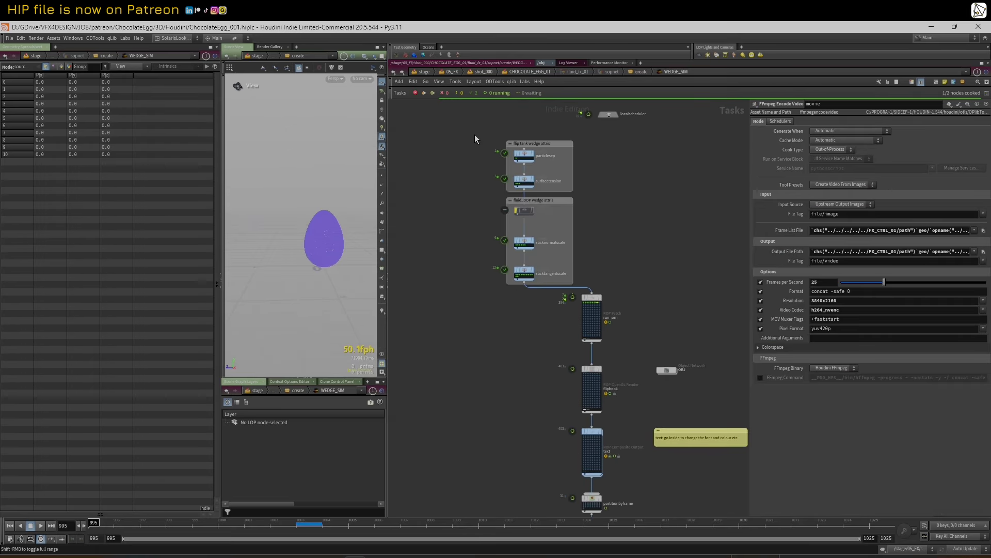
scroll(550, 339, up, 2)
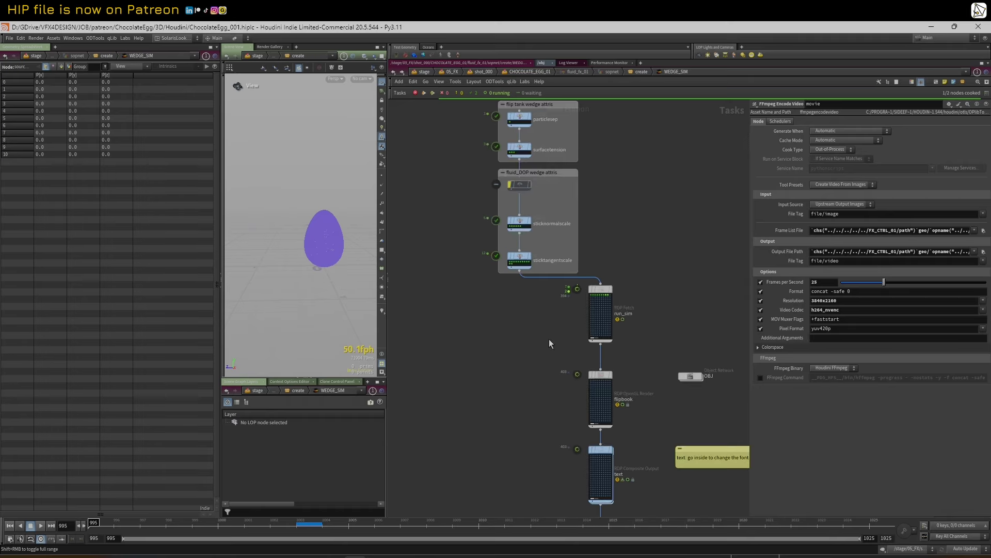
middle_drag(664, 278, 651, 228)
scroll(652, 228, up, 1)
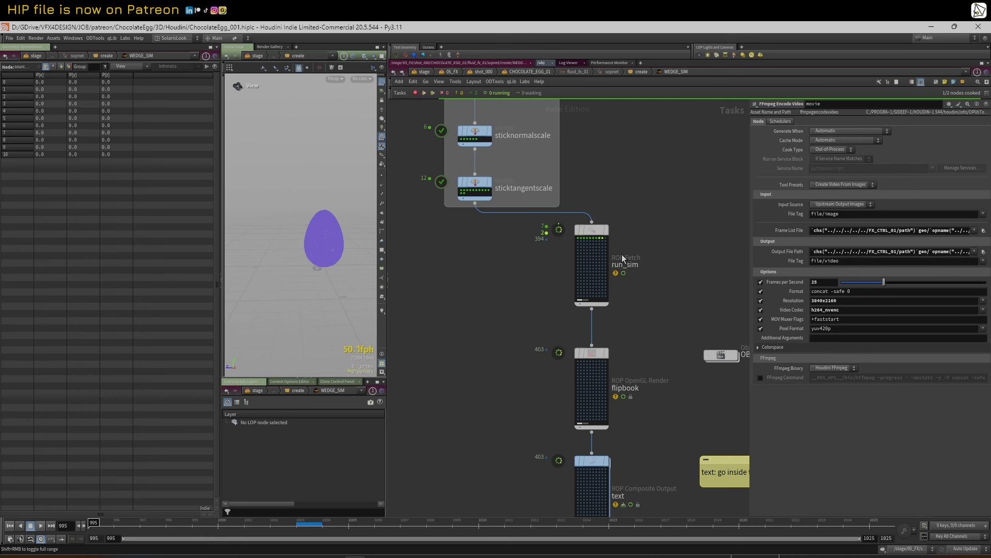
middle_click(596, 230)
click(597, 230)
scroll(616, 216, down, 4)
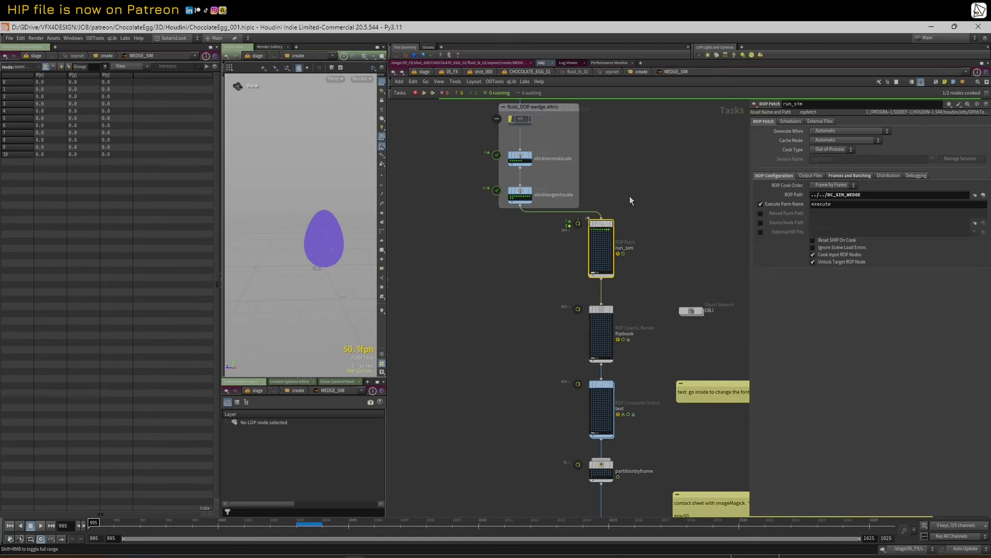
scroll(617, 249, down, 3)
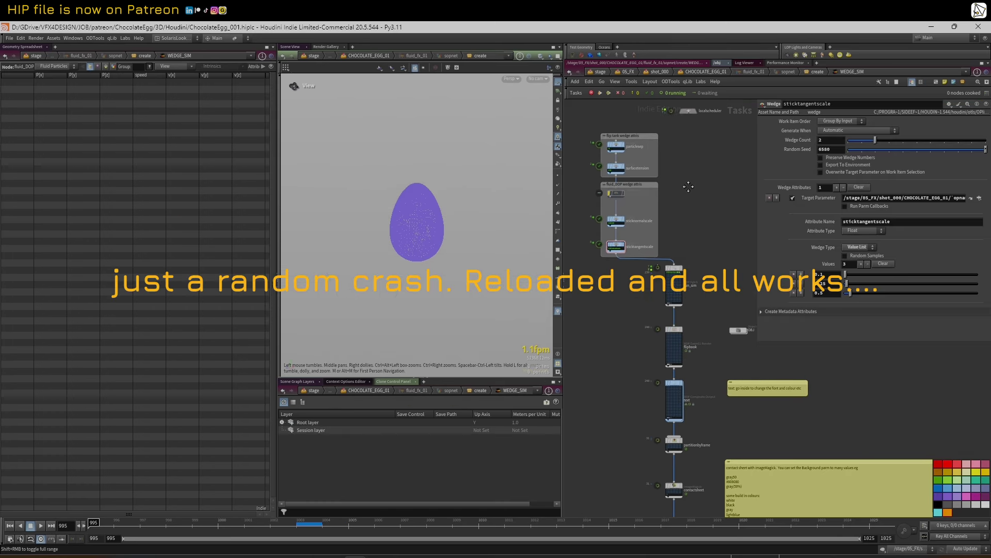
- Inspect the summary of run_sim's first work item in the reloaded WEDGE_SIM network
middle_drag(689, 187, 686, 183)
scroll(601, 136, up, 3)
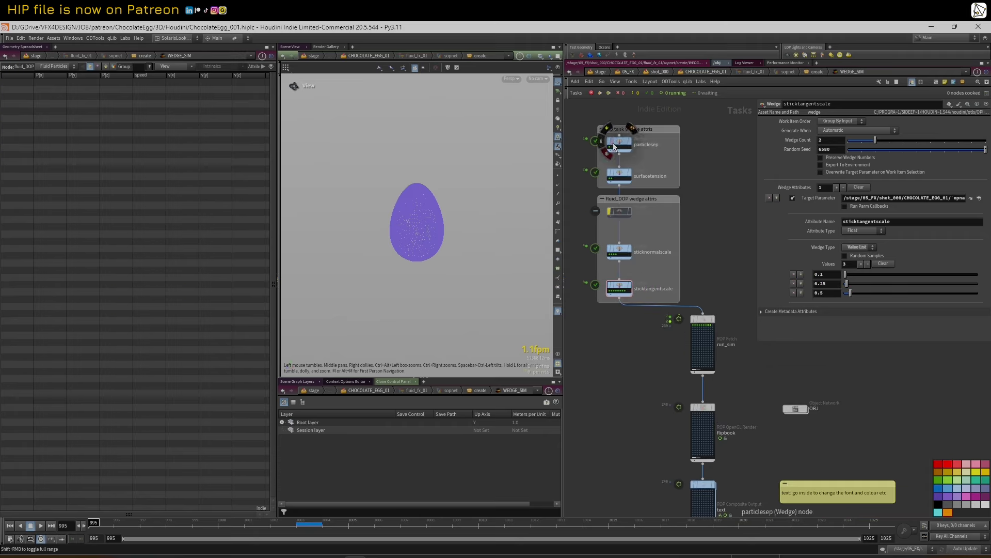
click(694, 327)
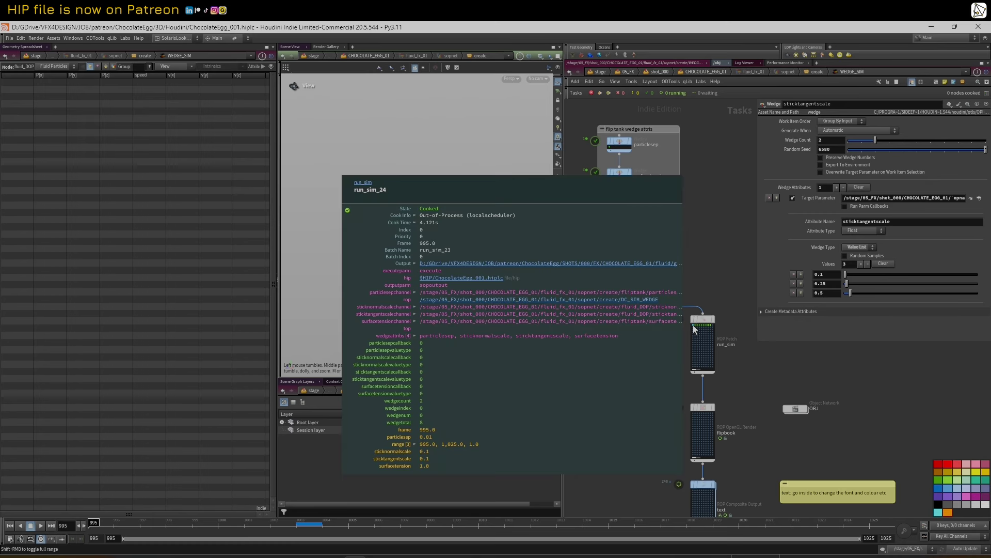
scroll(695, 318, up, 2)
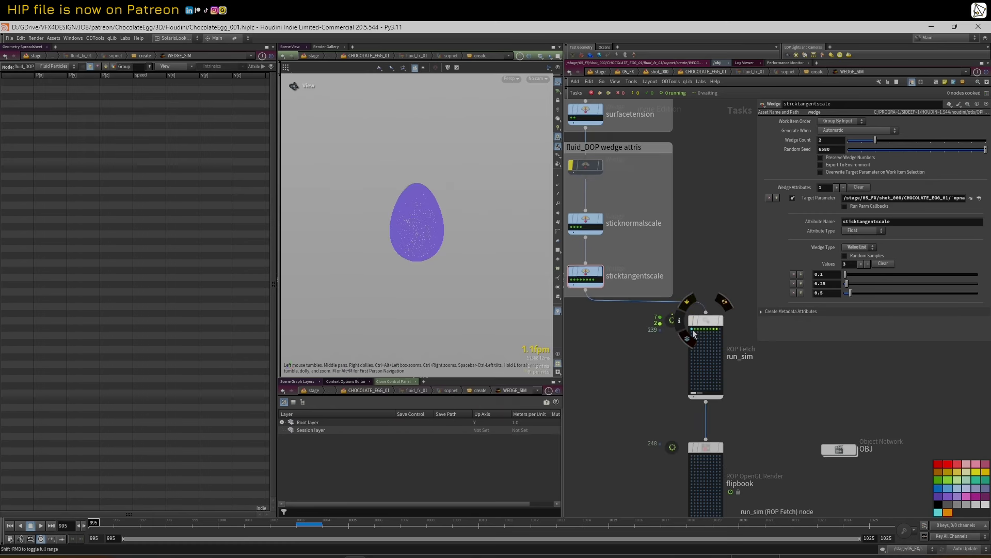
- Open the first run_sim work item's info window, widen it to read the full output path, and close it
right_click(693, 330)
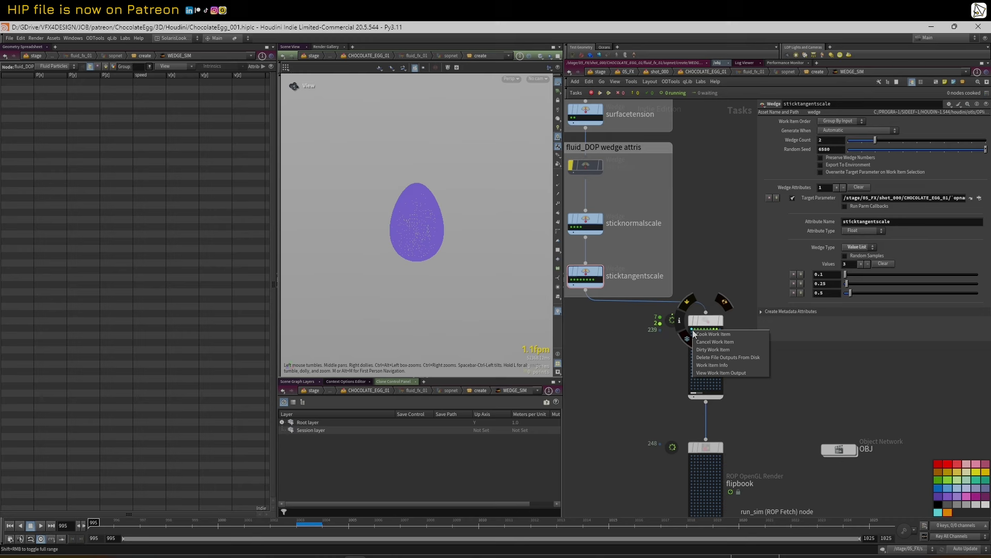
click(721, 366)
drag(456, 190, 160, 113)
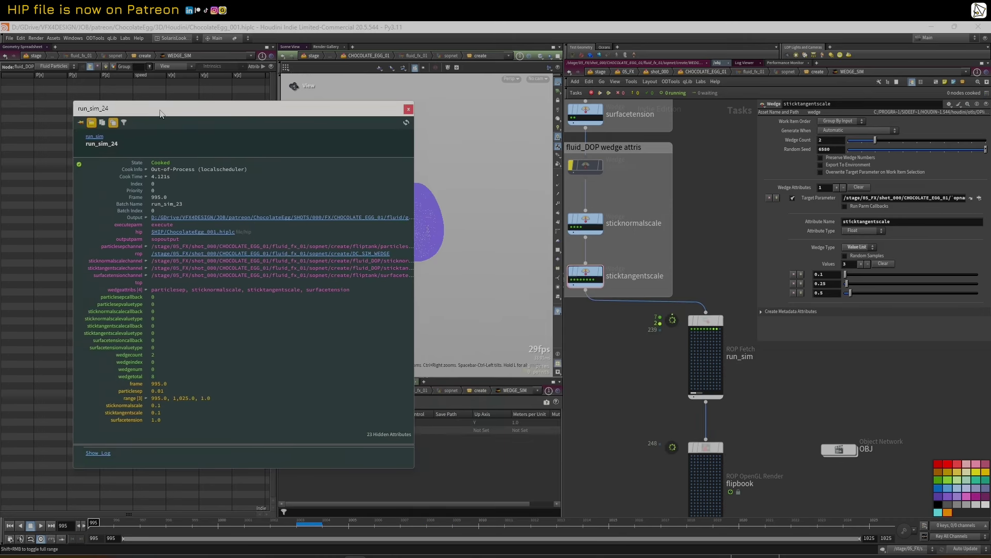
drag(414, 166, 858, 139)
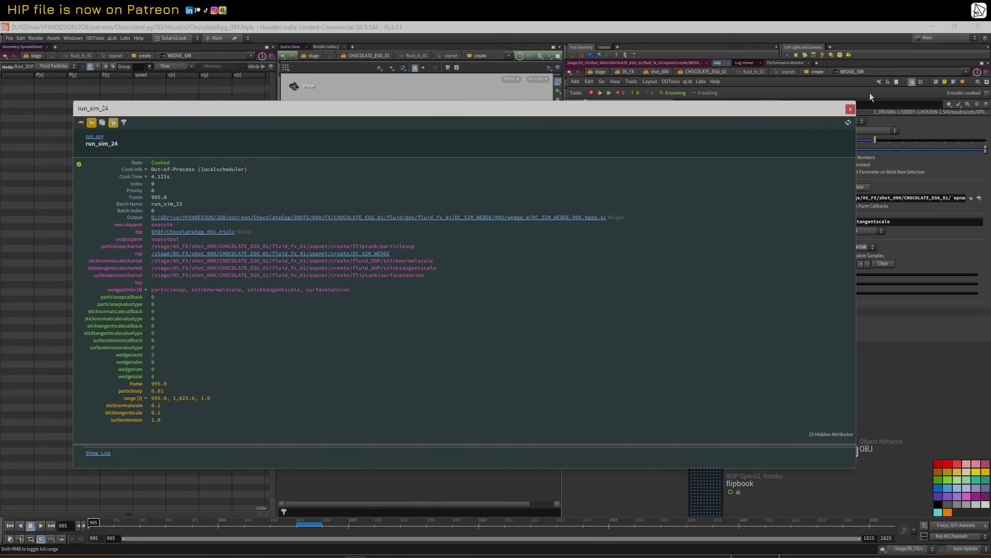
click(850, 109)
- Inspect several other run_sim work items, comparing their cook states, frames and wedge_0 output paths
click(698, 330)
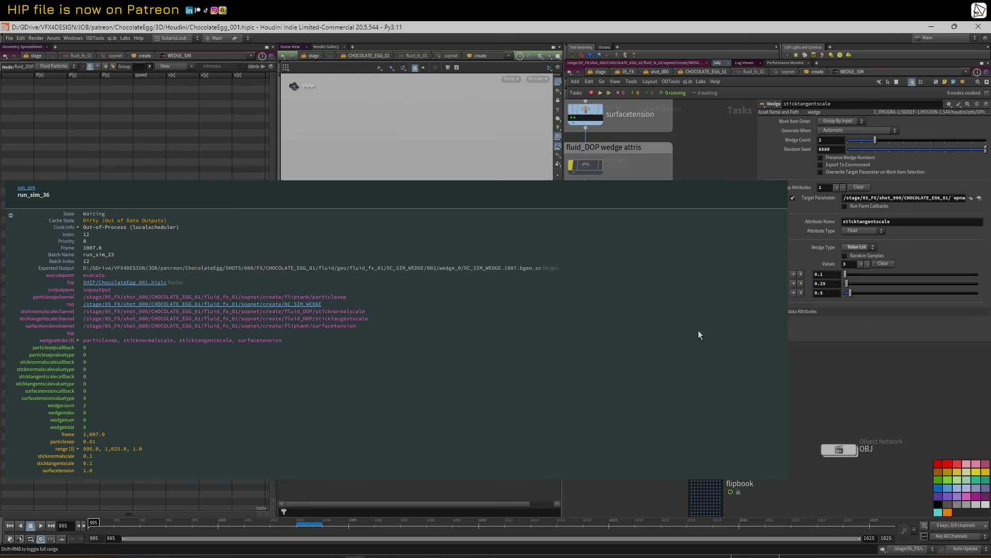
click(696, 329)
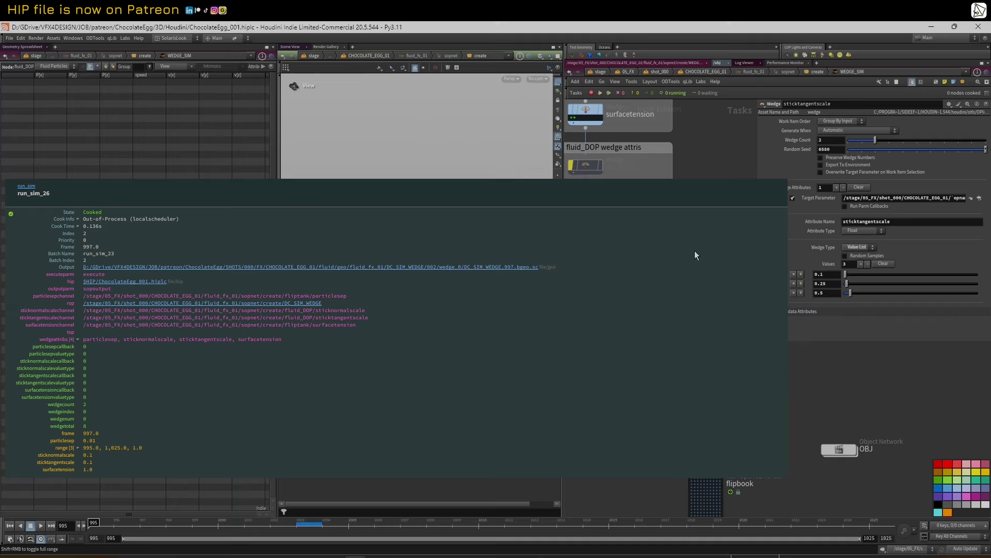
click(599, 267)
scroll(607, 283, down, 2)
middle_drag(625, 357, 655, 360)
scroll(708, 331, up, 2)
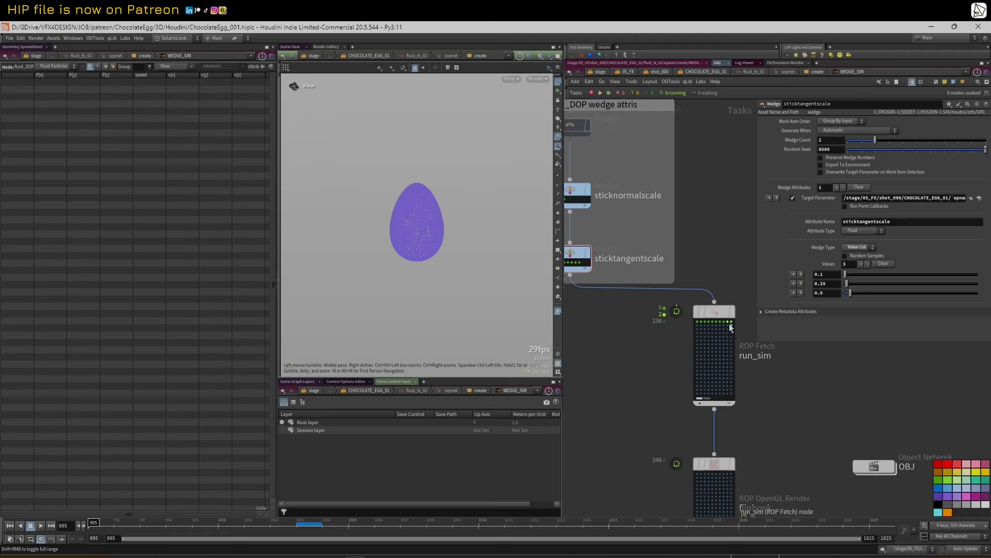
click(724, 323)
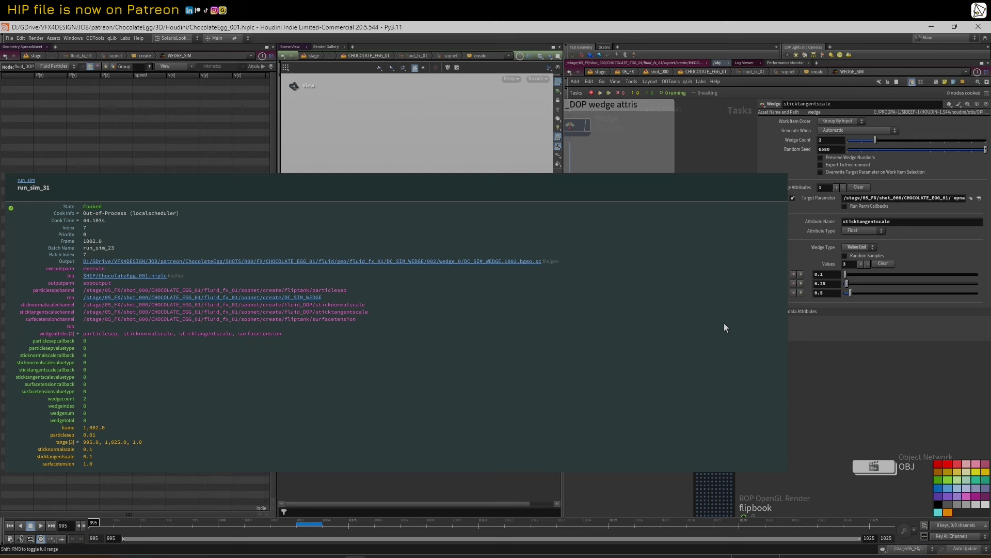
click(724, 323)
scroll(723, 324, down, 2)
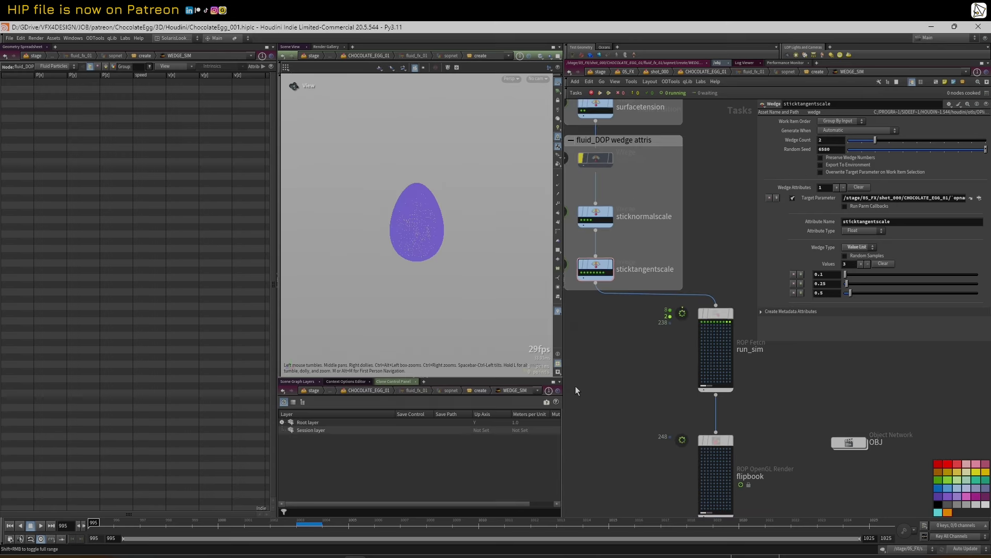
- In File Explorer, browse from CHOCOLATE_EGG_01 through fluid and geo to the fluid_fx_01 folder
click(174, 556)
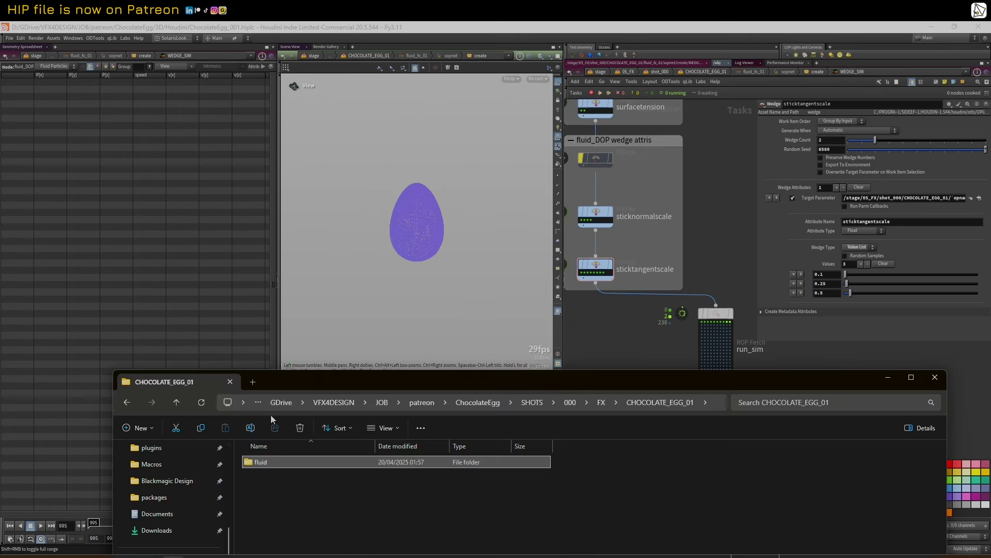
drag(280, 382, 222, 149)
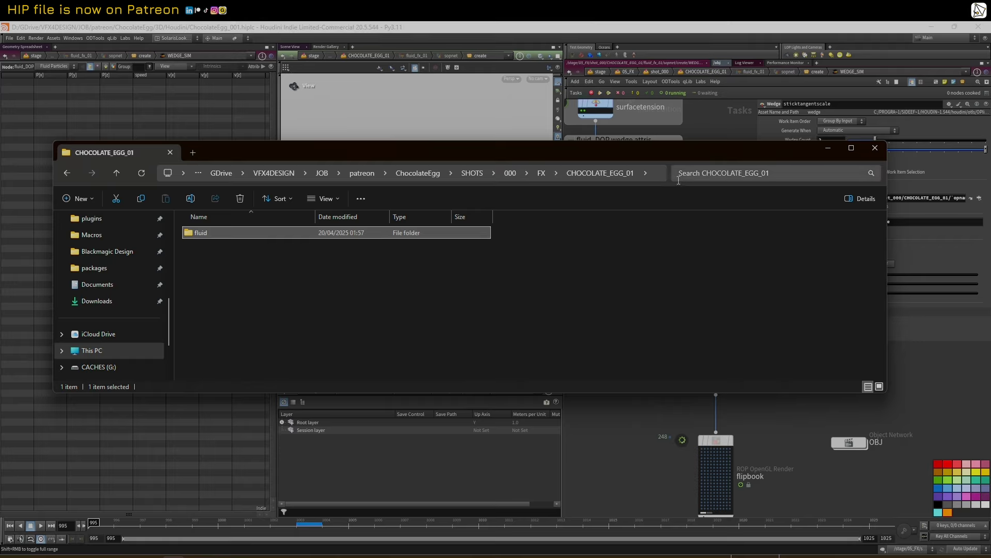
double_click(212, 234)
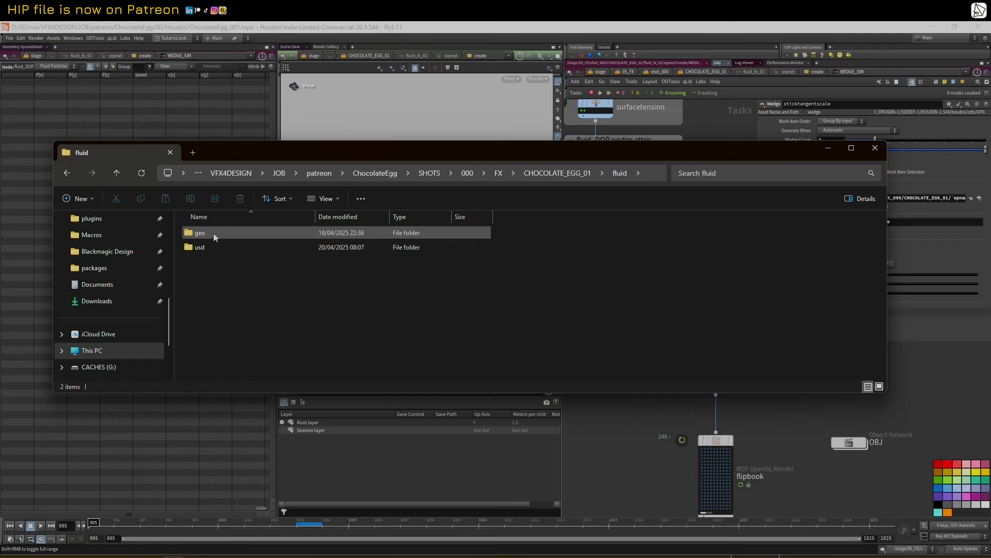
double_click(214, 235)
double_click(203, 233)
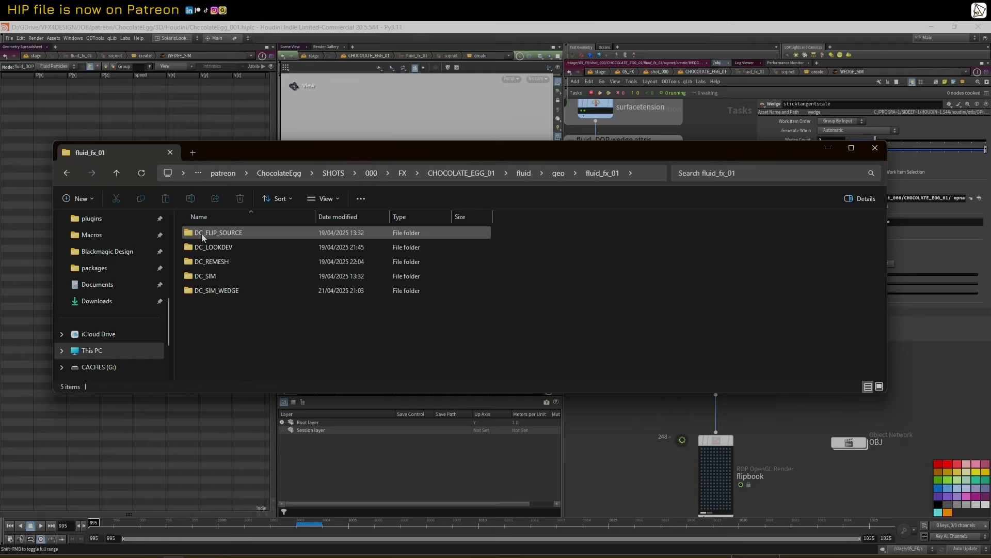
- Look over the cache folders in fluid_fx_01 and open DC_SIM_WEDGE/002/wedge_0 to view its cached files
click(228, 236)
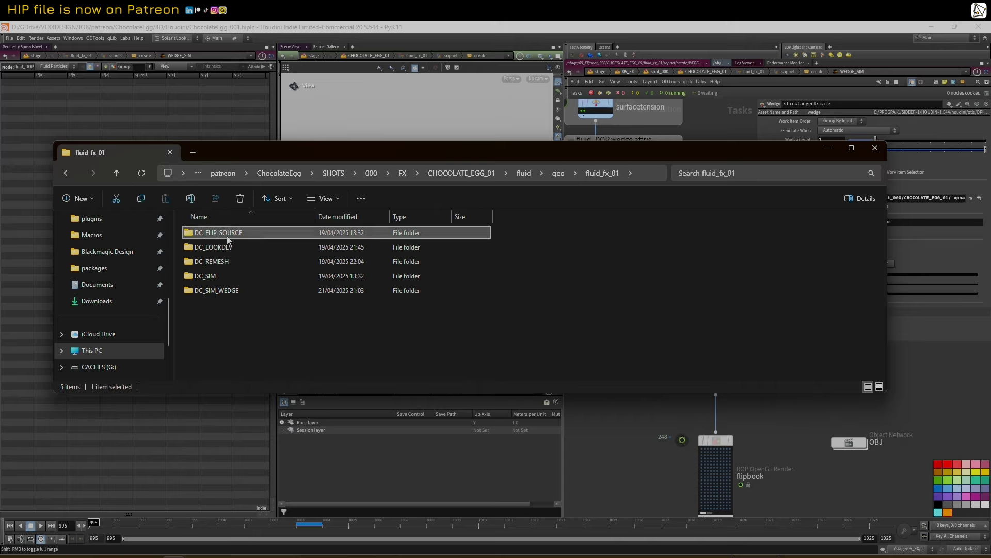
click(225, 263)
click(227, 277)
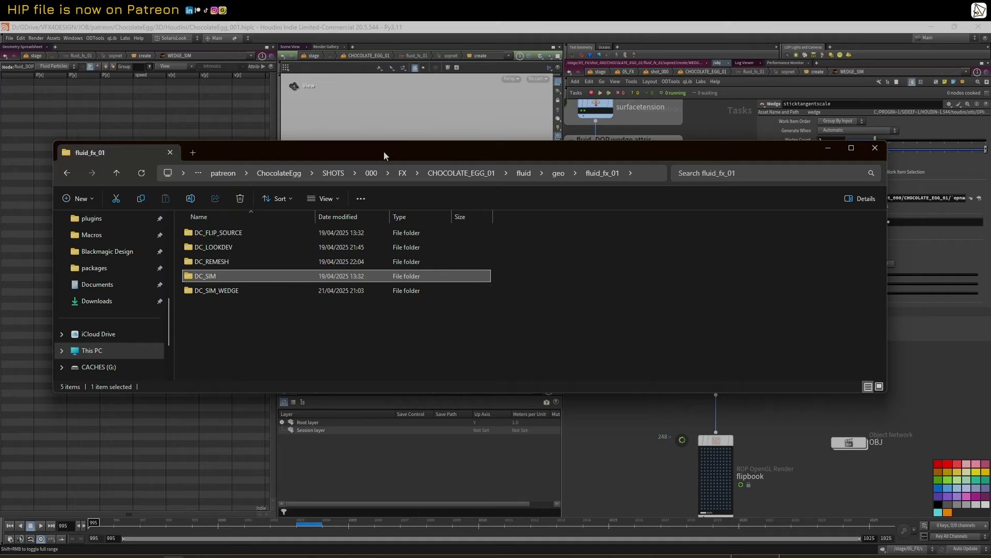
drag(383, 150, 384, 178)
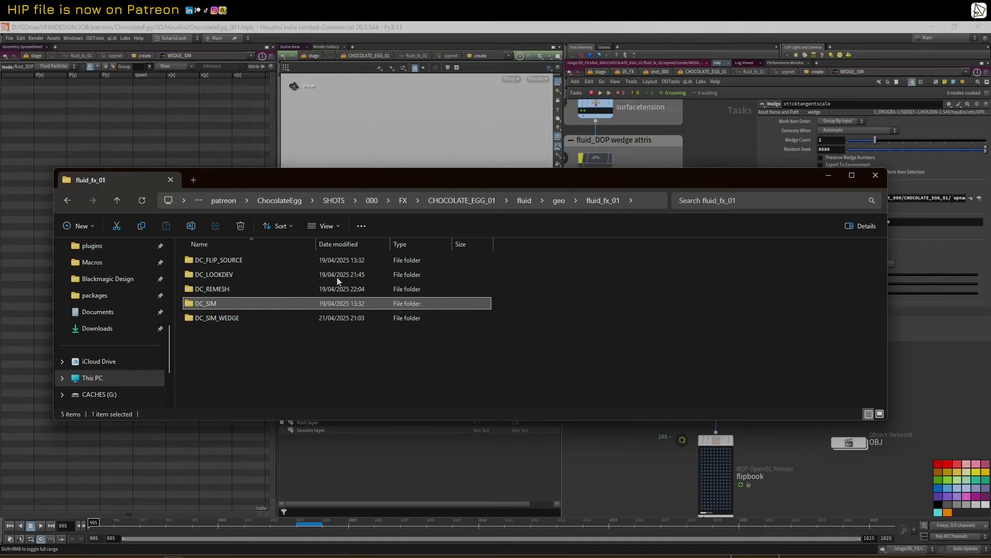
double_click(233, 316)
click(204, 263)
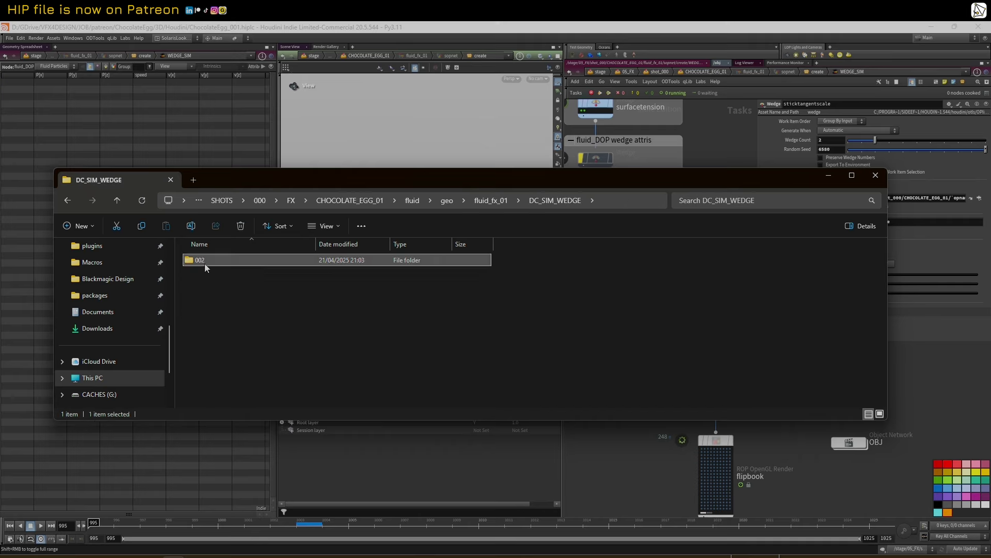
double_click(204, 264)
double_click(207, 262)
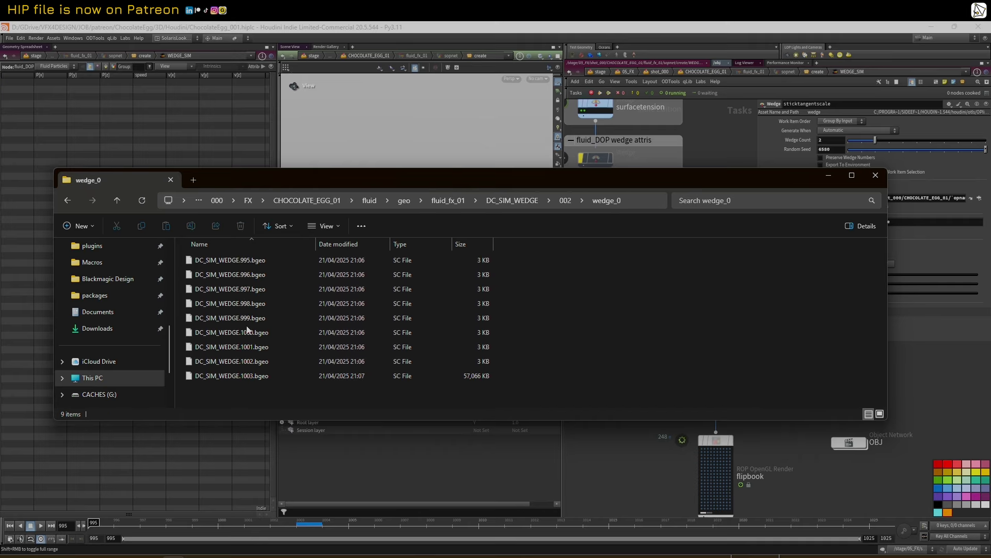
- Return from wedge_0 to the DC_SIM_WEDGE folder, move File Explorer aside, and examine the WEDGE_SIM task chain from flipbook to movie in Houdini
click(117, 201)
click(117, 200)
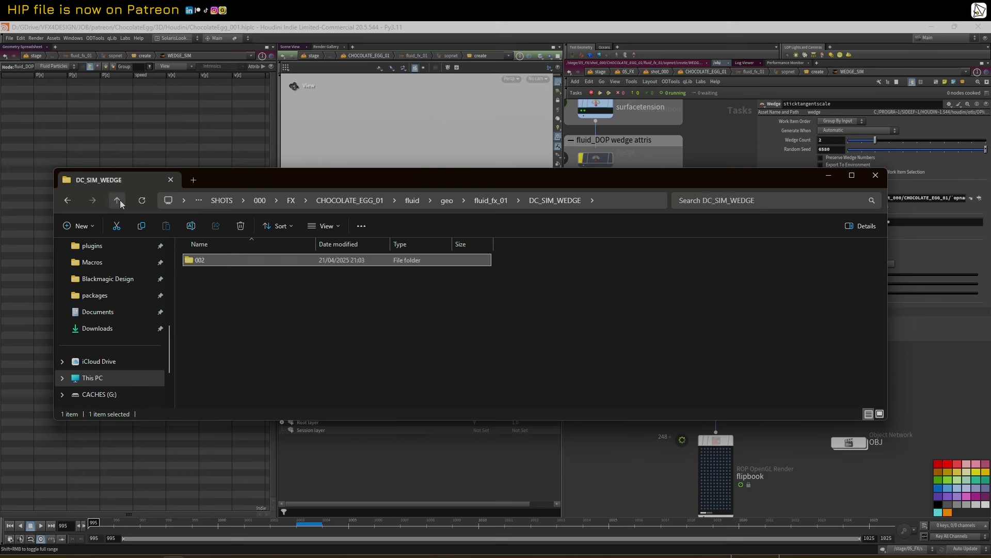
drag(655, 184, 498, 466)
scroll(682, 369, down, 2)
middle_drag(666, 372, 652, 332)
scroll(662, 338, up, 1)
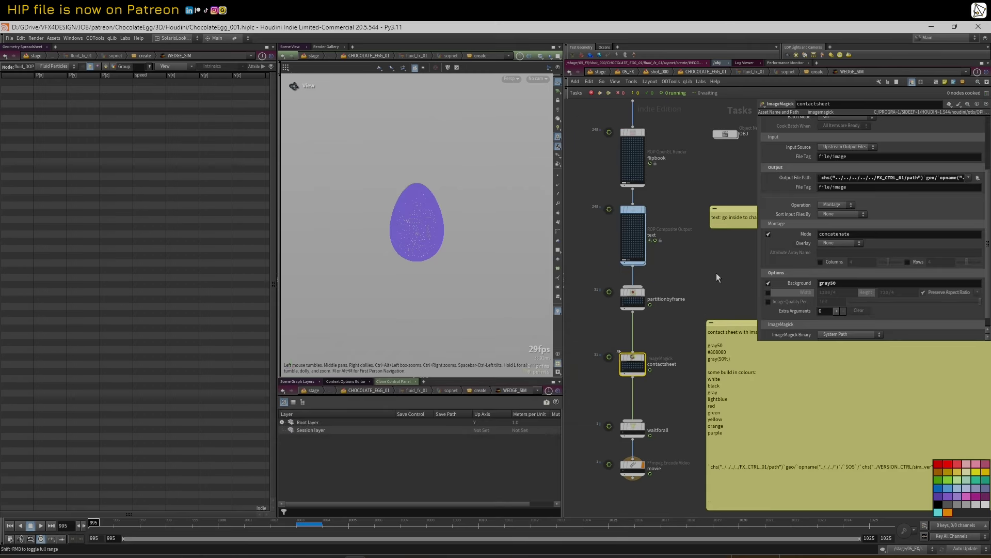
scroll(693, 287, down, 3)
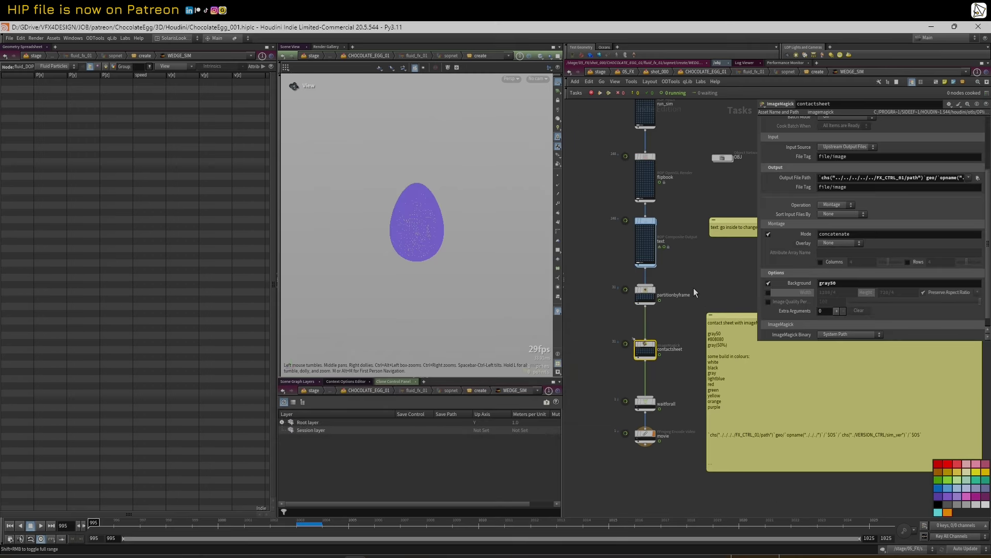
middle_drag(686, 288, 685, 295)
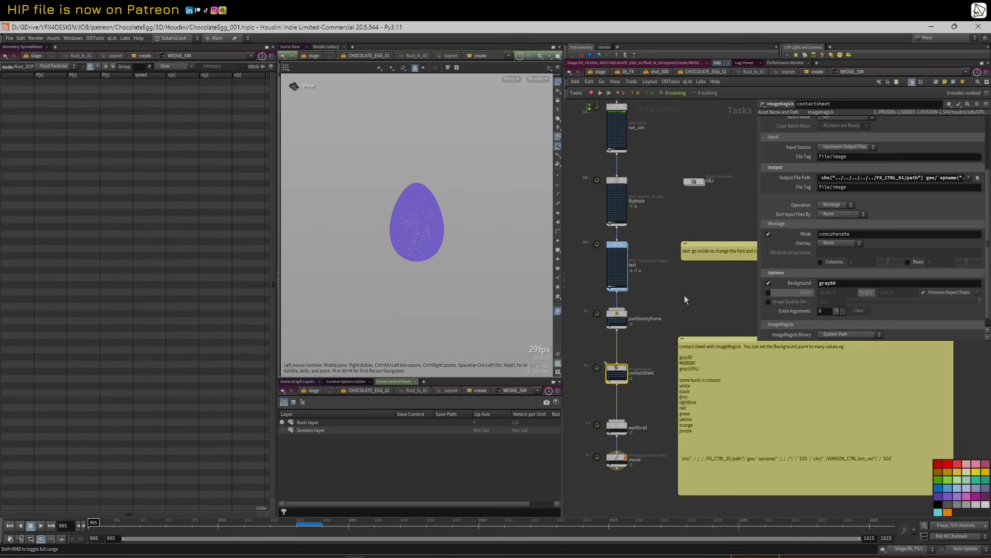
- In the create network, check DC_SIM_WEDGE and unpackpoints_02 in the wedge setup and set the display flag on SIM_PTS_WEDGE
key(u)
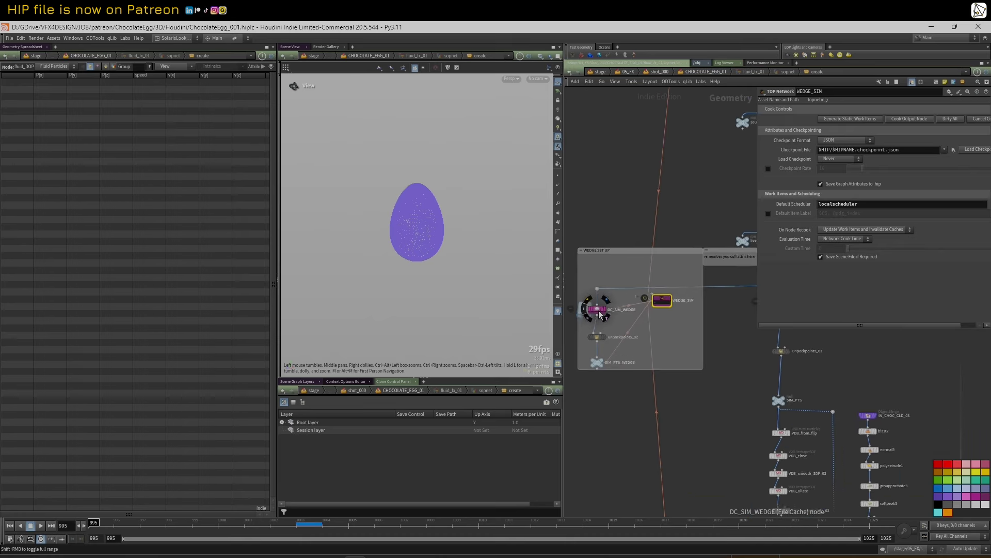
click(598, 311)
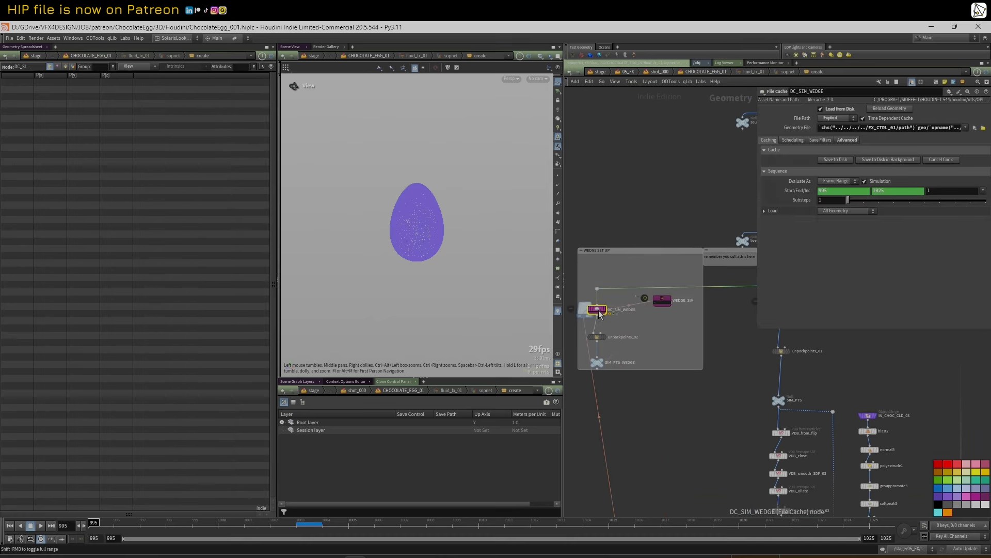
click(599, 337)
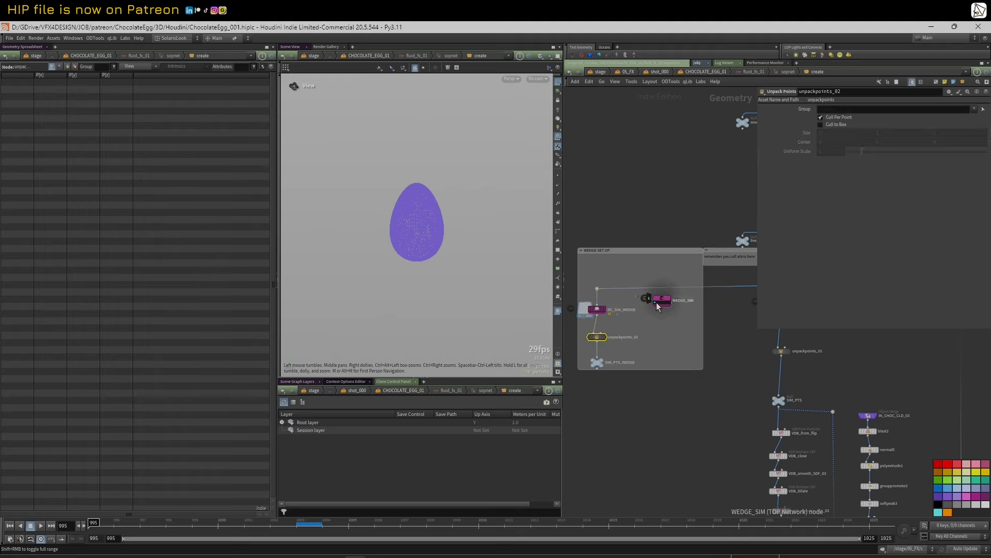
click(657, 305)
click(605, 364)
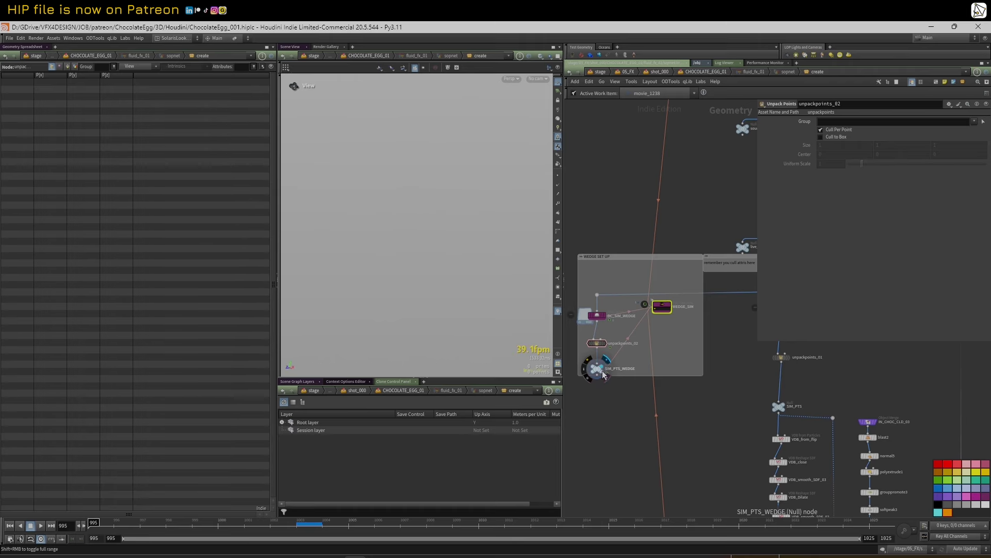
- Enter WEDGE_SIM and inspect the run_sim work items for frames 1004 and 1005, checking their cook states and expected outputs
double_click(662, 307)
click(658, 221)
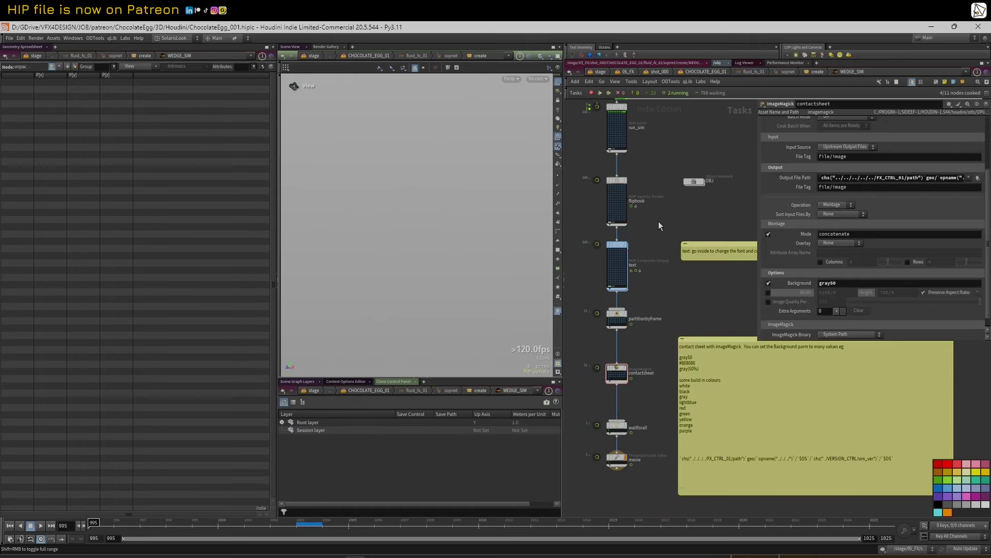
middle_drag(670, 141, 725, 241)
scroll(697, 257, up, 5)
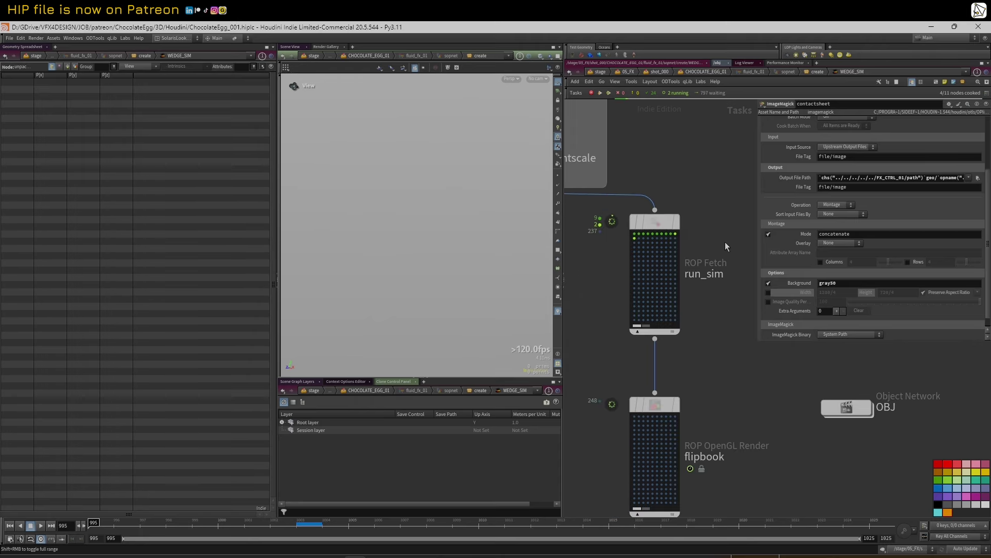
click(677, 235)
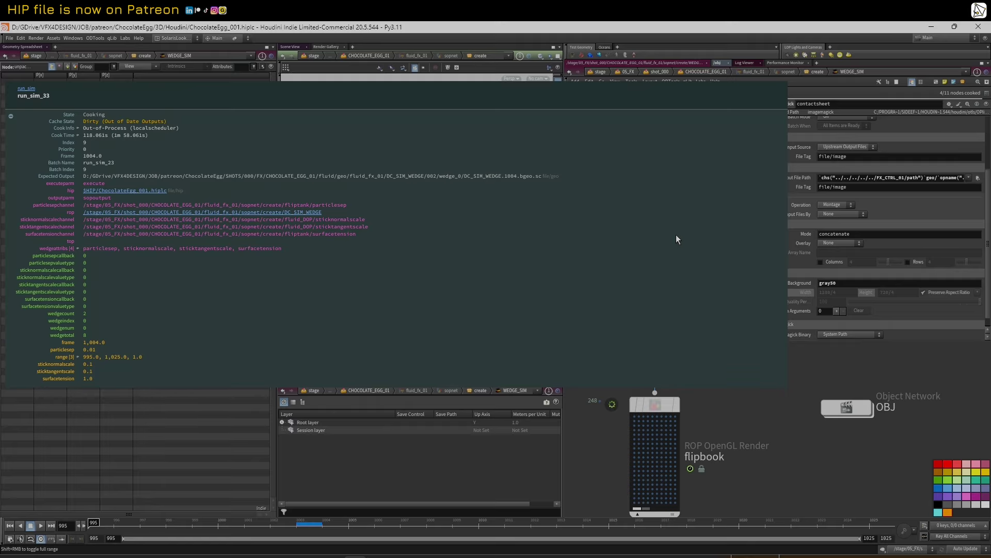
click(635, 240)
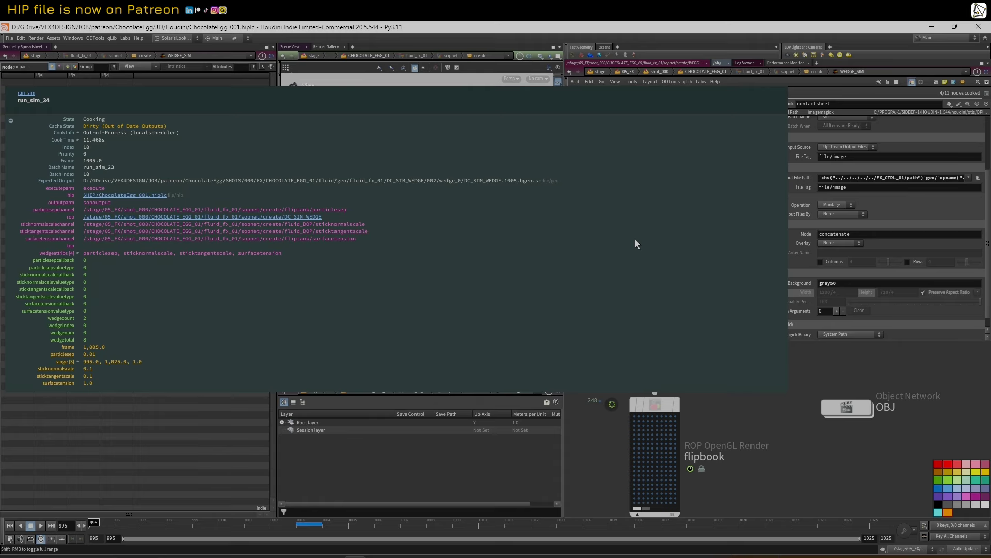
middle_drag(598, 276, 600, 273)
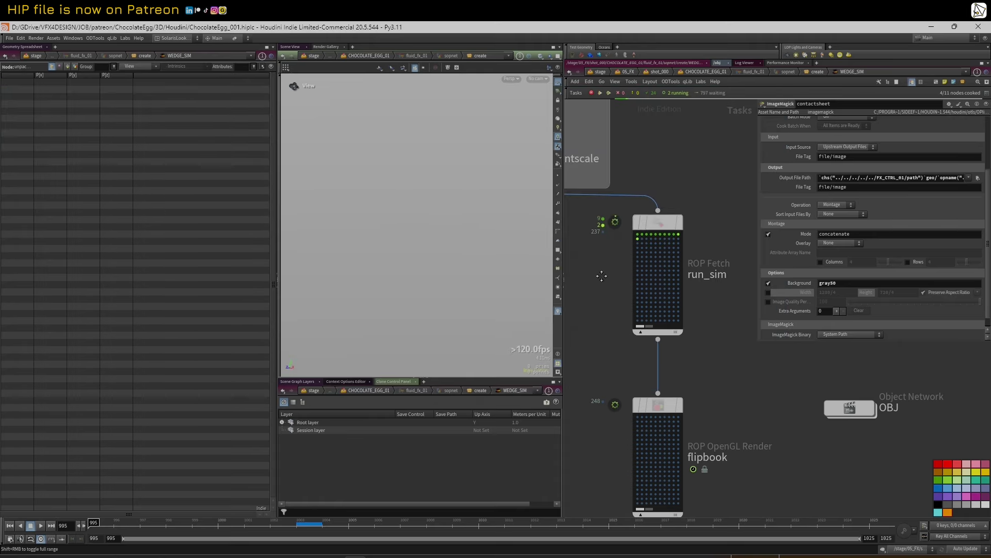
- Review the flip tank and fluid_DOP wedge nodes, including the particlesep wedge parameters, and their connection to run_sim
scroll(621, 246, down, 2)
scroll(690, 218, down, 3)
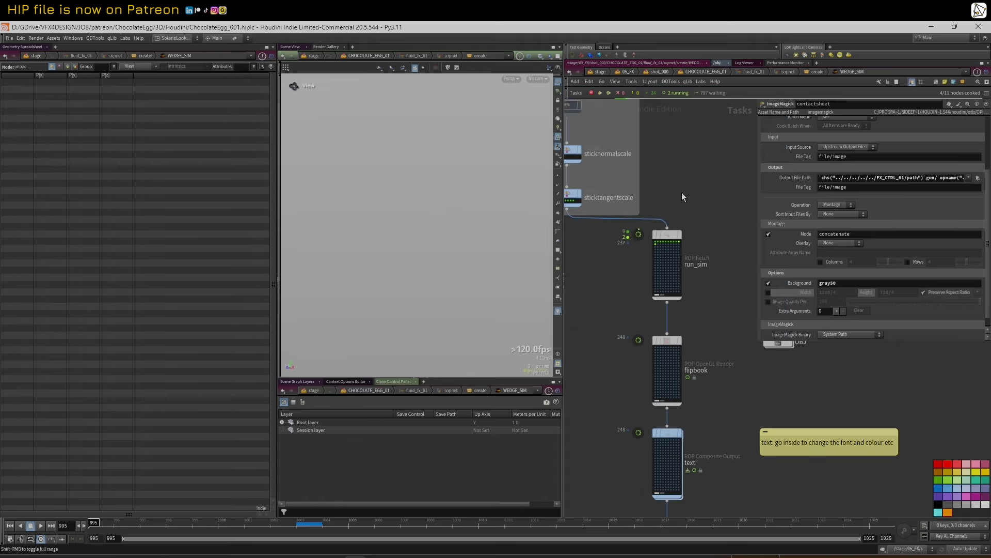
middle_drag(682, 192, 704, 283)
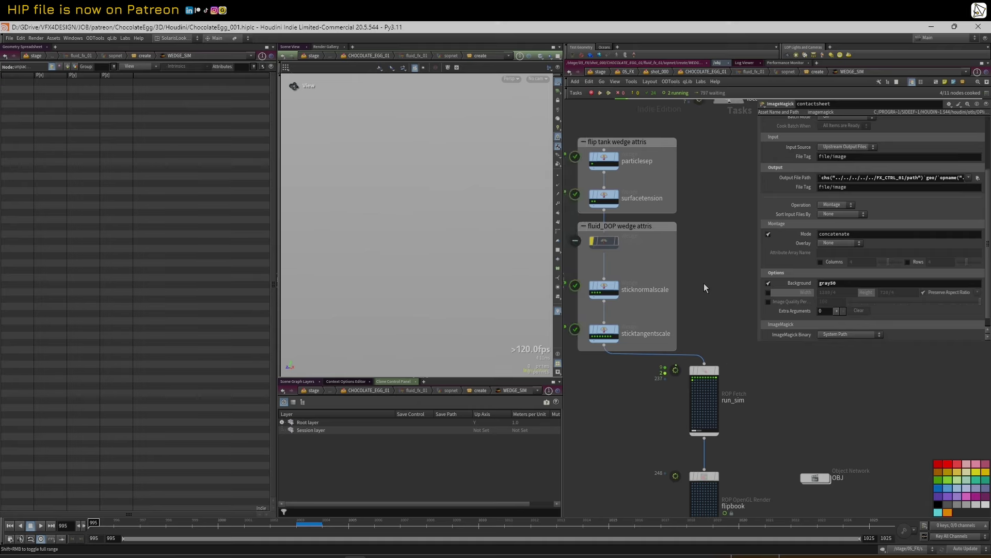
click(609, 159)
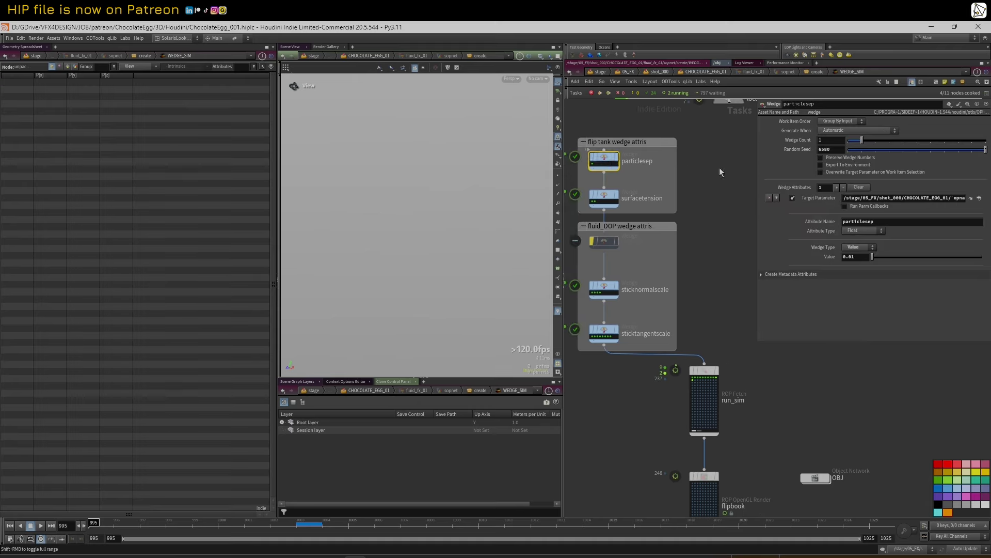
middle_drag(734, 328, 735, 282)
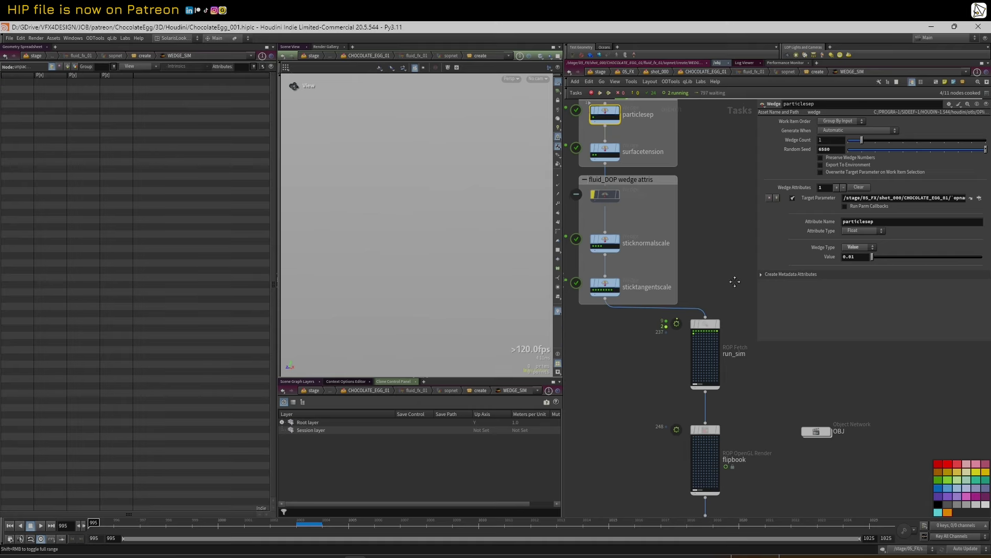
scroll(724, 280, down, 2)
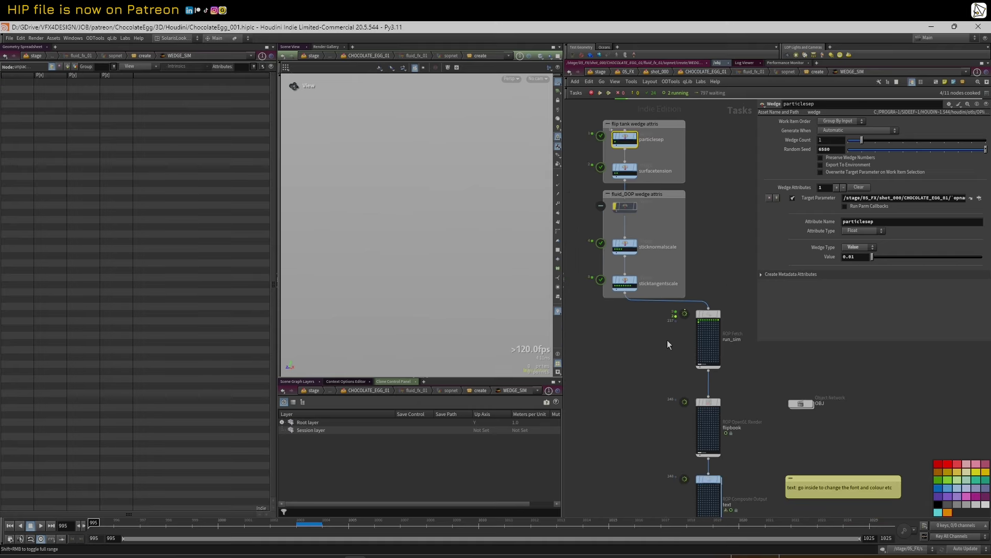
middle_drag(654, 356, 627, 332)
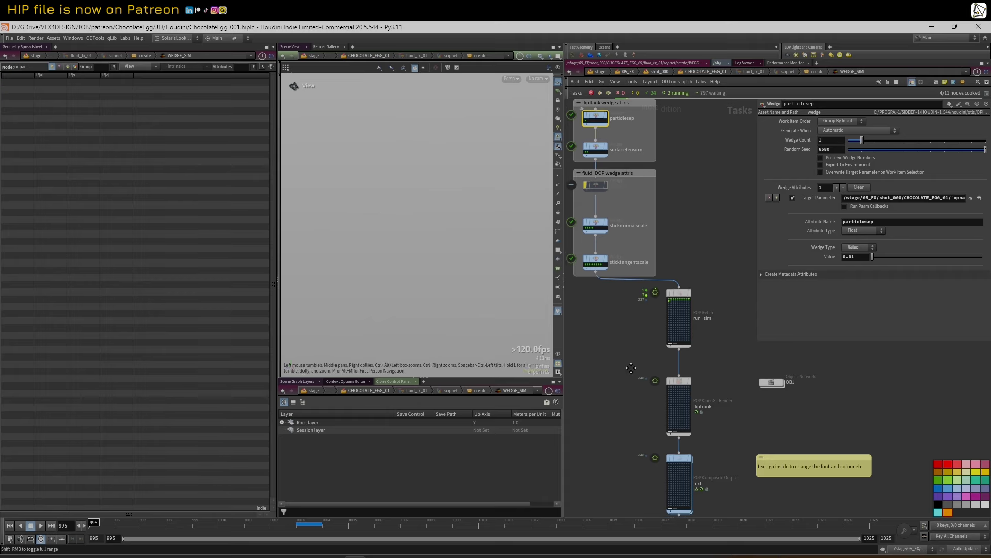
middle_drag(631, 368, 637, 365)
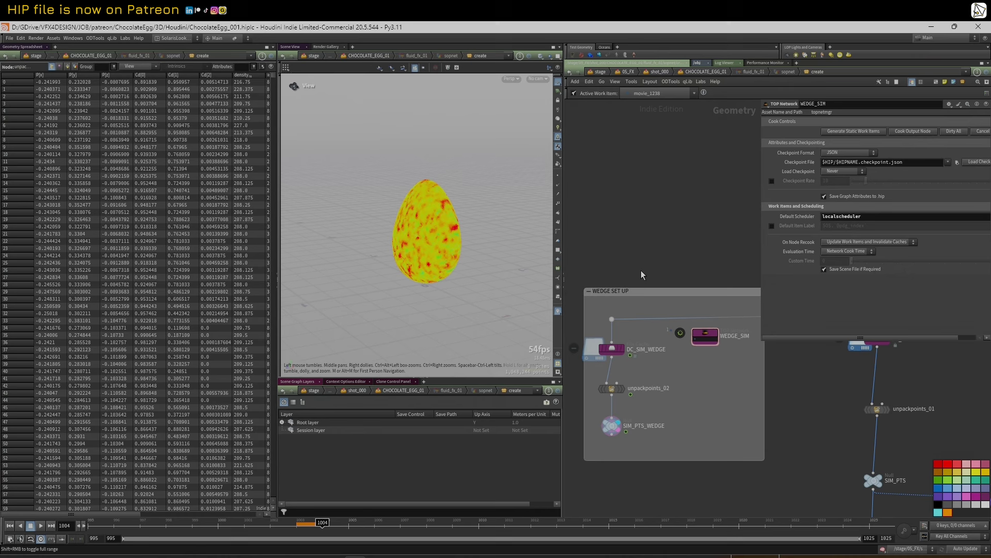
- Reopen WEDGE_SIM and check the cook state and output file of the run_sim work item for frame 1005
double_click(698, 339)
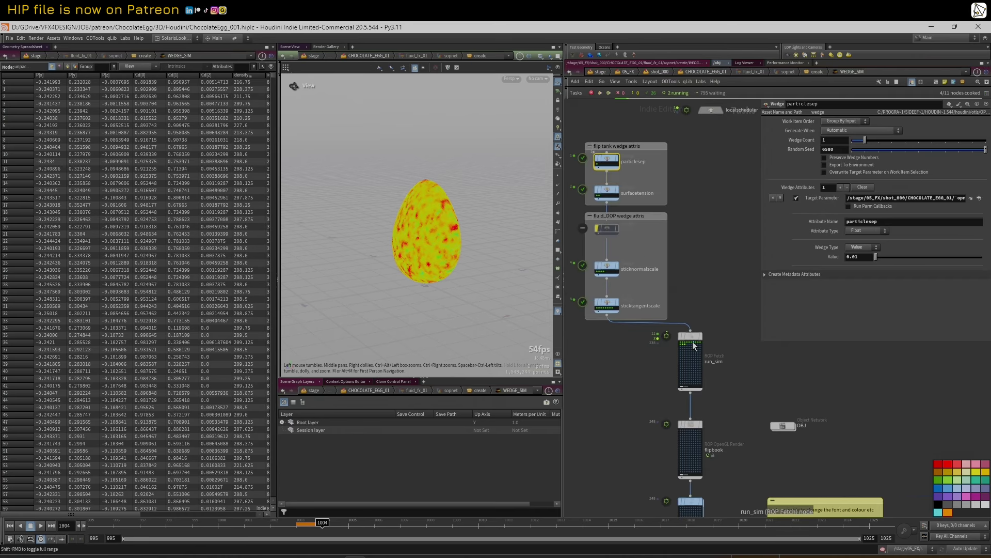
scroll(692, 345, up, 3)
click(674, 339)
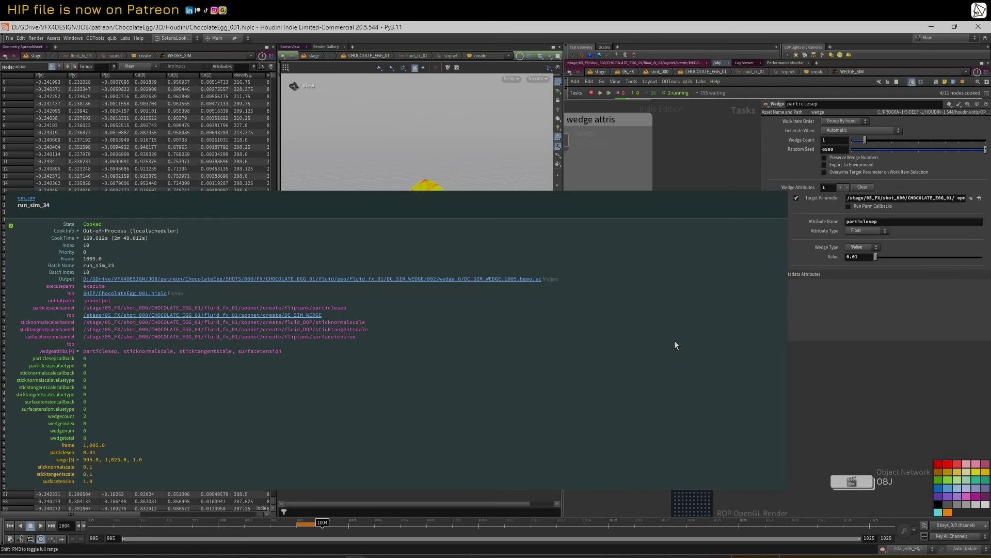
- Return to the create network, set the timeline to frame 1005, and examine the wedged egg simulation up close in the viewport
key(u)
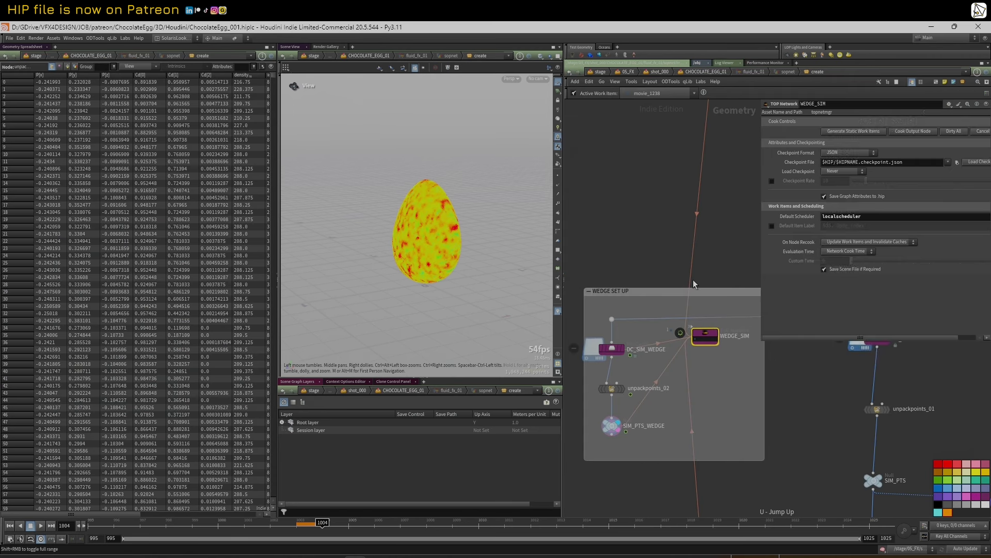
click(349, 525)
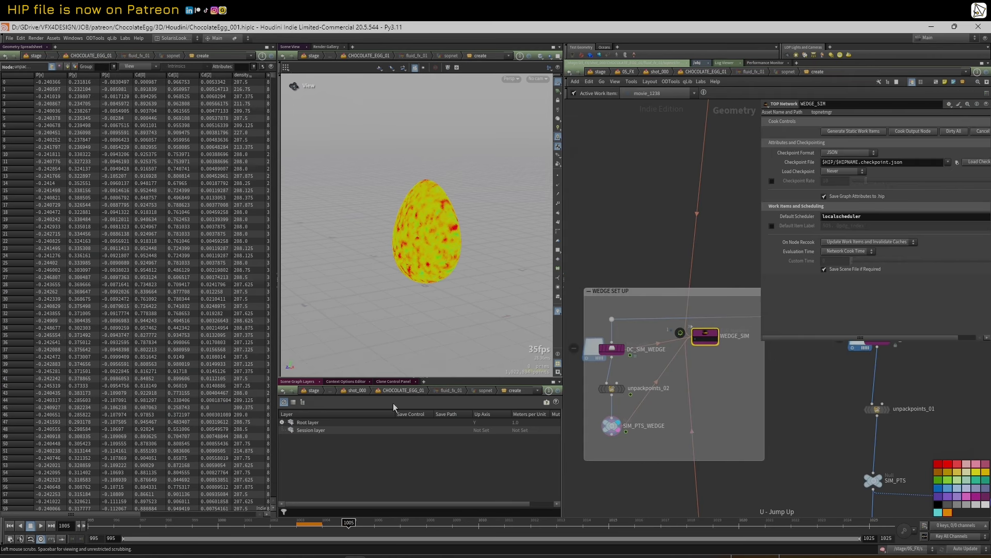
scroll(461, 213, up, 5)
drag(471, 220, 437, 216)
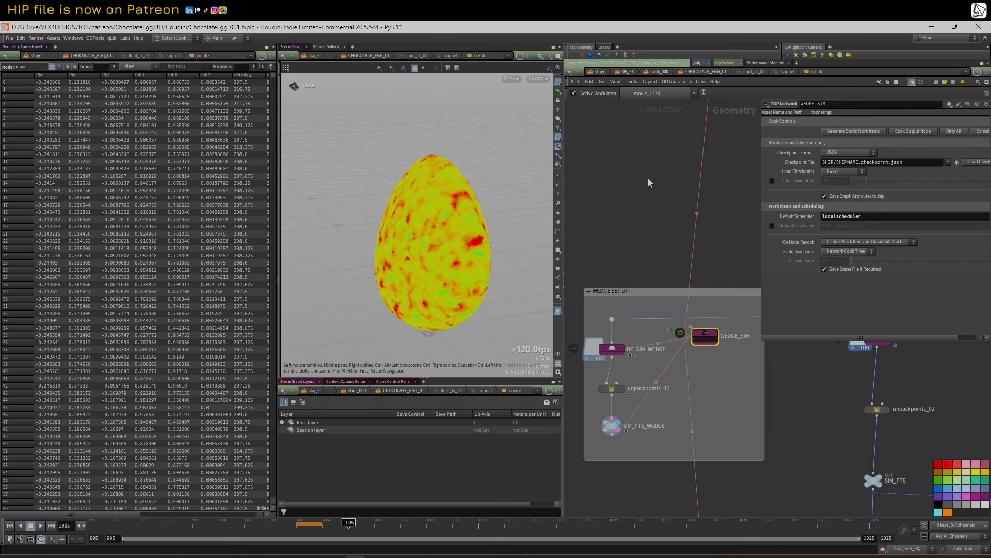
- Go back into WEDGE_SIM and look over the wedge attribute nodes alongside the run_sim and flipbook progress
scroll(640, 212, down, 2)
double_click(675, 305)
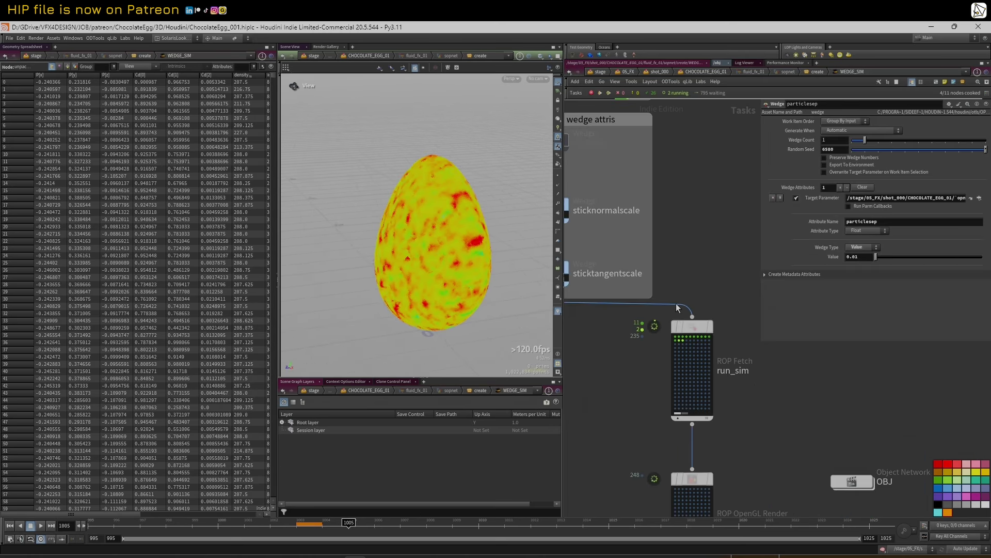
scroll(810, 325, down, 3)
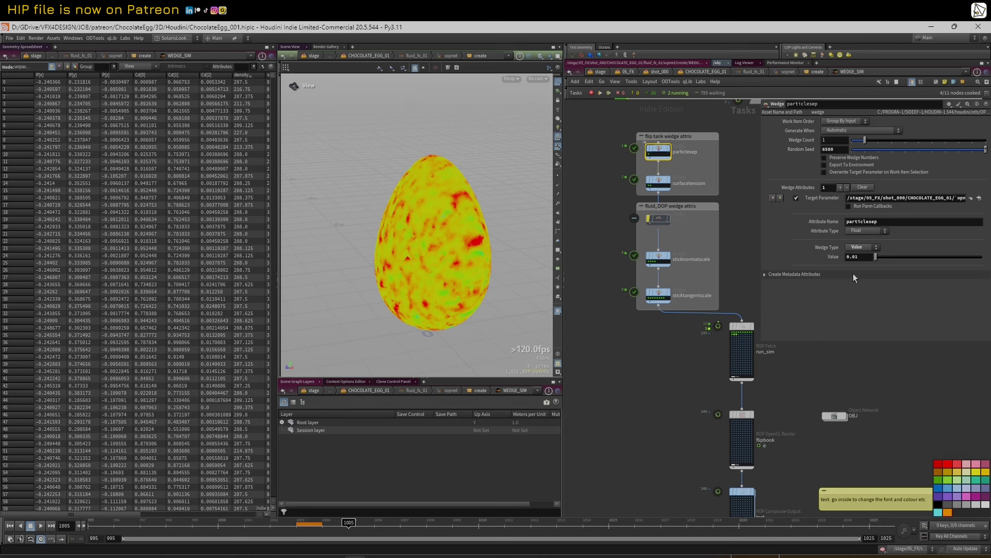
middle_drag(685, 370, 677, 374)
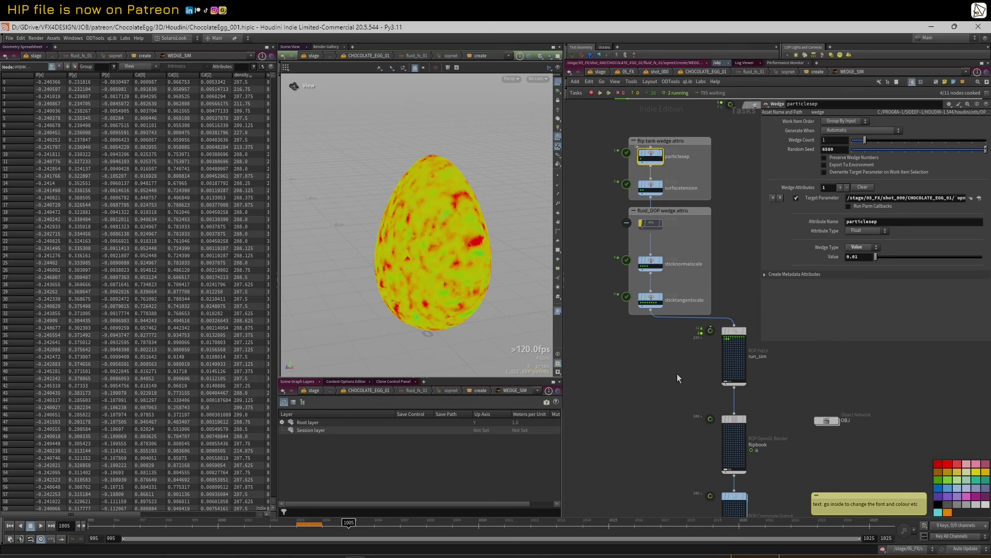
- Return to the create network and review the DC_SIM_WEDGE, unpackpoints_02 and SIM_PTS_WEDGE nodes beside the main simulation chain
key(u)
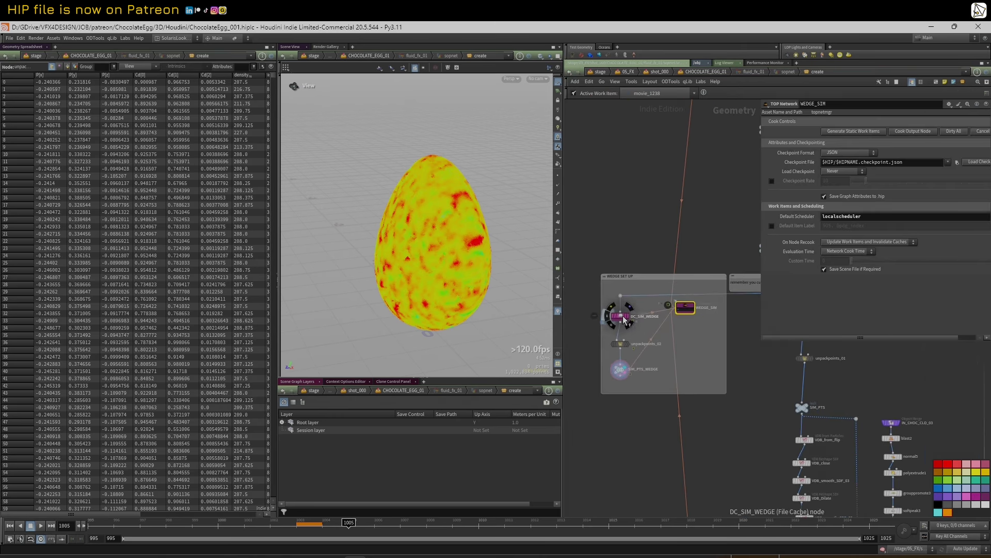
click(625, 319)
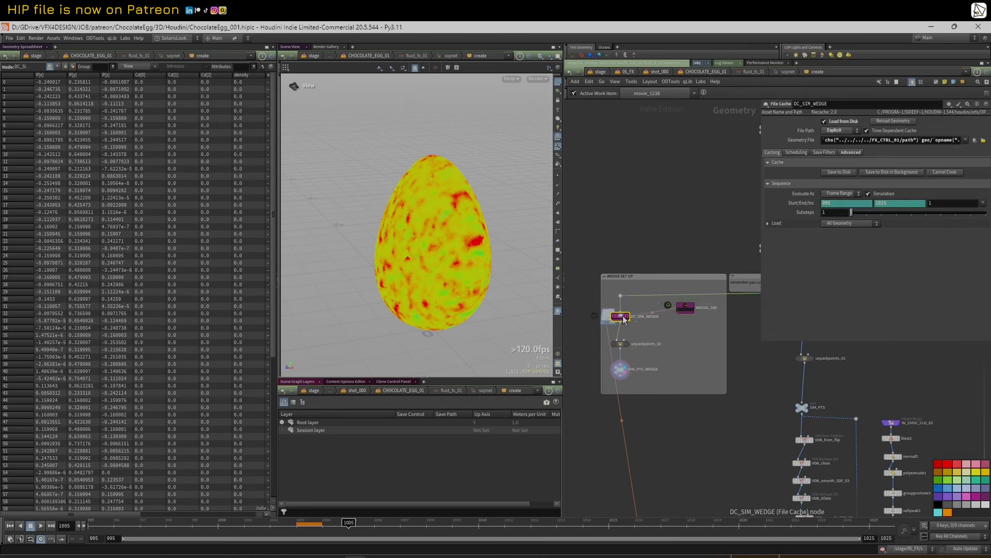
click(619, 345)
click(622, 371)
middle_drag(686, 358, 652, 382)
scroll(629, 402, down, 2)
scroll(653, 382, up, 1)
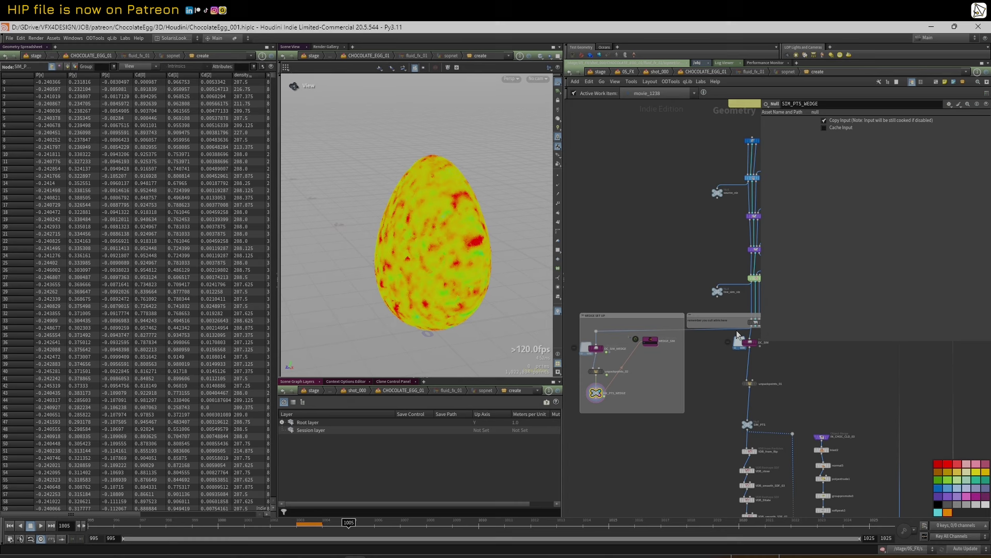
- Reopen WEDGE_SIM, select the OBJ object network feeding the flipbook node, and open it to show its FX geometry
double_click(656, 342)
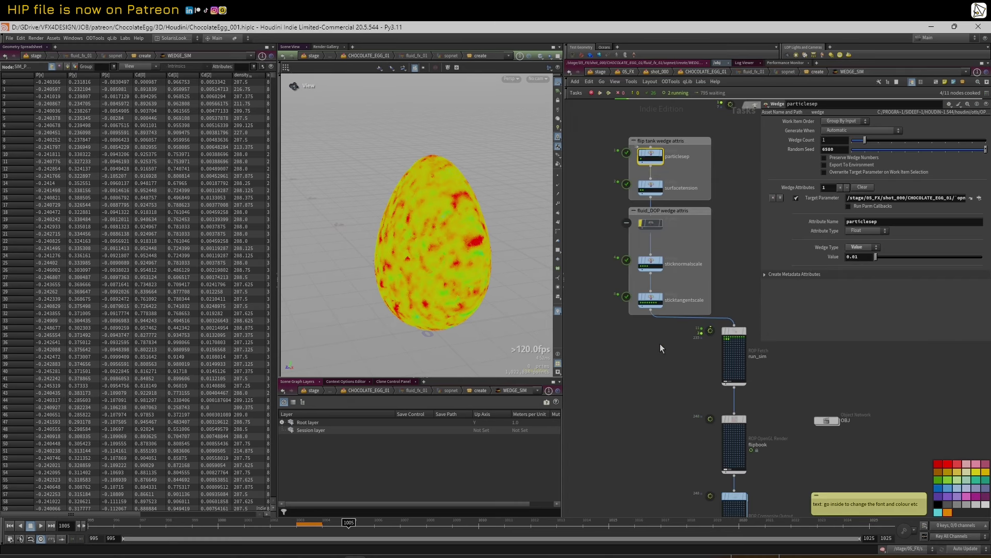
click(827, 421)
scroll(805, 413, down, 1)
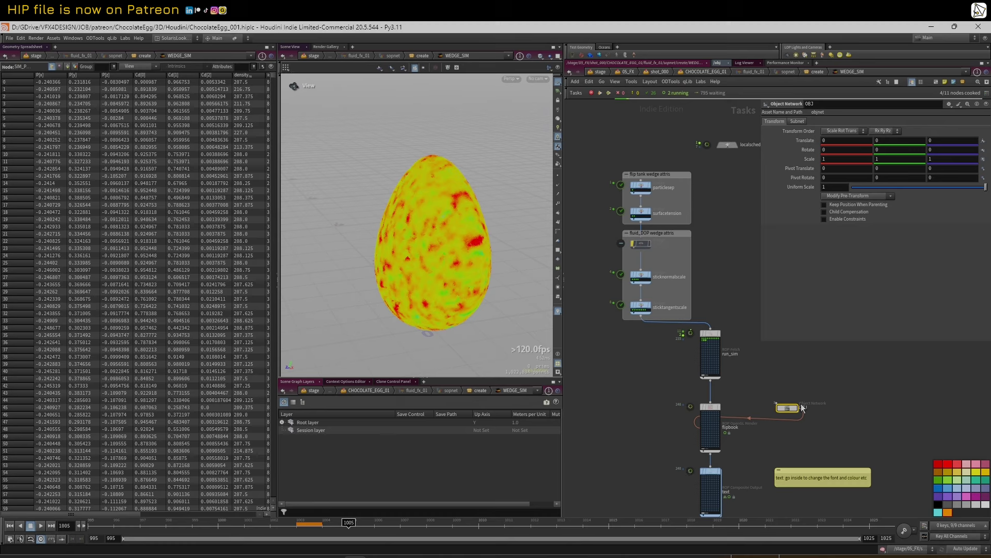
middle_drag(830, 417, 779, 370)
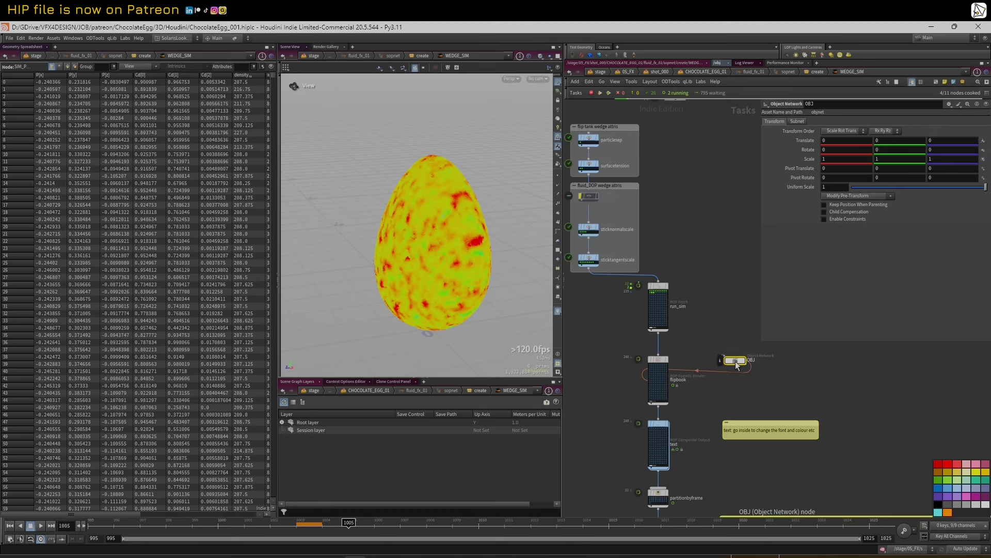
double_click(735, 361)
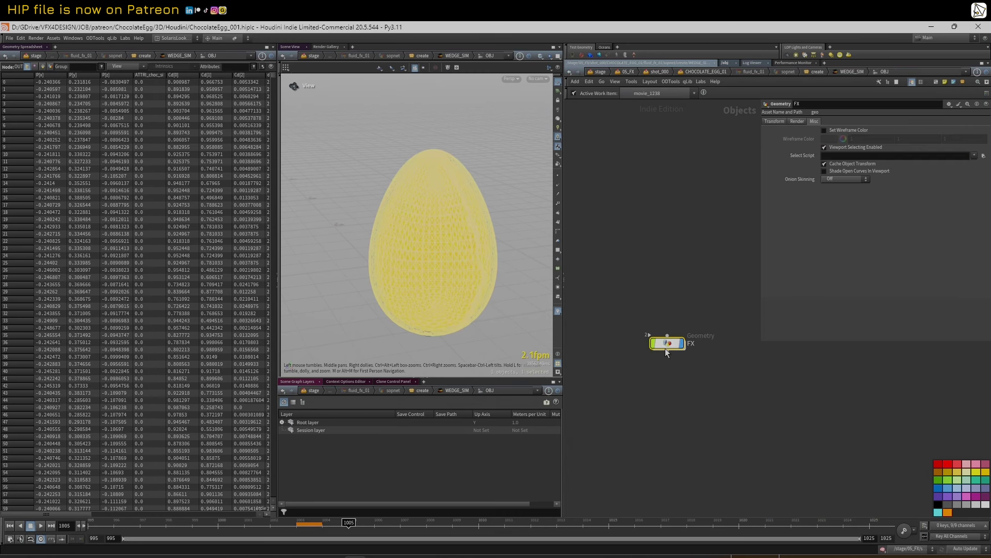
- Open the FX geometry, follow FX_IN's Object 1 reference to SIM_PTS_WEDGE, and return to the FX network
double_click(670, 342)
scroll(600, 307, up, 1)
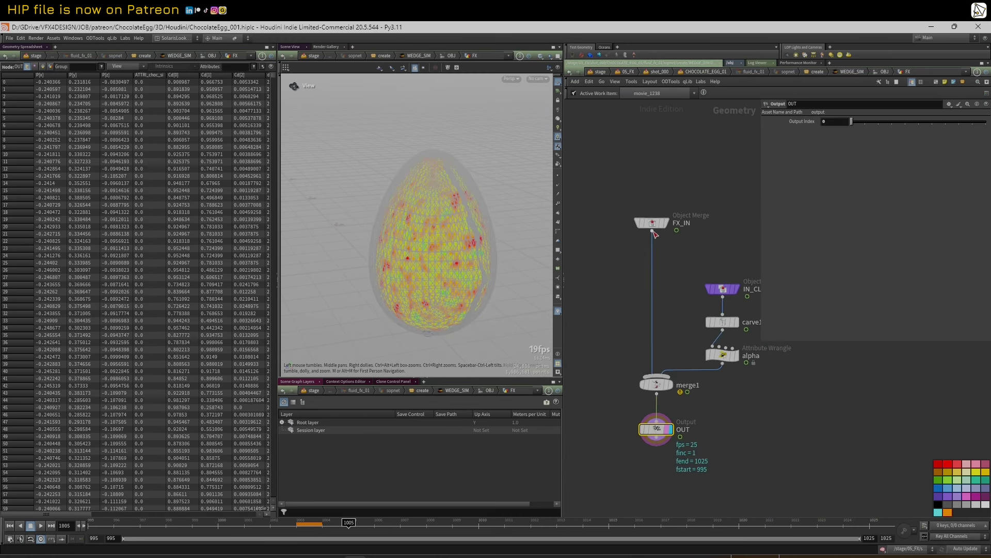
click(652, 222)
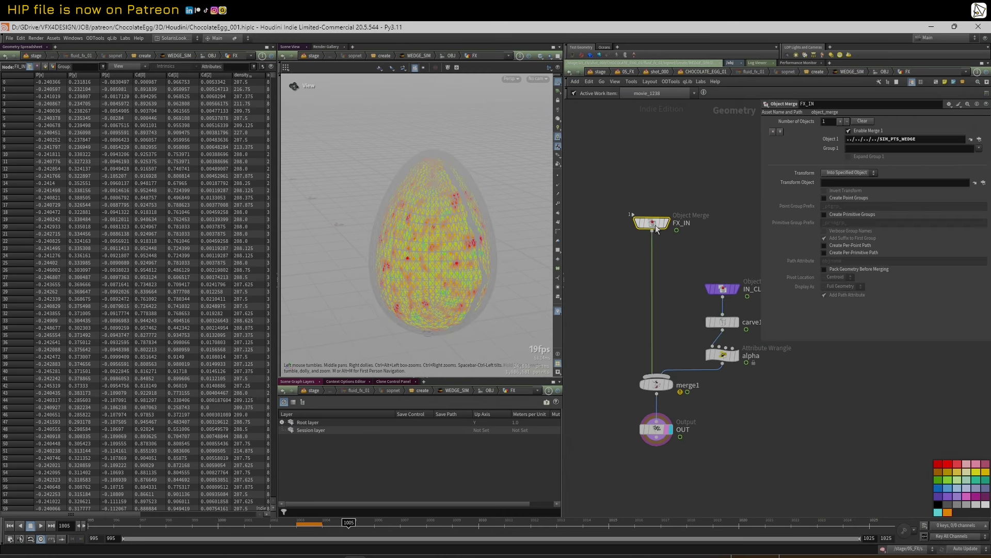
click(970, 140)
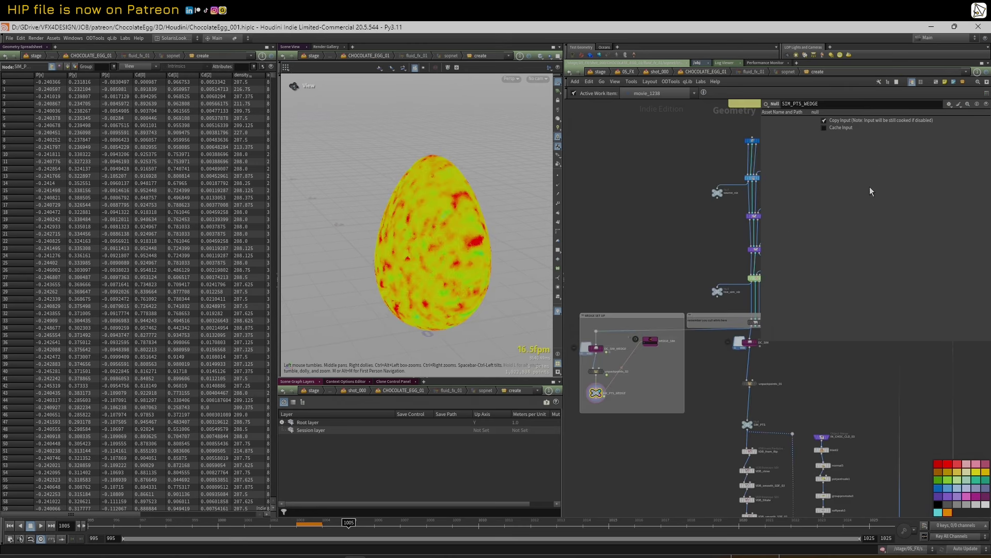
click(576, 75)
- Display IN_CLD, carve1 and the alpha wrangle in turn, and inspect the transparent egg shell with the wrangle's settings shown
click(715, 292)
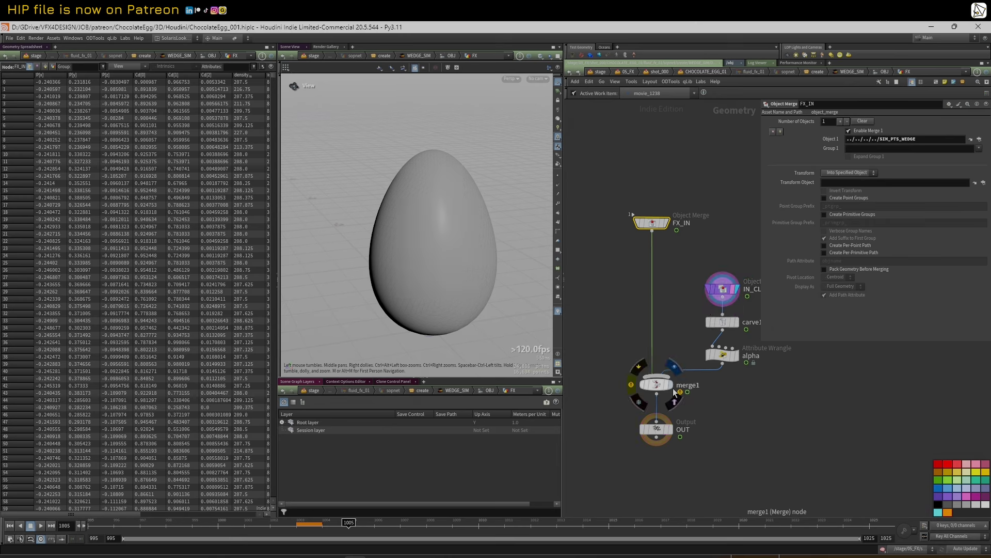
click(735, 324)
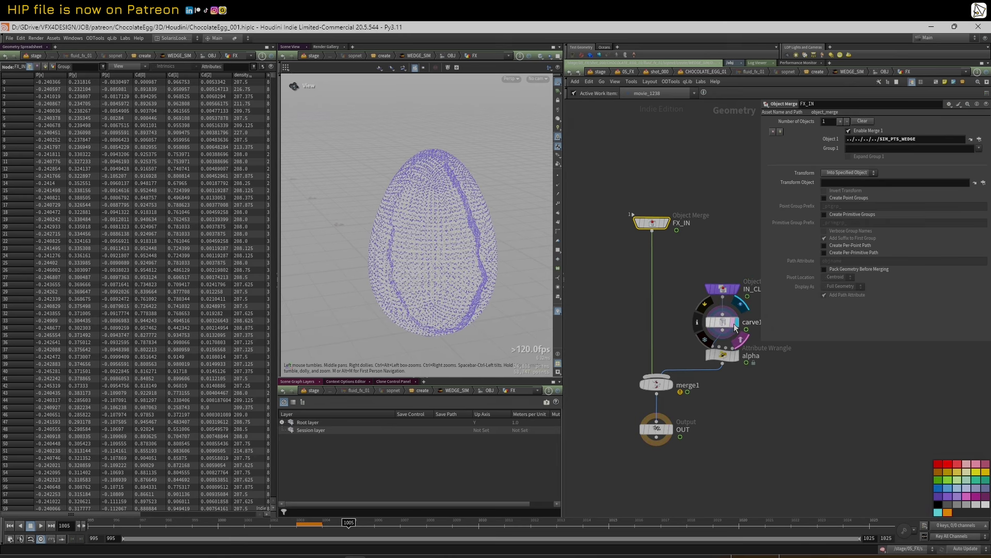
click(735, 356)
click(726, 358)
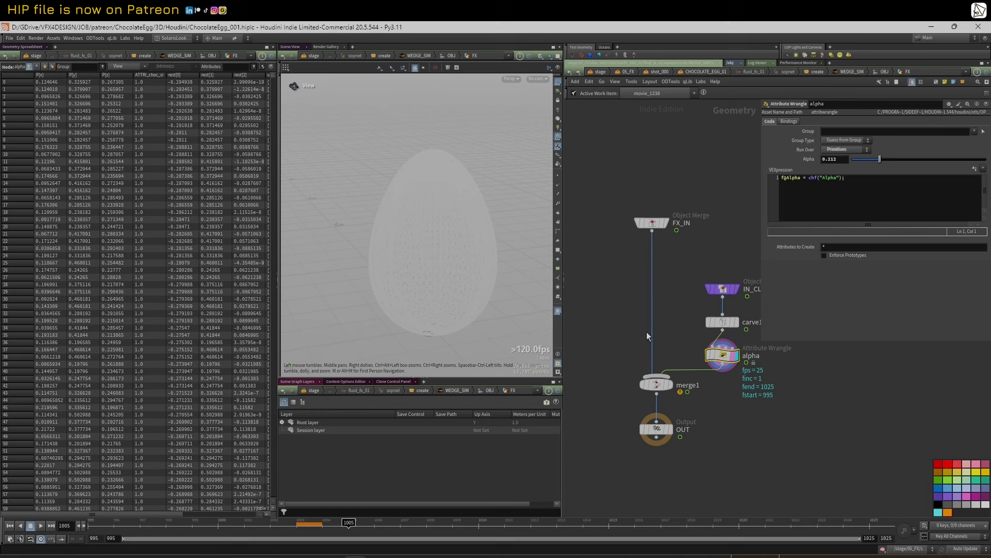
drag(440, 236, 410, 228)
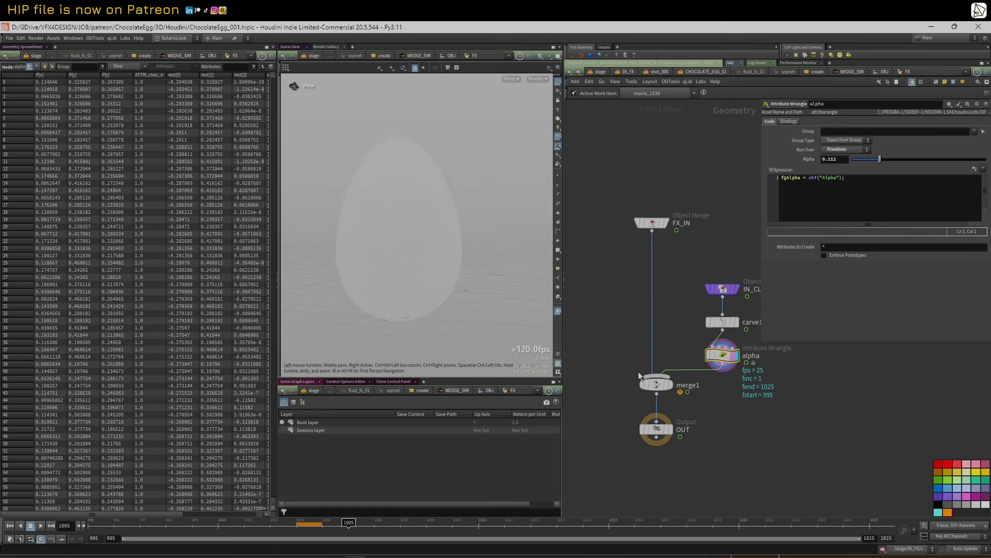
- Display merge1 and the OUT node of the FX network, and look at the combined result through WEDGE_CAM
click(671, 384)
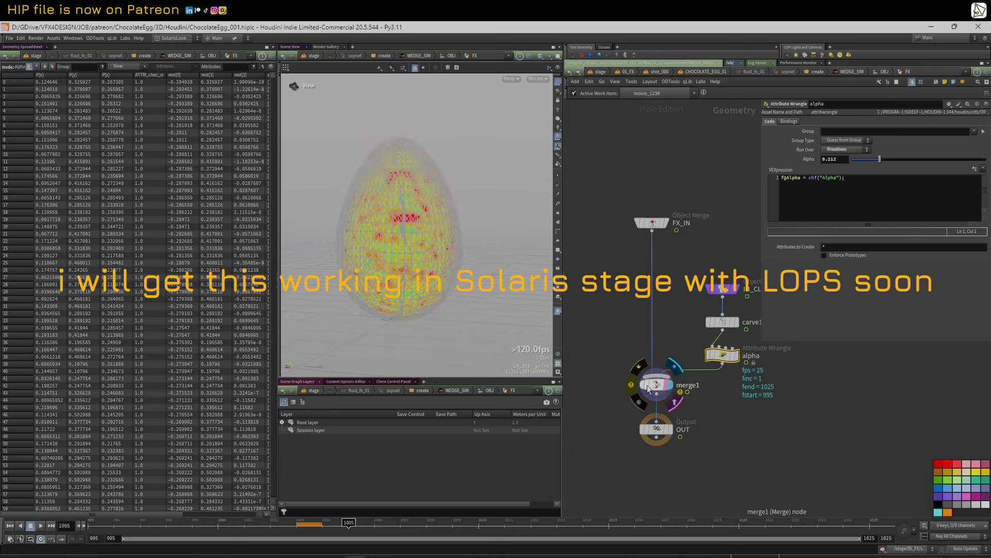
click(671, 432)
click(537, 78)
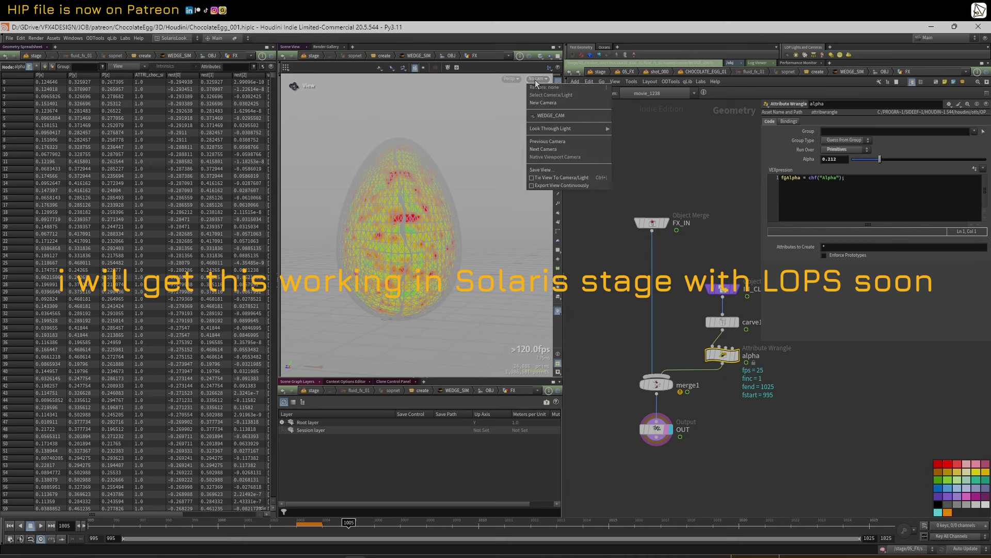
click(562, 115)
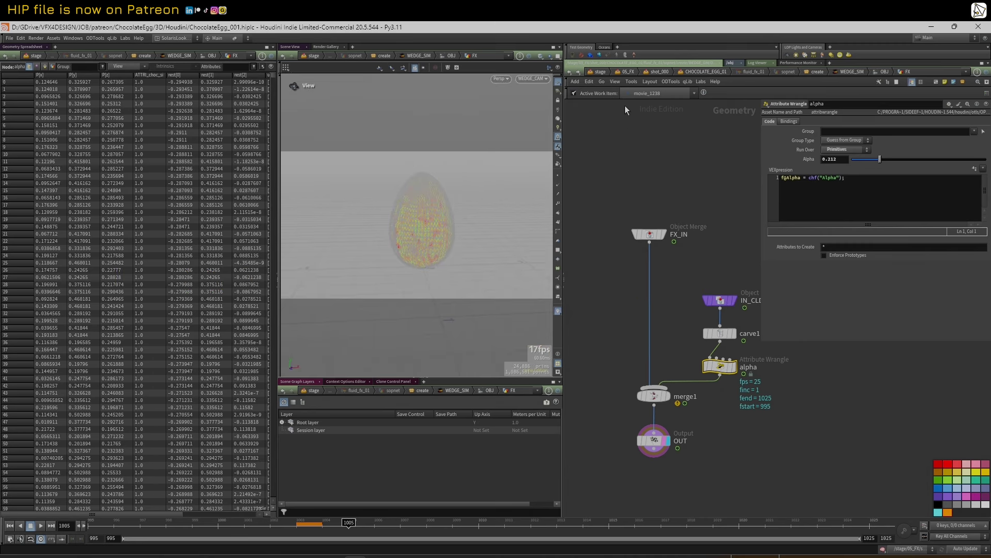
- Visit the obj context to review the WEDGE_CAM camera and its transform parameters, and go back to the FX network
click(596, 73)
click(606, 72)
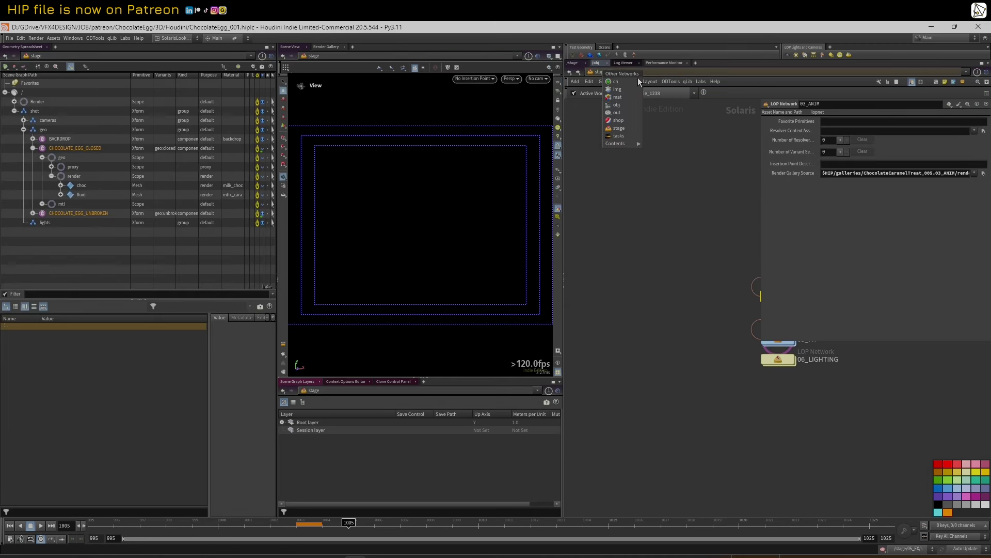
click(630, 105)
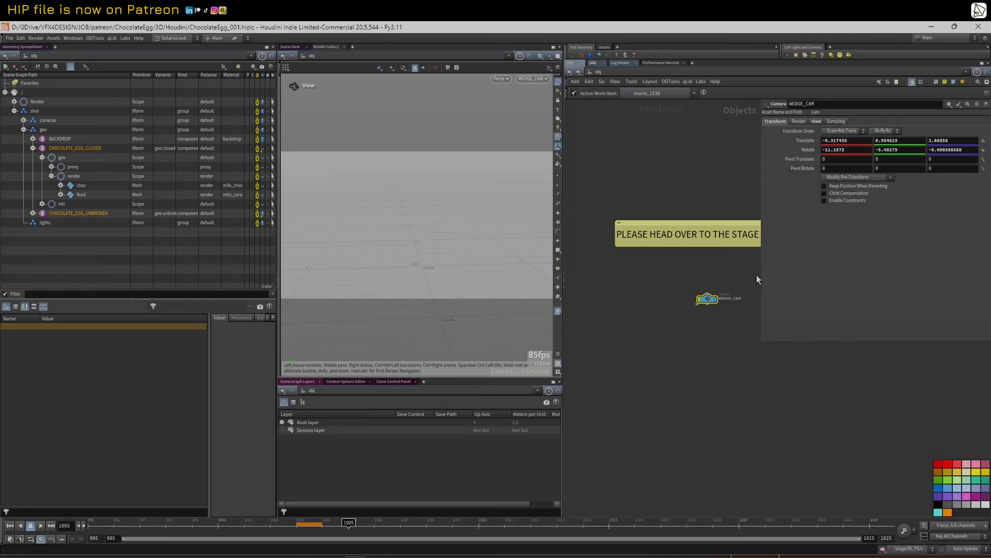
drag(761, 275, 809, 272)
middle_drag(703, 272, 697, 281)
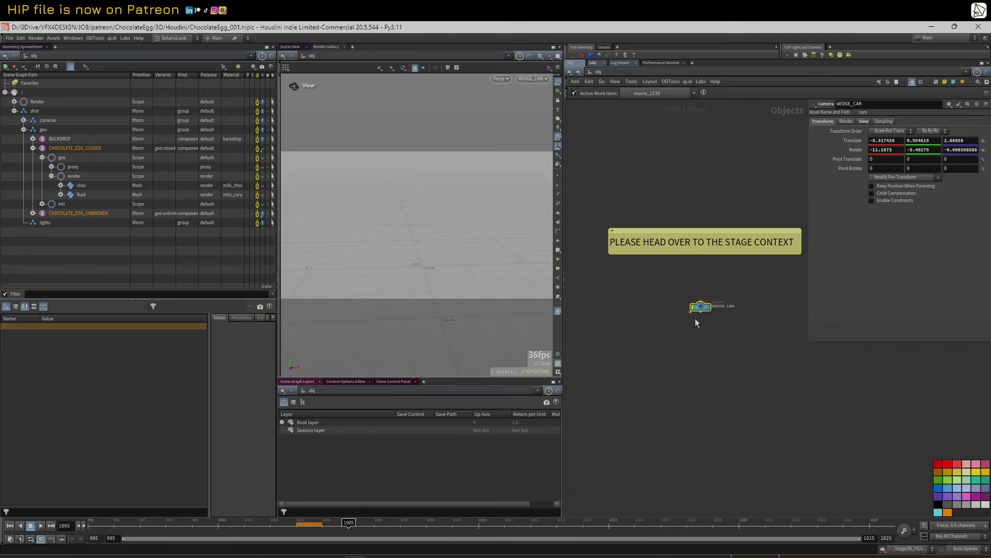
click(588, 73)
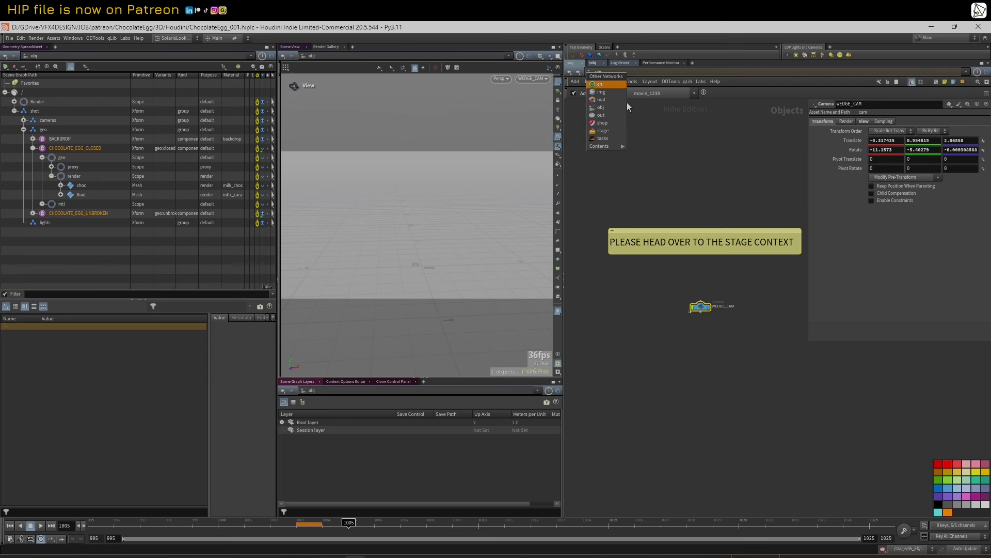
click(568, 72)
click(568, 72)
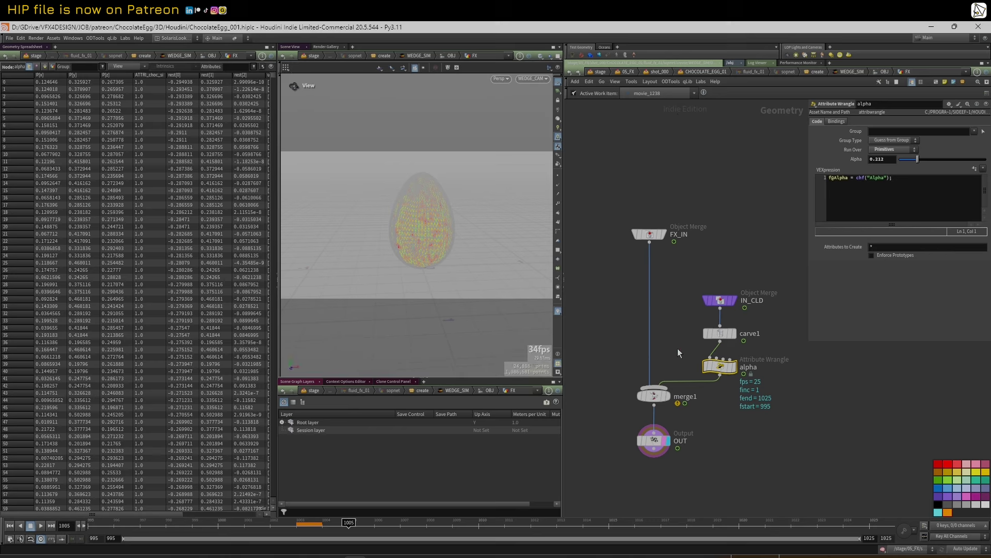
- Select the OUT node and set the viewport's background color scheme to Dark Grey in the display options
click(657, 442)
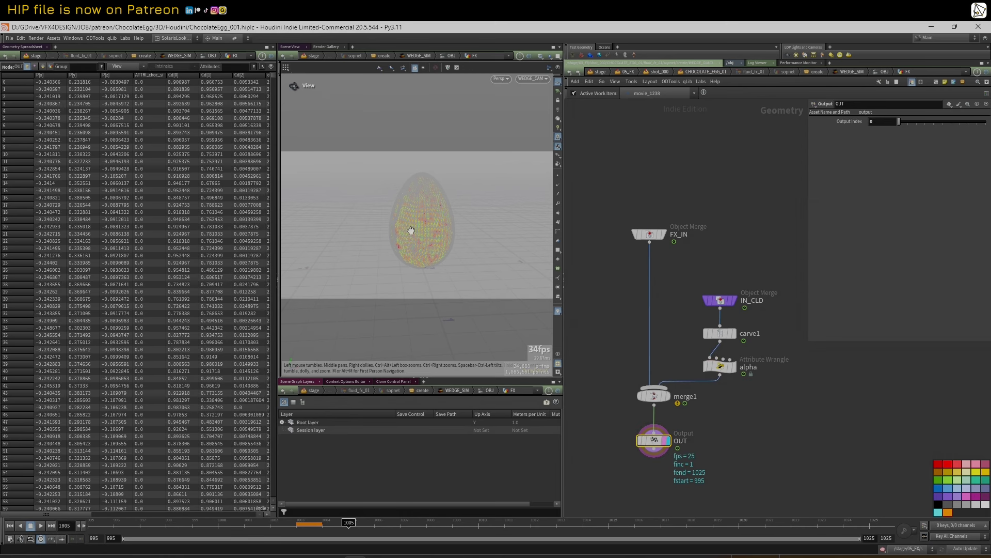
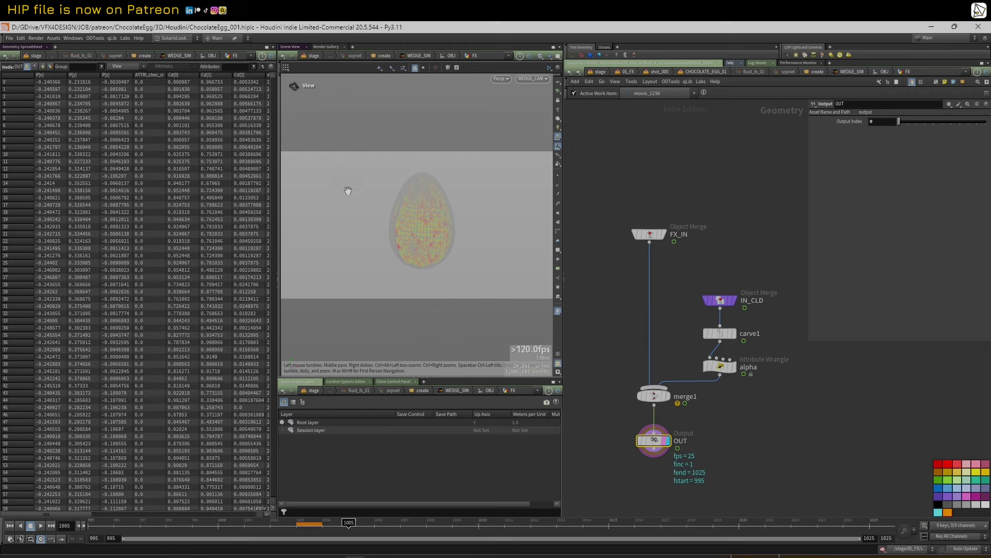
key(d)
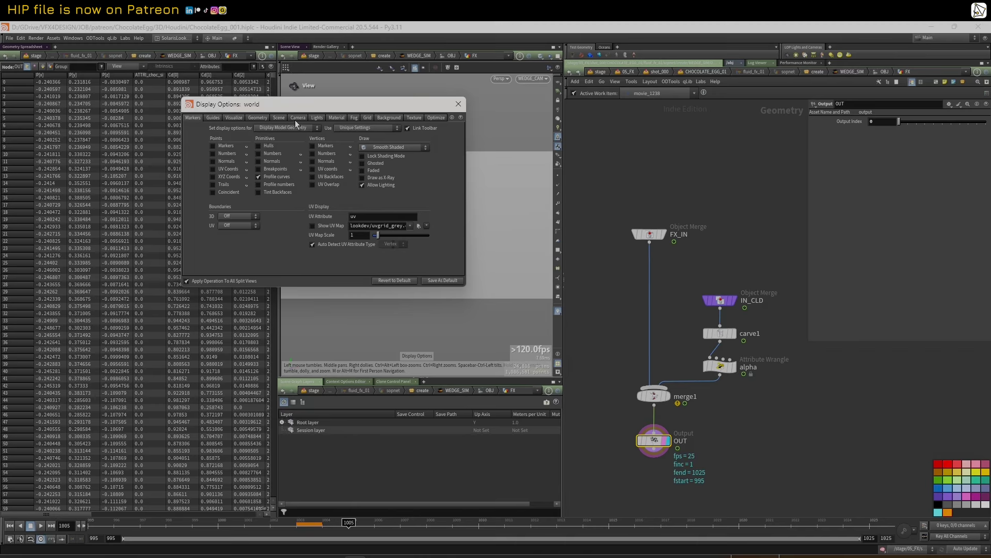
click(388, 118)
click(254, 128)
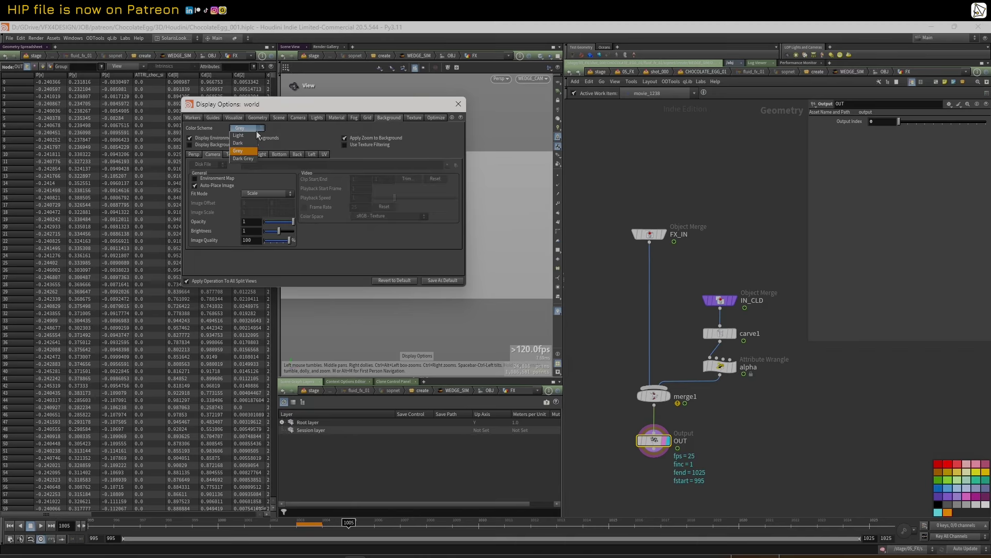
click(247, 157)
drag(276, 108, 146, 213)
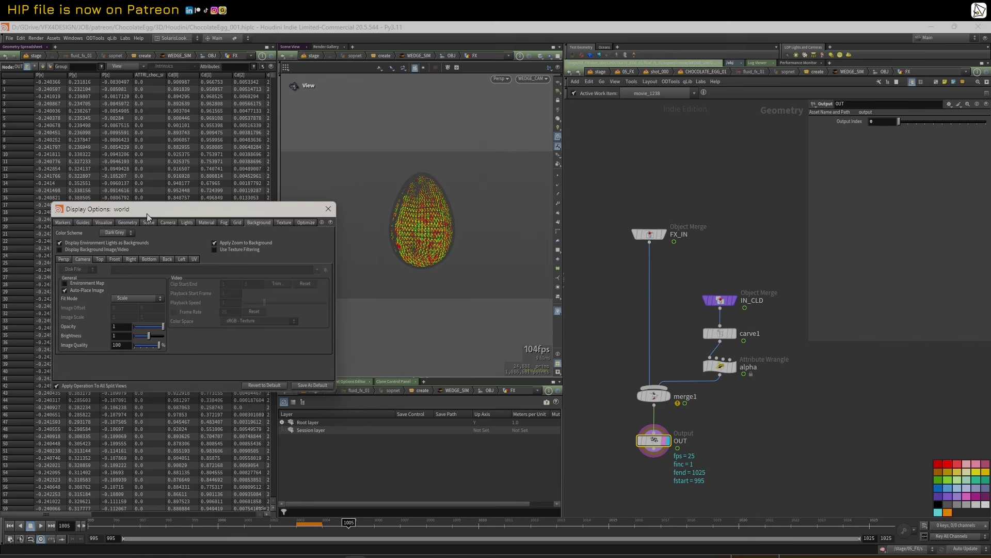
click(329, 208)
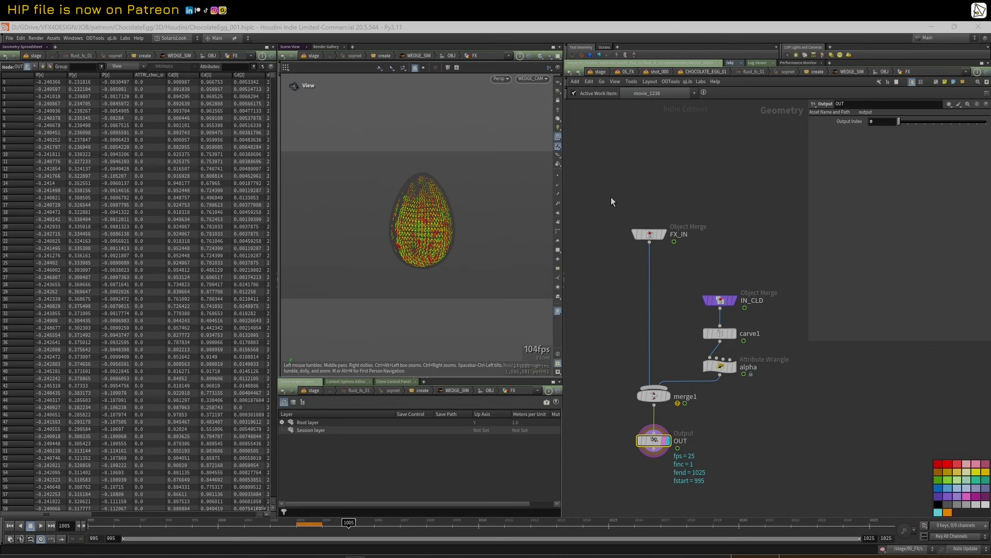
- Select the FX network's nodes, move the timeline to frame 1009, and orbit around the wedged egg to examine it
drag(626, 189, 743, 411)
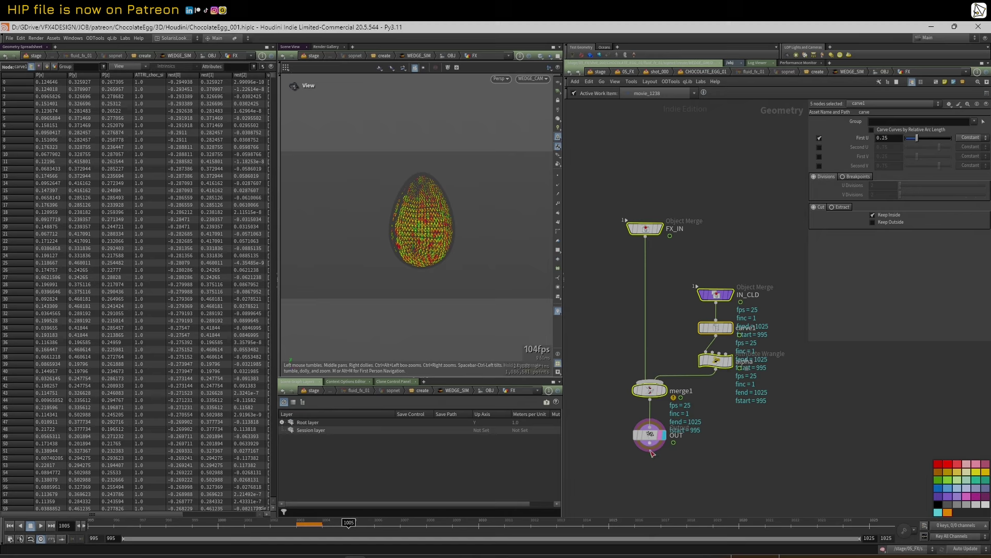
middle_drag(727, 474, 727, 472)
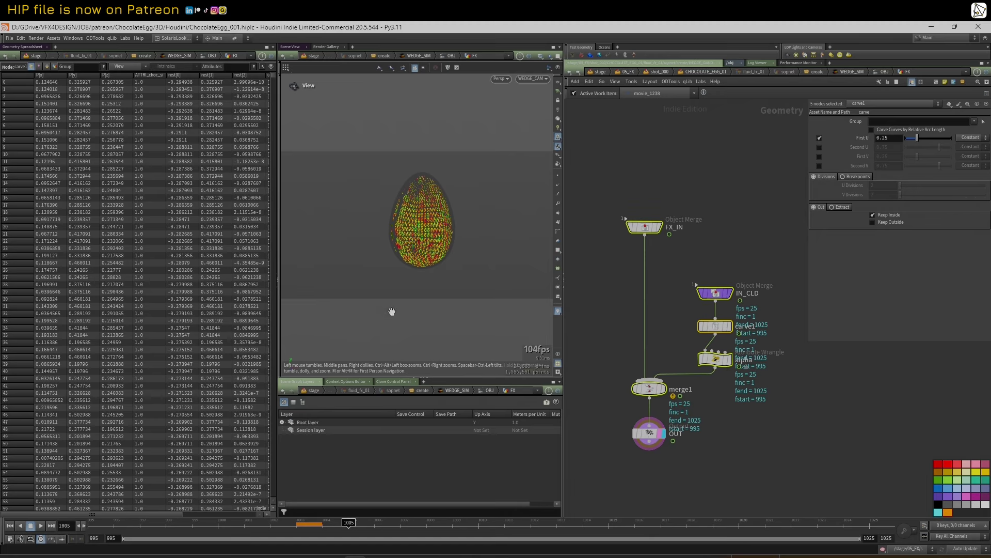
key(Right)
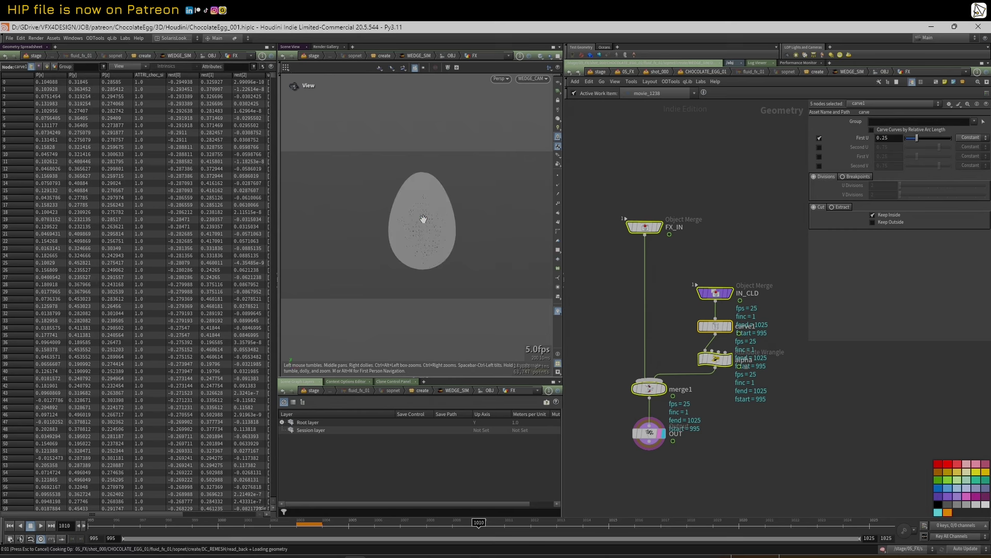
key(Left)
drag(449, 215, 493, 209)
scroll(619, 252, down, 2)
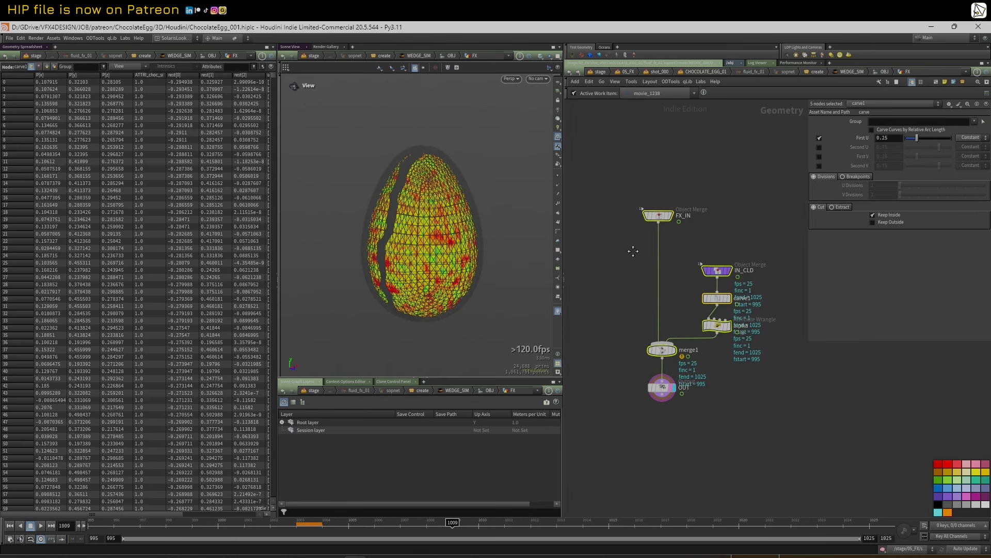
- Go back up to WEDGE_SIM and look over the run_sim, flipbook, text, partitionbyframe and contactsheet nodes
key(u)
key(u)
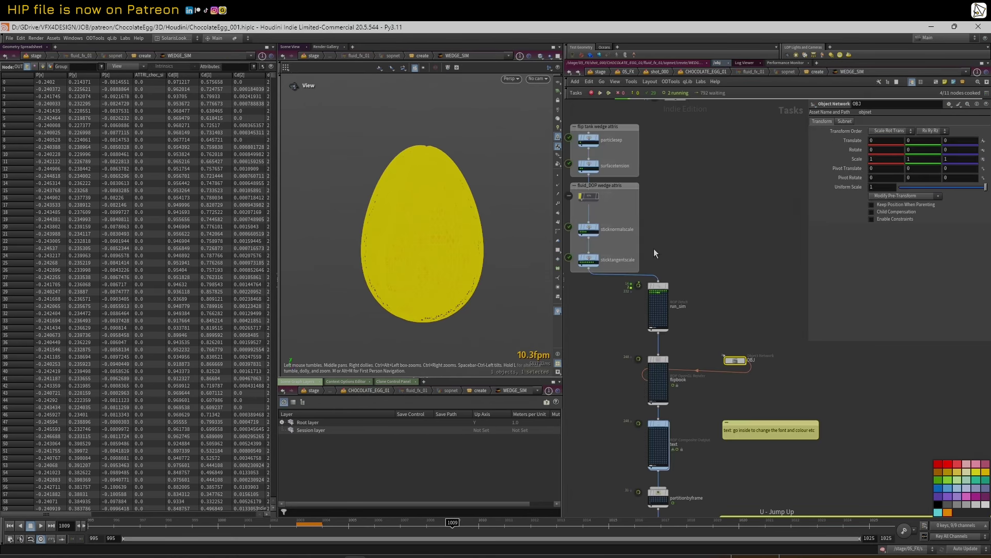
scroll(669, 255, down, 2)
scroll(698, 296, up, 3)
scroll(690, 340, down, 1)
middle_drag(689, 340, 710, 261)
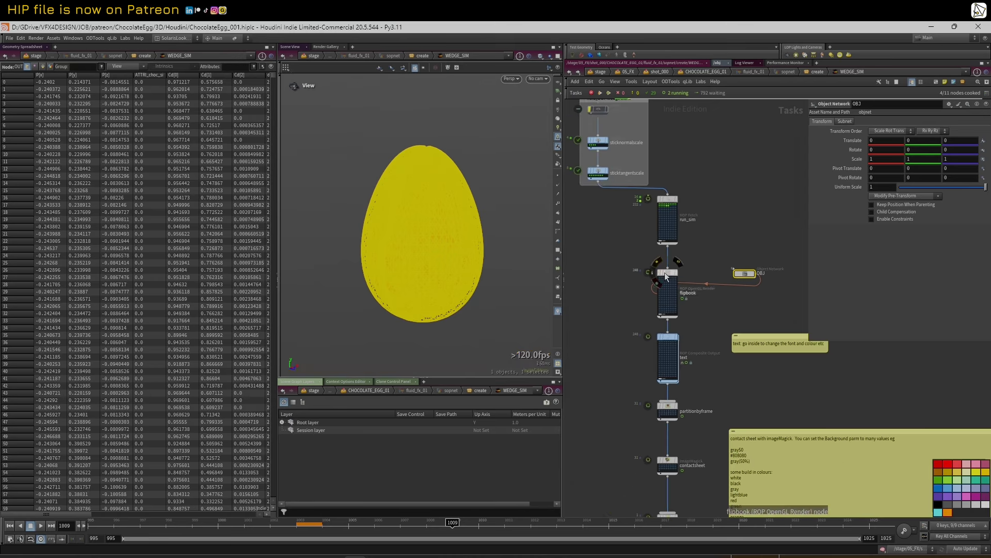
middle_drag(724, 316, 708, 282)
scroll(700, 277, up, 1)
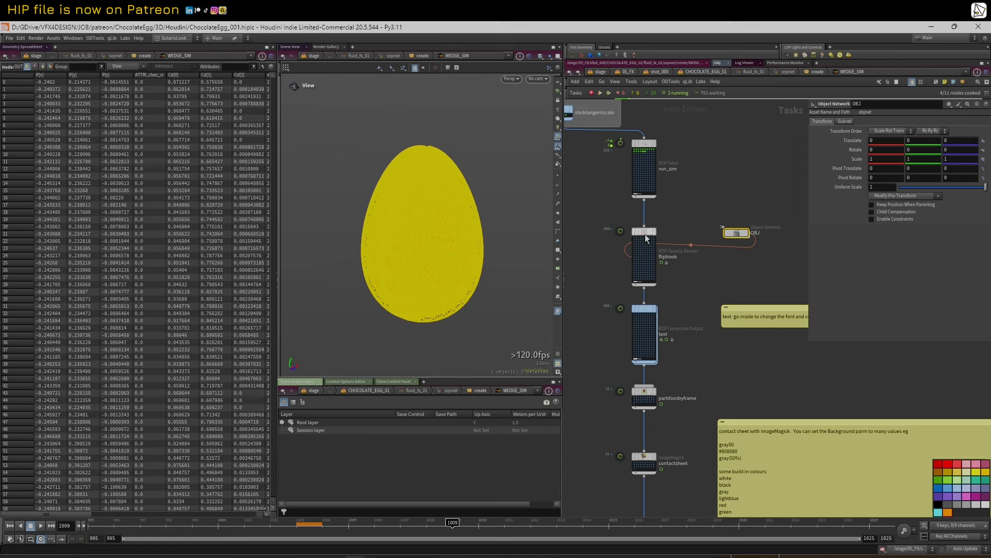
click(643, 309)
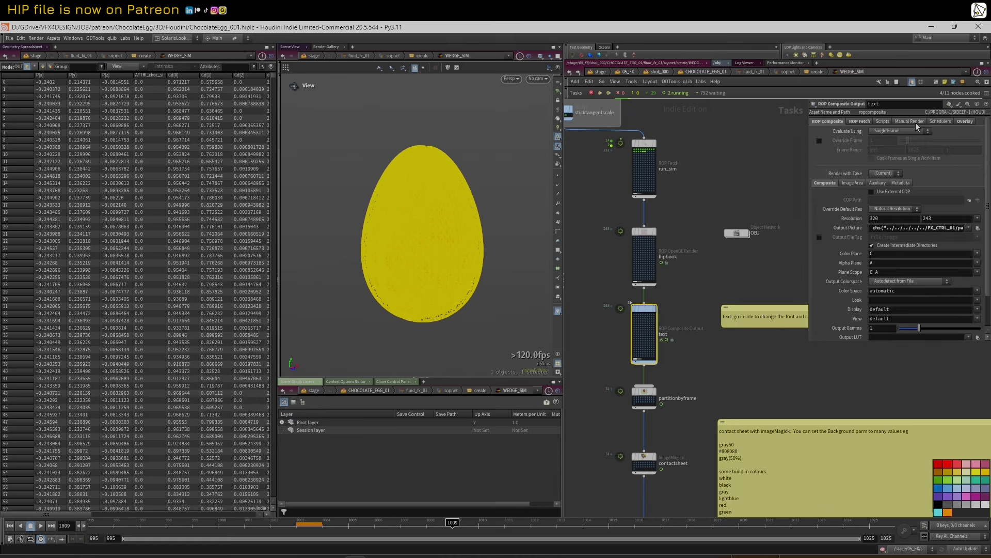
click(963, 121)
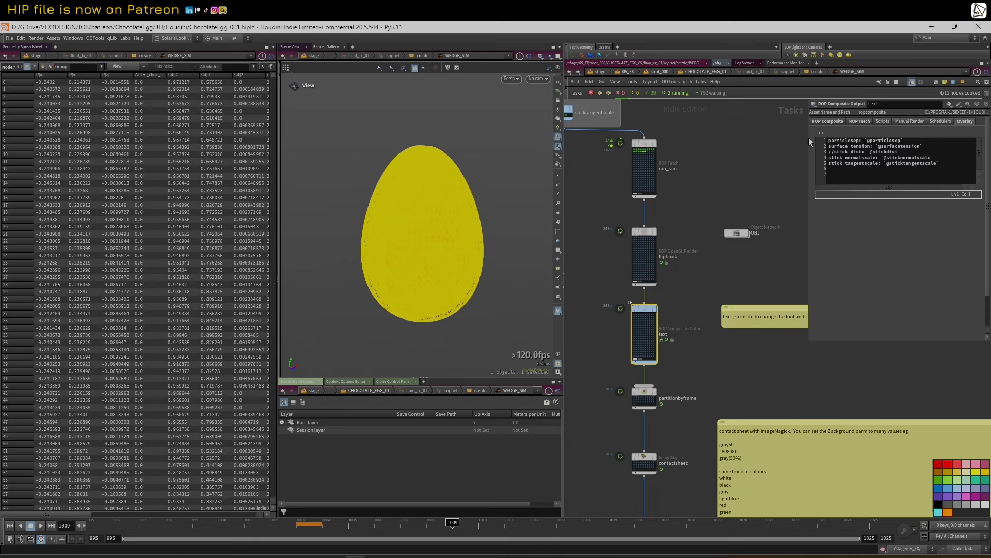
drag(808, 138, 716, 141)
middle_drag(677, 147, 707, 253)
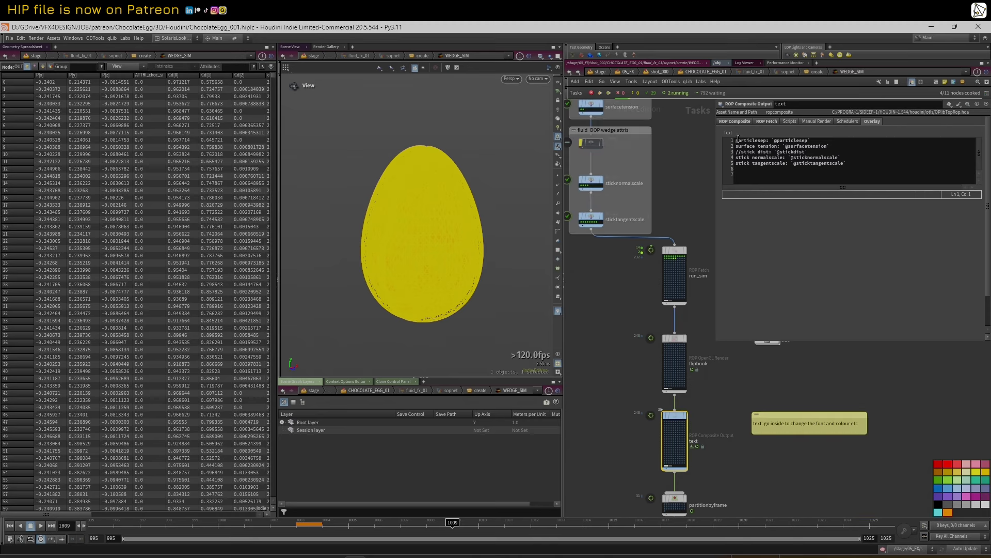
drag(736, 141, 764, 140)
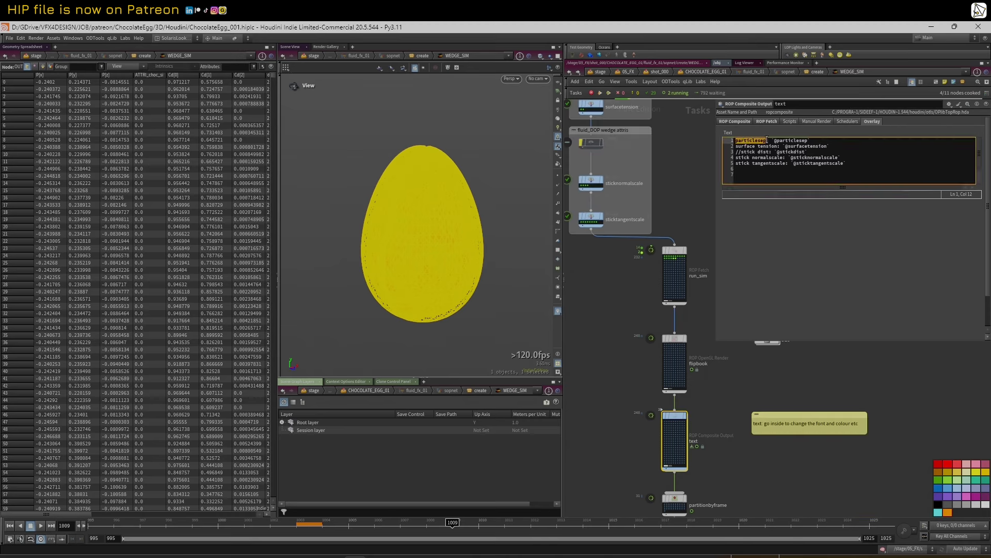
middle_drag(691, 148, 702, 212)
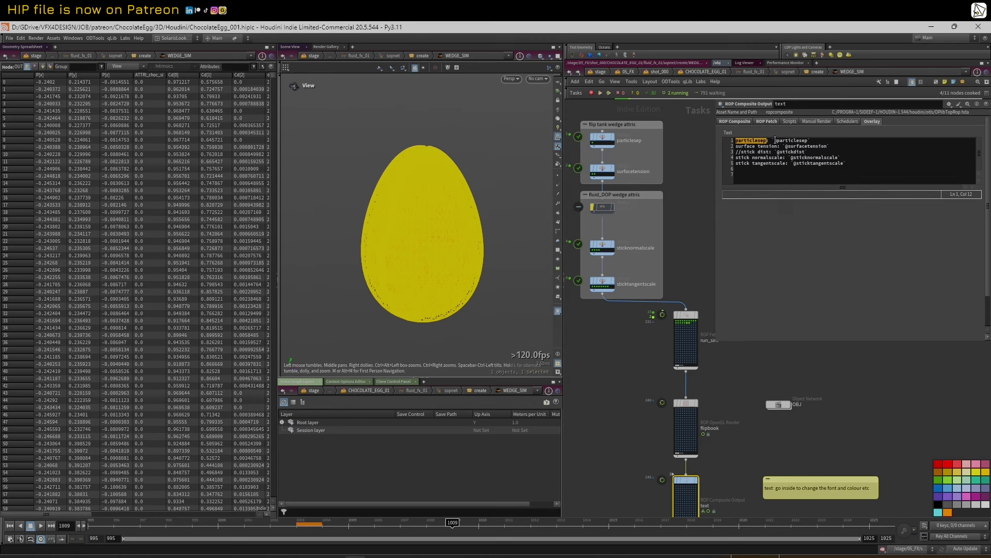
drag(775, 140, 808, 141)
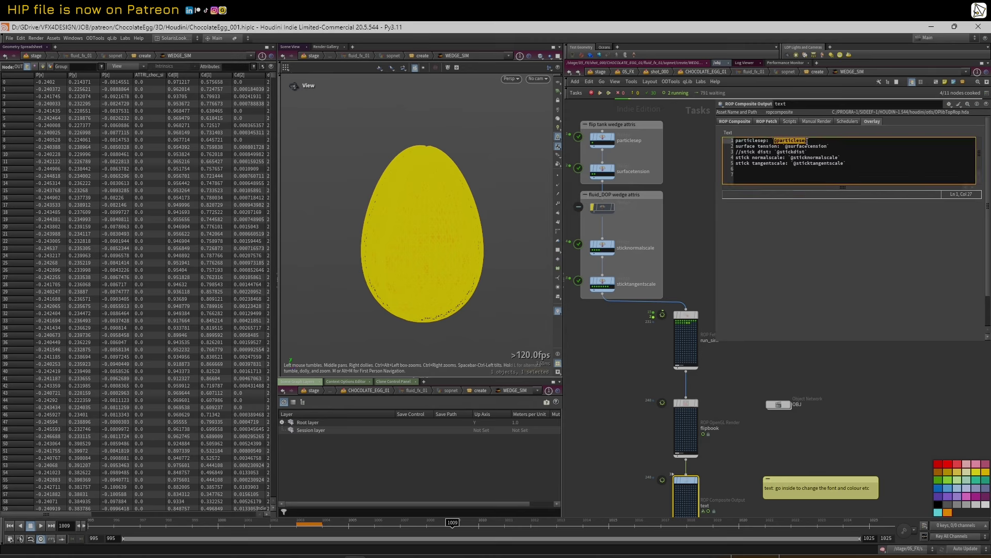
click(602, 140)
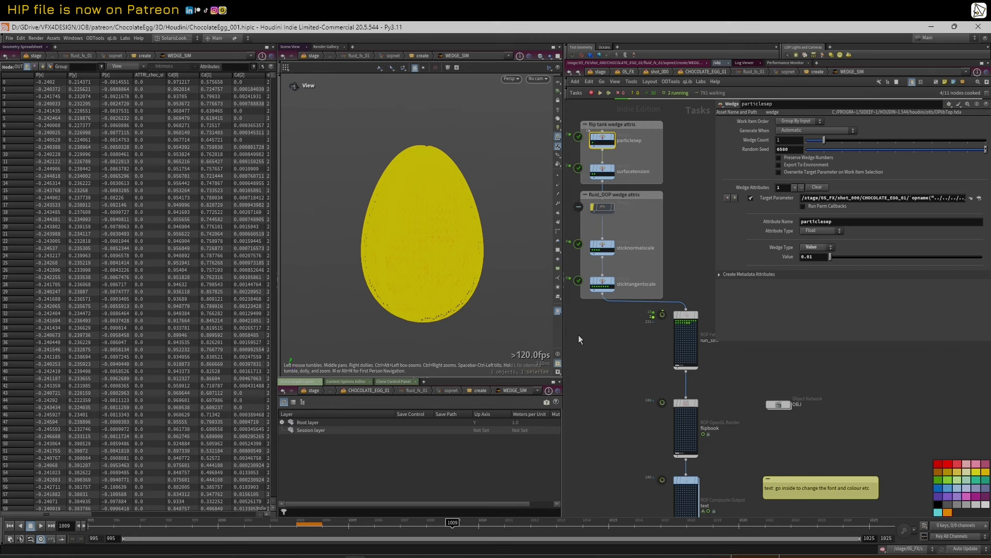
click(686, 480)
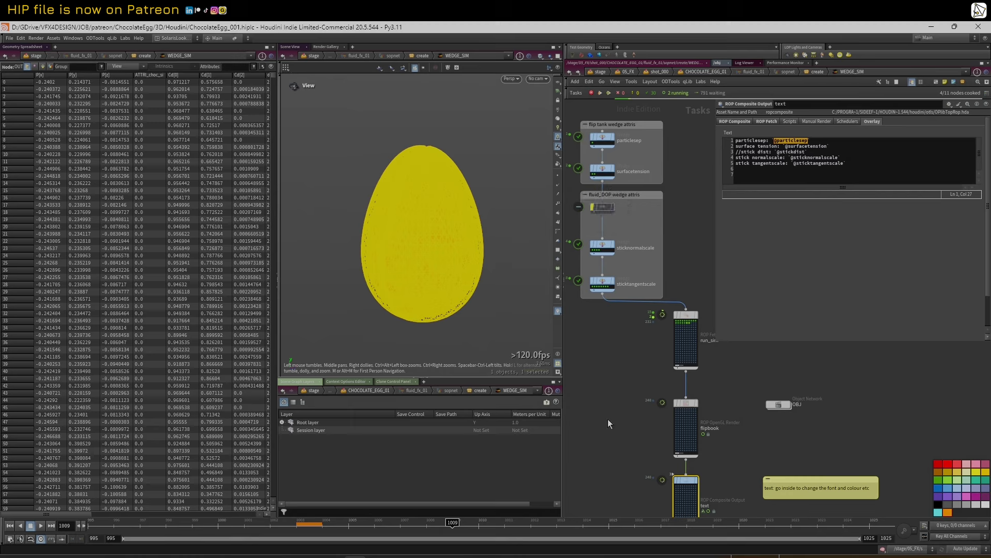
scroll(611, 382, down, 2)
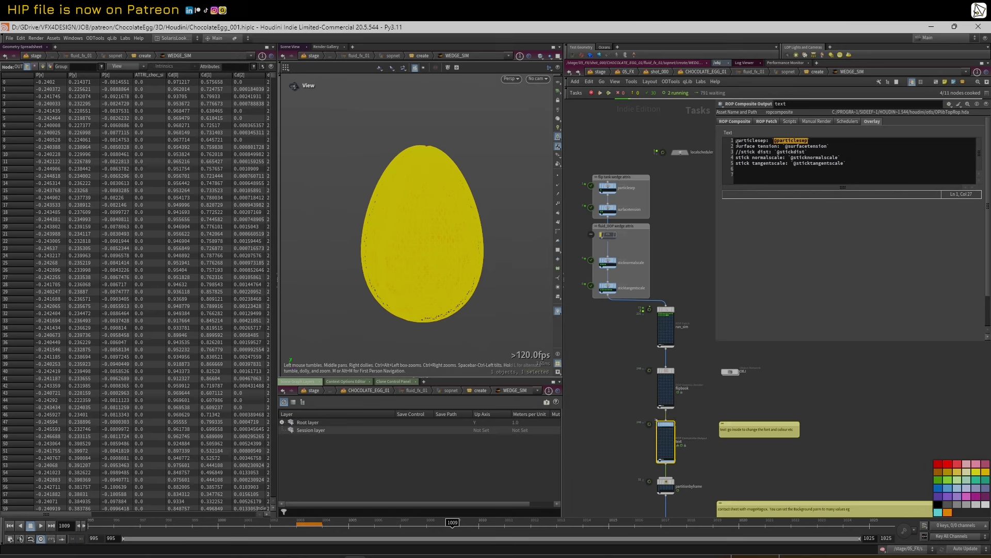
drag(737, 141, 809, 140)
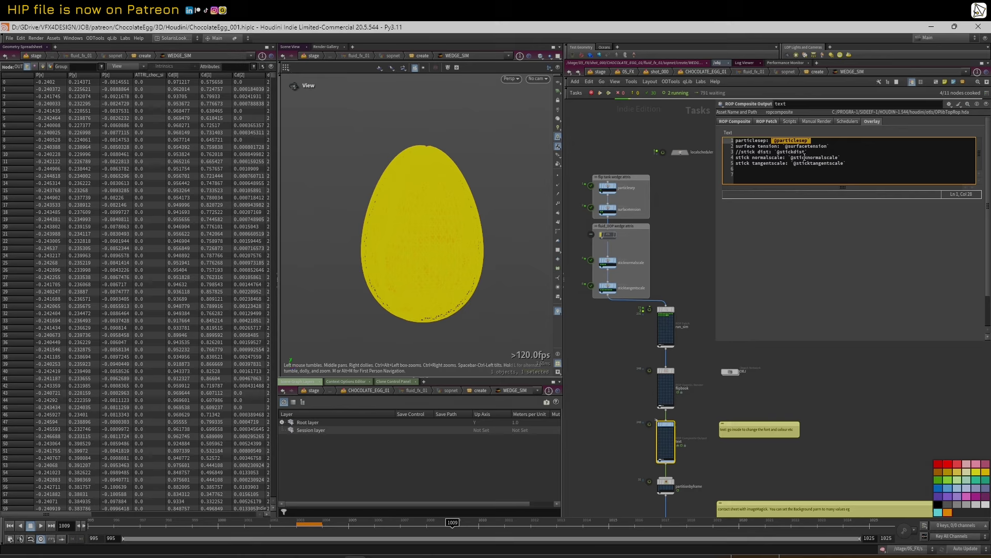
drag(792, 157, 841, 157)
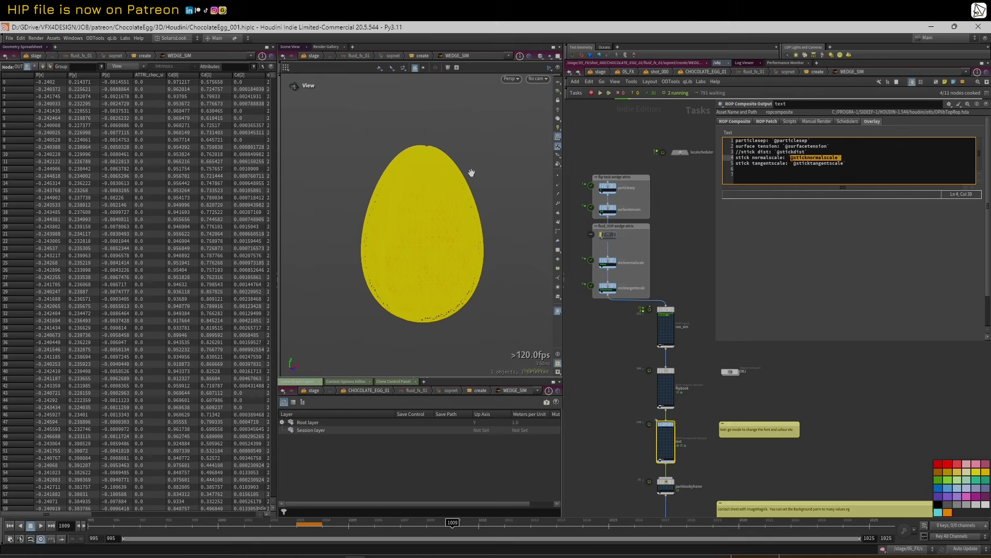
- Review the contactsheet node's ImageMagick montage and background settings alongside the notes on background colours
middle_drag(715, 476, 711, 335)
scroll(682, 384, up, 2)
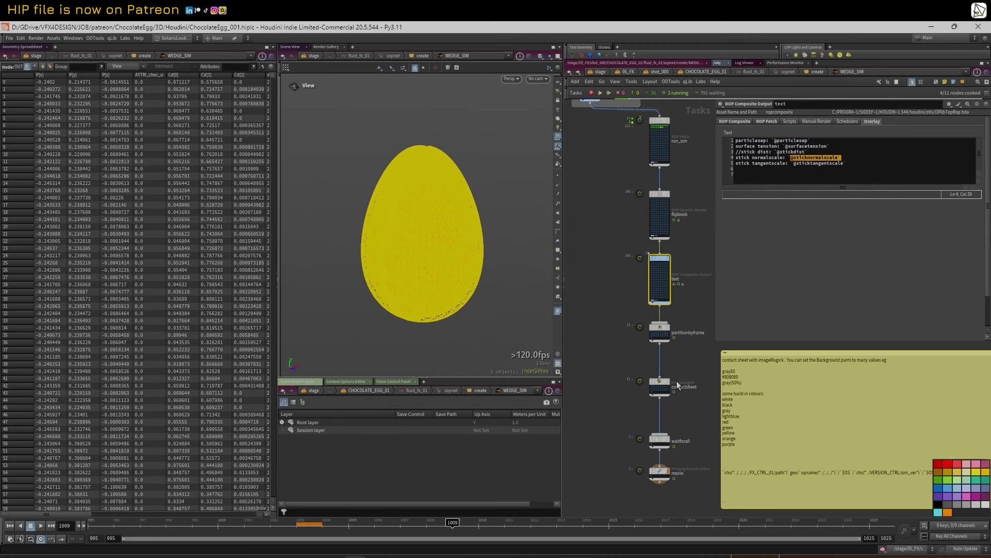
click(660, 381)
scroll(694, 374, down, 2)
middle_drag(699, 374, 664, 354)
scroll(664, 354, up, 2)
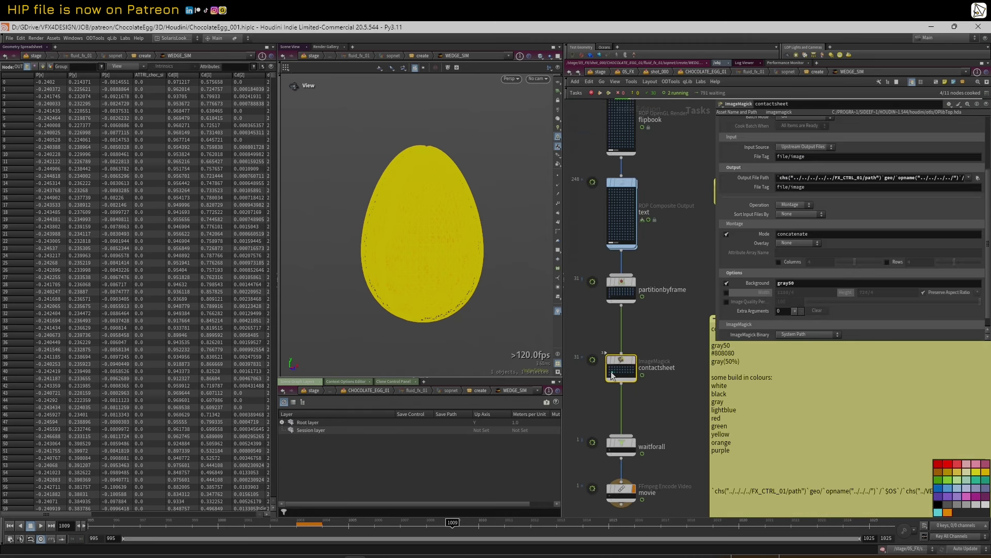
mouse_move(624, 372)
middle_drag(587, 314, 613, 311)
scroll(612, 311, down, 2)
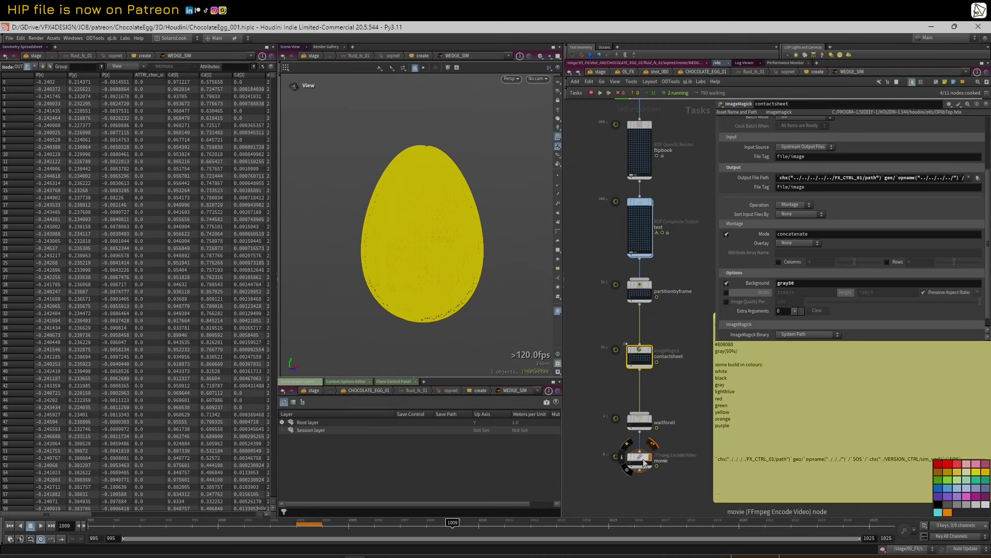
- Review the movie node's FFmpeg encoding settings, widen the network view, and check the run_sim node's work items
click(645, 464)
scroll(685, 364, down, 3)
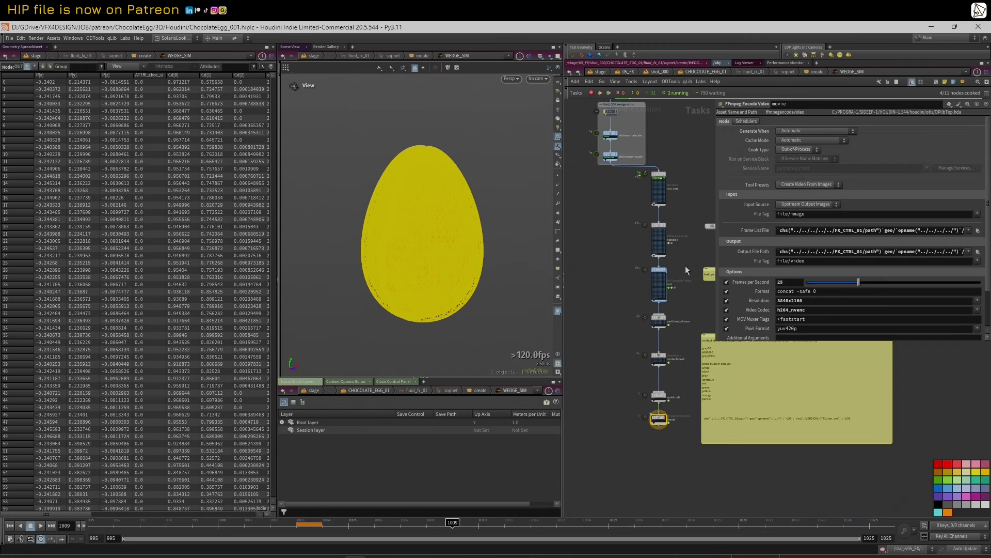
scroll(698, 217, up, 3)
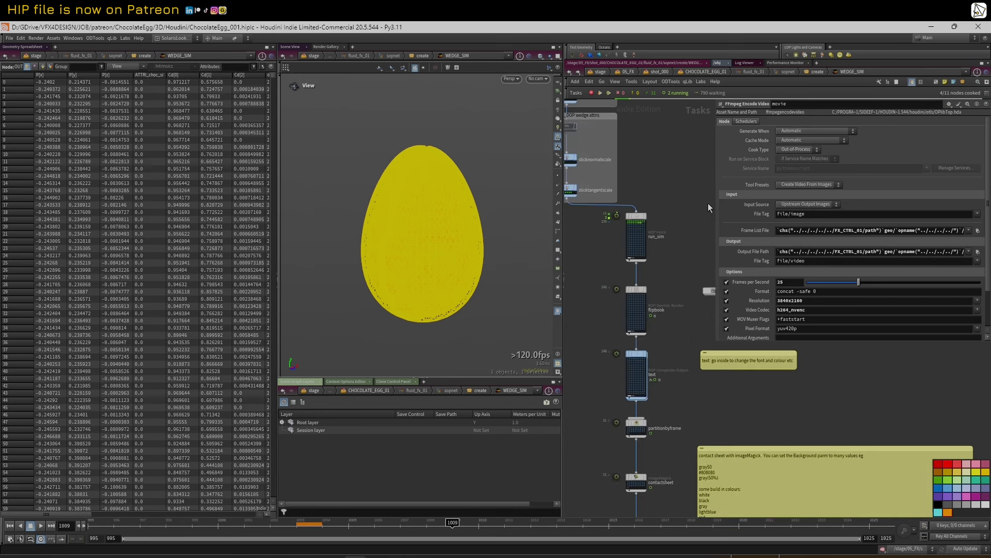
drag(712, 202, 738, 202)
scroll(606, 221, up, 2)
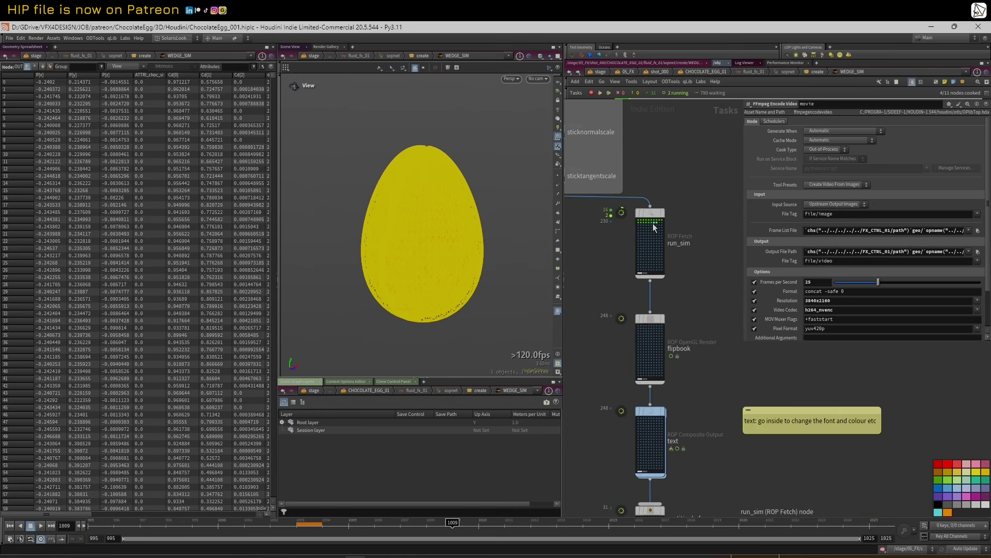
scroll(674, 200, down, 3)
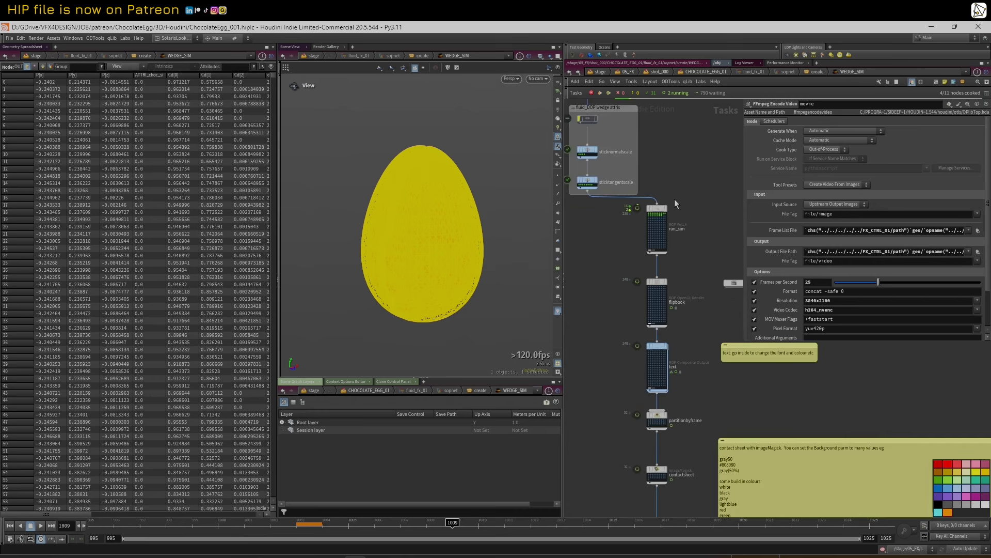
middle_drag(681, 176, 697, 198)
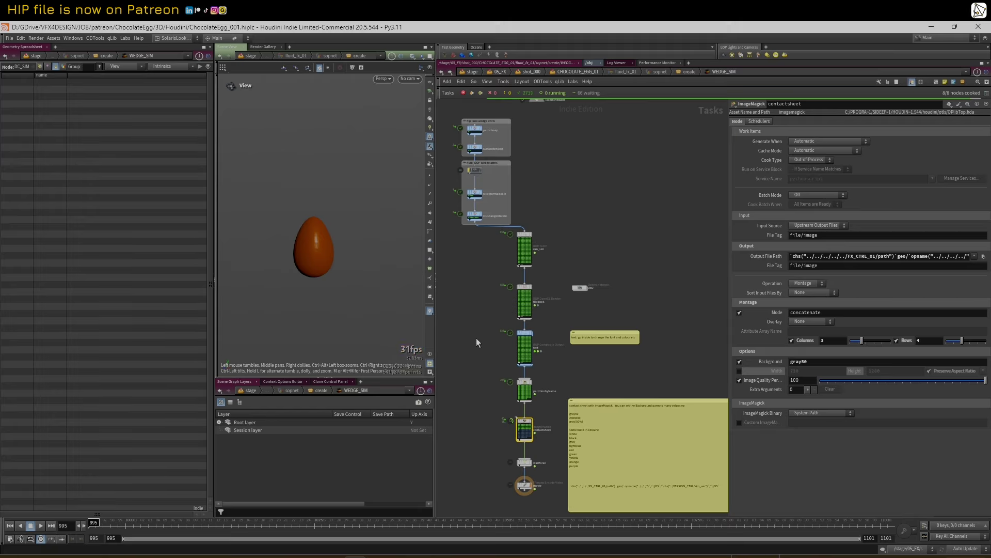
- Review the wedge settings of the particlesep, surfacetension, sticknormalscale and sticktangentscale nodes in turn
scroll(487, 154, up, 2)
middle_drag(560, 169, 608, 215)
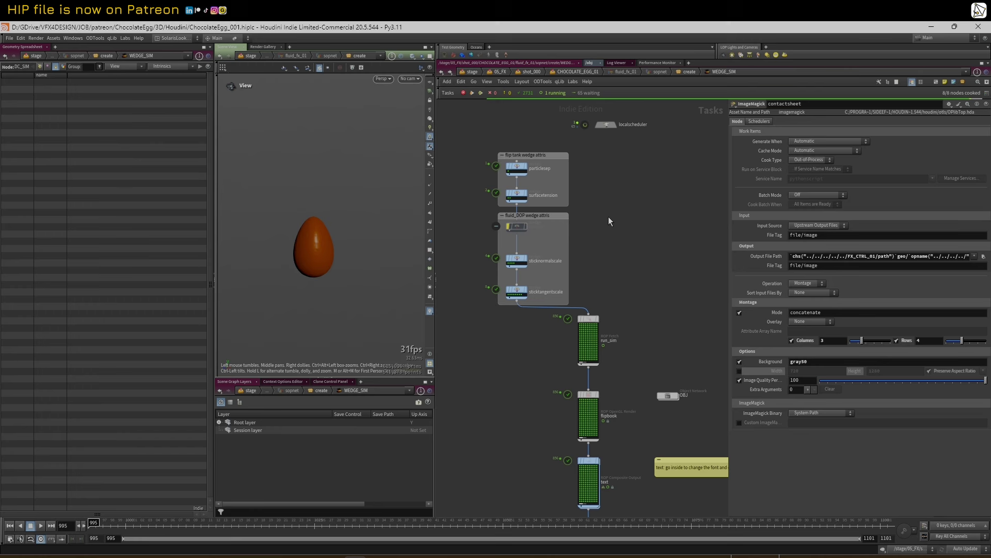
scroll(608, 216, up, 2)
click(484, 146)
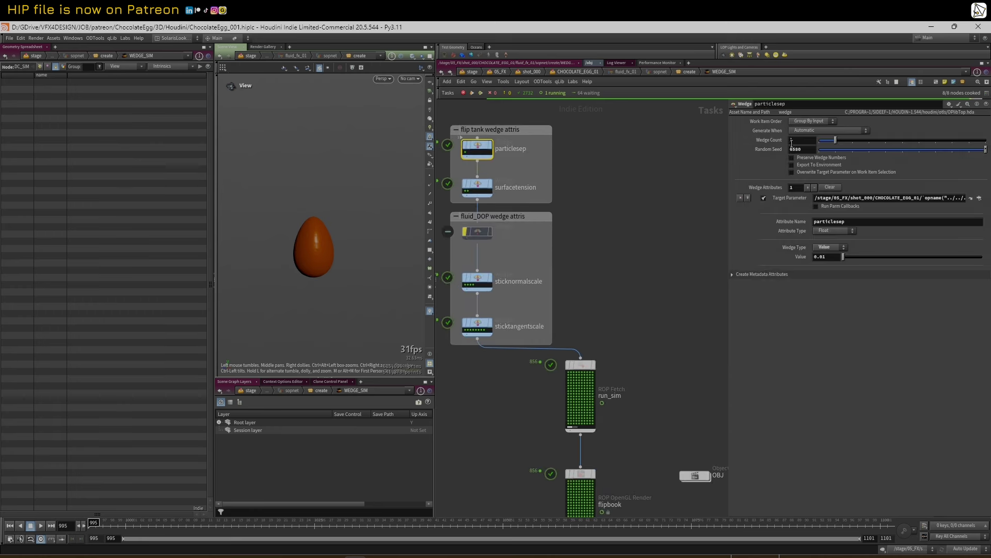
click(477, 187)
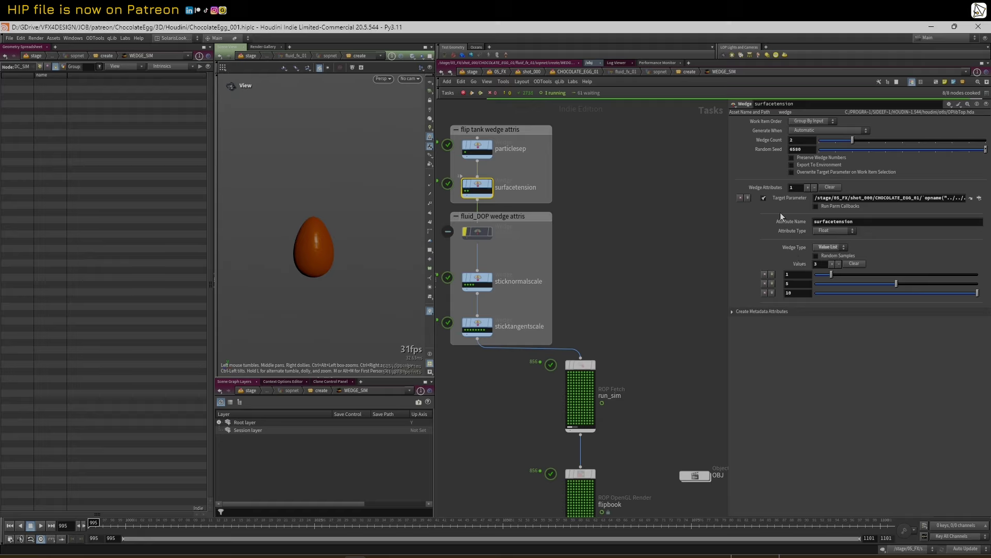
click(480, 279)
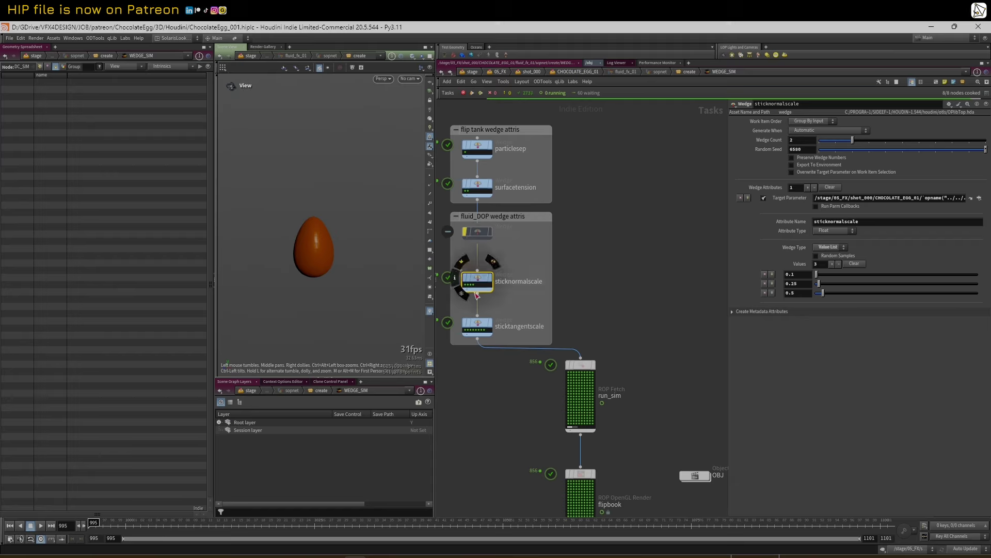
click(480, 328)
middle_drag(627, 322, 624, 278)
scroll(642, 291, down, 2)
middle_drag(513, 330, 514, 327)
scroll(548, 315, up, 1)
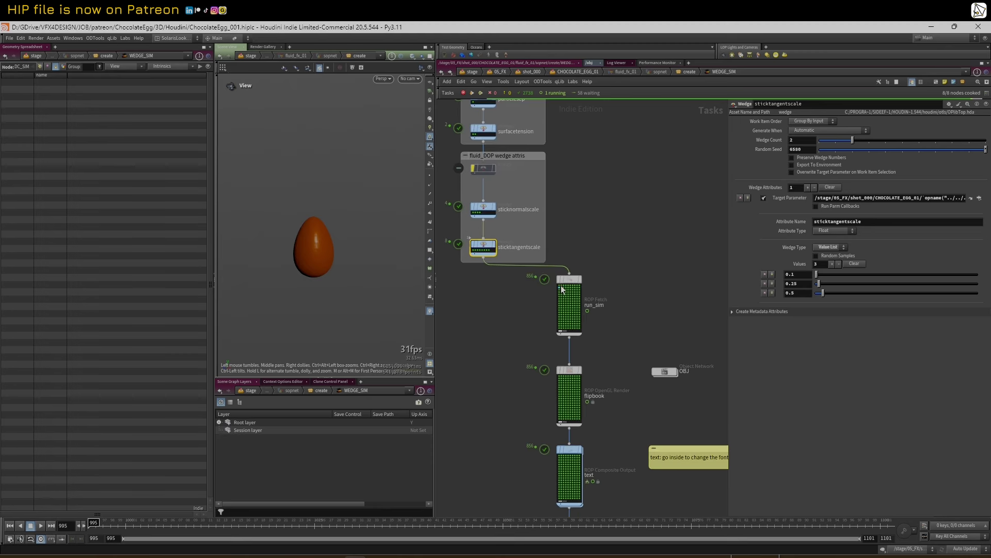
- Look over the run_sim node's ROP path and the ROP Fetch settings of the flipbook and text nodes
click(568, 283)
middle_drag(651, 311, 635, 226)
scroll(633, 232, down, 1)
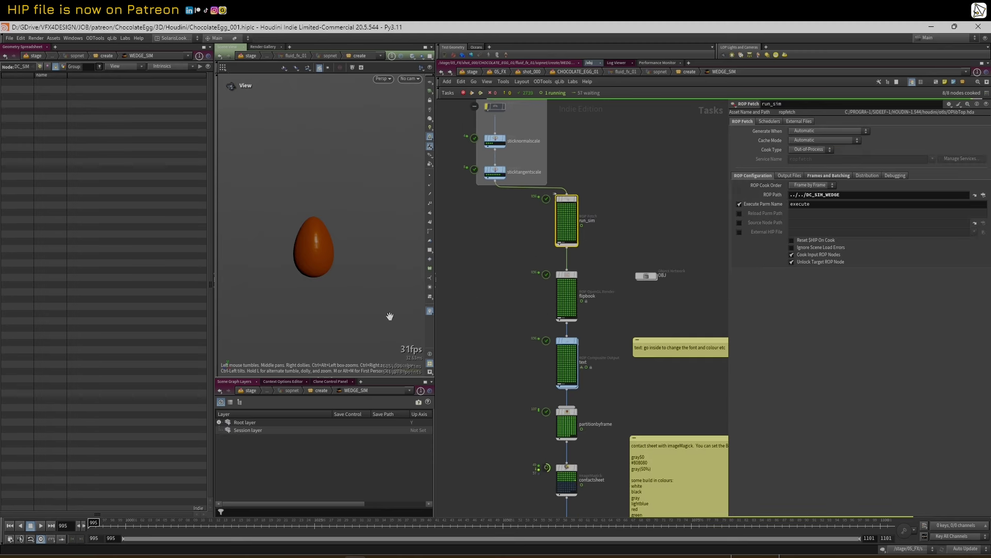
click(562, 279)
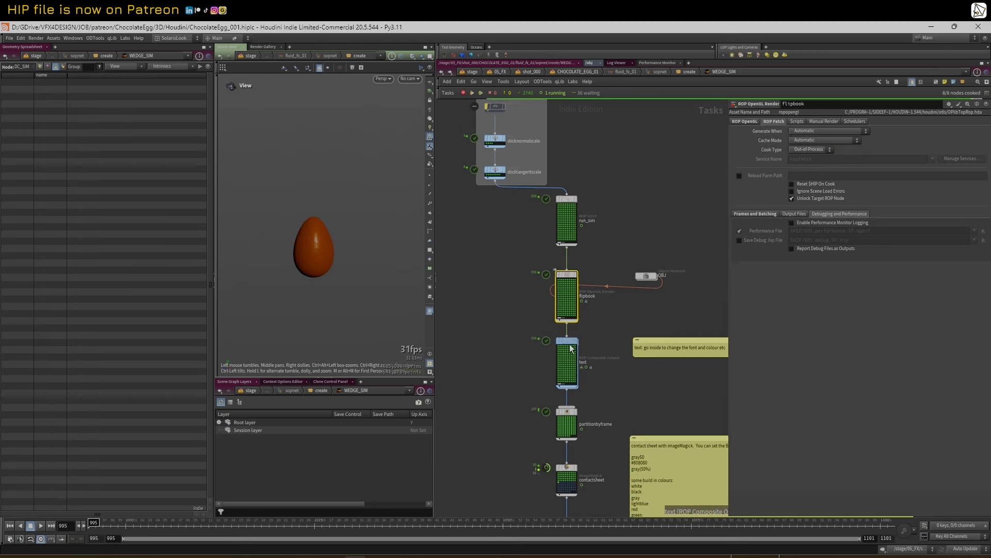
click(571, 349)
middle_drag(614, 336, 595, 305)
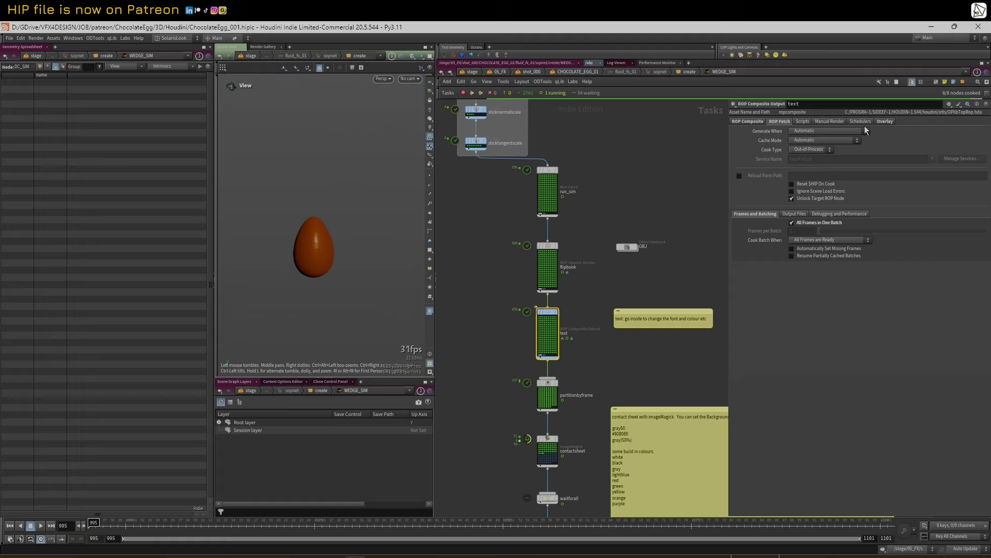
- Examine the text node's ROP Composite settings and the flipbook node's OpenGL output settings with a wider parameter view
click(746, 122)
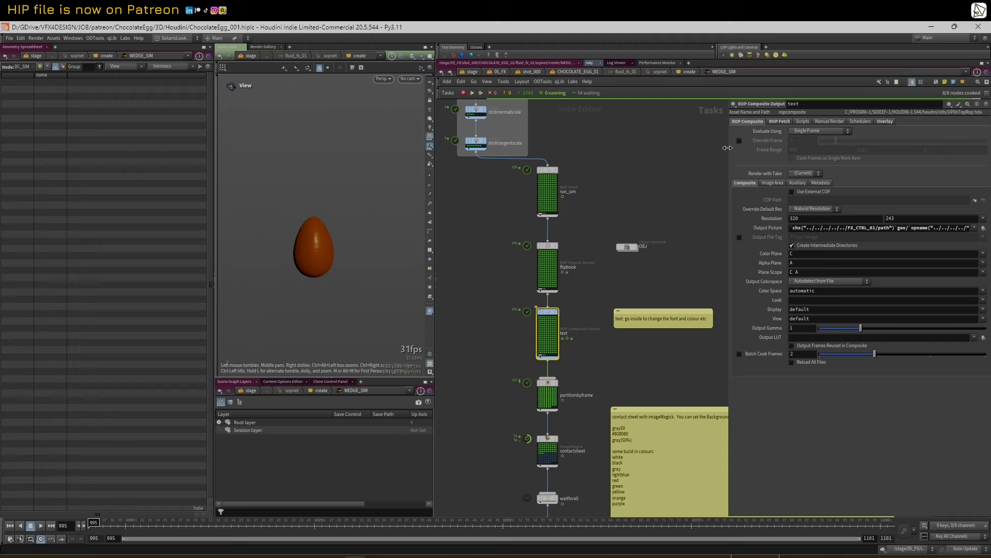
drag(728, 146, 610, 150)
click(549, 289)
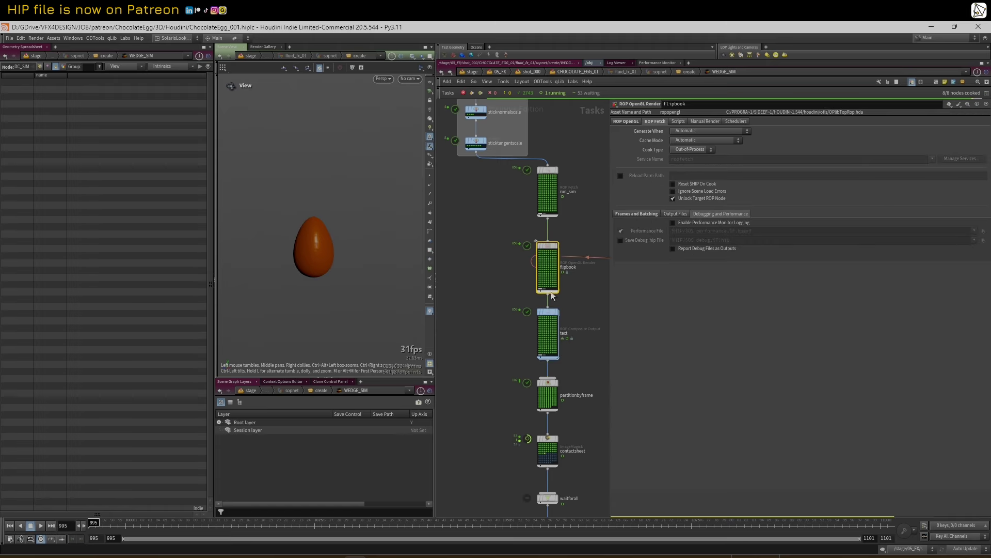
click(629, 123)
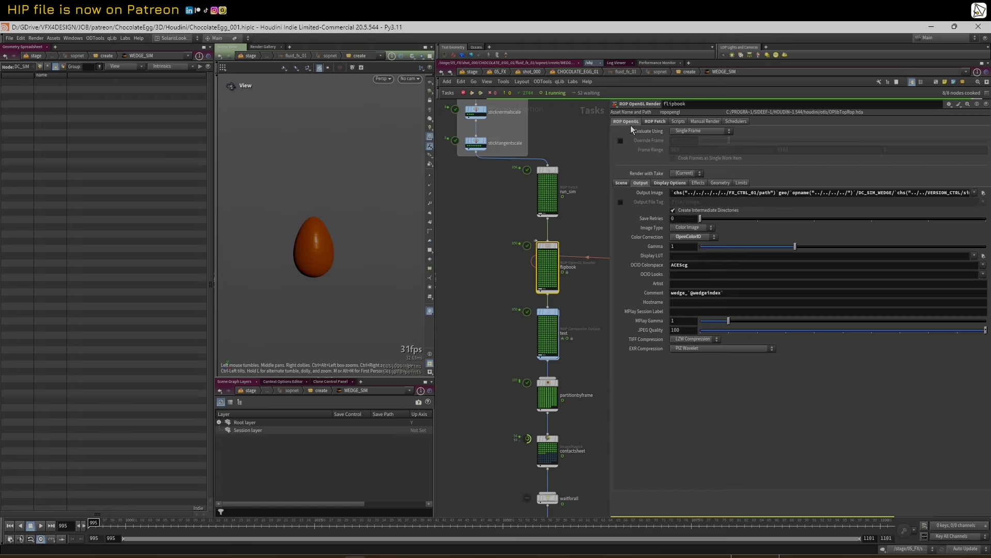
- Examine the text node's Output Picture path as expression and evaluated path, highlighting the FX_CTRL_01 path reference and the fluid_fx_01 folder
click(548, 316)
drag(610, 223, 430, 237)
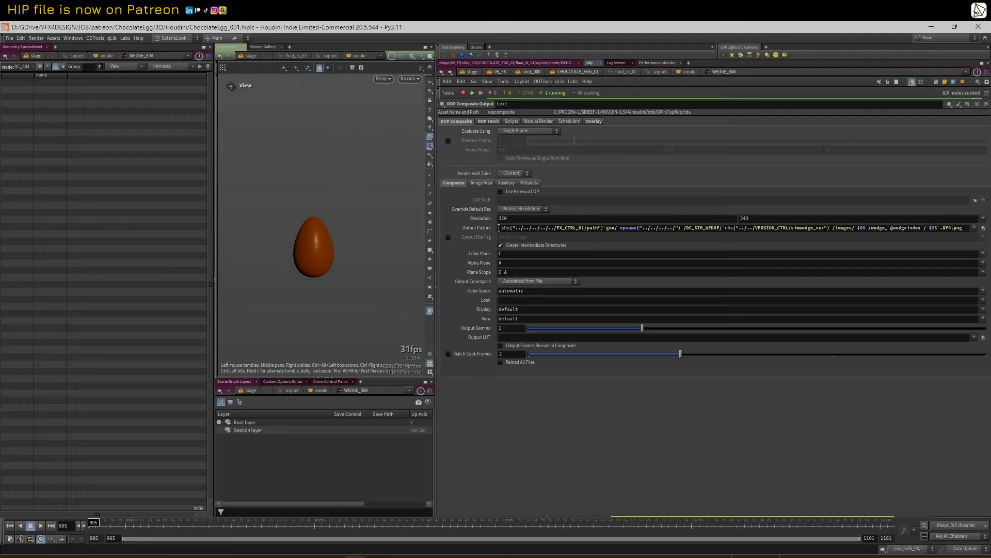
drag(500, 227, 605, 229)
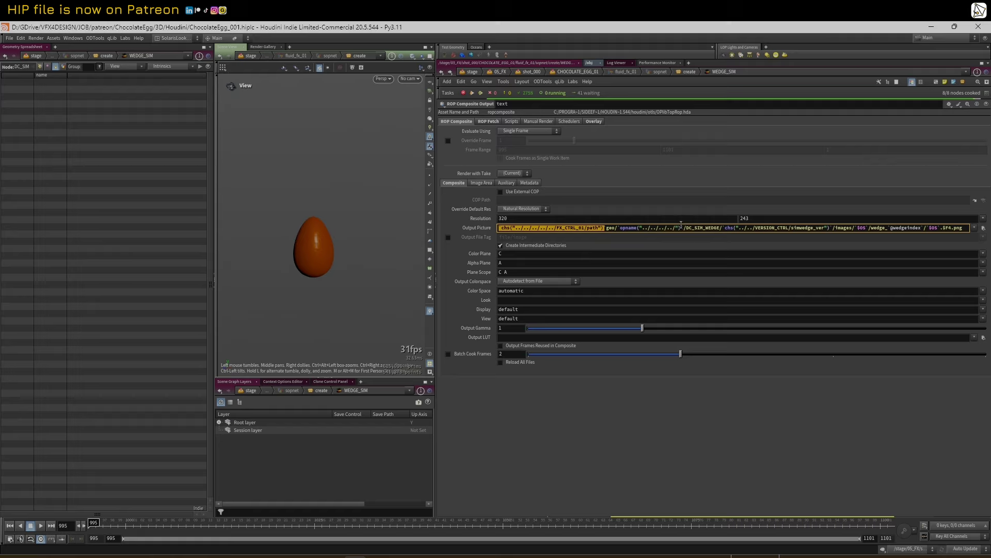
click(487, 228)
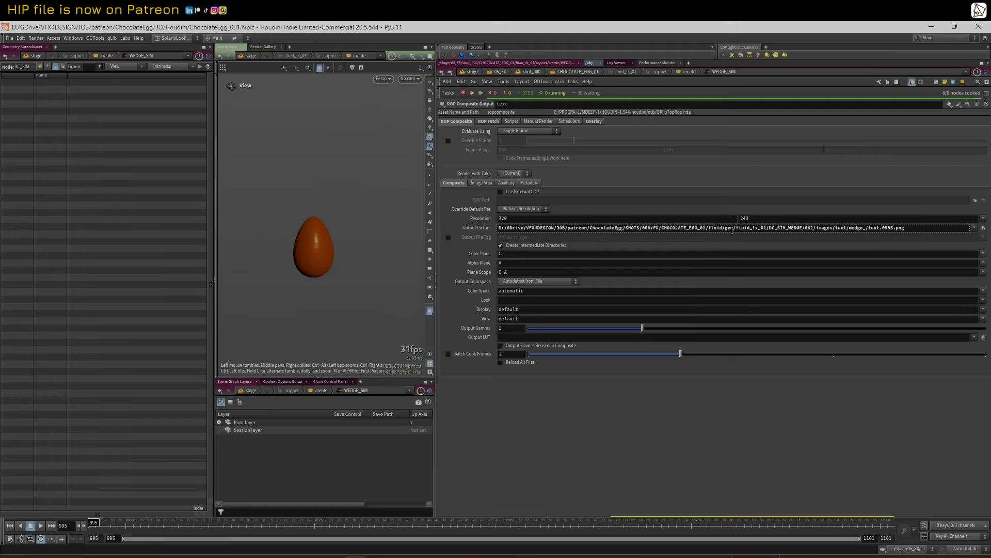
drag(768, 228, 738, 231)
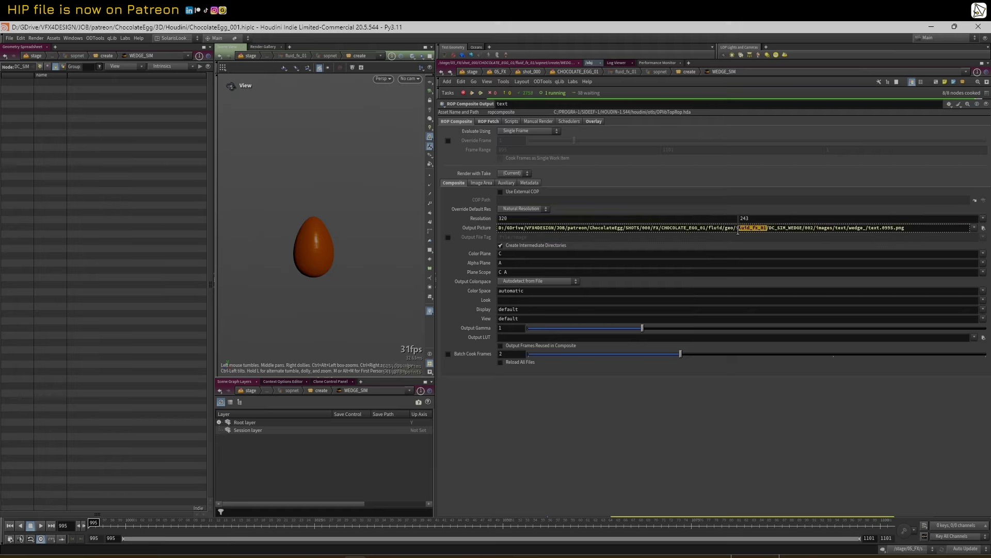
click(482, 232)
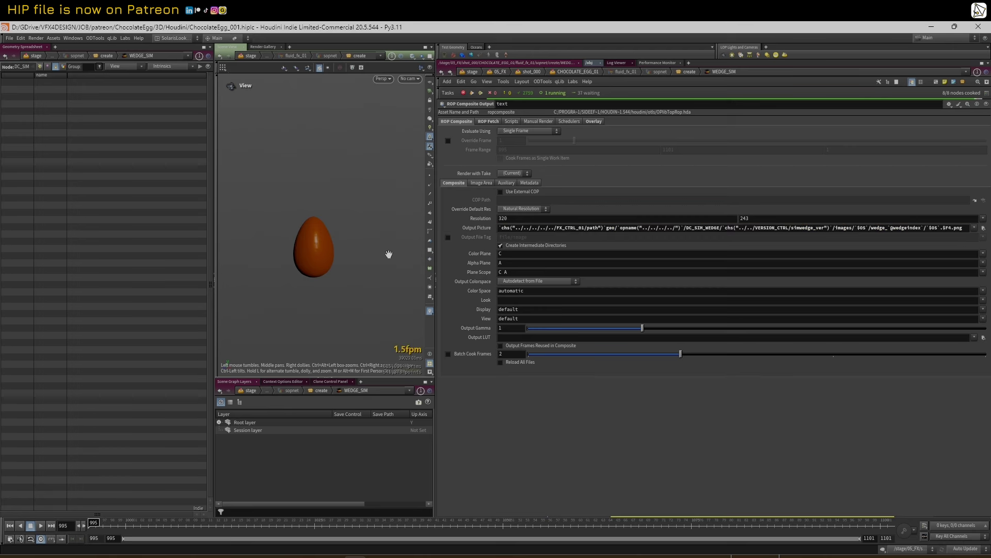
- Switch to File Explorer, go up from contactsheet to fluid_fx_01 to view its cache folders, and open DC_SIM_WEDGE
click(173, 556)
click(66, 108)
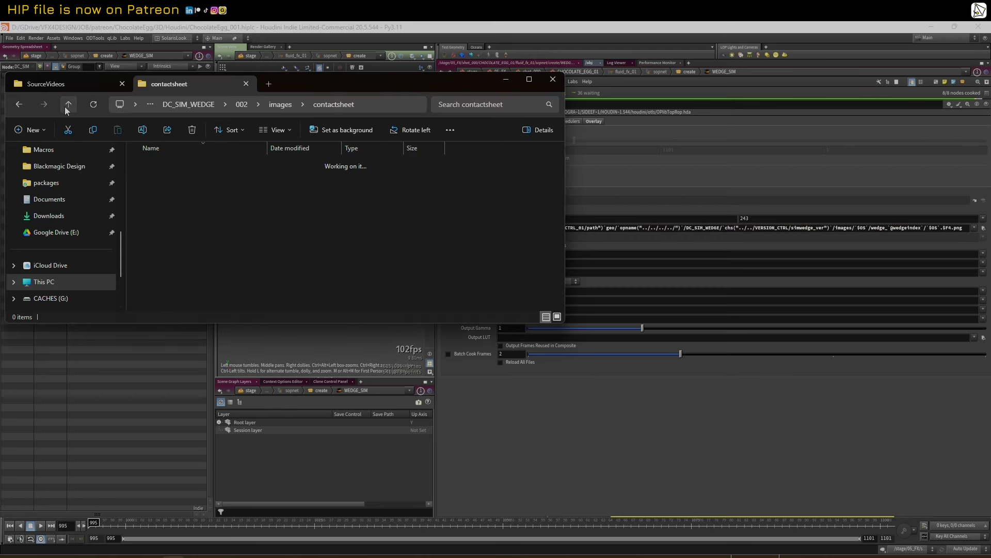
click(66, 107)
click(66, 107)
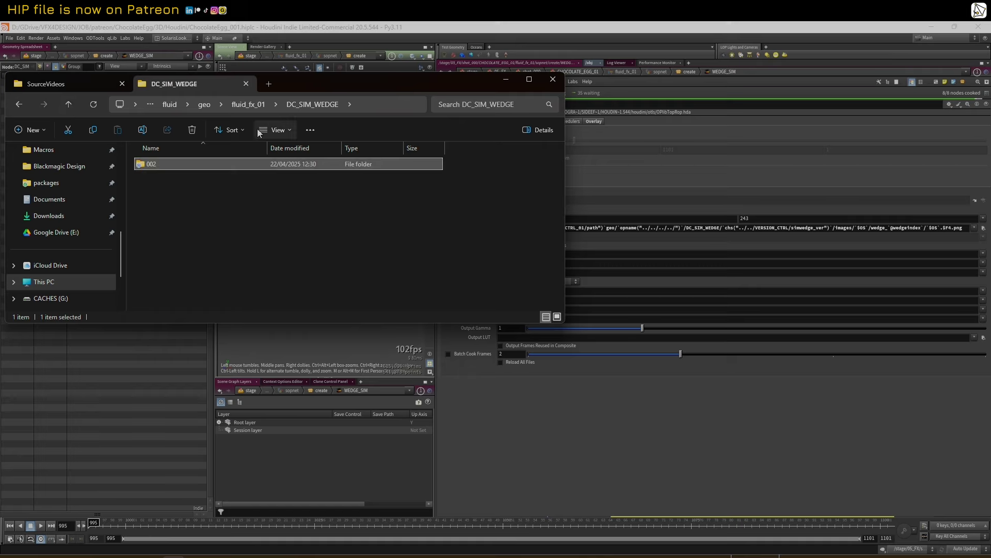
click(70, 104)
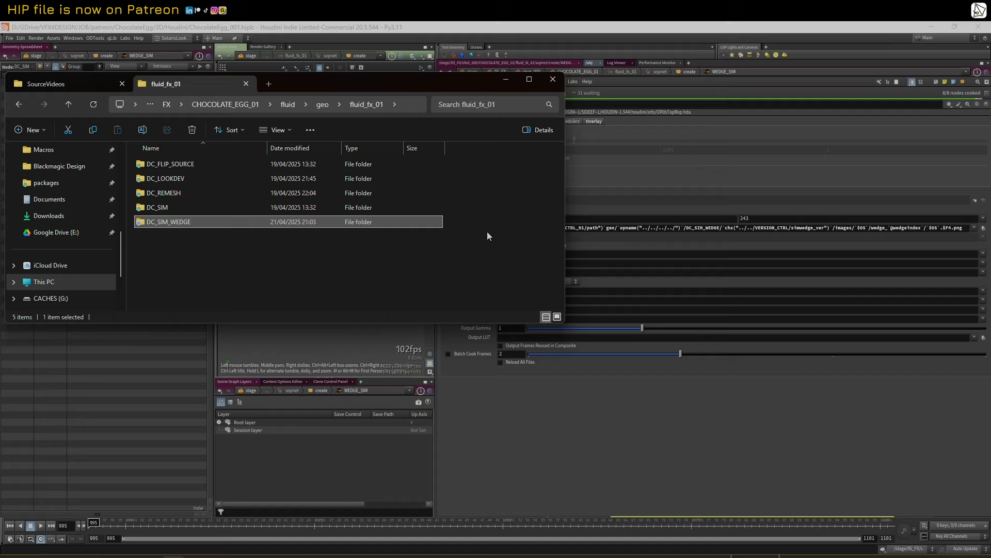
click(163, 210)
double_click(178, 224)
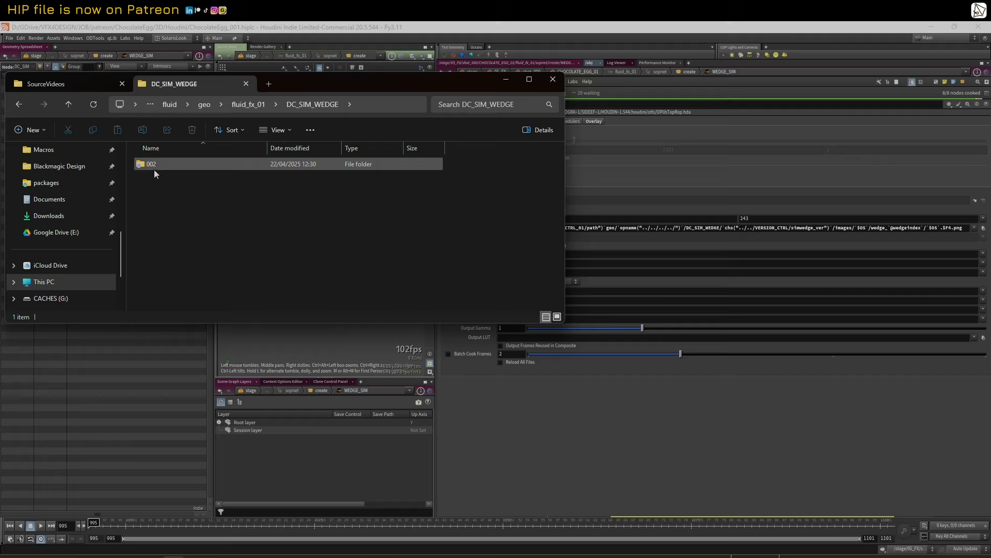
- Open the wedge_0 folder inside version 002 and look through its cached DC_SIM_WEDGE bgeo files
mouse_move(172, 166)
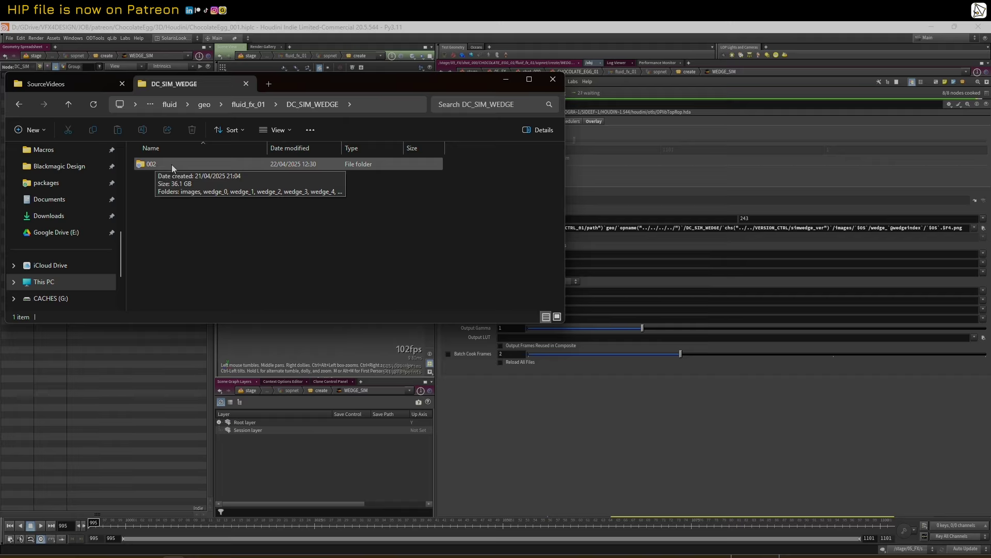
double_click(171, 165)
double_click(168, 180)
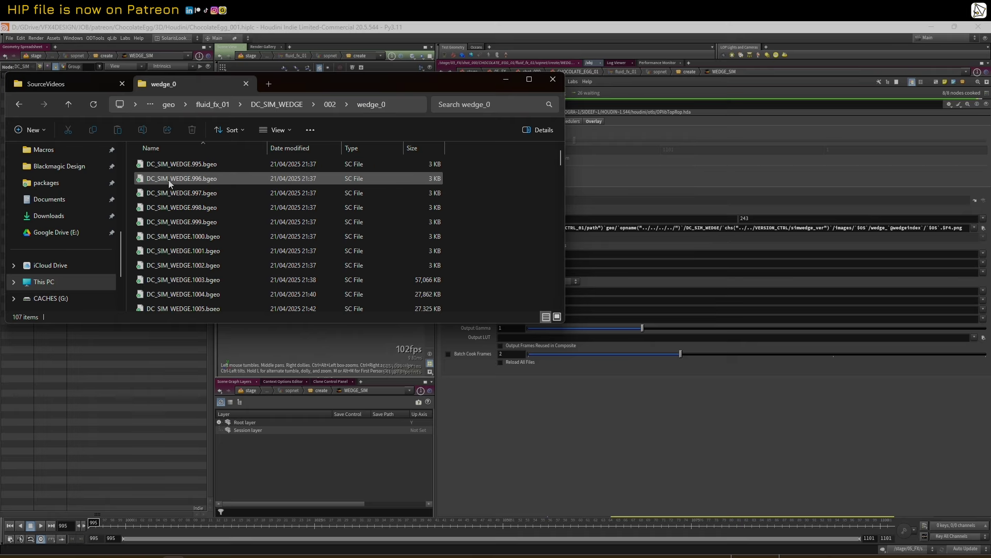
scroll(195, 223, down, 20)
scroll(98, 176, down, 2)
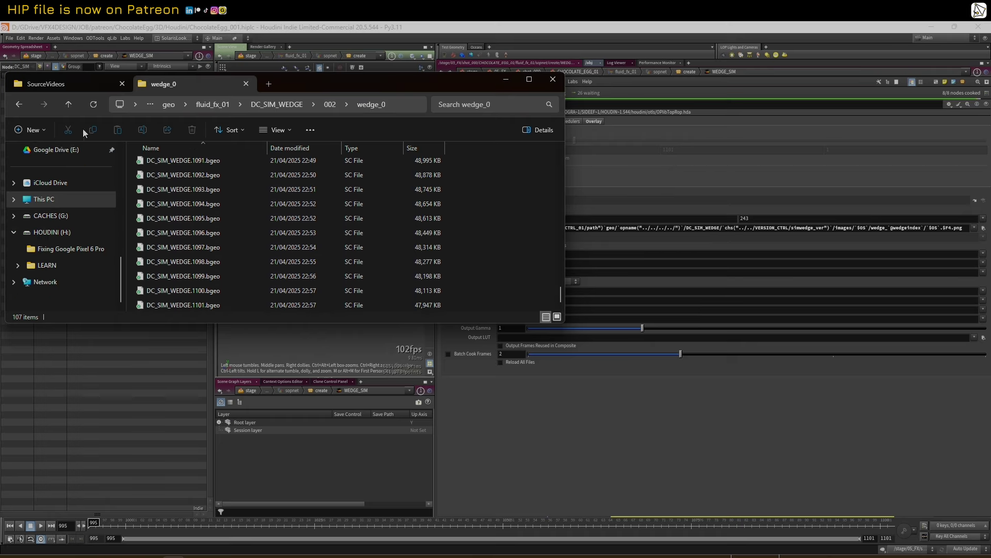
- Go up from wedge_0 to version 002, open its images folder and select the flipbook subfolder
click(68, 105)
click(153, 165)
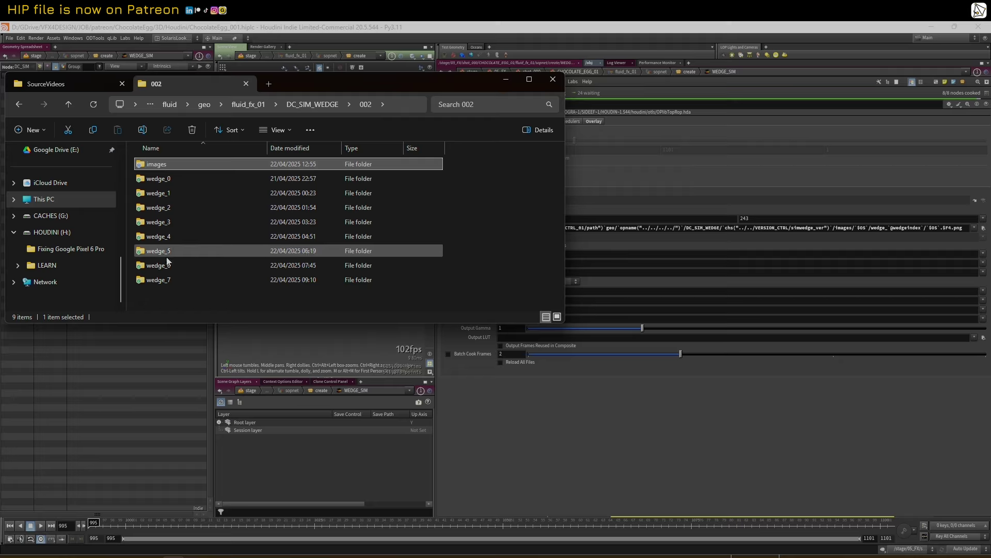
double_click(174, 163)
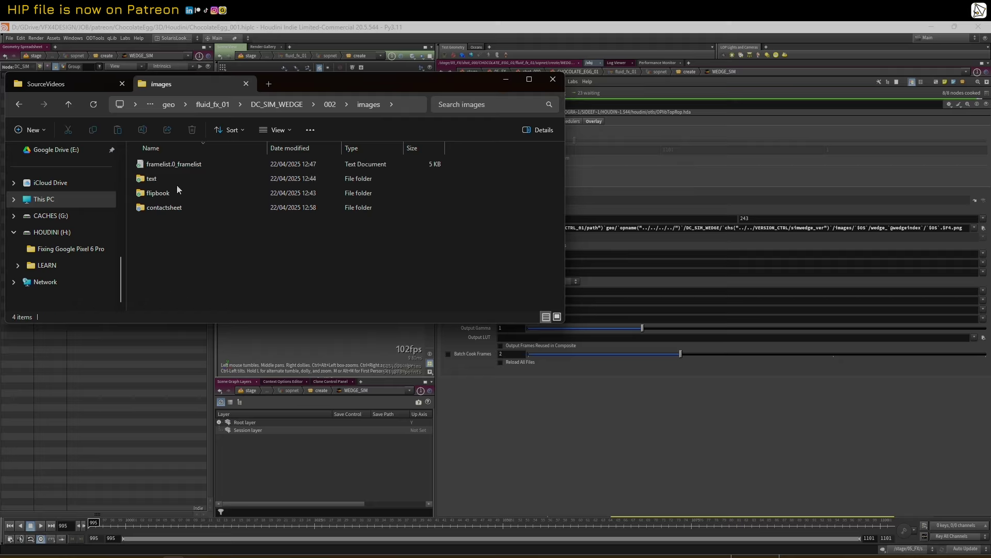
click(149, 196)
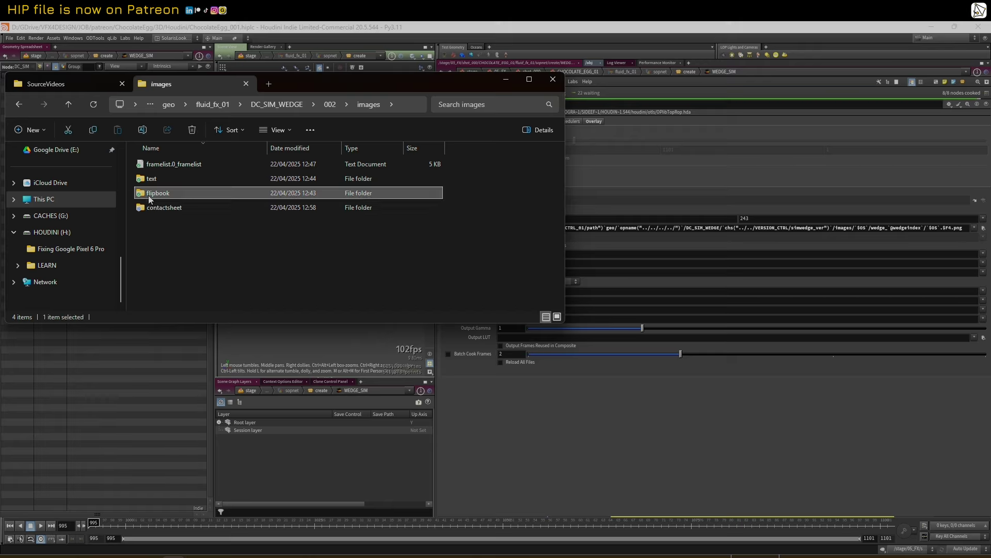
- Narrow the File Explorer window, widen the network view in Houdini and show the flipbook node's OpenGL output settings
drag(563, 231, 399, 227)
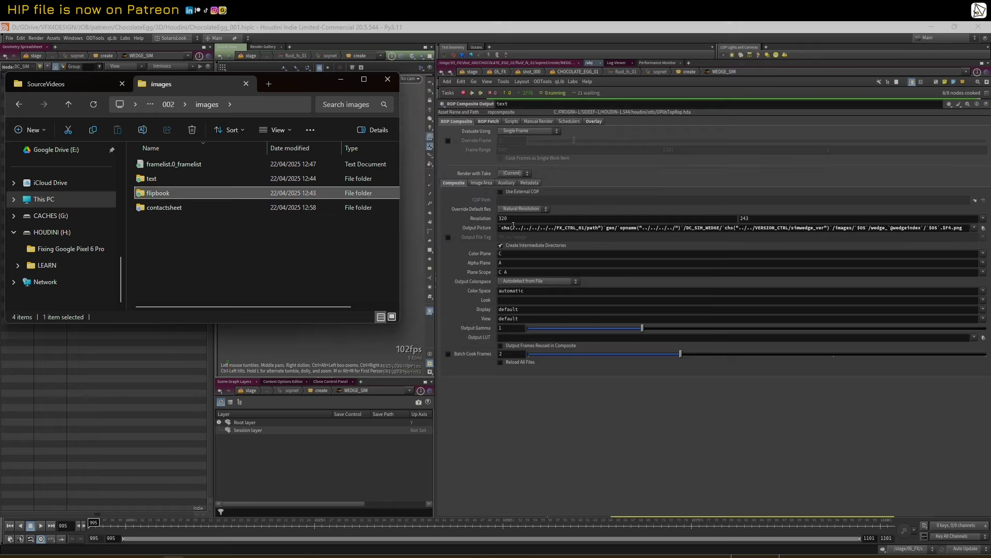
drag(437, 156, 724, 170)
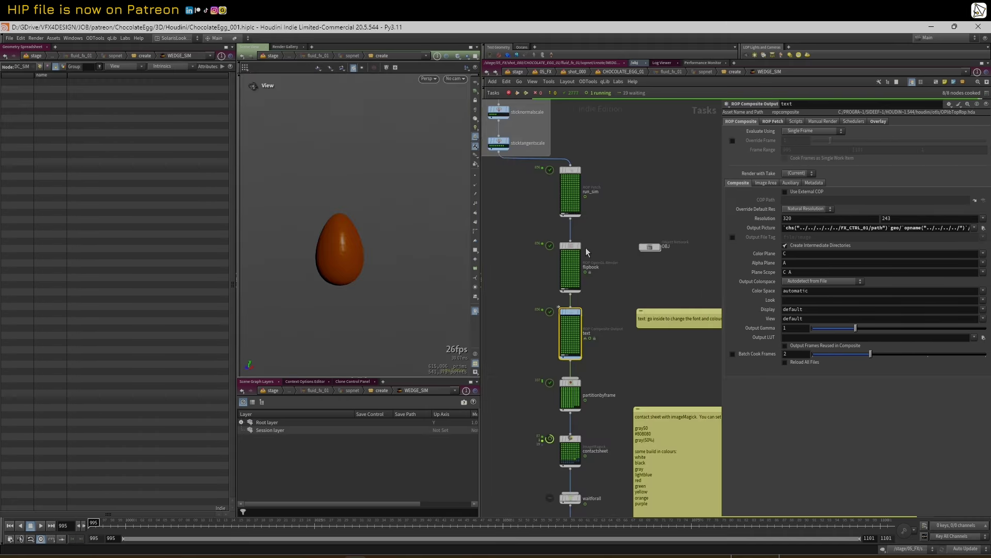
click(574, 247)
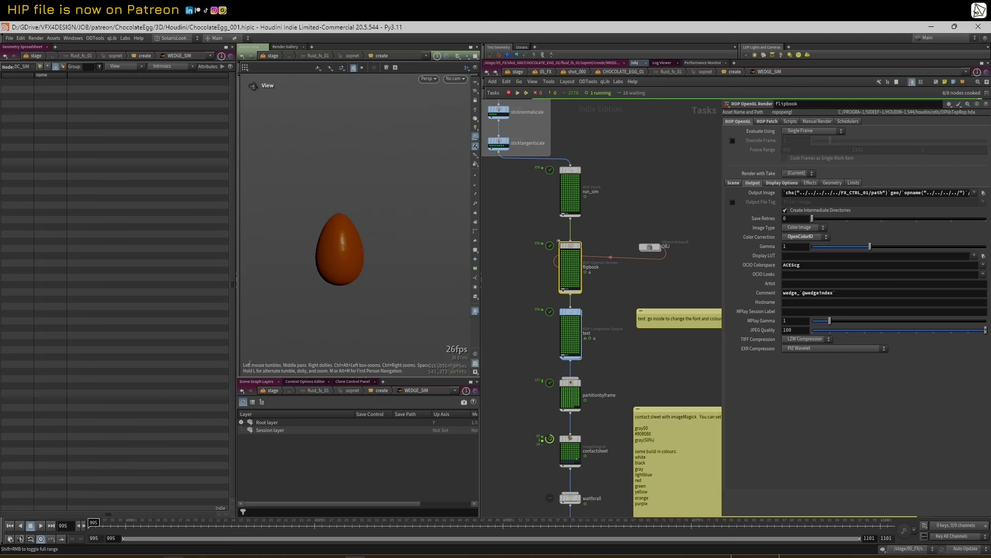
- Switch to File Explorer, open wedge_0 in the flipbook folder and look through its rendered flipbook frames
click(174, 557)
double_click(145, 196)
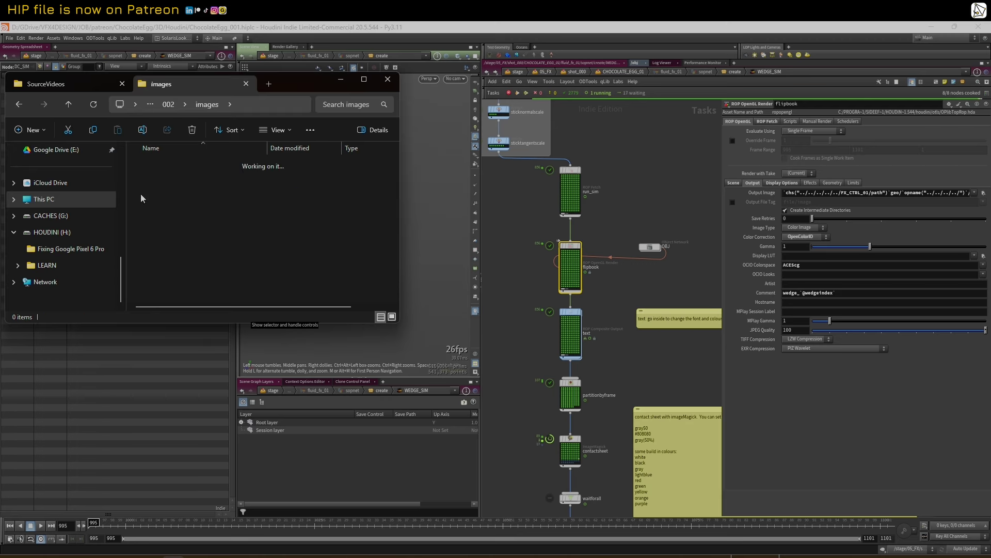
double_click(153, 164)
scroll(225, 217, down, 15)
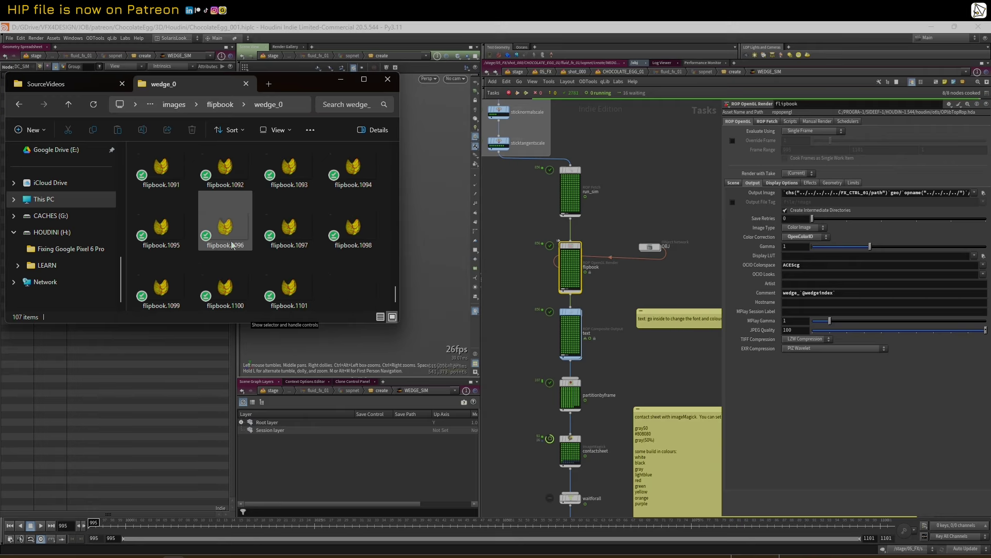
scroll(243, 217, up, 1)
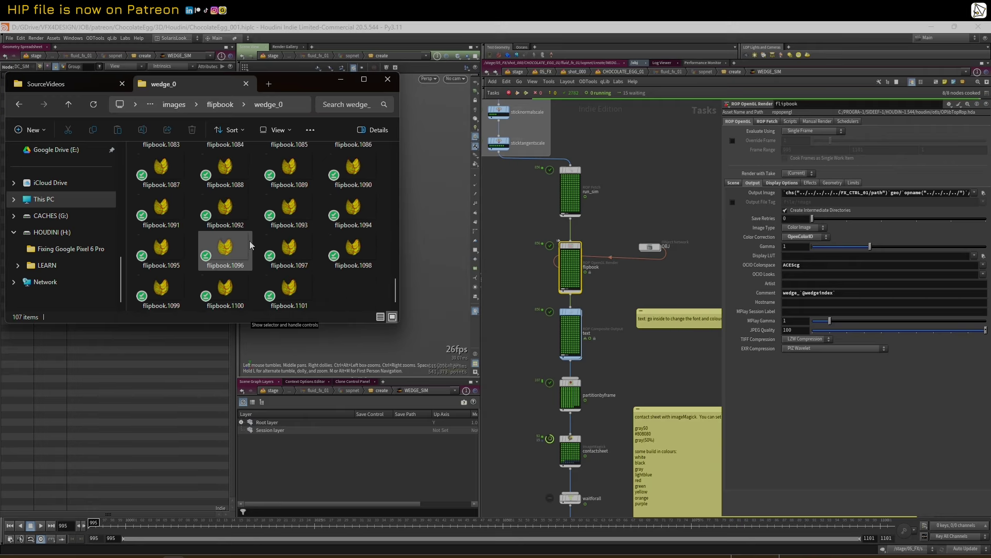
scroll(253, 234, down, 1)
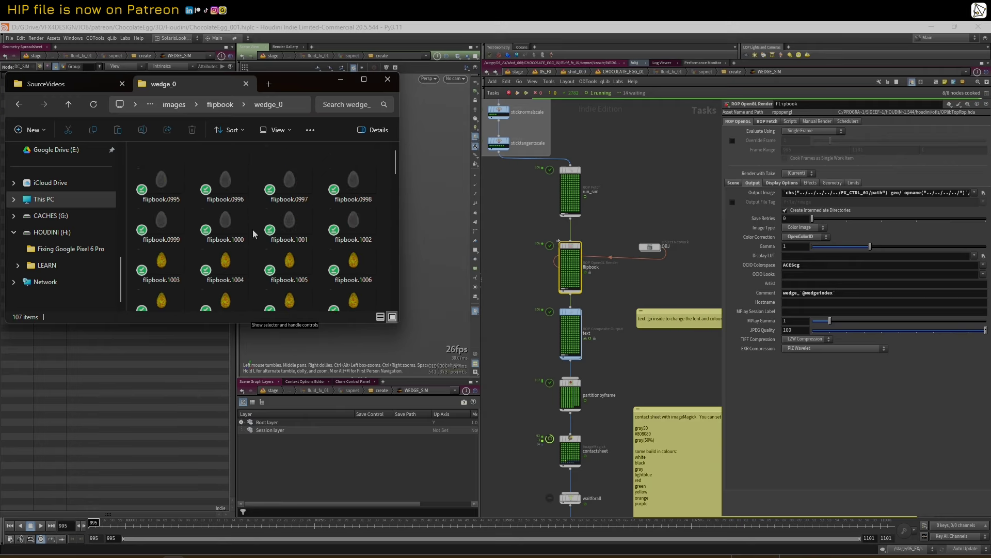
- Go up to the flipbook folder, switch to Houdini and inspect the text node's inner compositing network before returning to WEDGE_SIM
click(68, 104)
scroll(596, 259, down, 6)
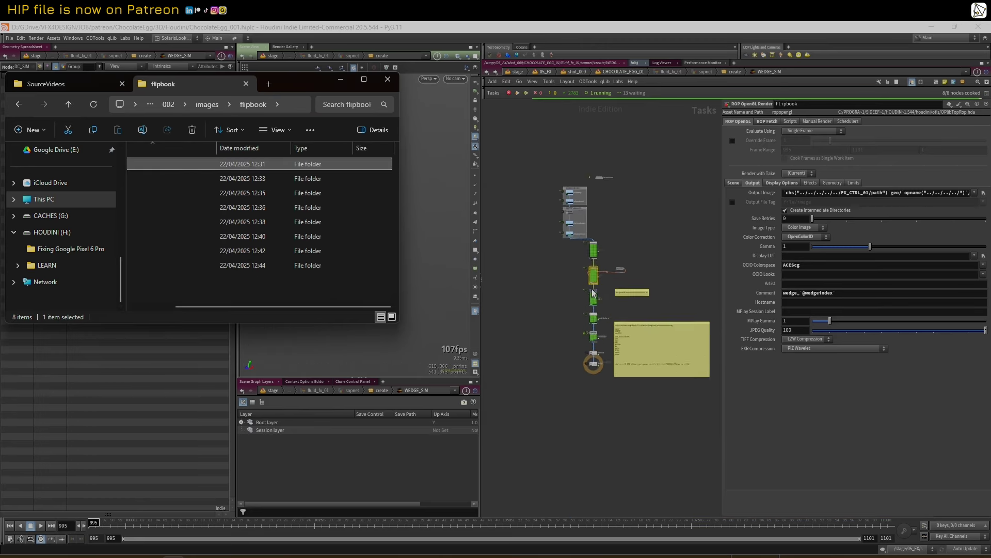
scroll(604, 290, up, 6)
middle_drag(626, 281, 584, 277)
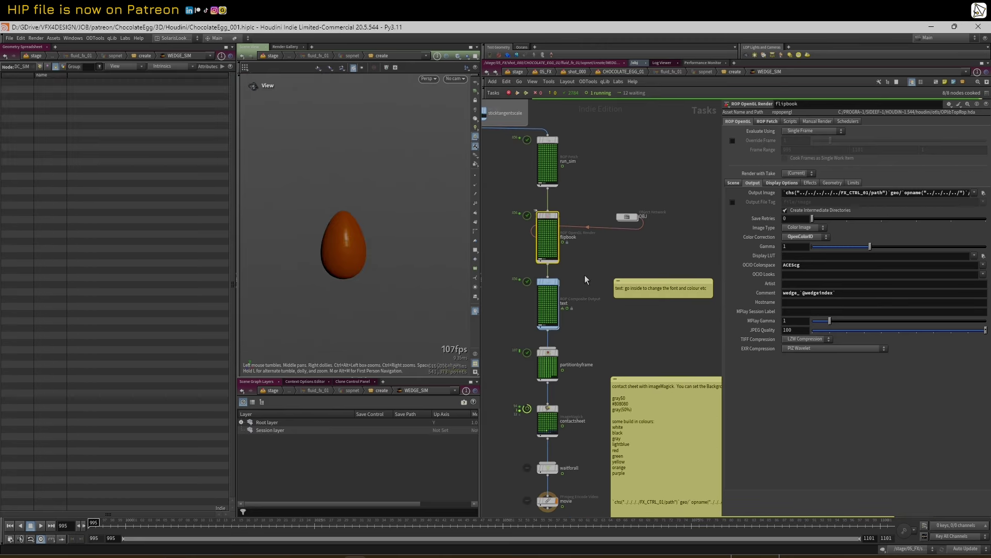
scroll(584, 277, up, 2)
double_click(540, 281)
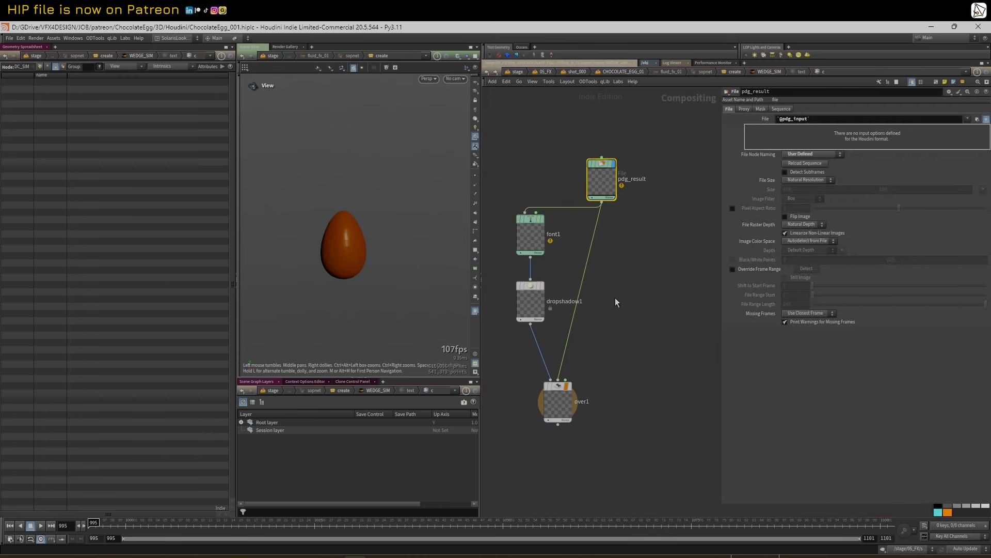
key(u)
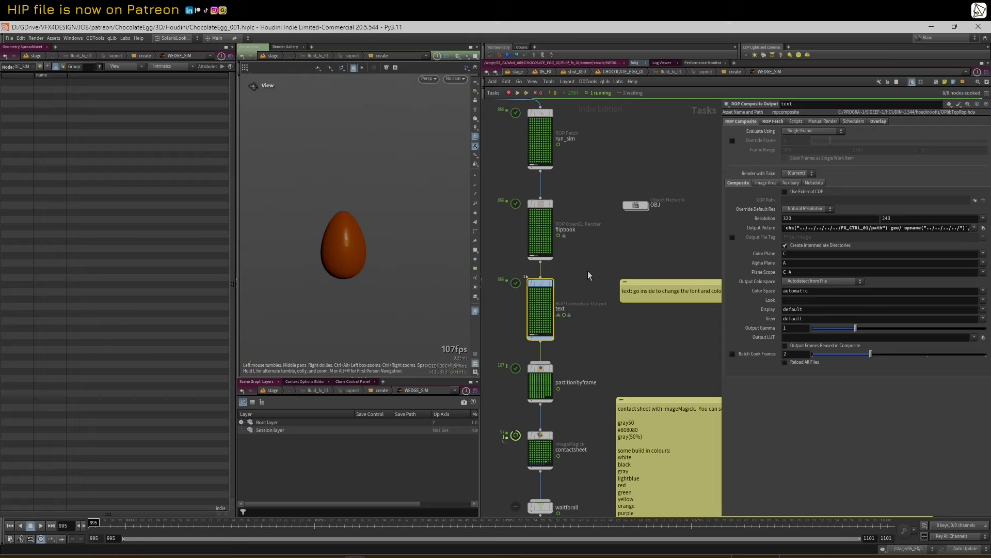
- Widen the text node's parameter view and highlight the $OS and wedge index ending of its Output Picture path
middle_drag(613, 257, 631, 250)
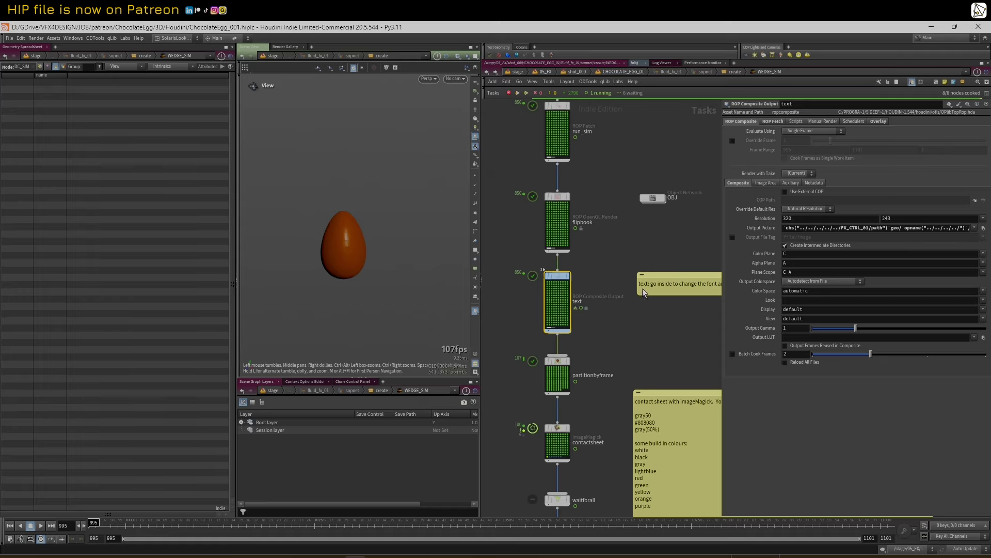
drag(720, 210, 440, 204)
drag(892, 225, 971, 229)
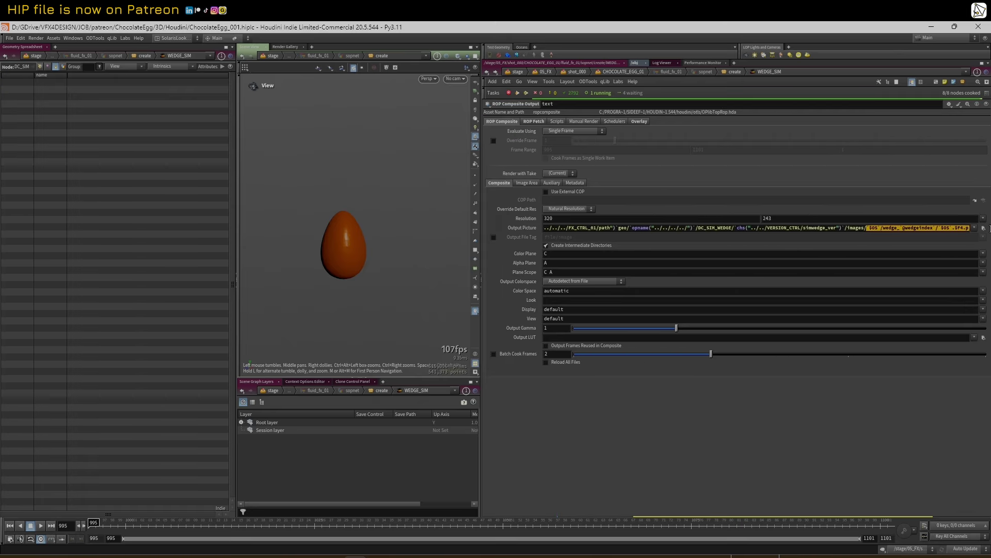
- Switch to File Explorer, open wedge_3 inside the images text folder and scroll through its text overlay frames
click(178, 557)
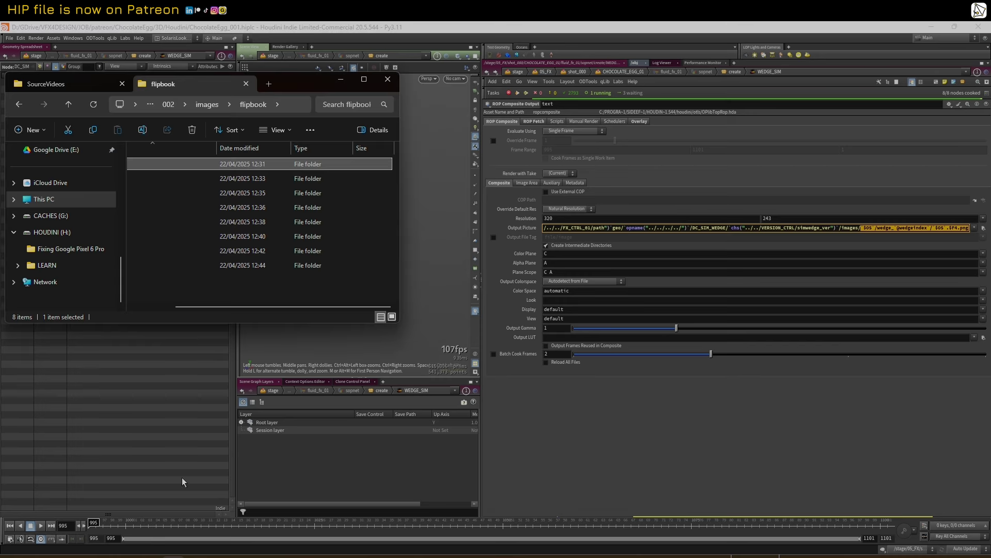
click(68, 104)
double_click(156, 181)
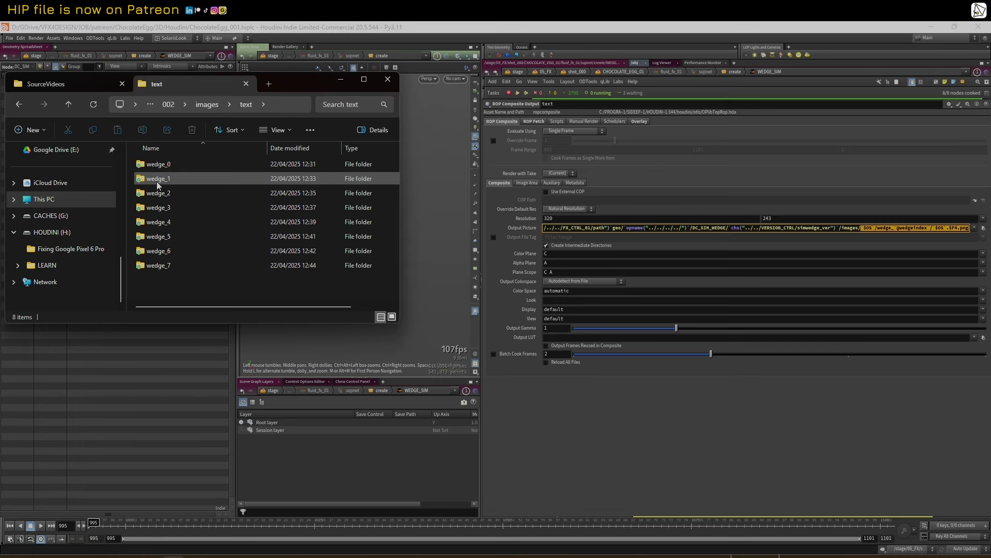
double_click(159, 208)
scroll(214, 230, down, 10)
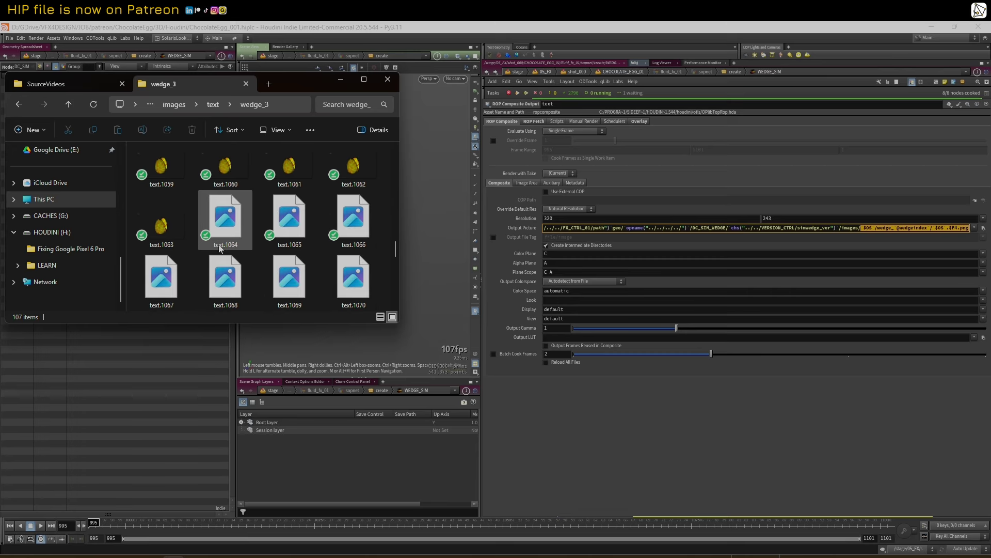
- Open text.1092.png to examine its wedge parameter text overlay, and close the image
click(223, 232)
double_click(225, 233)
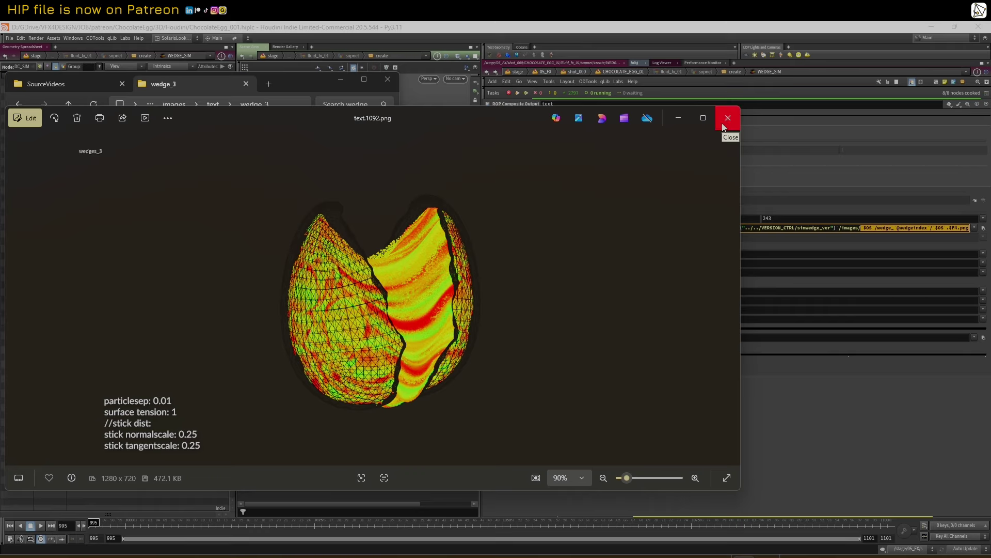
drag(441, 111, 535, 93)
click(823, 98)
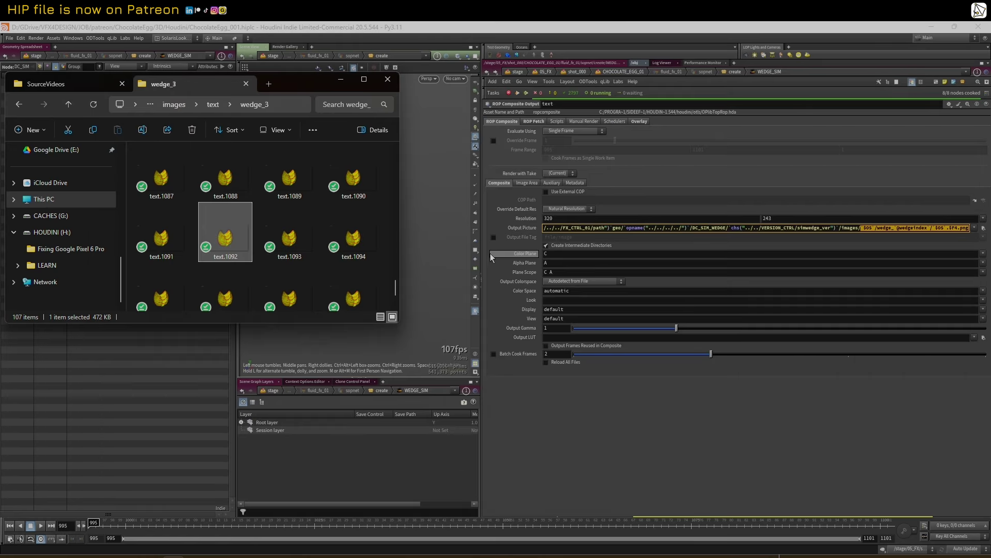
- Bring the lower WEDGE_SIM nodes back into view in Houdini and examine the partitionbyframe node's settings
drag(483, 247, 677, 257)
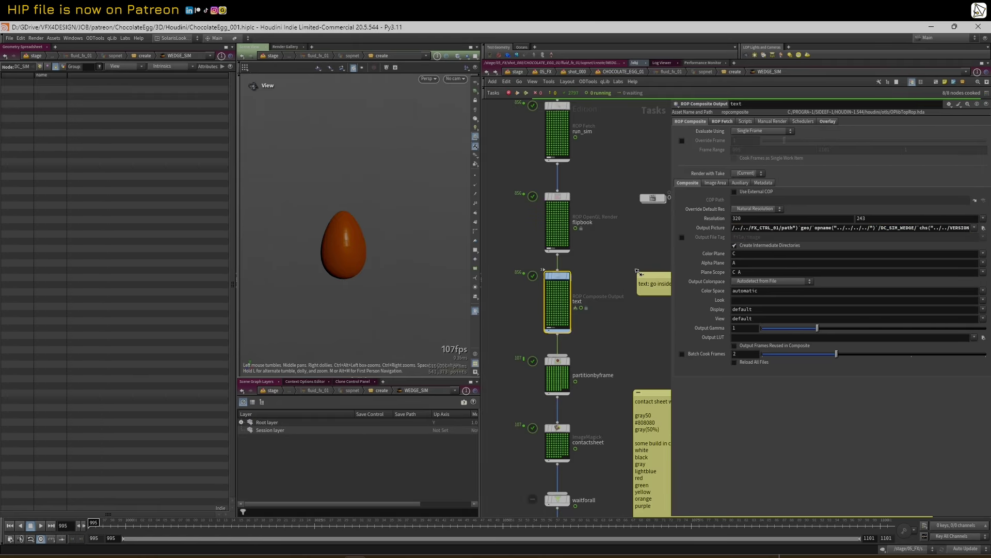
middle_drag(603, 373, 592, 298)
scroll(579, 299, down, 1)
click(551, 290)
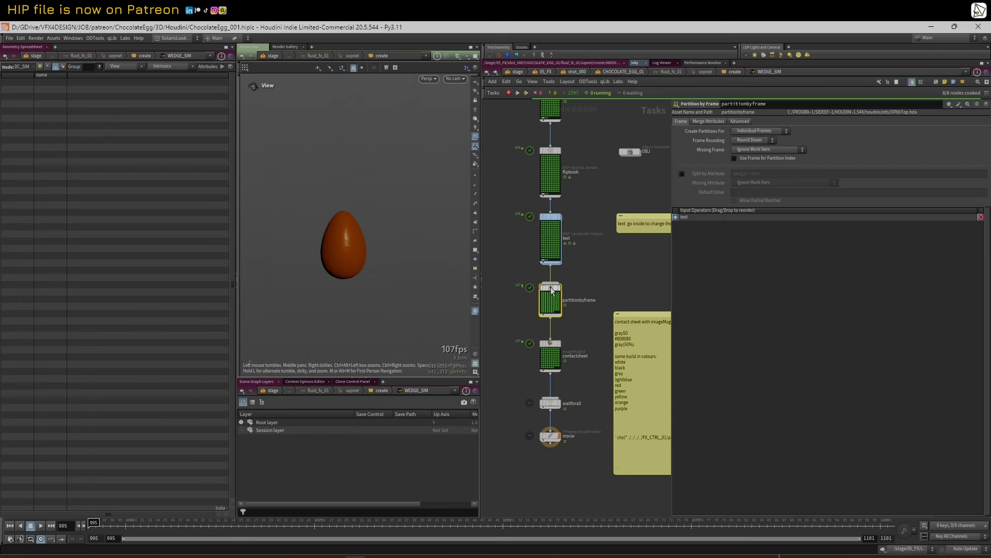
- Examine the contactsheet node's ImageMagick montage settings and its available node commands, without running any
click(557, 347)
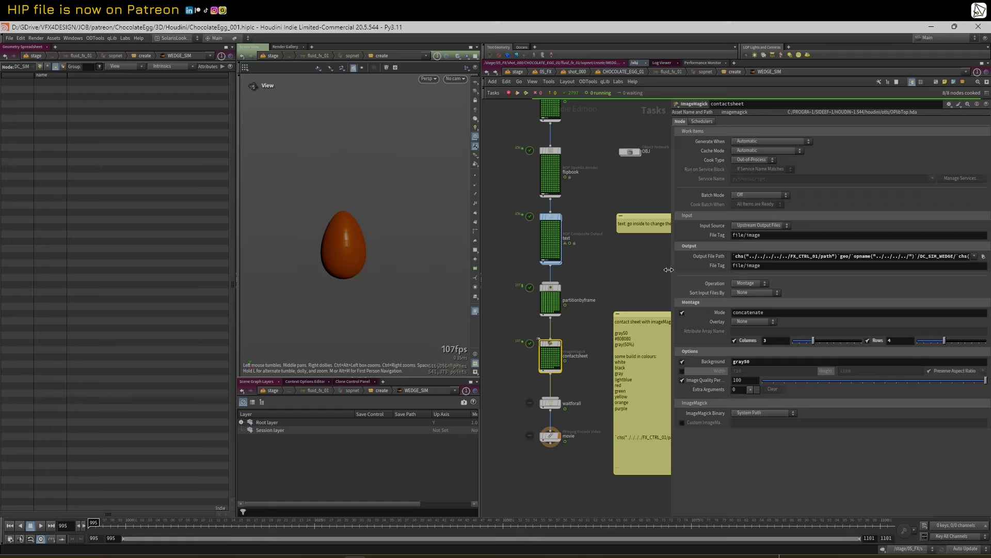
drag(668, 269, 639, 270)
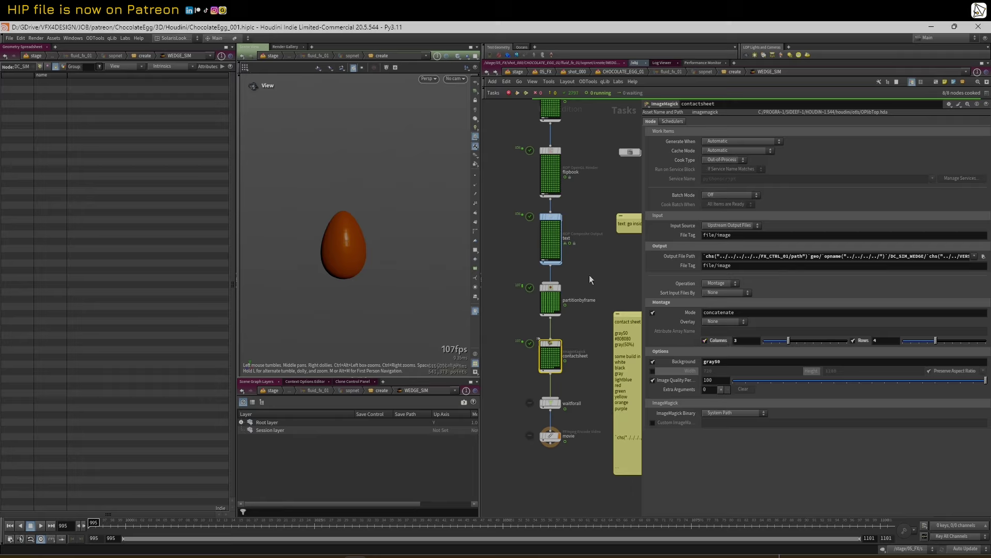
middle_drag(593, 202, 594, 255)
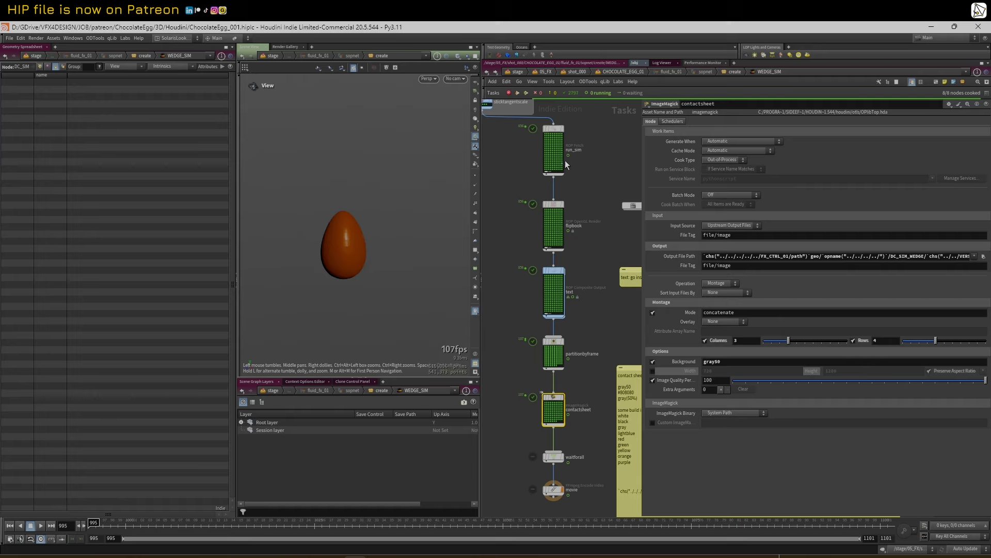
mouse_move(554, 133)
right_click(555, 396)
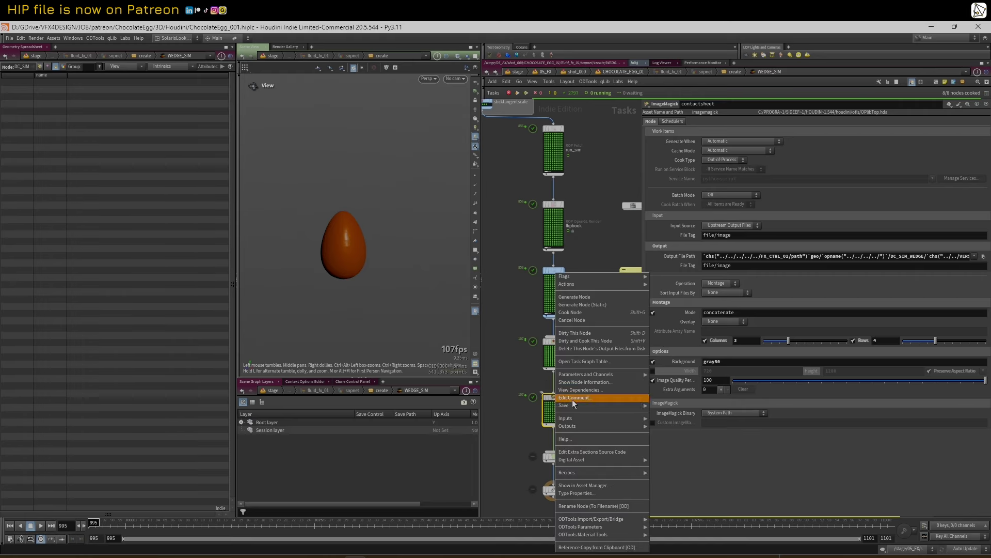
click(512, 364)
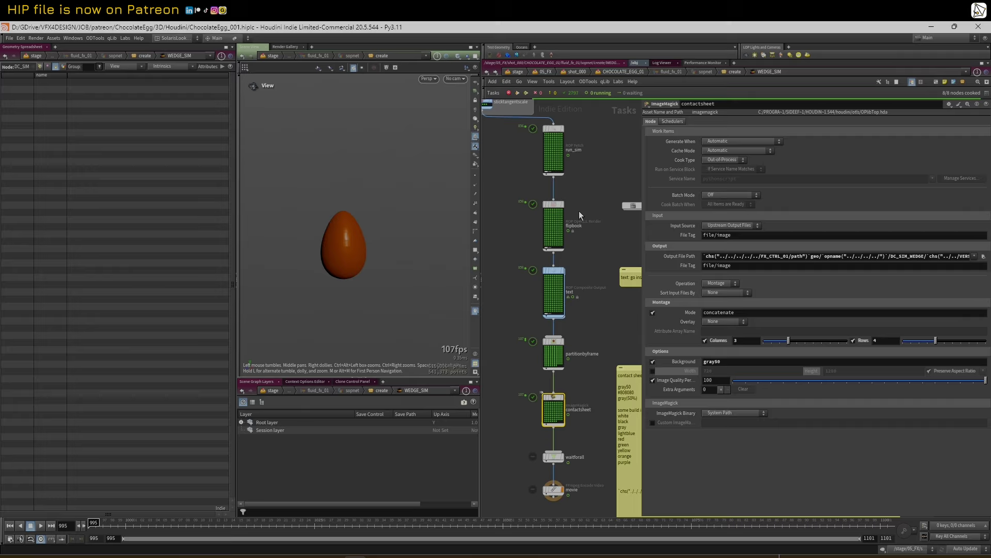
- Review the settings of the run_sim and flipbook nodes, ending on the contactsheet node
click(556, 123)
click(554, 133)
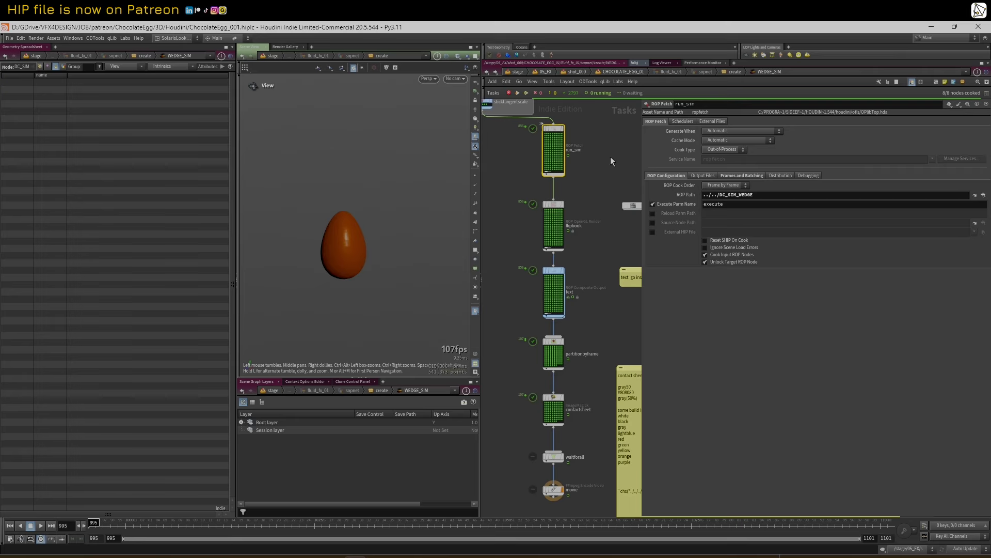
click(553, 206)
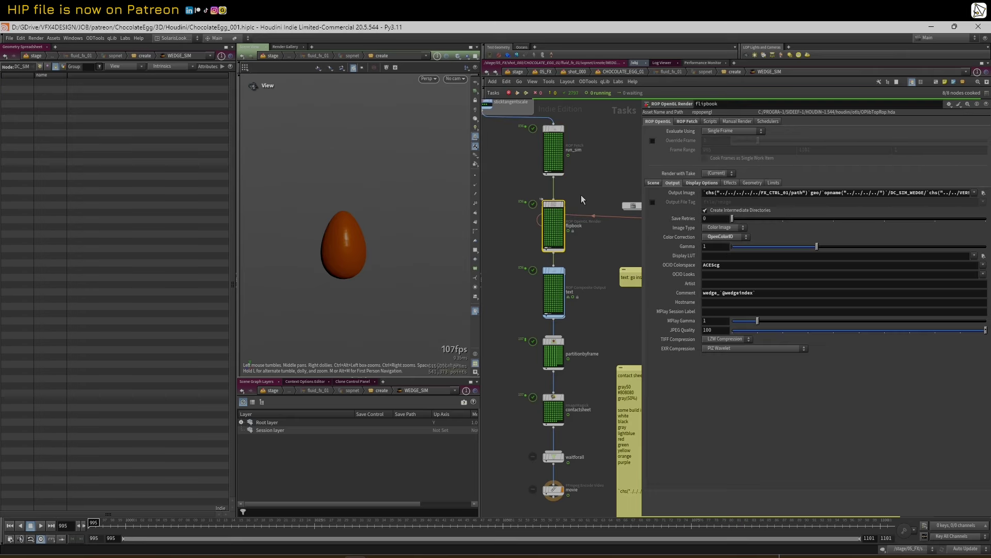
click(559, 135)
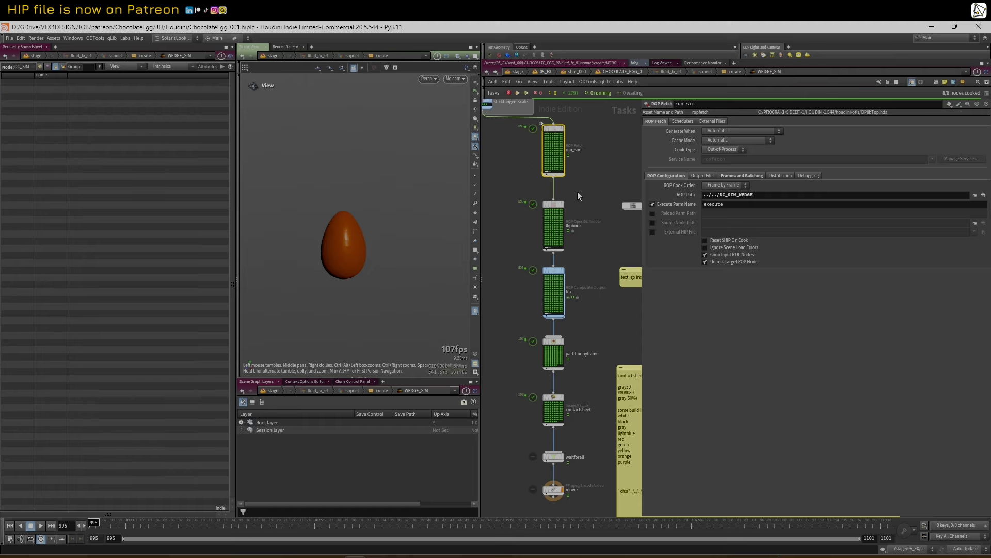
click(554, 203)
click(553, 400)
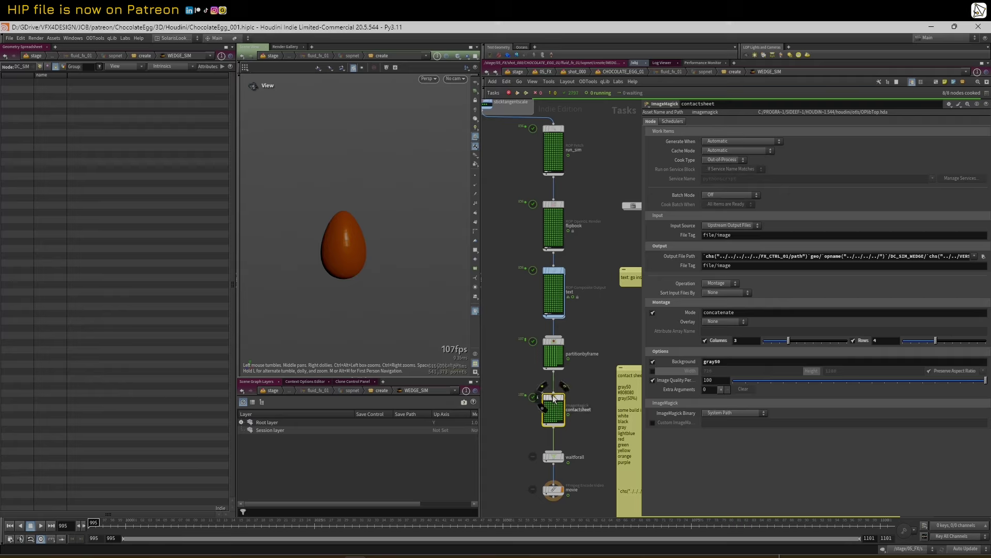
- Open contactsheet.1099.png from the images/contactsheet folder to examine its montage of wedge variations and parameter text
click(174, 556)
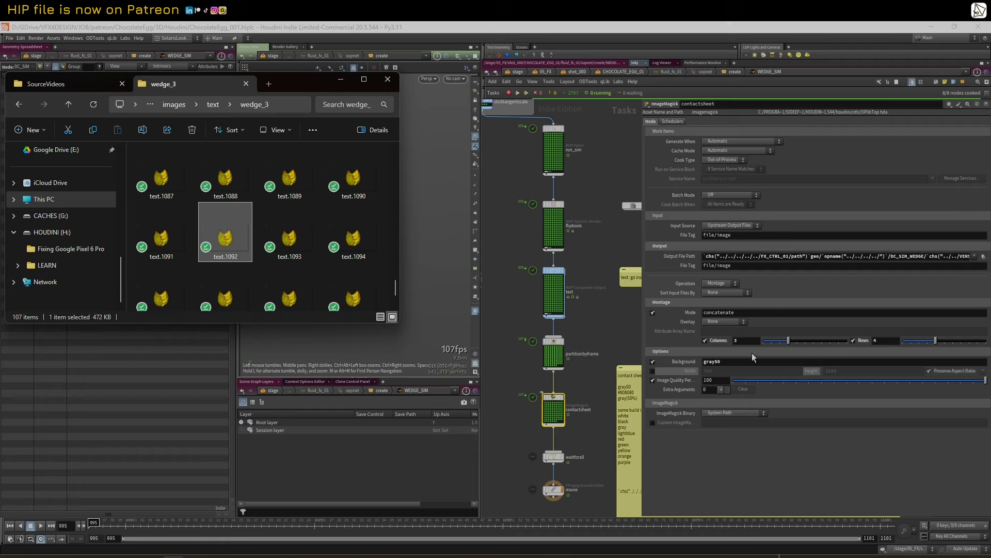
click(70, 105)
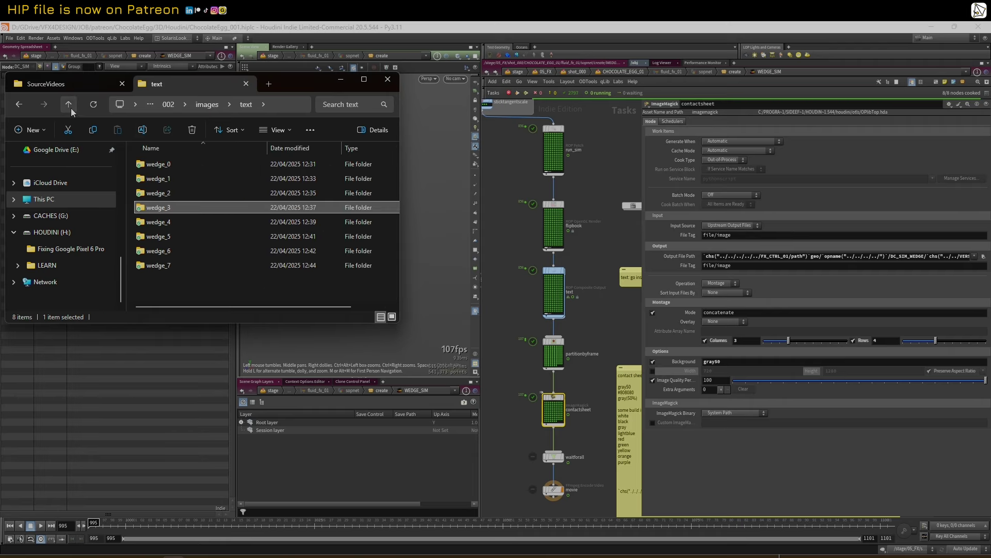
click(70, 107)
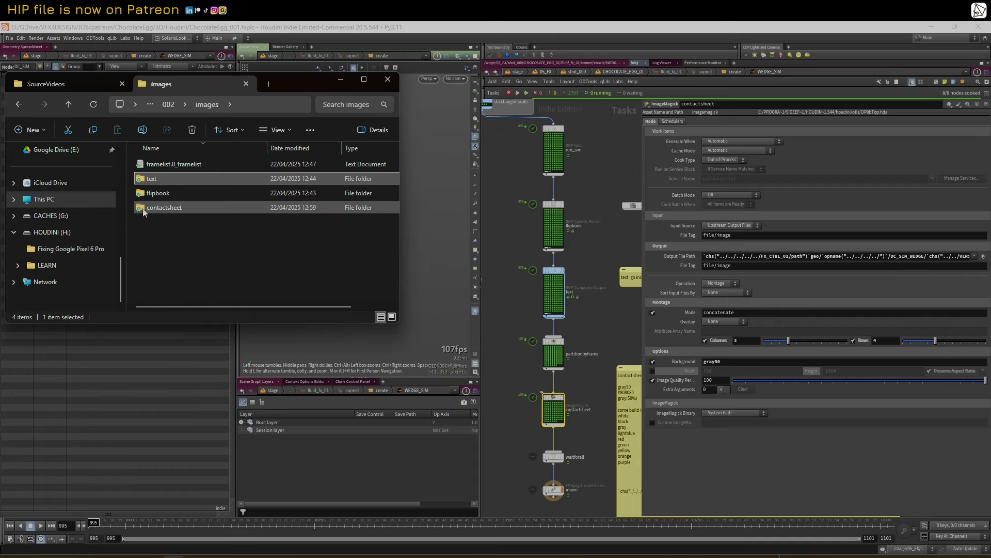
double_click(144, 210)
scroll(231, 234, down, 5)
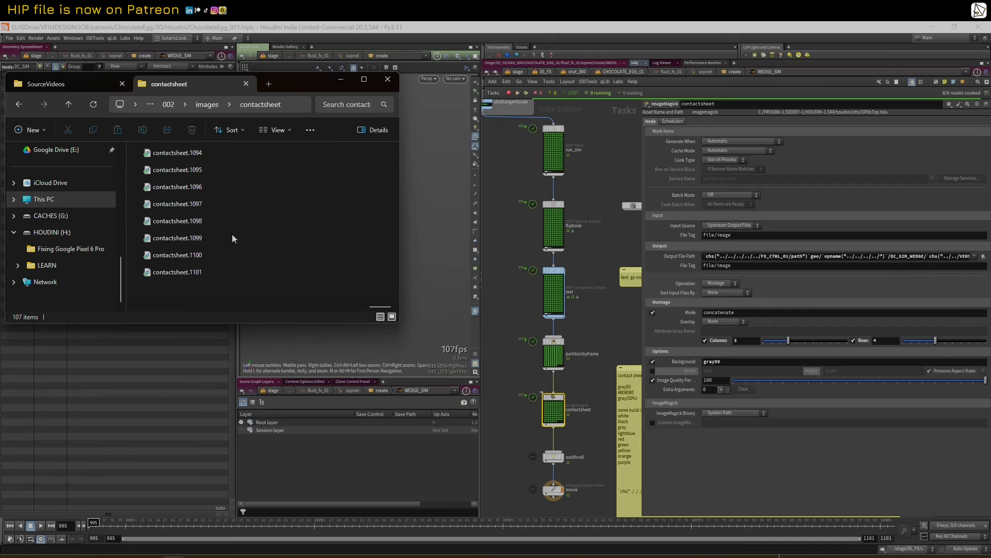
double_click(183, 234)
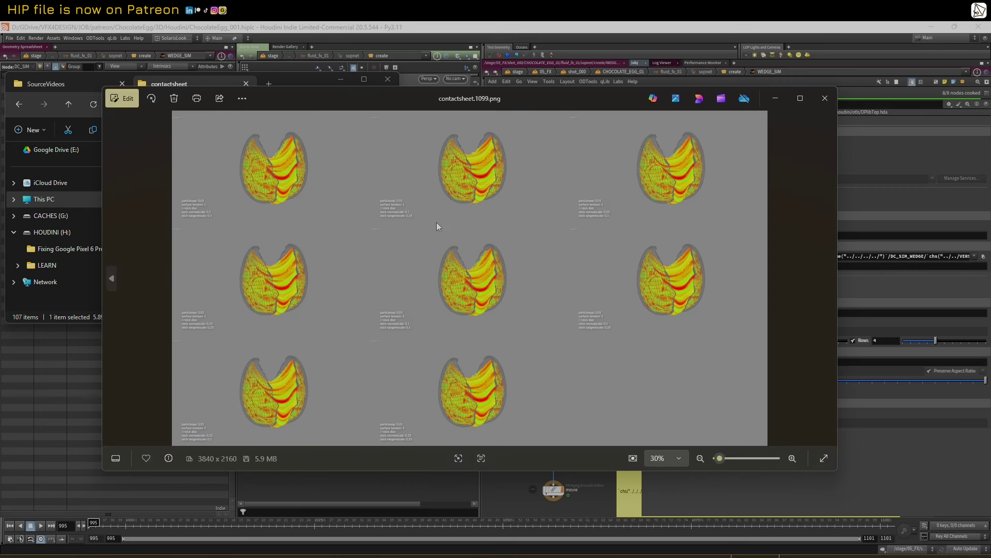
drag(618, 94, 408, 108)
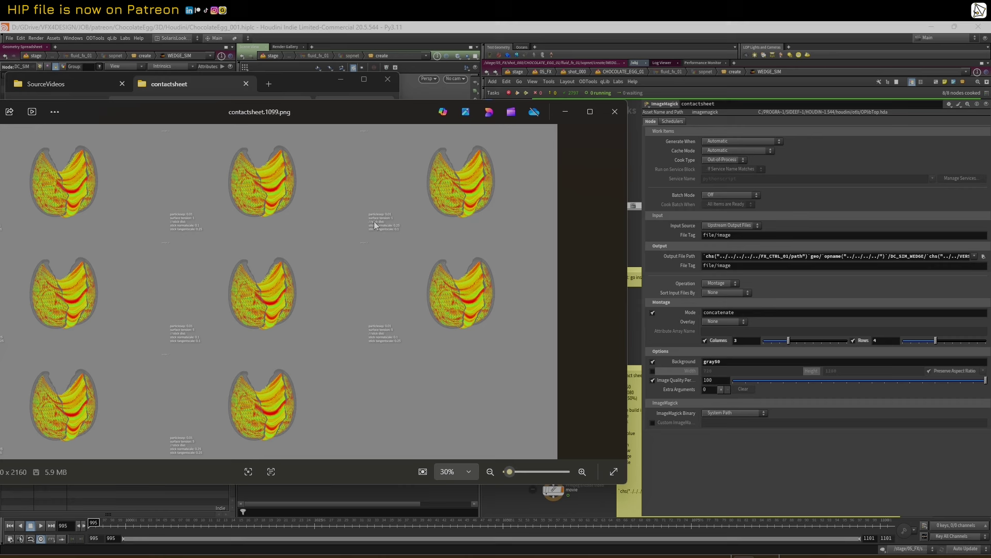
drag(408, 111, 276, 232)
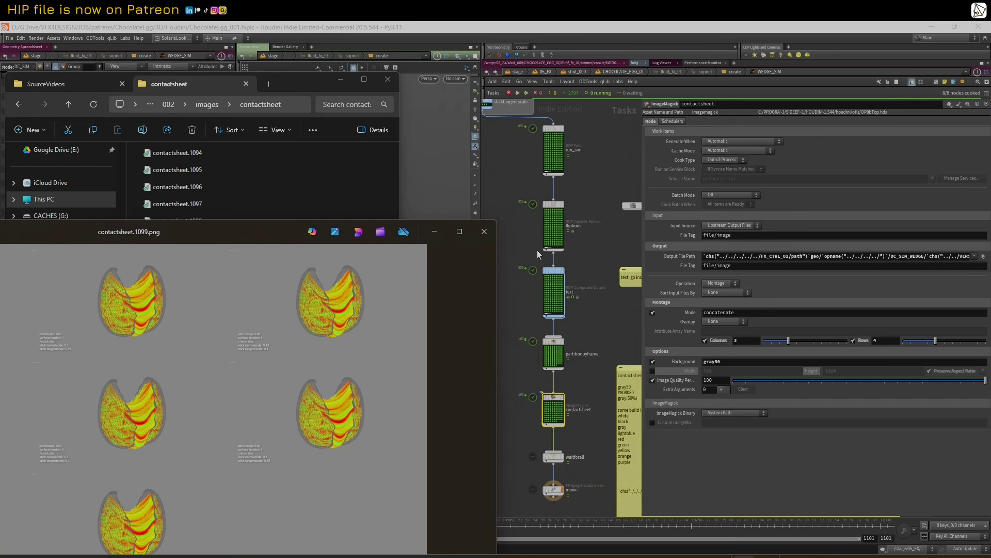
- Look inside the text node's compositing network, then re-examine contactsheet.1099.png and close the image
double_click(554, 268)
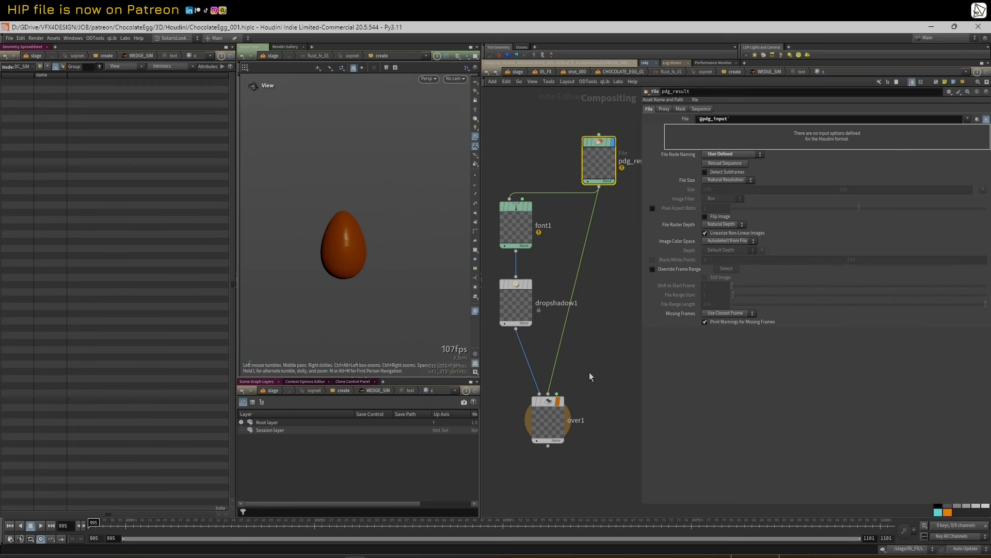
key(u)
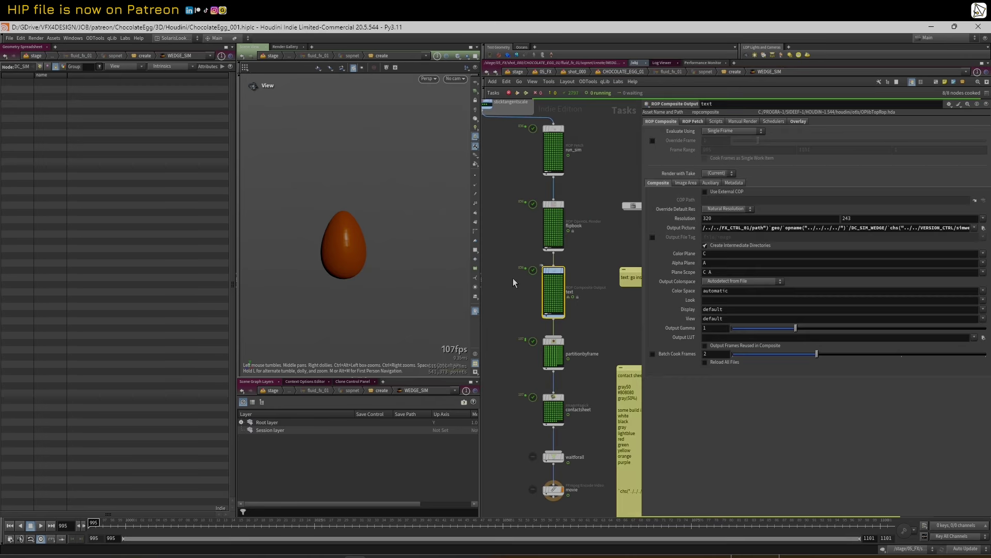
click(674, 557)
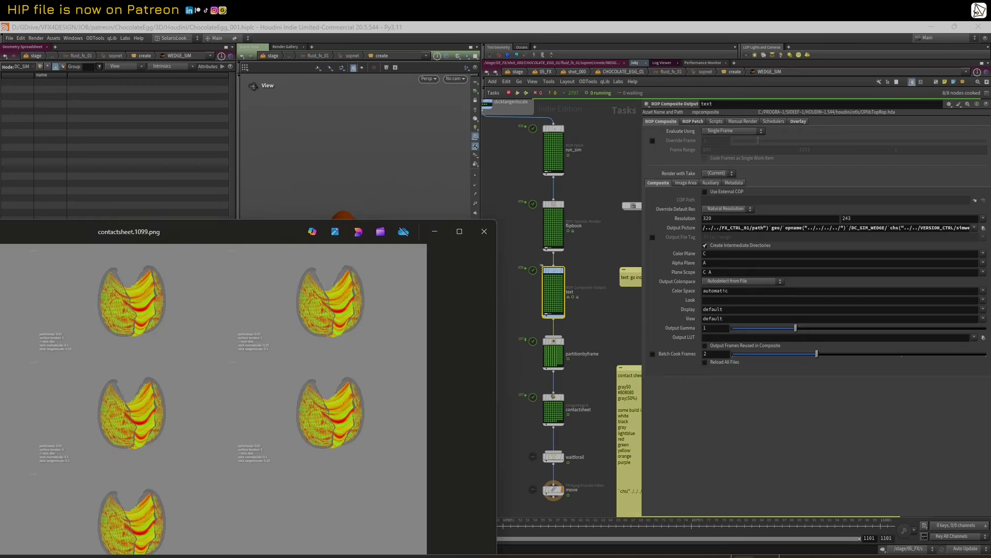
drag(251, 240, 486, 114)
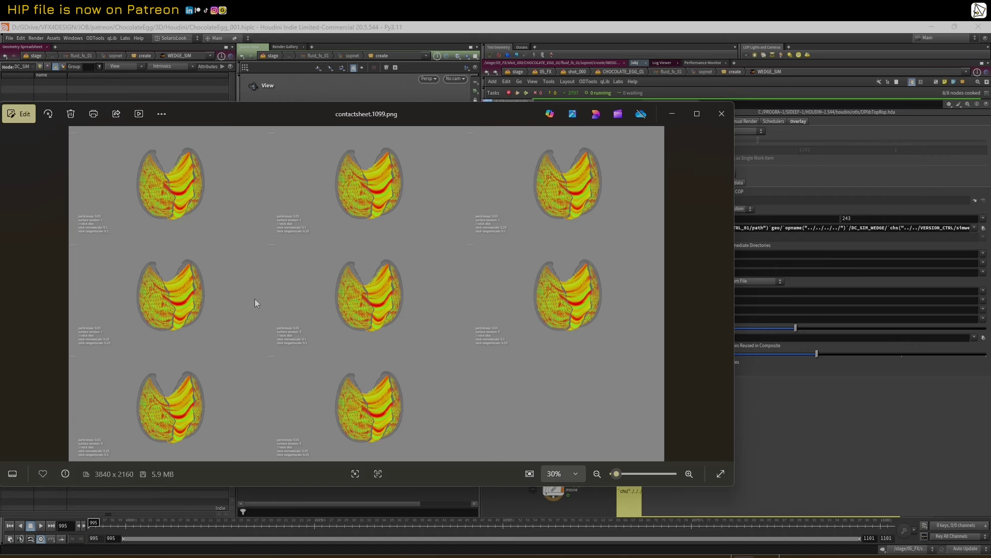
click(721, 113)
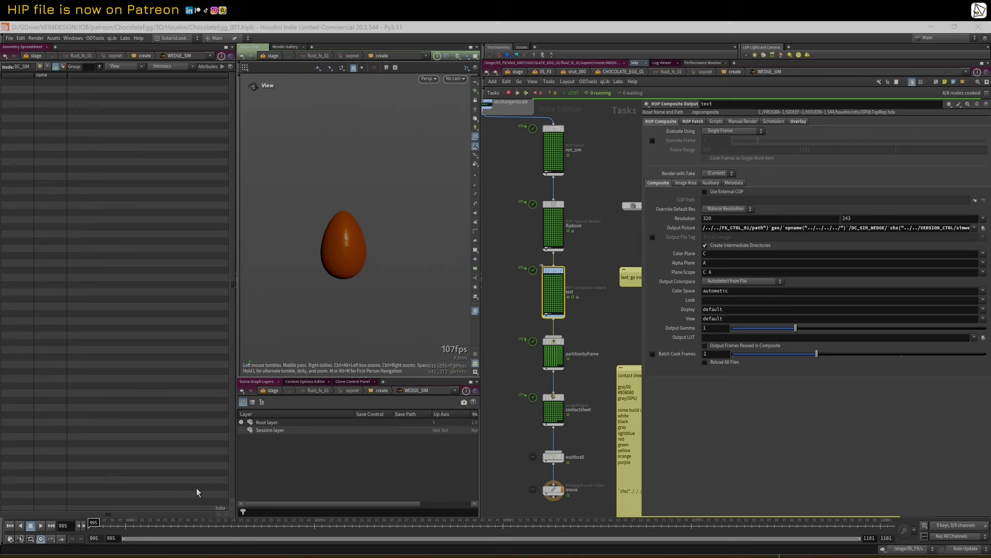
- Select the movie node to examine its encoding settings, then load the contactsheet.0995-1101.png sequence into DJV at full viewer size
click(561, 495)
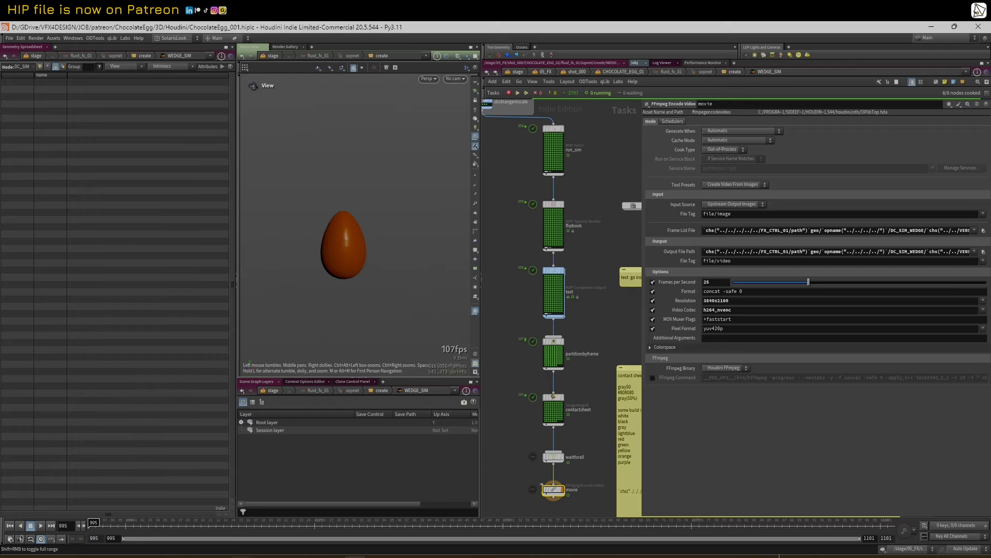
click(560, 557)
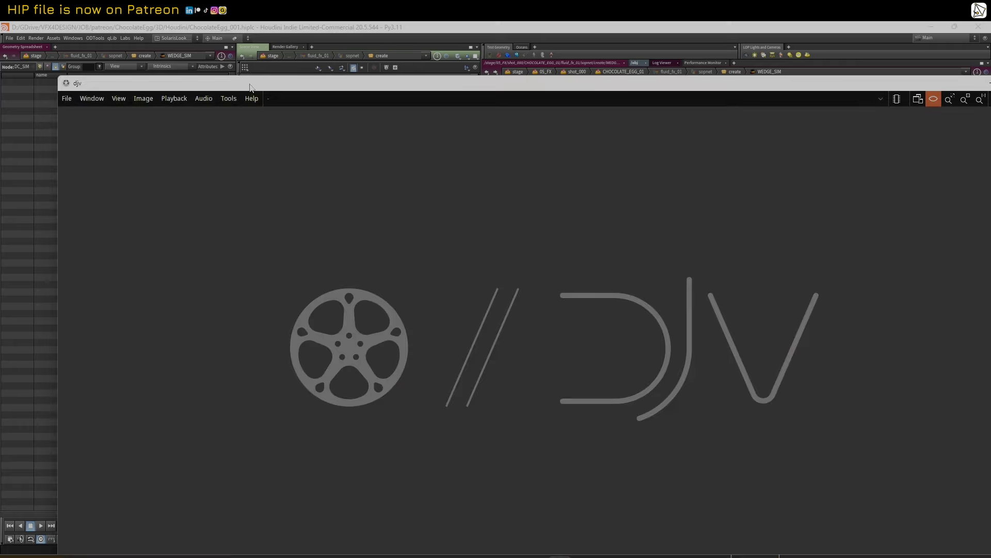
drag(239, 89, 304, 48)
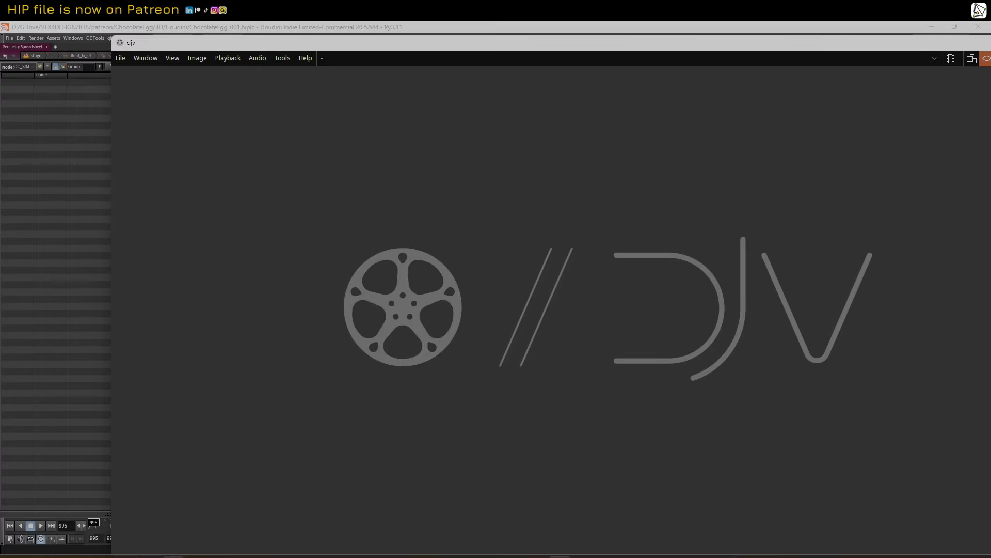
click(174, 556)
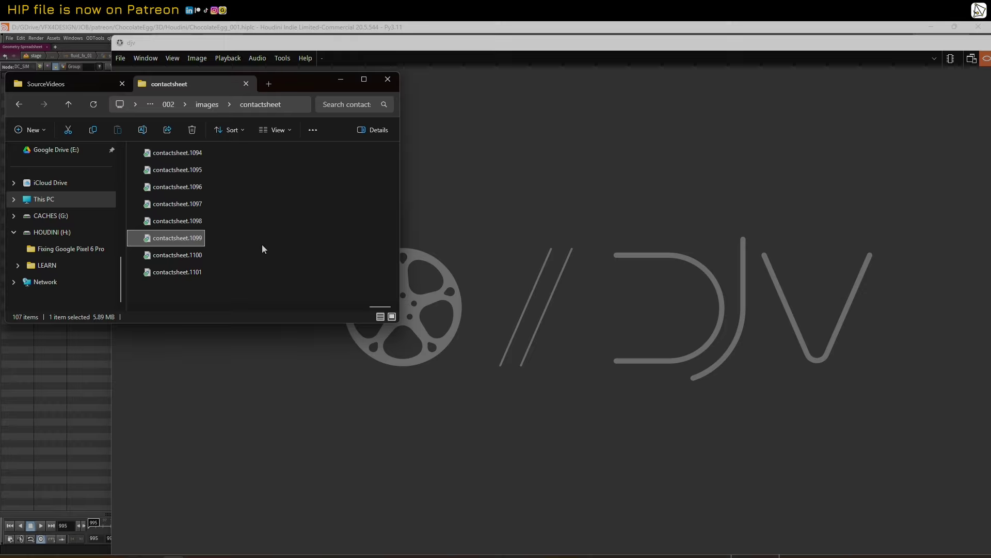
scroll(206, 230, up, 10)
click(180, 169)
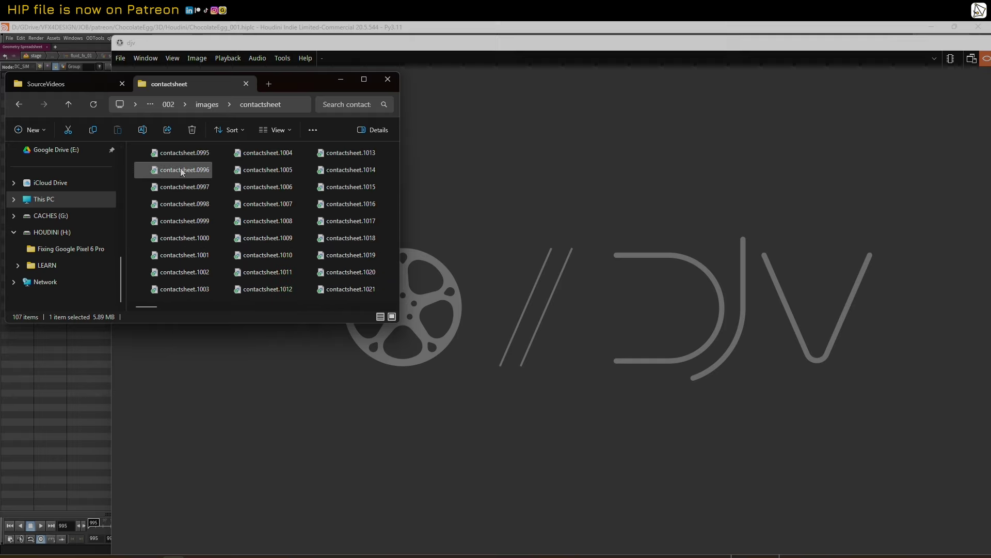
drag(170, 153, 537, 249)
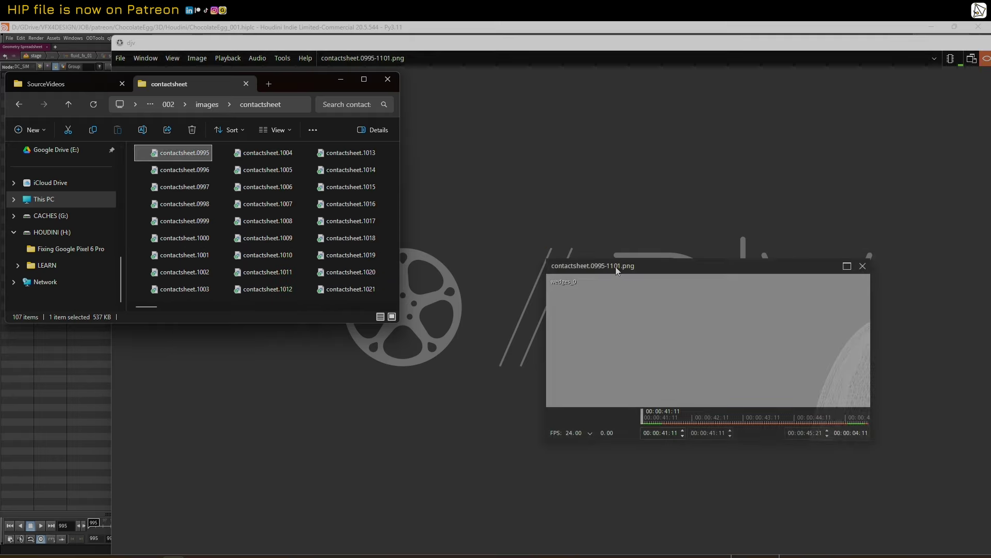
click(616, 266)
click(846, 266)
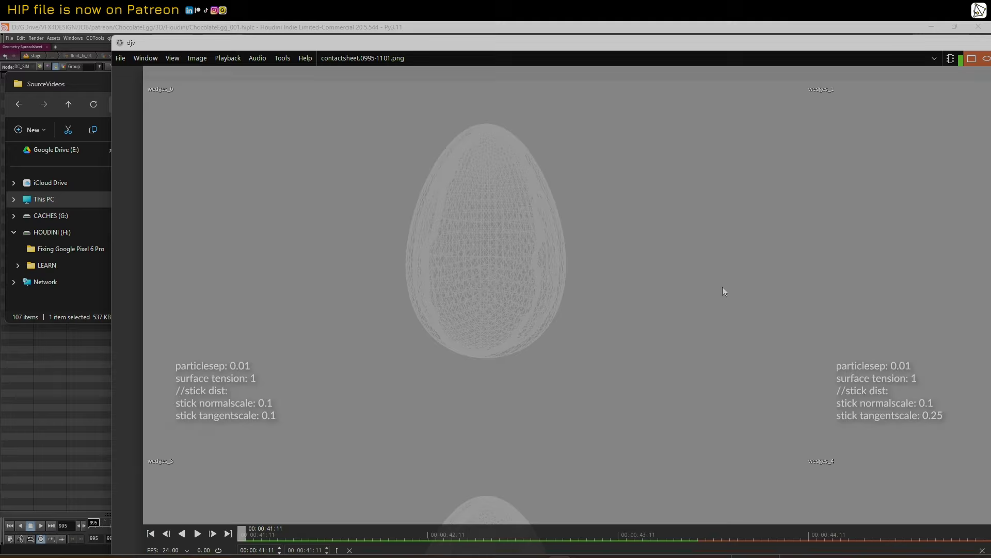
- Play the contact sheet sequence to compare the wedge variations, close DJV, and go back to the images folder
scroll(599, 284, down, 6)
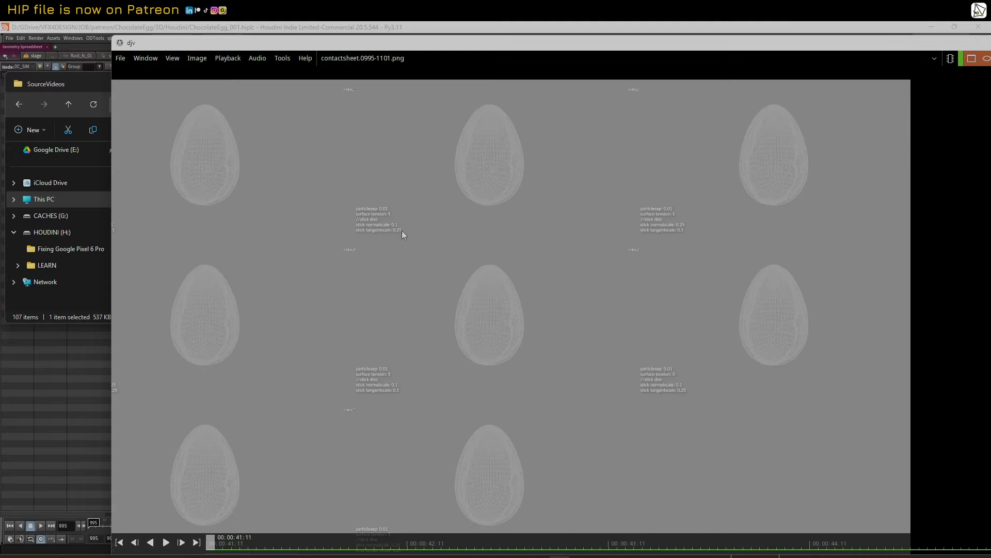
click(165, 541)
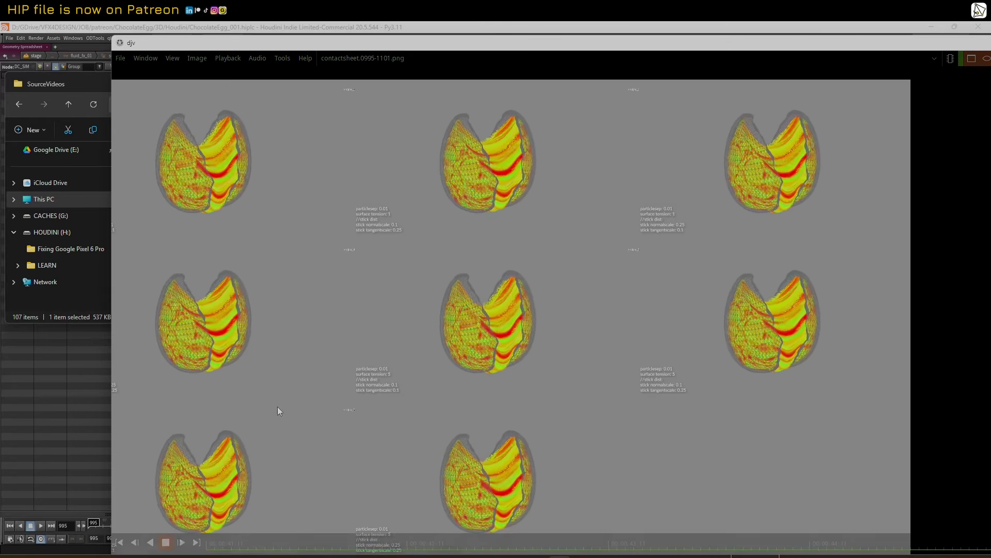
scroll(291, 379, down, 2)
scroll(349, 372, up, 3)
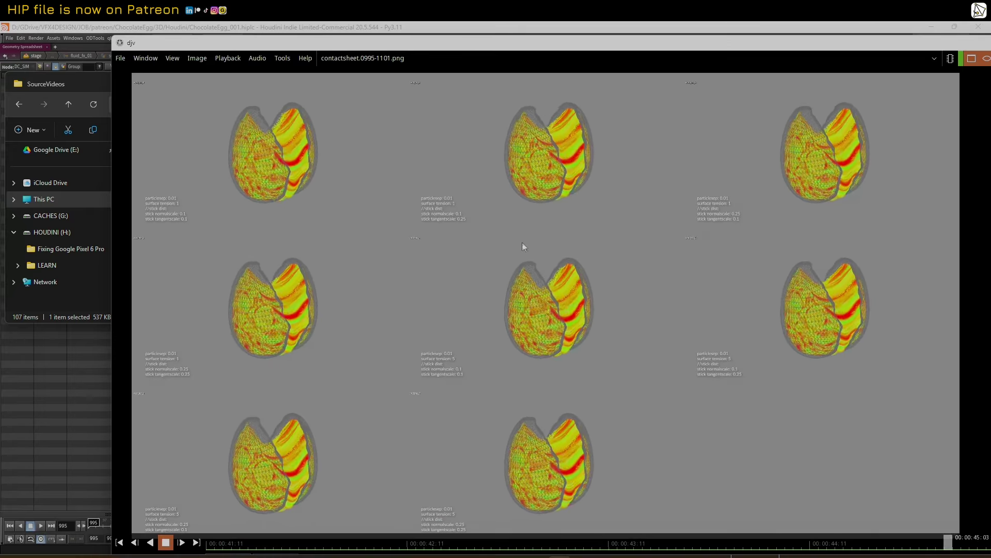
scroll(576, 266, down, 1)
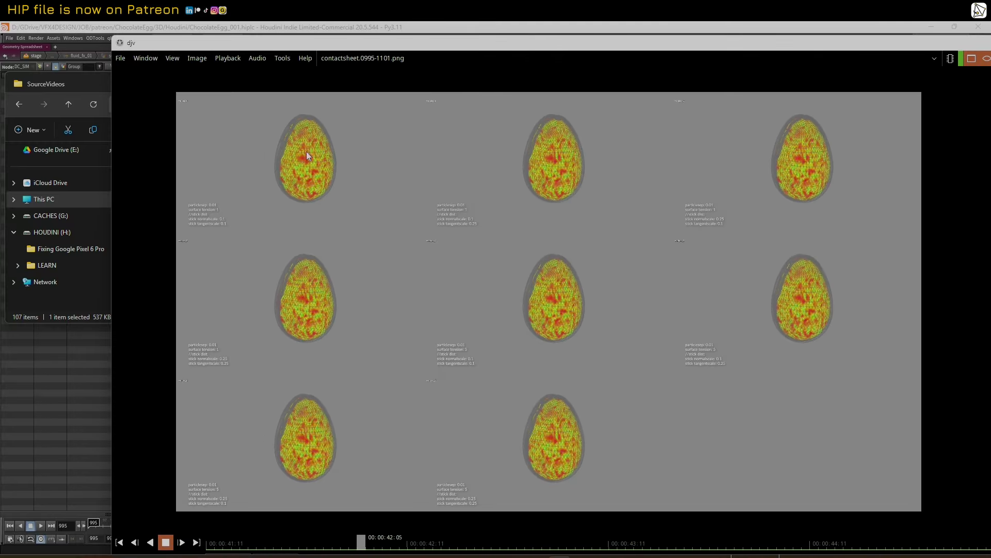
drag(269, 543, 945, 217)
drag(900, 48, 873, 58)
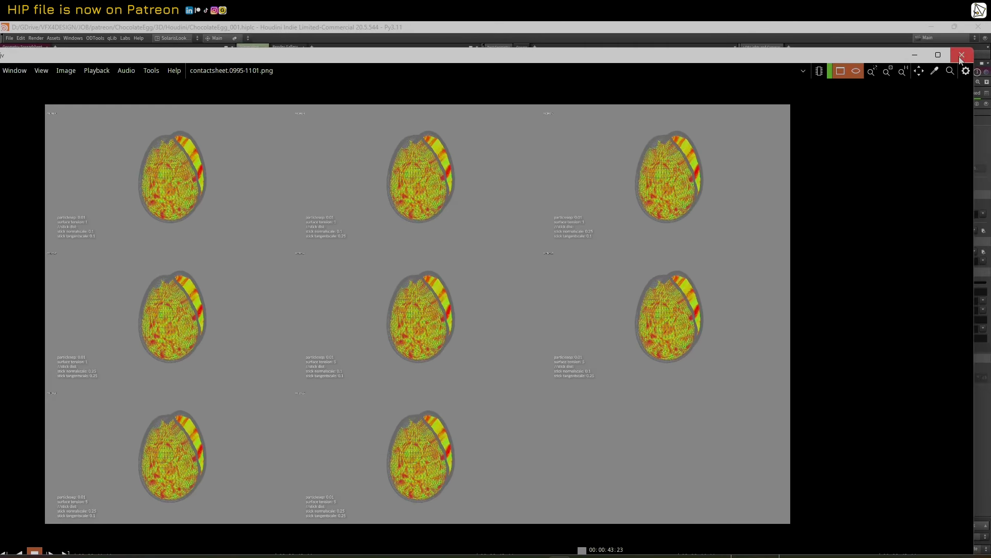
click(962, 55)
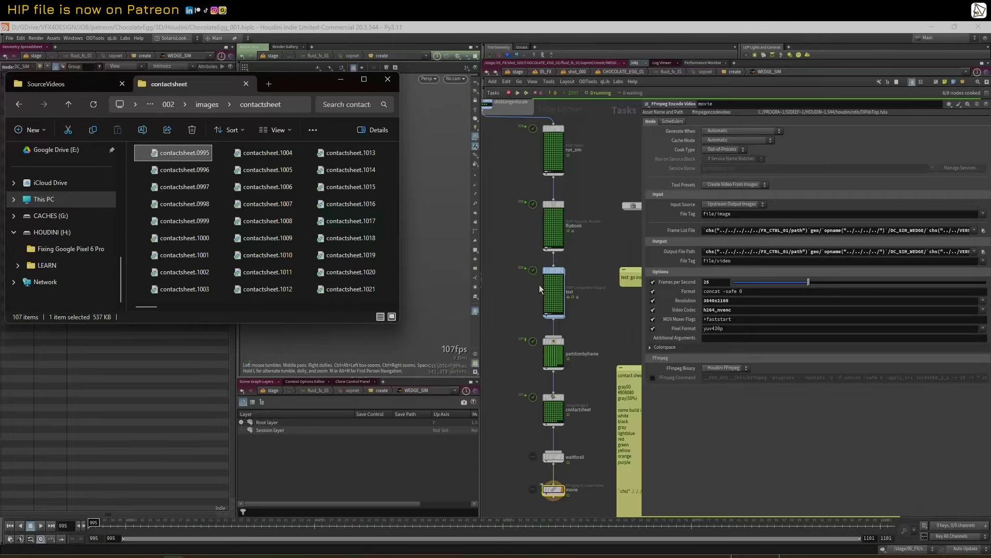
click(68, 103)
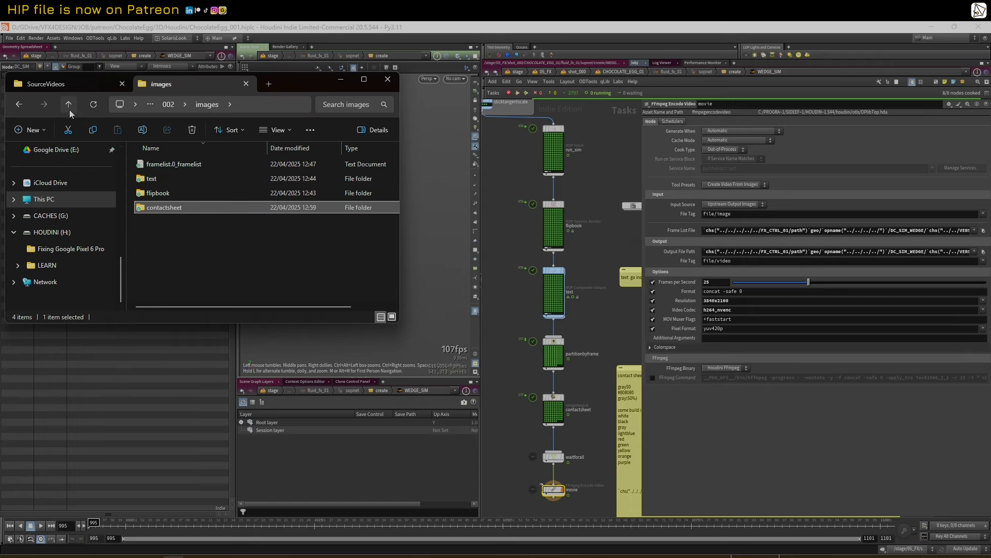
- Try 2 montage columns on Houdini's contactsheet node, view its cook and delete commands, and restore 3 columns
middle_drag(586, 472, 578, 438)
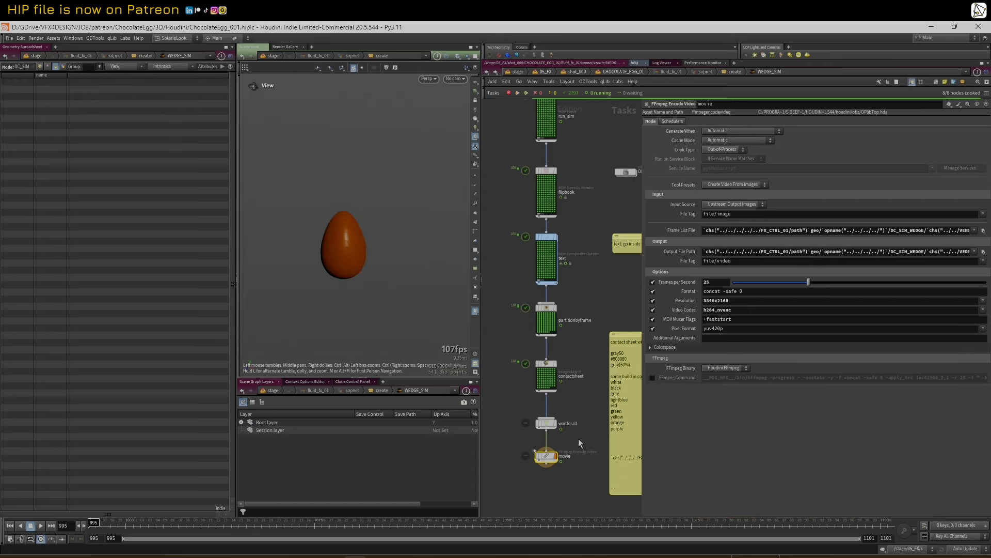
scroll(570, 416, up, 1)
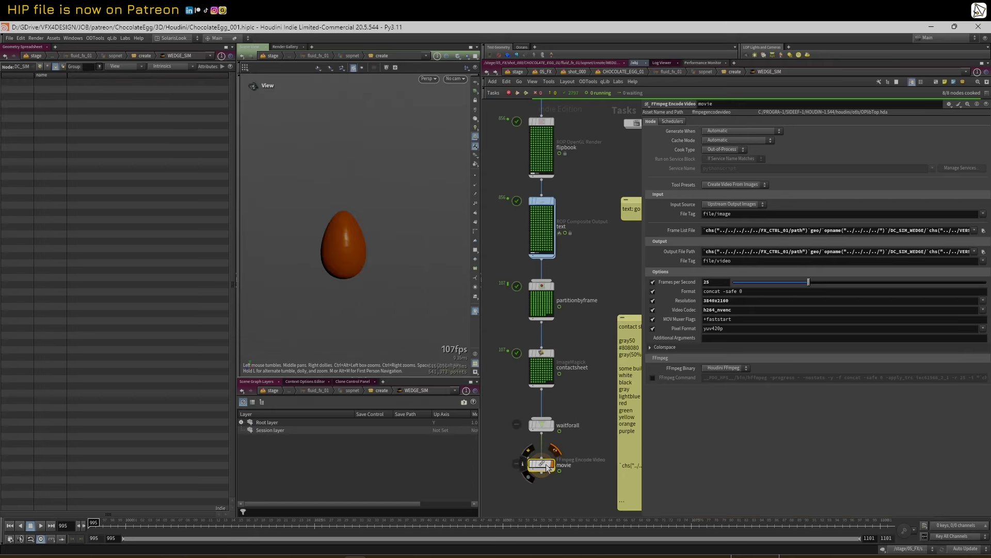
click(541, 355)
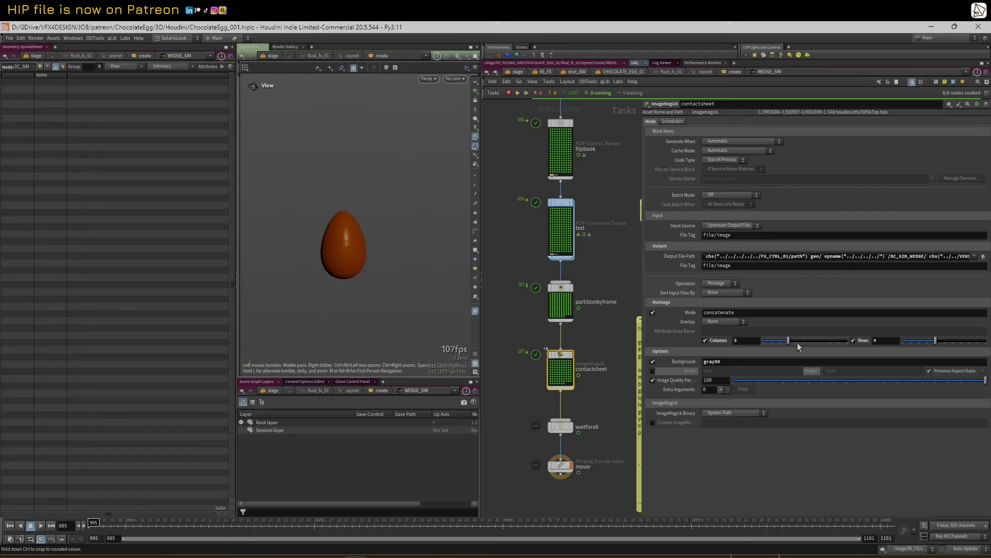
drag(788, 340, 779, 341)
right_click(560, 360)
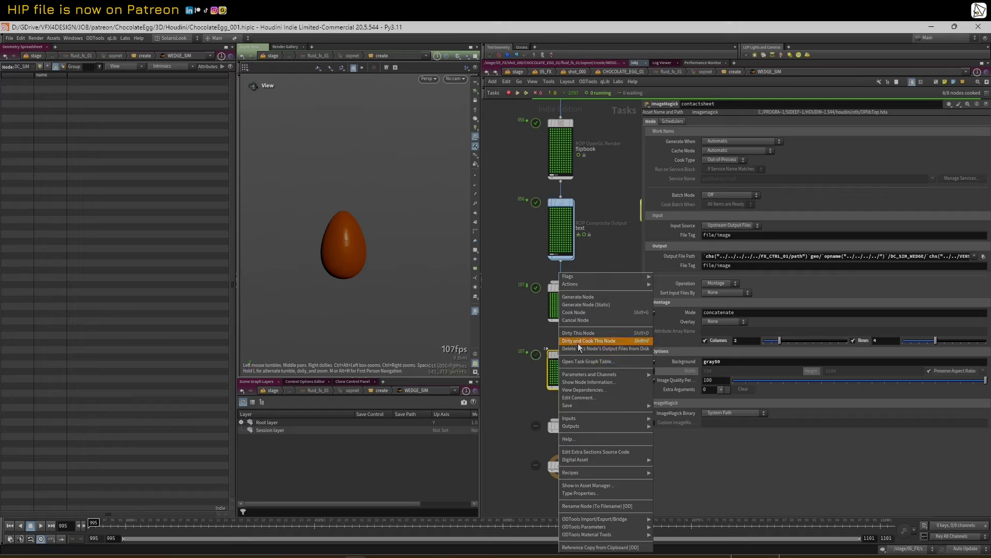
click(568, 348)
click(566, 370)
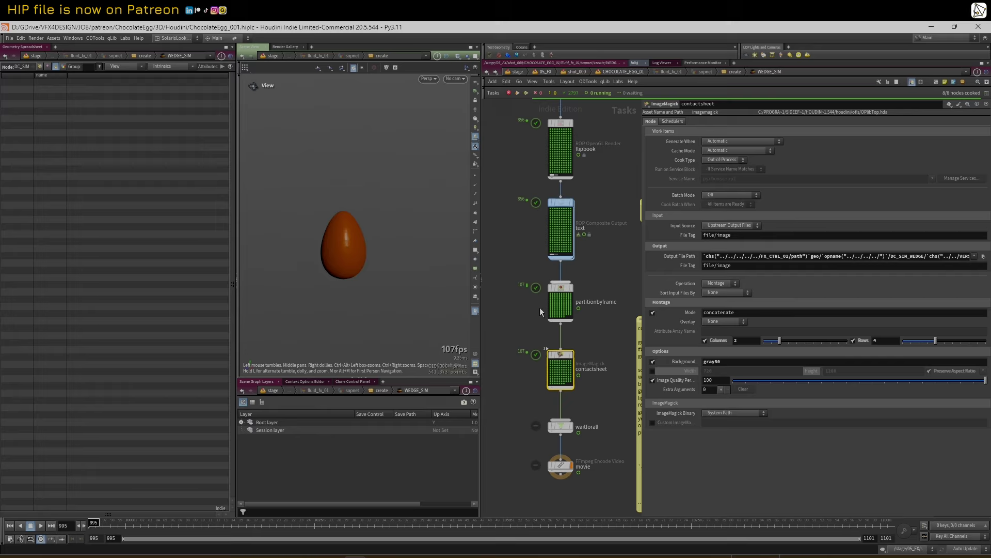
drag(779, 341, 788, 345)
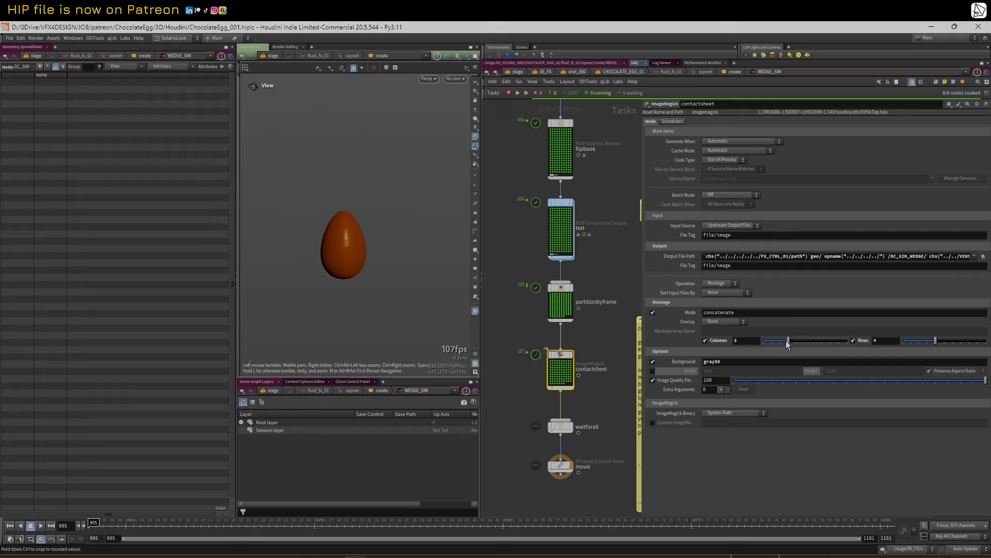
- Open contactsheet.0996.png from the contactsheet folder to examine its grid of egg wedges
middle_drag(618, 347, 577, 342)
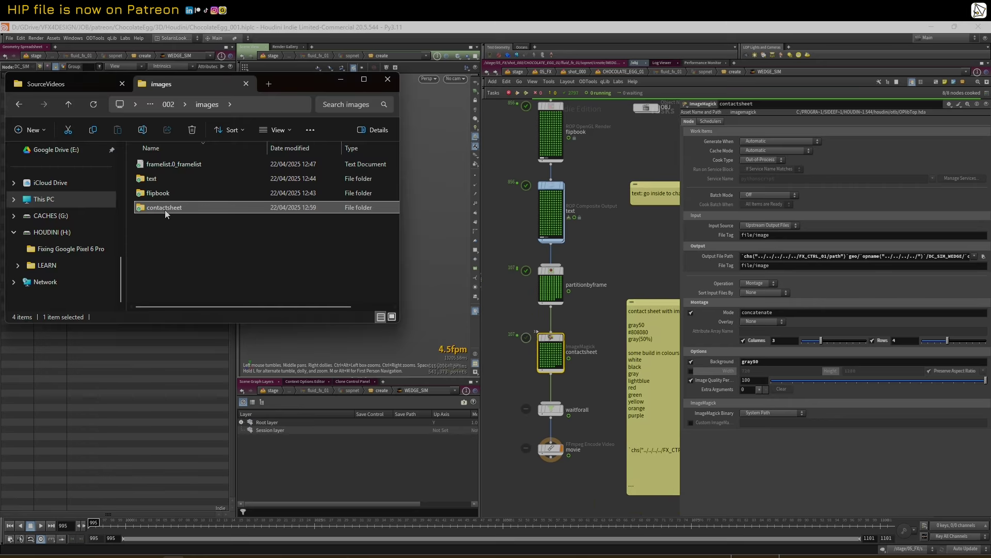
double_click(165, 210)
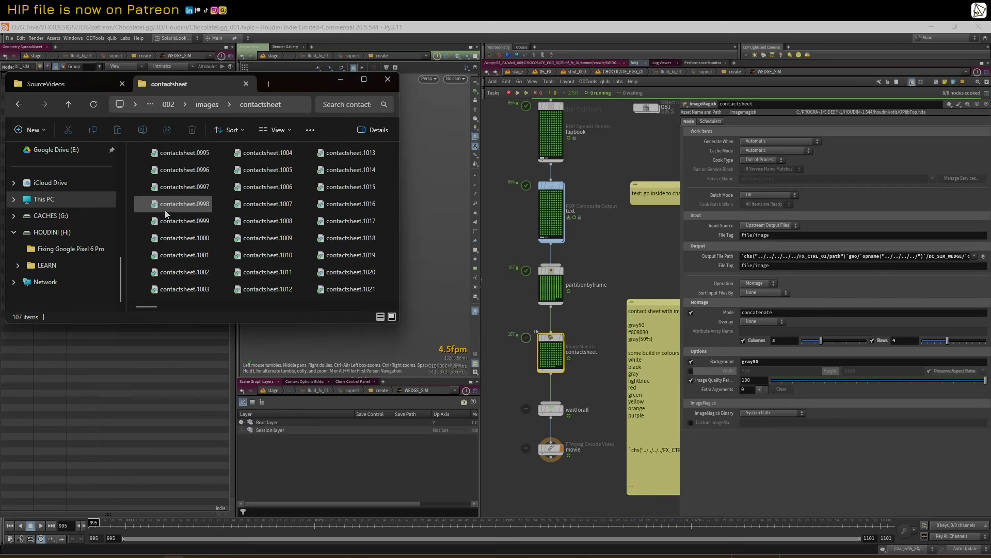
click(170, 172)
double_click(169, 171)
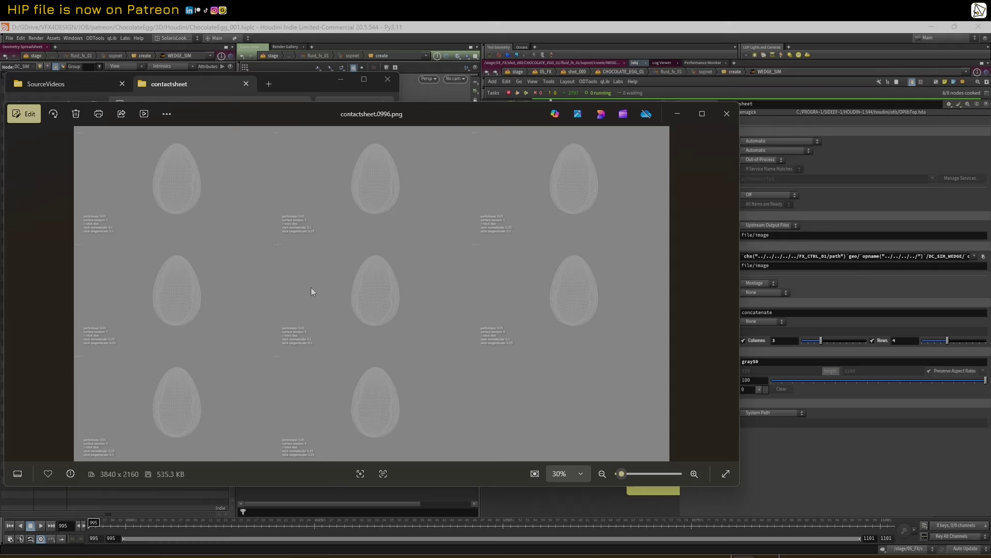
- Set the contactsheet node's montage to 3 rows and change its background colour to lightblue
click(904, 339)
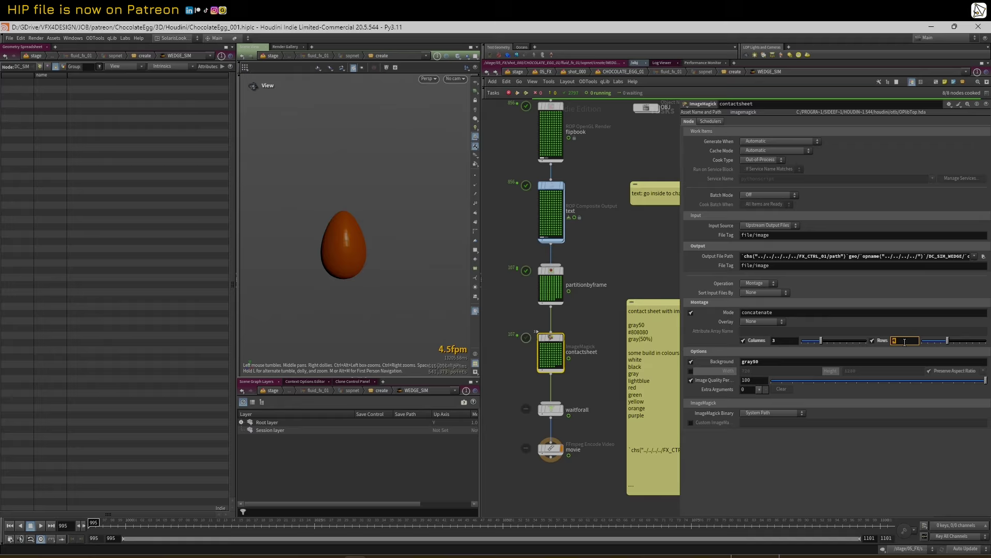
click(818, 342)
click(636, 382)
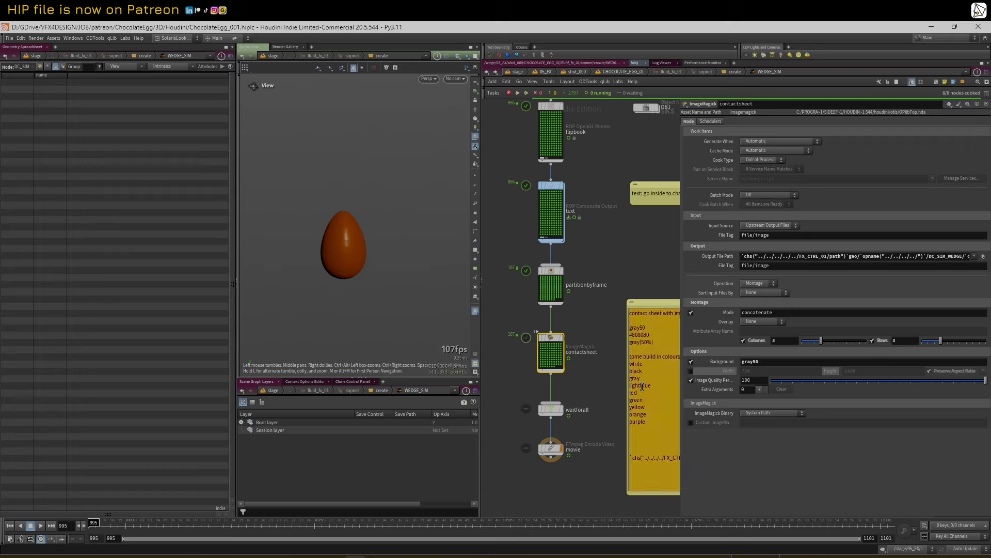
double_click(631, 385)
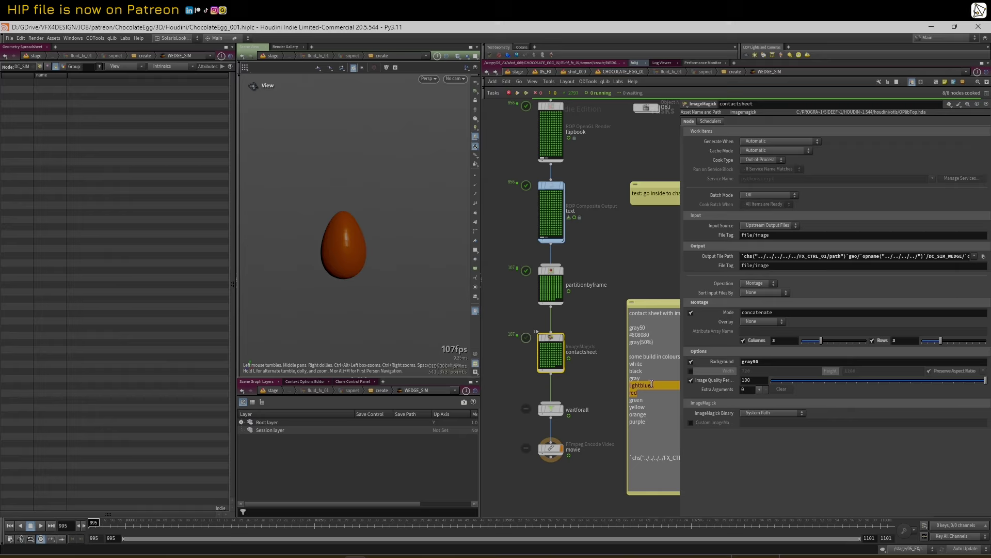
double_click(753, 361)
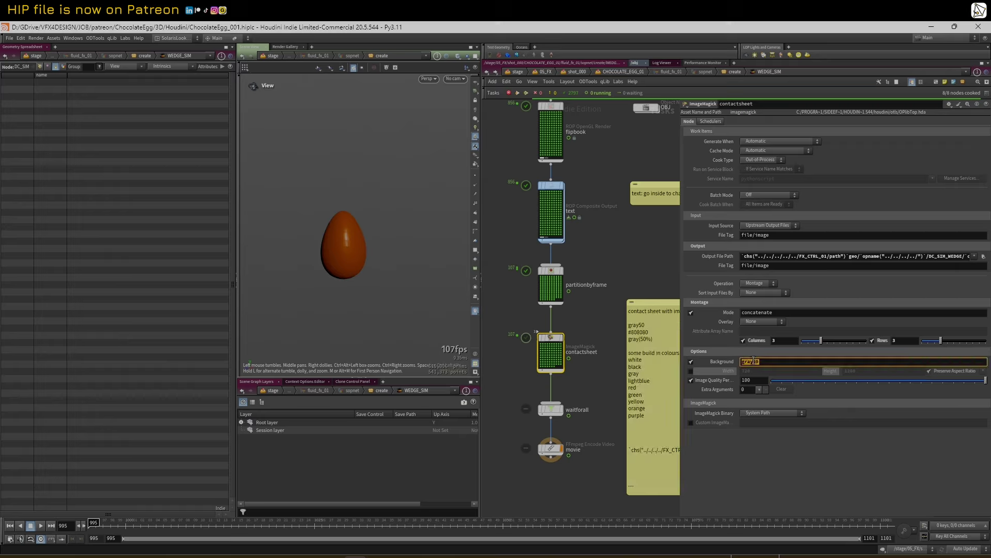
text(lightblue)
key(Return)
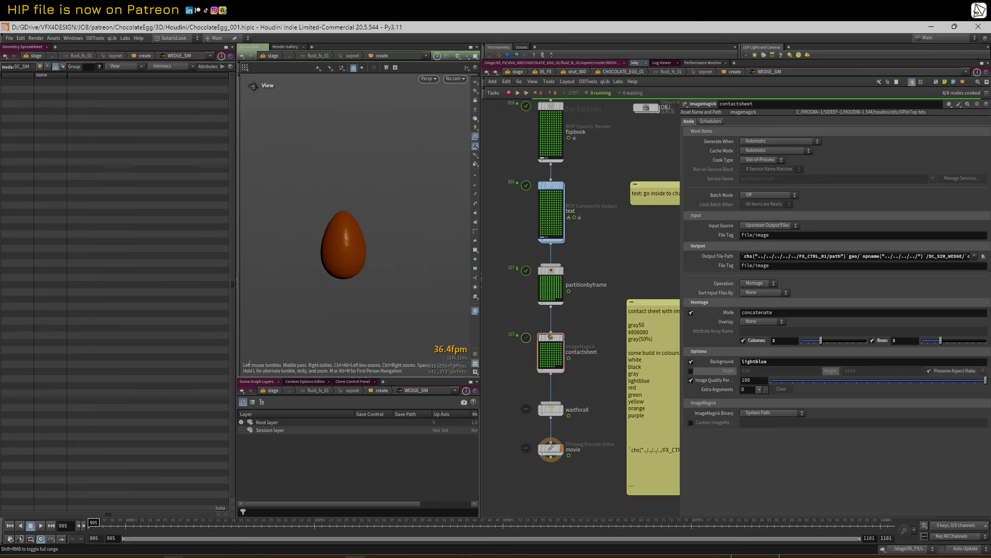
- Delete the contactsheet folder from the images folder, and dirty and cook the contactsheet node
click(174, 556)
click(68, 103)
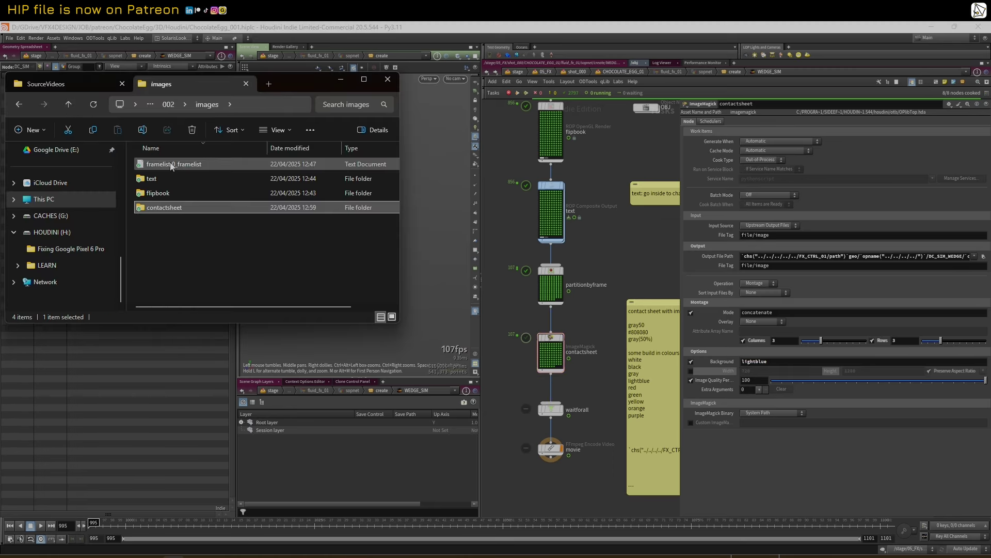
click(191, 131)
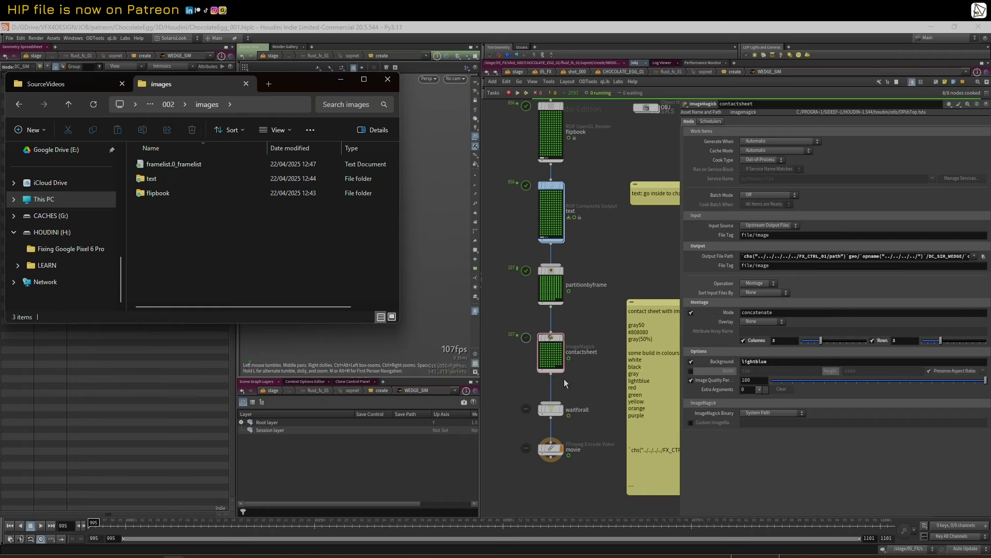
right_click(553, 342)
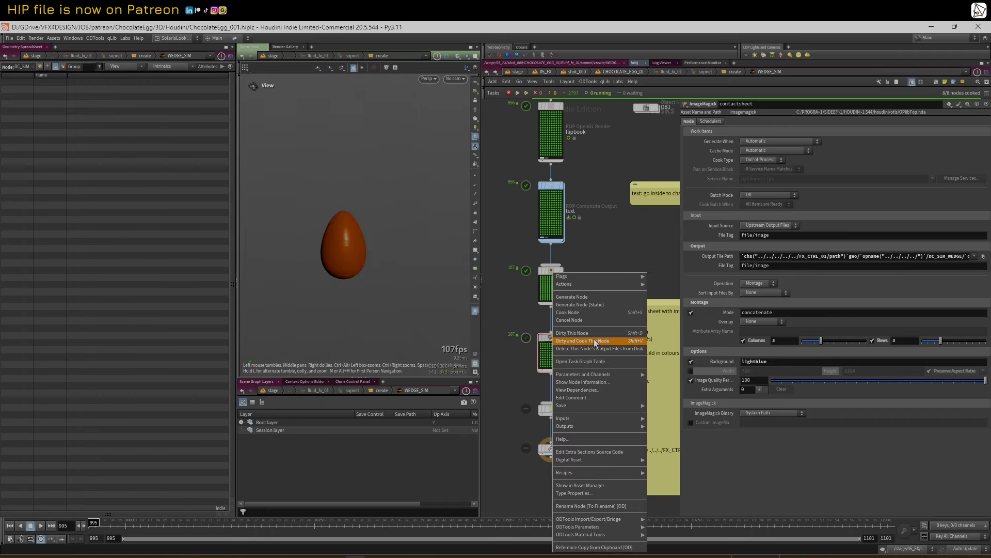
click(568, 340)
click(550, 370)
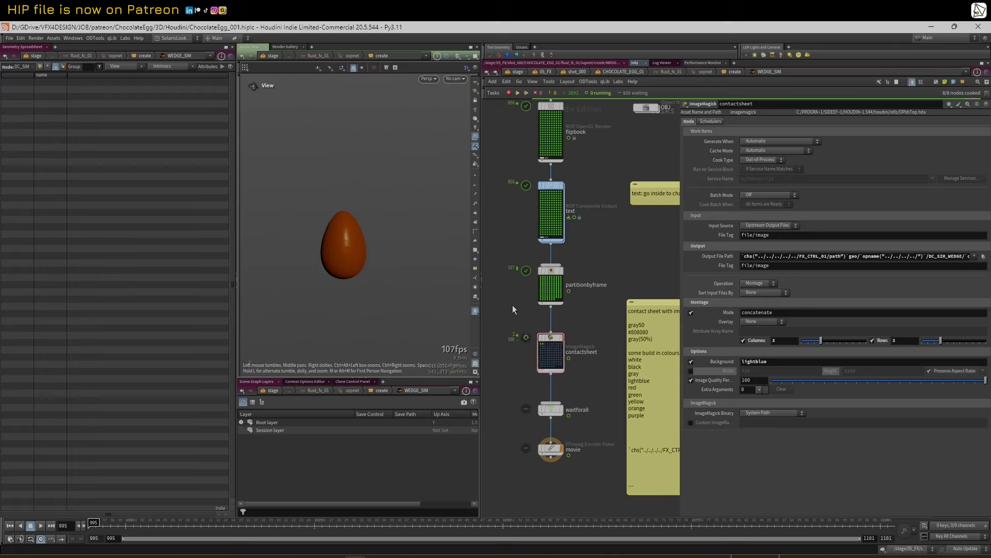
- View the contactsheet node's cache mode options and open the newly written contactsheet.0997.png to check its background colour
click(749, 150)
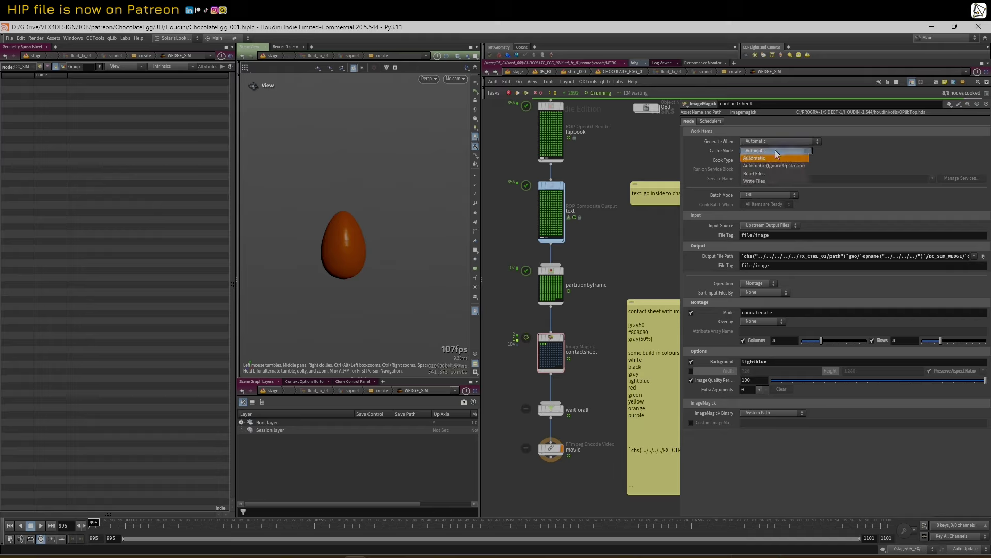
click(624, 256)
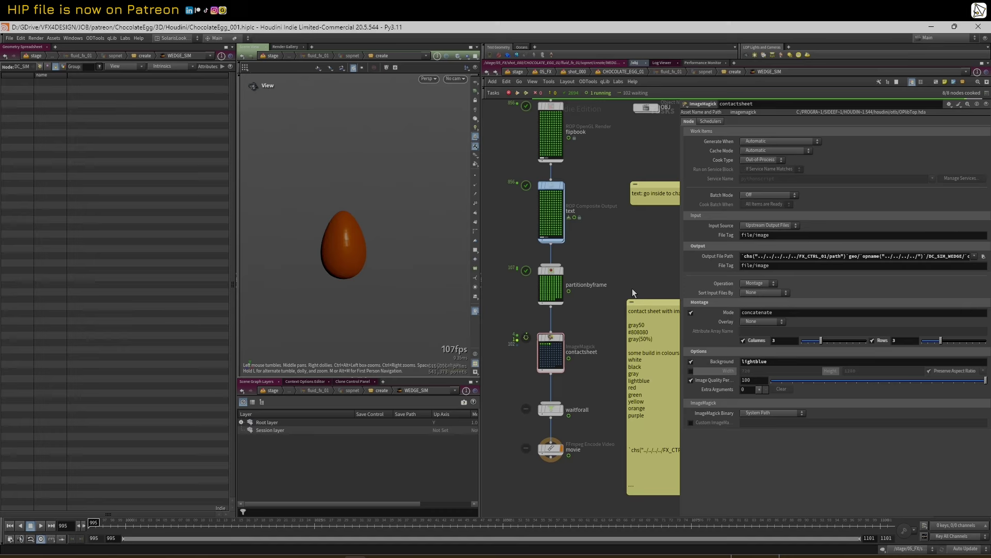
click(188, 556)
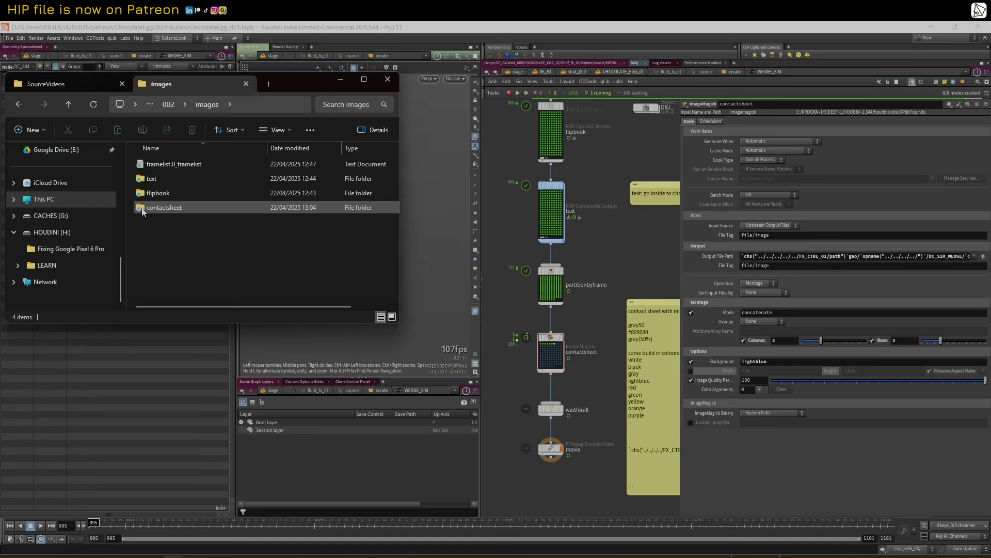
double_click(143, 208)
double_click(157, 193)
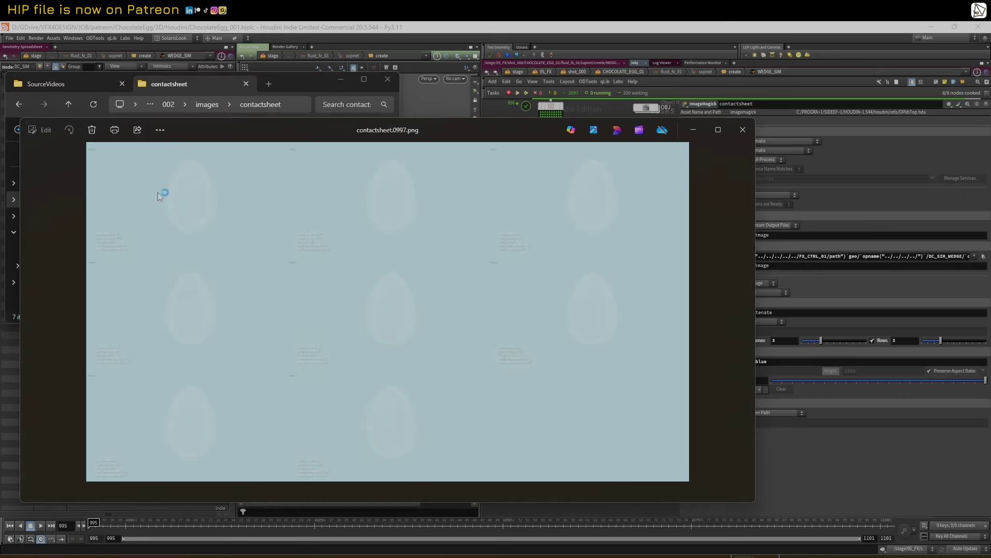
click(743, 129)
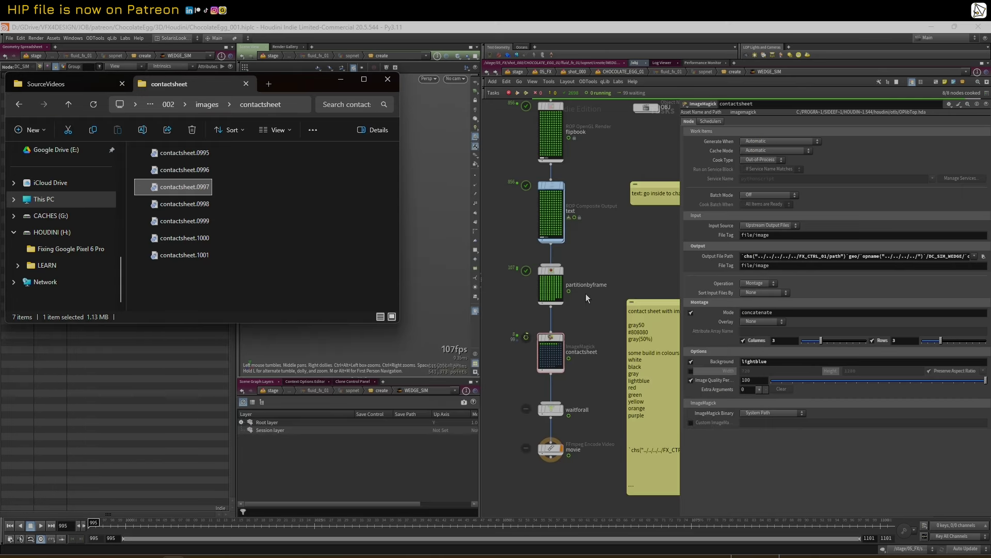
- Dirty the contactsheet node to stop its running cook and clear its work items
right_click(554, 339)
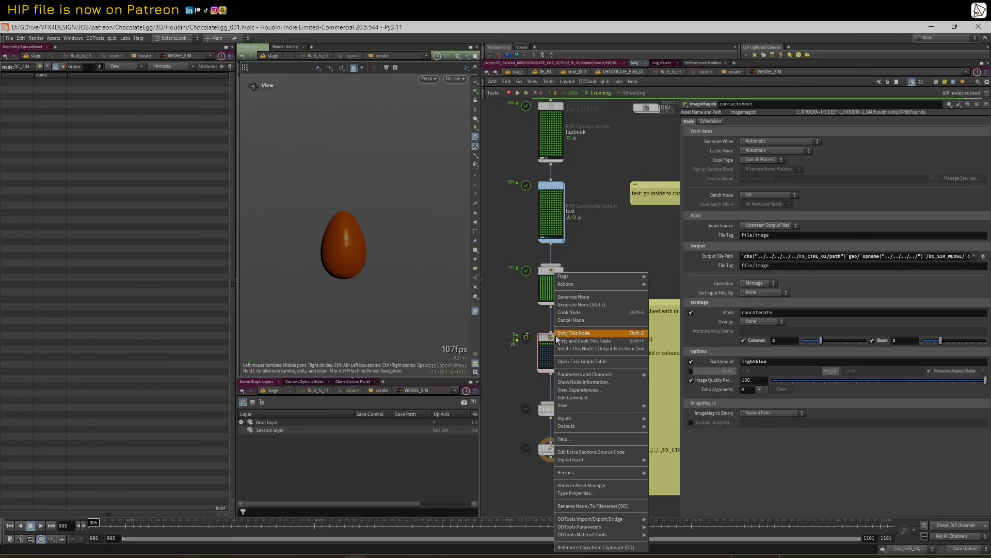
click(590, 333)
right_click(550, 336)
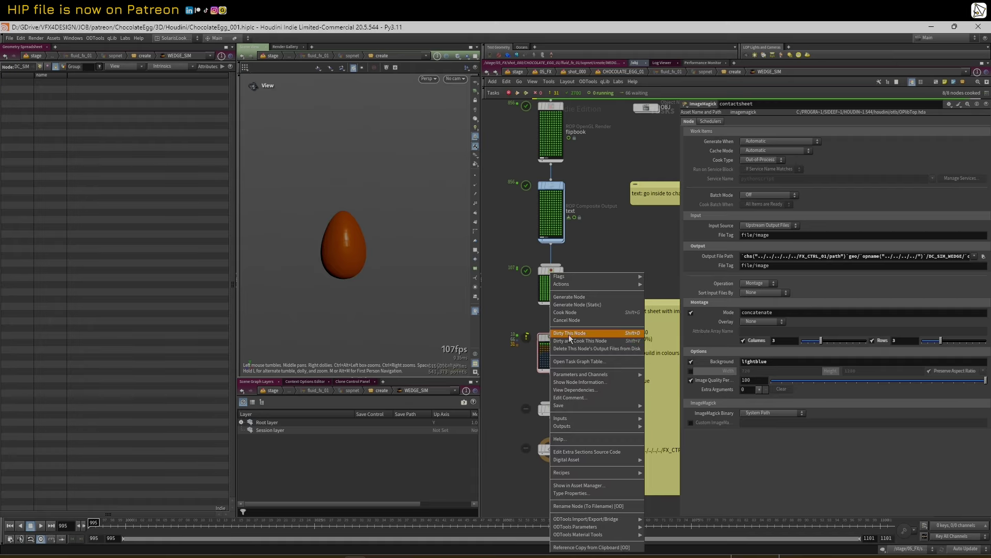
click(570, 333)
- Revert the contactsheet background to its default, and set it to gray50 as listed in the sticky note
right_click(784, 363)
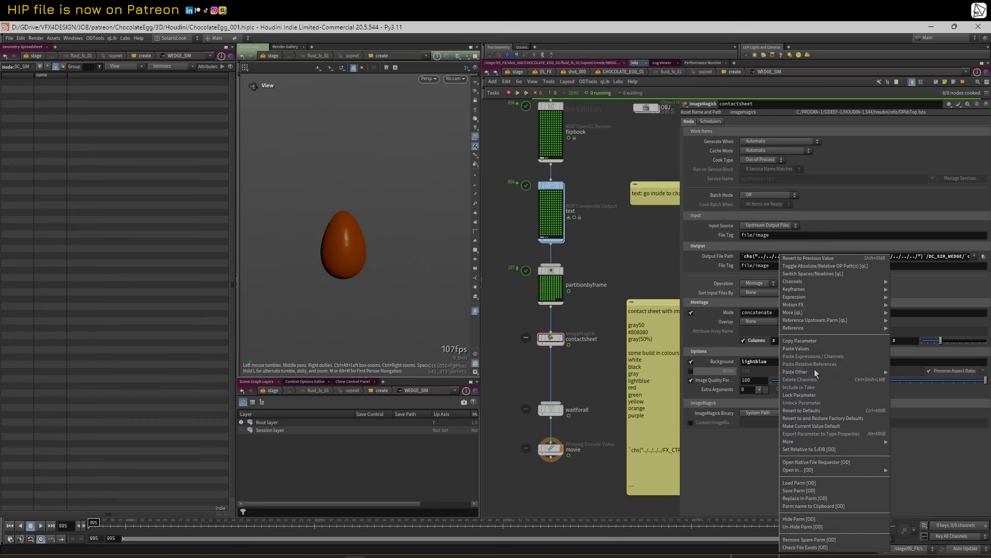
click(818, 411)
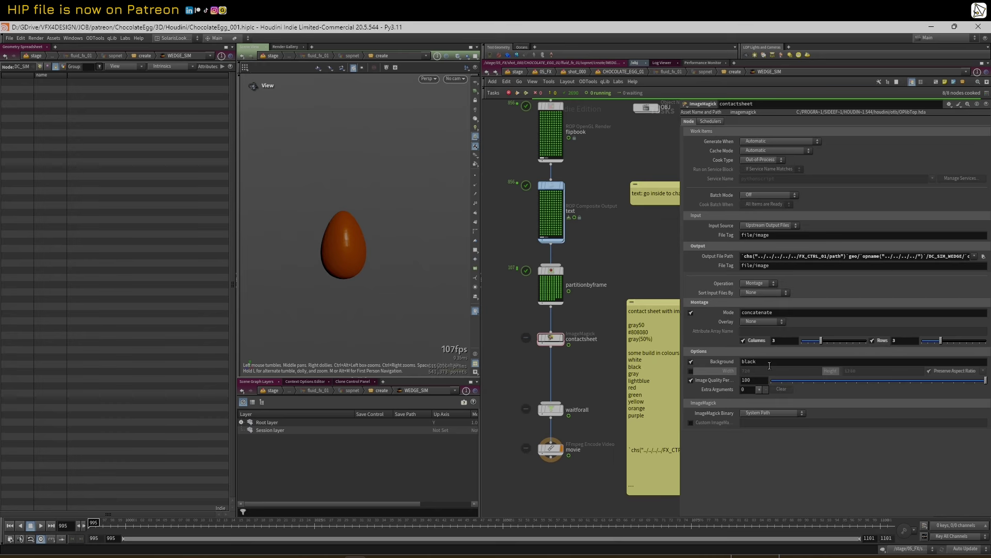
double_click(638, 325)
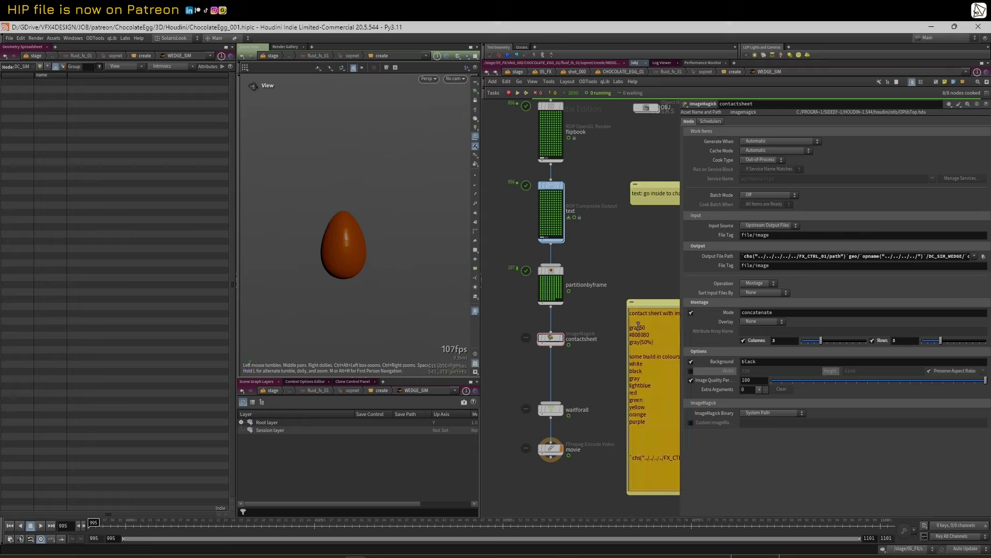
click(648, 329)
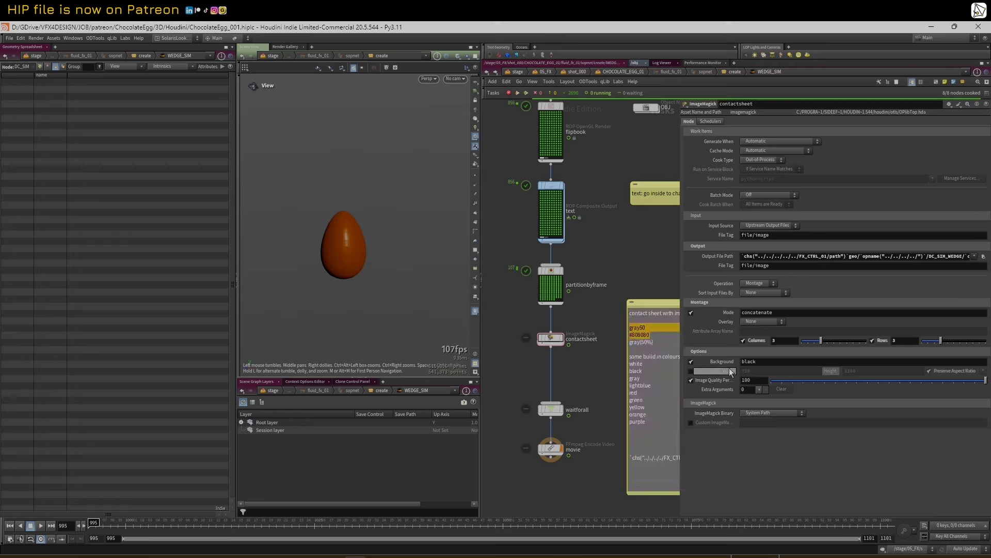
double_click(758, 362)
text(g)
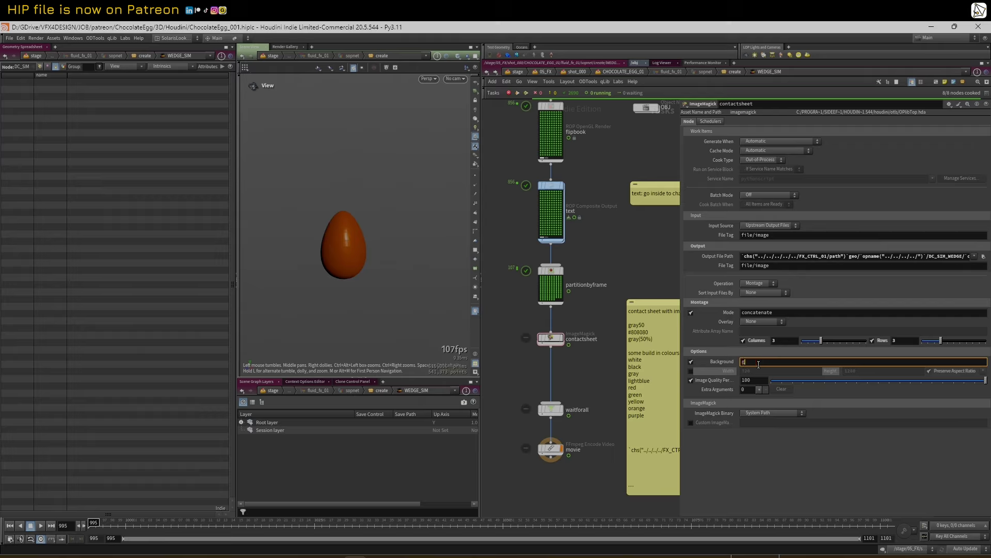
text(ray50)
key(Return)
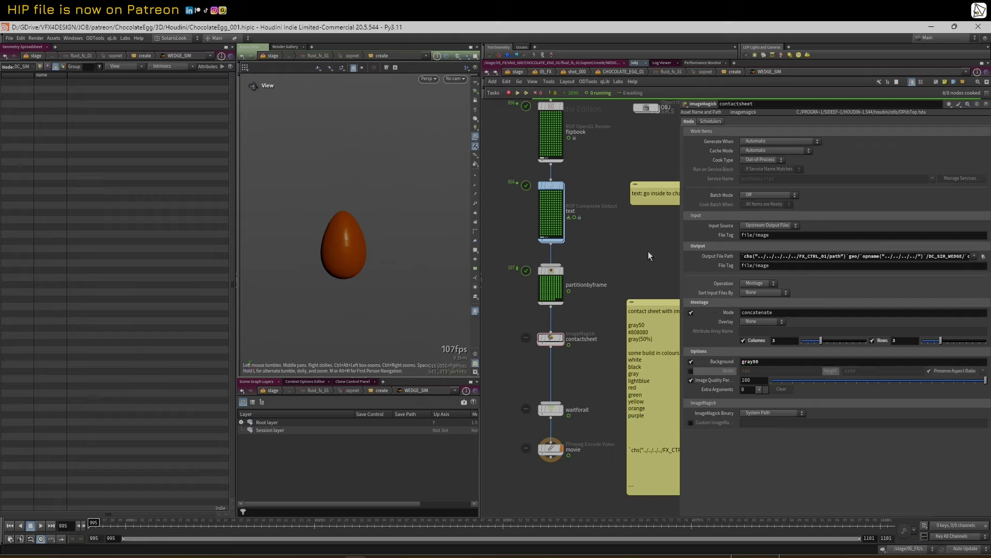
- Set the contactsheet node's cache mode to Write Files, and dirty and cook it, saving the scene file
click(180, 557)
click(754, 151)
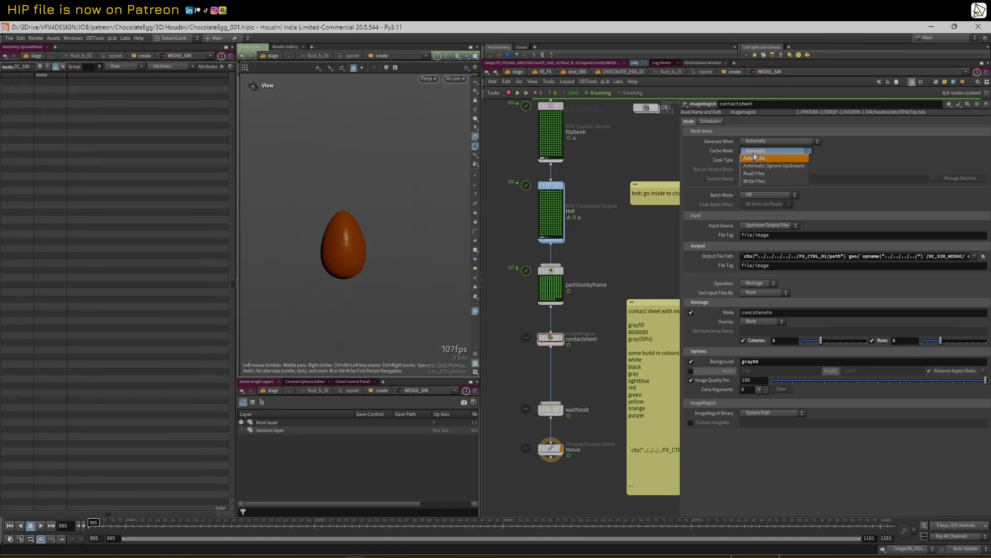
click(765, 178)
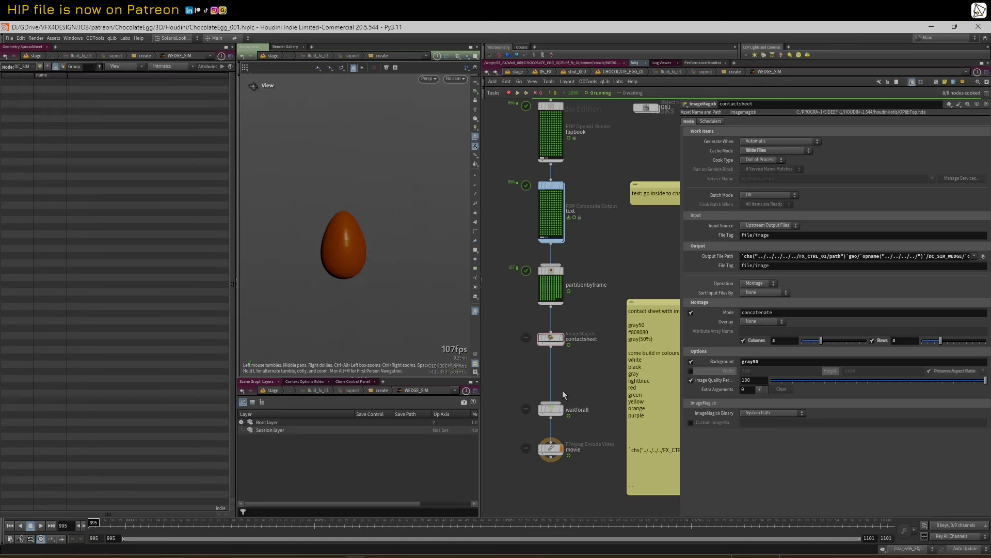
right_click(556, 343)
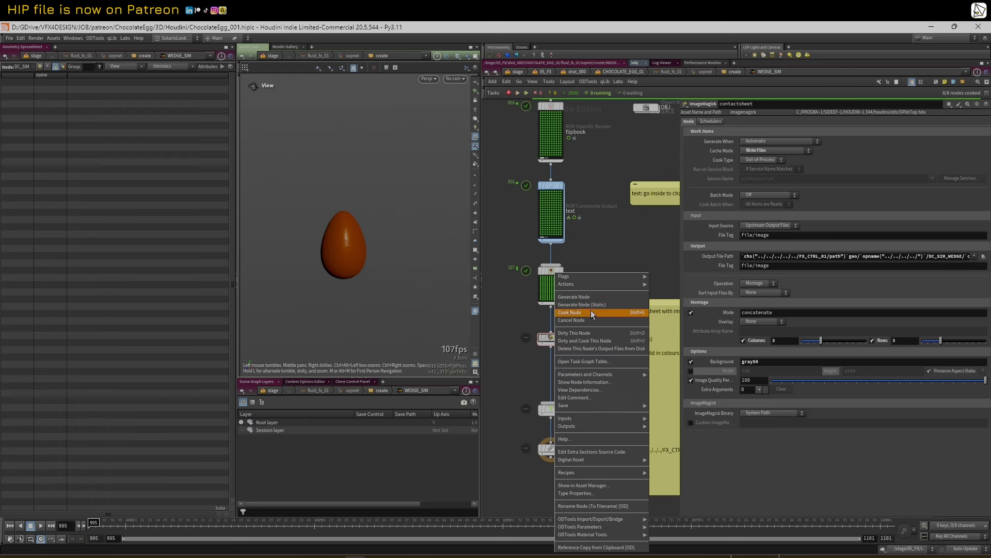
click(597, 335)
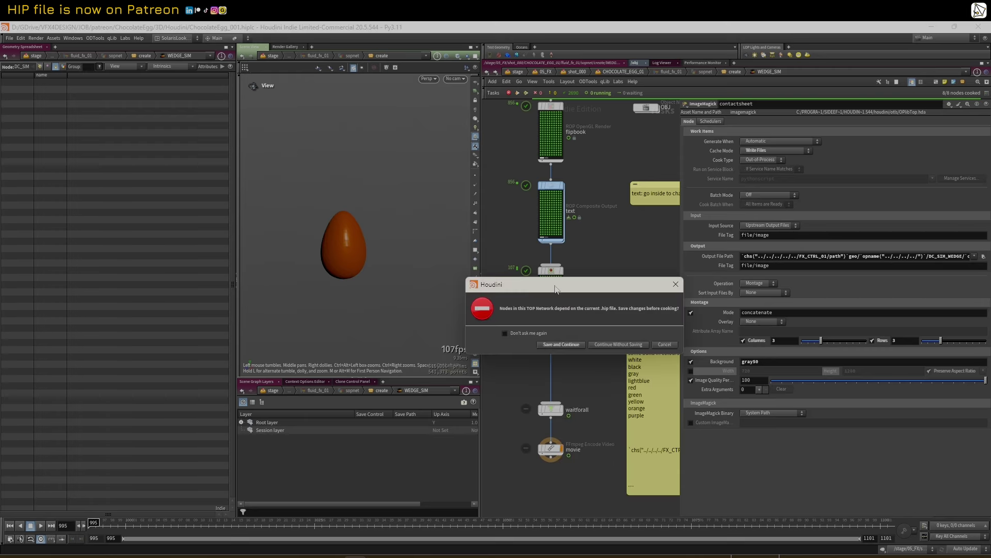
click(561, 342)
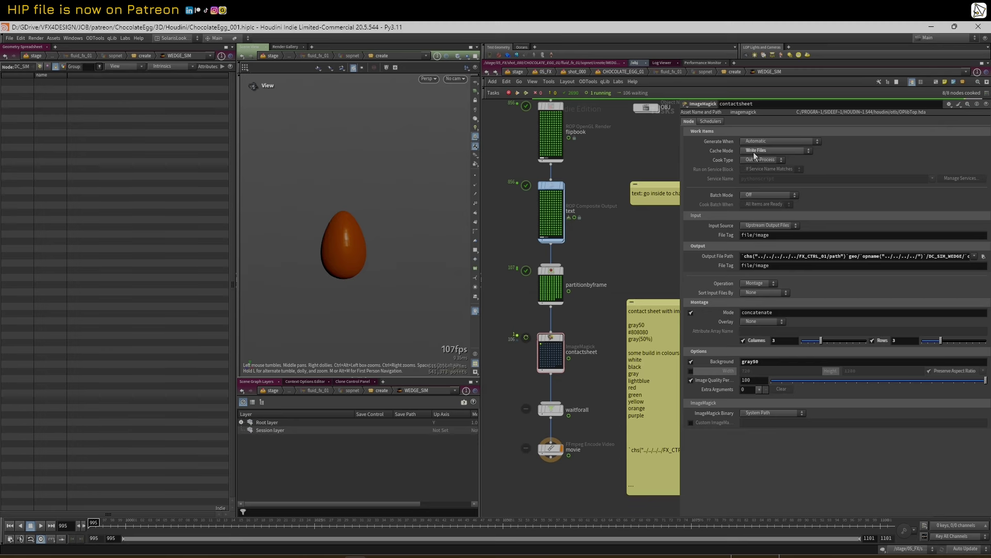
- Open contactsheet.0995, contactsheet.1001 and contactsheet.1000 from the contactsheet folder to check which frames have been overwritten
click(174, 557)
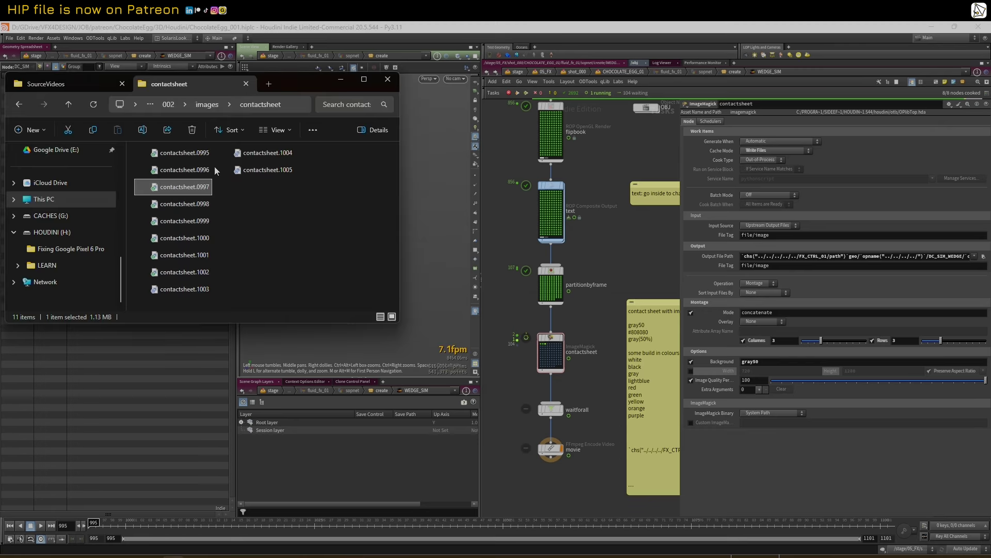
double_click(184, 152)
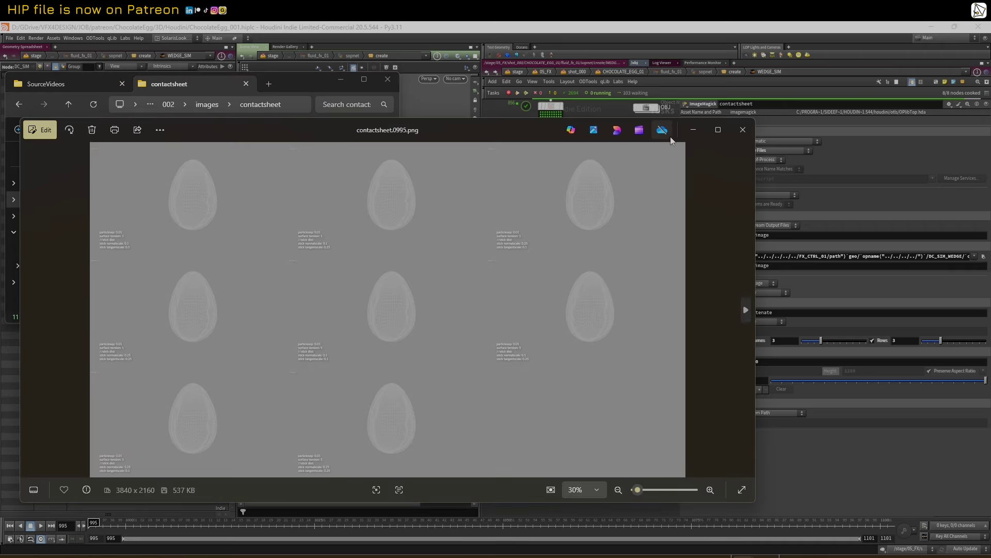
click(743, 130)
double_click(187, 258)
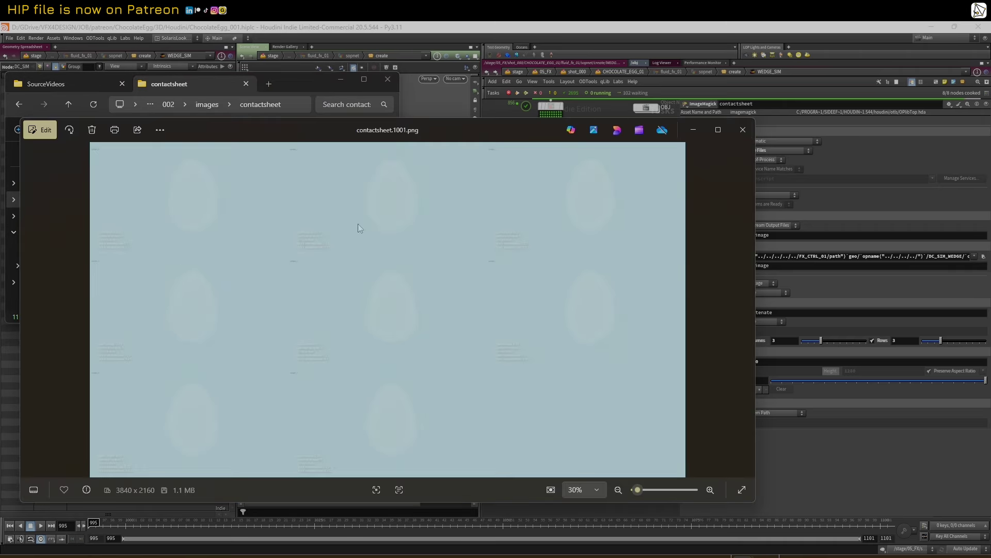
click(743, 129)
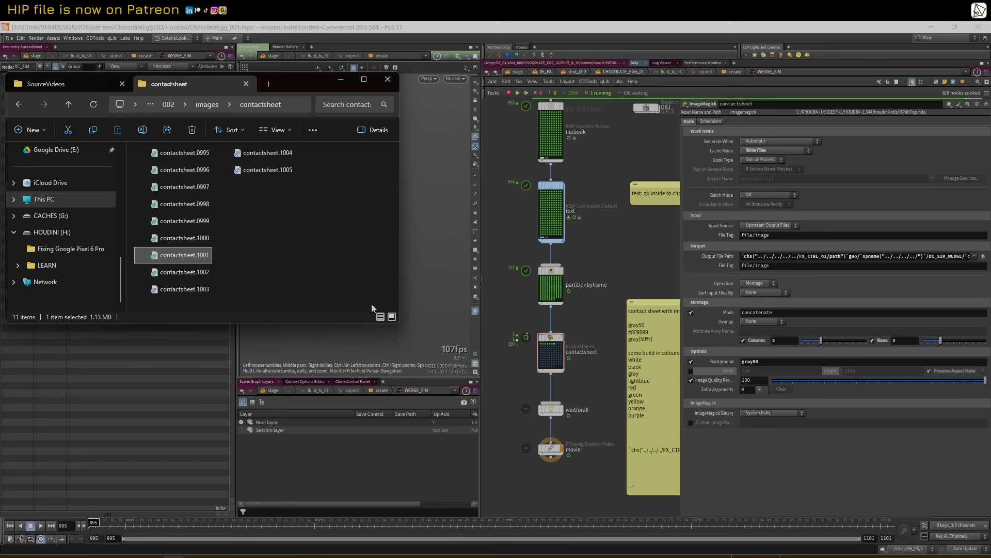
double_click(179, 239)
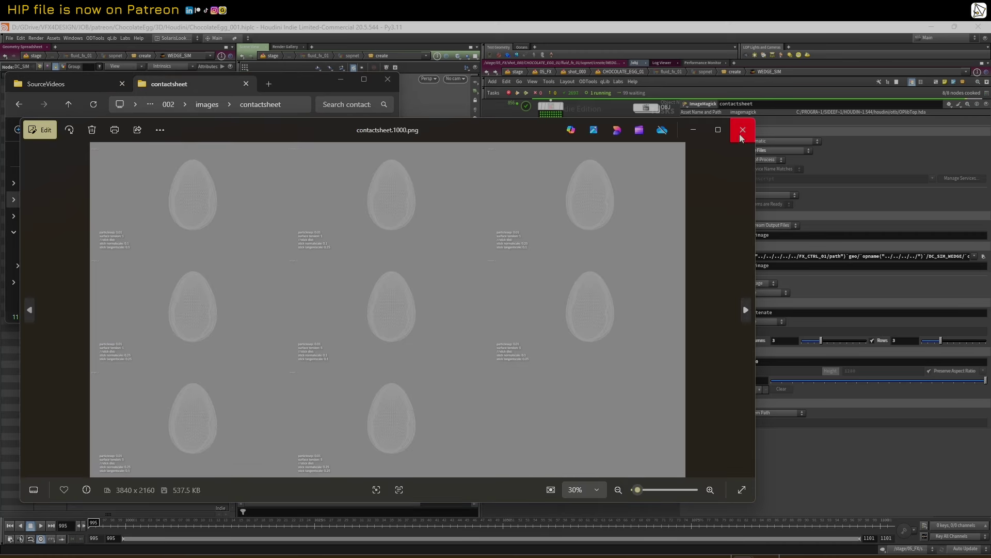
click(743, 130)
- Review the contactsheet node's cache mode options without changing them, and select the movie node to examine its encoding settings
click(763, 151)
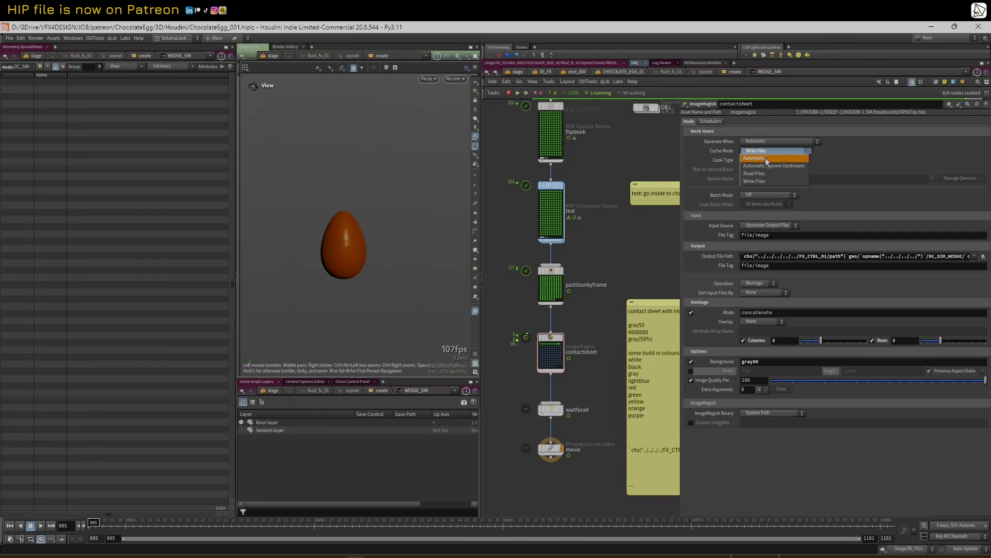
click(653, 153)
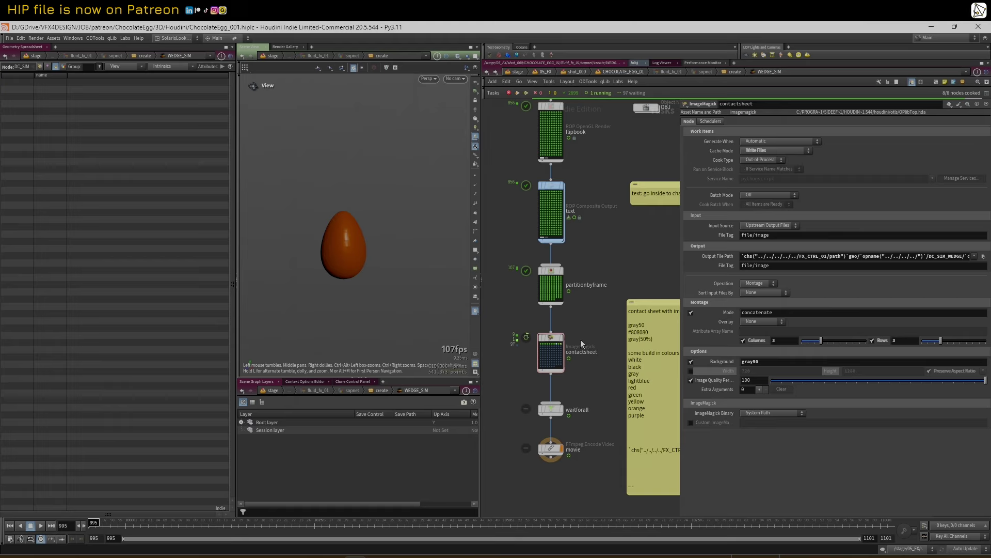
click(551, 451)
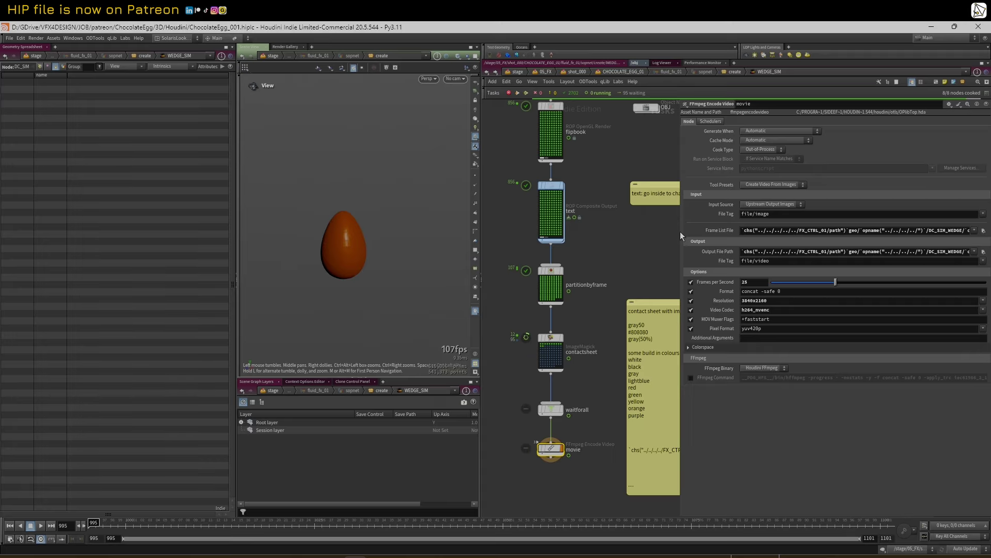
- Examine the movie node's Frame List File path, comparing its expression with the evaluated path, along with the output and encoding settings
drag(681, 232, 366, 229)
drag(482, 213, 395, 217)
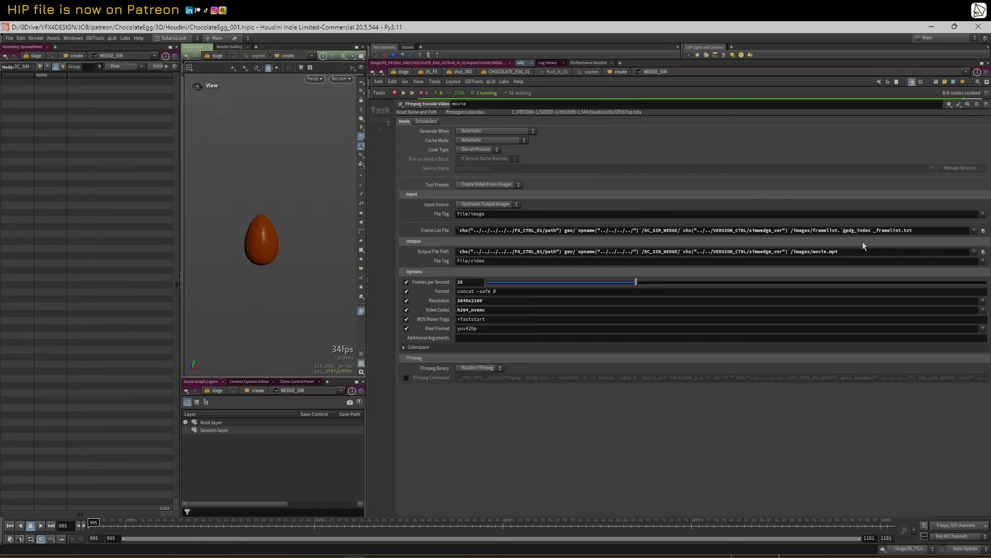
drag(913, 231, 810, 235)
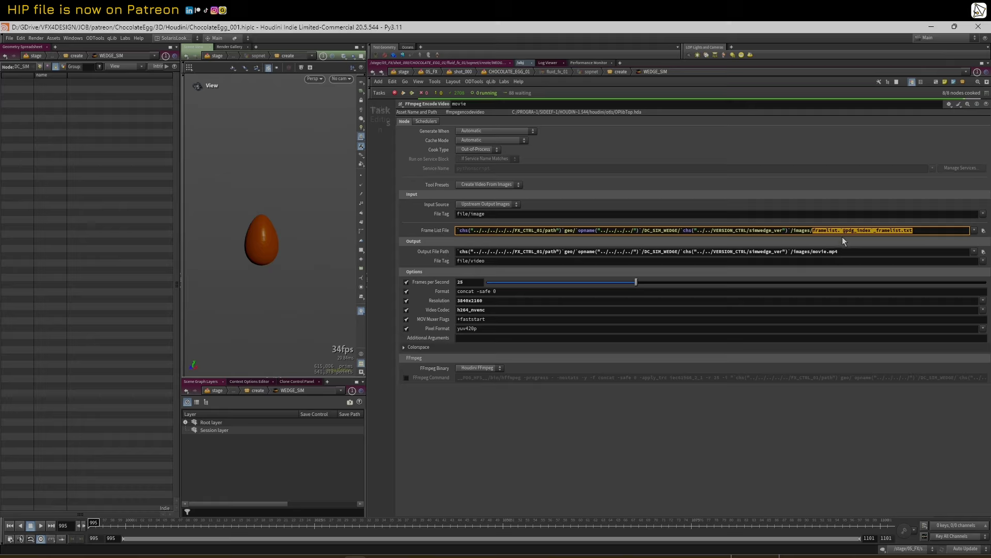
click(870, 230)
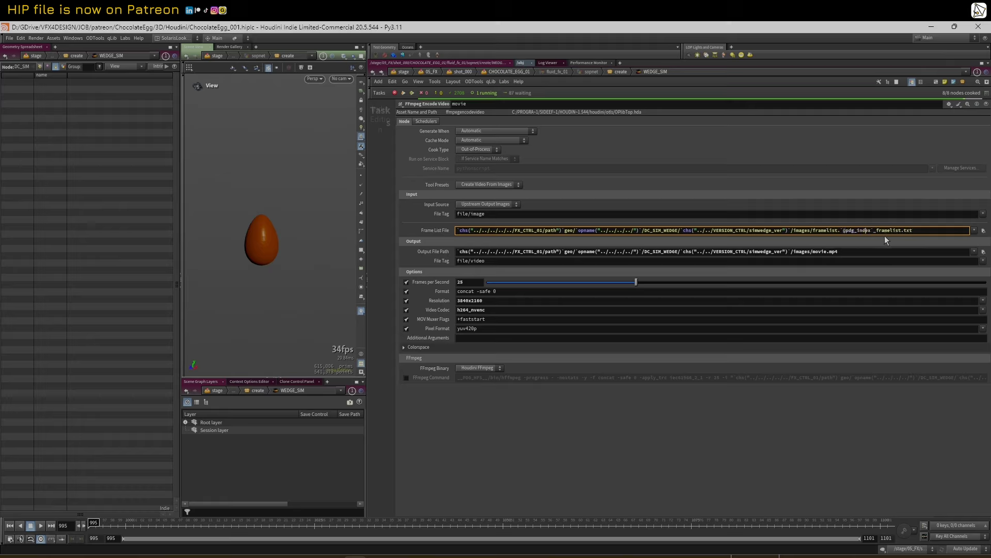
click(433, 231)
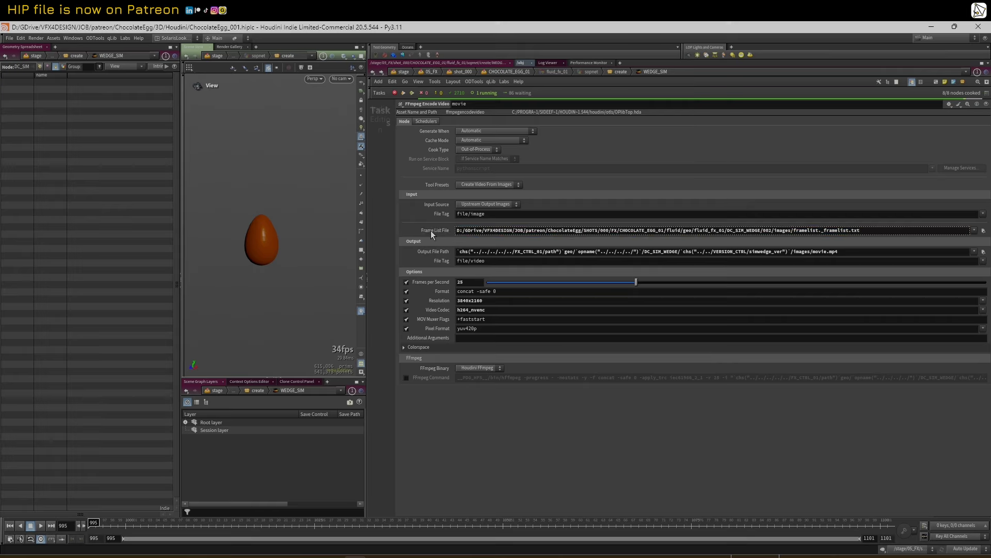
click(431, 230)
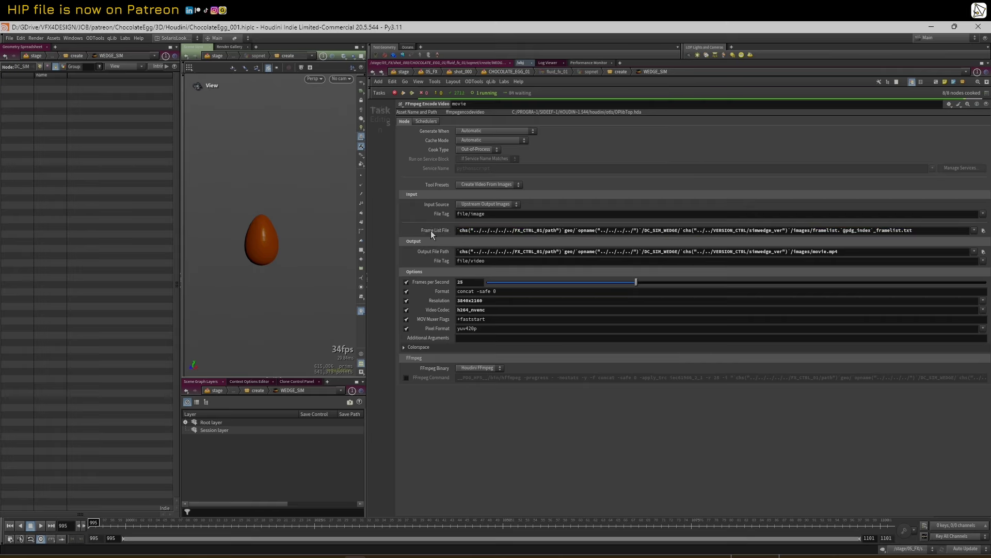
click(431, 231)
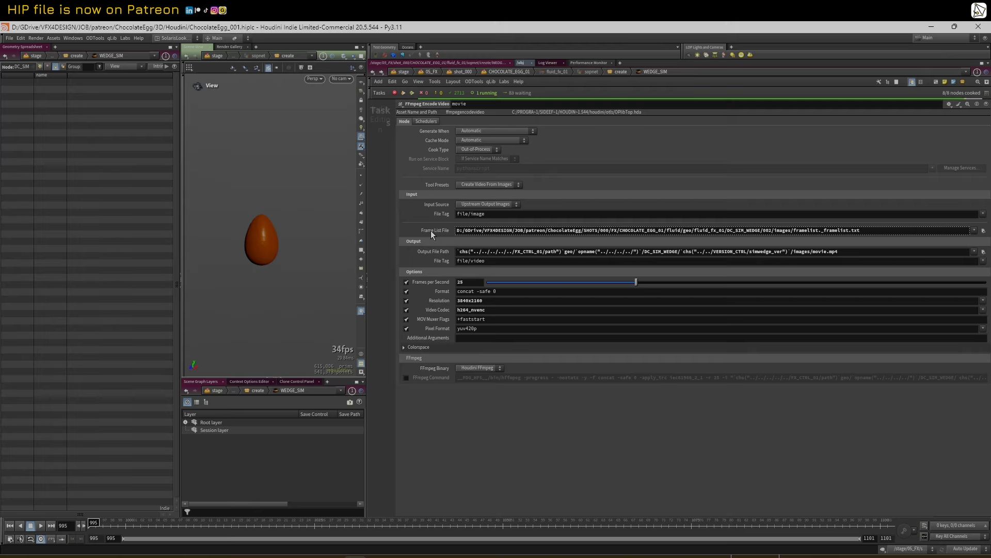
click(431, 231)
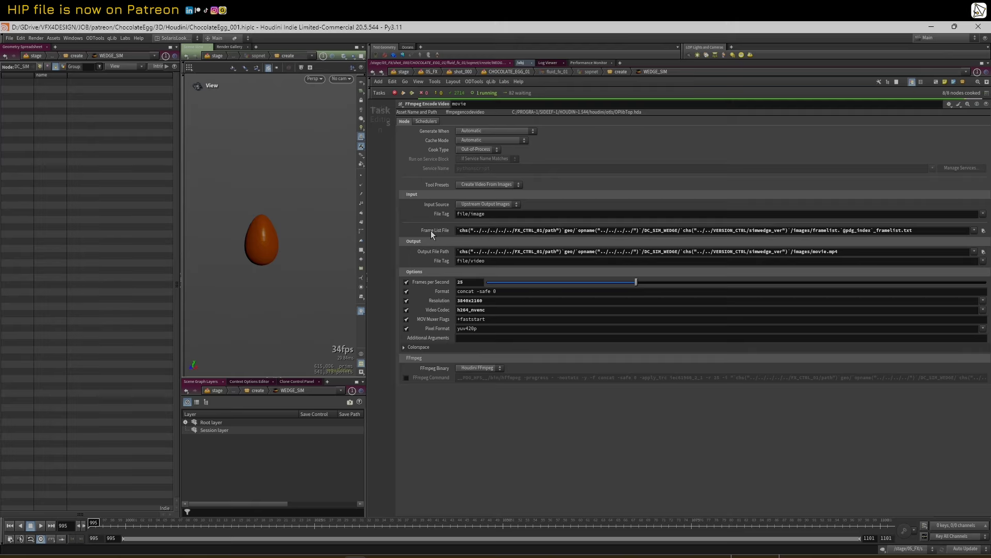
drag(397, 228, 427, 224)
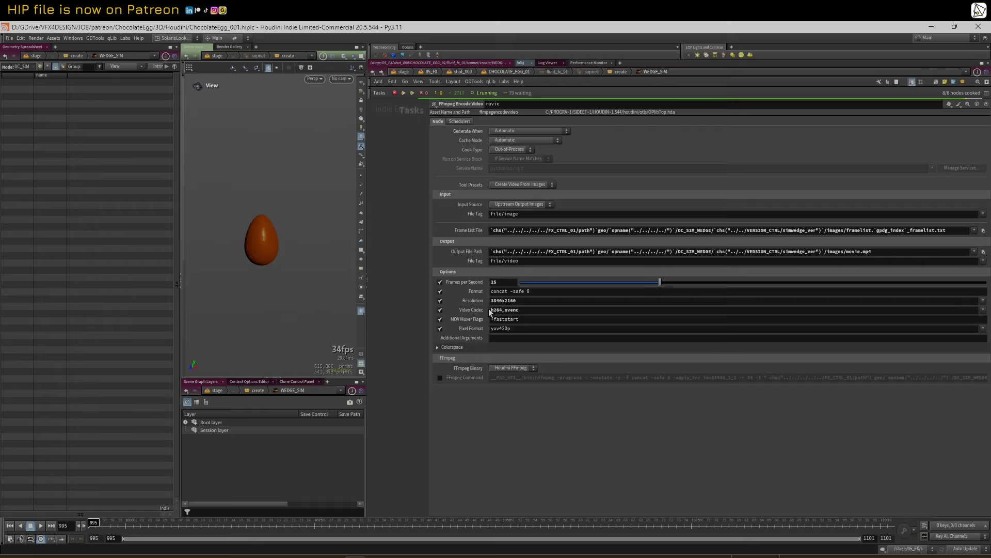
drag(428, 247, 585, 245)
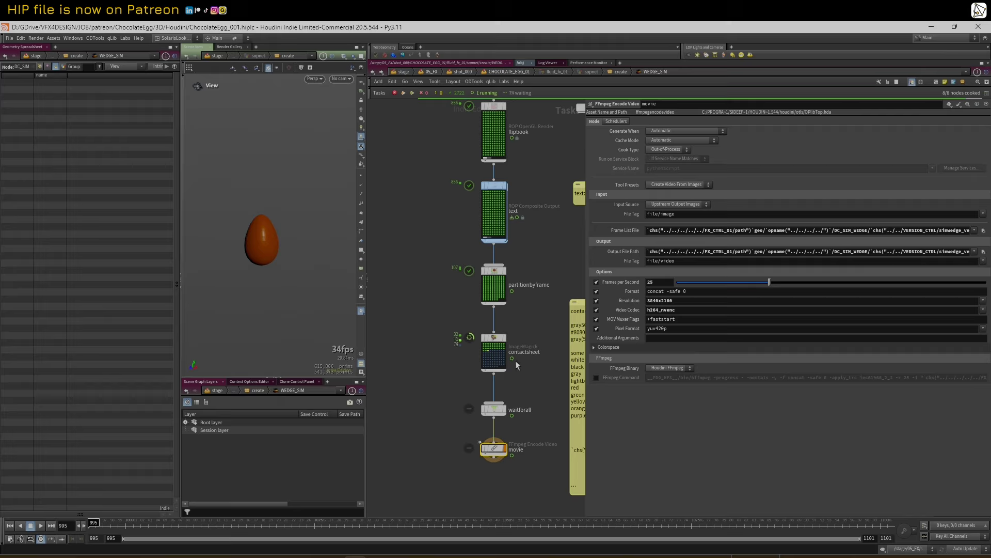
- Try adding a Send Email node below the movie node, and undo its creation
mouse_move(495, 453)
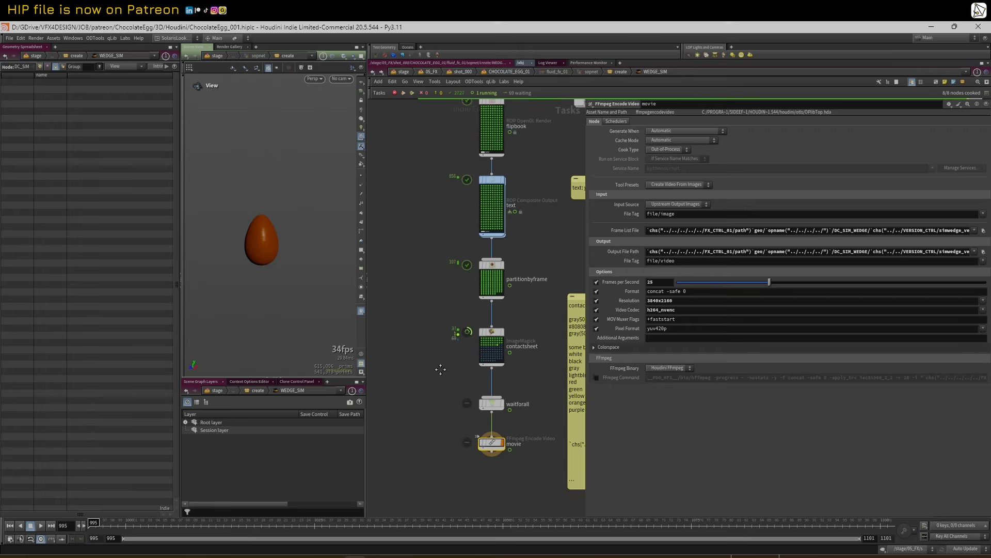
key(Tab)
text(e)
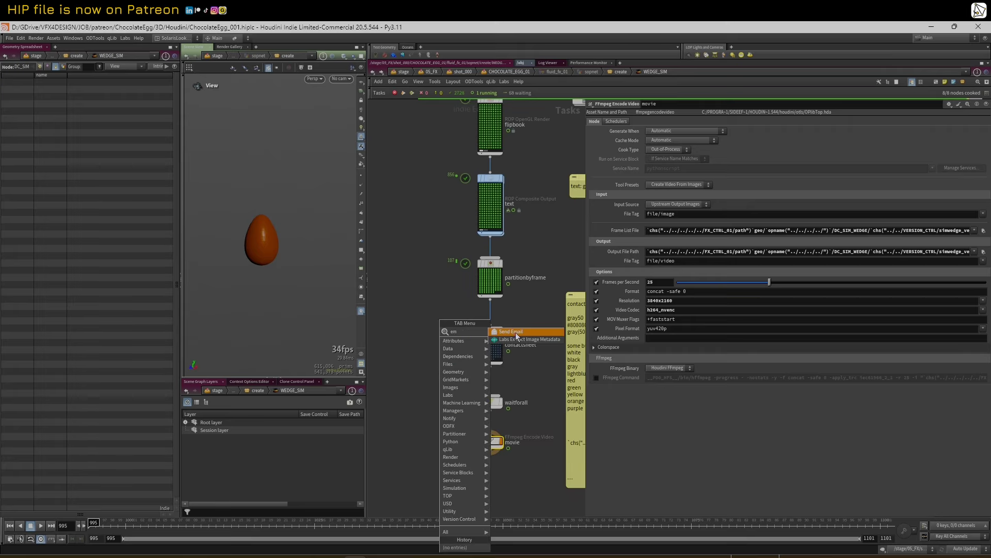
click(511, 331)
click(442, 473)
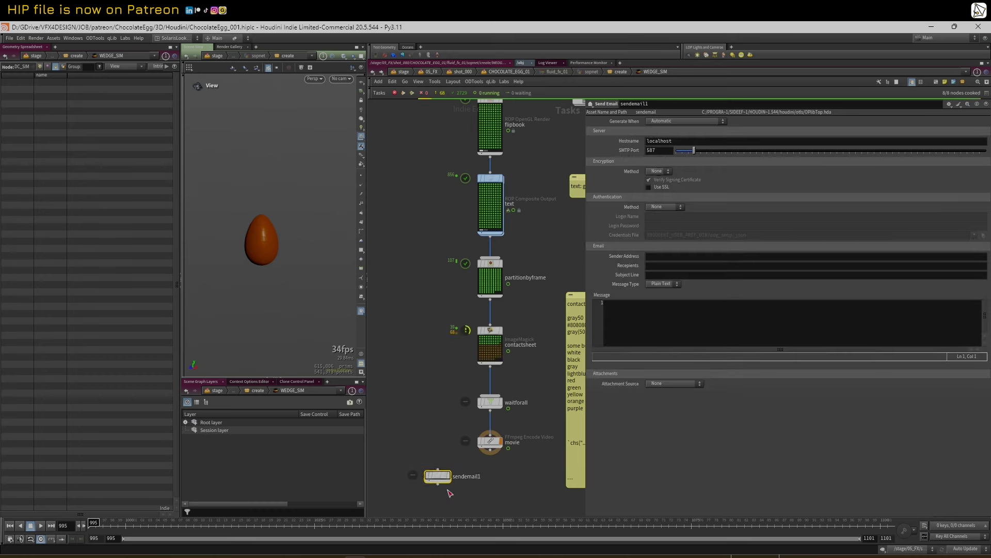
key(ctrl+z)
- Dirty the contactsheet node and delete its contactsheet output folder from the images directory
click(485, 353)
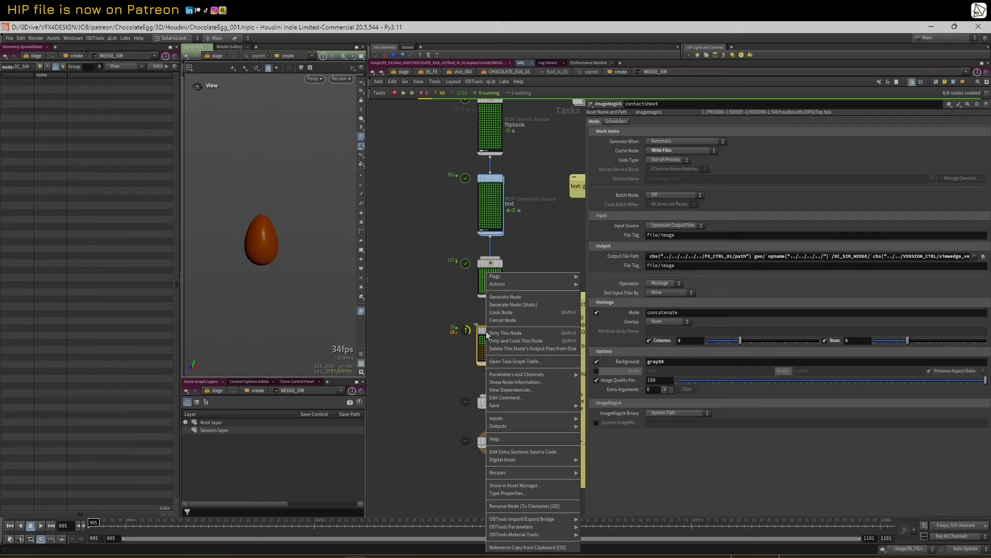
right_click(486, 330)
click(523, 333)
key(alt+Tab)
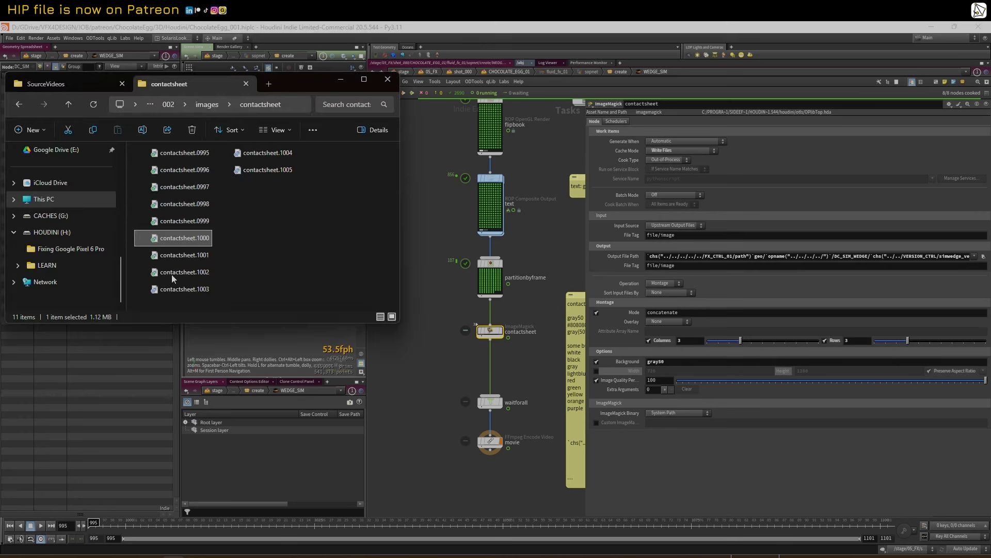
click(68, 103)
key(Delete)
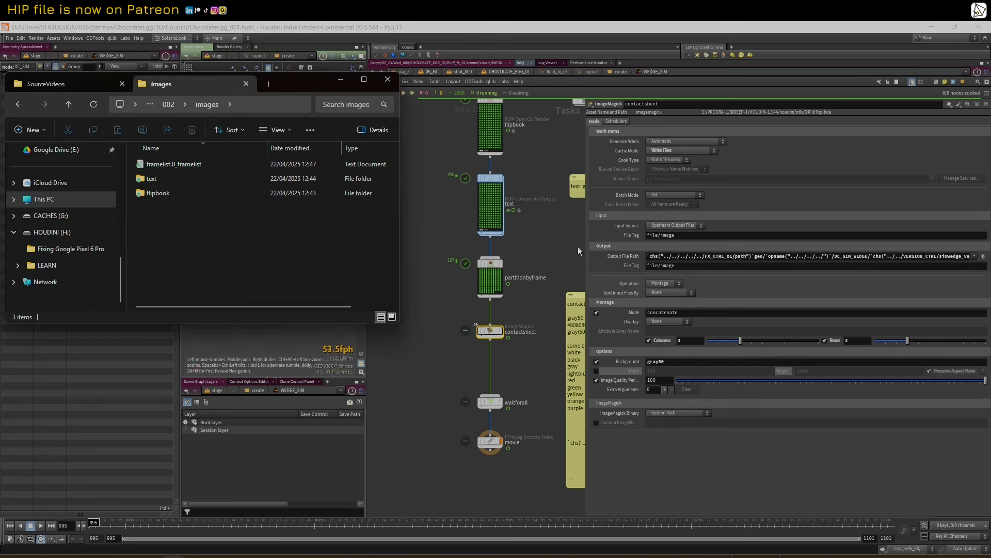
- Set the contactsheet node's cache mode to Automatic and save the scene file
click(673, 151)
click(672, 141)
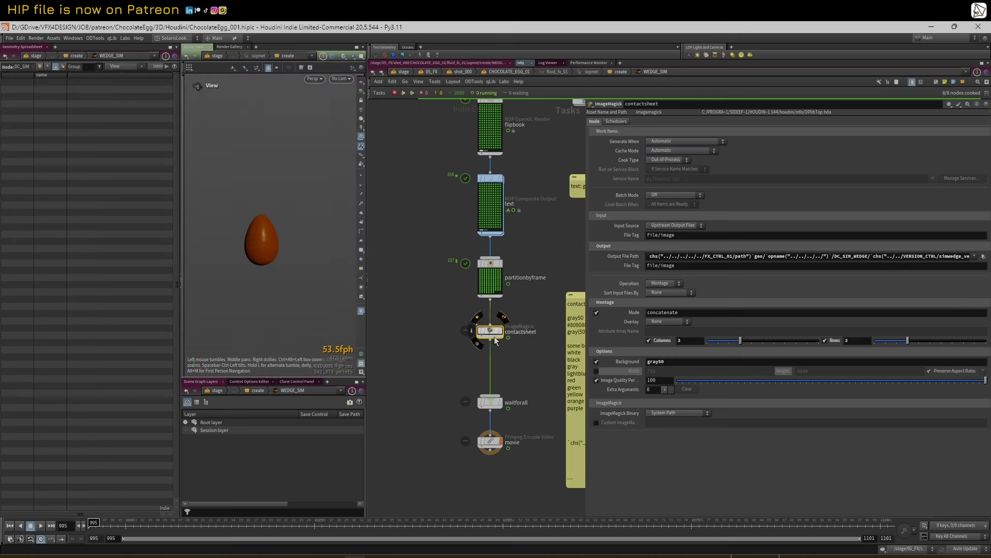
click(493, 443)
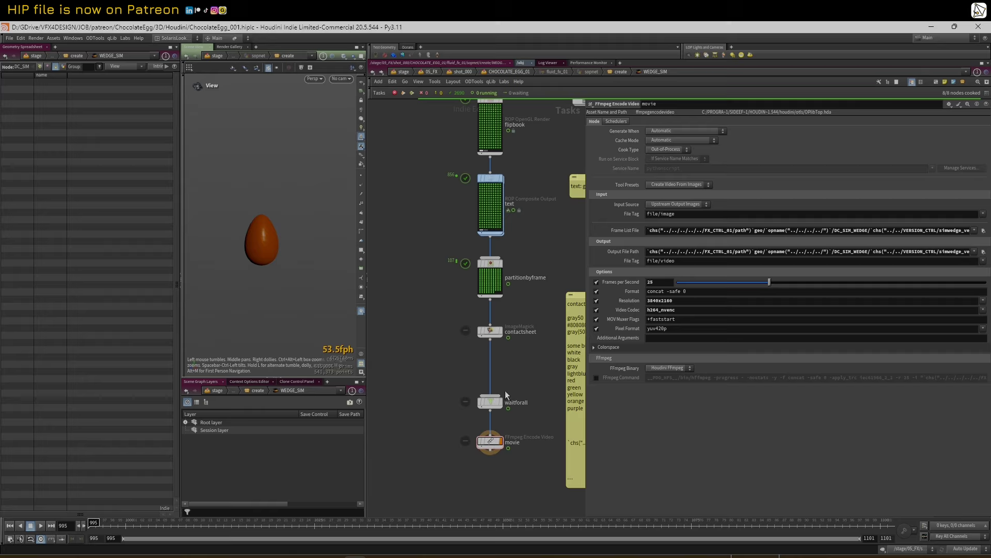
key(ctrl+s)
- Dirty and cook the movie node so the contact sheets regenerate and the video is encoded
right_click(514, 369)
click(412, 392)
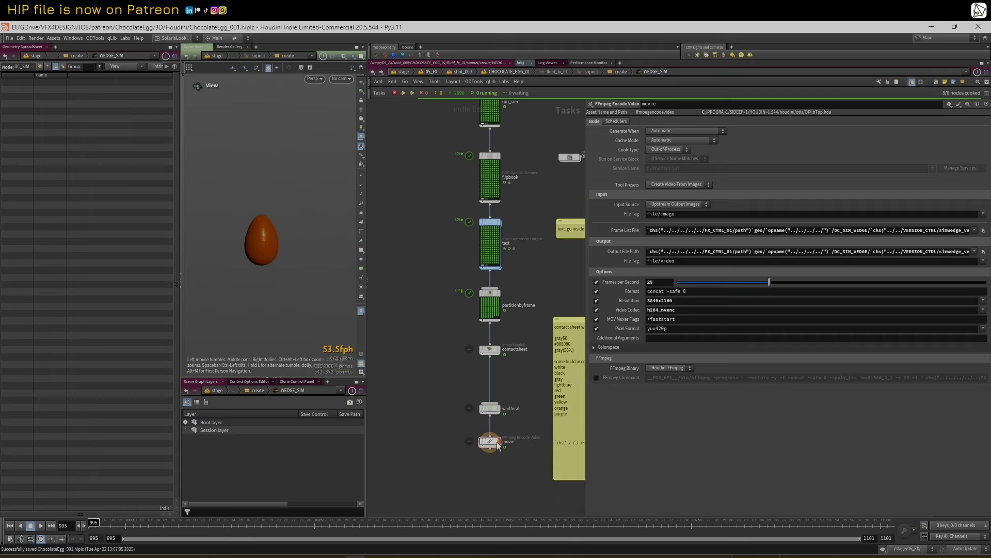
right_click(491, 439)
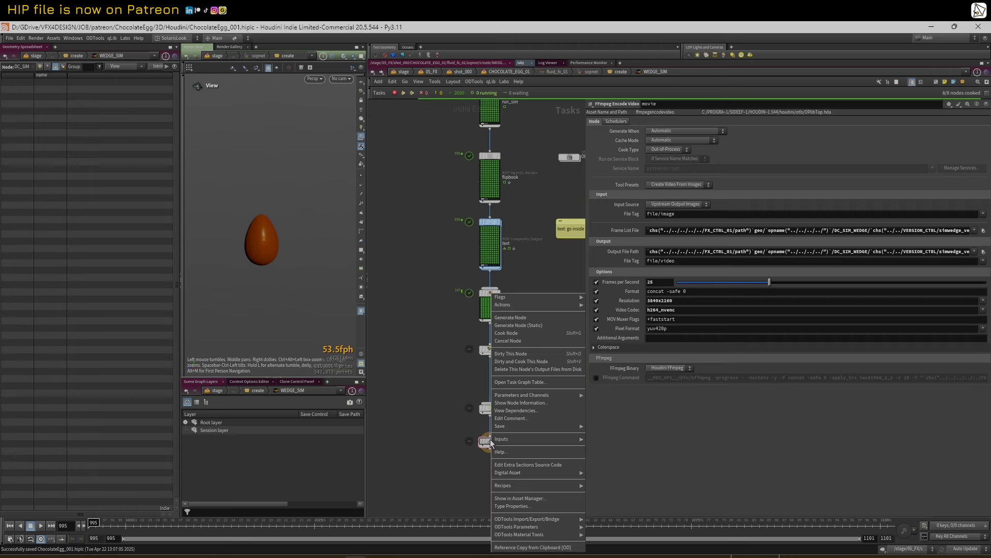
click(502, 361)
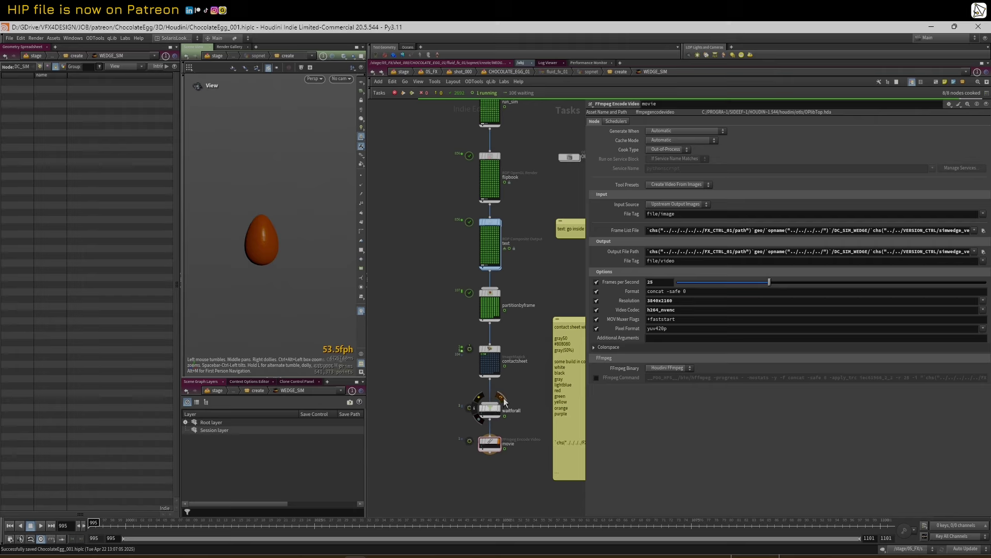
- Open contactsheet.0995 and contactsheet.1000 from the new contactsheet folder to check the layout and background of the regenerated frames
middle_drag(522, 341, 493, 345)
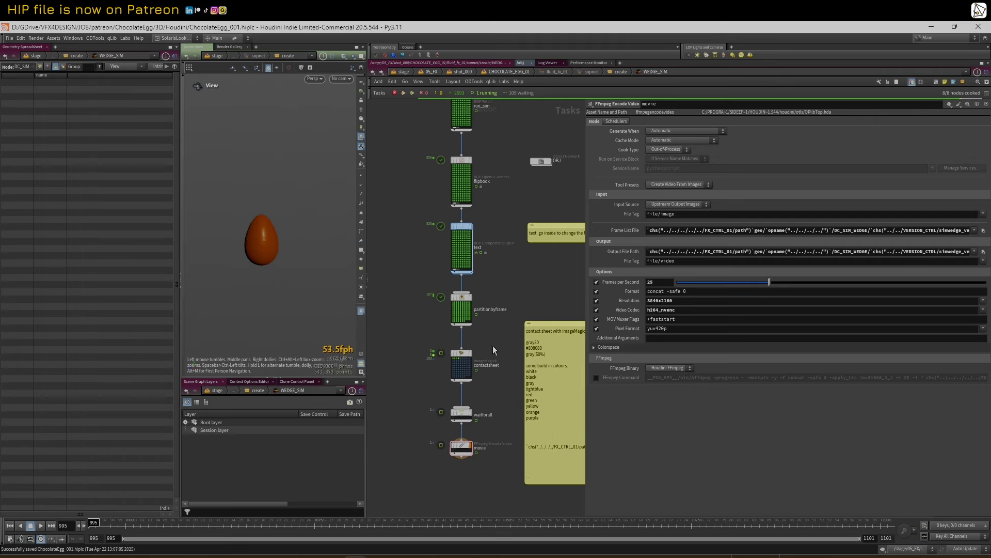
click(462, 355)
click(173, 556)
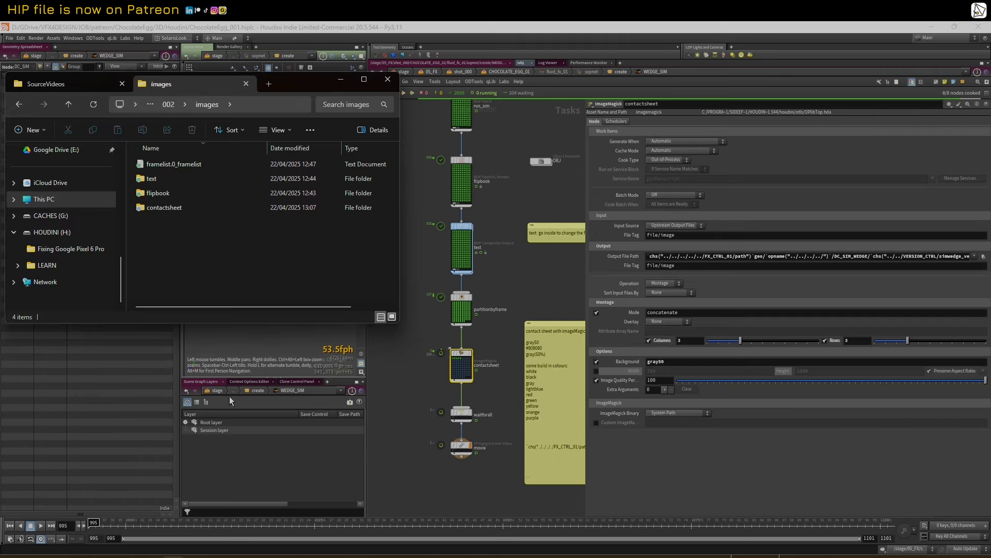
double_click(155, 207)
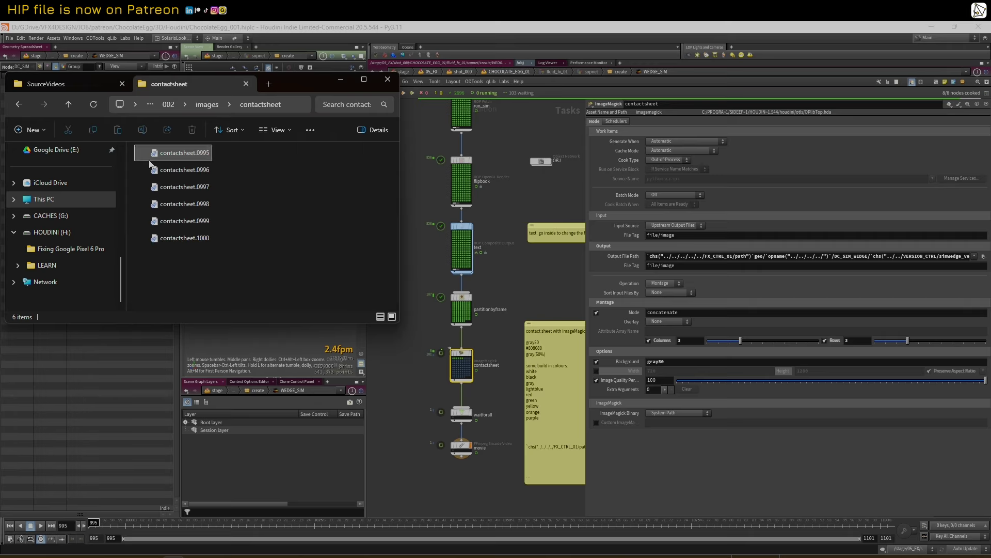
double_click(151, 159)
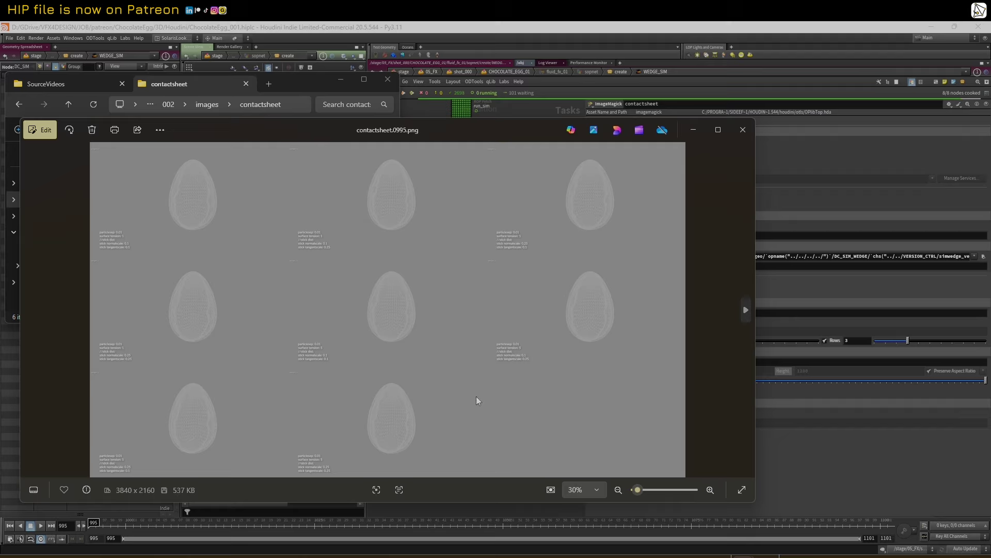
drag(325, 128, 333, 103)
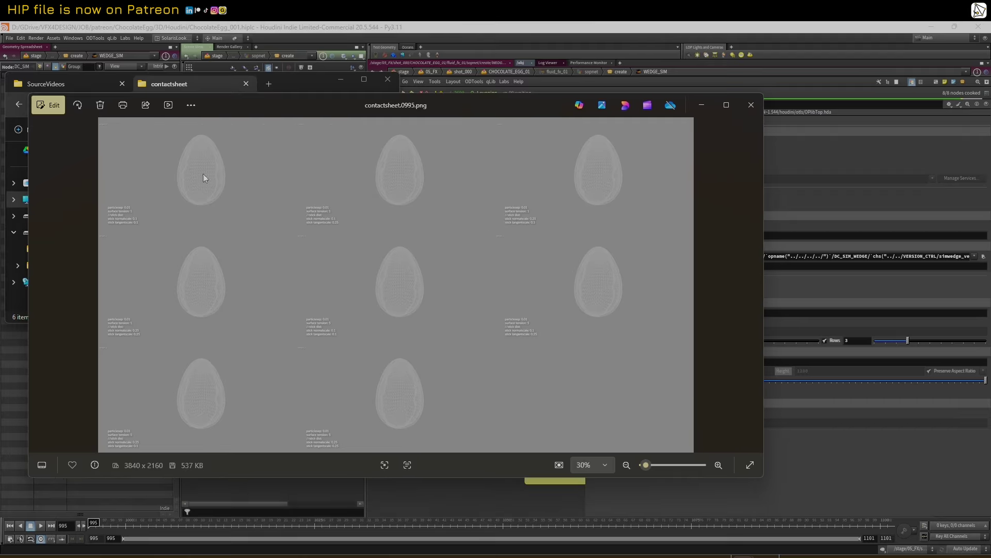
click(750, 105)
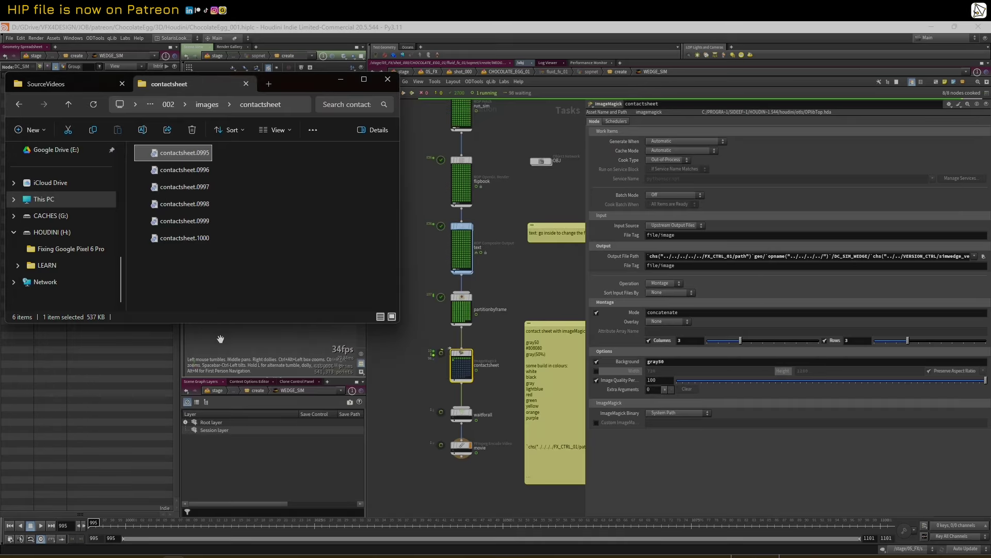
double_click(168, 240)
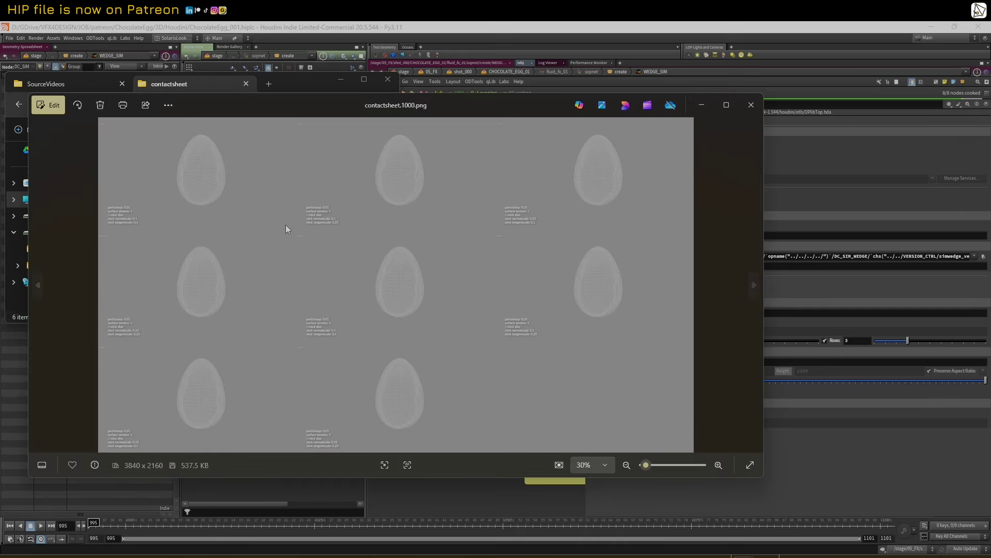
click(751, 105)
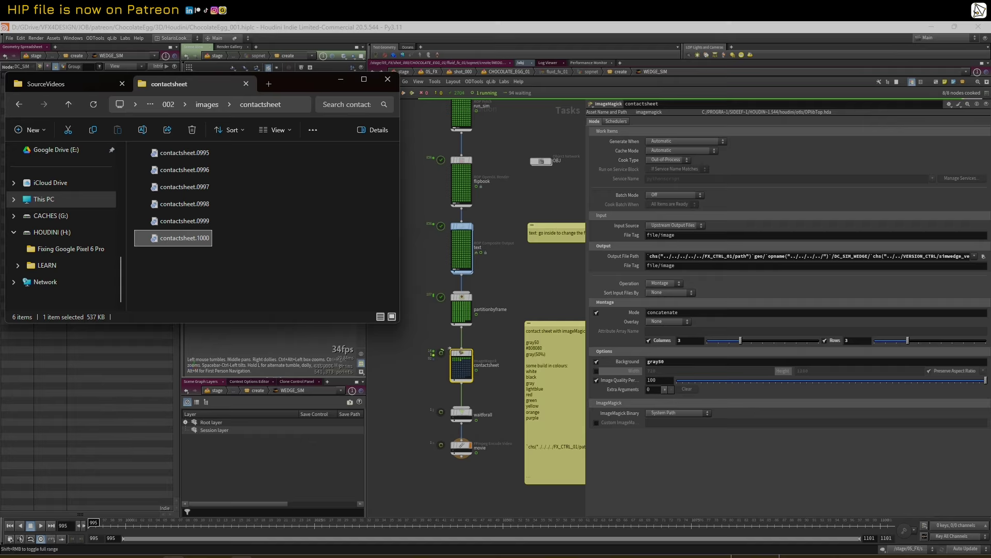
- Check the images folder for the encoded movie, and open contactsheet.1101 to examine the last frame of the finished sequence
mouse_move(242, 556)
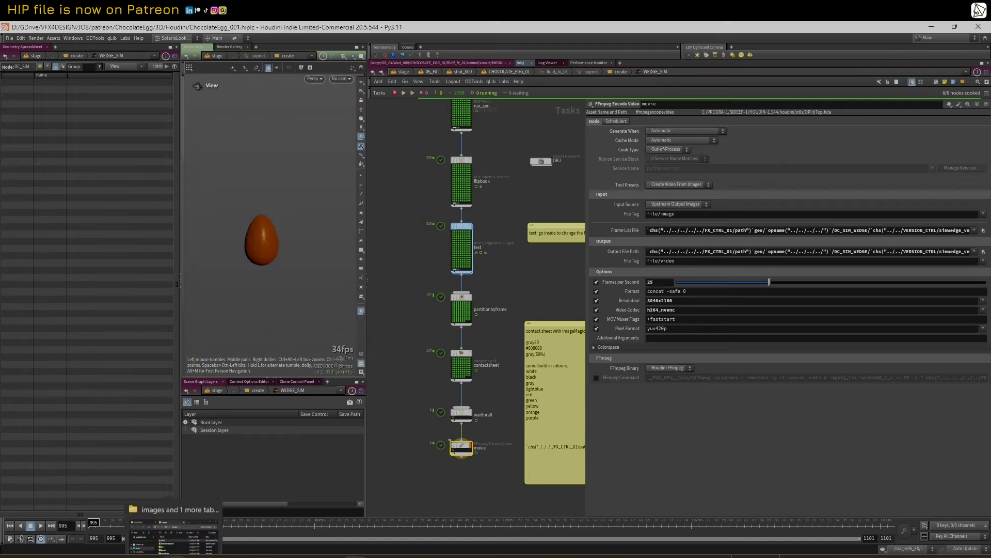
click(174, 557)
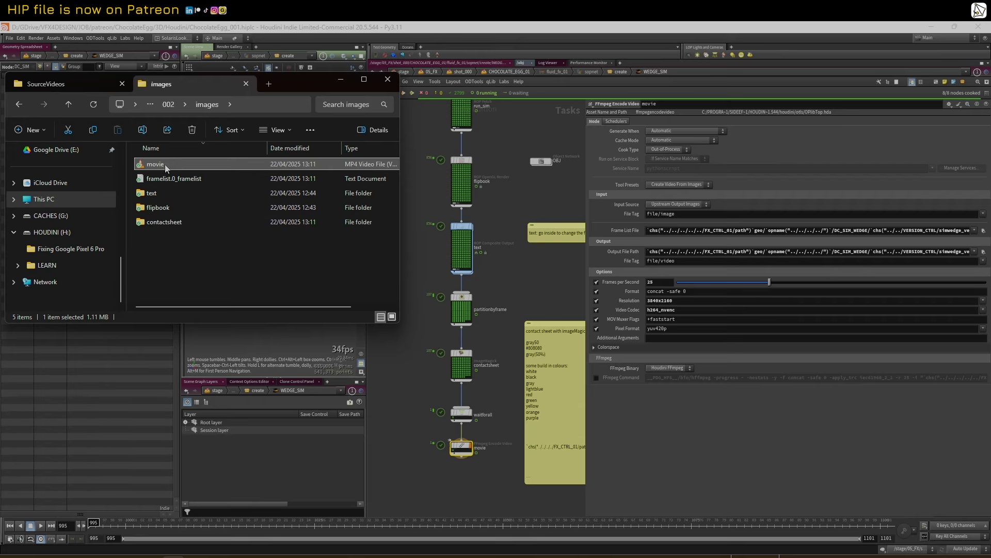
double_click(154, 222)
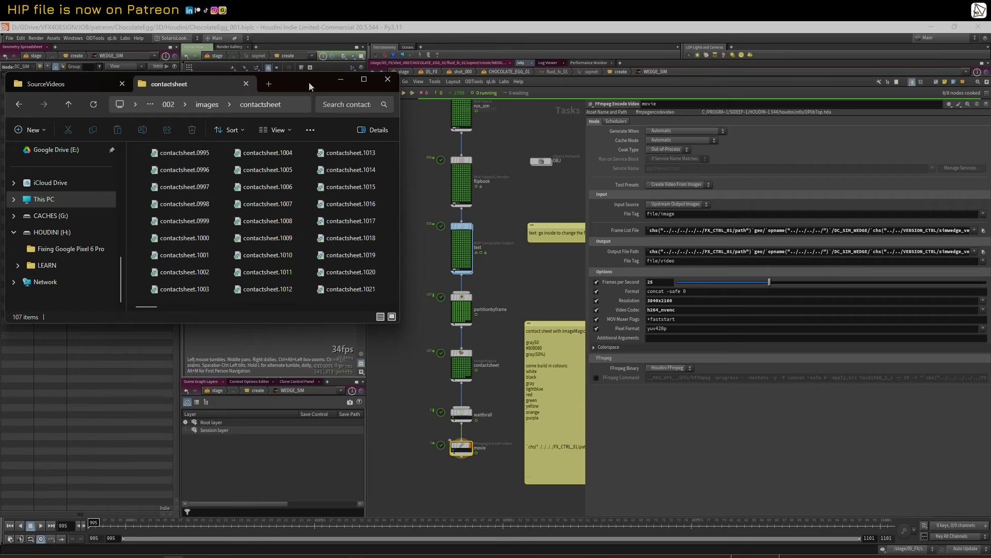
drag(309, 82, 306, 55)
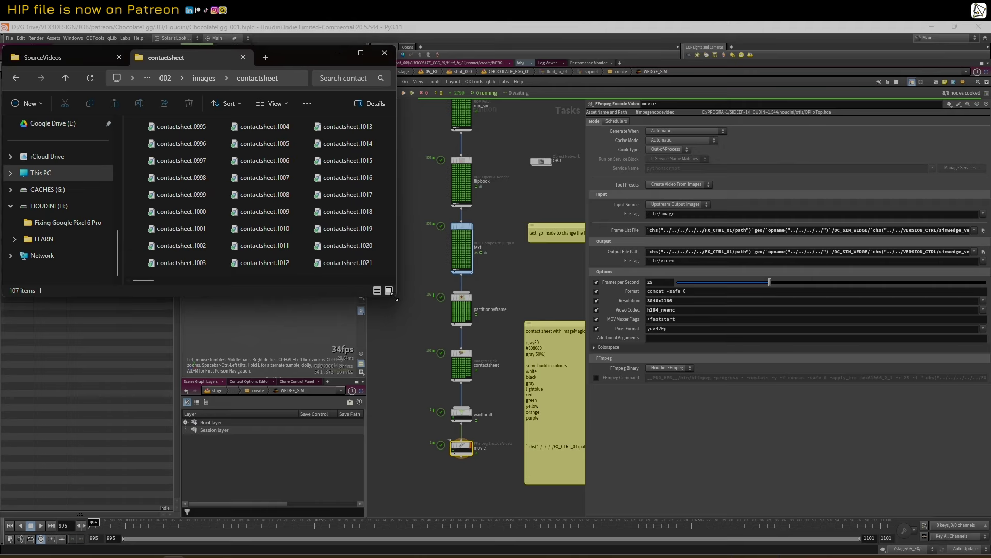
drag(395, 298, 600, 483)
scroll(236, 240, down, 10)
click(186, 230)
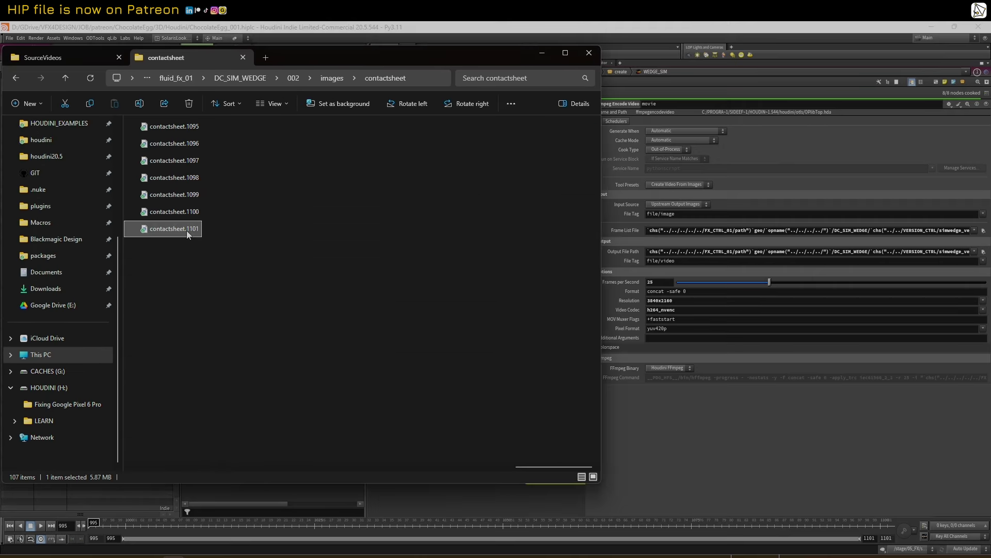
double_click(186, 230)
click(724, 111)
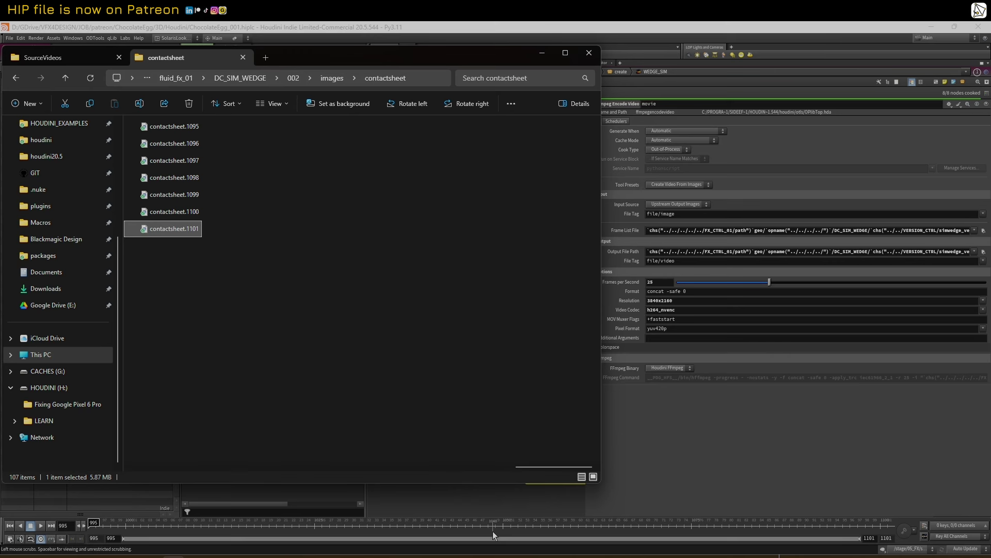
click(487, 508)
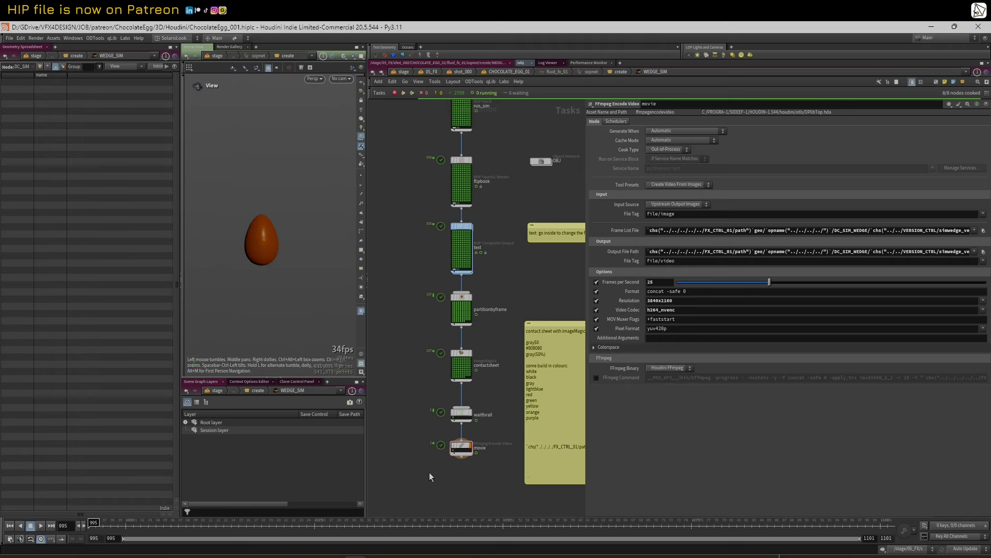
- Switch to File Explorer, reopen contactsheet.1101 from the contactsheet folder, and examine the eggs and wedge parameter labels up close
click(174, 556)
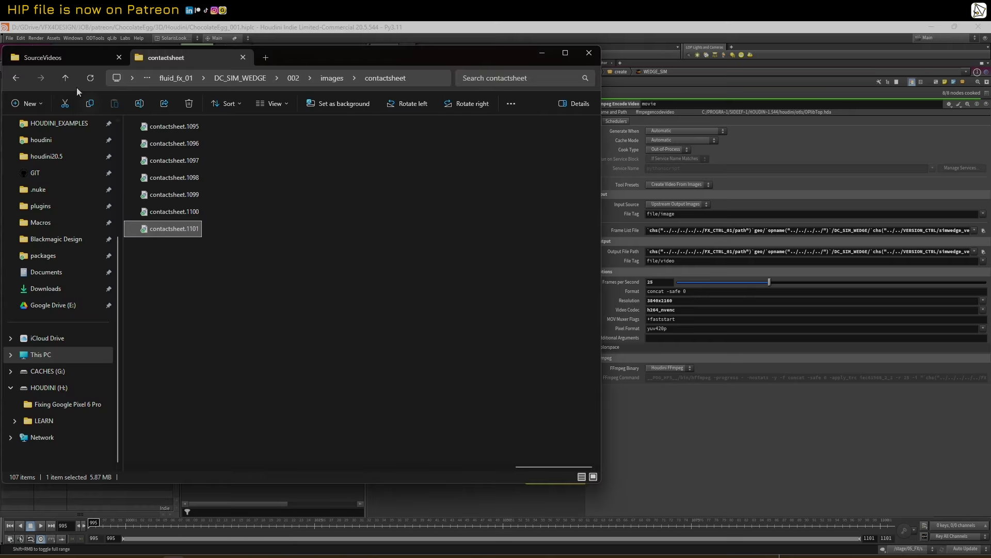
click(72, 82)
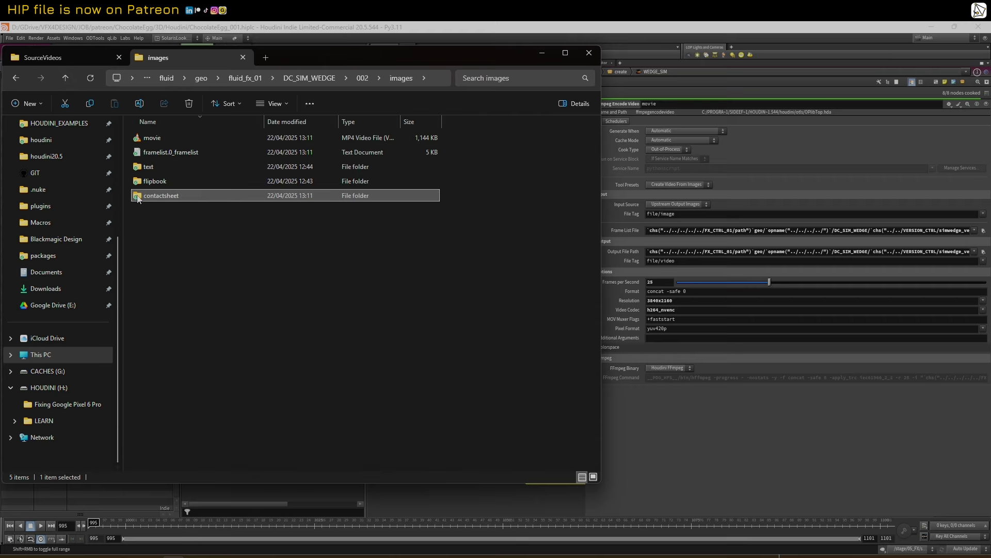
double_click(155, 195)
scroll(325, 258, down, 5)
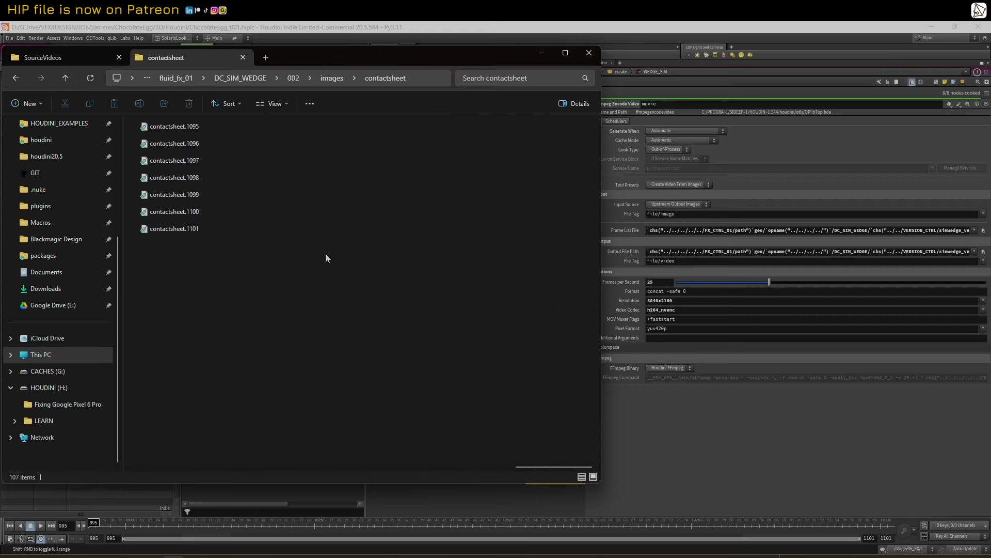
double_click(200, 230)
scroll(191, 231, up, 3)
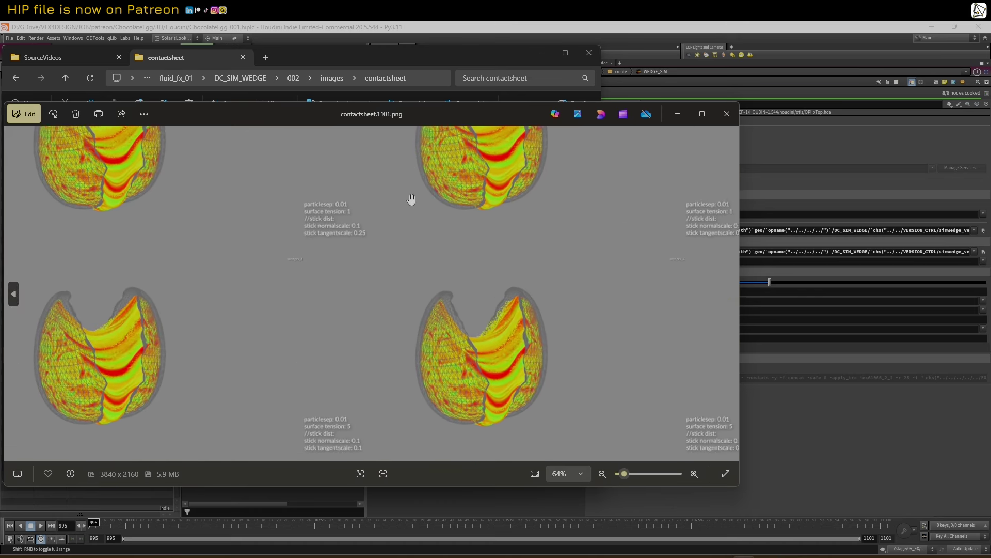
drag(412, 220, 323, 346)
drag(448, 279, 300, 281)
drag(449, 301, 300, 291)
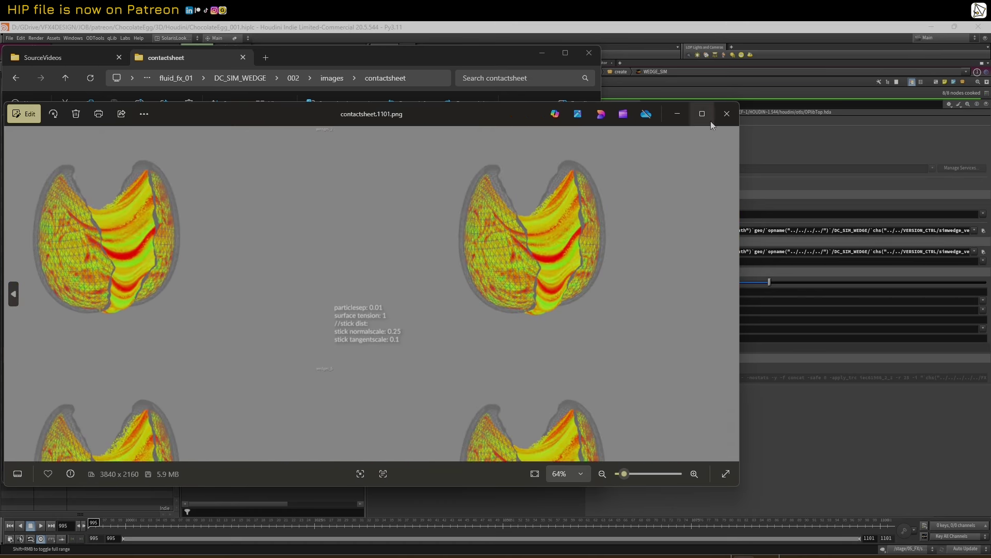
click(727, 114)
- Return to the images folder and play the encoded movie file to review the wedge contact sheets in motion
click(65, 77)
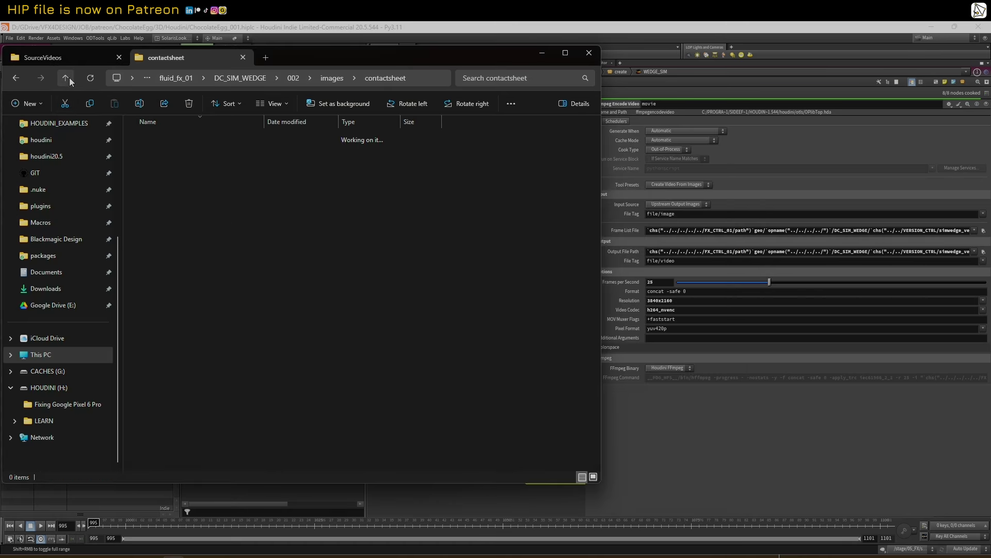
double_click(147, 138)
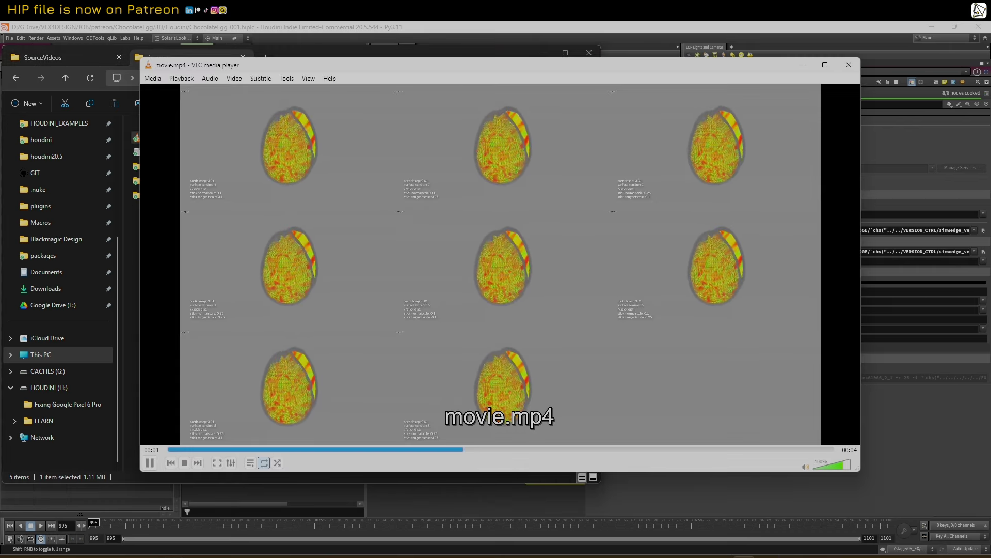
- View movie.mp4 in a maximized player with Always Fit Window turned off, restore the window and close the player
click(825, 64)
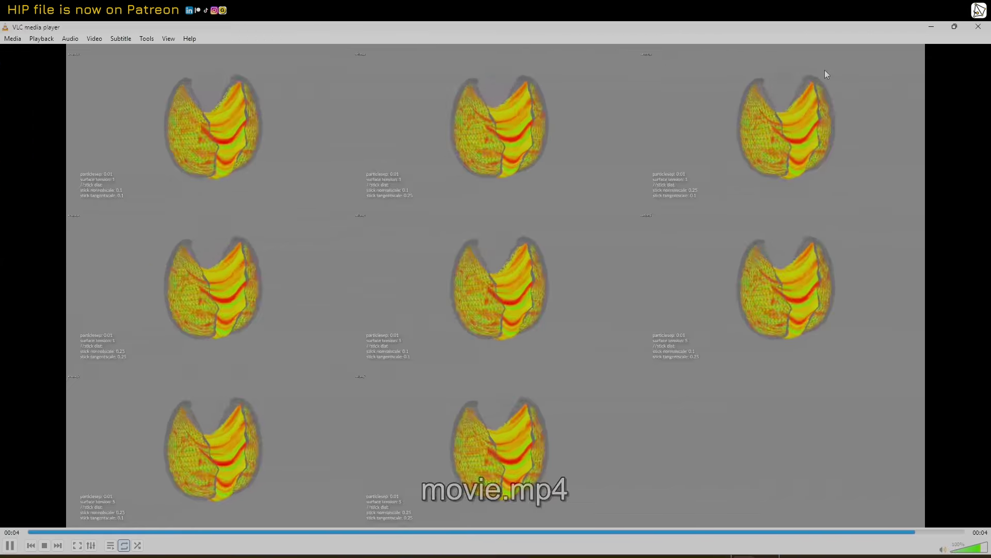
click(92, 39)
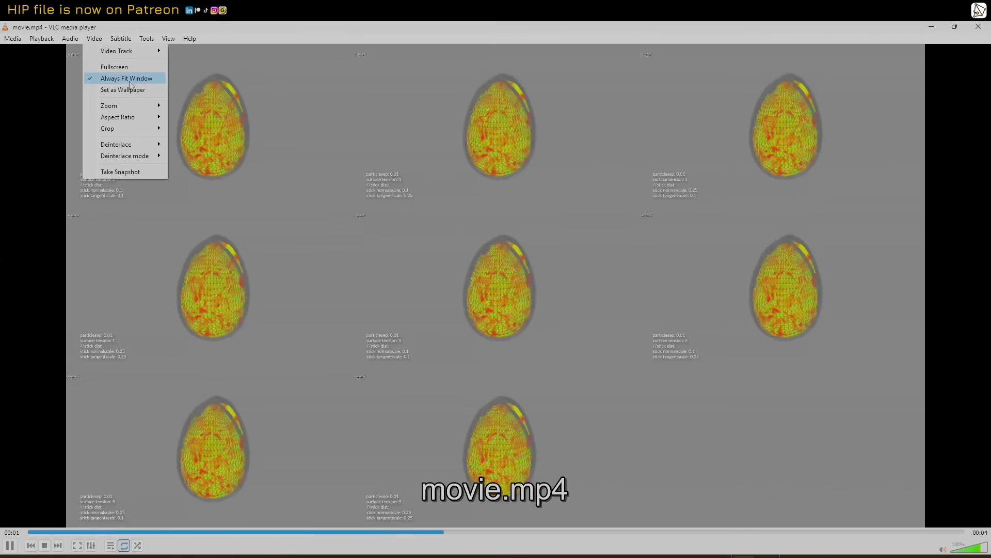
click(127, 79)
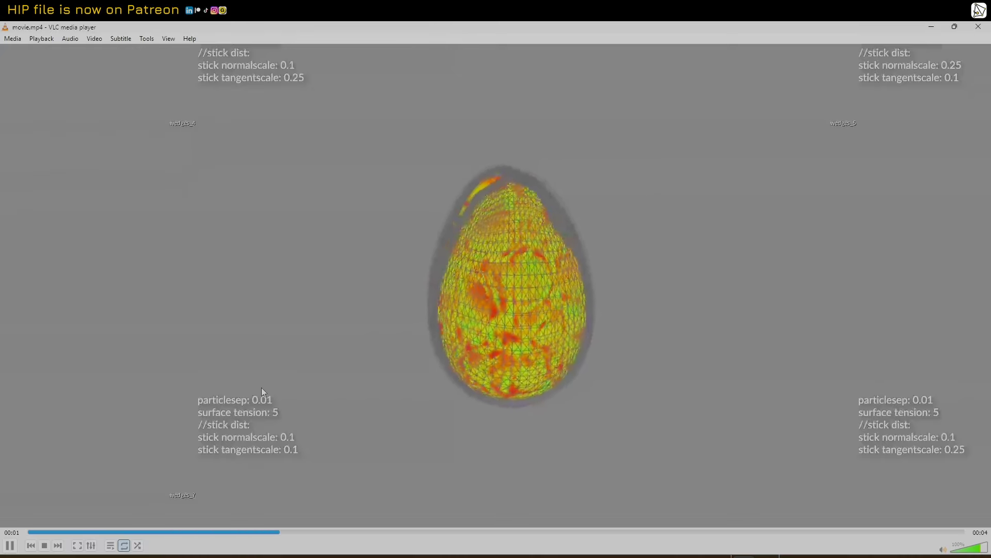
scroll(300, 321, down, 4)
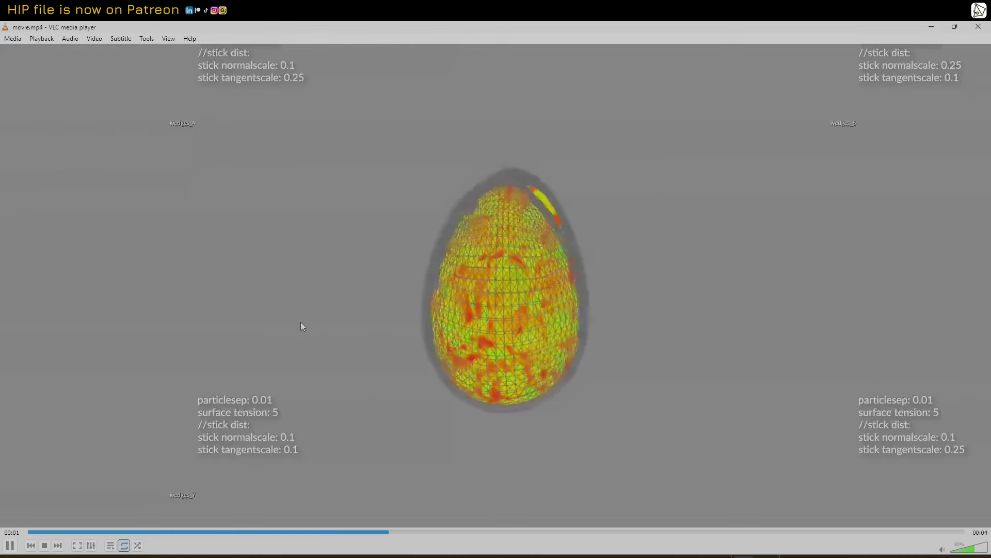
click(955, 27)
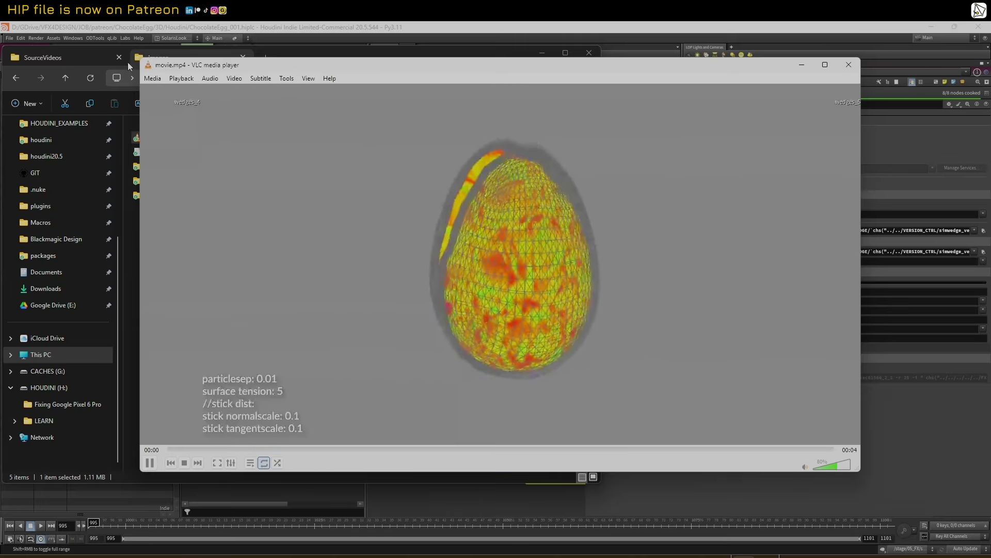
click(849, 64)
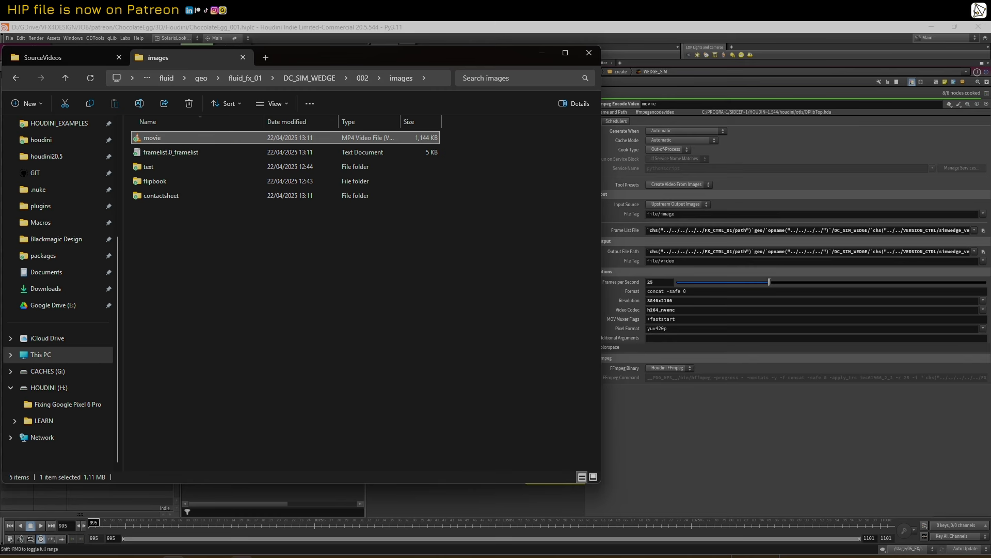
- Switch to Houdini and review the resolution choices and Colorspace settings of the movie FFmpeg Encode Video node
click(679, 480)
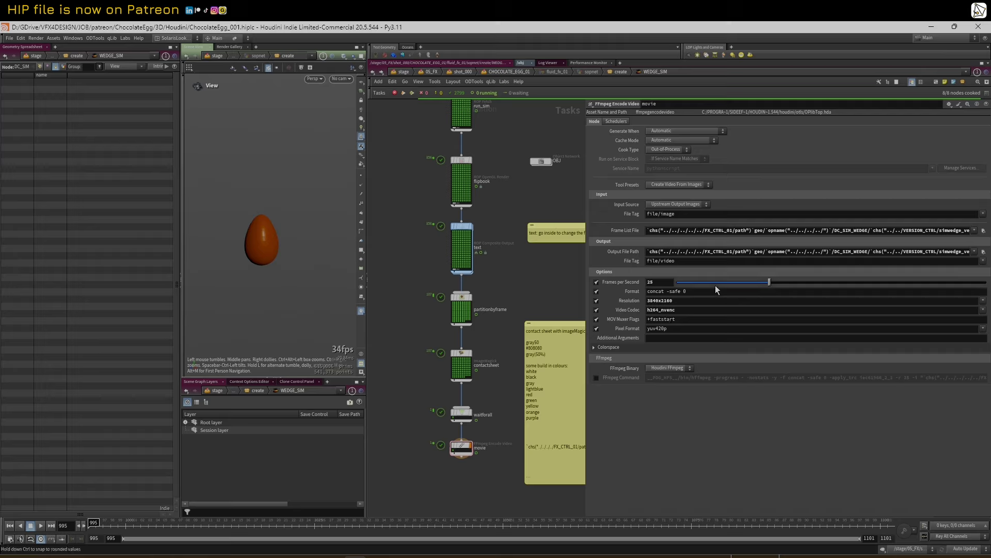
click(982, 301)
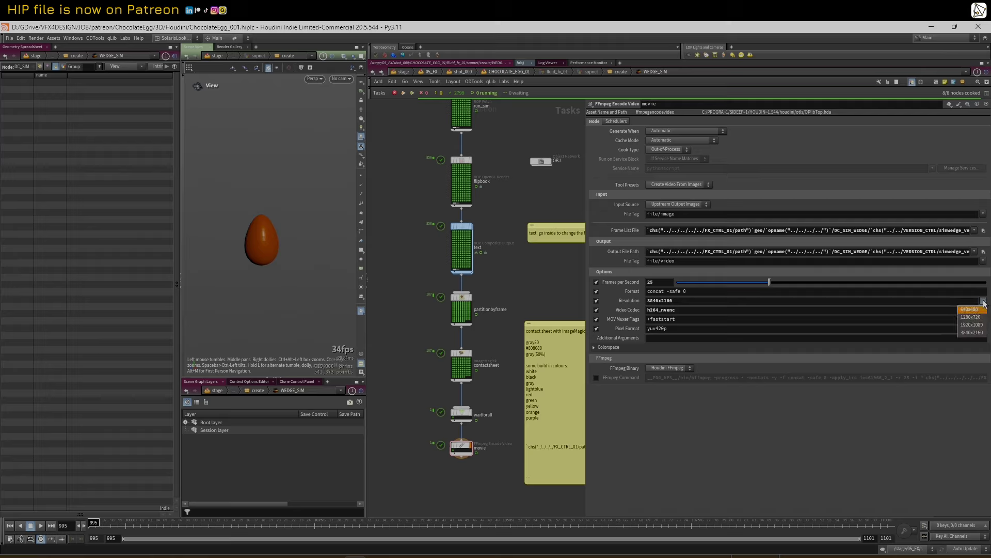
click(883, 454)
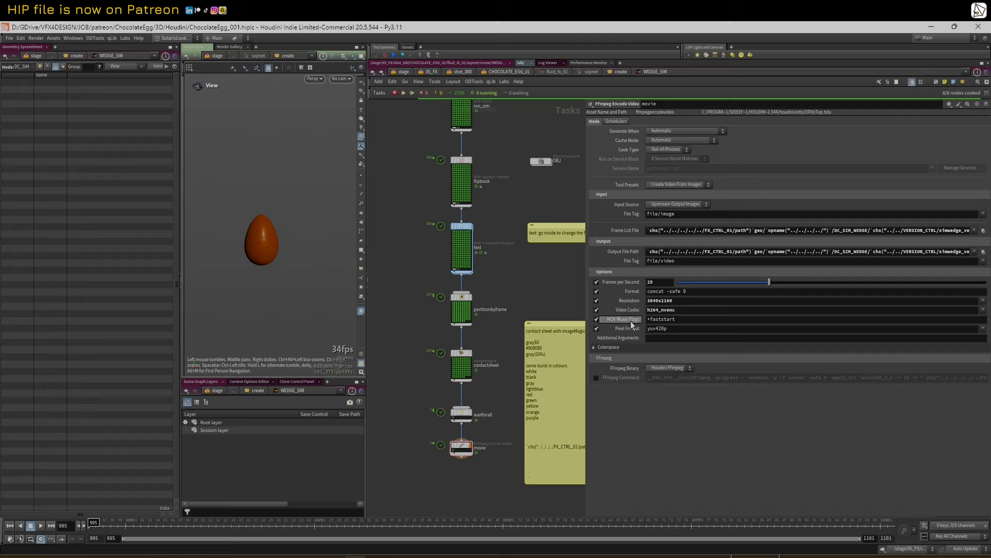
click(607, 347)
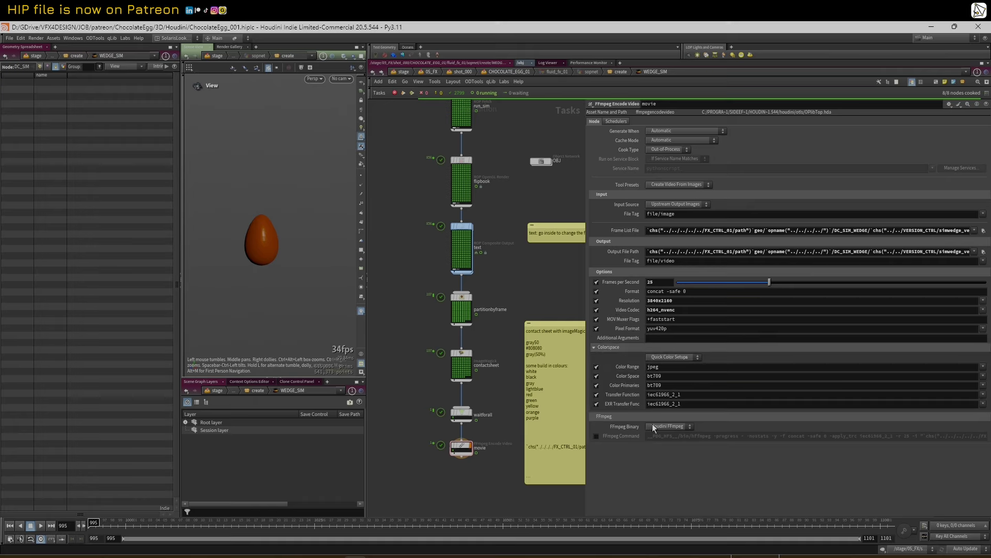
click(594, 348)
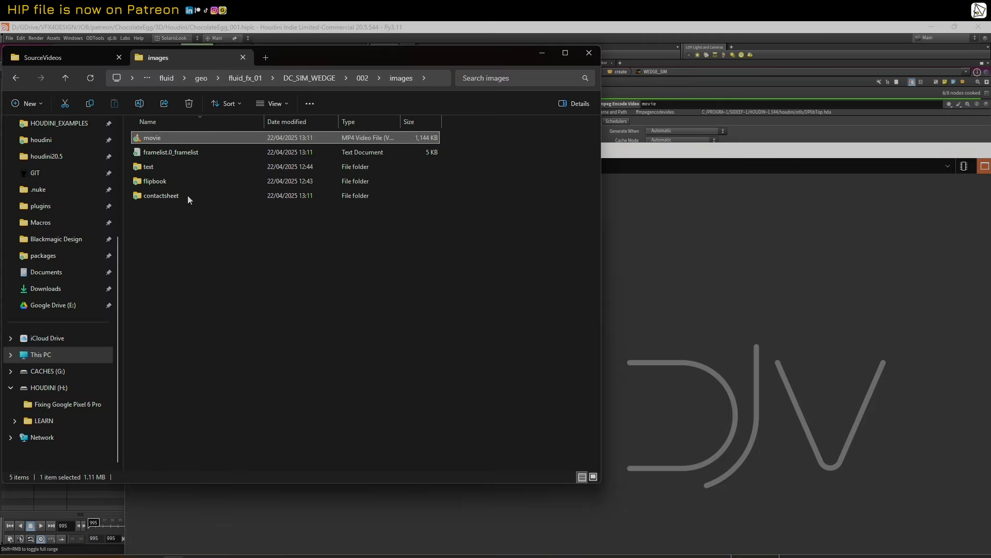
- Open the contactsheet folder, load the sequence starting at contactsheet.0995 into DJV and maximize the viewer
click(155, 196)
double_click(146, 197)
click(163, 128)
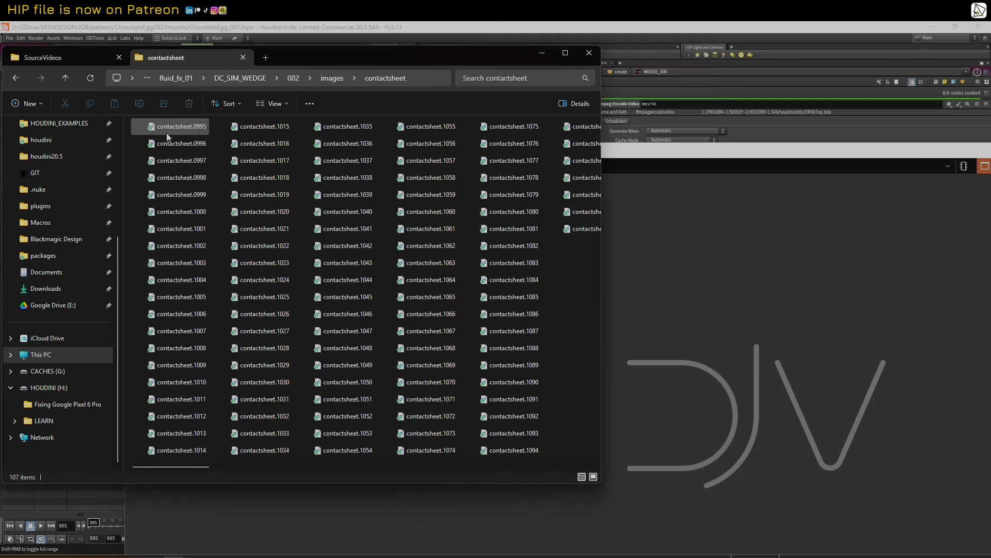
drag(433, 260, 676, 339)
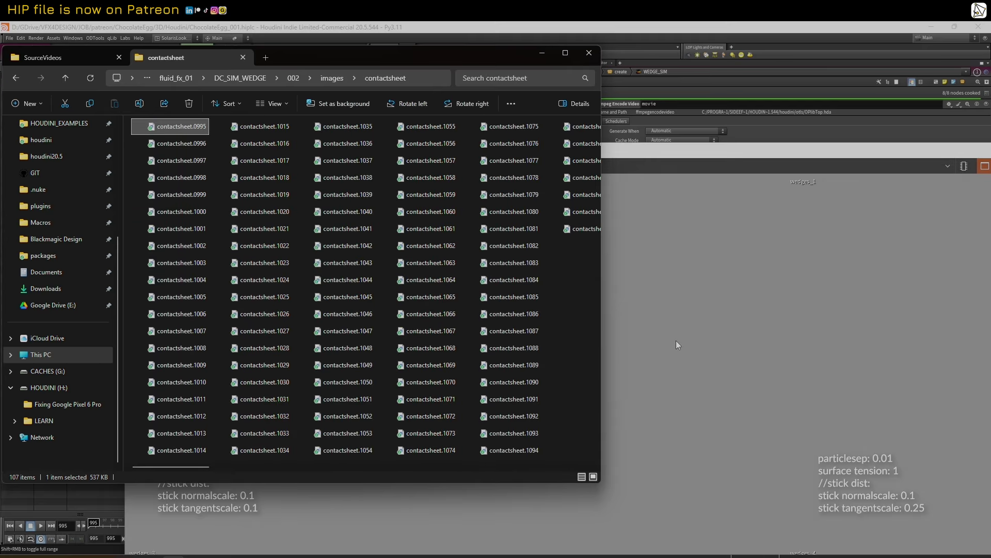
click(917, 153)
- Play the contactsheet.0995-1101.png sequence with the grid of wedge variations centred in the viewer
scroll(728, 241, down, 4)
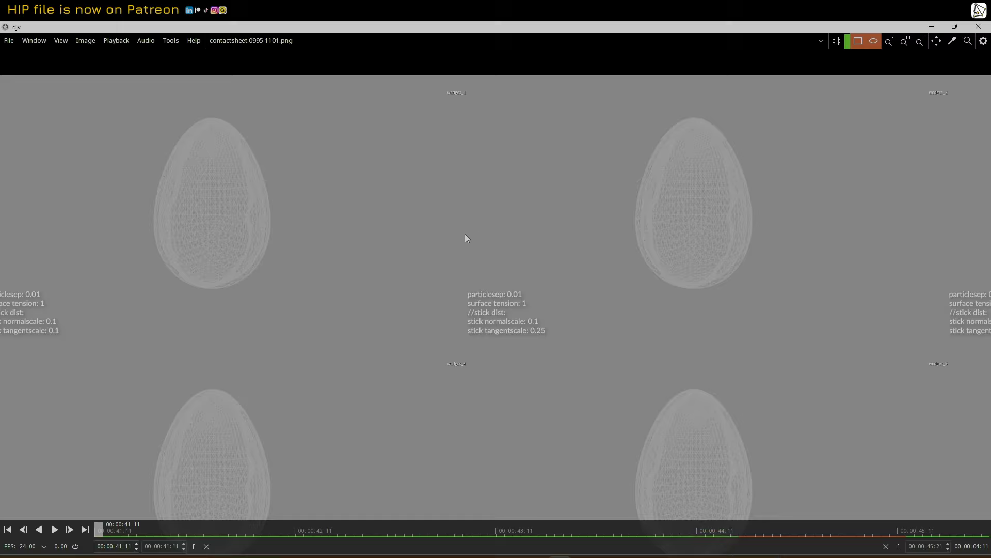
scroll(429, 286, up, 2)
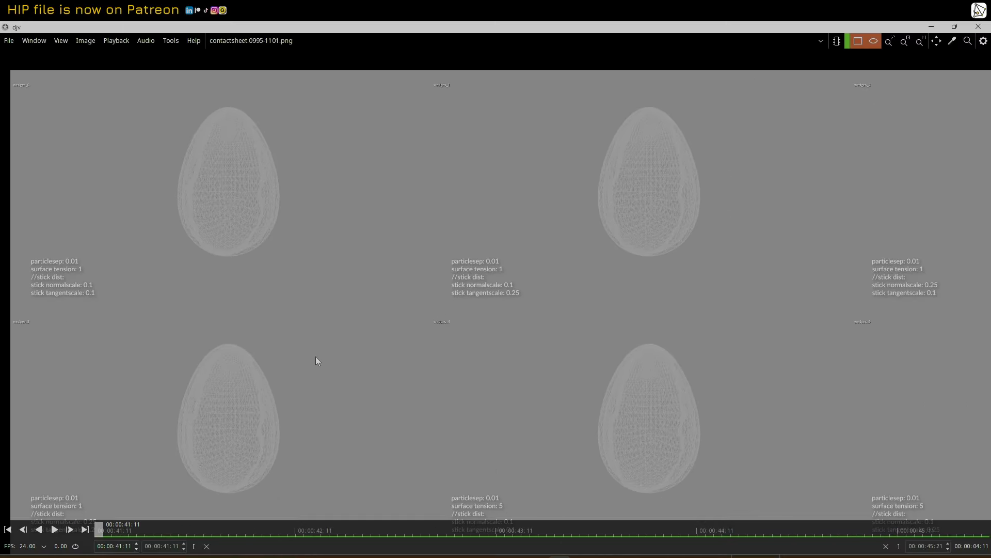
click(54, 529)
scroll(237, 284, down, 1)
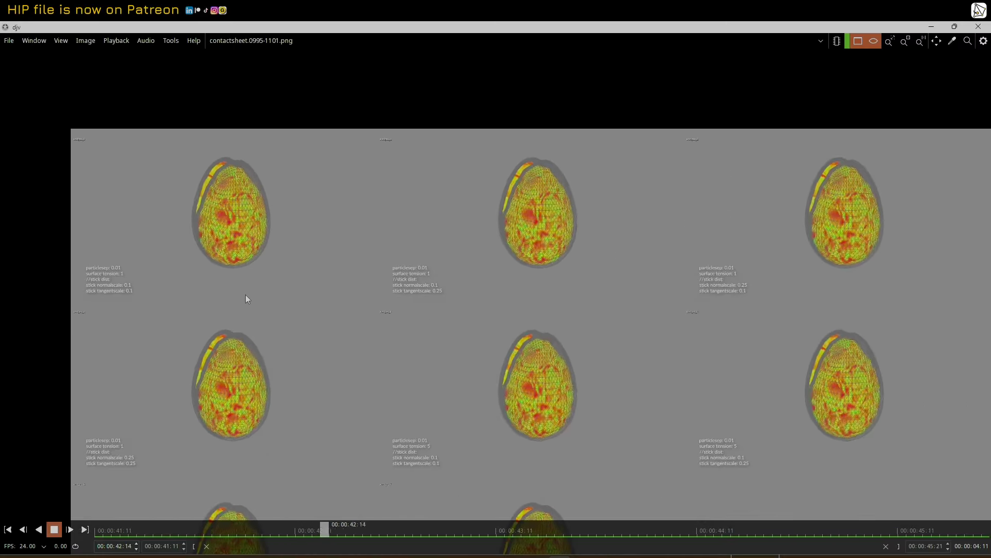
middle_drag(589, 343, 562, 272)
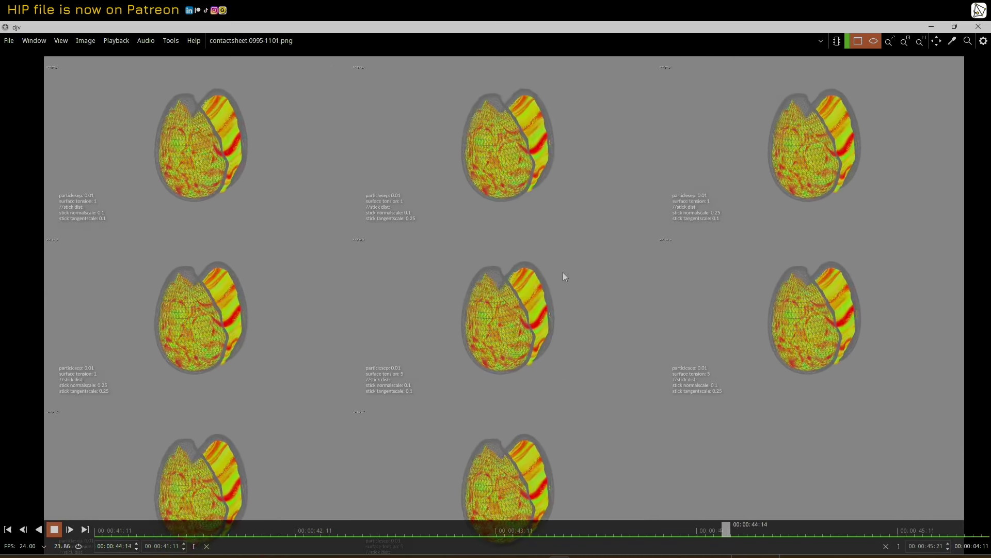
- Examine the playing egg wedges up close and as a full grid, comparing their surface tension and stick scale labels
scroll(361, 236, up, 3)
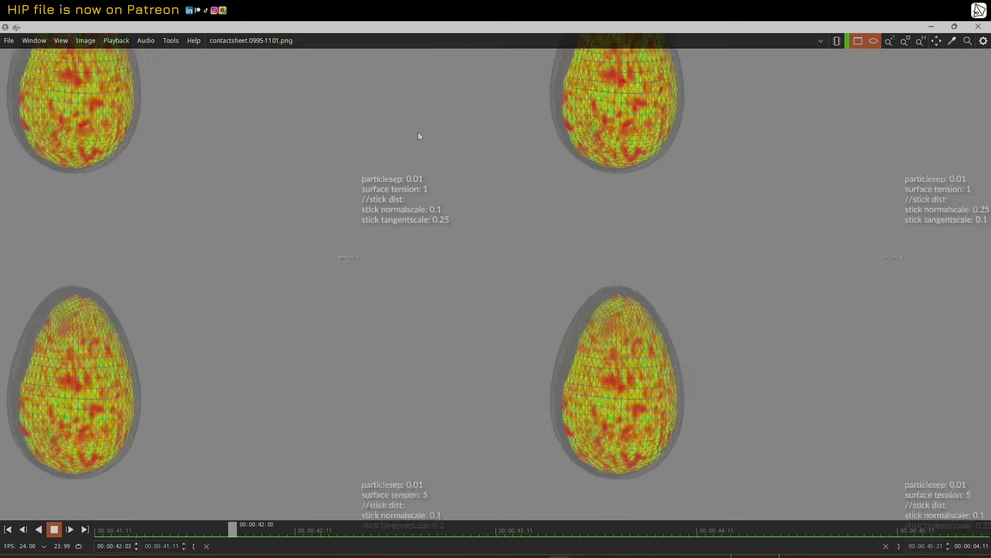
middle_drag(419, 135, 417, 384)
scroll(408, 361, up, 3)
scroll(395, 226, down, 3)
middle_drag(655, 317, 461, 290)
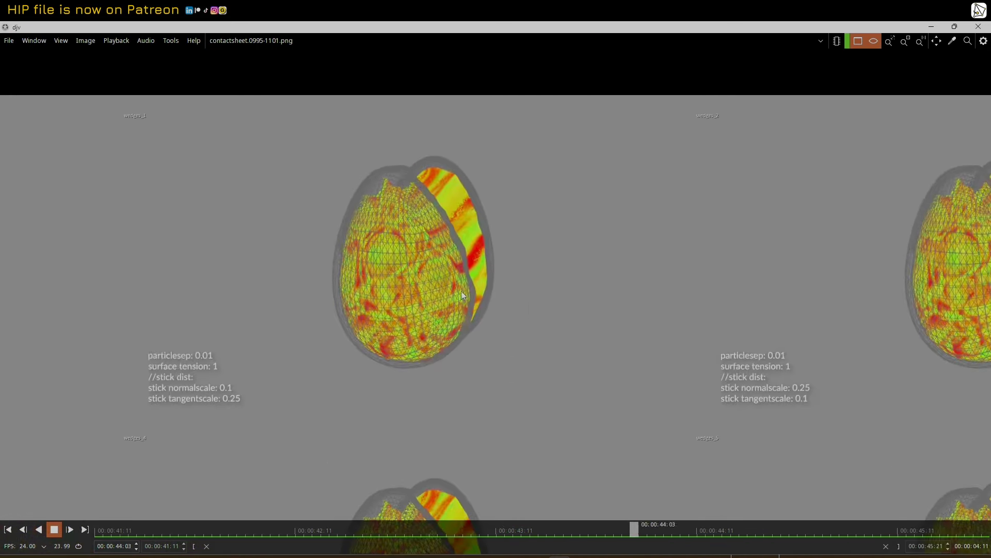
scroll(558, 313, down, 3)
scroll(568, 318, down, 5)
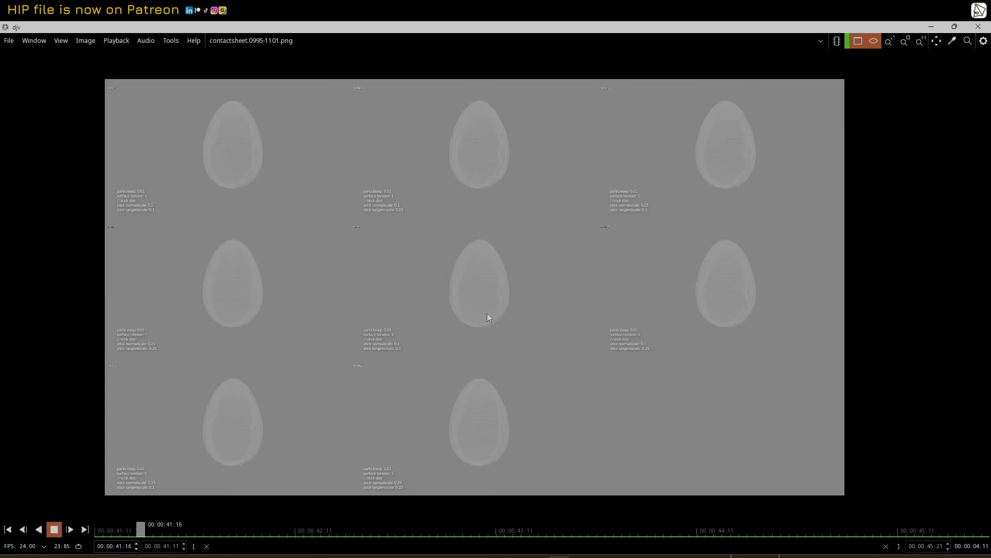
scroll(173, 203, up, 2)
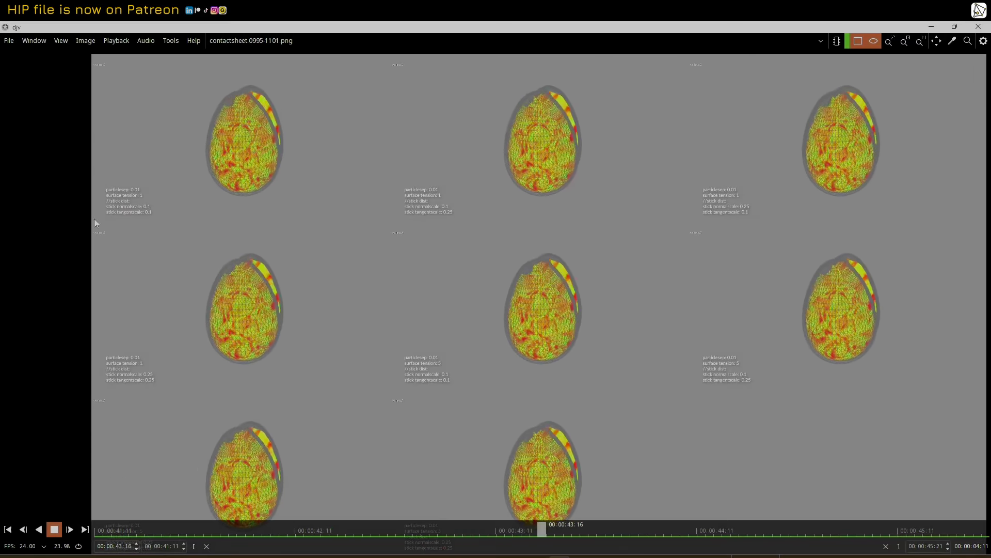
middle_drag(363, 345, 312, 332)
scroll(312, 331, down, 2)
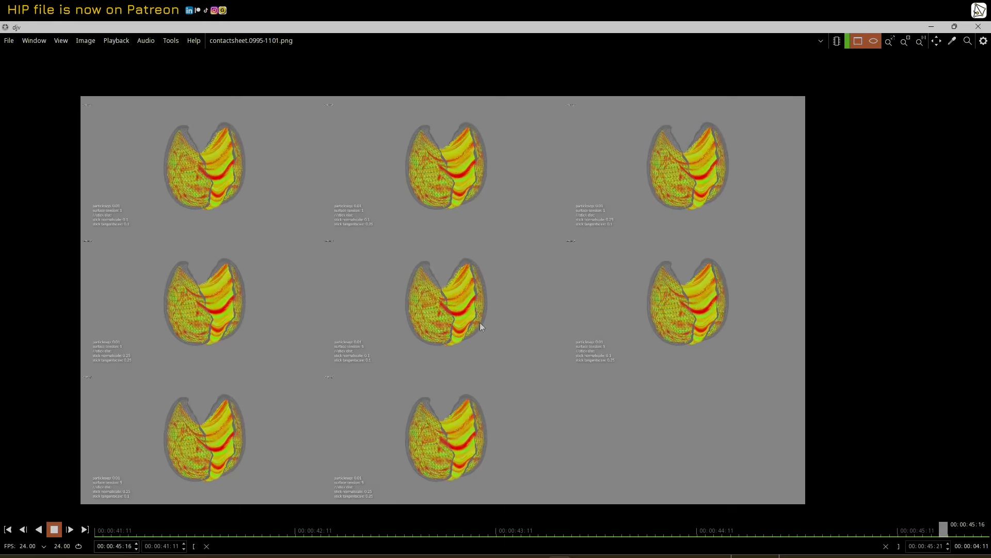
scroll(496, 320, up, 2)
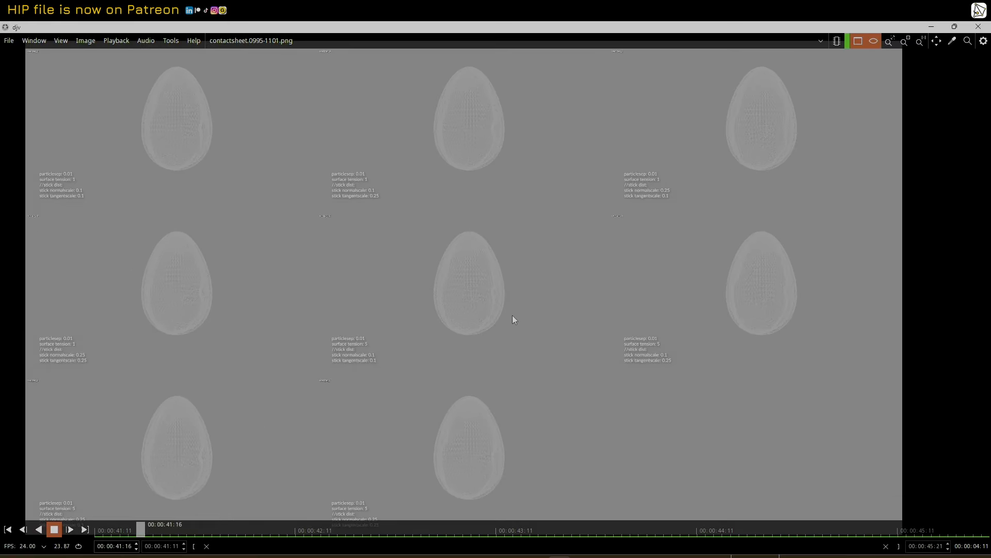
- Restore and close the DJV viewer, and close the contactsheet folder window to return to Houdini
click(955, 27)
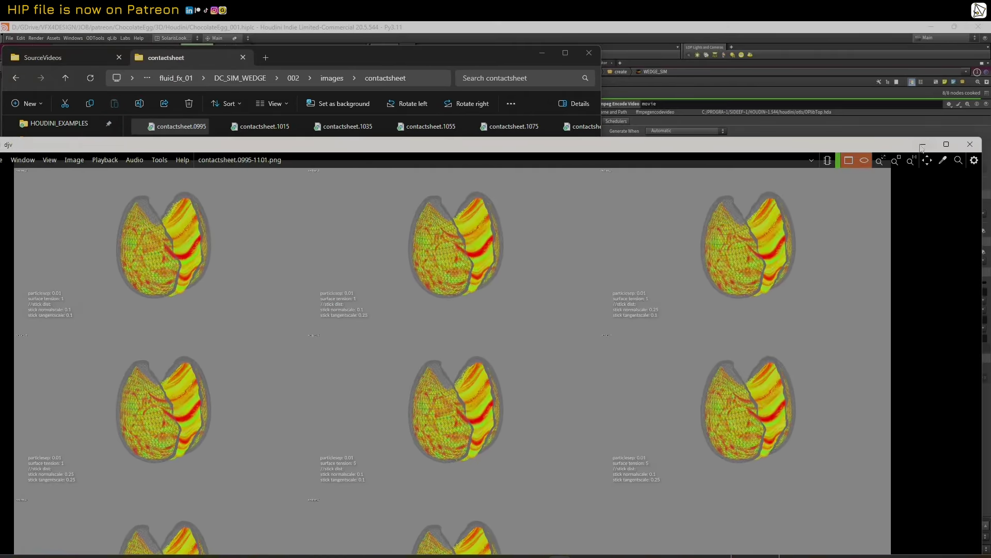
click(968, 145)
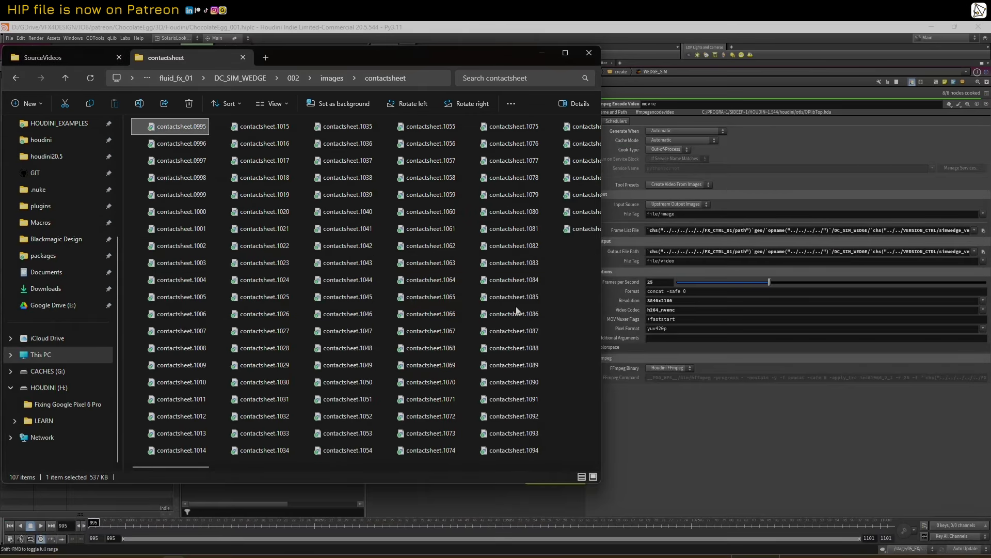
click(589, 53)
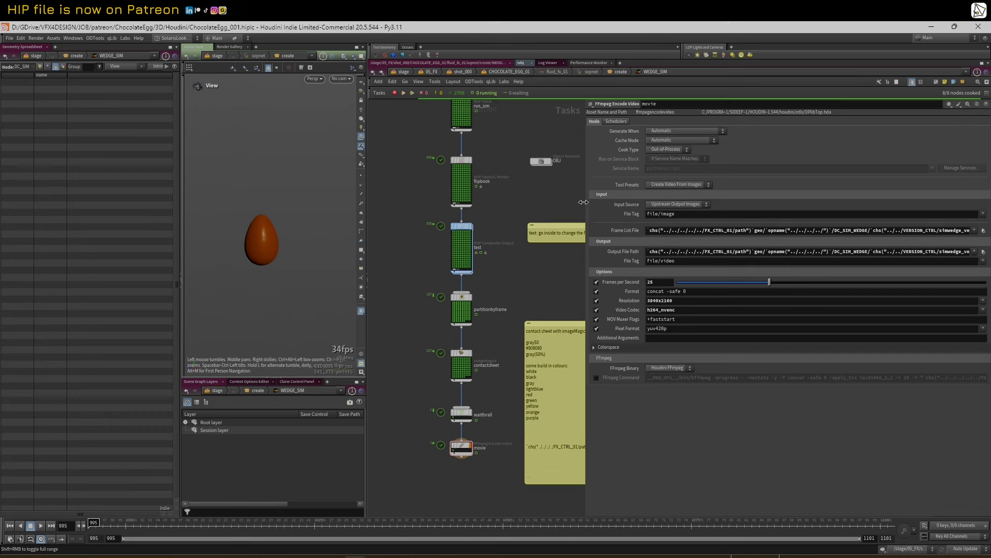
- Widen the WEDGE_SIM task network area by narrowing the movie node's parameter pane
drag(586, 203, 667, 210)
scroll(626, 206, down, 3)
middle_drag(621, 175, 580, 277)
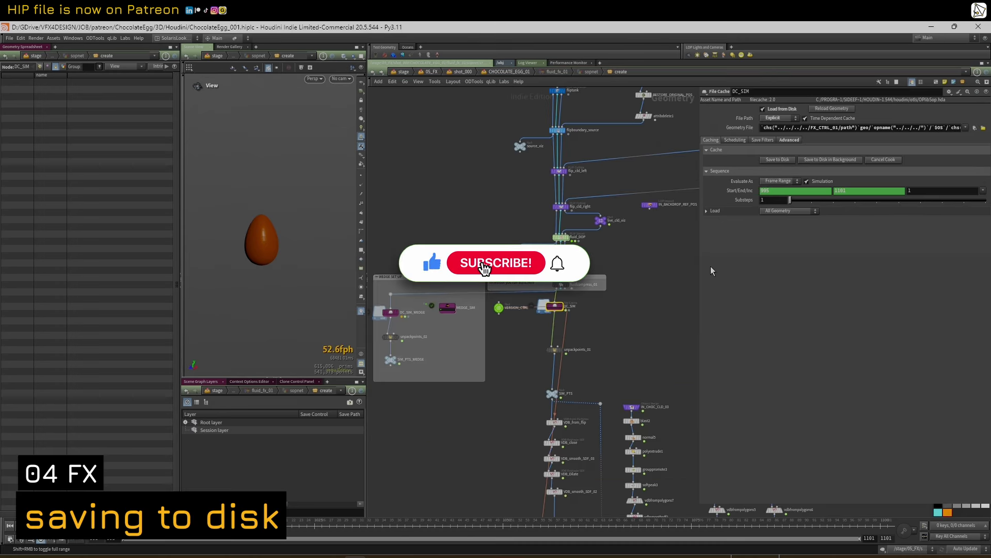
- Give the create geometry network more width, find the RUN_ALL TOP network beside DC_REMESH and go inside it
drag(700, 266, 799, 265)
scroll(522, 227, down, 2)
scroll(522, 222, up, 1)
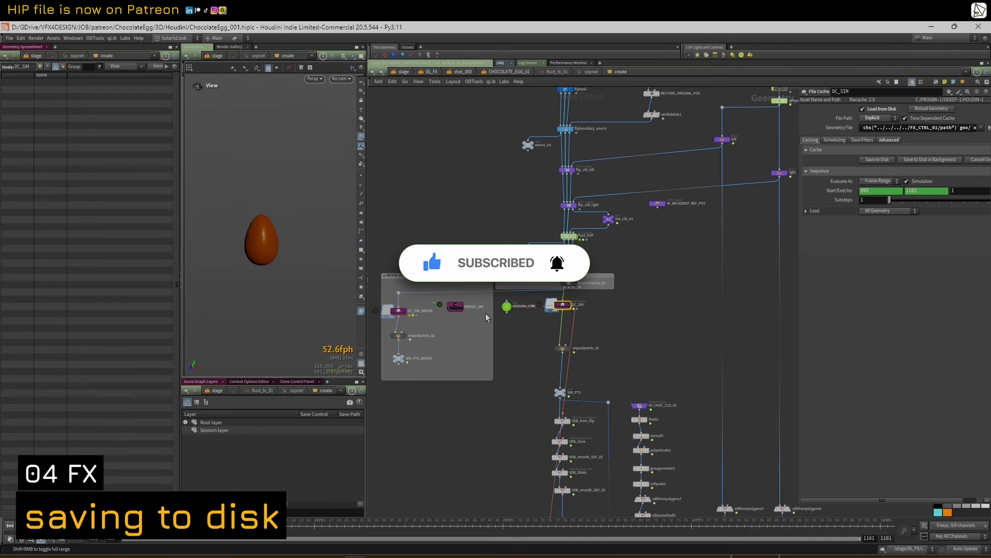
middle_drag(515, 388, 501, 148)
middle_drag(488, 433, 423, 157)
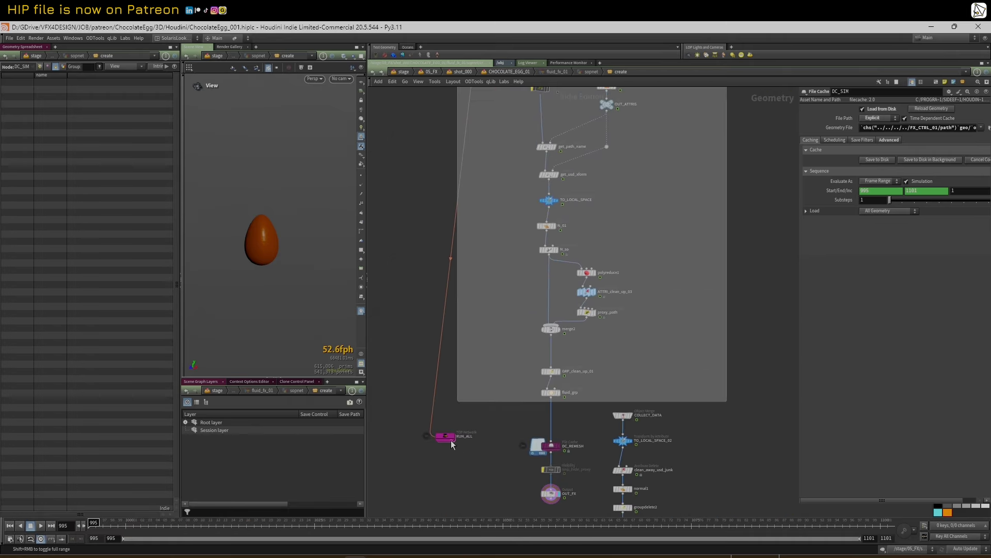
click(447, 440)
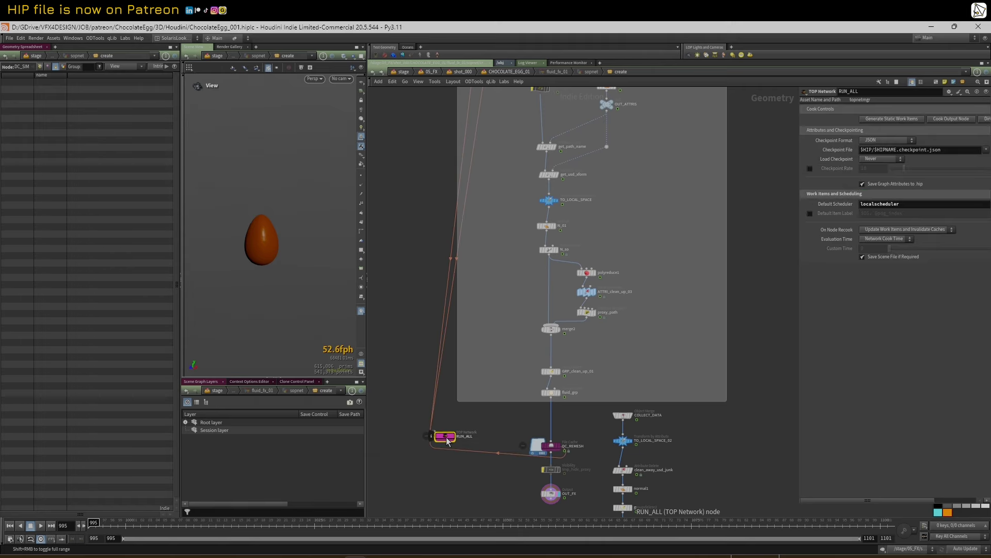
double_click(447, 440)
- Inspect the RUN_ALL task chain, checking the ROP Fetch settings of DC_FLIP_SOURCE, DC_REMESH and FX_USD
middle_drag(463, 231, 446, 387)
middle_drag(447, 286, 444, 373)
scroll(458, 281, up, 1)
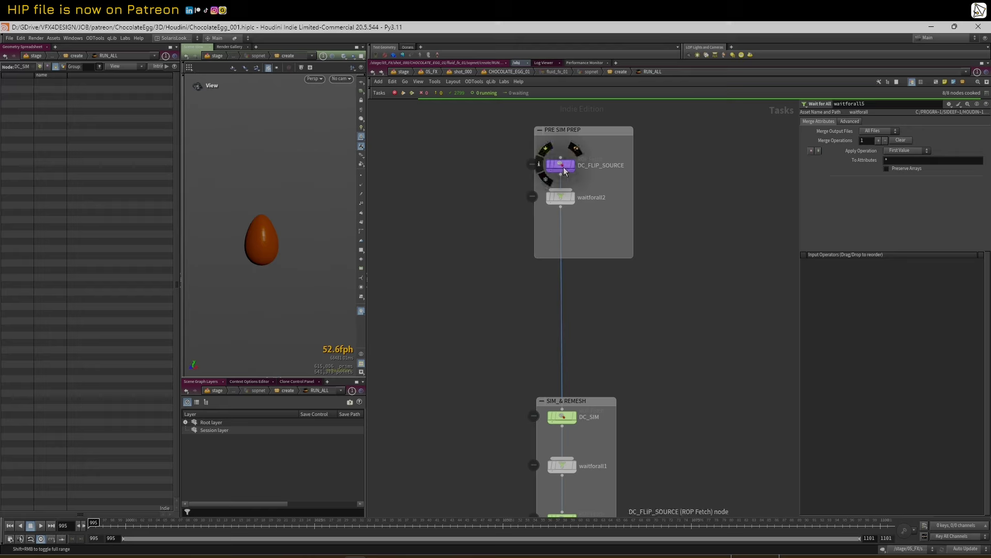
click(564, 172)
scroll(591, 233, down, 3)
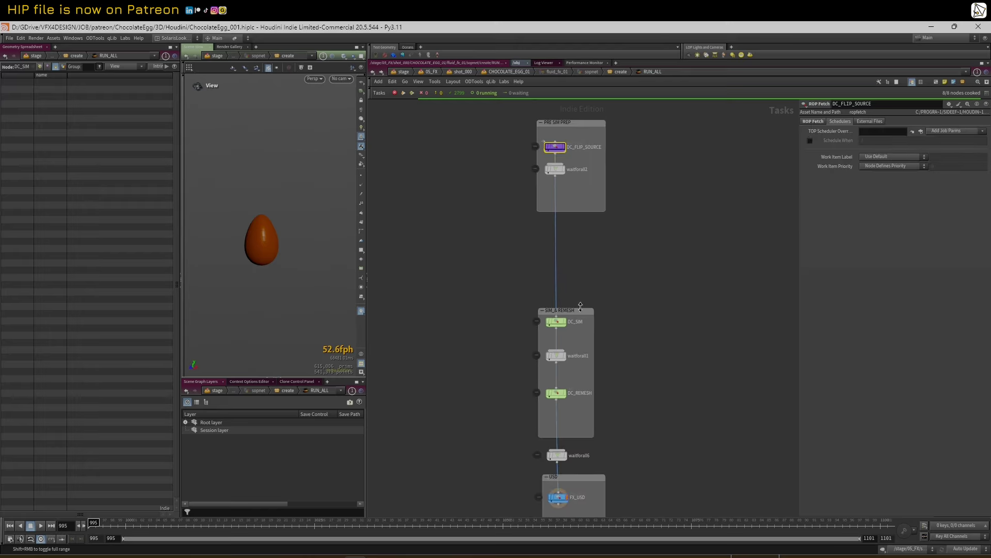
click(555, 393)
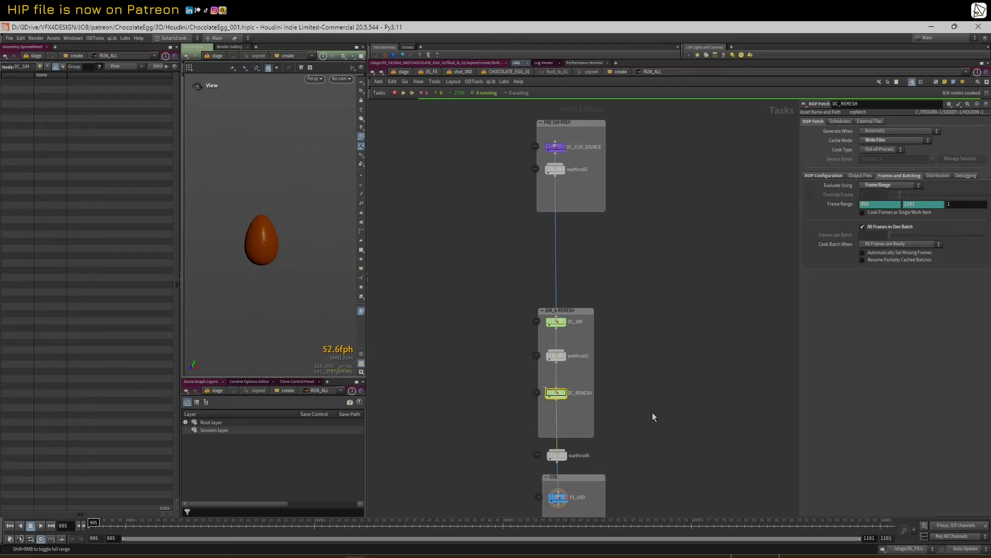
scroll(521, 507, up, 4)
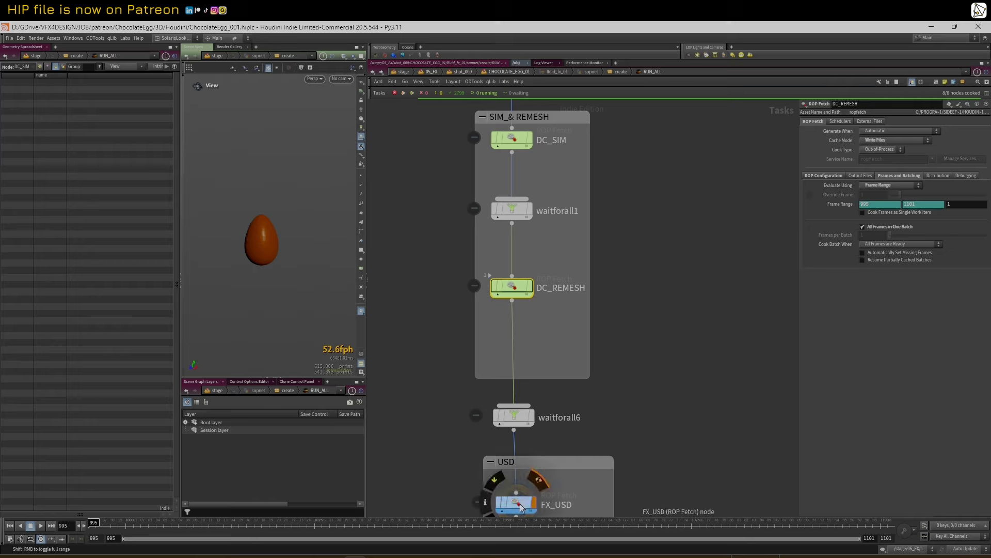
click(520, 507)
scroll(655, 399, down, 2)
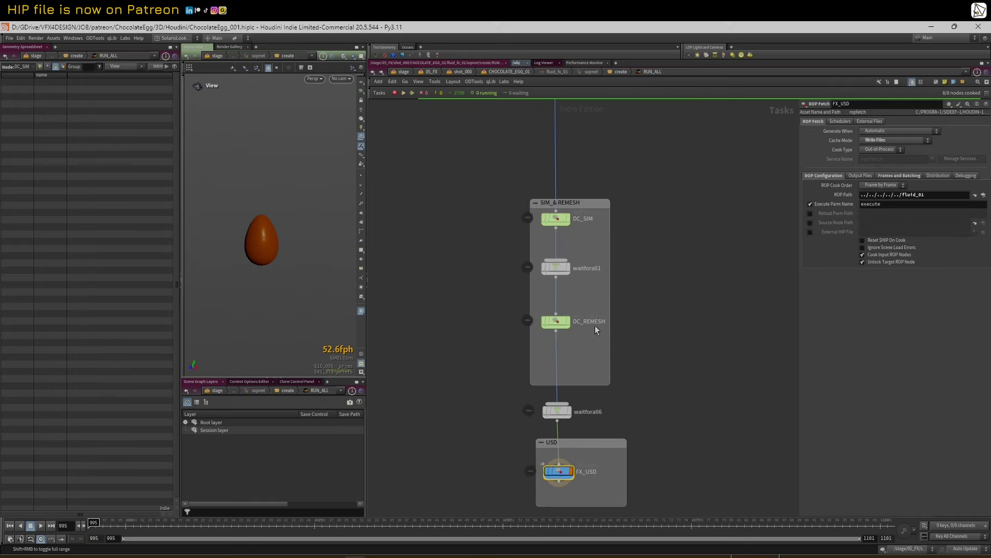
- Tidy the RUN_ALL chain by moving the SIM_&_REMESH box, then waitforall6 and the USD box, up to close the gaps
scroll(595, 325, down, 3)
drag(585, 250, 584, 185)
middle_drag(624, 195, 622, 268)
scroll(621, 268, down, 1)
scroll(596, 243, up, 1)
drag(493, 146, 663, 336)
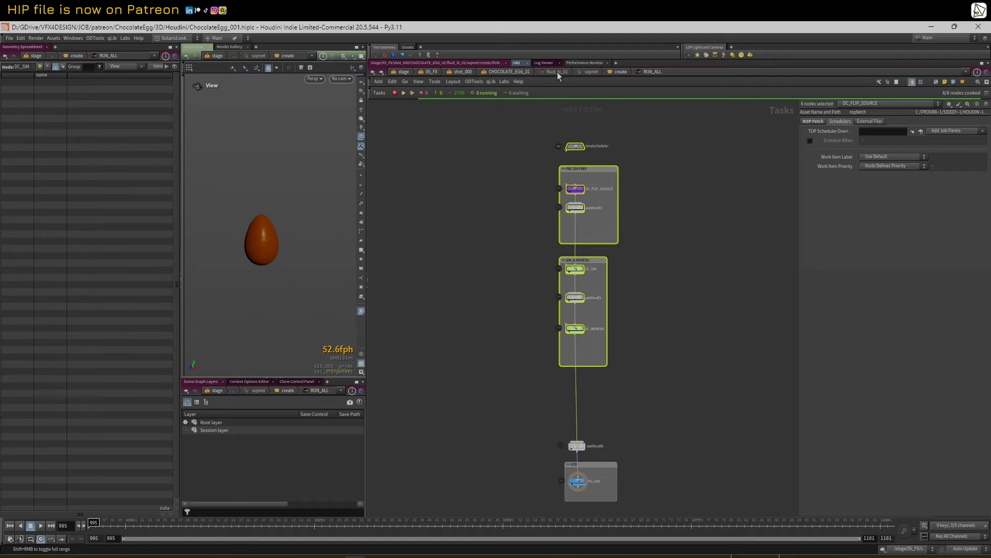
drag(540, 446, 632, 516)
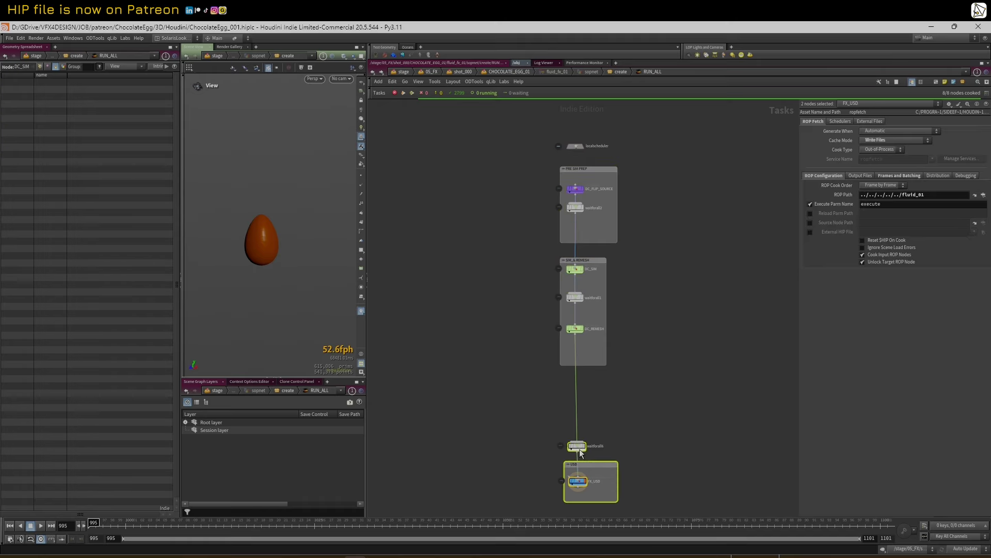
drag(579, 448, 577, 380)
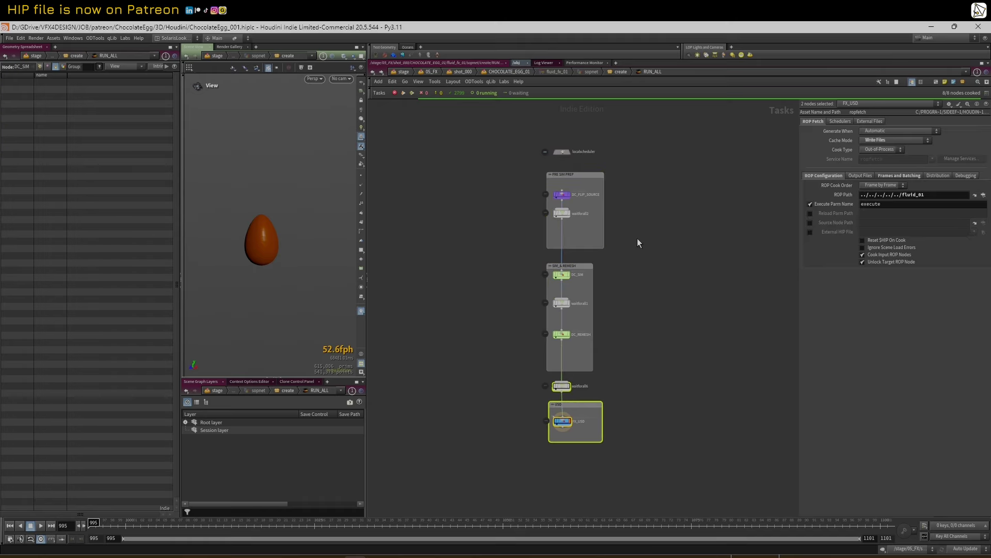
click(627, 225)
- Give the parameter pane more width and show the ROP Fetch configuration of DC_FLIP_SOURCE
click(562, 194)
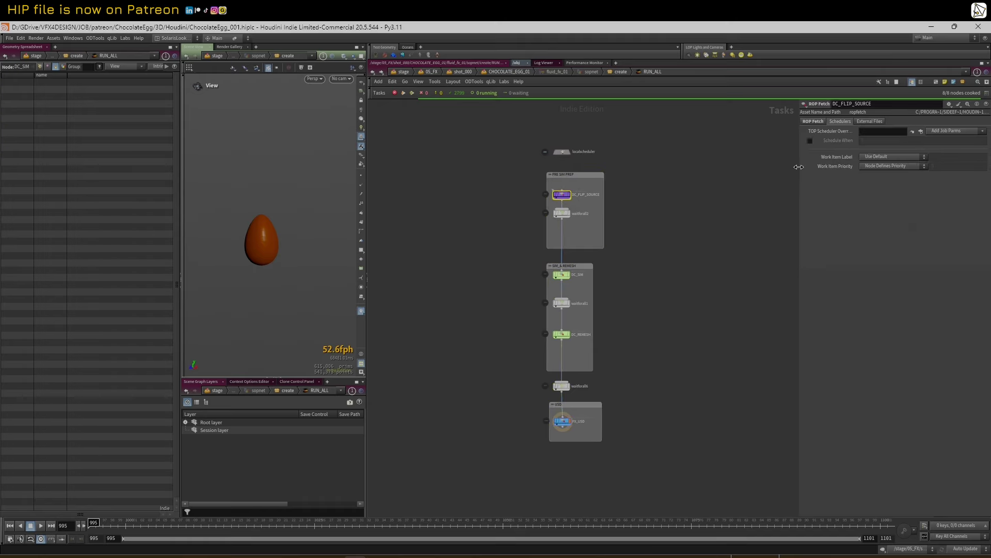
drag(799, 167, 713, 166)
click(733, 121)
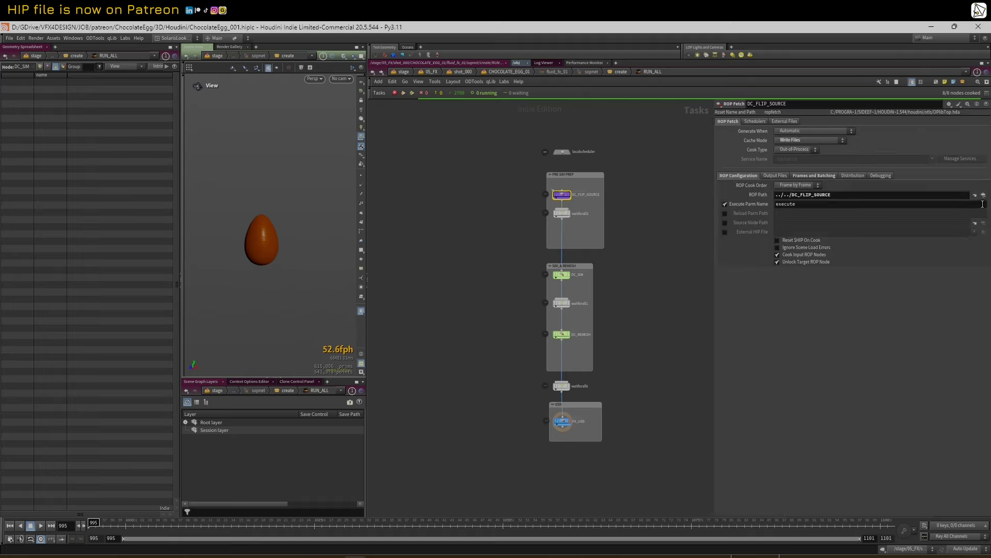
- Show the ROP configuration of the DC_SIM task and jump to the file cache node its ROP path references
click(561, 274)
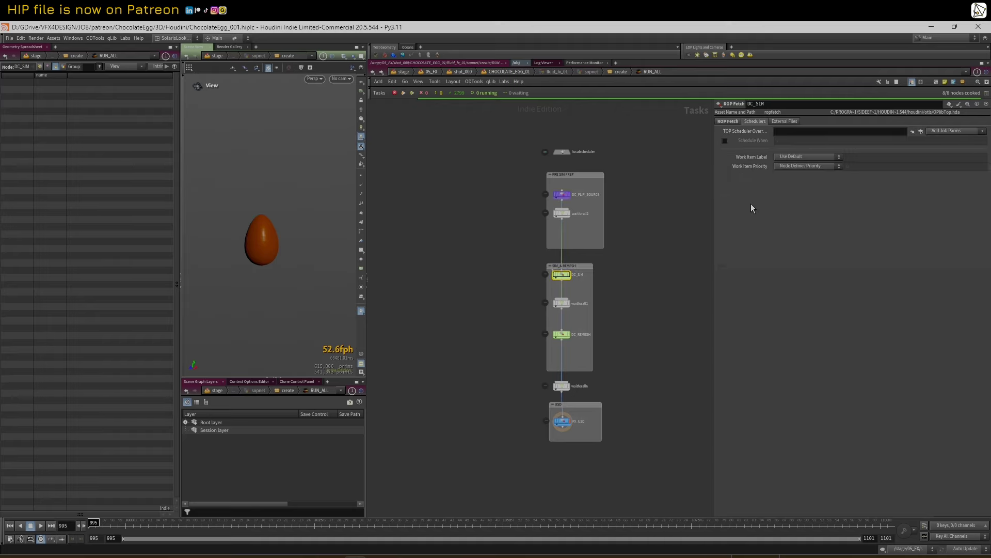
click(733, 123)
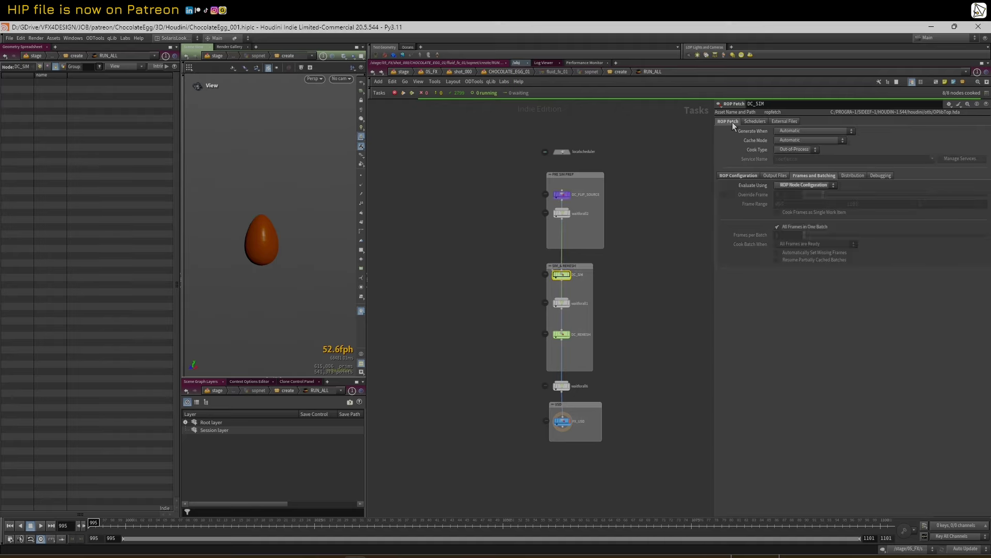
click(732, 175)
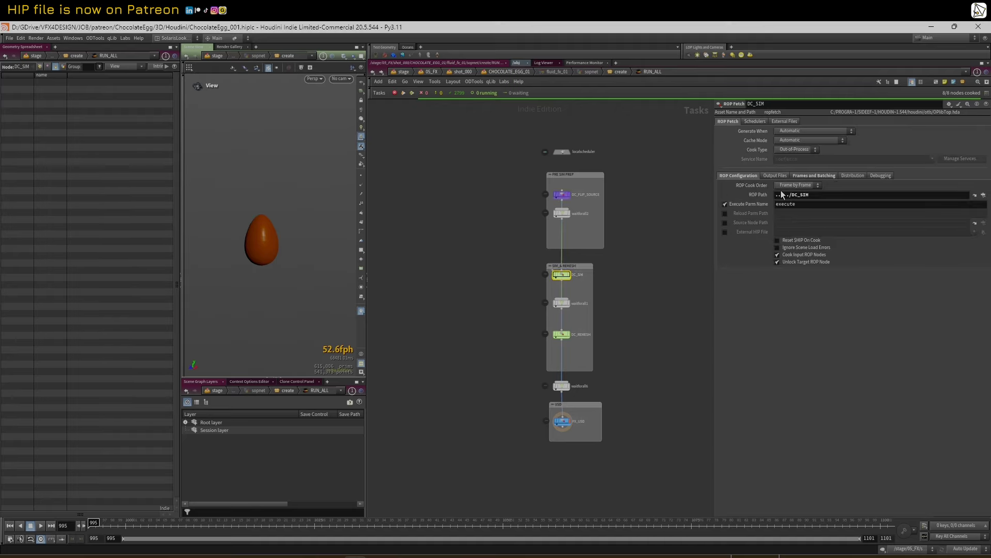
click(974, 196)
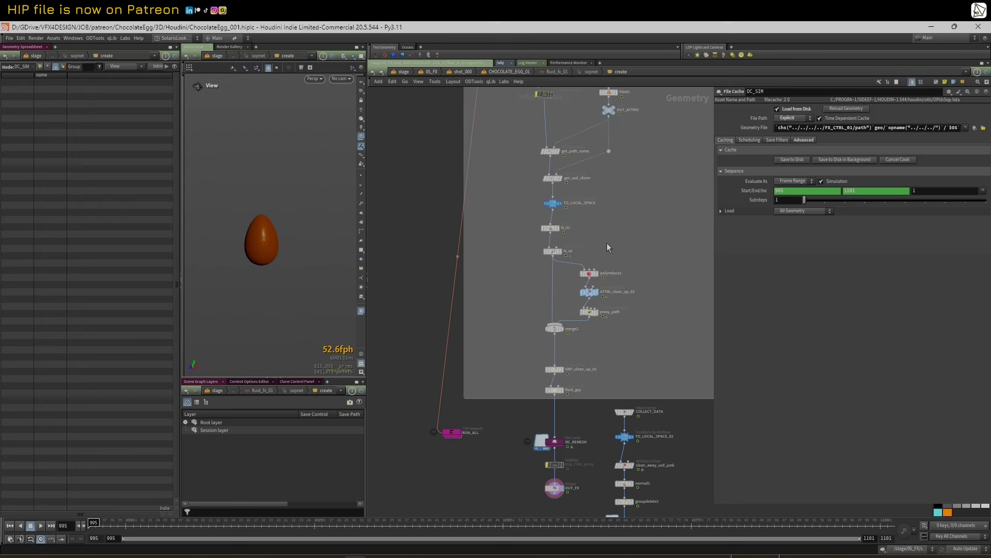
- Examine the DC_REMESH file cache settings, and trace the create network upstream to the DC_SIM file cache
click(556, 443)
middle_drag(499, 214, 484, 382)
scroll(485, 362, down, 3)
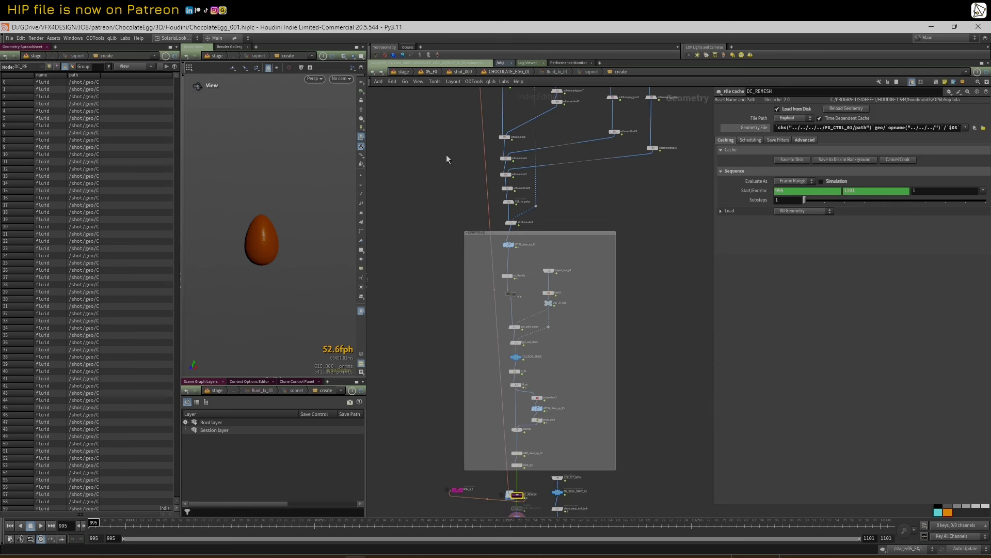
middle_drag(450, 125, 458, 394)
scroll(505, 262, up, 3)
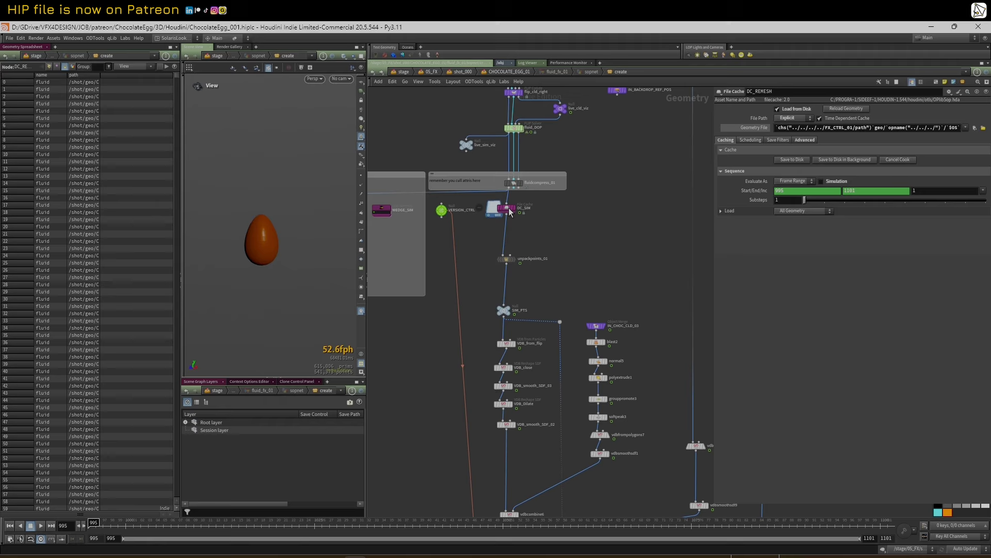
click(509, 206)
- Follow the network further upstream above the FLIP setup and examine the DC_FLIP_SOURCE file cache settings
middle_drag(588, 205, 581, 478)
scroll(581, 236, down, 3)
scroll(578, 148, up, 3)
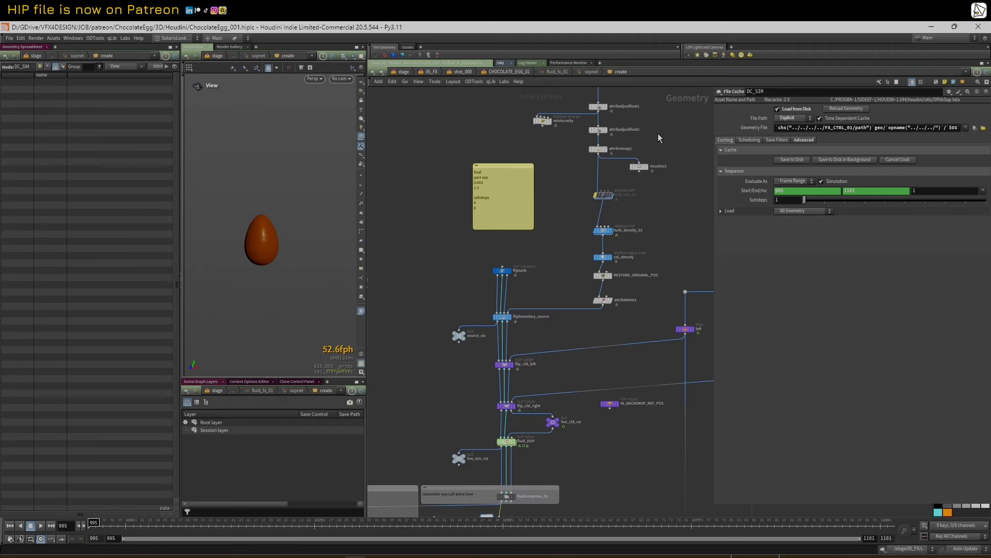
middle_drag(659, 137, 647, 223)
scroll(646, 219, up, 2)
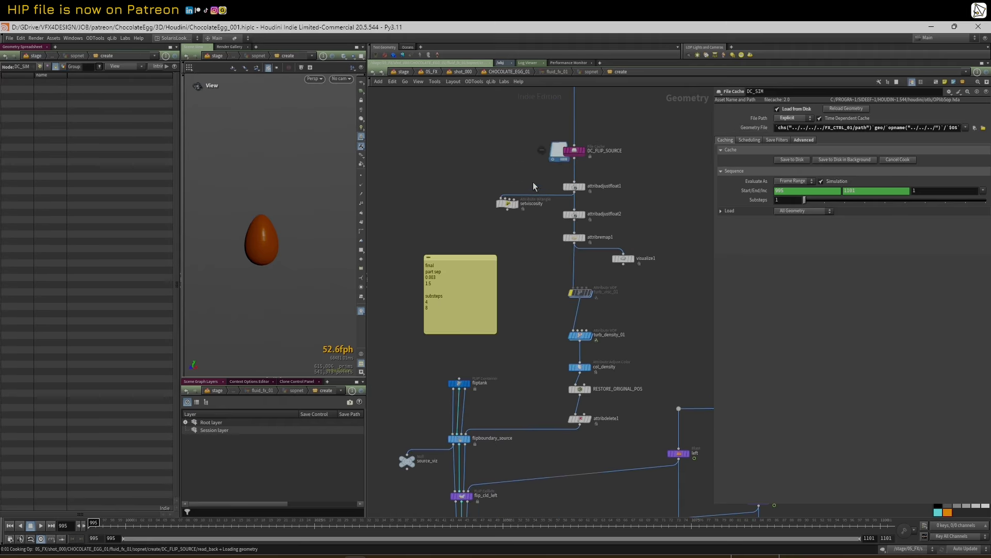
click(570, 152)
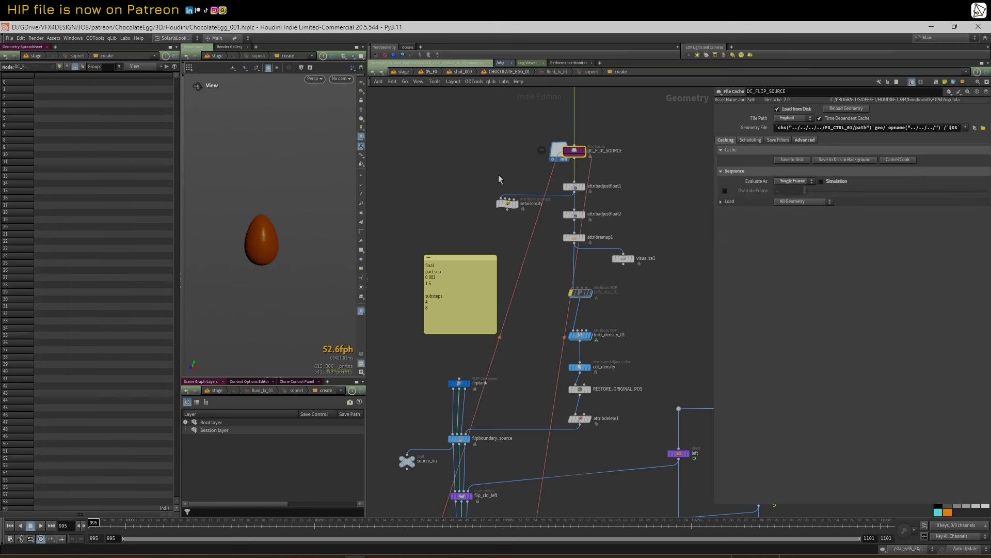
- Find the VERSION_CTRL null beside DC_SIM and examine its version fields and path expression with the parameter pane temporarily widened
scroll(497, 175, down, 1)
middle_drag(491, 162, 522, 151)
scroll(445, 338, down, 3)
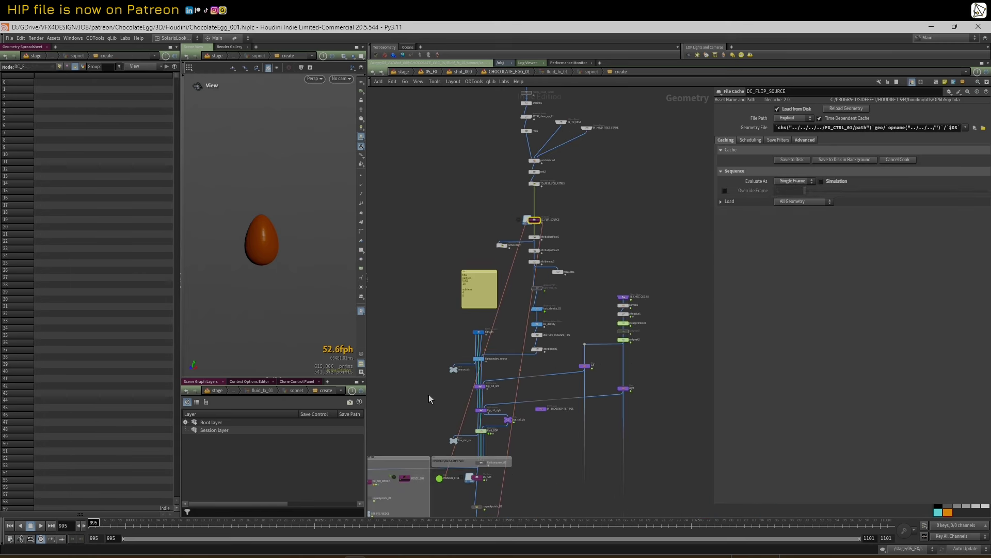
middle_drag(429, 396, 504, 255)
scroll(502, 285, up, 1)
scroll(517, 364, up, 1)
click(514, 356)
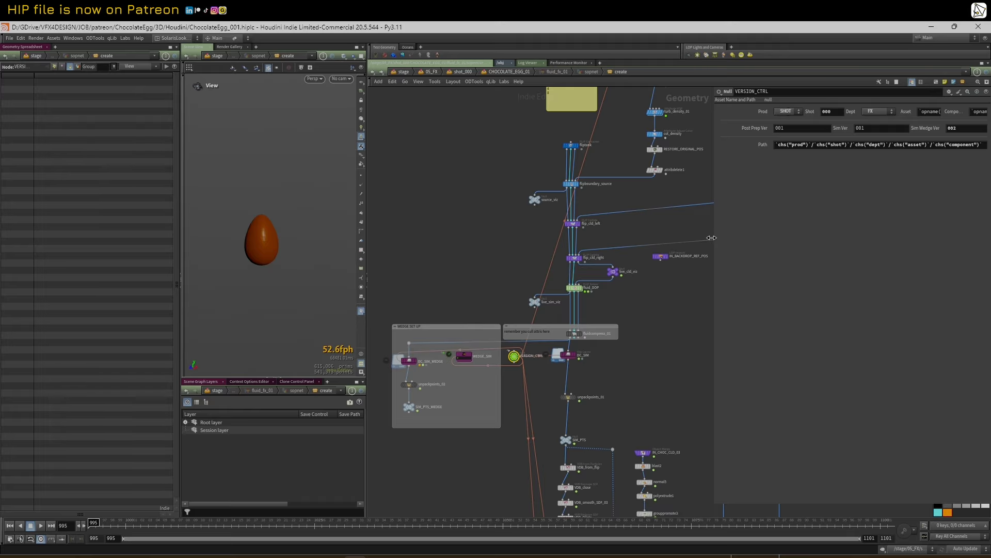
drag(715, 238, 481, 247)
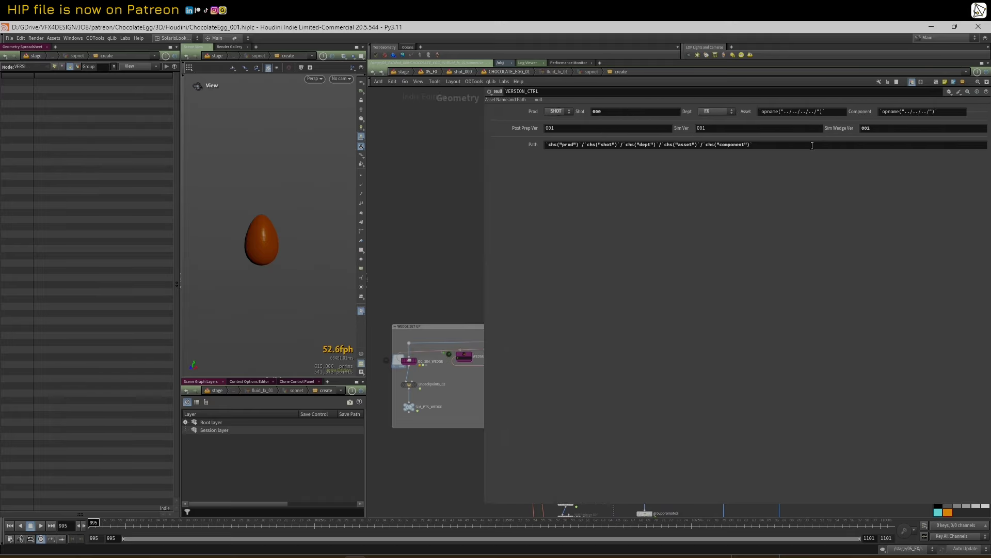
drag(812, 145, 481, 147)
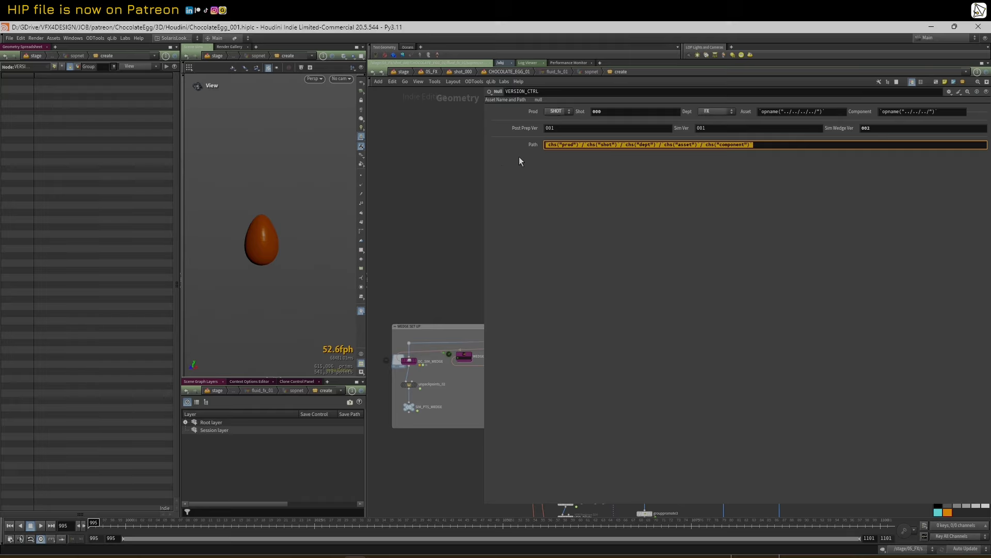
drag(481, 162, 648, 176)
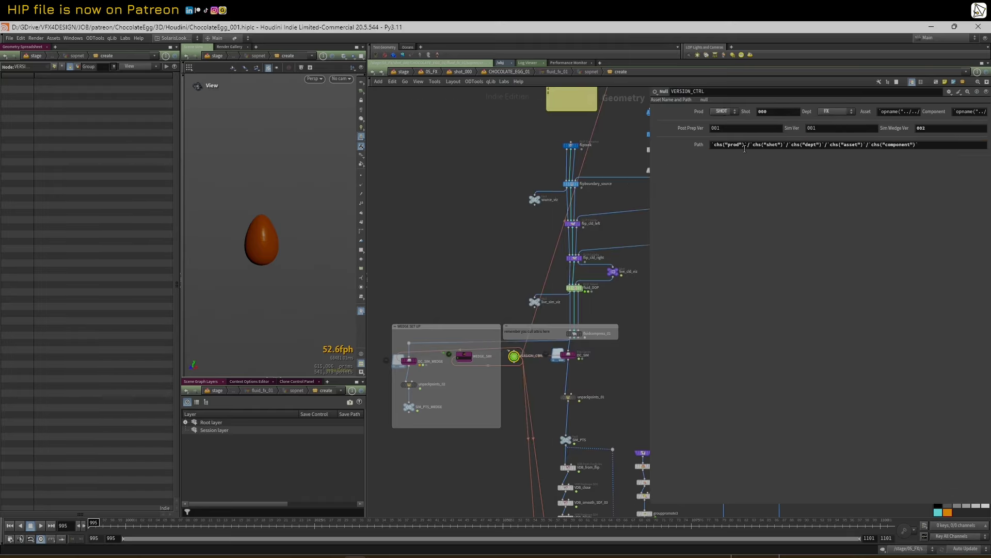
- Trace the FX_CTRL_01 reference in DC_SIM's geometry file path to the null in CHOCOLATE_EGG_01, and return to the create network
click(568, 355)
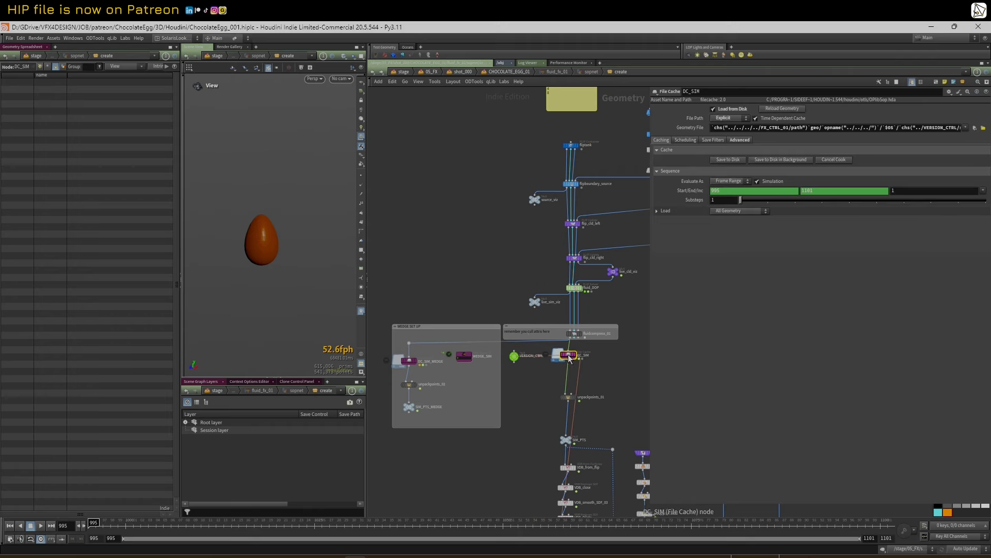
drag(710, 127, 808, 127)
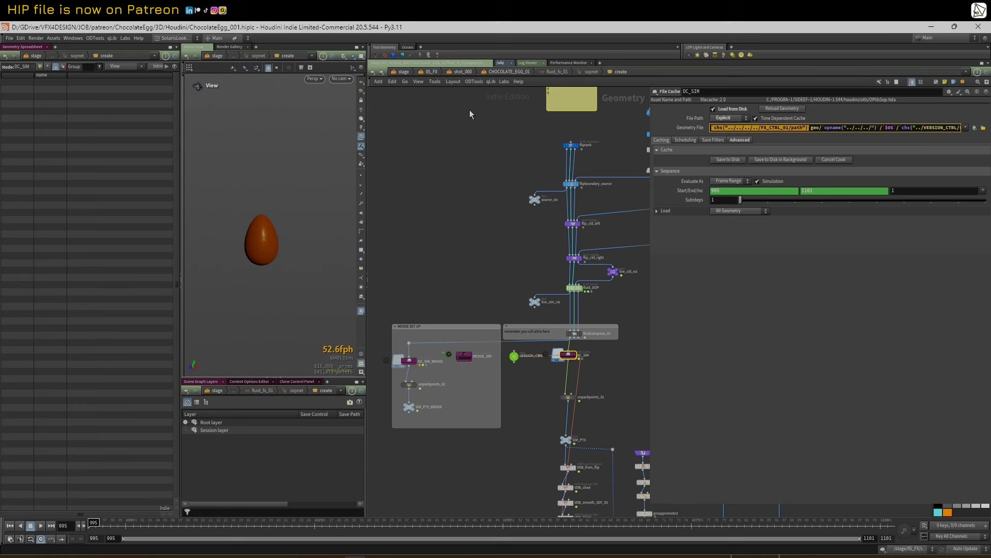
key(u)
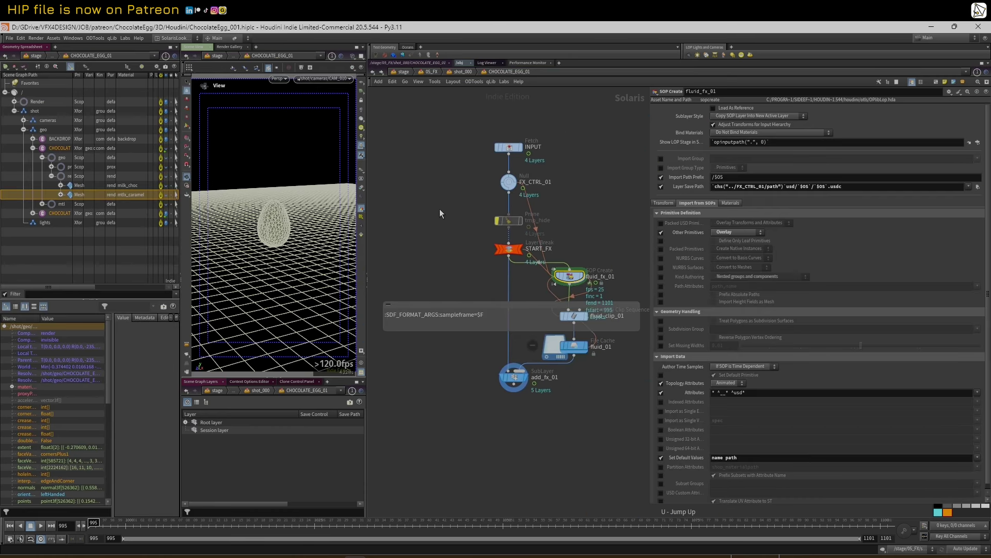
click(508, 181)
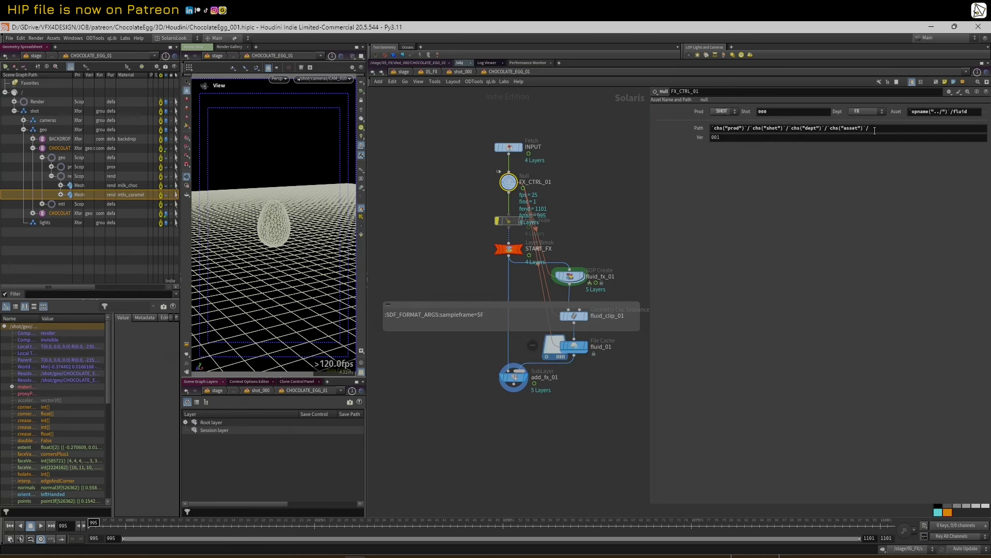
click(372, 71)
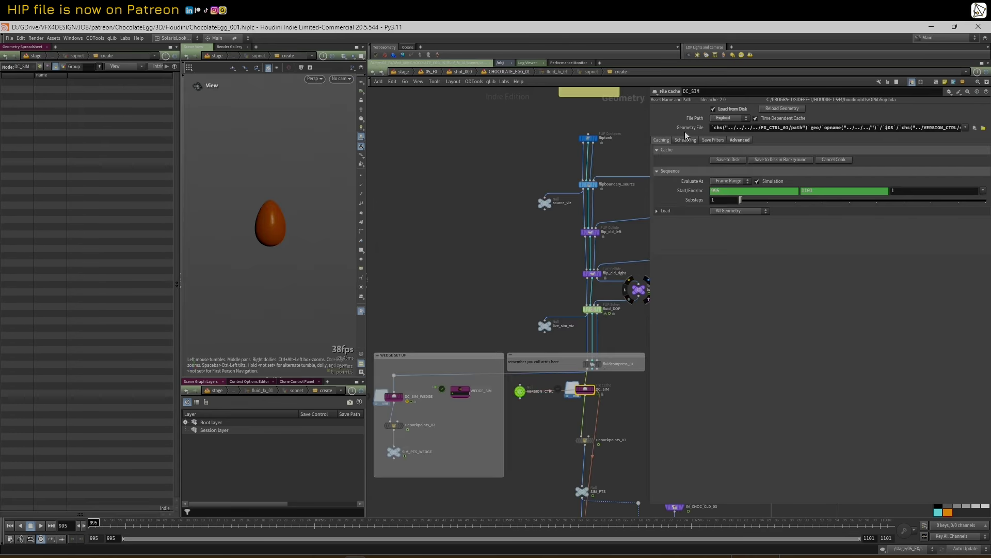
- Widen the parameter pane further and display DC_SIM's Geometry File expression as its full resolved path
drag(647, 125, 524, 125)
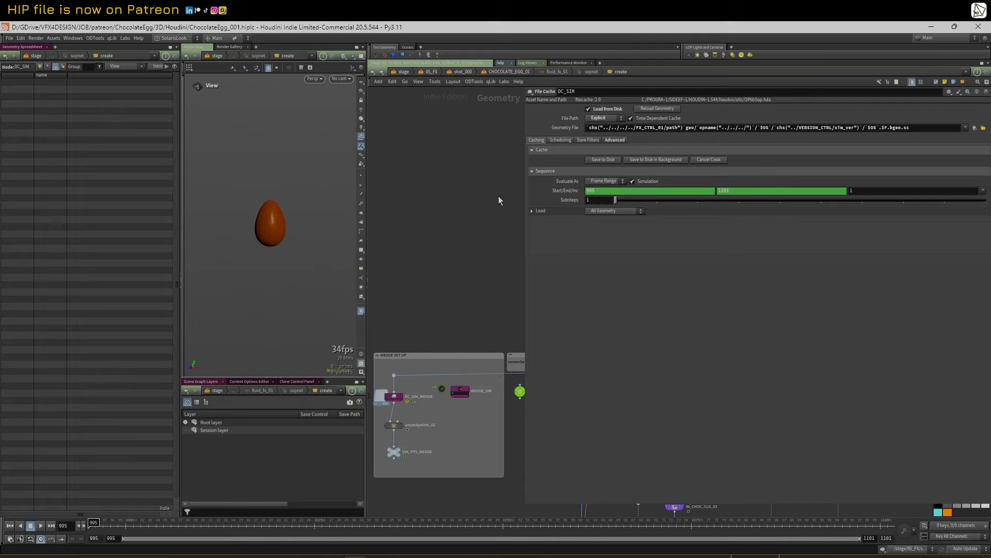
middle_drag(505, 150, 411, 156)
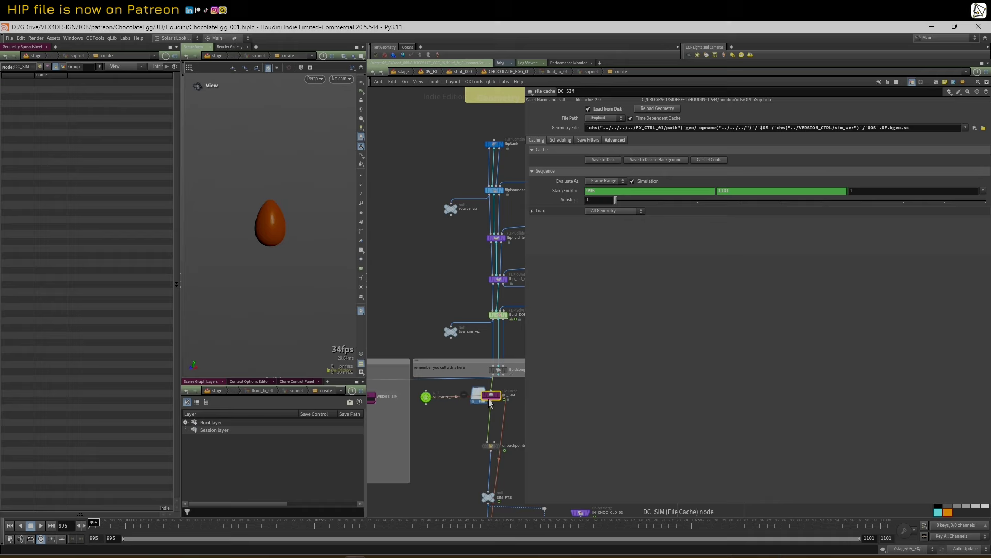
click(572, 128)
drag(526, 132, 425, 134)
- Switch to File Explorer and open the SHOTS folder inside the patreon ChocolateEgg project
click(173, 556)
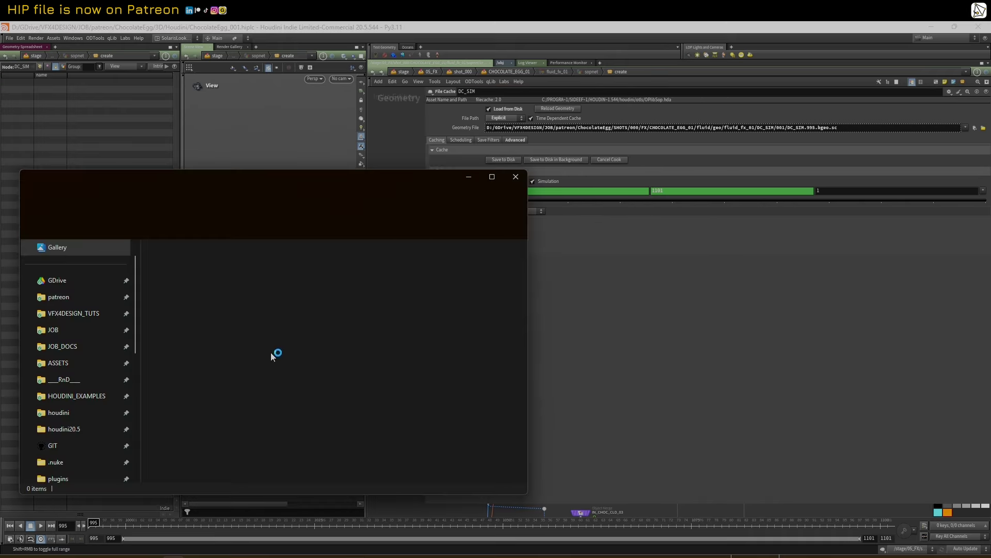
drag(184, 179, 221, 139)
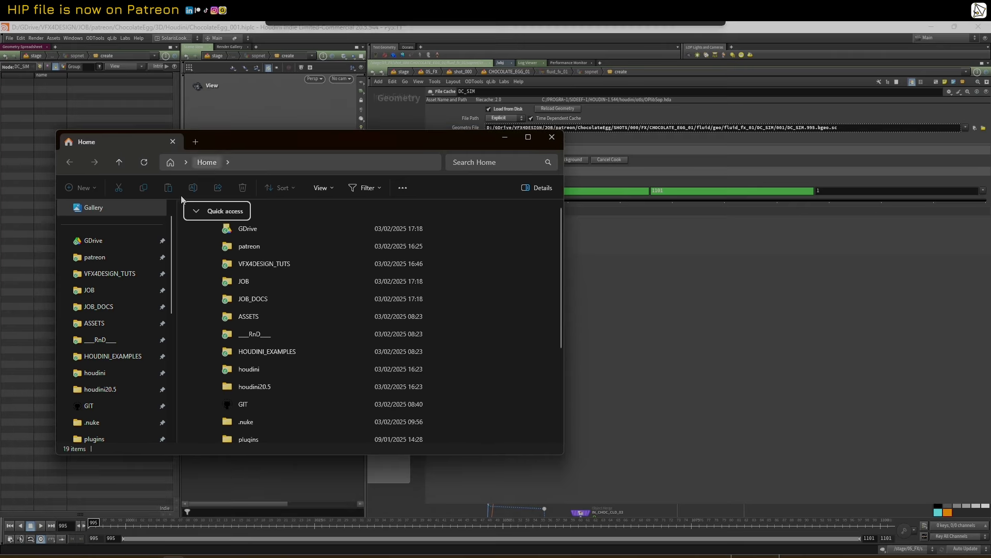
click(95, 257)
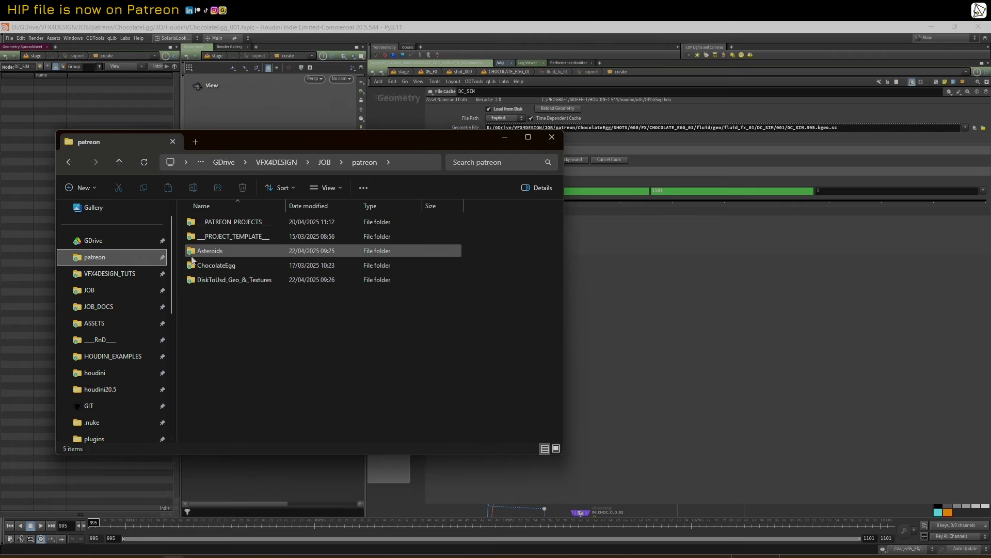
click(204, 265)
double_click(191, 267)
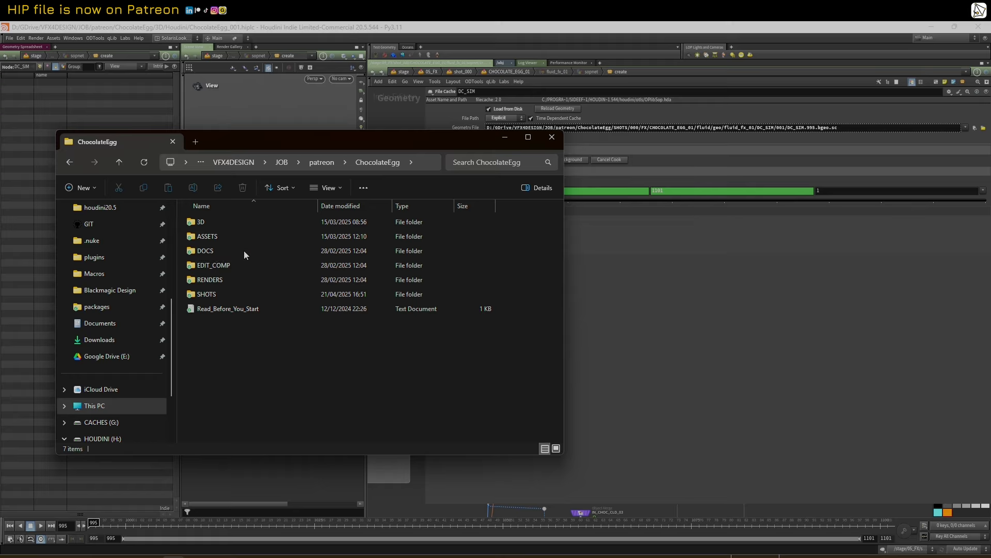
click(216, 293)
double_click(216, 293)
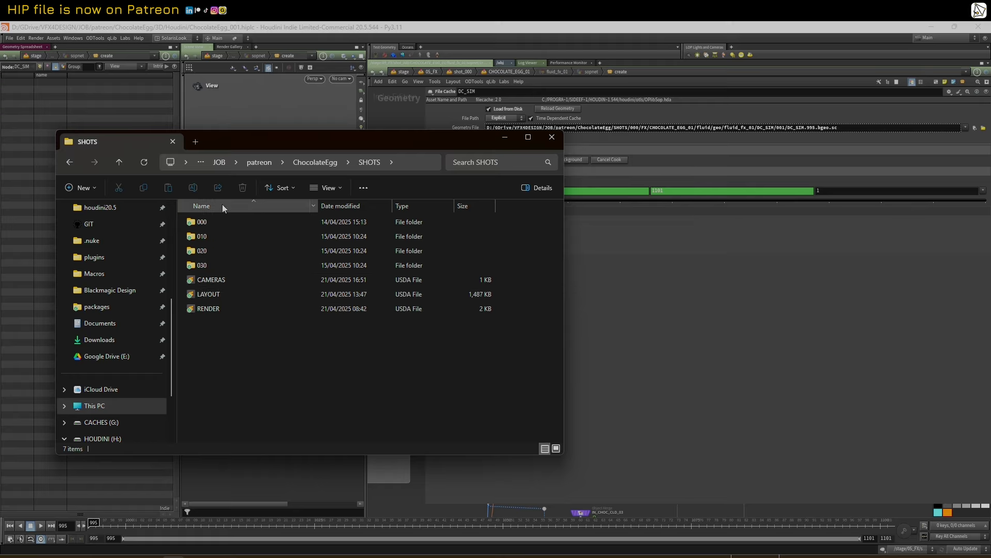
- Browse down from SHOTS through 000, FX, CHOCOLATE_EGG_01, fluid and geo to the fluid_fx_01 cache folder
double_click(212, 220)
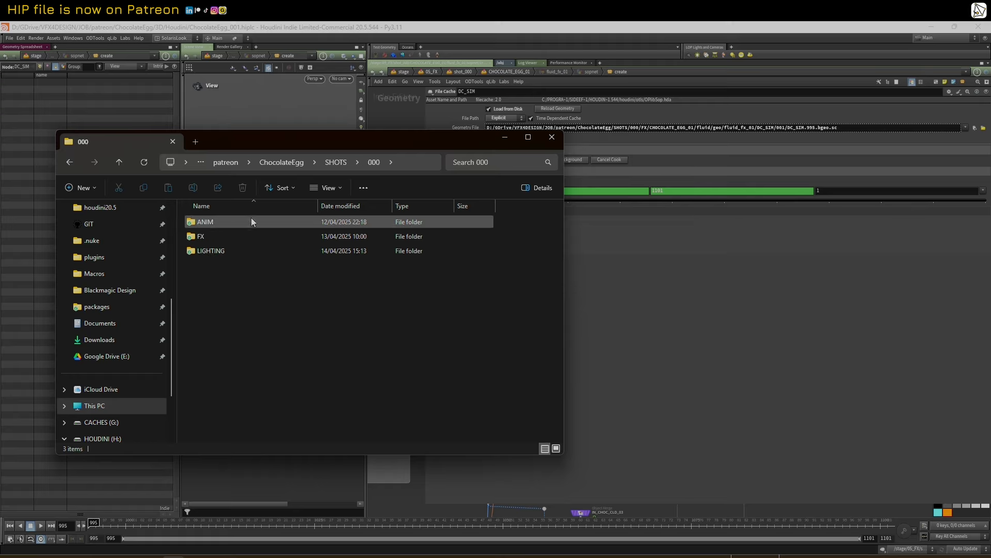
double_click(221, 237)
double_click(202, 223)
double_click(225, 223)
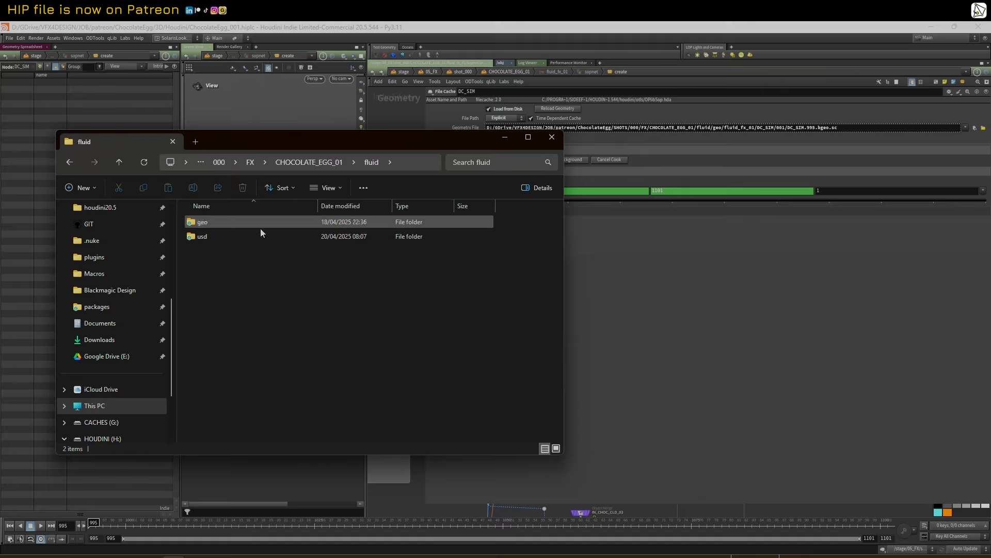
double_click(203, 223)
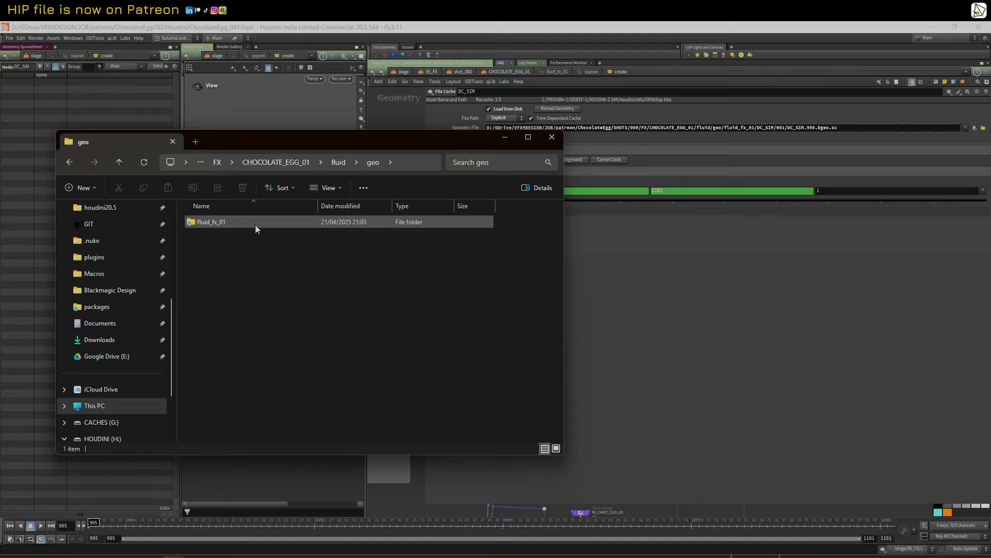
double_click(216, 223)
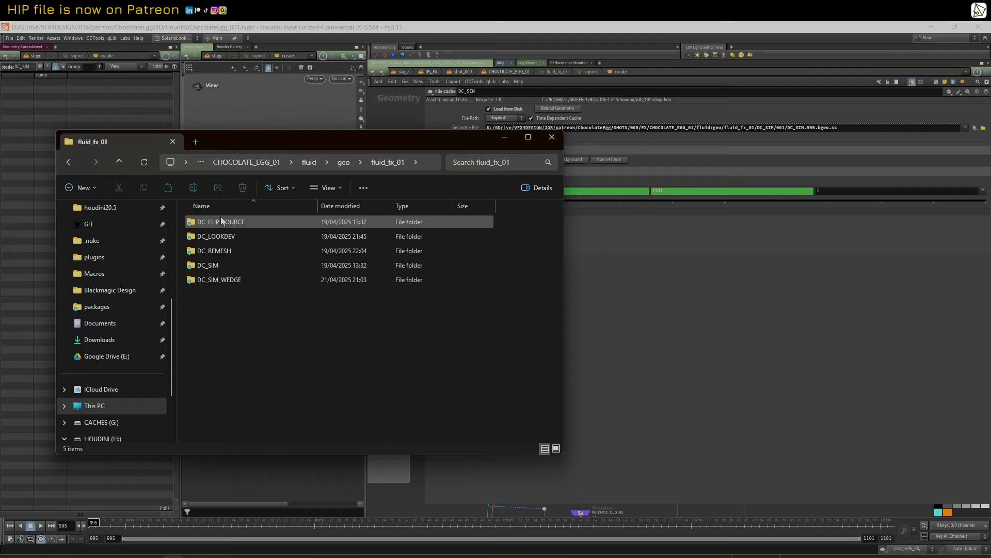
- Check the DC_FLIP_SOURCE, DC_REMESH, DC_SIM and DC_SIM_WEDGE cache folders and widen the folder window to show its full path
click(213, 222)
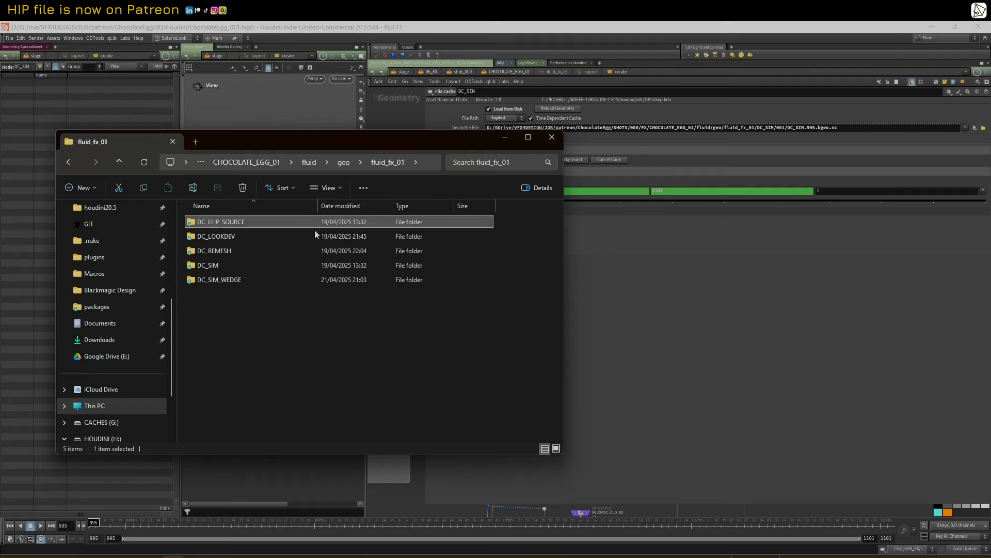
click(231, 249)
click(231, 265)
click(253, 280)
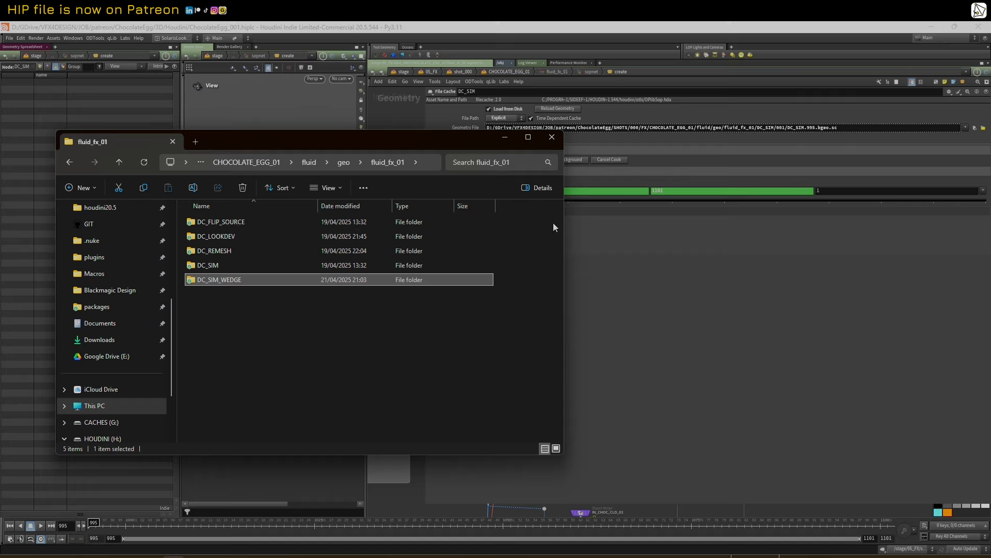
drag(562, 224, 972, 224)
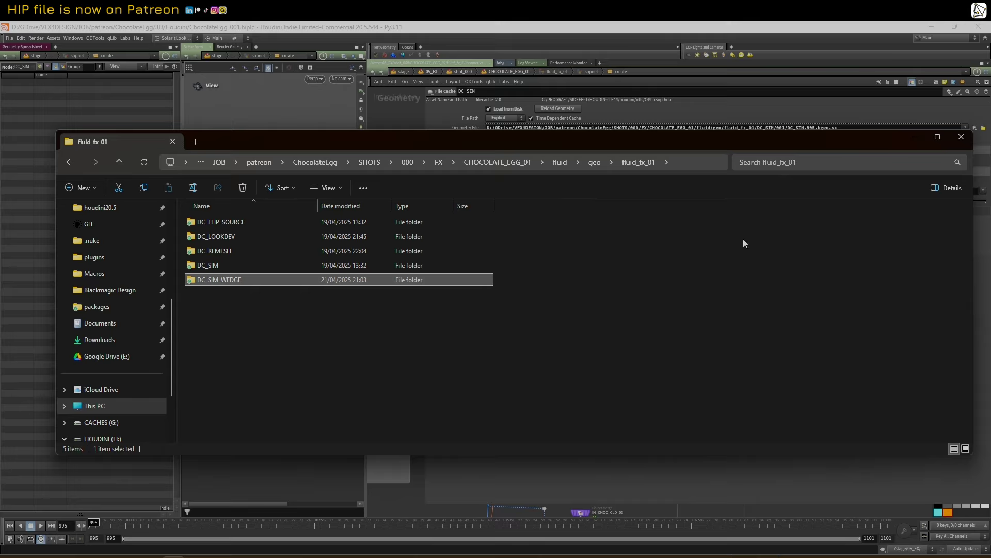
- Close the cache folder window, narrow the parameter pane and switch DC_SIM's Geometry File back to its expression
click(961, 138)
drag(423, 267, 641, 267)
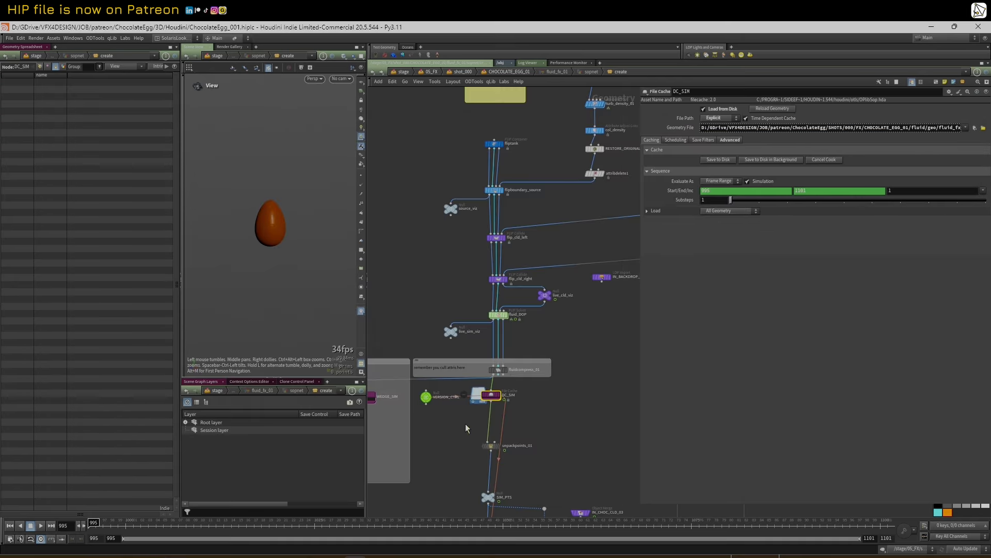
click(691, 129)
- Examine the node chain below DC_SIM, through the VDB nodes and the EXPORT TO USD section down to DC_REMESH
middle_drag(591, 349, 585, 180)
middle_drag(477, 413, 405, 183)
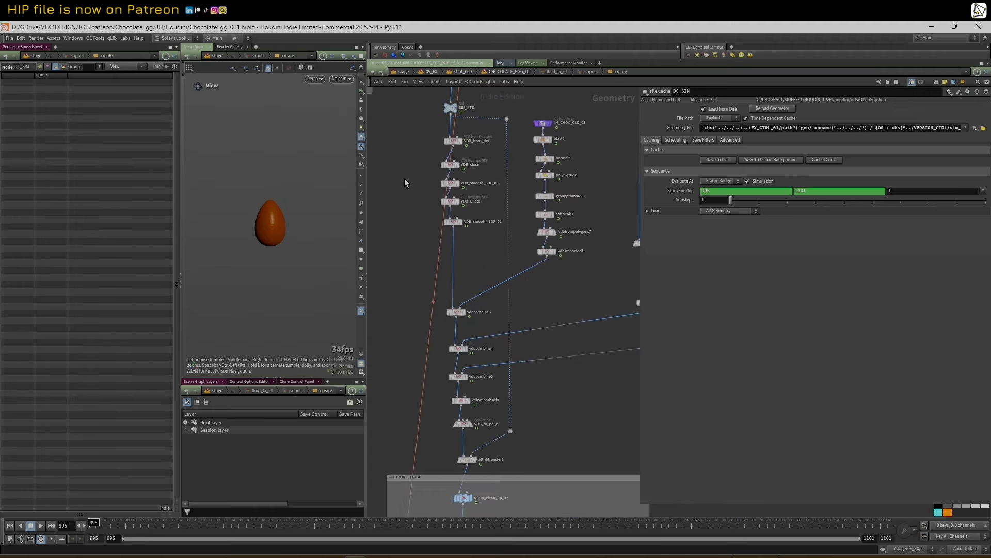
middle_drag(441, 430, 446, 470)
middle_drag(402, 112, 416, 171)
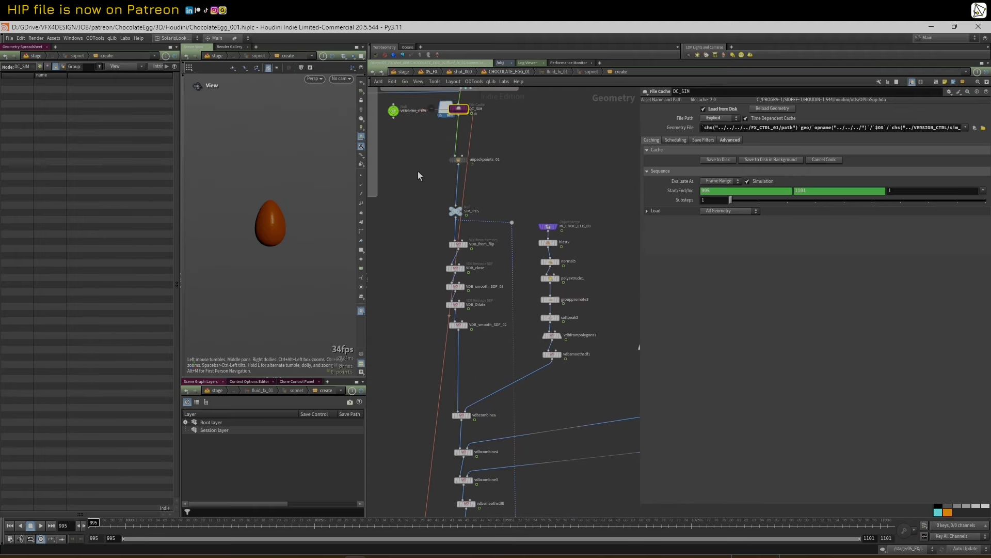
scroll(433, 135, up, 1)
middle_drag(382, 365, 400, 57)
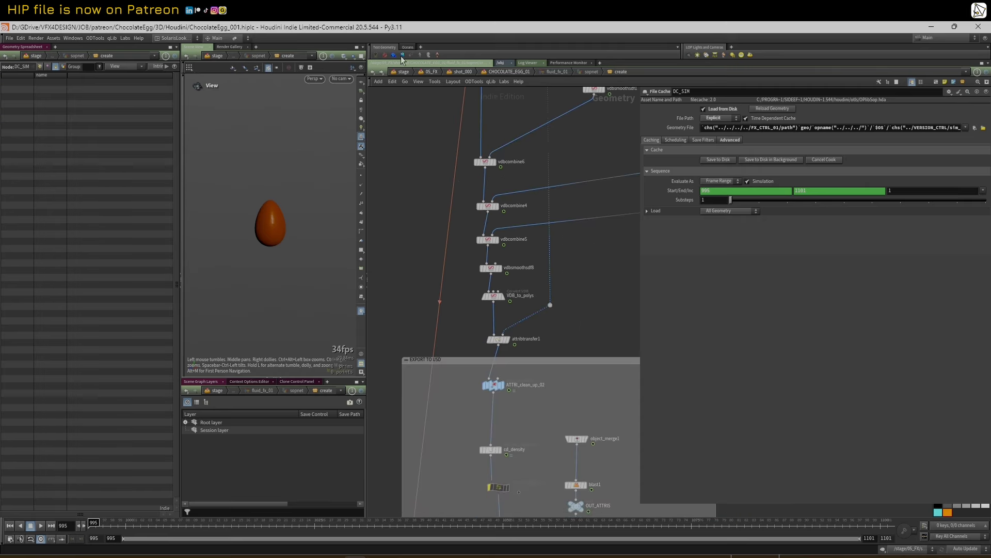
click(405, 81)
click(412, 222)
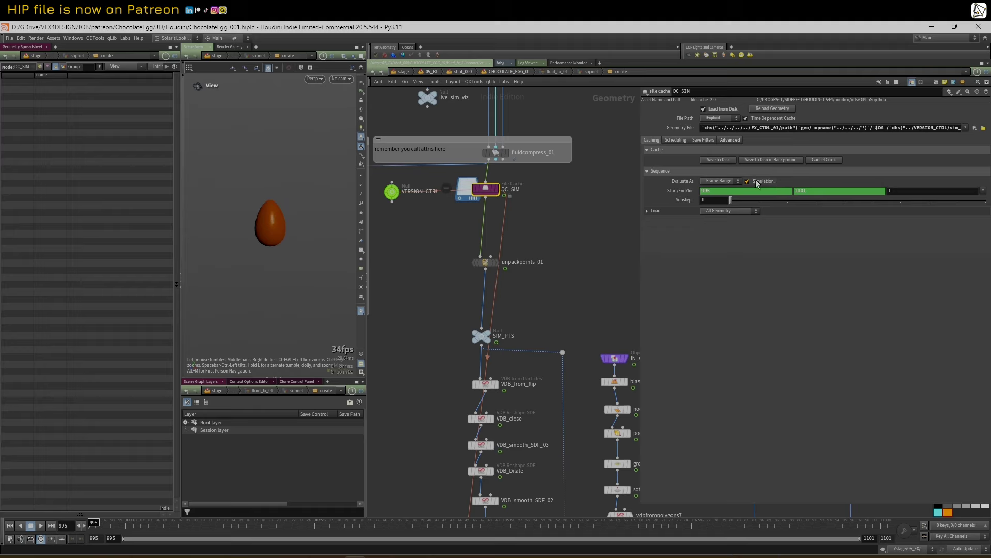
scroll(618, 284, down, 2)
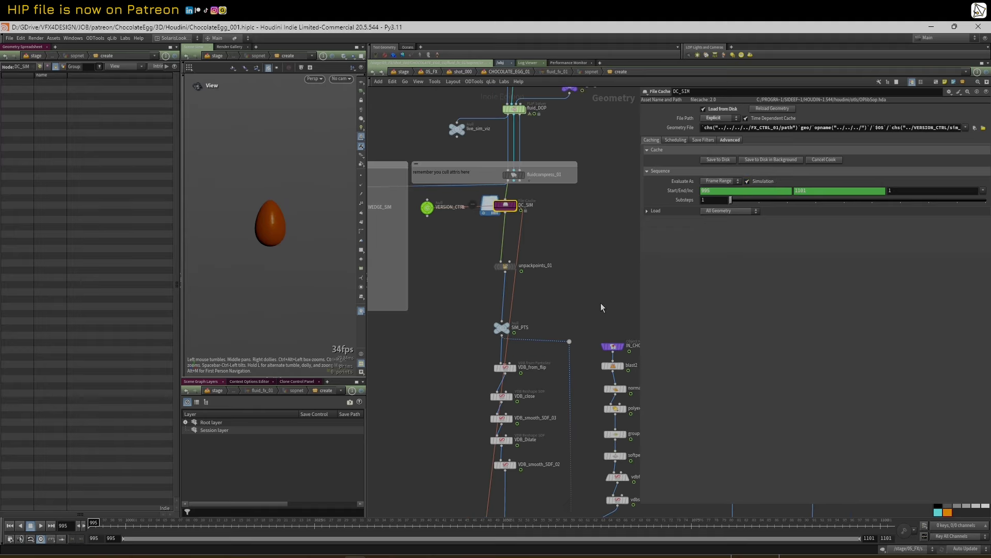
middle_drag(600, 302, 577, 217)
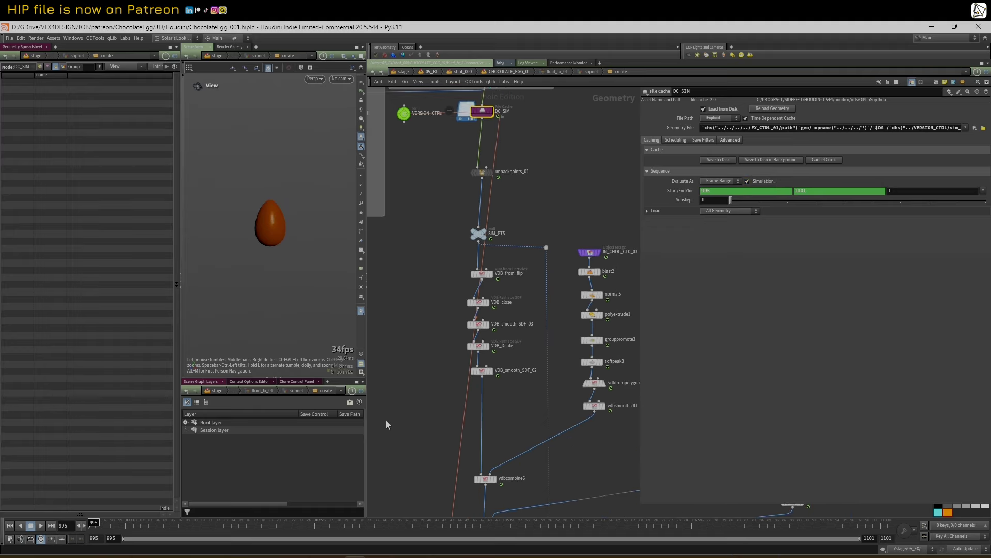
middle_drag(404, 394, 427, 283)
mouse_move(411, 453)
middle_down()
mouse_move(427, 281)
mouse_move(411, 112)
middle_up()
middle_drag(407, 369, 386, 237)
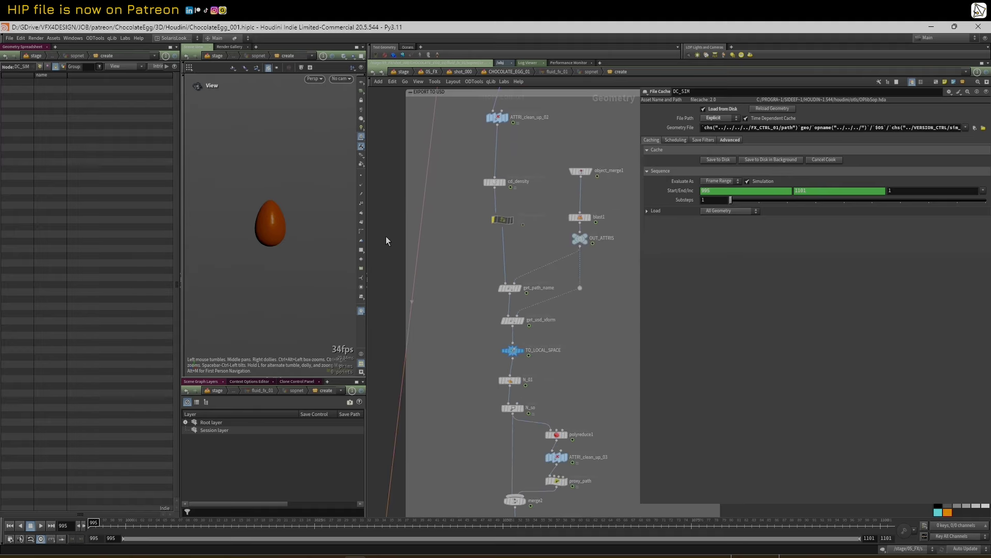
middle_drag(473, 332, 451, 221)
middle_drag(470, 490, 477, 292)
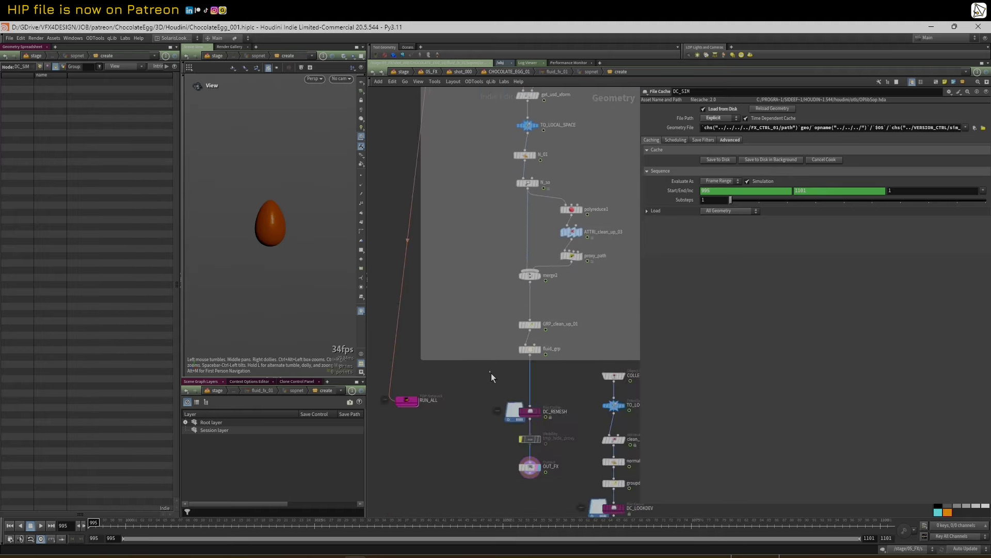
- Inspect the file cache settings of DC_REMESH and DC_LOOKDEV at the end of the create network
click(531, 411)
middle_drag(545, 416, 522, 409)
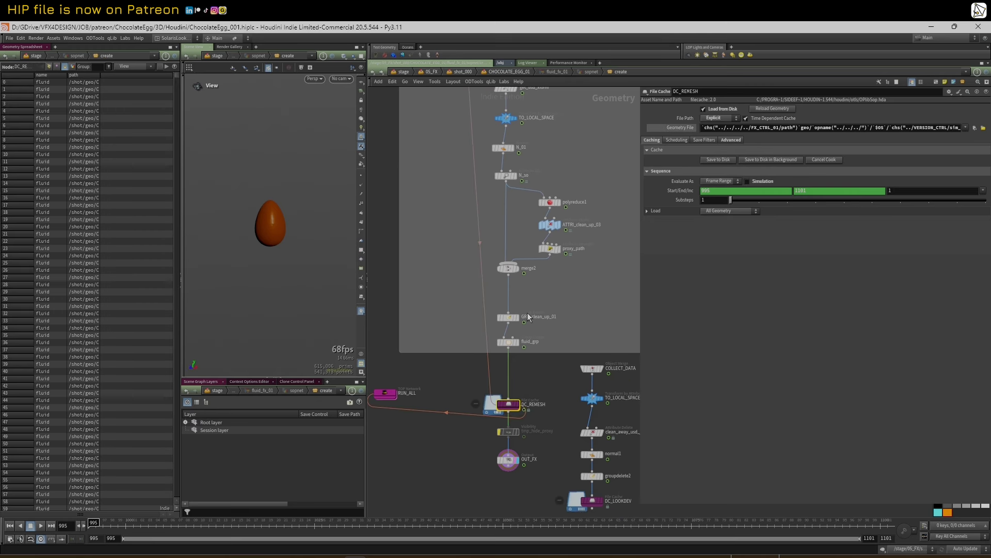
scroll(618, 164, down, 2)
middle_drag(618, 164, 590, 197)
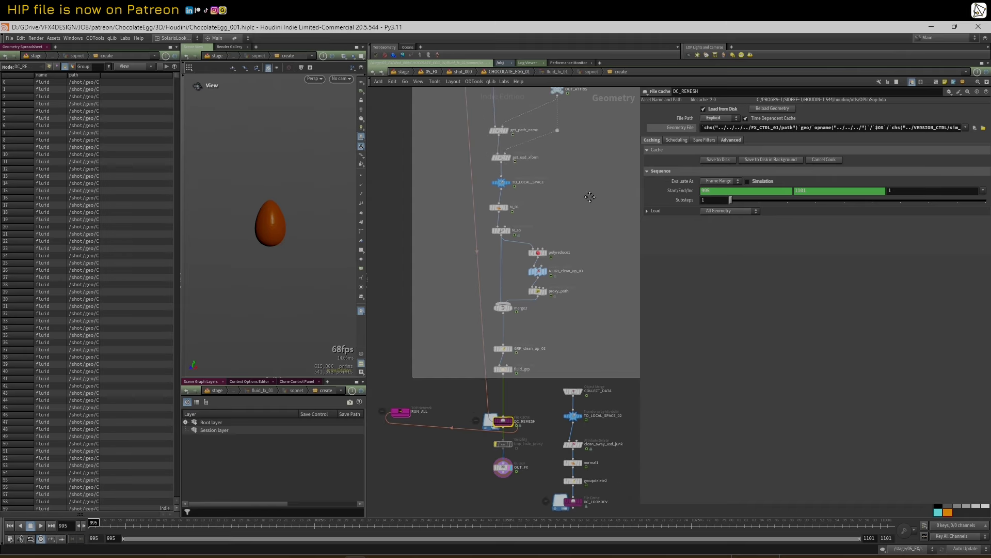
click(574, 510)
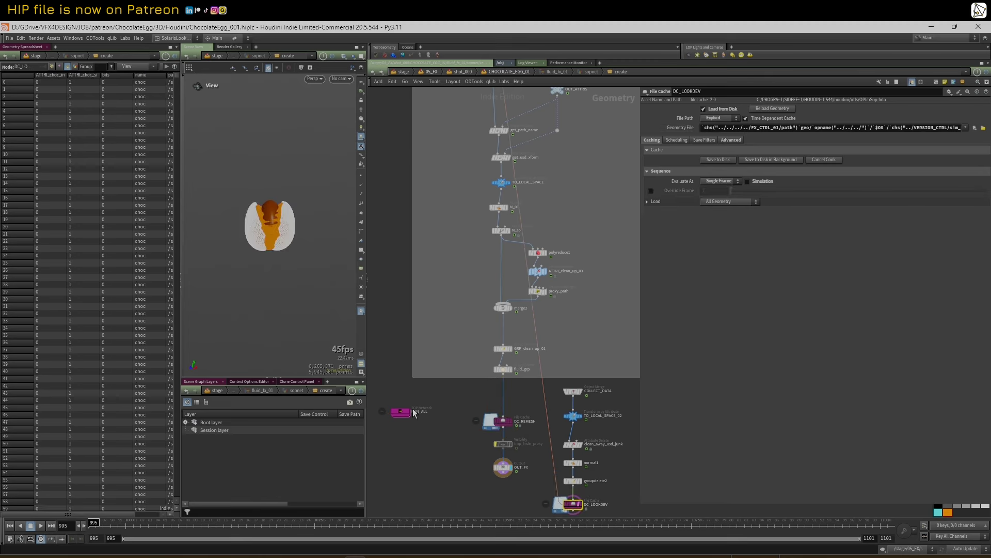
- Review the whole create network from the simulation and wedge caches down to the remesh, lookdev and RUN_ALL nodes
scroll(463, 262, down, 3)
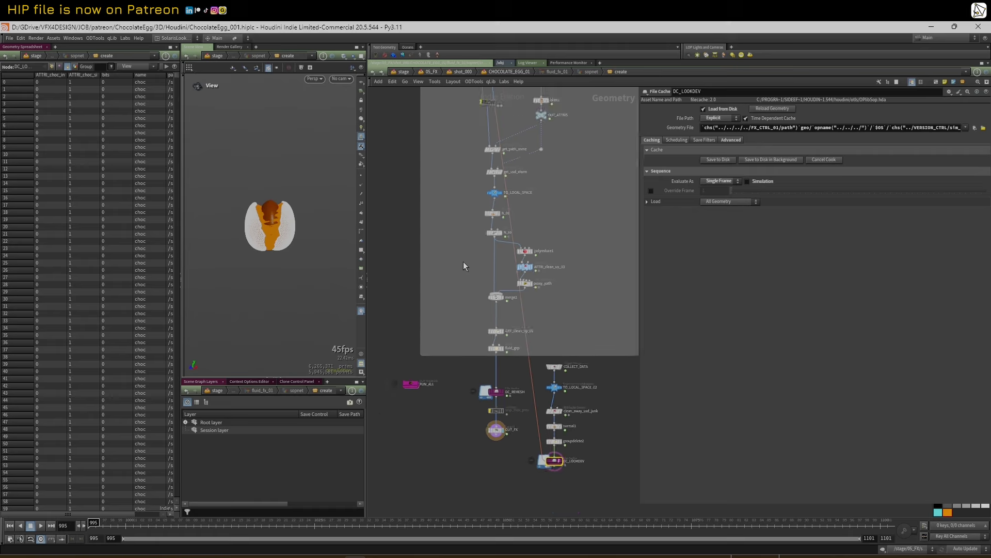
scroll(454, 255, down, 5)
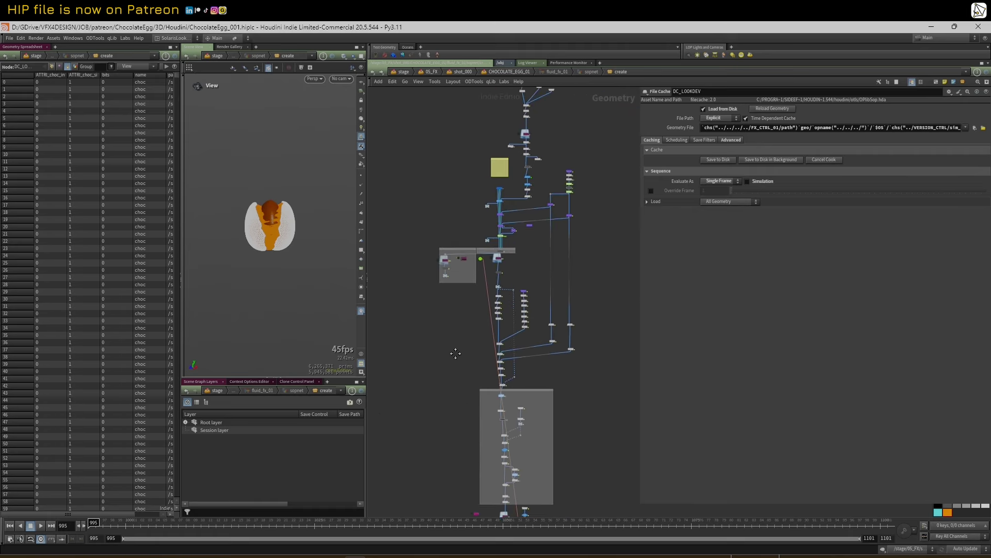
scroll(440, 195, up, 3)
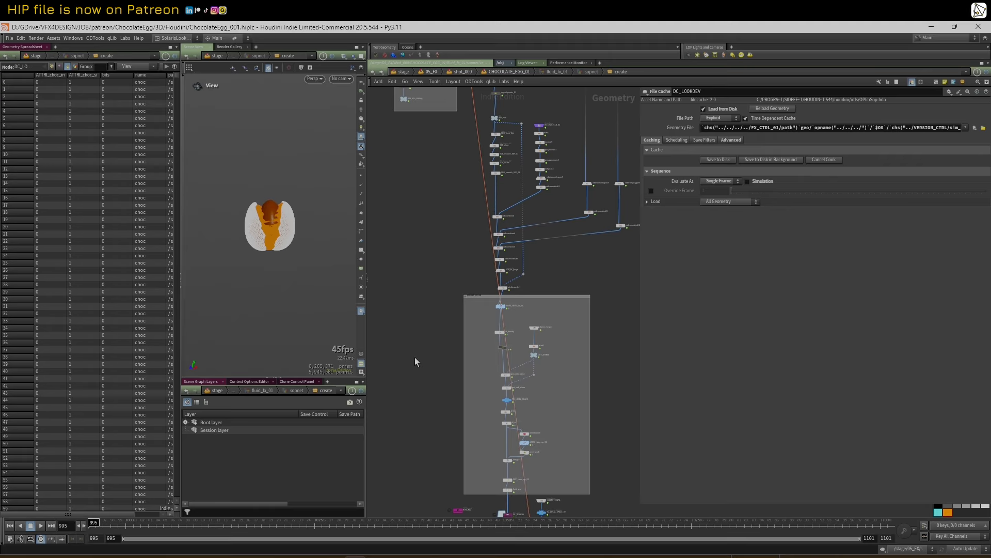
scroll(419, 351, down, 2)
scroll(444, 235, down, 2)
scroll(437, 227, up, 4)
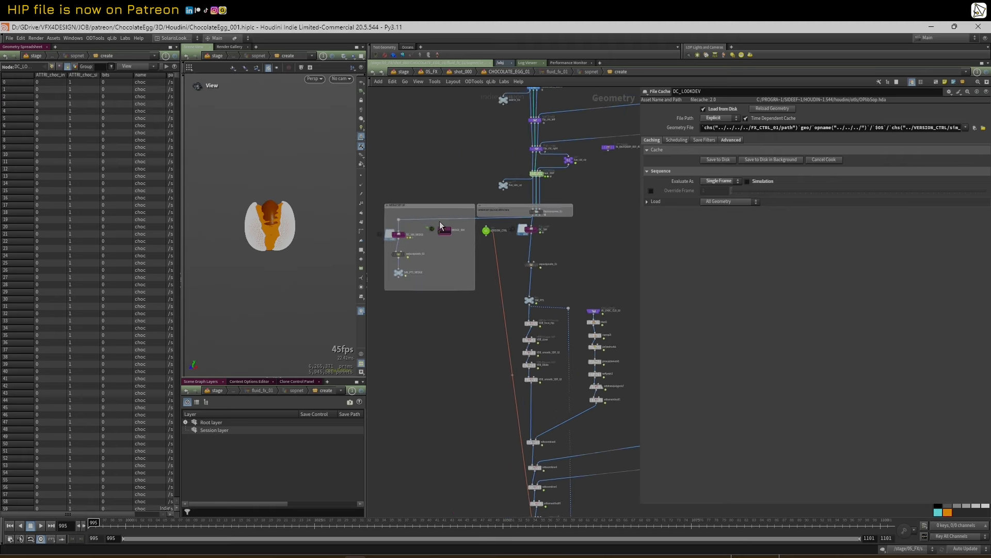
middle_drag(464, 414, 442, 299)
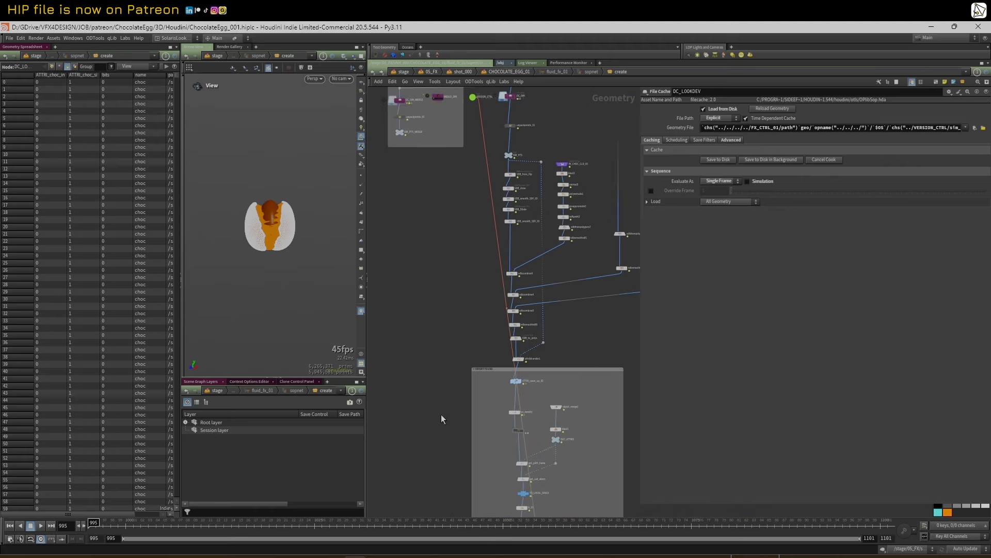
middle_drag(441, 414, 429, 316)
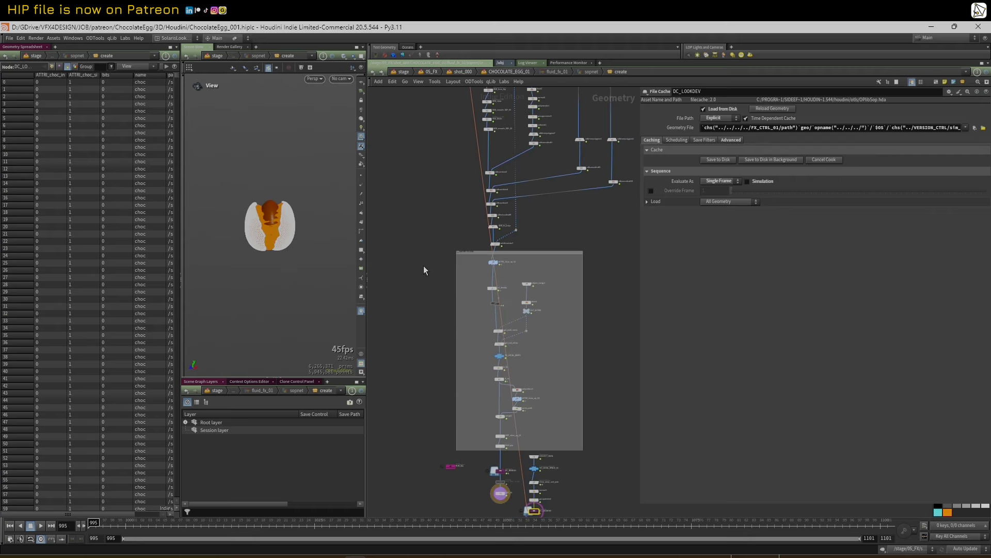
middle_drag(424, 266, 425, 241)
scroll(426, 241, up, 1)
scroll(470, 345, up, 1)
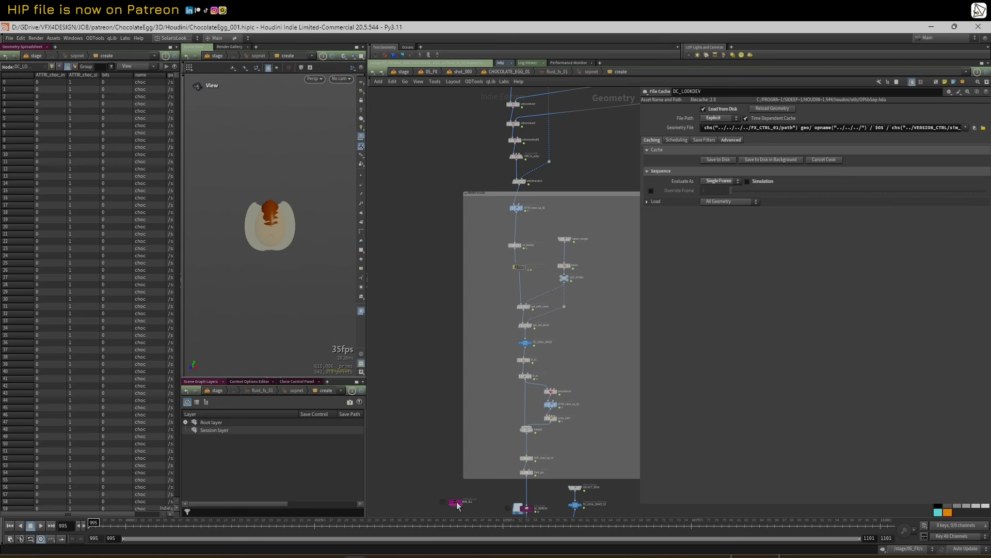
- Open the RUN_ALL network, inspect the FX_USD fetch node and follow its ROP path to the fluid_01 cache
double_click(455, 502)
click(563, 423)
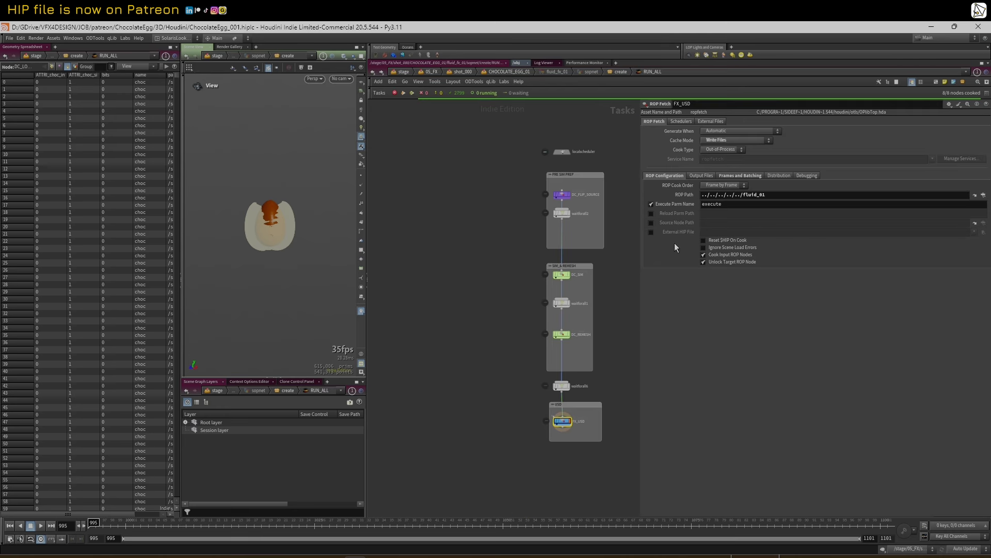
click(975, 195)
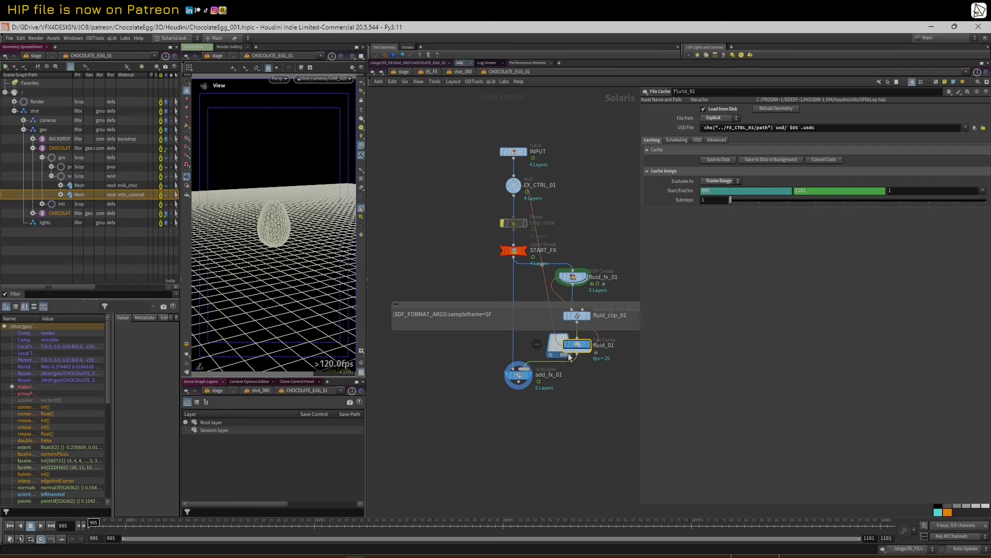
- Look inside fluid_fx_01, return to CHOCOLATE_EGG_01, and examine its clip, fluid_01 cache and add_fx_01 sublayer
double_click(577, 279)
key(u)
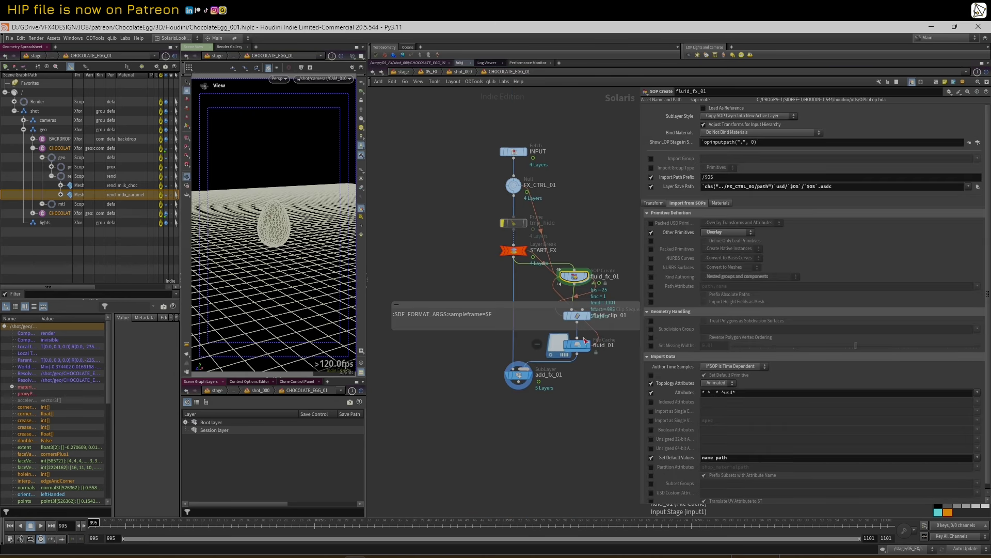
mouse_move(579, 347)
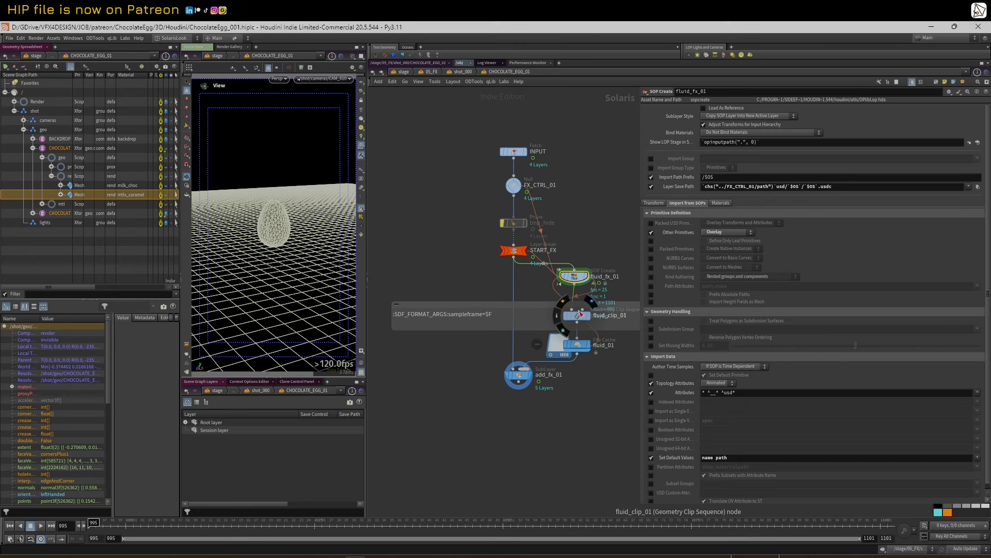
middle_drag(596, 239, 571, 243)
scroll(570, 242, up, 1)
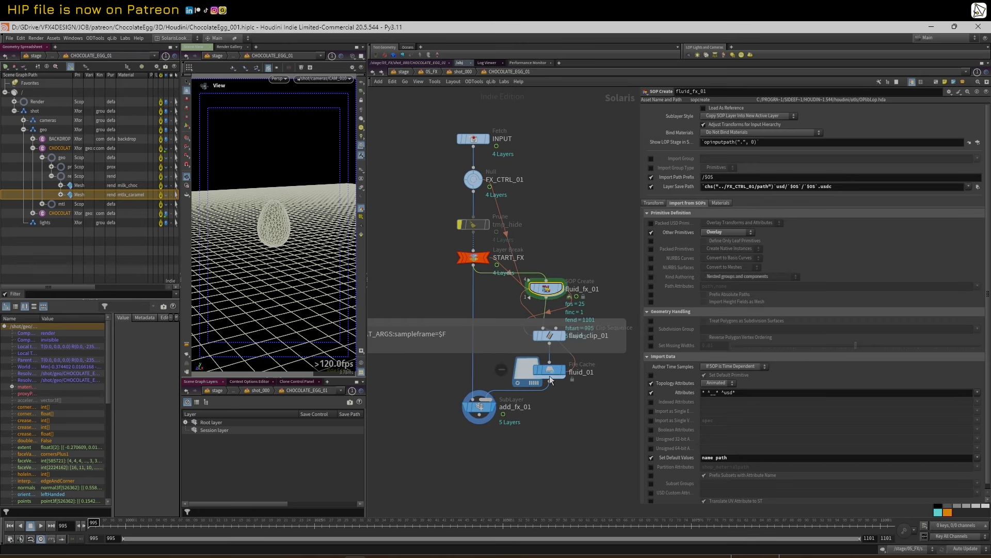
click(479, 407)
middle_drag(410, 437, 436, 425)
- Go up to the 05_FX network and view the FX_shot_000 sublayer at frame 1046, narrowing the parameter pane
key(u)
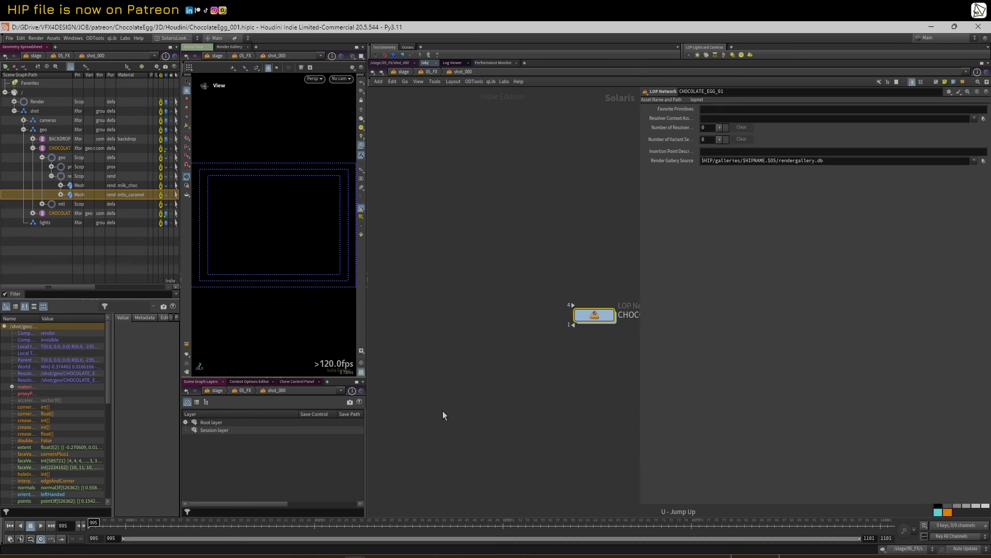
click(505, 338)
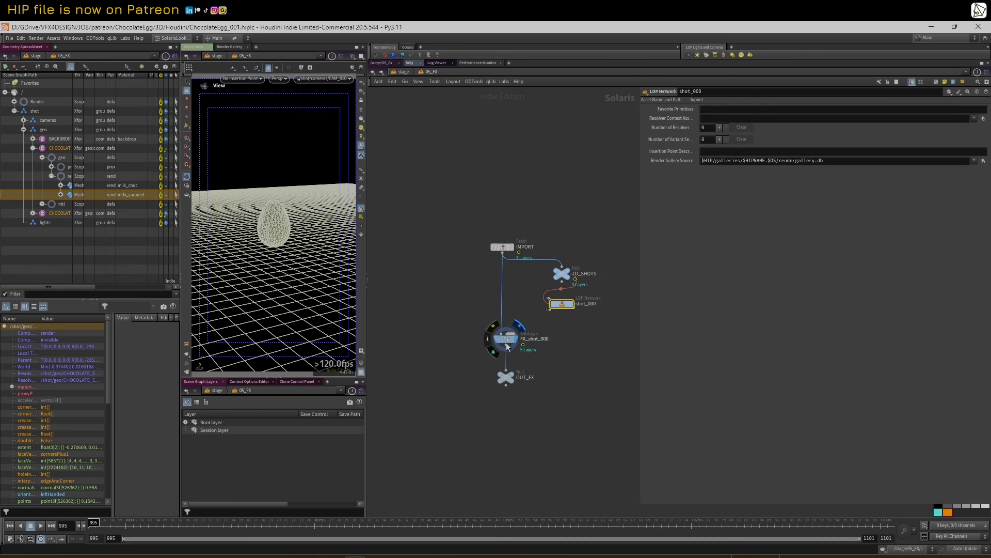
drag(208, 522, 472, 523)
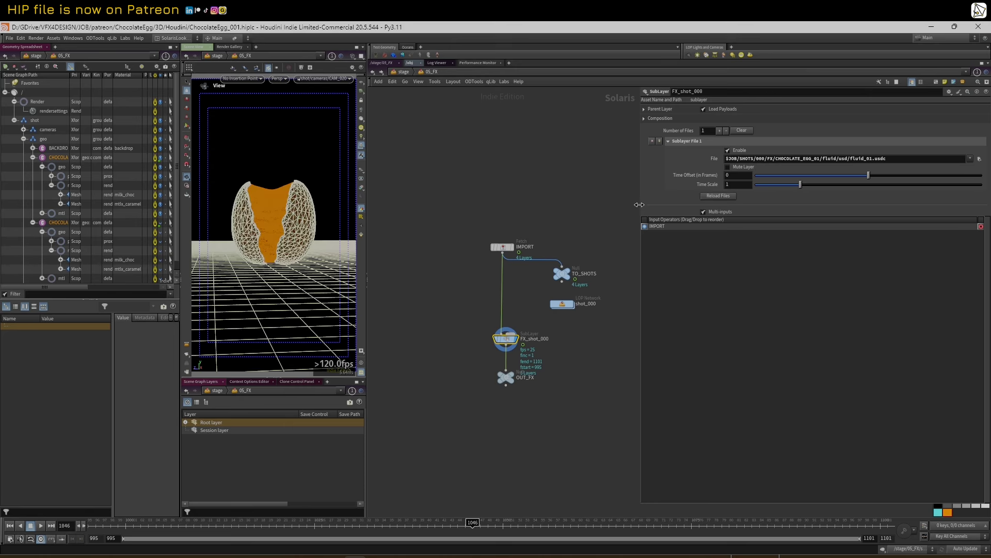
drag(640, 204, 678, 207)
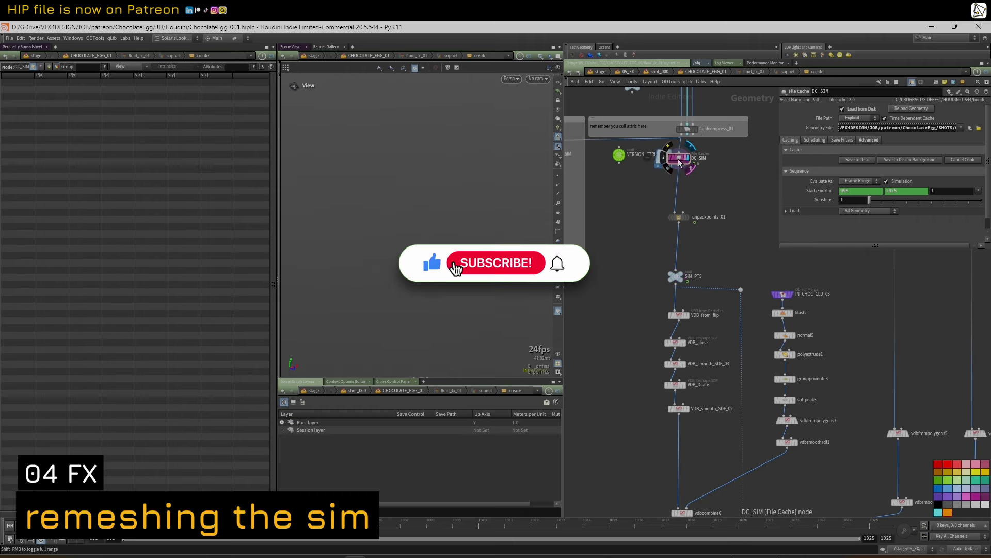
- Display the SIM_PTS node below the DC_SIM cache and move the playhead to frame 1014 to view its points
middle_drag(711, 265, 682, 174)
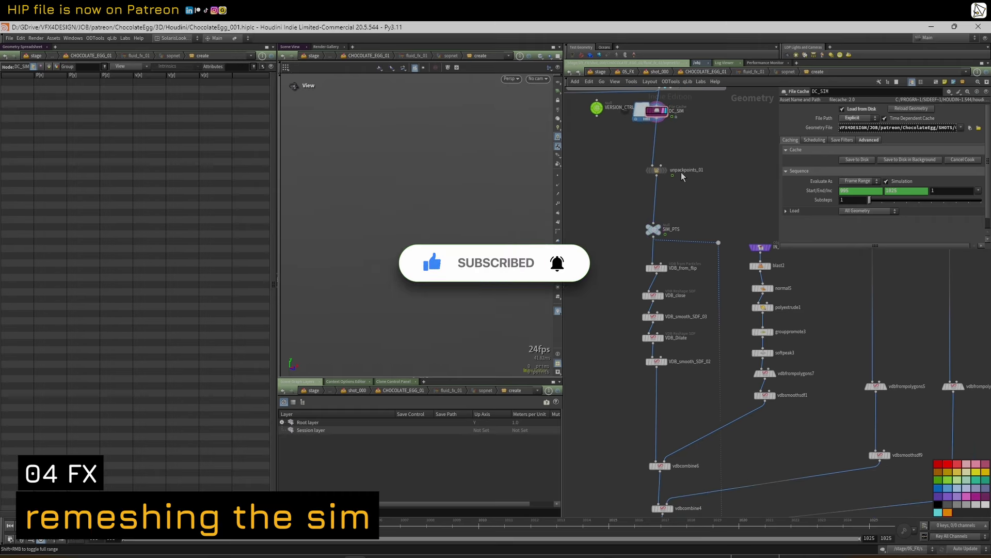
click(659, 226)
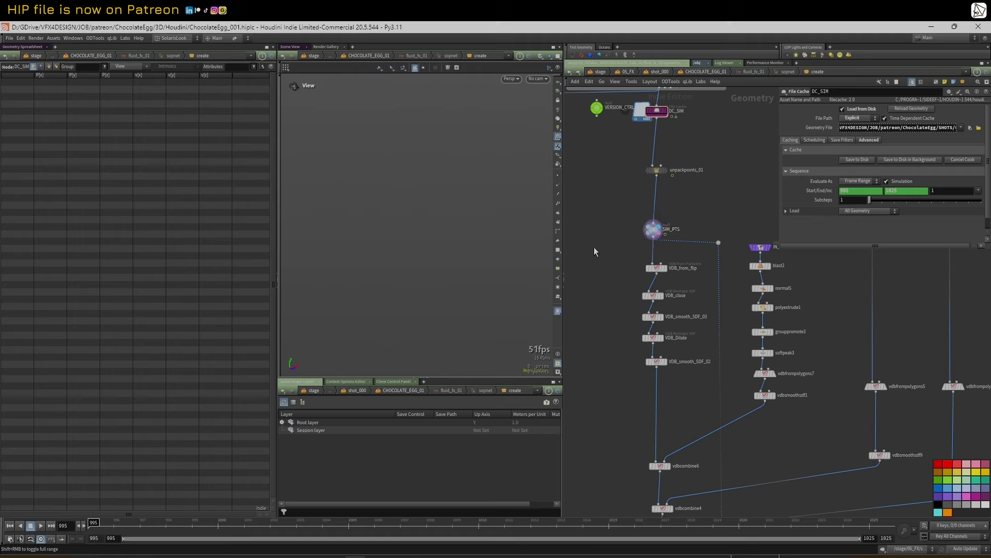
click(375, 522)
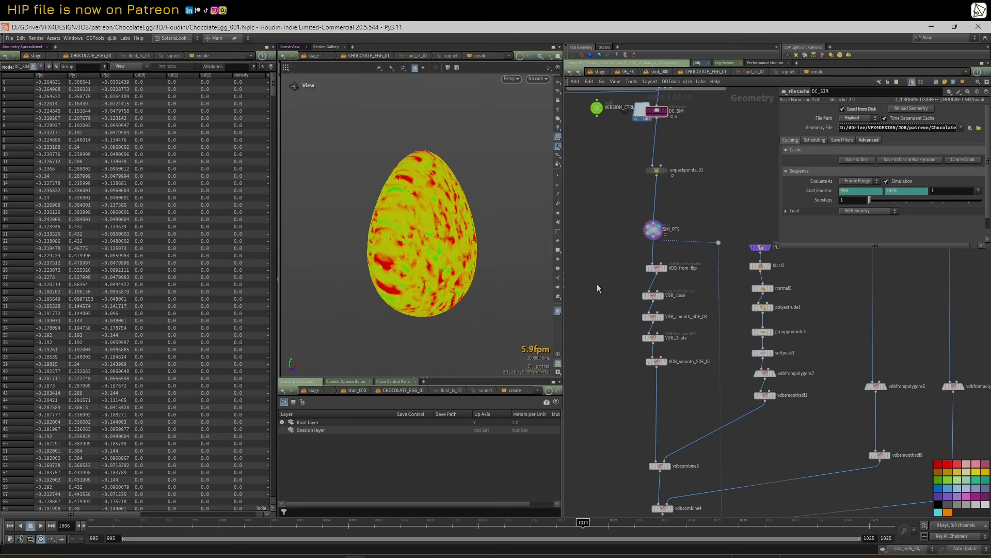
- Set the playback range's end frame to 1101 and view the simulation points at frame 1044
click(886, 538)
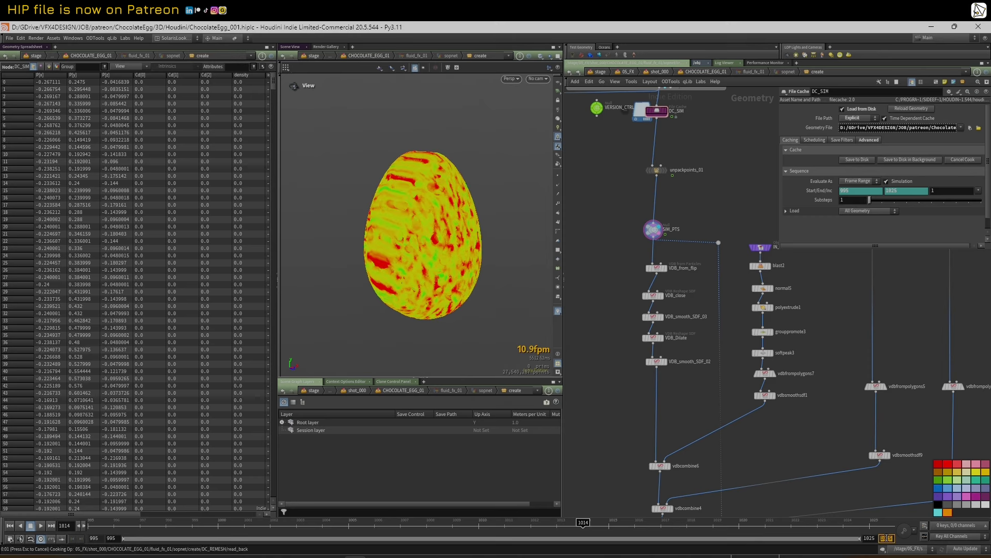
text(1101)
key(Return)
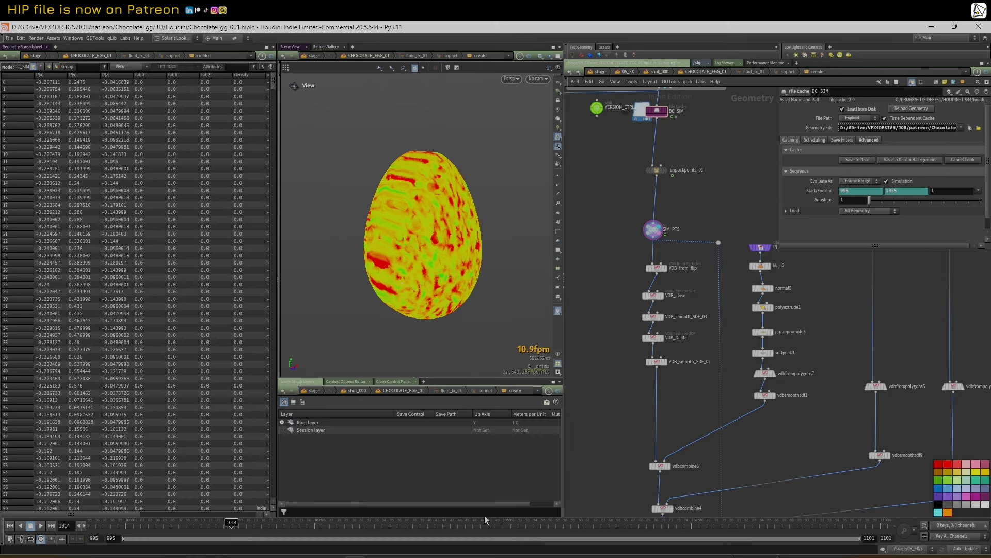
click(458, 527)
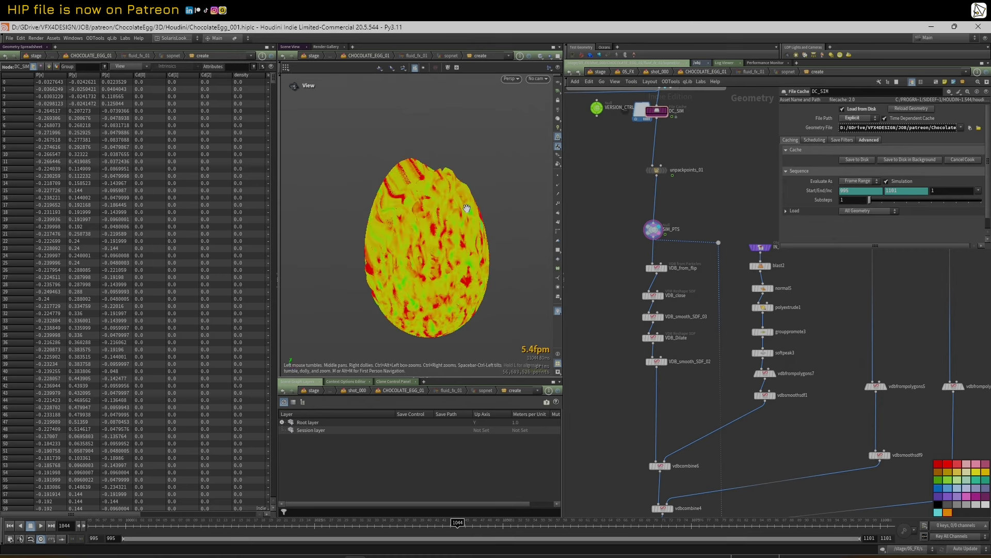
drag(451, 177, 444, 216)
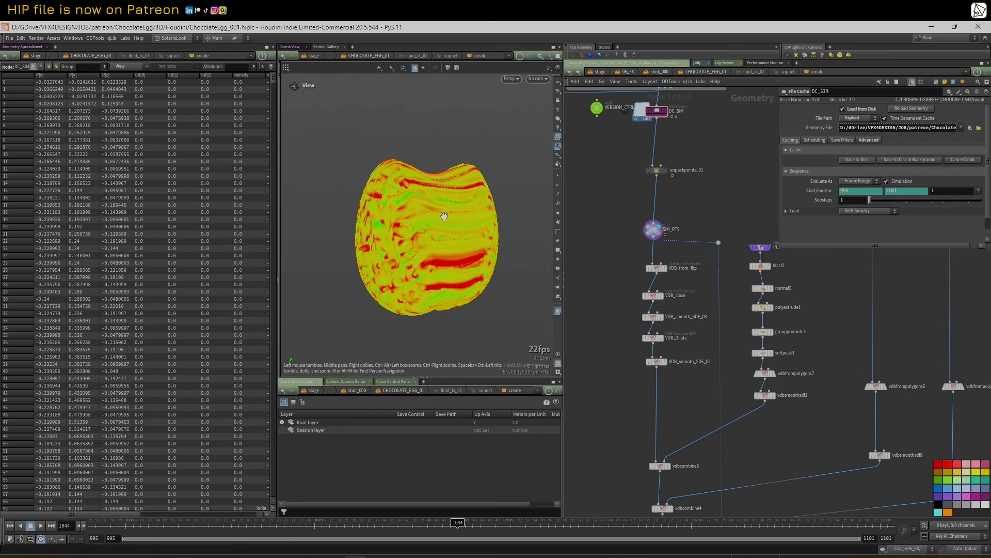
- Display the VDB_from_flip node below SIM_PTS, orbit its surface and narrow the parameter pane
scroll(724, 211, down, 1)
middle_drag(724, 211, 695, 194)
scroll(682, 196, up, 3)
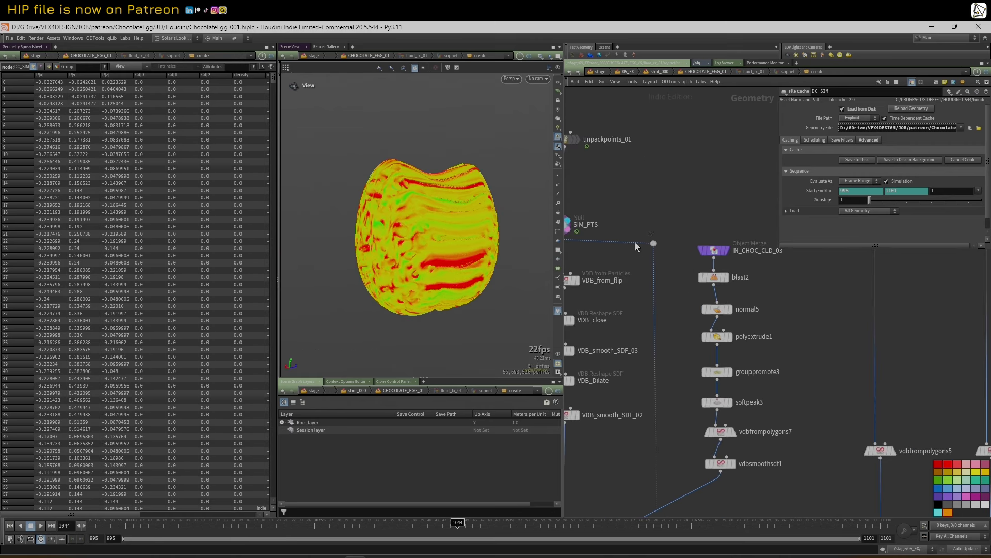
middle_drag(621, 264, 696, 236)
scroll(669, 241, up, 2)
click(643, 263)
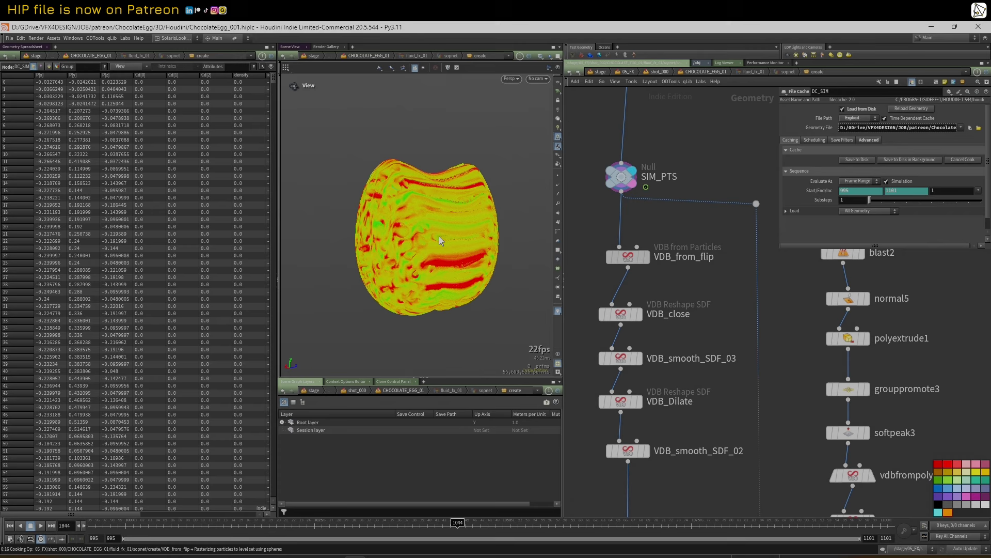
mouse_move(441, 212)
mouse_down()
mouse_move(430, 216)
mouse_move(455, 212)
mouse_up()
drag(778, 169, 874, 172)
- Follow the VDB chain past the conversion to polygons, then display ATTRI_clean_up_02 and examine its mesh
scroll(787, 307, down, 2)
middle_drag(785, 310, 732, 227)
scroll(730, 268, up, 1)
middle_drag(749, 396, 744, 179)
scroll(723, 207, down, 3)
middle_drag(629, 352, 586, 181)
scroll(587, 191, up, 1)
drag(636, 301, 635, 323)
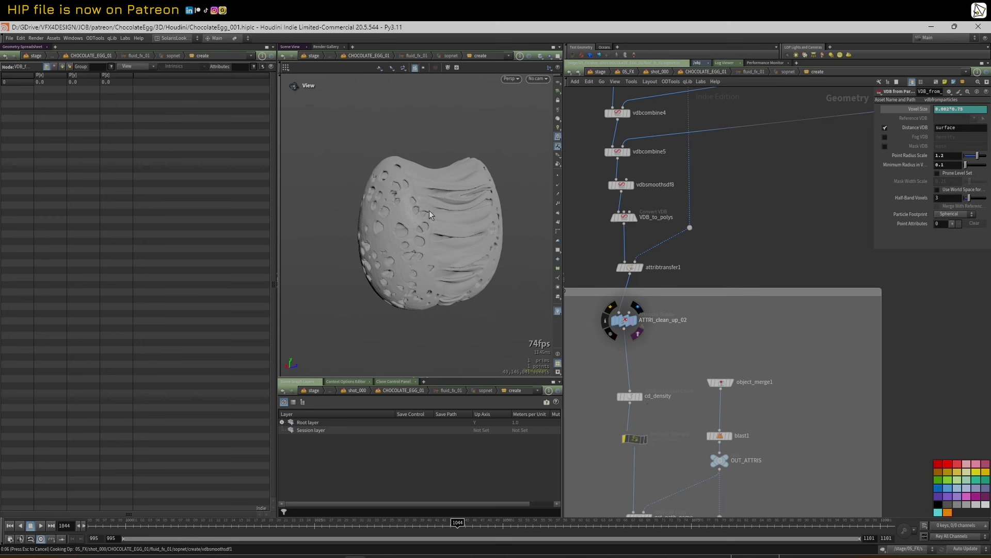
drag(429, 210, 417, 212)
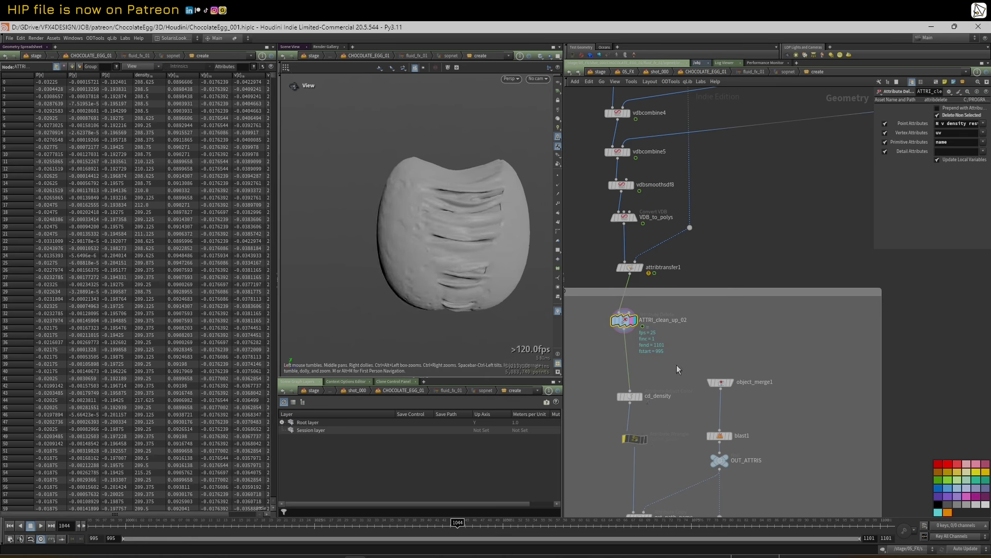
- Display the cd_density node below ATTRI_clean_up_02 and inspect its colour adjustment parameters
middle_drag(687, 409, 699, 305)
scroll(700, 305, up, 3)
drag(617, 287, 604, 286)
mouse_move(604, 287)
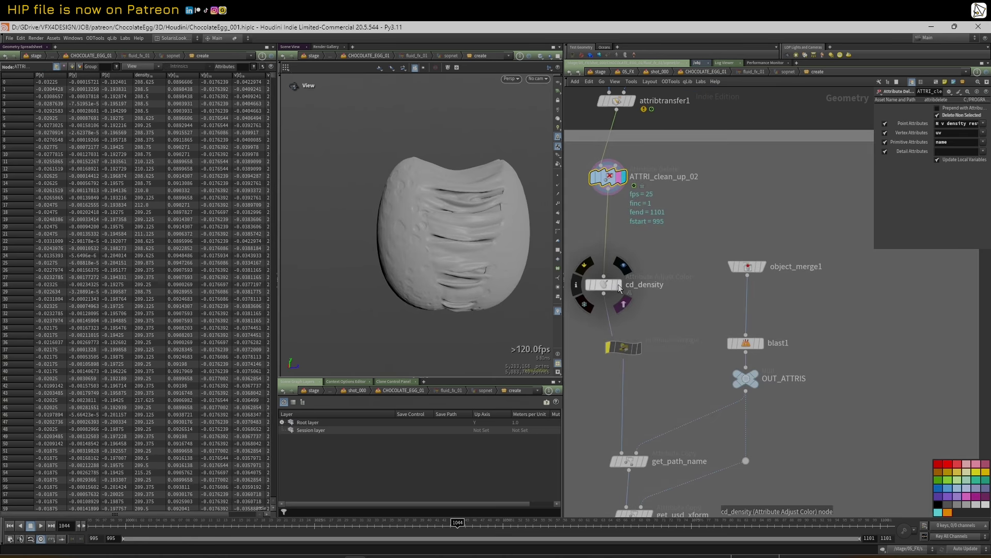
click(609, 286)
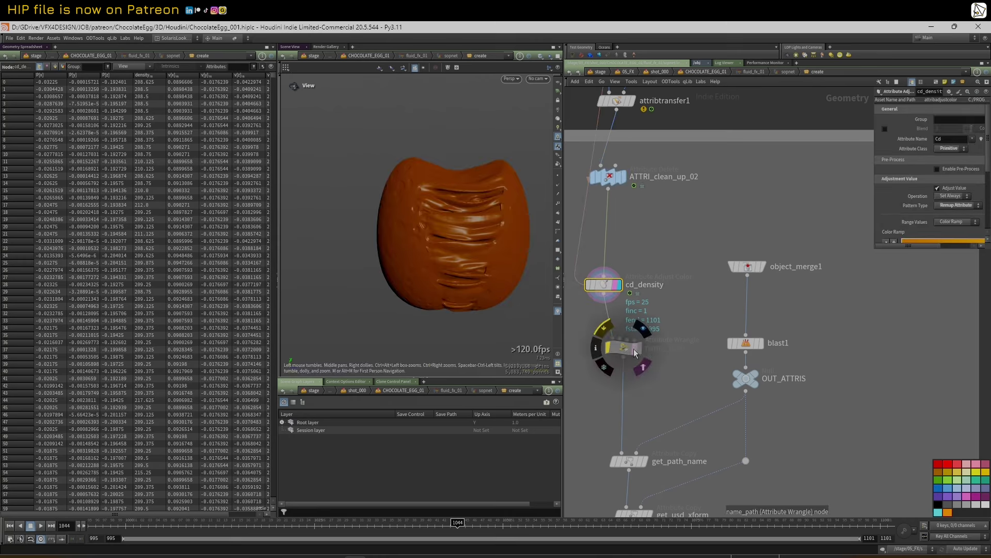
- Display object_merge1 beside the clean-up chain and widen the parameter pane to read its source path
scroll(657, 304, down, 2)
middle_drag(686, 309, 674, 231)
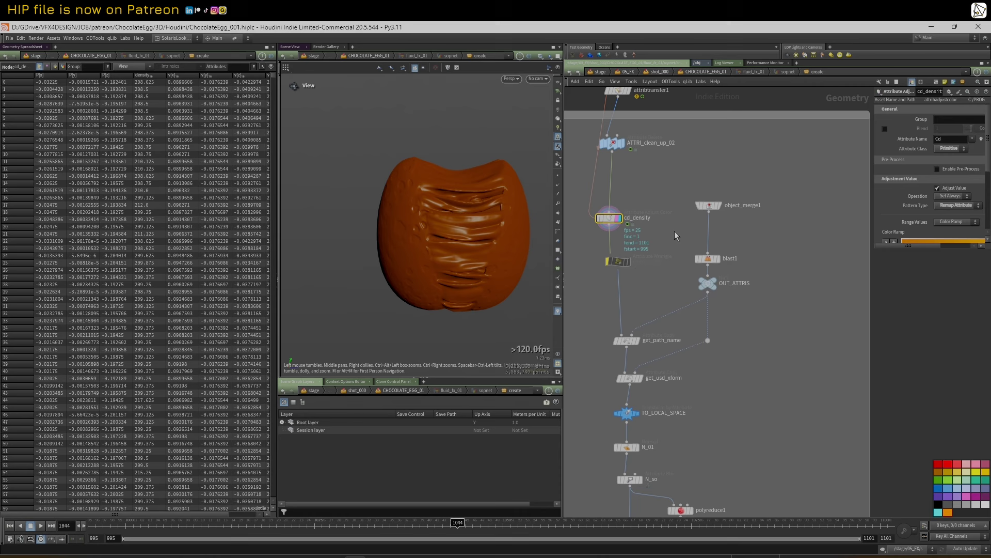
click(718, 206)
click(719, 206)
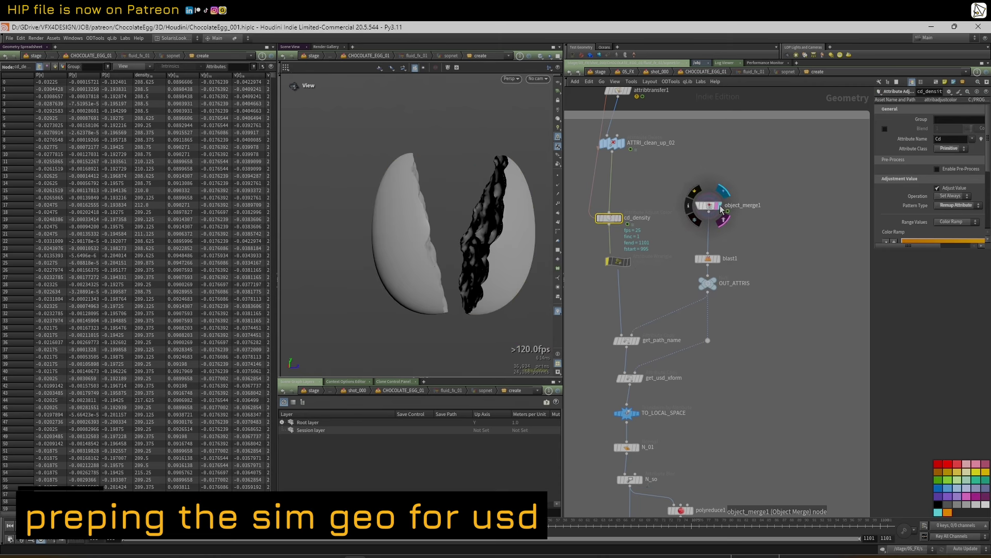
click(708, 206)
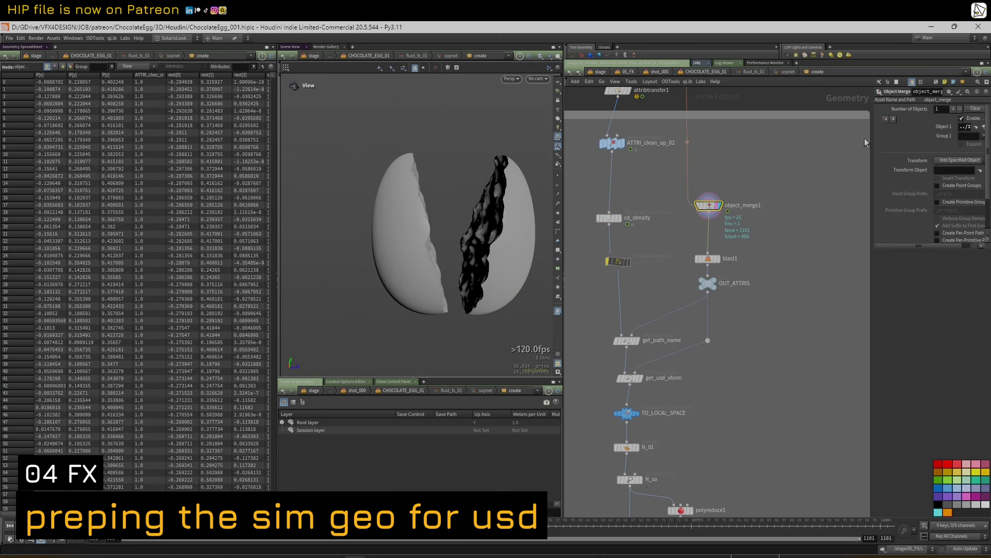
drag(871, 136, 815, 138)
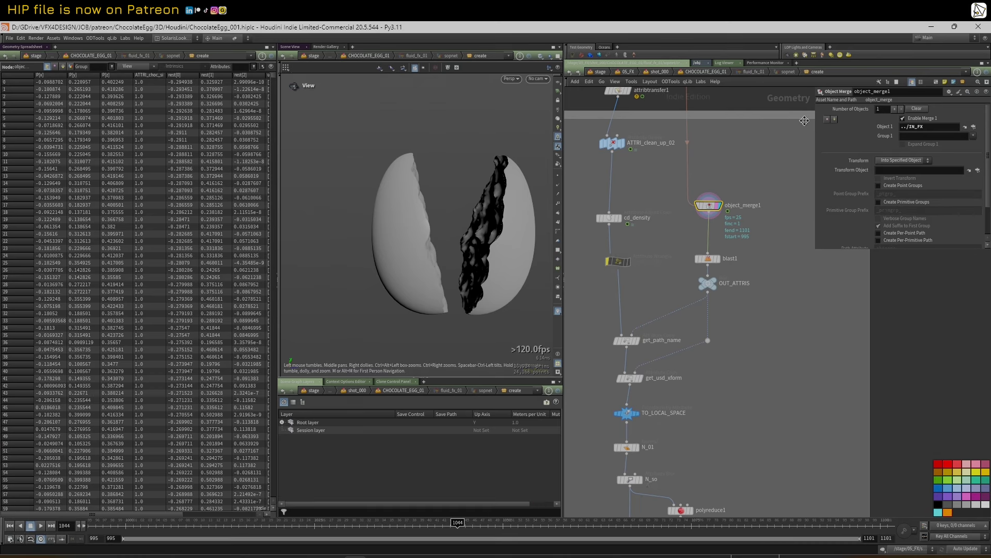
- Trace object_merge1's source up to the IN_FX null and follow the network back down to the export section
scroll(730, 148, down, 2)
middle_drag(723, 124, 671, 441)
scroll(671, 441, down, 8)
scroll(666, 153, up, 8)
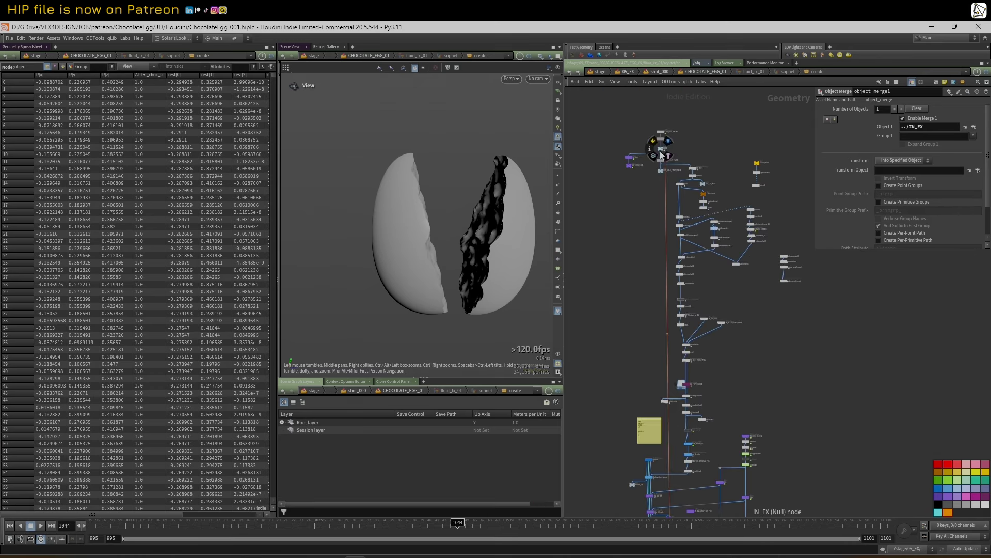
scroll(628, 230, down, 6)
middle_drag(611, 362, 622, 188)
scroll(646, 365, up, 1)
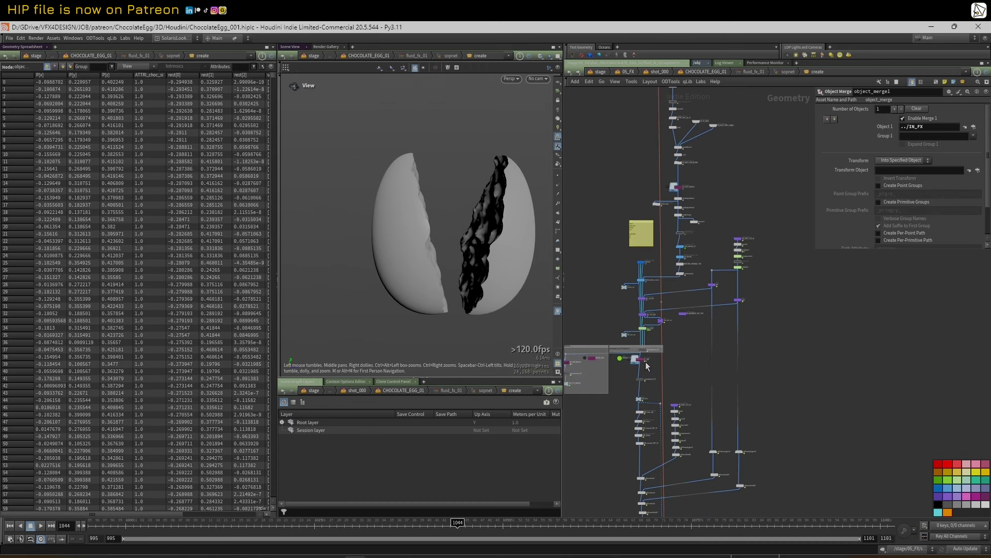
scroll(646, 365, down, 1)
middle_drag(695, 306, 721, 72)
scroll(718, 237, up, 1)
scroll(716, 272, up, 4)
middle_drag(711, 412, 759, 364)
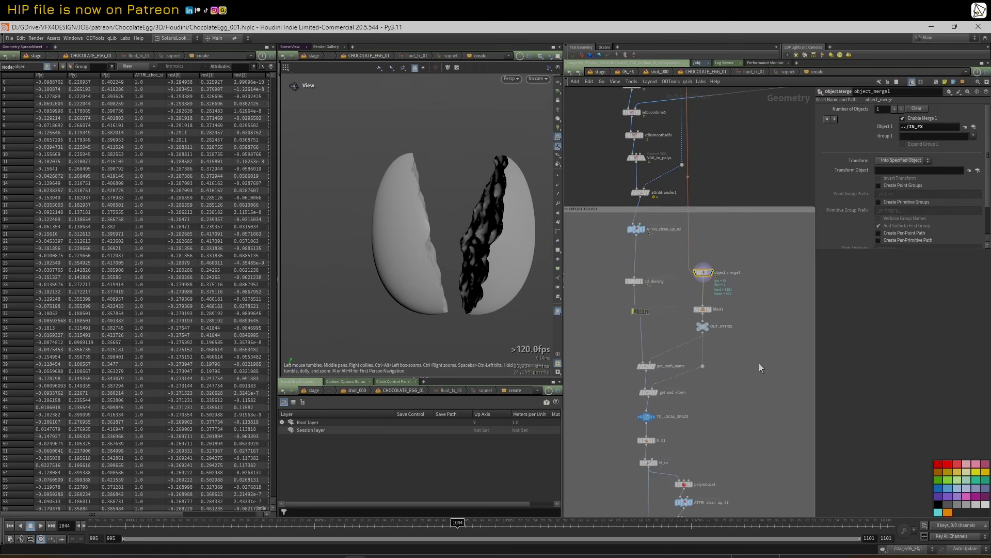
- Display blast1, then select and display get_path_name to review the path and name attributes it copies
scroll(742, 333, up, 2)
click(691, 296)
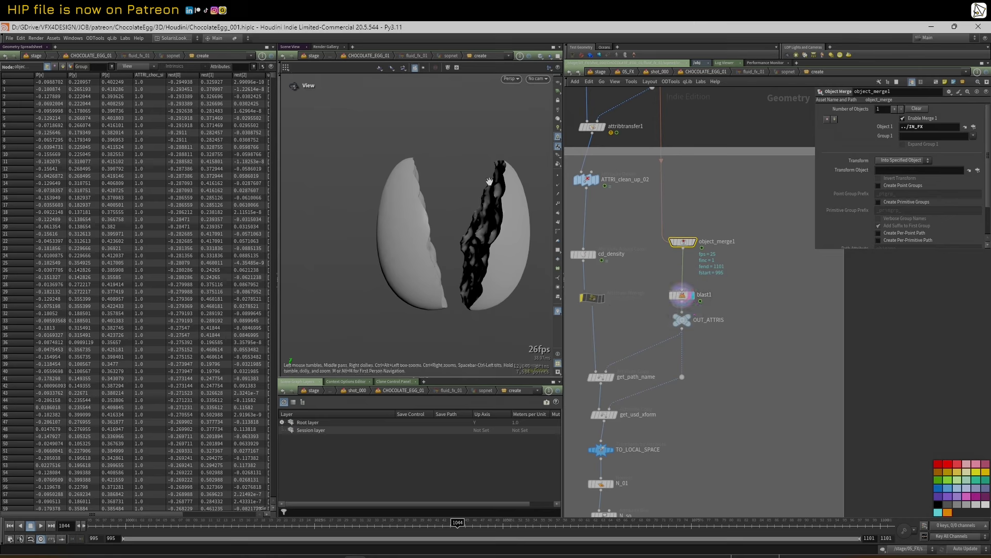
middle_drag(621, 354, 661, 251)
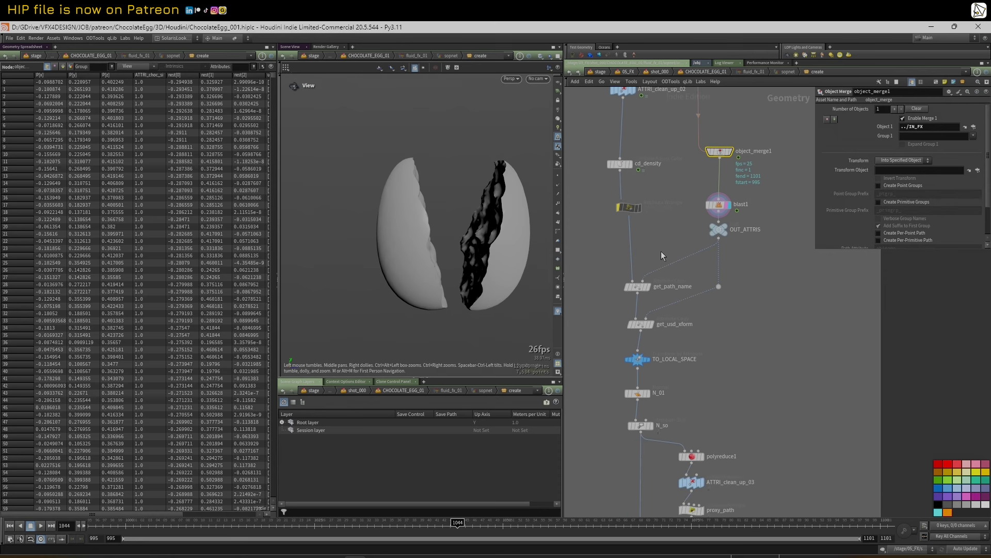
click(638, 296)
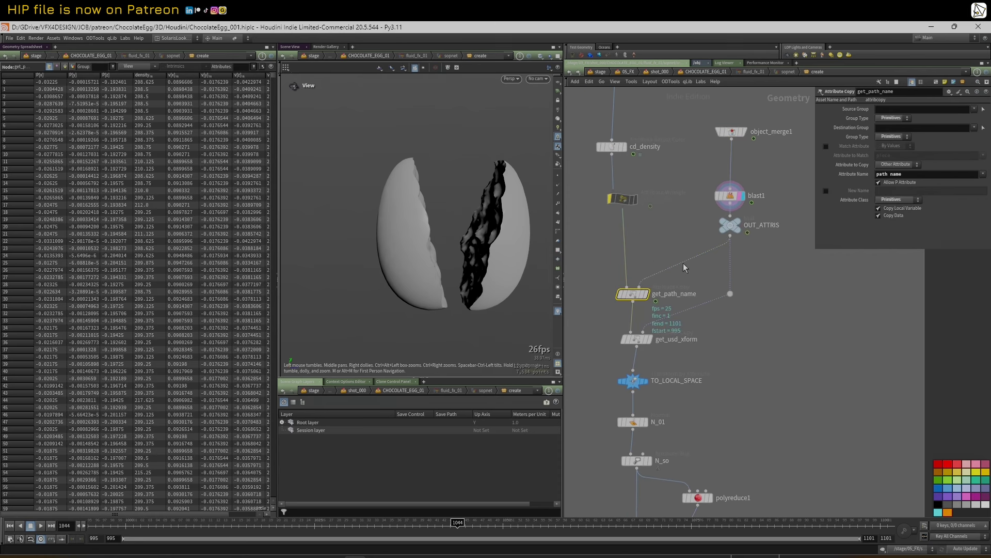
click(642, 296)
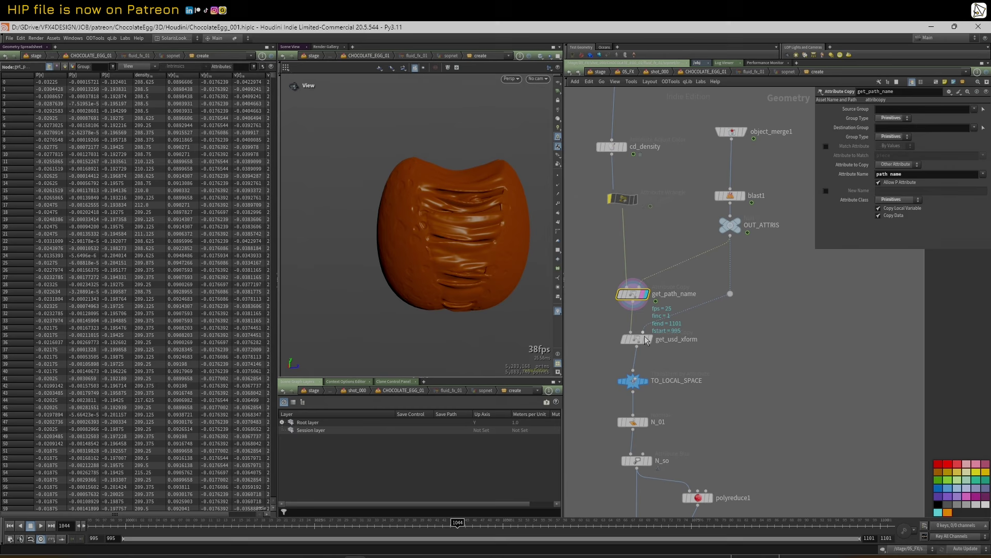
- Inspect get_usd_xform's copied transform attribute and display TO_LOCAL_SPACE to view the mesh in local space
click(634, 339)
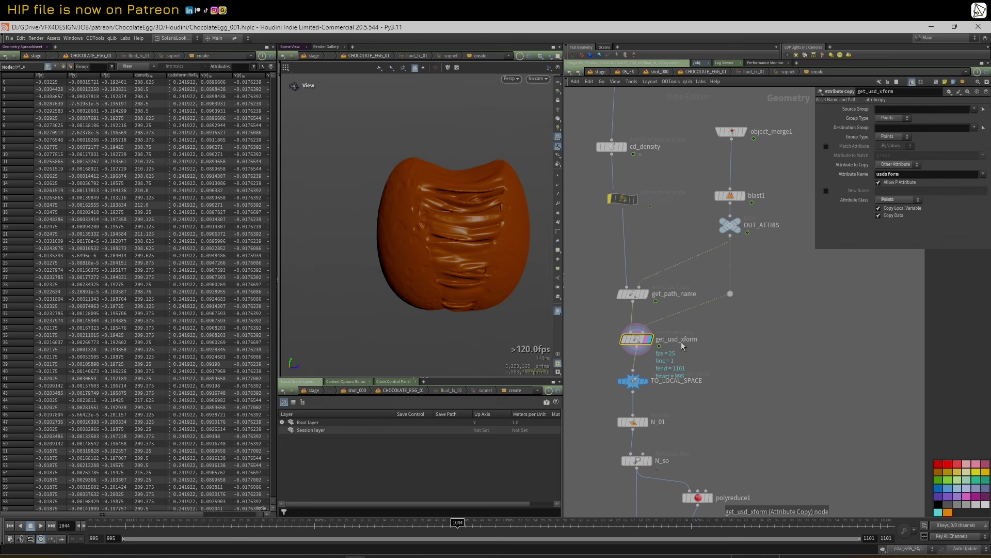
click(646, 339)
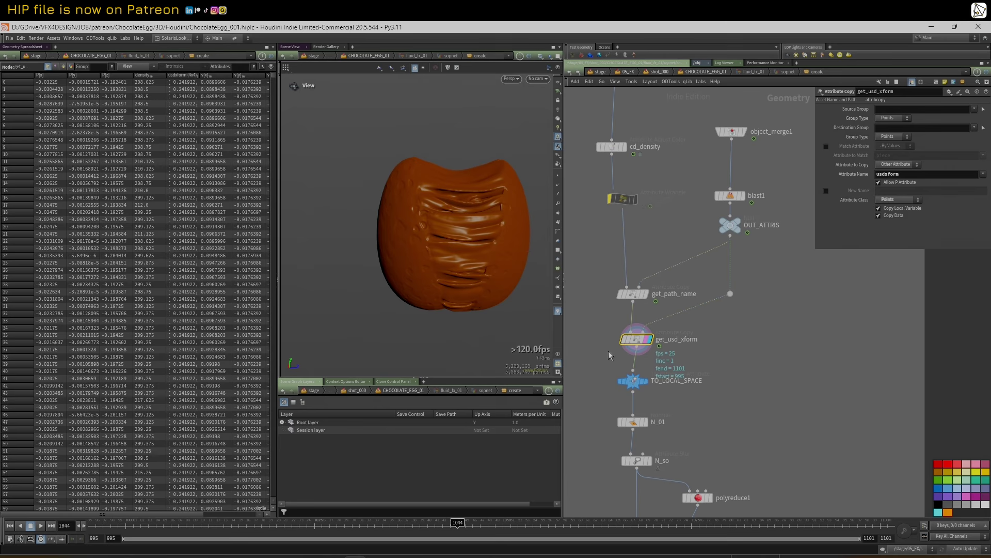
click(641, 383)
click(639, 382)
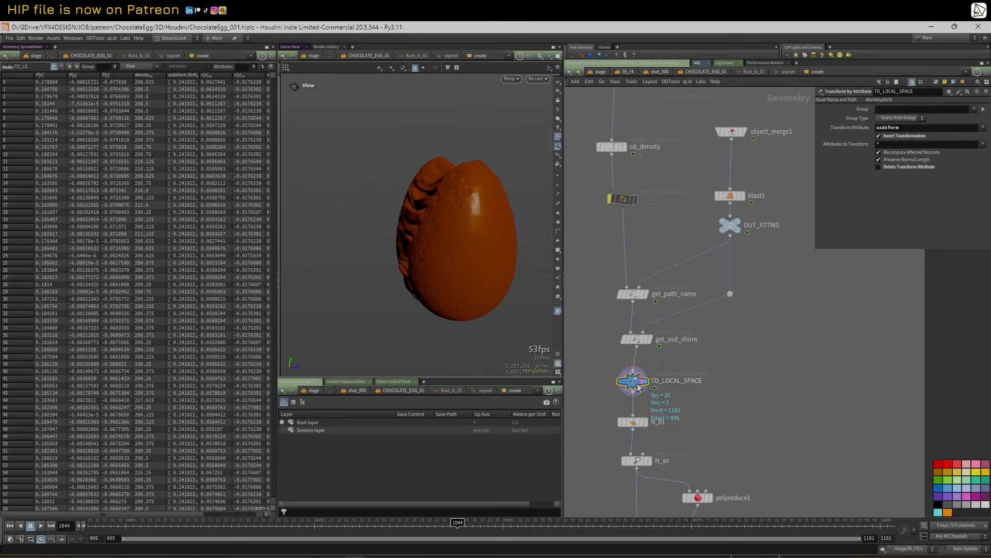
- Display the N_01 and N_so nodes in turn and orbit the mesh to check the blurred normals
scroll(675, 333, down, 3)
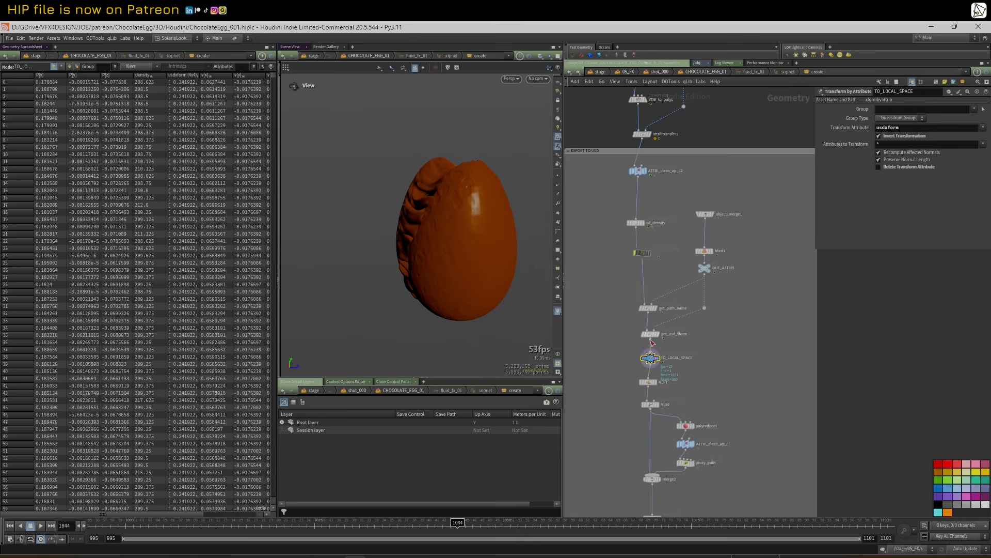
scroll(677, 277, up, 3)
mouse_move(640, 305)
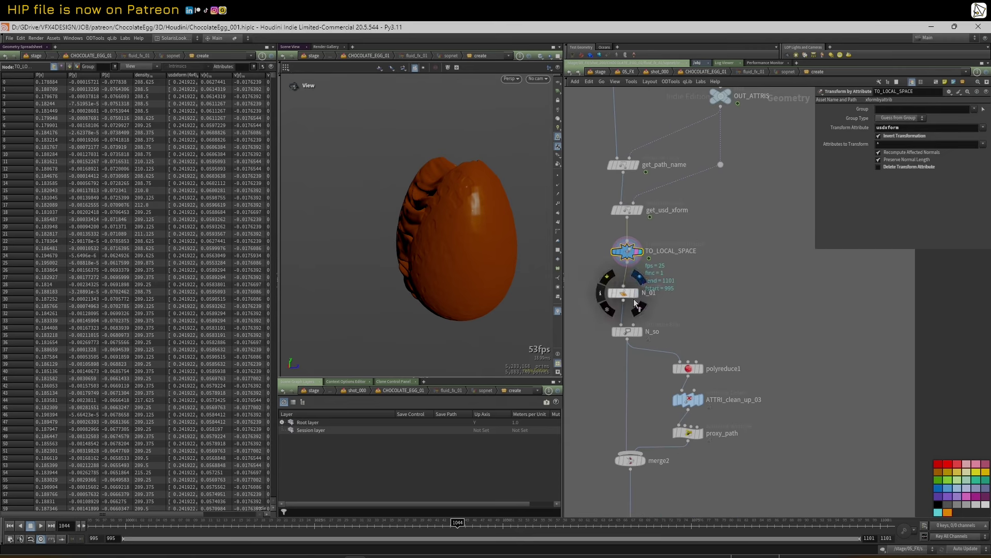
middle_drag(677, 310, 708, 218)
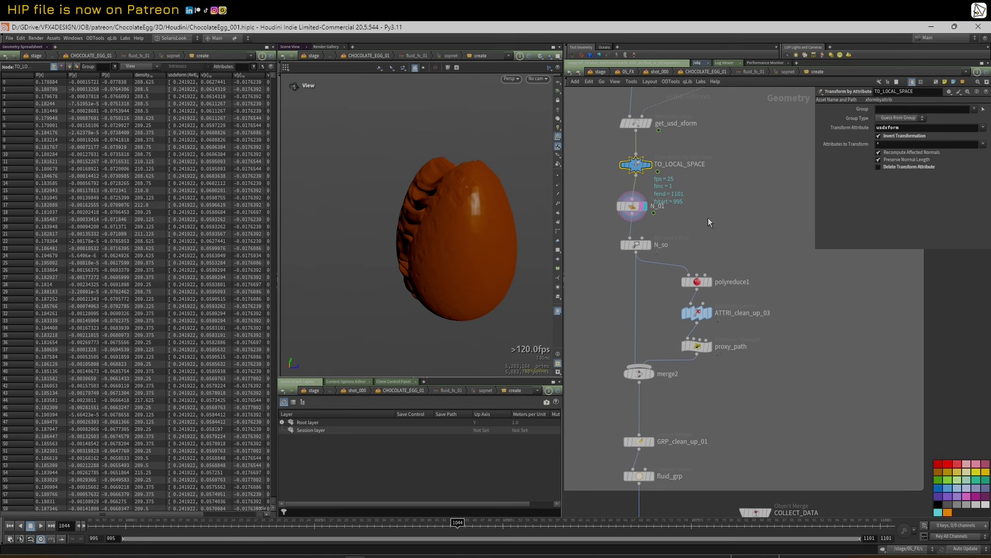
click(646, 246)
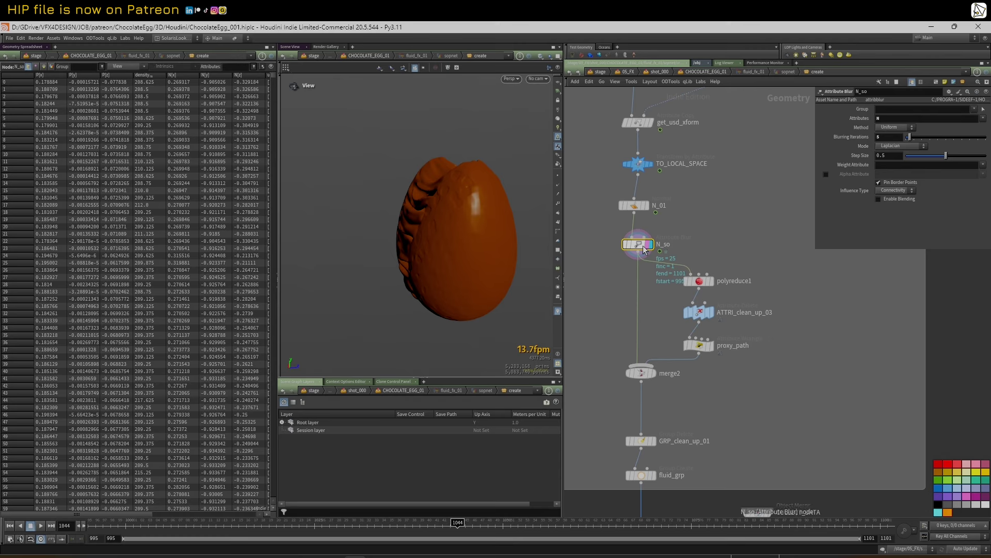
drag(427, 222, 402, 184)
scroll(402, 185, down, 2)
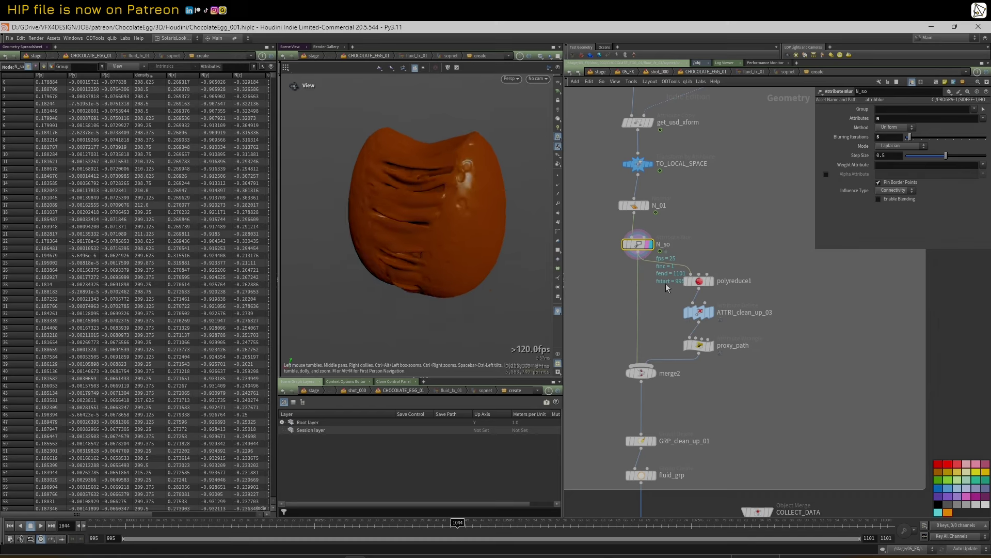
- Display ATTRI_clean_up_03 below polyreduce1 and examine the reduced proxy mesh and its kept attributes
mouse_move(700, 284)
click(712, 315)
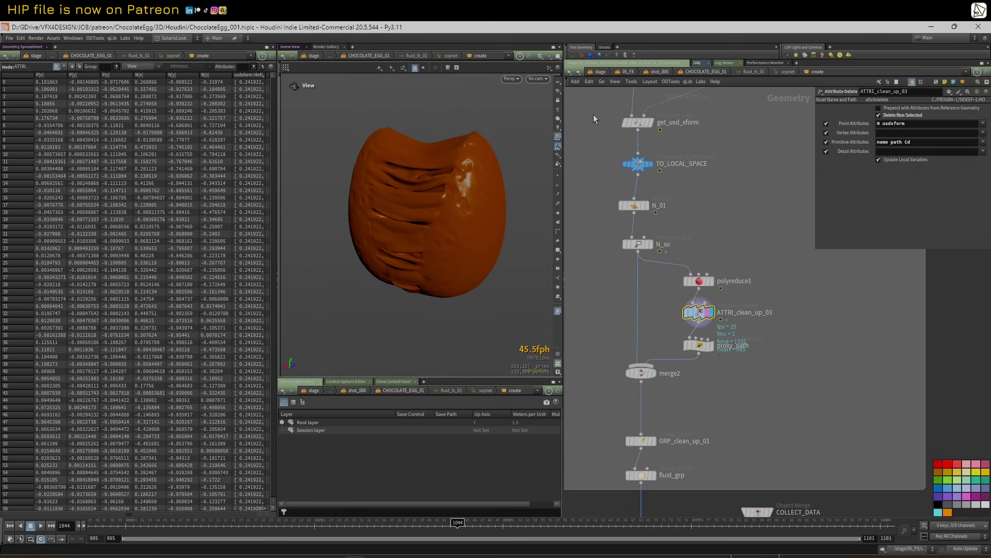
scroll(674, 229, down, 1)
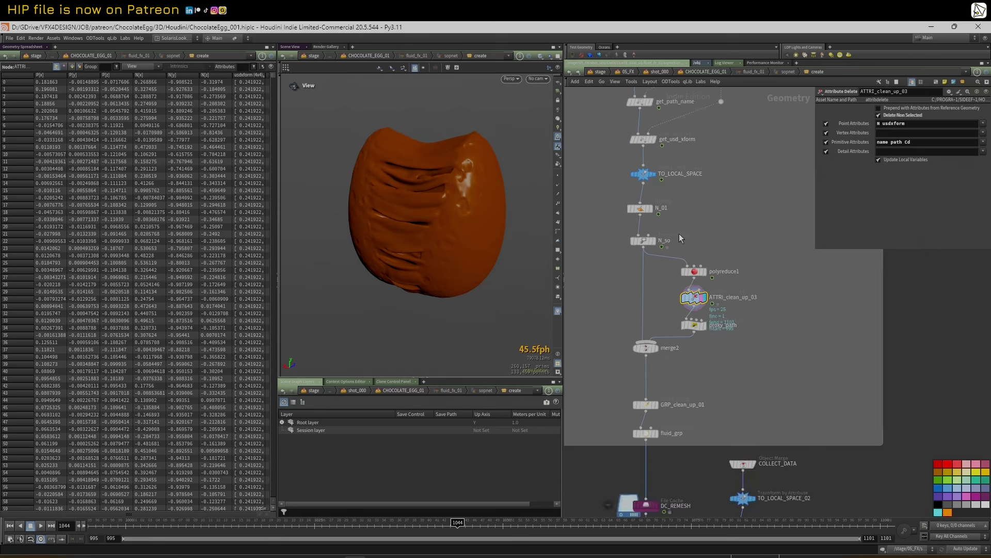
scroll(684, 238, up, 1)
mouse_move(409, 191)
mouse_down()
mouse_move(441, 170)
mouse_move(425, 183)
mouse_up()
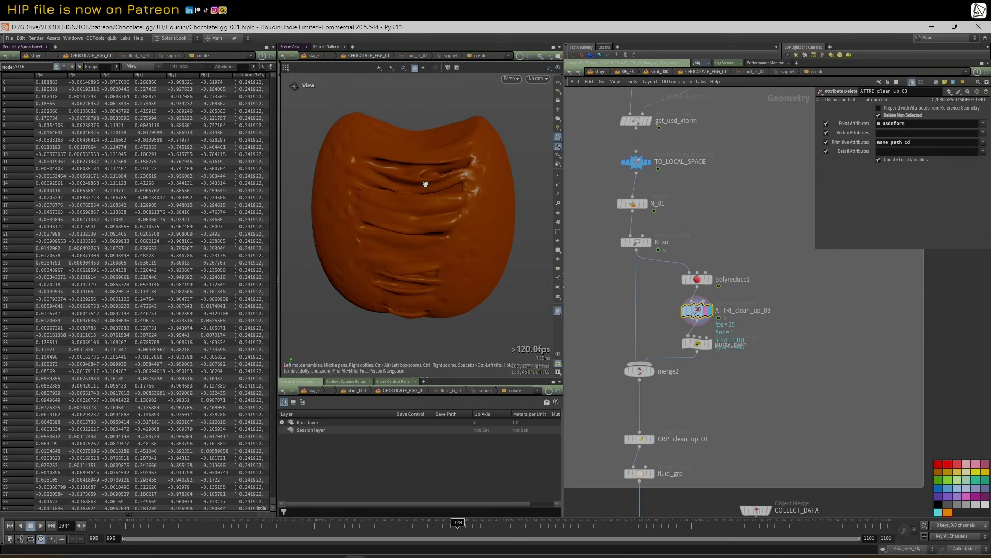
- Limit the spreadsheet for ATTRI_clean_up_03 to the primitive name and path attributes and widen the path column to read it
key(w)
key(w)
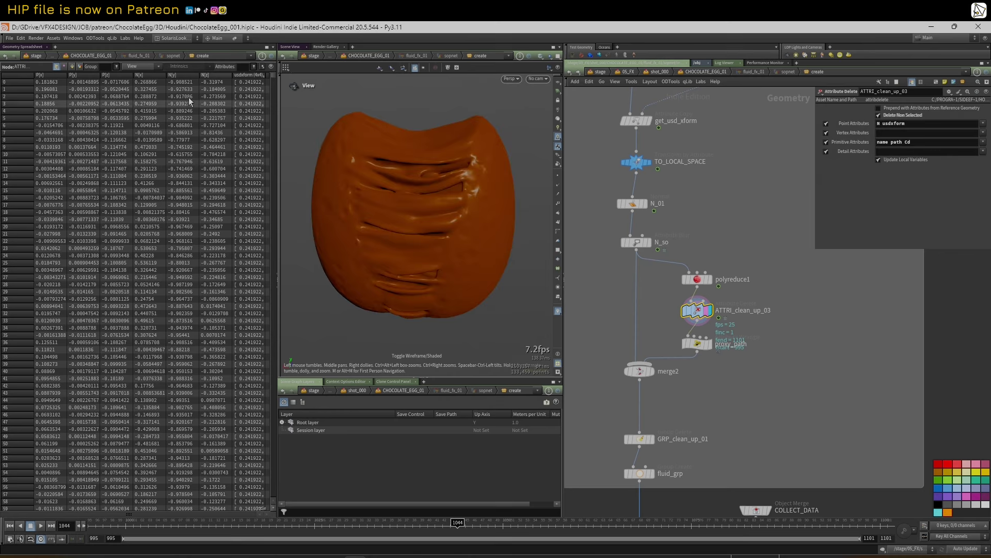
click(72, 66)
click(140, 67)
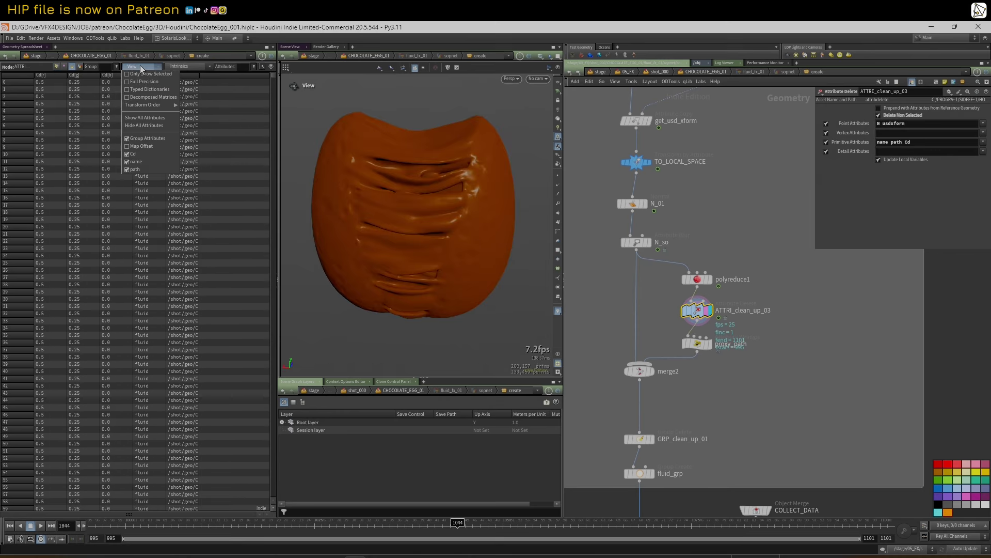
click(144, 126)
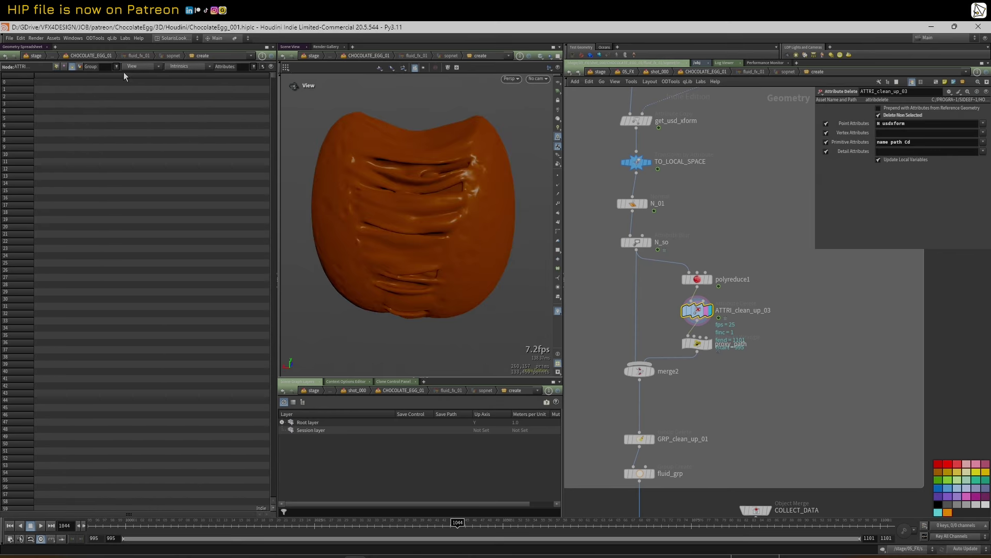
click(130, 68)
click(157, 162)
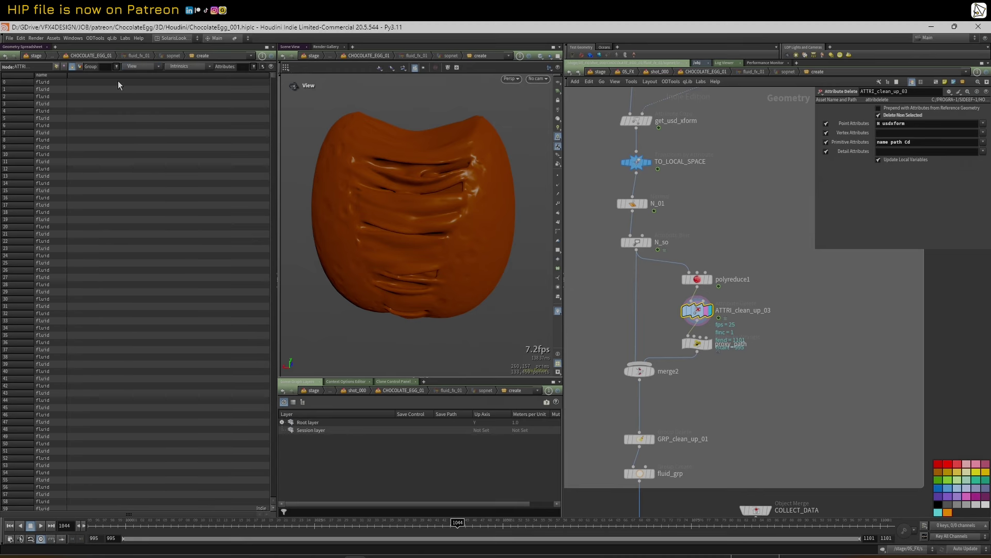
click(144, 68)
click(152, 170)
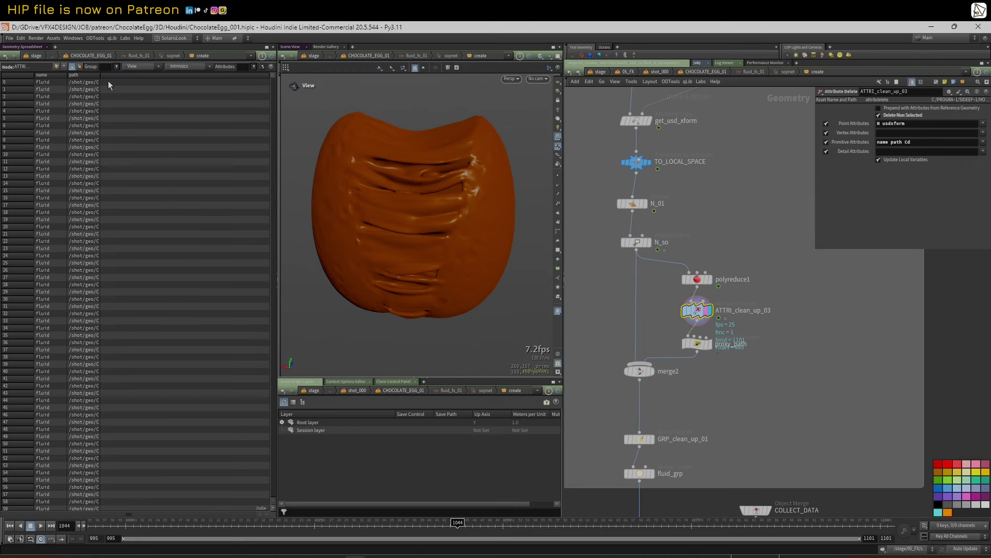
drag(99, 76, 238, 76)
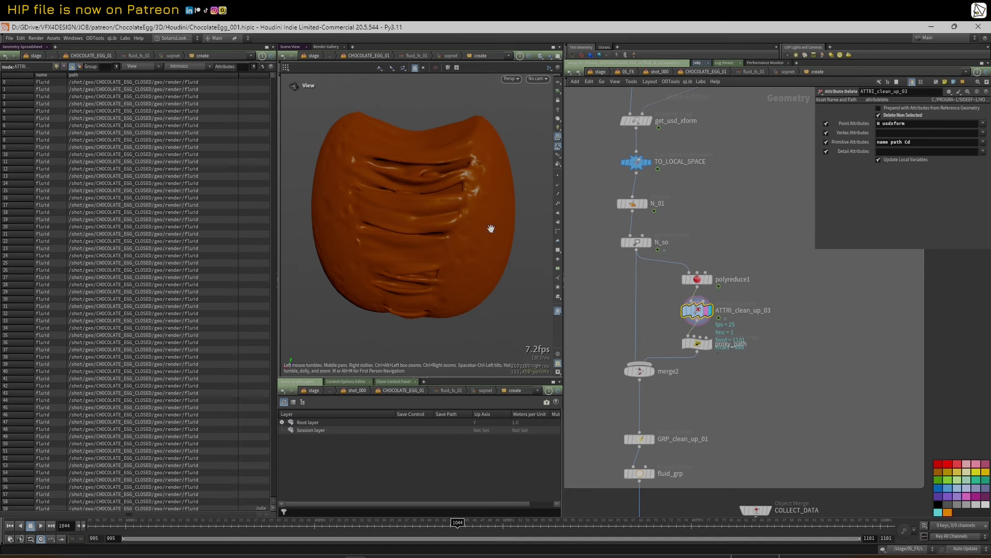
- Display OUT_ATTRIS and cd_density in turn to compare their attributes, and open the bypassed name_path wrangle's code
middle_drag(731, 226, 716, 320)
middle_drag(715, 161, 709, 244)
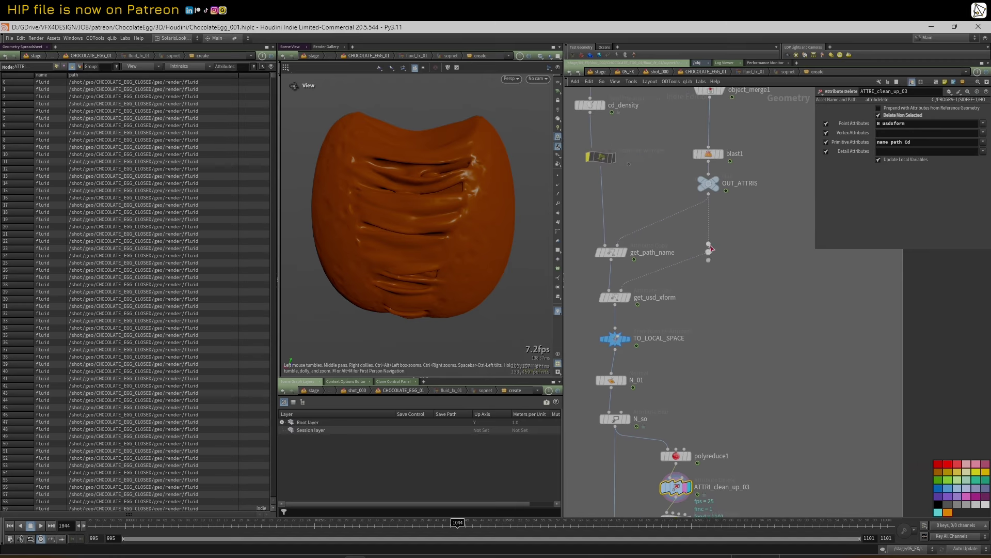
click(716, 179)
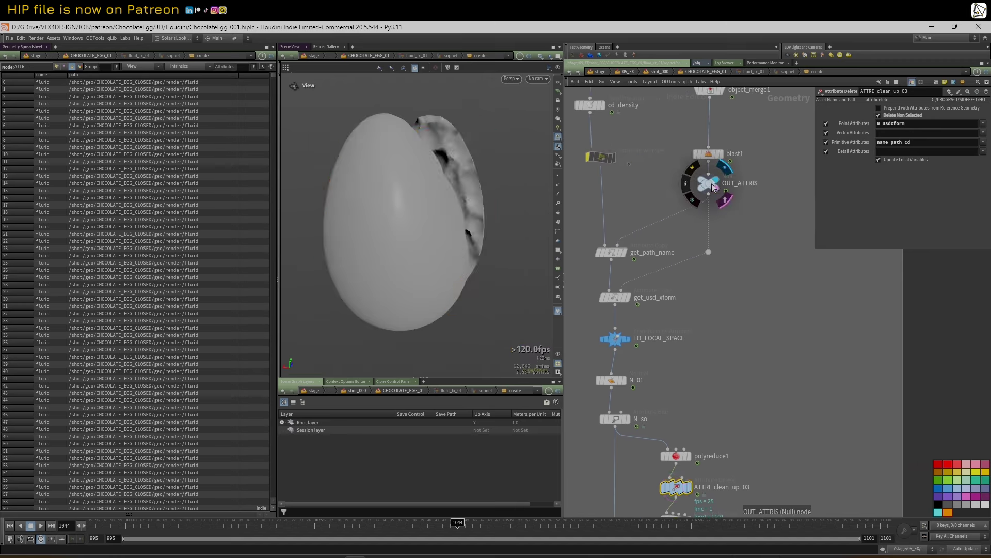
click(709, 183)
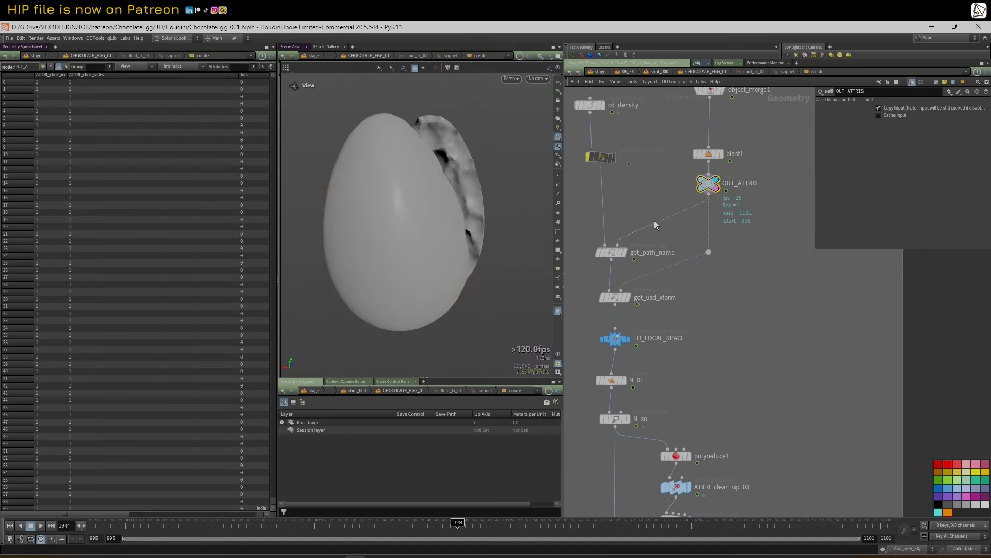
click(601, 107)
click(594, 105)
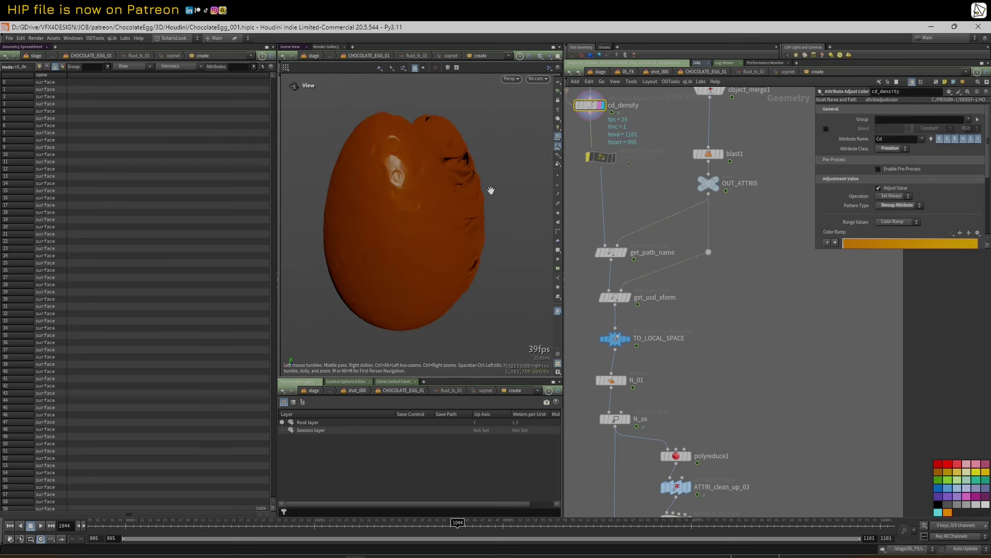
click(603, 156)
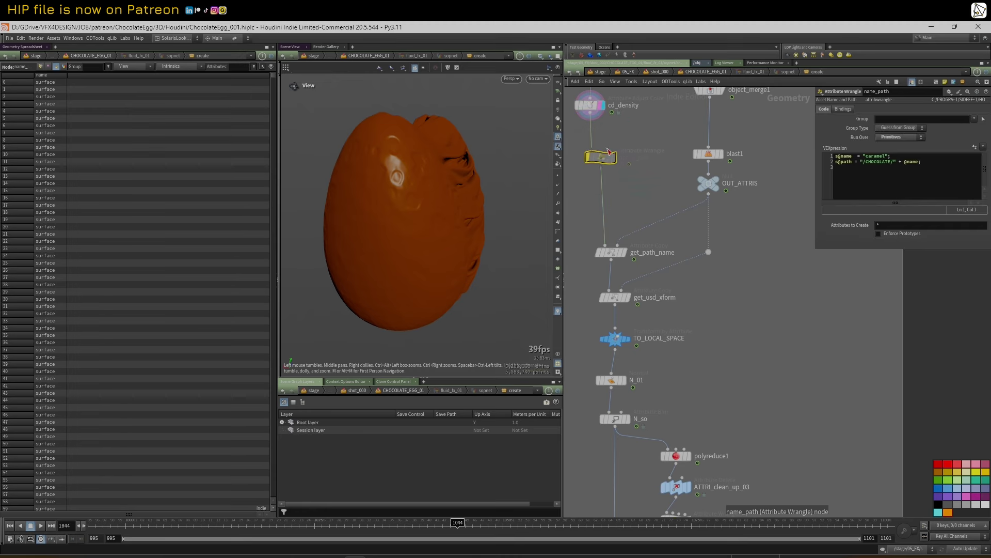
- Display get_path_name, widen the path column to read the copied paths, and check the mesh shaded and in wireframe
click(616, 254)
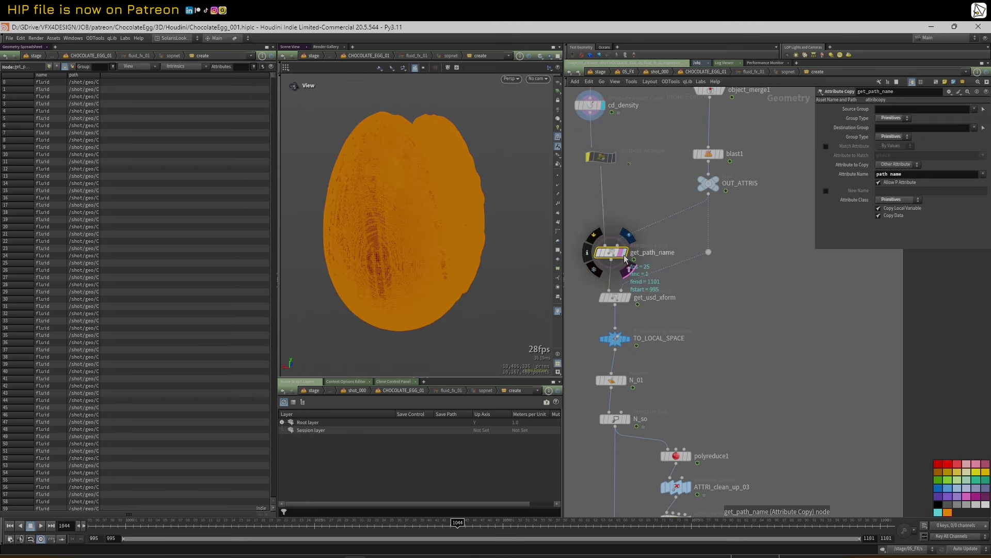
drag(100, 77, 282, 73)
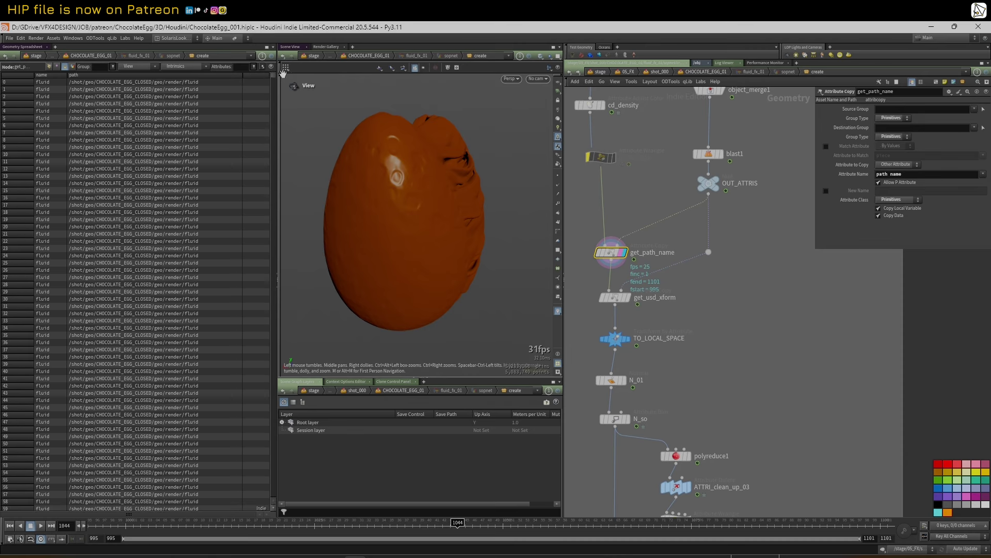
drag(387, 194, 376, 195)
key(w)
key(w)
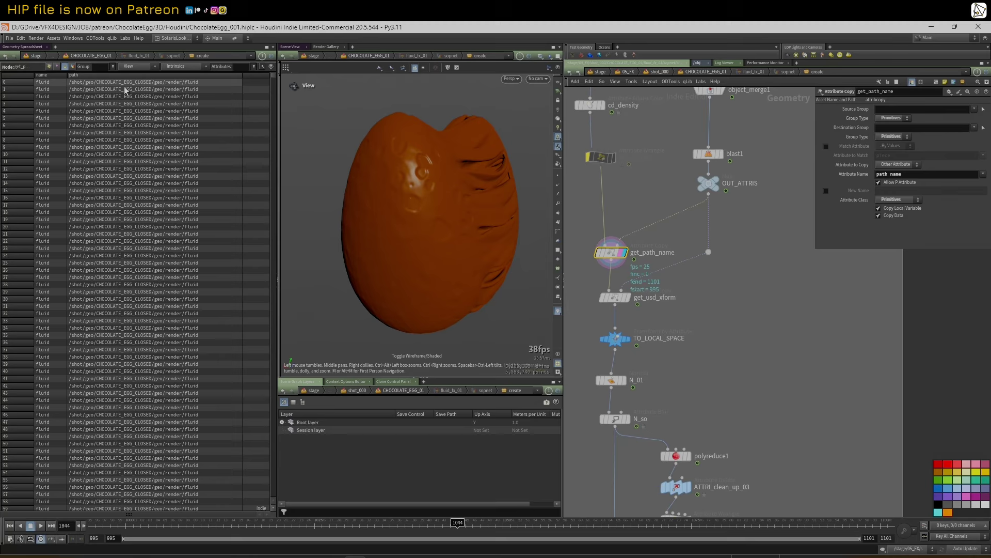
- Display get_usd_xform and show only the usdxform point attribute in the spreadsheet to examine its values across the points
scroll(641, 192, down, 3)
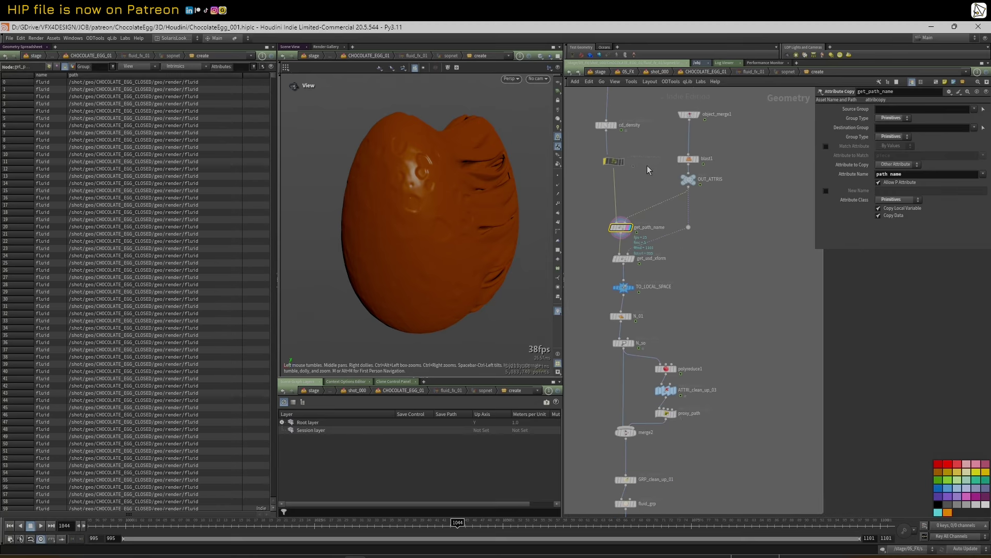
drag(380, 193, 453, 216)
click(633, 260)
click(627, 259)
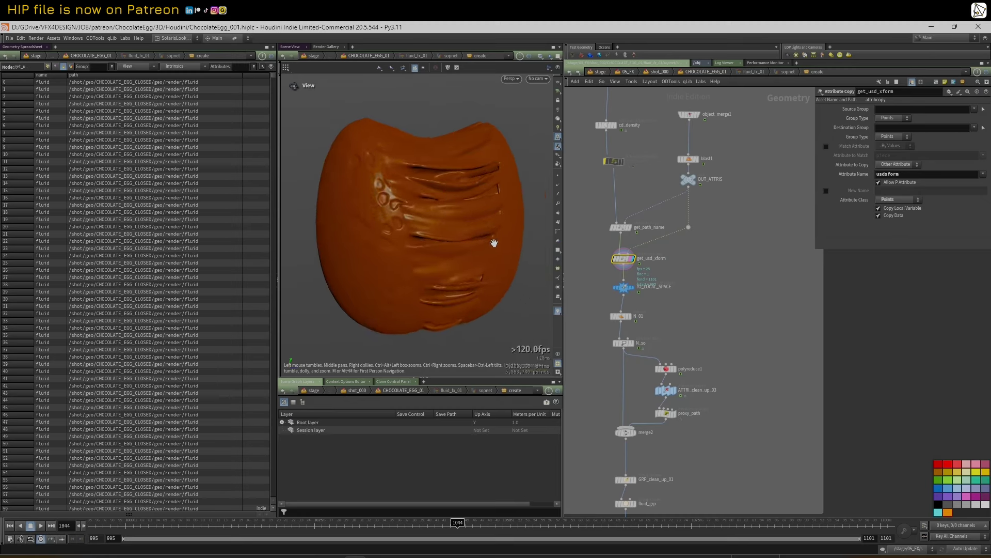
click(48, 66)
click(129, 67)
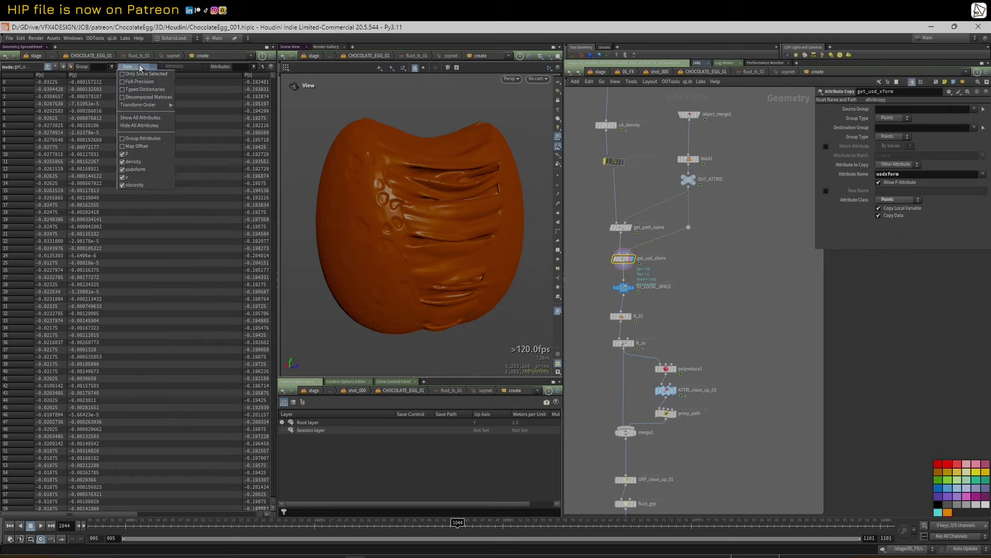
click(143, 129)
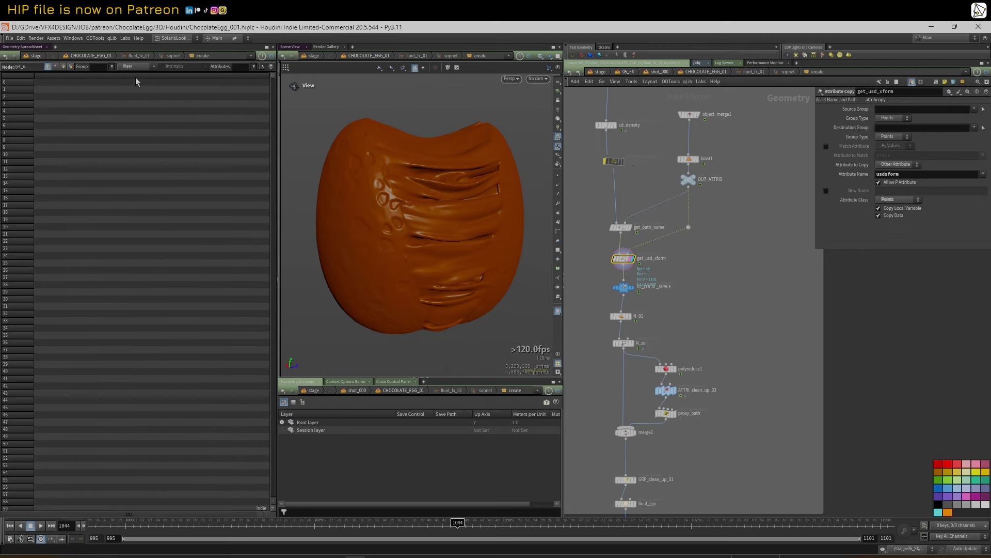
click(130, 67)
click(133, 169)
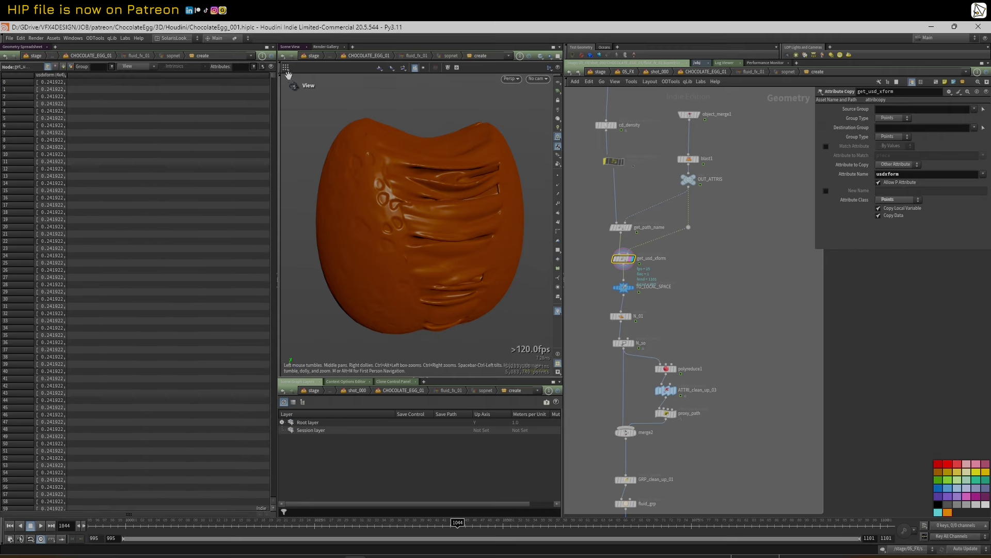
drag(272, 78, 279, 335)
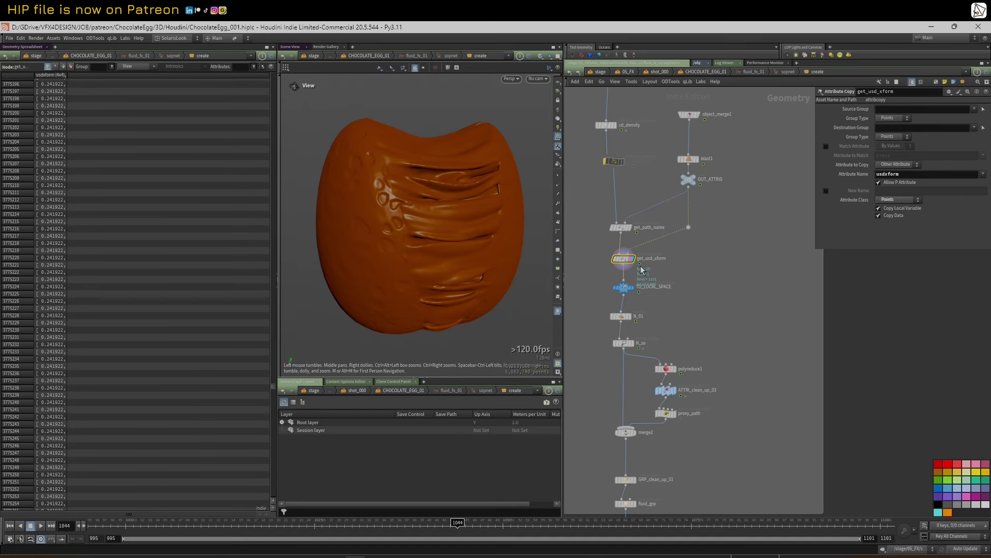
- Display TO_LOCAL_SPACE and orbit the mesh to view it with the inverted usdxform transform applied
scroll(669, 309, up, 2)
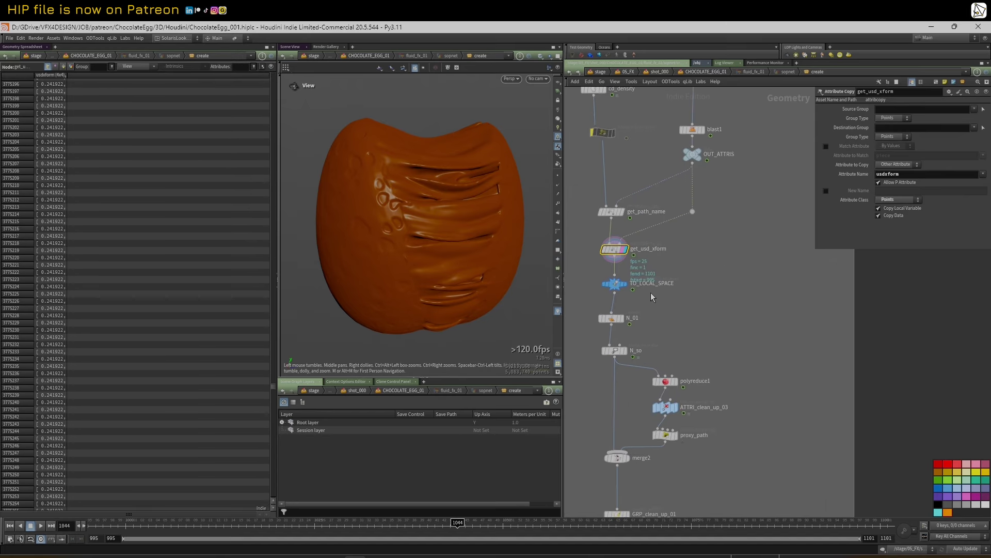
click(617, 284)
click(628, 270)
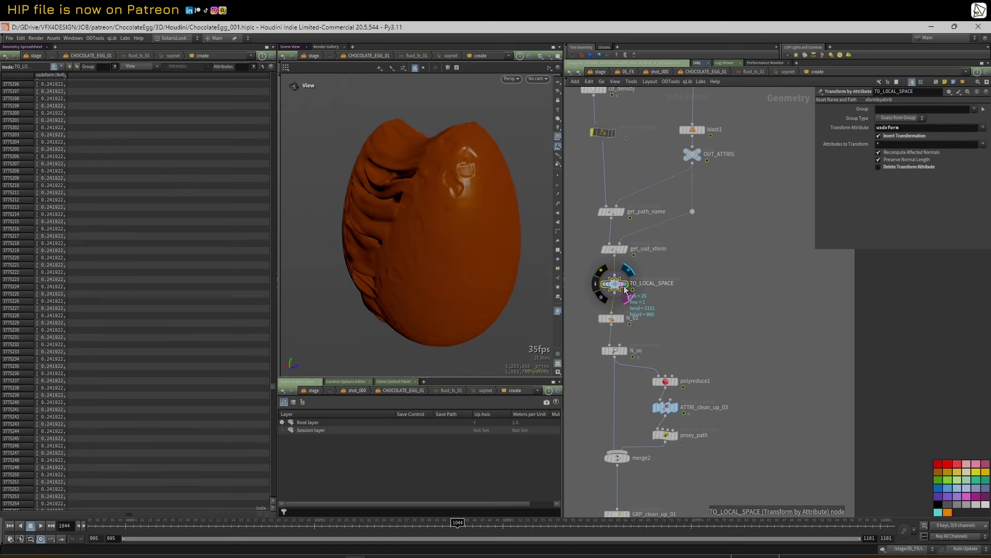
drag(436, 215, 433, 216)
scroll(434, 209, down, 3)
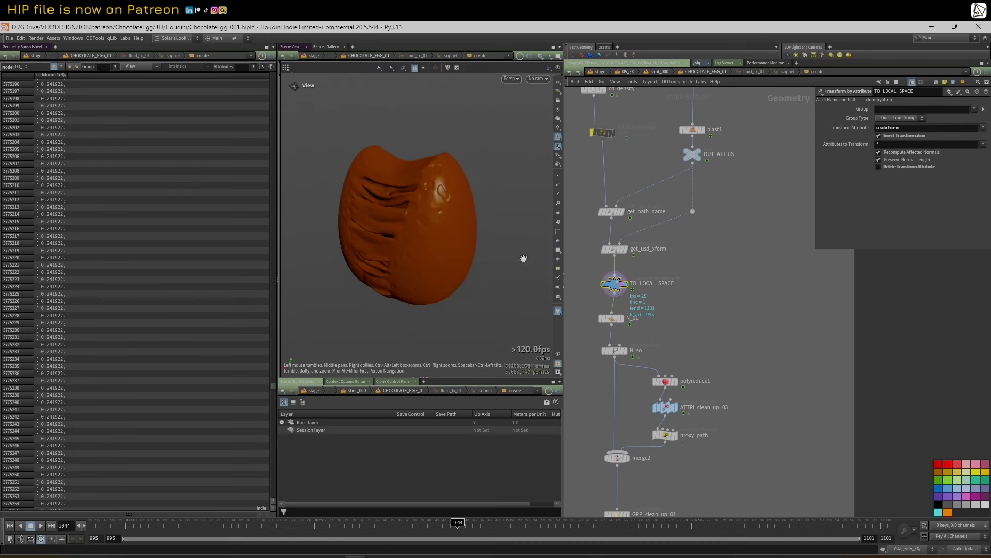
scroll(739, 270, down, 1)
- Display polyreduce1, proxy_path and ATTRI_clean_up_03 in turn, and open the node info of ATTRI_clean_up_03 to read its kept attributes
middle_drag(739, 271, 753, 228)
scroll(751, 230, up, 1)
click(691, 340)
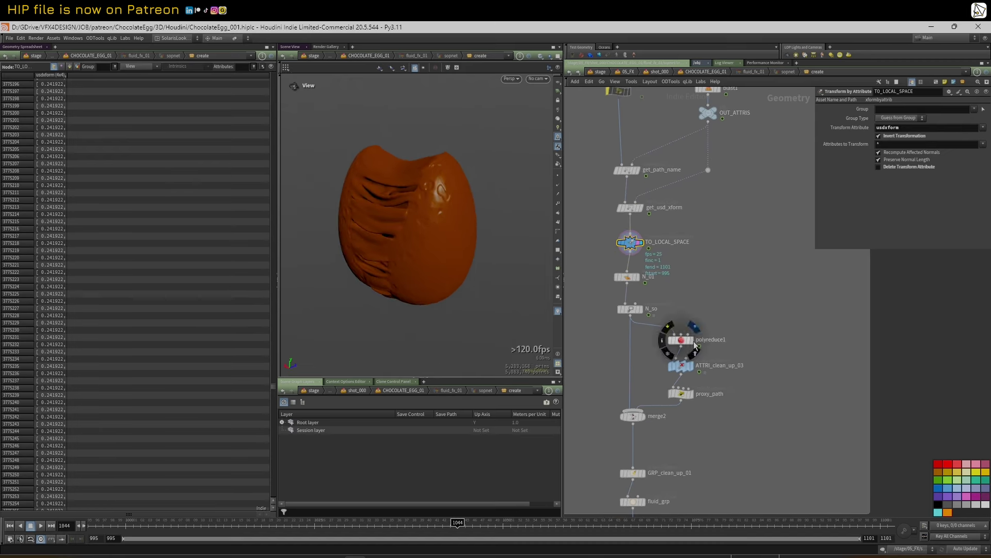
click(690, 393)
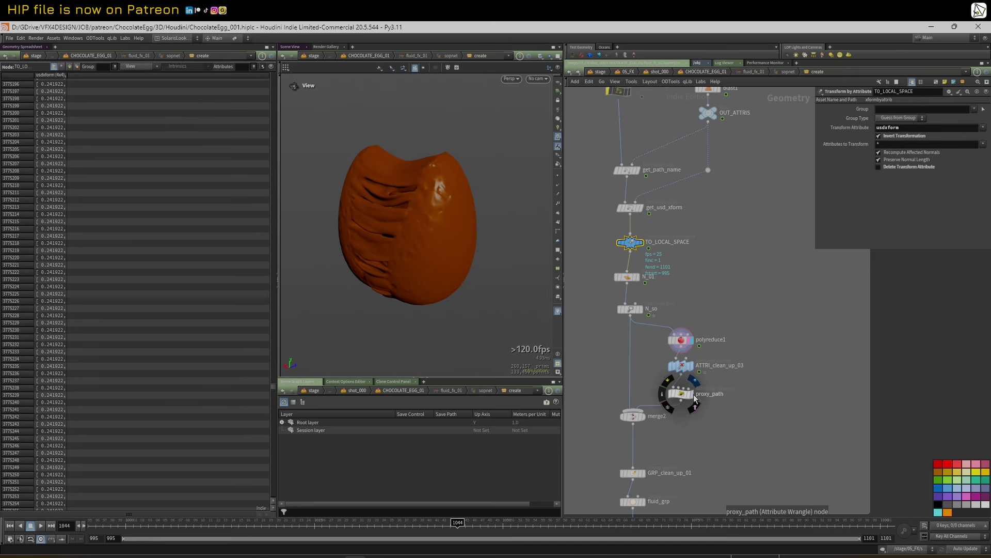
click(682, 367)
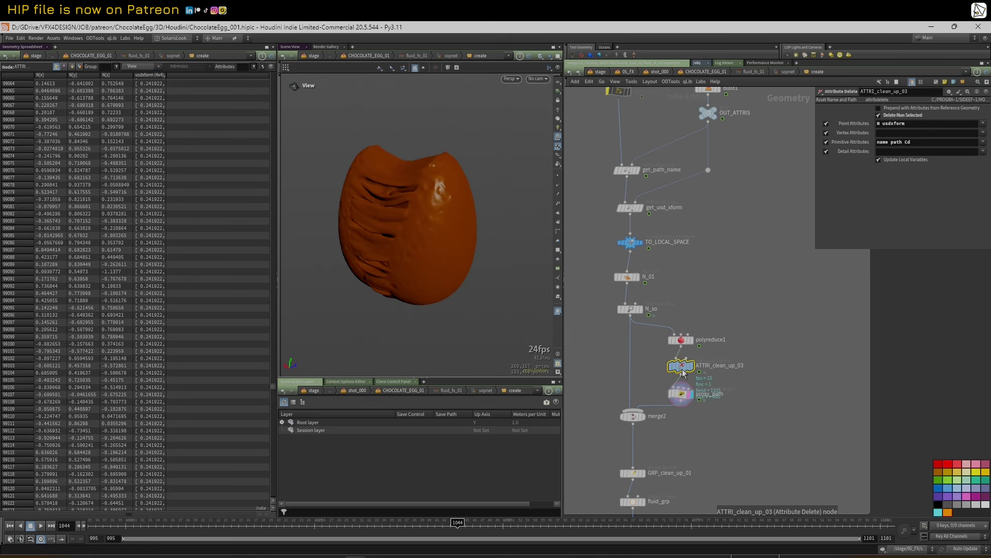
click(690, 366)
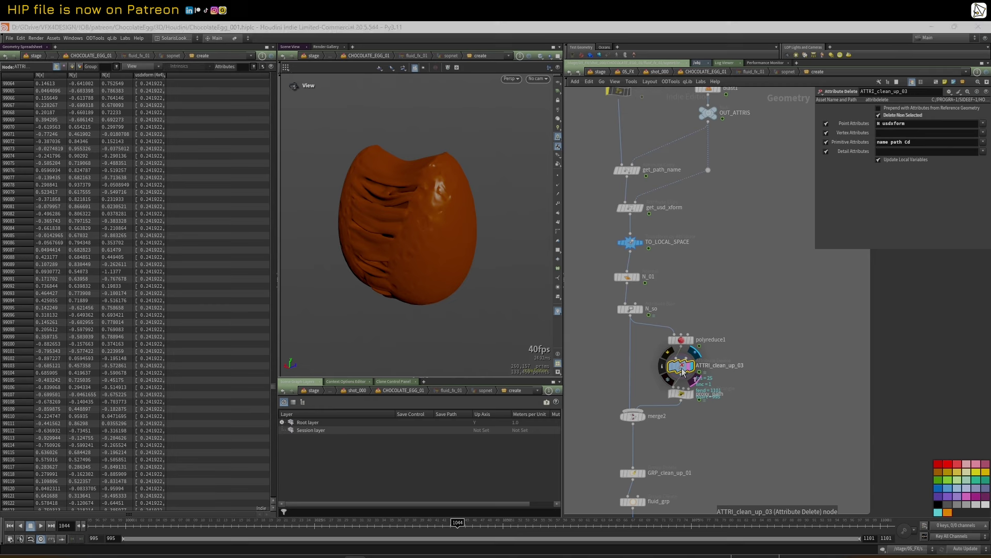
middle_click(682, 372)
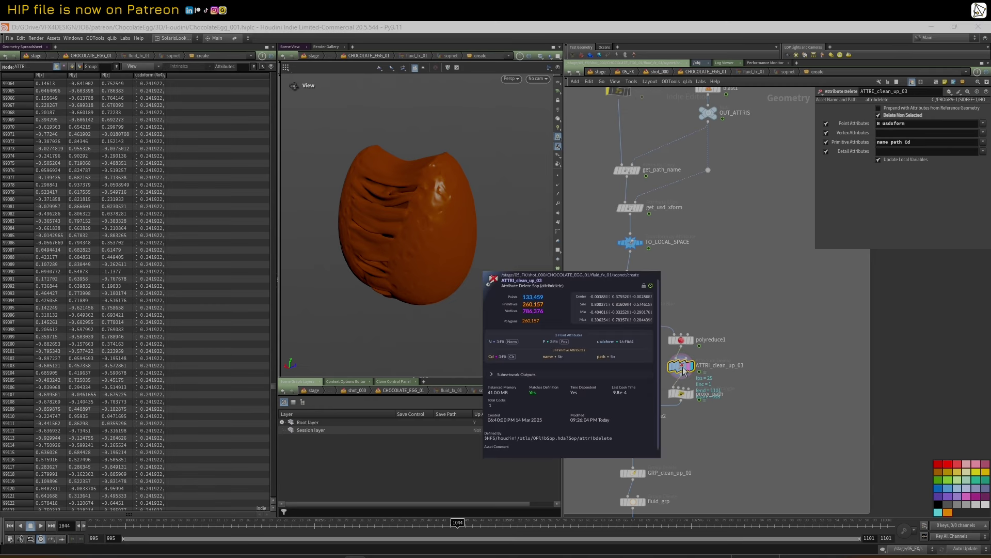
- Select and display proxy_path, then show its primitive attributes with the path column widened to read the full proxy path
click(691, 394)
click(682, 398)
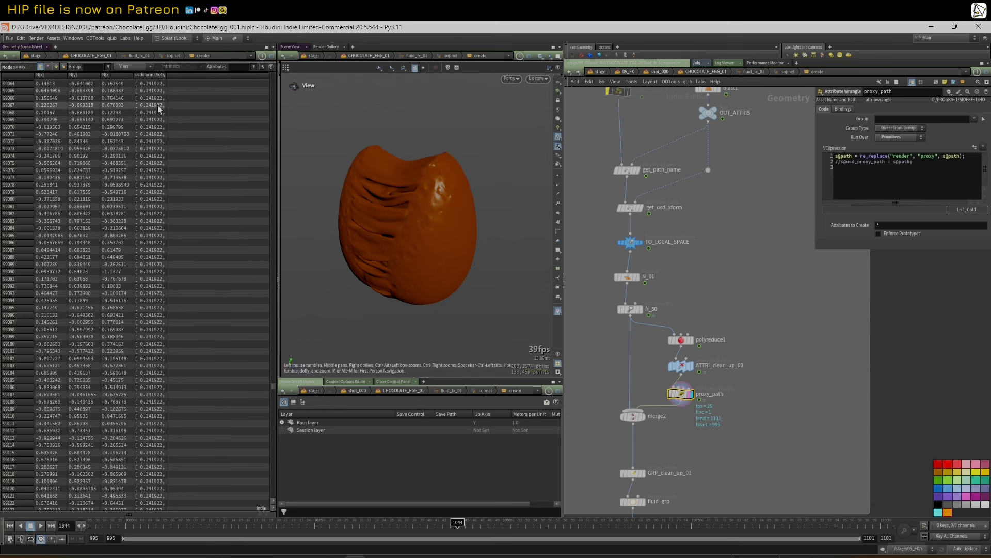
click(56, 66)
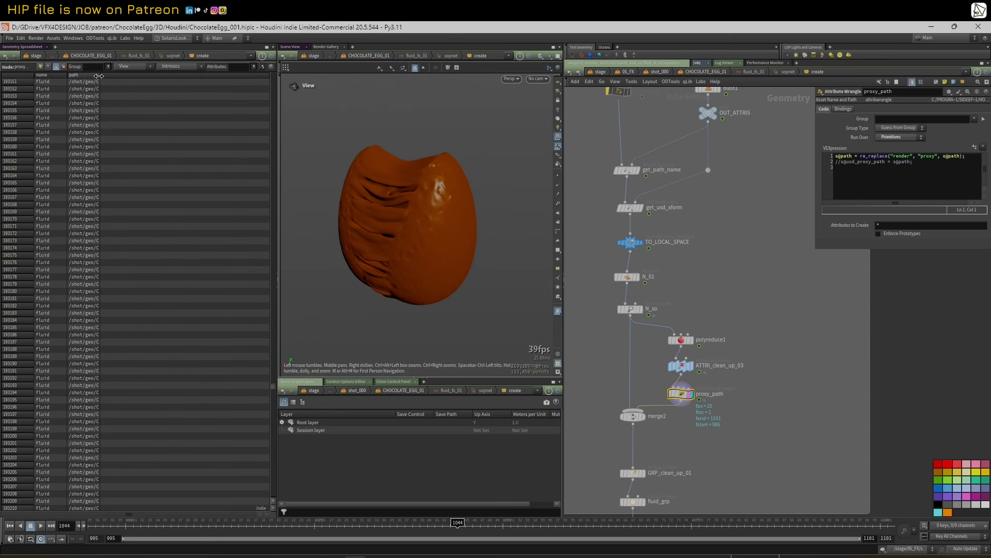
drag(100, 76, 241, 77)
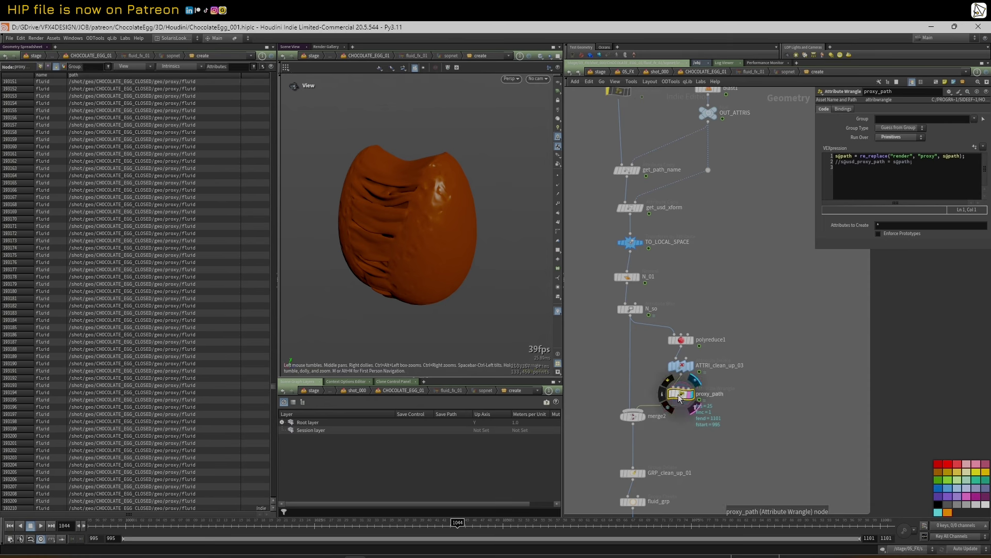
- Bypass and re-enable proxy_path to compare the render and proxy paths, and widen the parameter area to read its VEX code
click(667, 384)
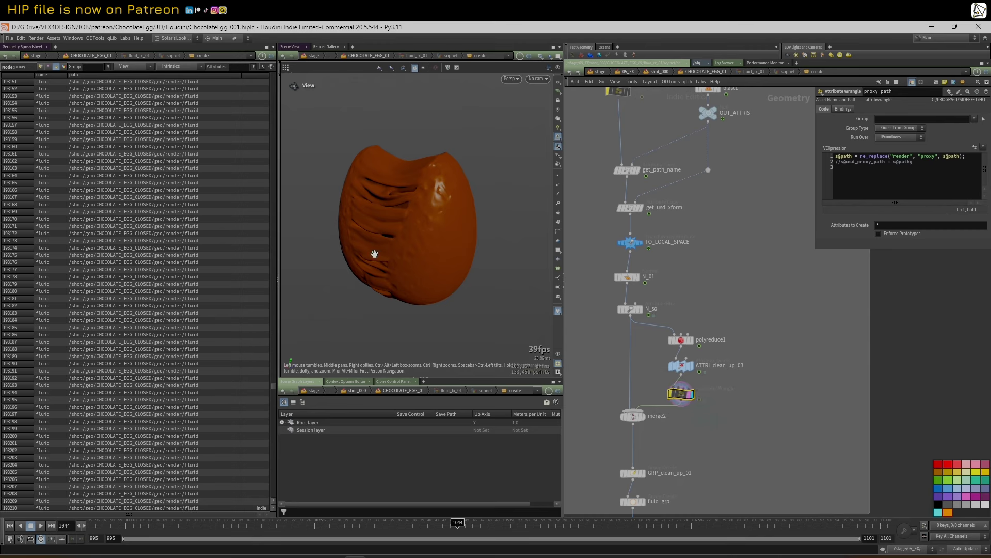
click(668, 384)
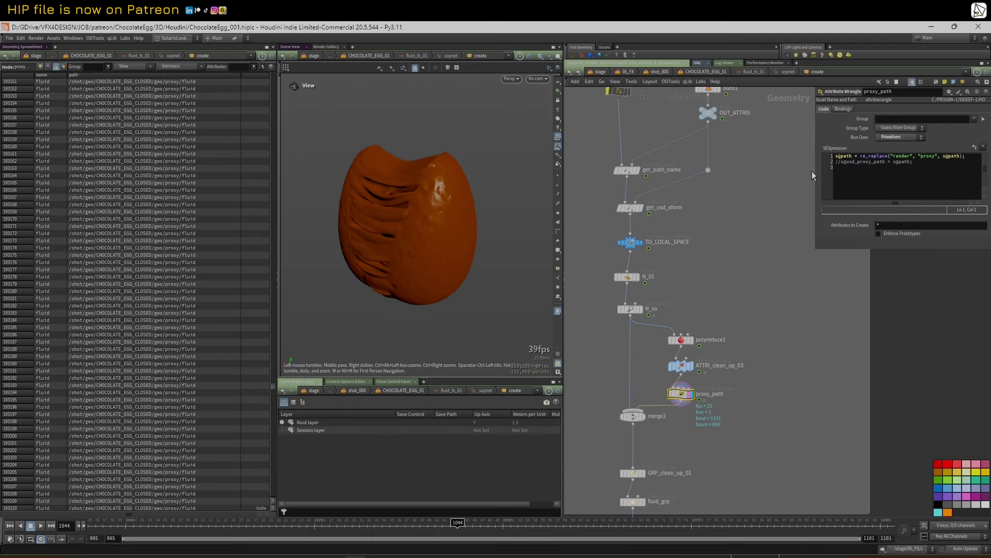
drag(814, 175, 747, 166)
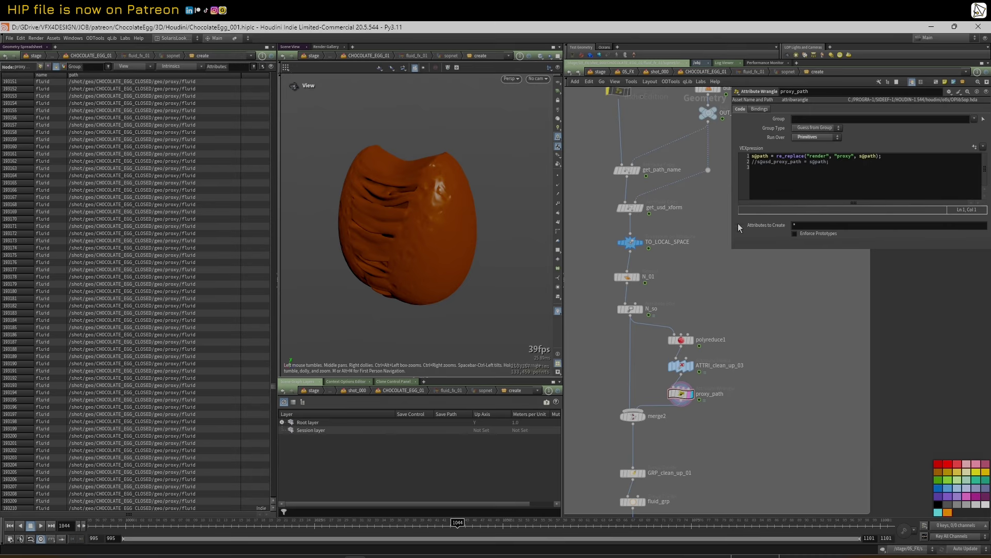
middle_drag(723, 445, 729, 363)
scroll(727, 364, up, 2)
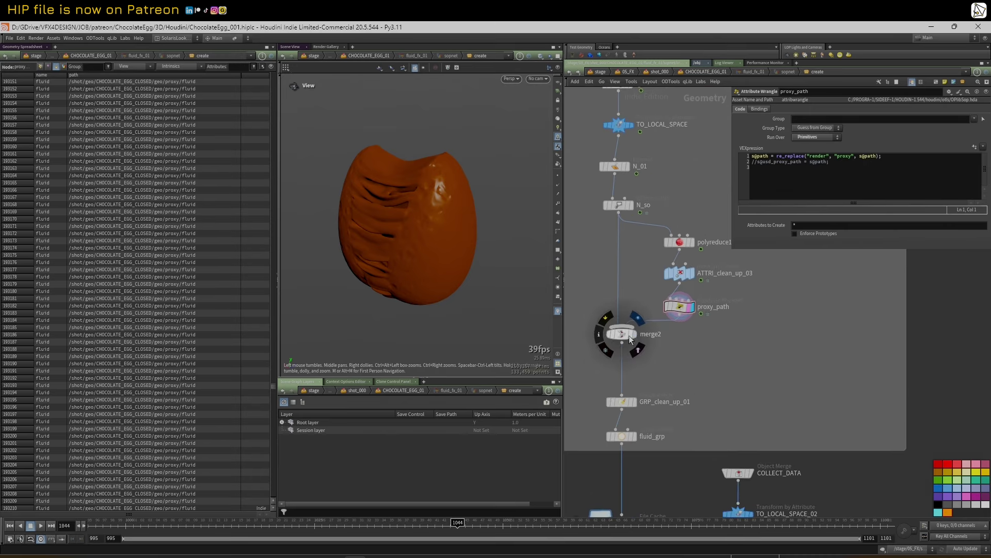
- Display merge2 and toggle between wireframe and shaded views while orbiting to inspect the merged render and proxy meshes
click(630, 336)
click(625, 337)
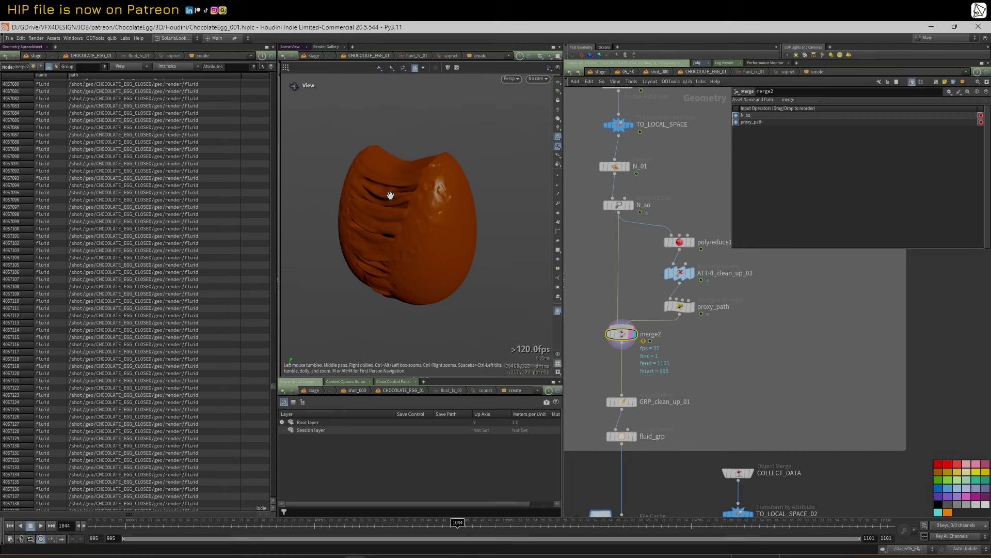
right_drag(369, 208, 452, 199)
key(shift+w)
mouse_move(391, 211)
mouse_down()
mouse_move(449, 210)
mouse_move(380, 212)
mouse_up()
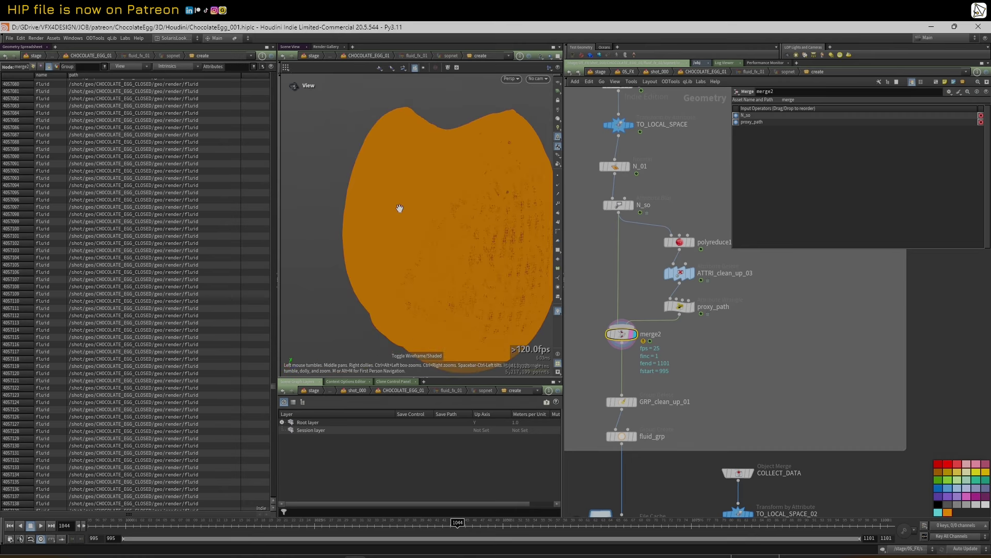
right_drag(400, 209, 392, 207)
key(shift+w)
drag(392, 208, 437, 212)
- Select GRP_clean_up_01, then select and display fluid_grp to read its group deletion and primitive group settings
scroll(638, 317, down, 3)
middle_drag(688, 342, 705, 295)
scroll(703, 297, up, 3)
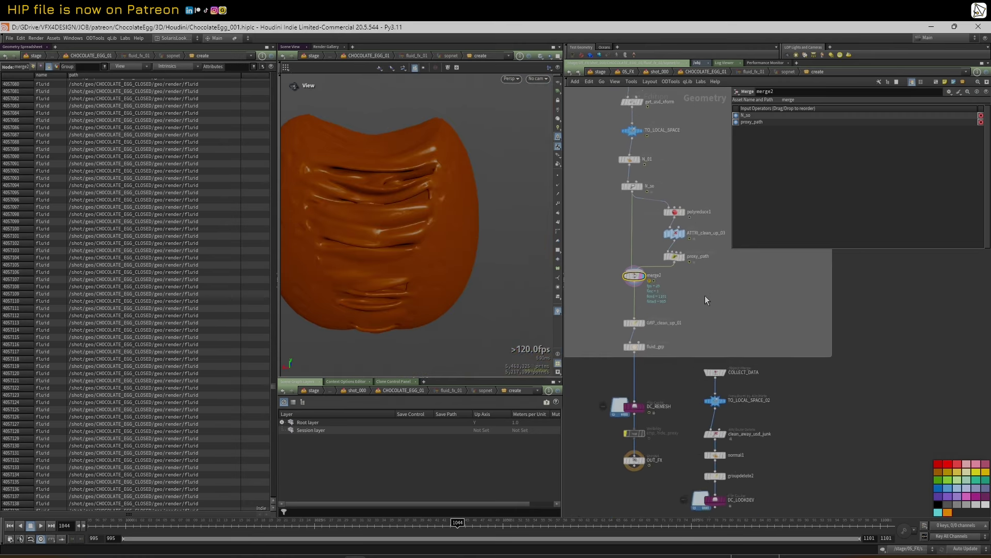
click(608, 333)
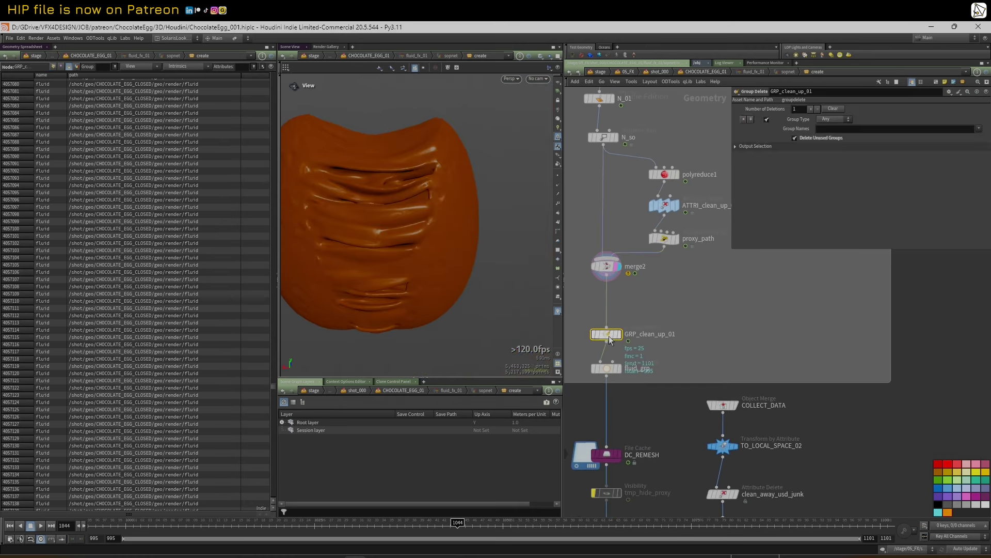
click(608, 369)
middle_drag(683, 362, 710, 316)
mouse_move(644, 329)
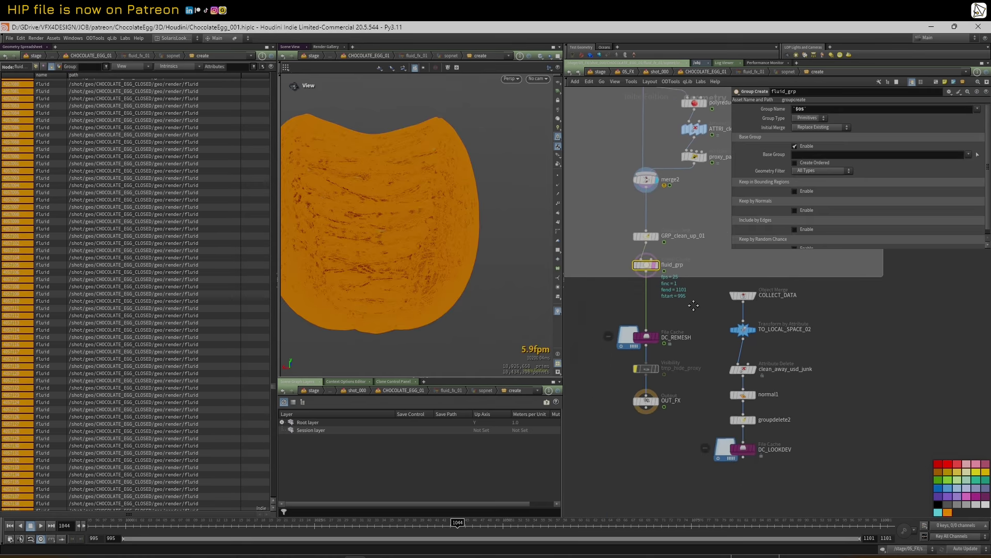
- Select and display the DC_REMESH file cache to check its cached output and frame range settings
mouse_move(655, 338)
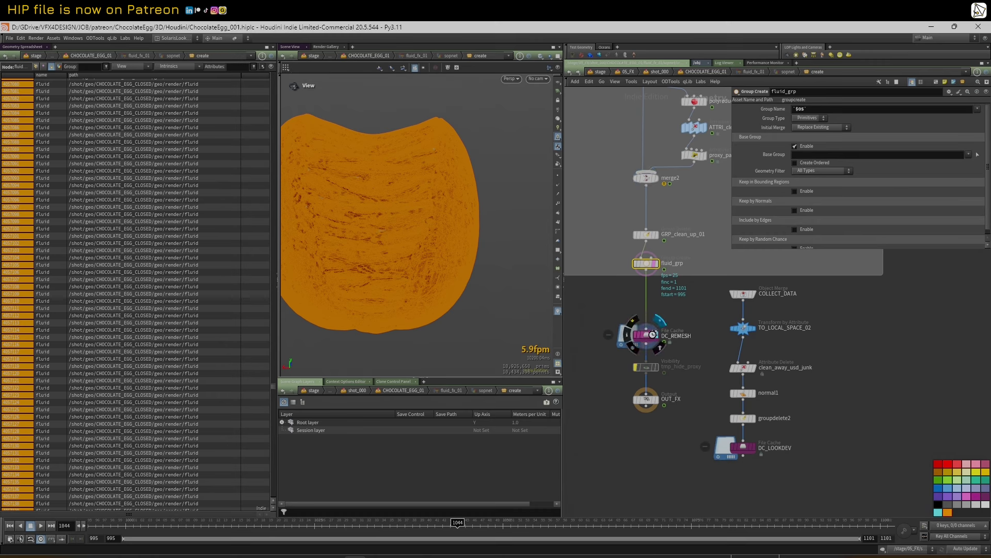
click(646, 337)
scroll(672, 326, down, 3)
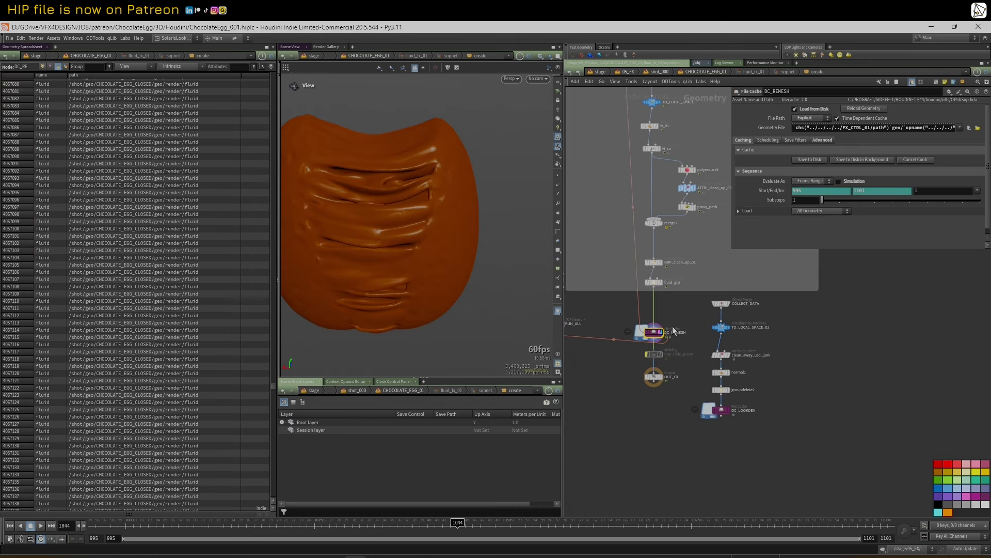
- Select the RUN_ALL TOP network and enter it to see its tasks
scroll(621, 323, down, 2)
middle_drag(621, 322, 662, 344)
scroll(642, 345, up, 4)
click(619, 347)
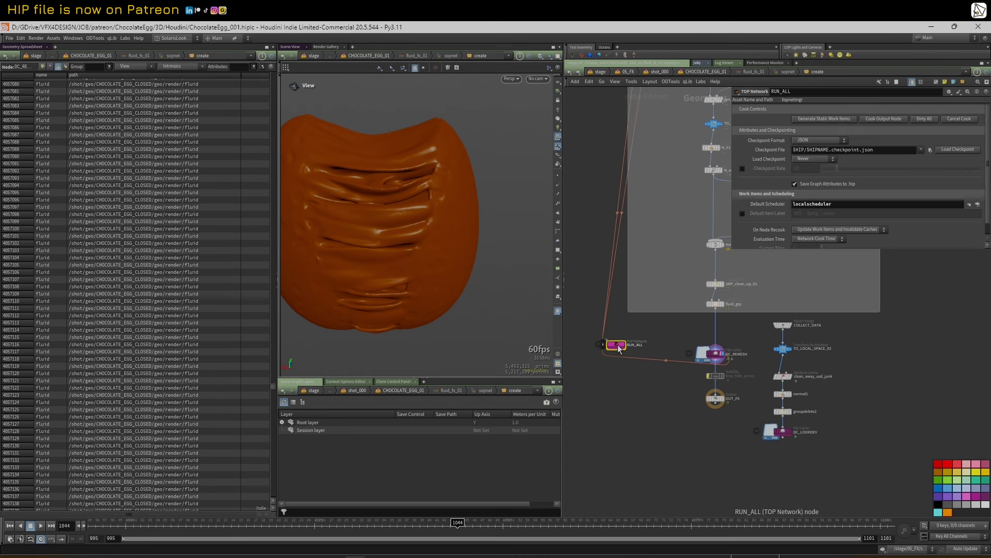
scroll(633, 345, down, 2)
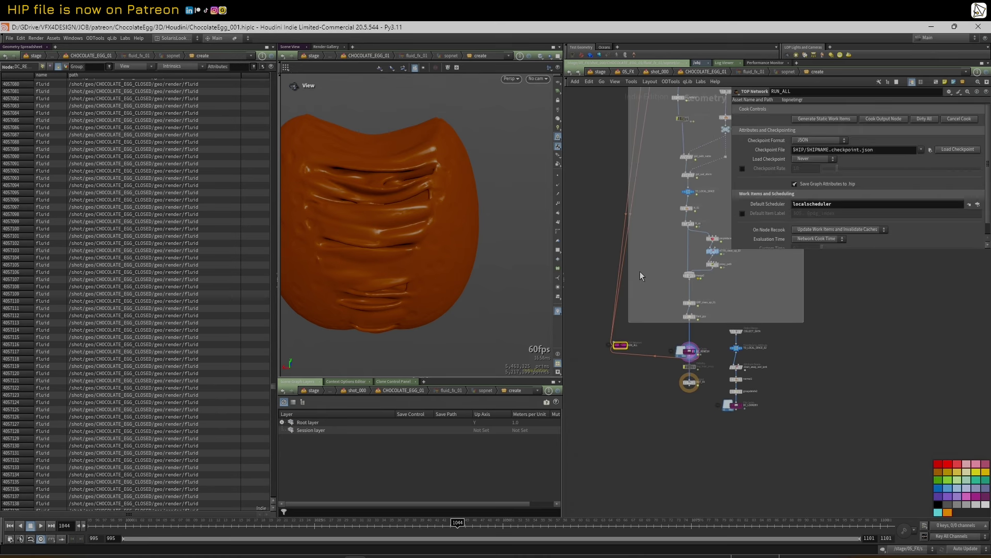
double_click(620, 346)
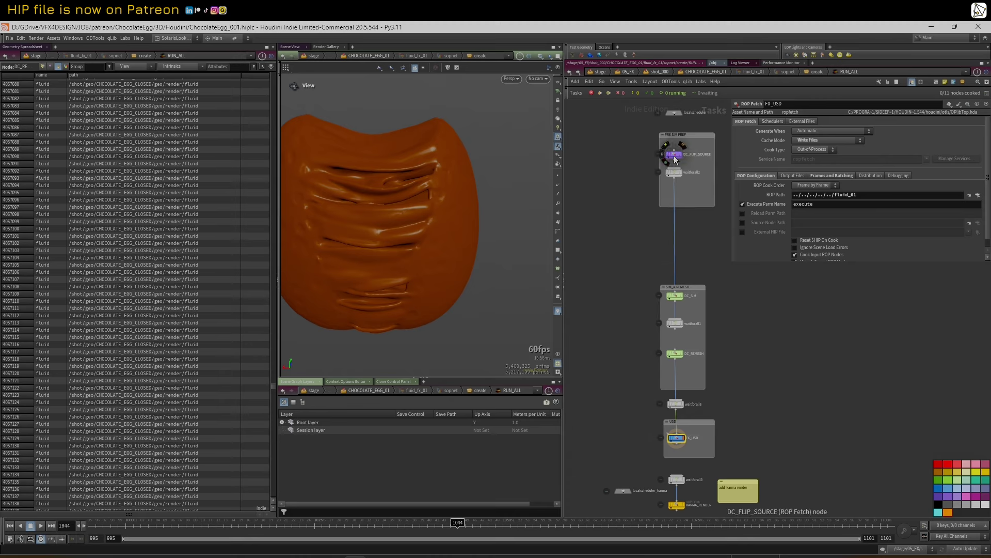
- Select the DC_FLIP_SOURCE, DC_SIM, DC_REMESH and FX_USD fetch nodes in turn to review the cook order
click(674, 154)
scroll(672, 305, up, 2)
click(676, 293)
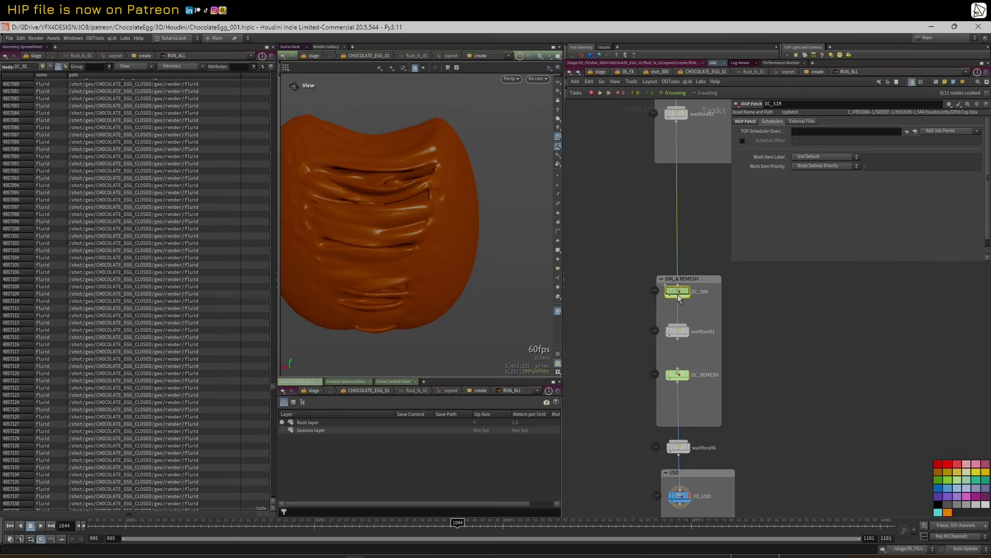
drag(677, 338, 678, 367)
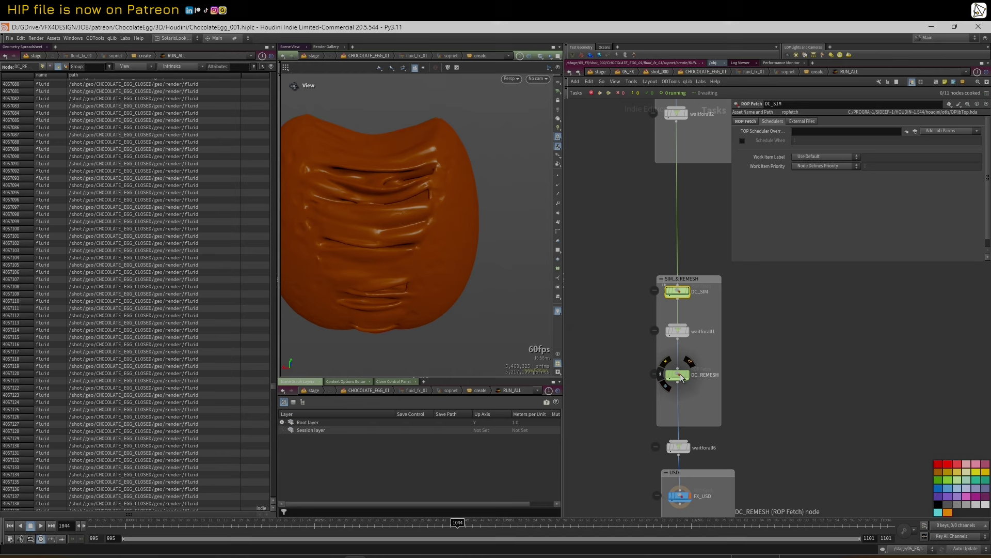
click(680, 374)
middle_drag(776, 422, 762, 330)
click(667, 406)
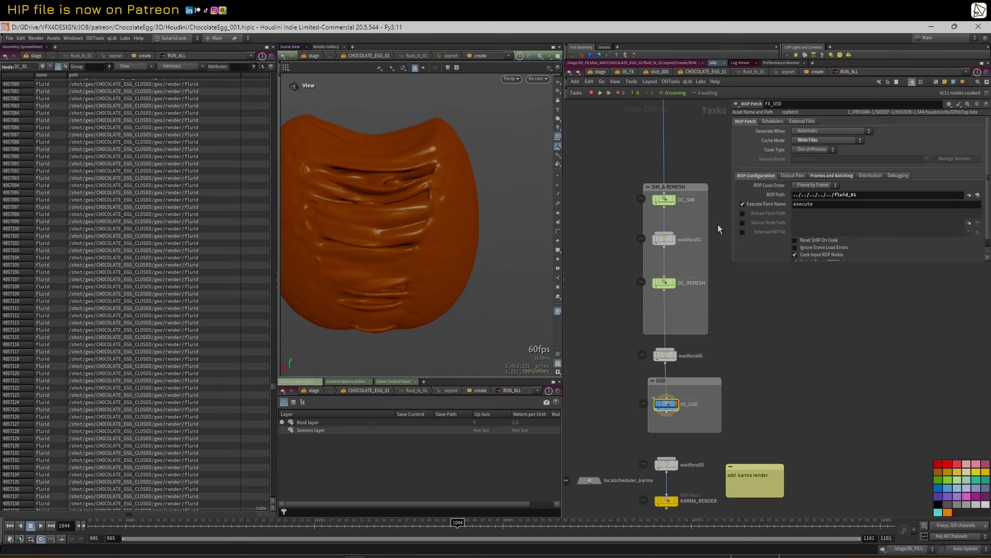
middle_drag(748, 395, 752, 340)
- Move KARMA_RENDER and the wait-for-all node above it further down, and place the "add karma render" note beside them
drag(637, 401, 689, 466)
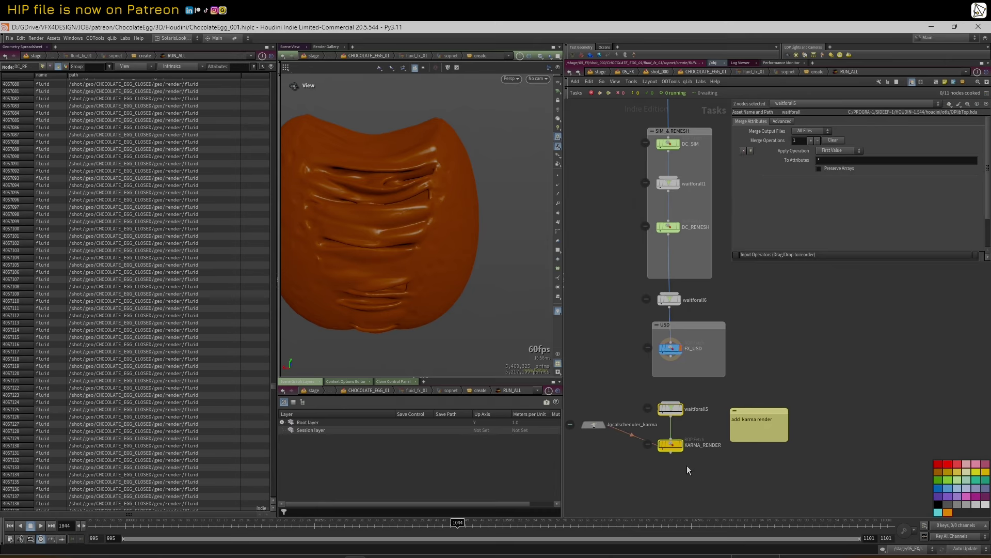
drag(670, 411, 671, 443)
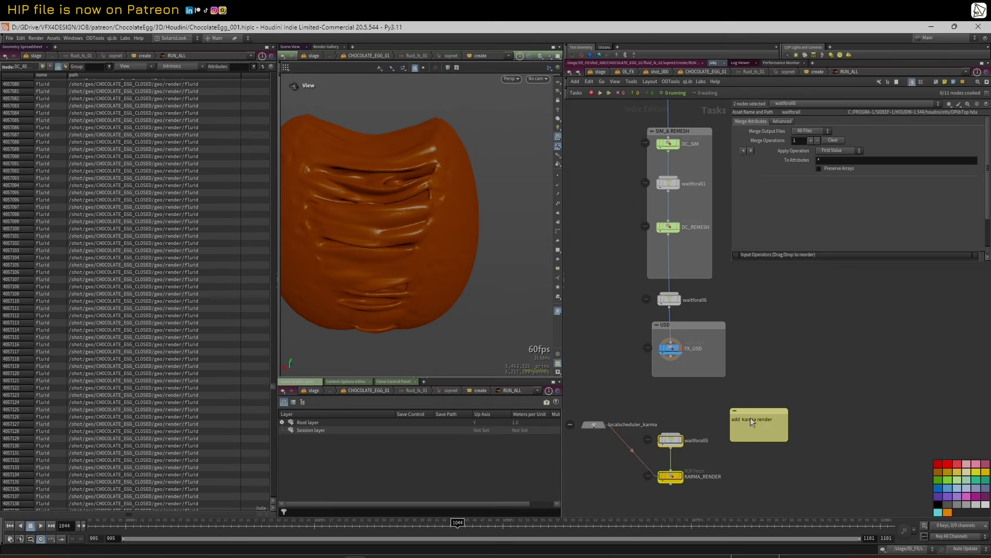
drag(751, 422, 733, 450)
middle_drag(599, 304, 603, 314)
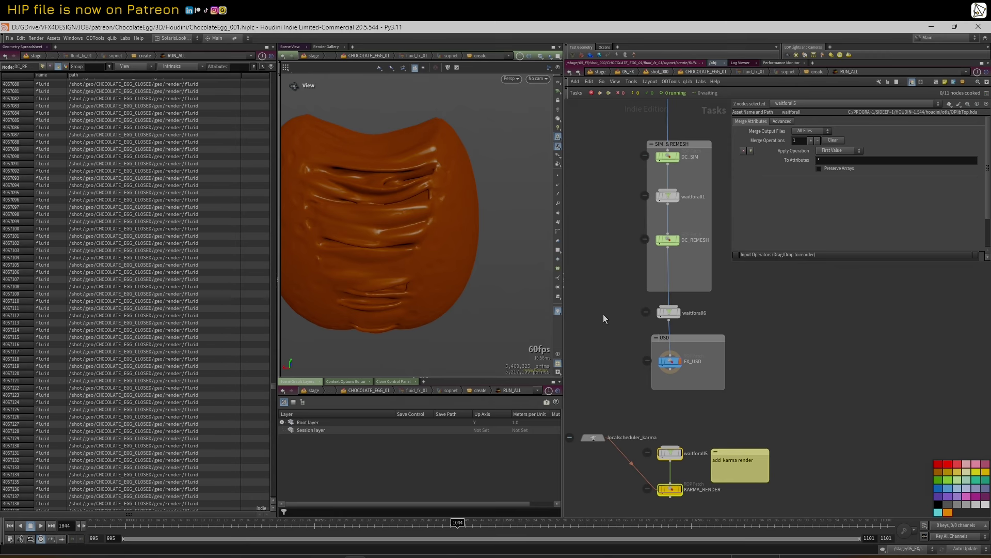
- Return to the geometry network, select RUN_ALL, and trace its dependency links up through the source, simulation and remesh caches
key(u)
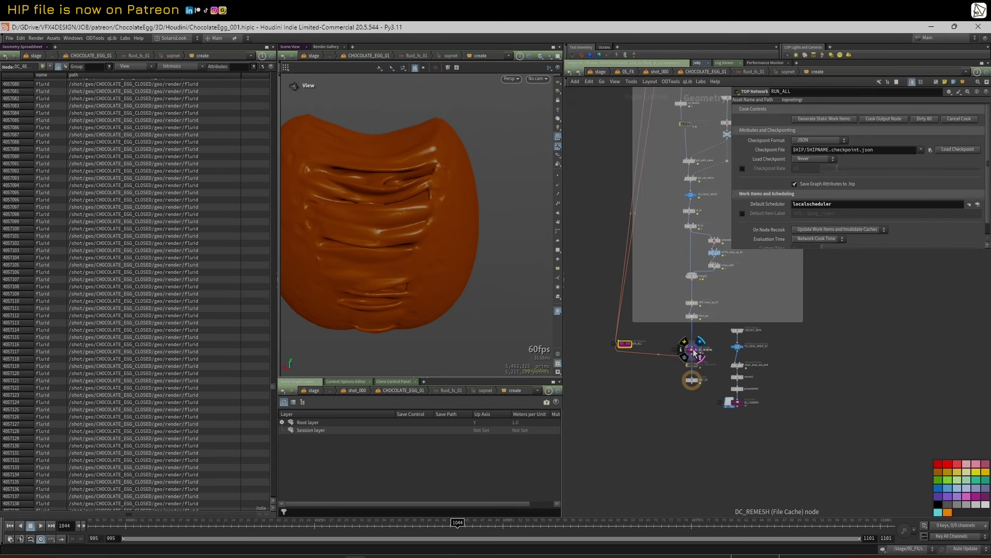
click(694, 349)
click(624, 344)
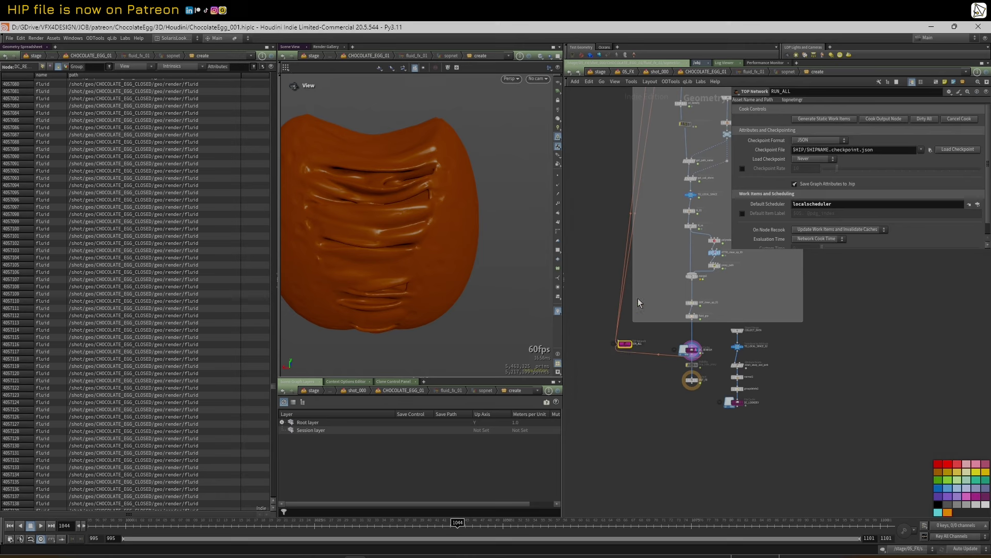
middle_drag(651, 250, 616, 408)
middle_drag(615, 277, 601, 390)
middle_drag(638, 201, 635, 360)
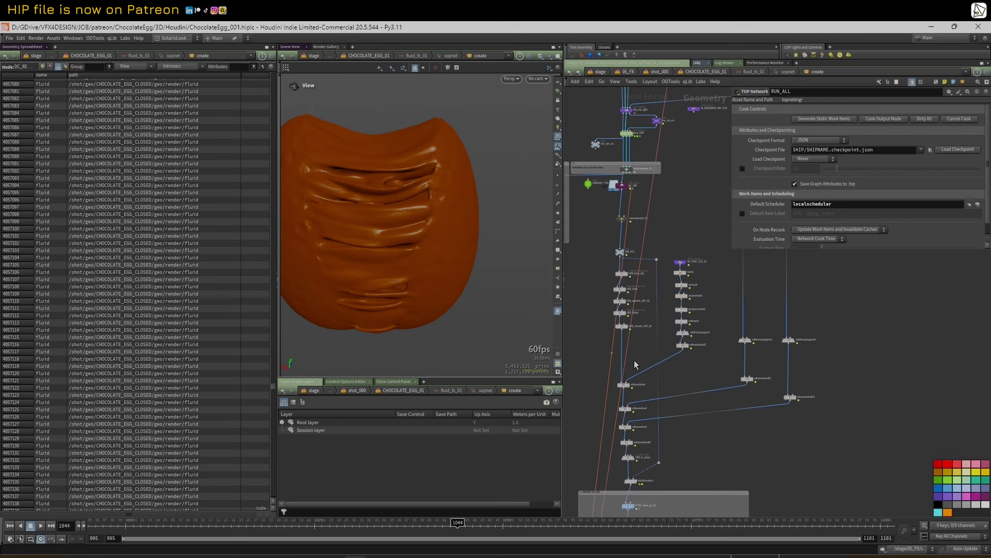
middle_drag(674, 224, 672, 428)
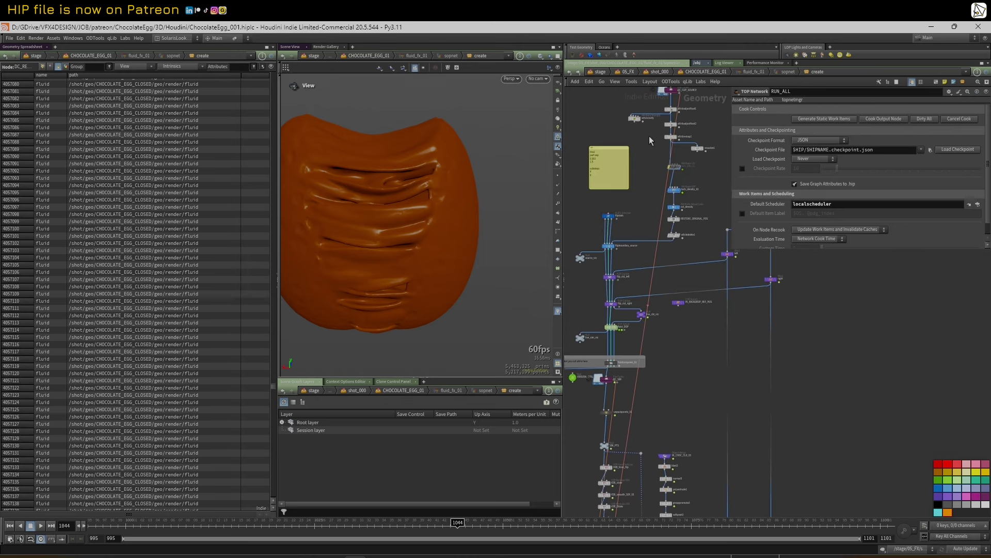
middle_drag(649, 137, 636, 218)
scroll(651, 155, up, 1)
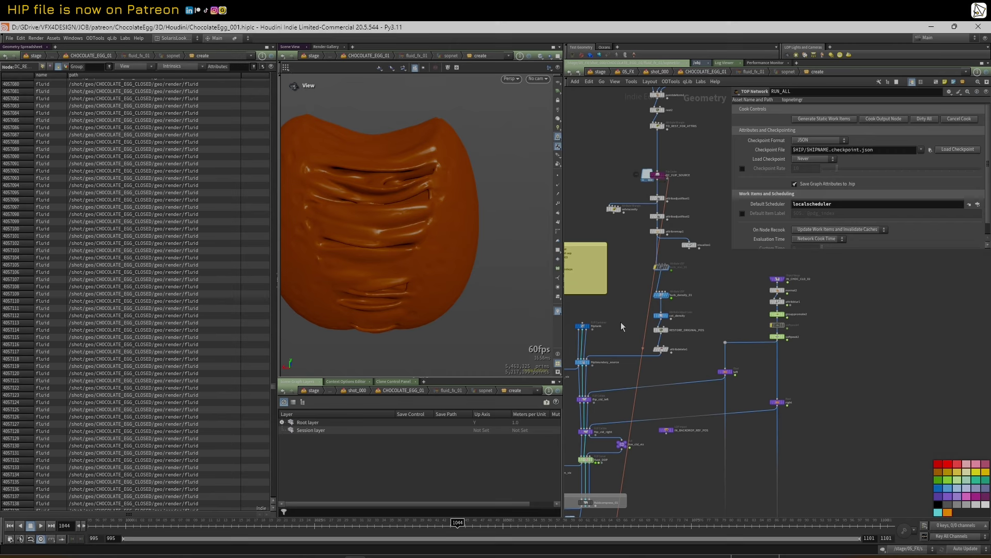
middle_drag(622, 326, 640, 224)
middle_drag(670, 411, 716, 175)
scroll(658, 323, up, 1)
scroll(717, 176, down, 1)
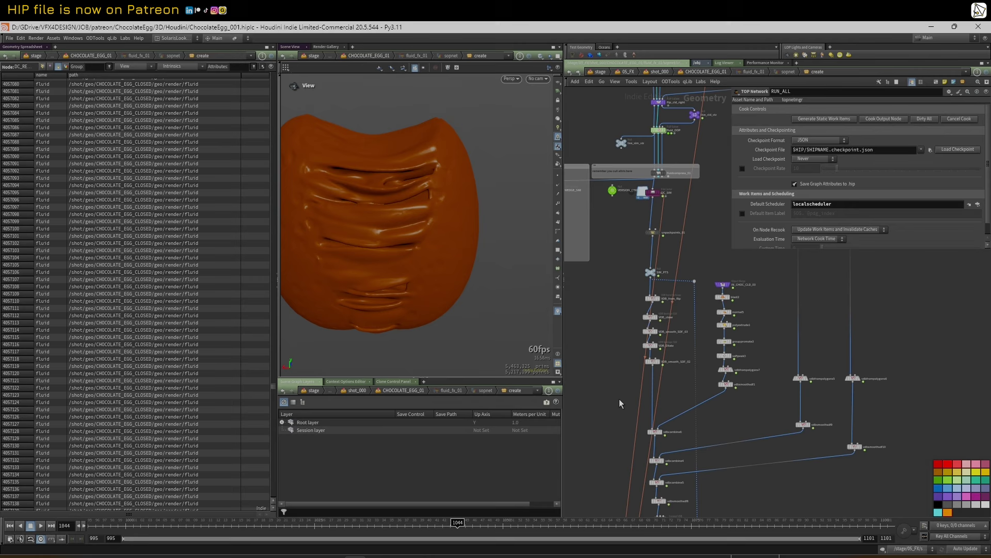
middle_drag(615, 358, 606, 251)
scroll(606, 252, down, 1)
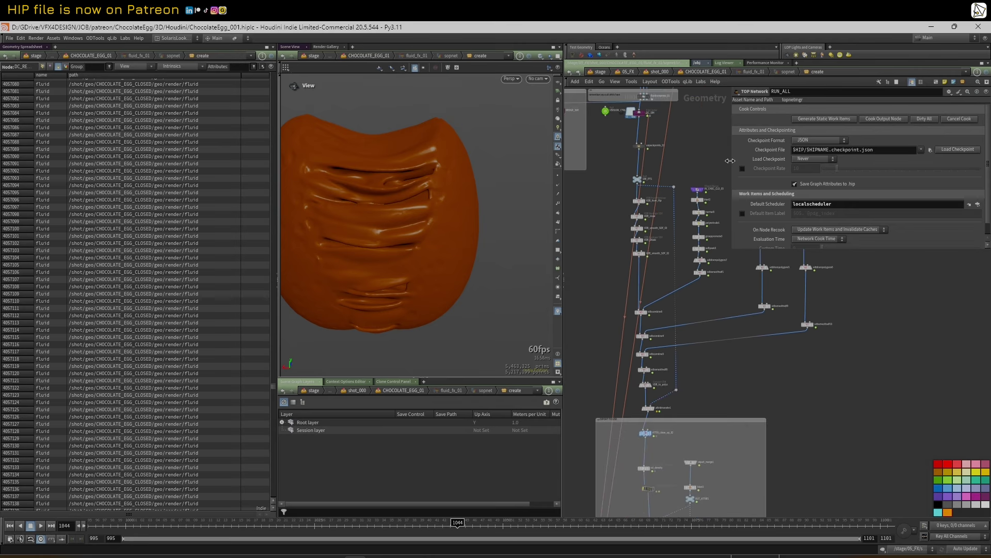
- Narrow the parameter area, review the whole EXPORT TO USD node chain, and deselect RUN_ALL
drag(730, 160, 826, 171)
middle_drag(717, 399, 701, 131)
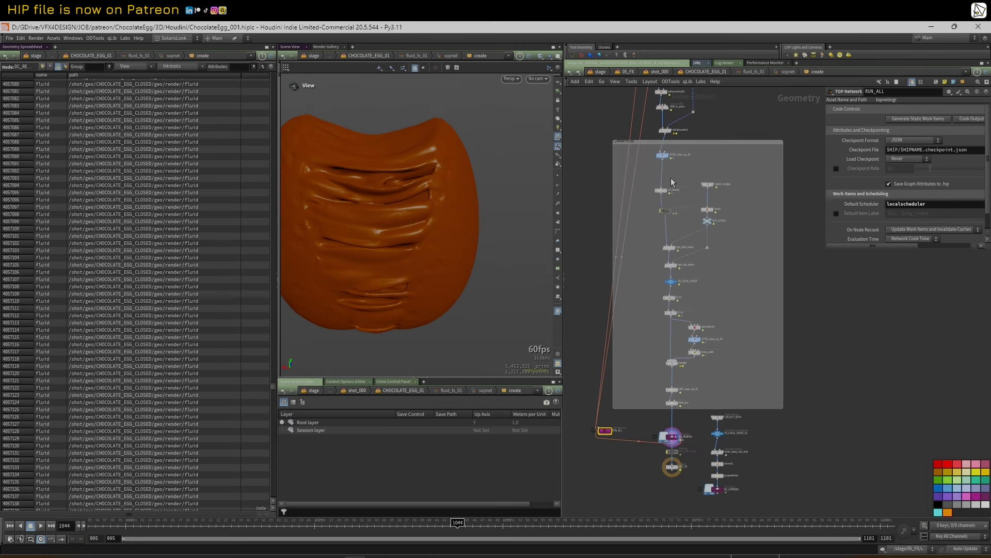
scroll(671, 178, up, 3)
scroll(656, 149, down, 2)
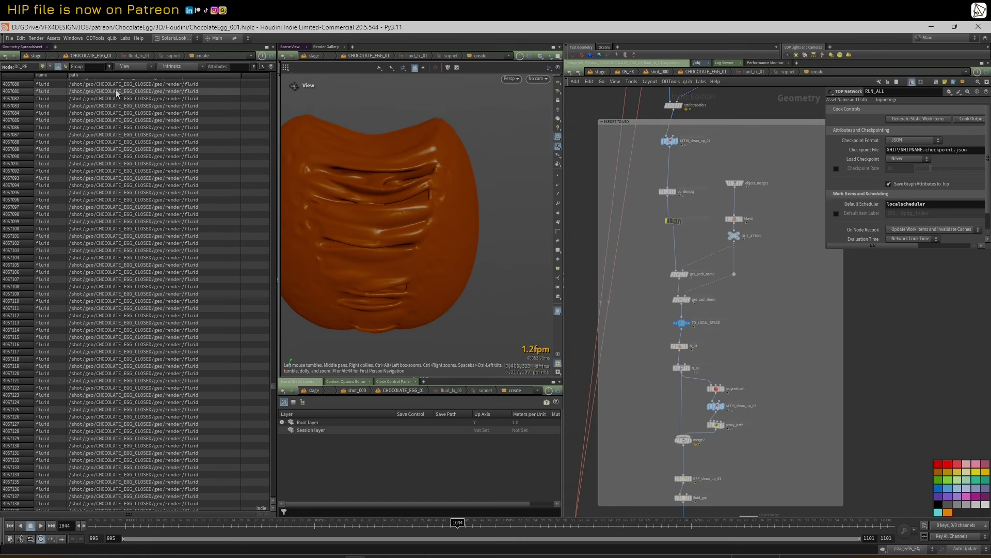
middle_drag(773, 323, 766, 245)
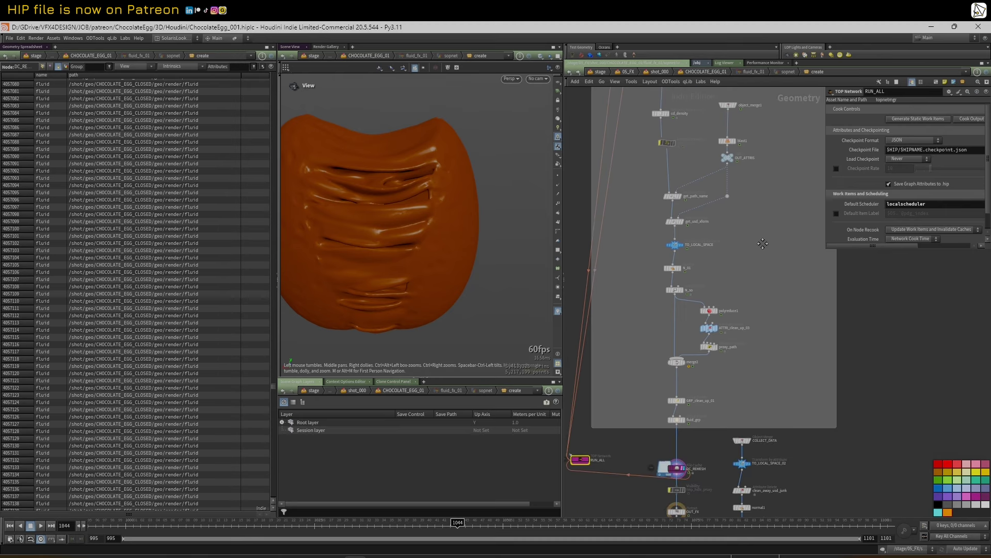
drag(660, 249, 661, 250)
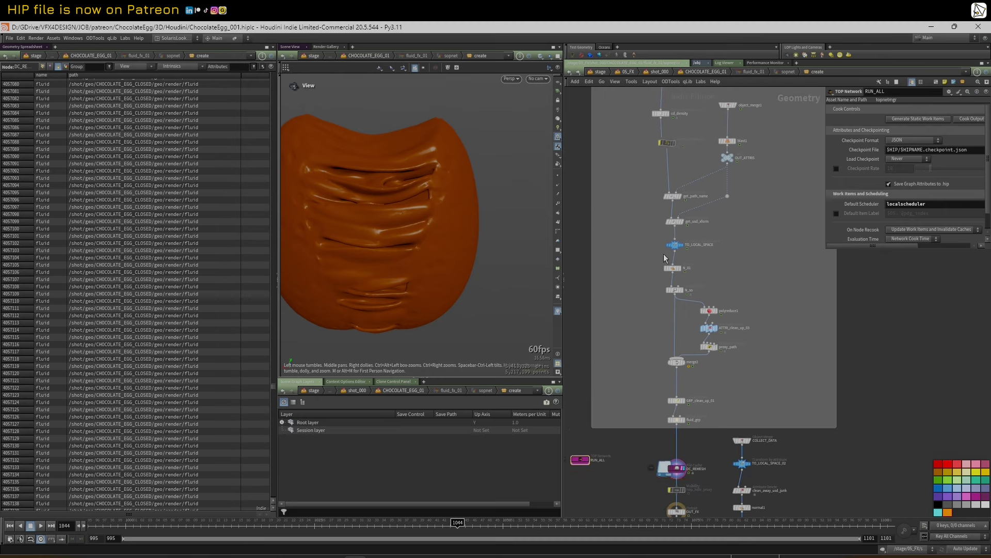
- Select and display OUT_FX, then select the lookdev chain from COLLECT_DATA down to DC_LOOKDEV to point out its nodes
middle_drag(669, 457, 673, 348)
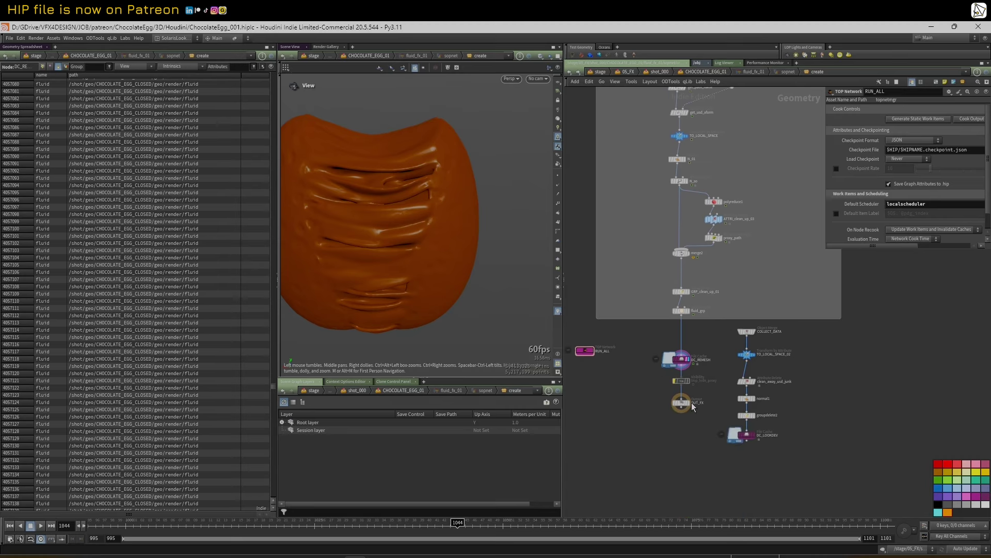
mouse_move(690, 407)
click(683, 404)
scroll(636, 428, down, 2)
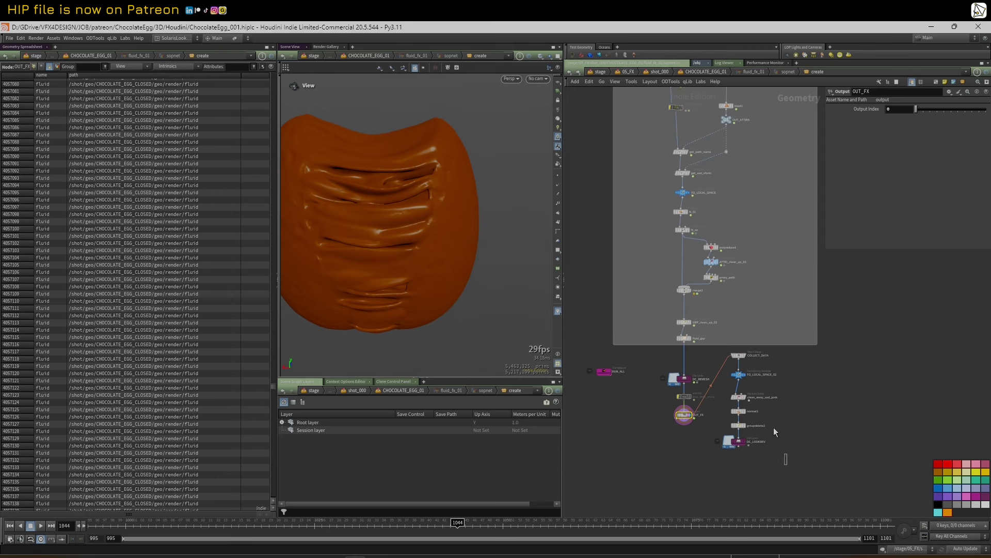
drag(787, 463, 741, 354)
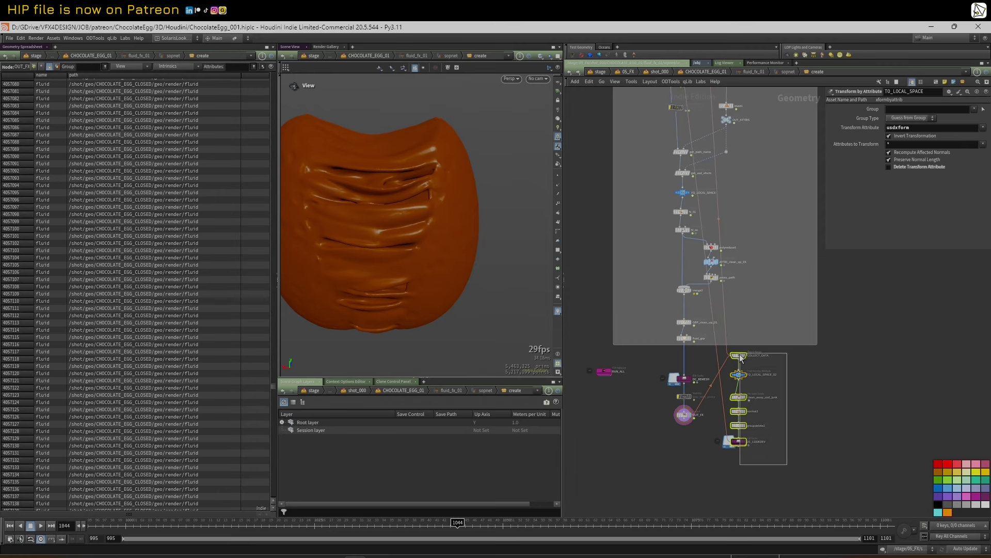
click(761, 449)
scroll(755, 401, up, 2)
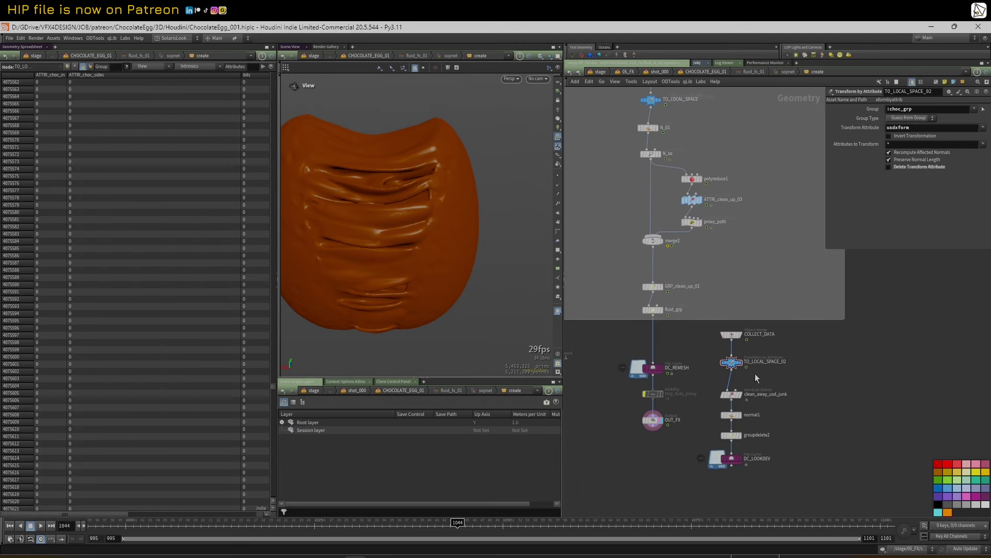
- Display COLLECT_DATA and orbit around the merged shell and fluid, then display TO_LOCAL_SPACE_02 to compare the fluid's placement
click(734, 335)
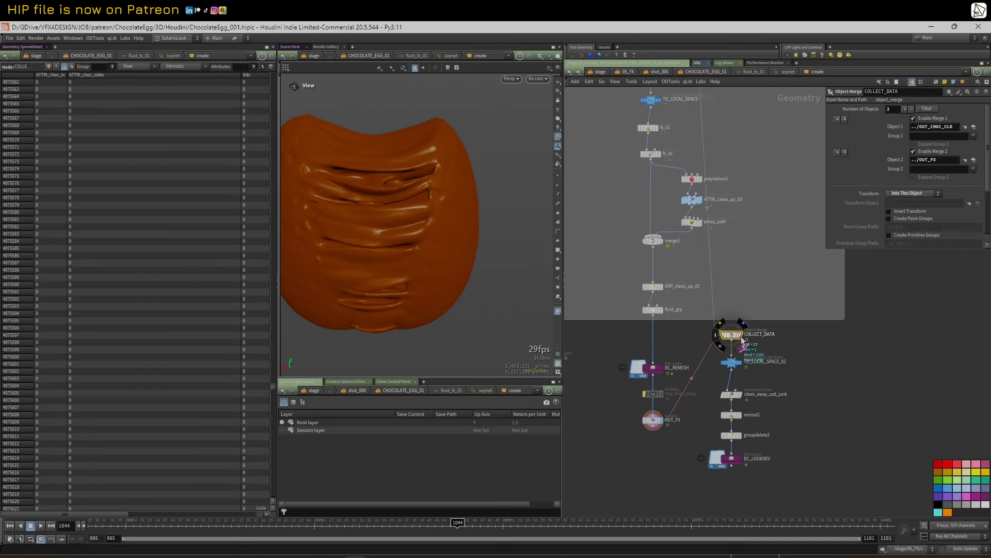
click(739, 336)
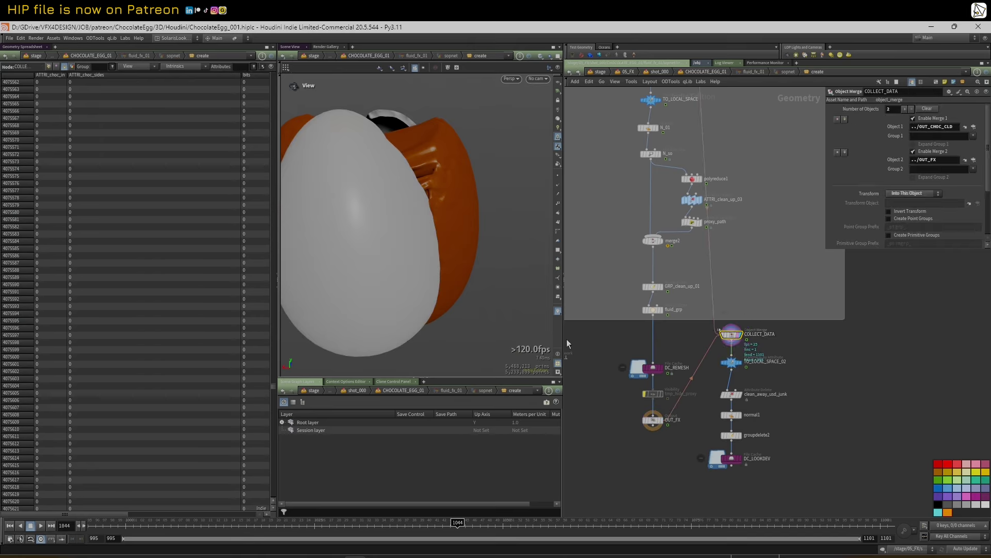
drag(461, 205, 392, 209)
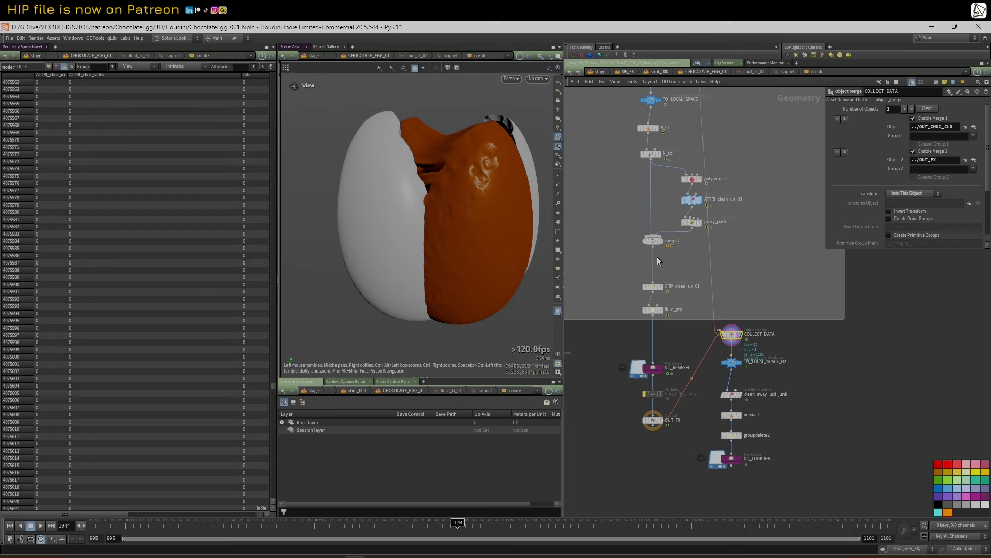
click(740, 362)
click(731, 362)
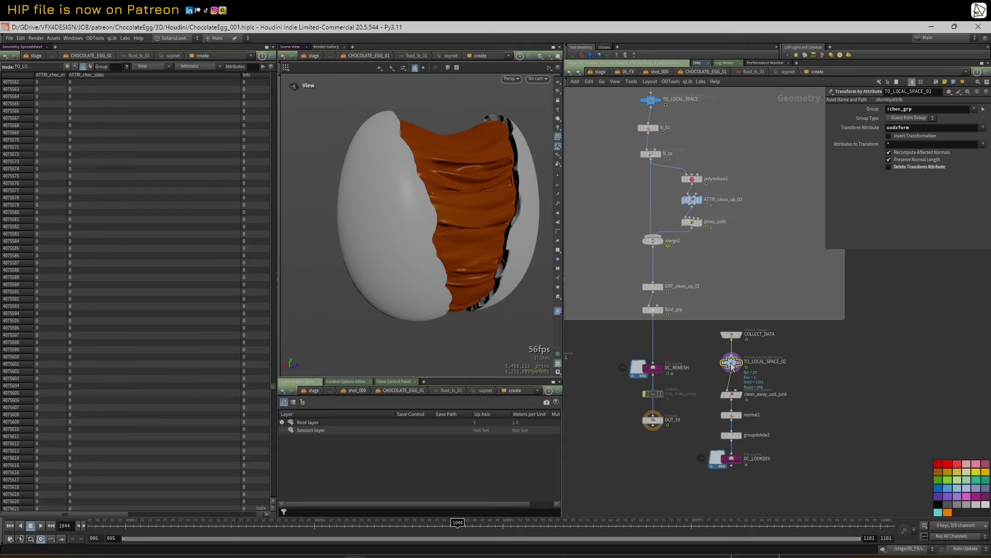
- Widen the parameter area, display the lookdev chain down to groupdelete2, and inspect groupdelete2's attributes and groups in its node info
drag(483, 222, 469, 224)
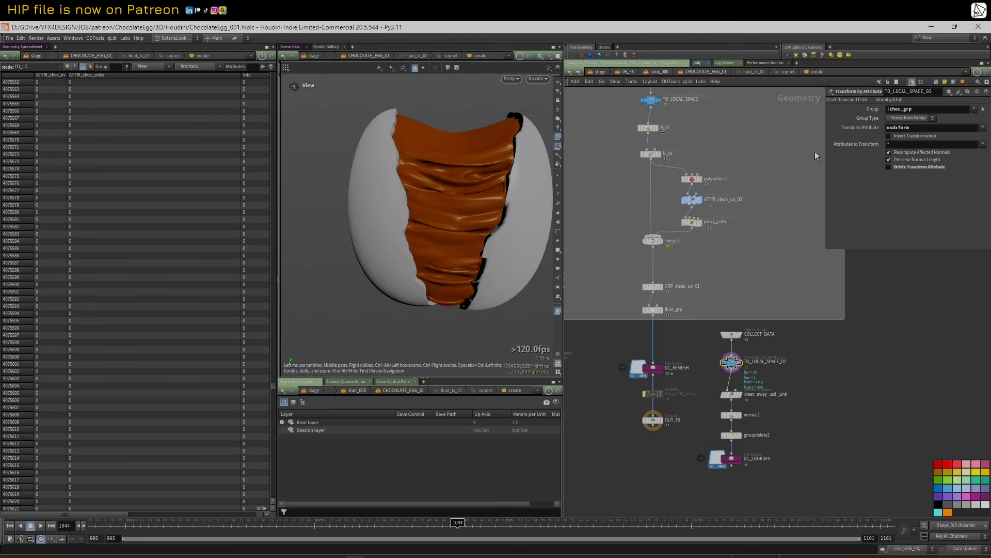
drag(826, 147, 790, 146)
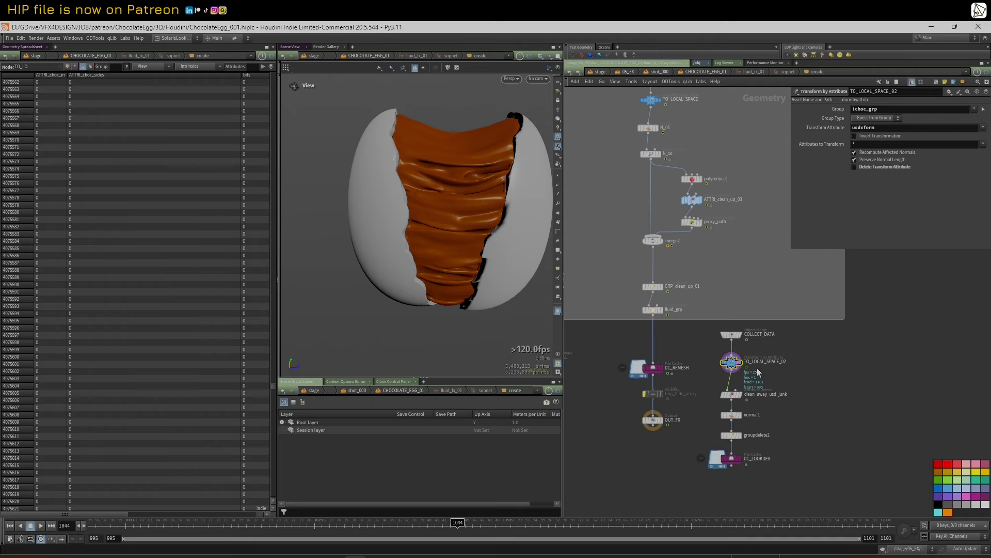
click(736, 394)
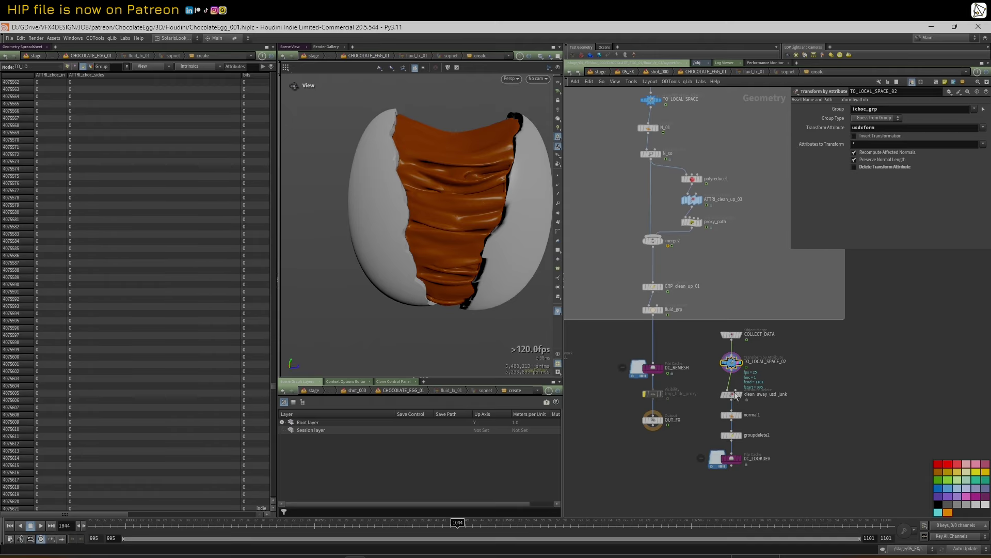
click(732, 437)
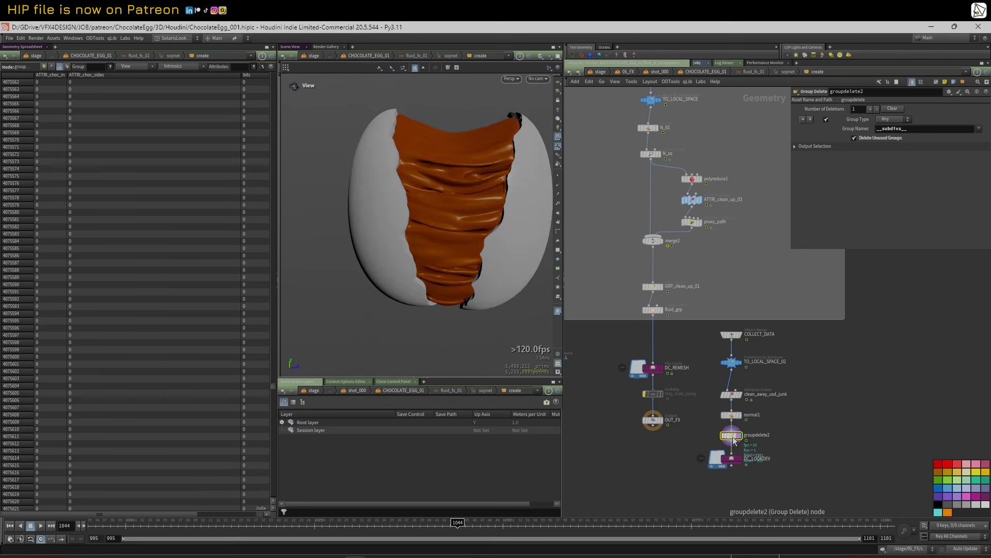
middle_click(734, 441)
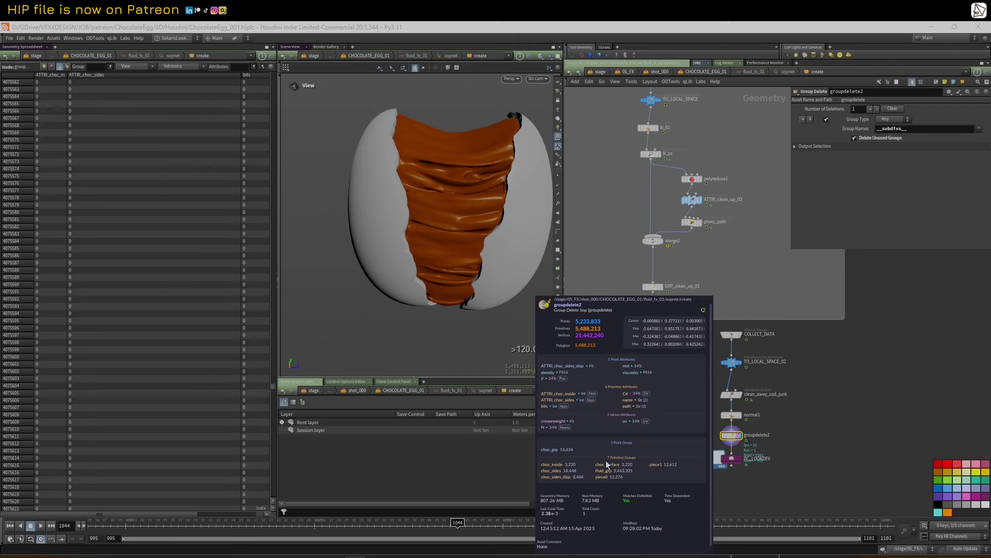
- Select DC_LOOKDEV to examine its file cache settings and orbit around the combined shell and fluid
scroll(728, 463, up, 1)
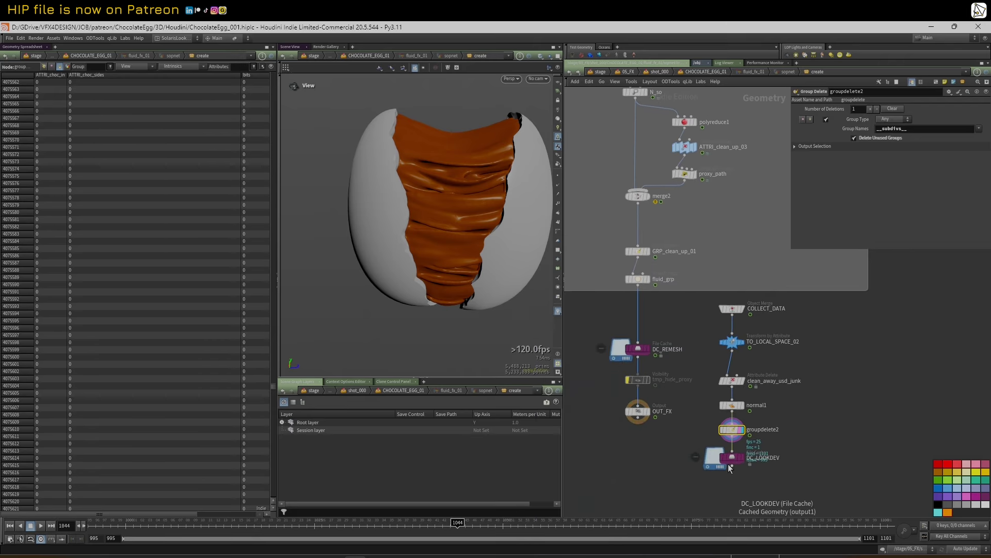
click(730, 458)
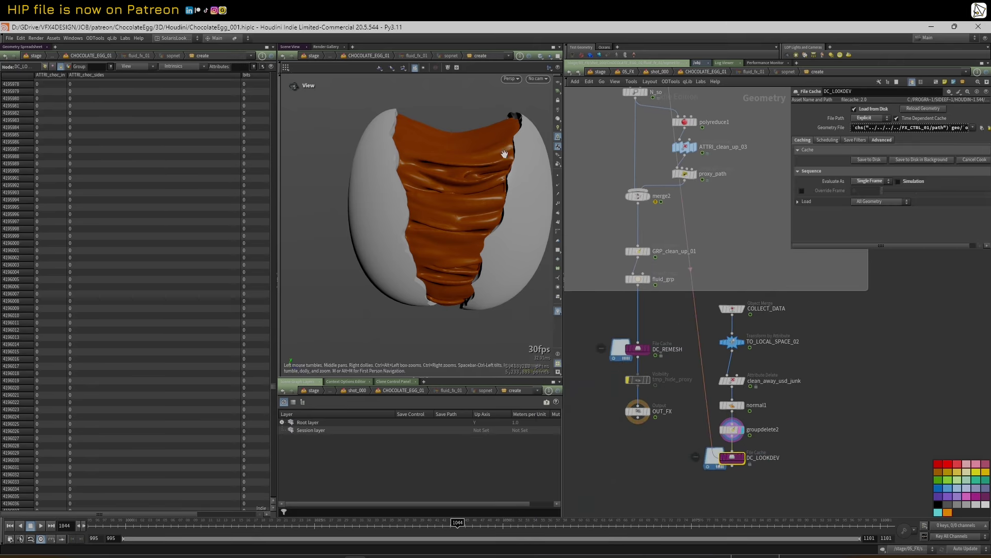
drag(467, 145, 409, 193)
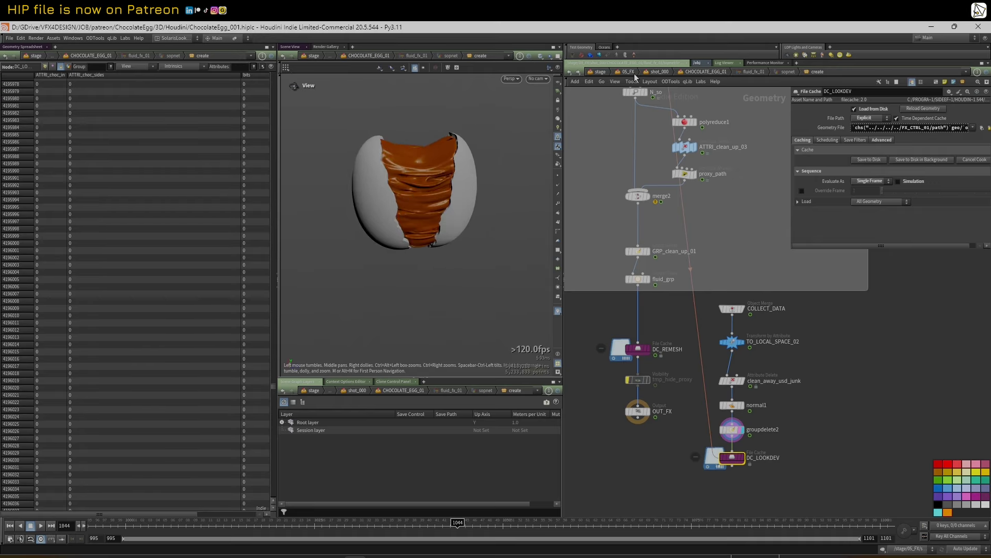
- Open the CHOCOLATE_EGG network under 01_ASSETS and display open_fx and open in turn to compare their geometry
click(629, 72)
click(645, 88)
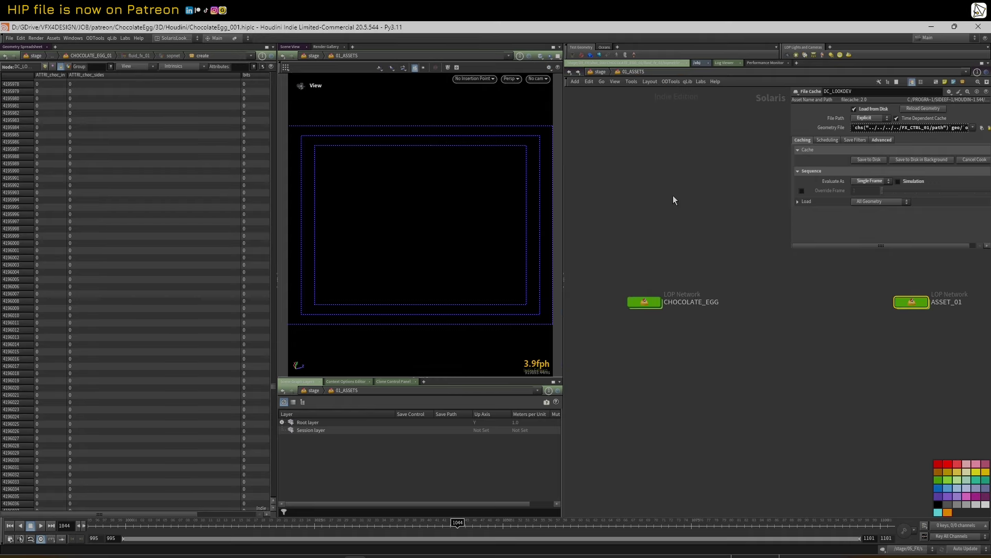
double_click(645, 303)
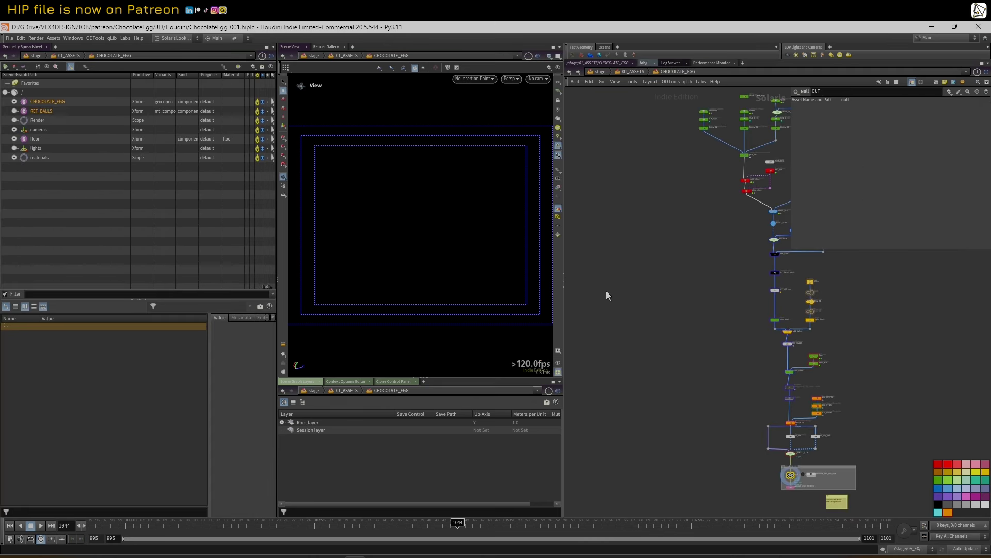
scroll(712, 199, up, 6)
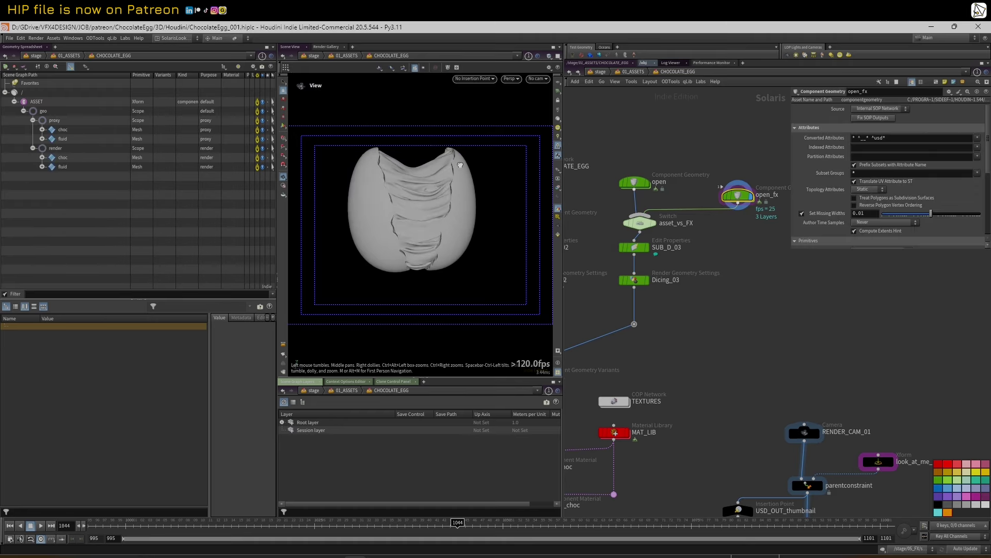
click(642, 185)
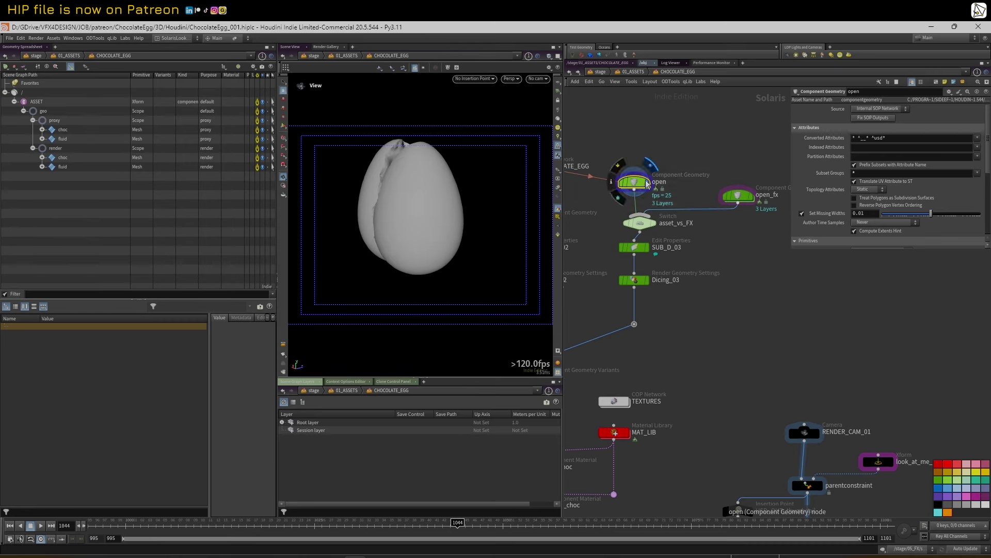
- Select the closed component geometry and extend its parameter area down to the Advanced section with the geo variant name
scroll(630, 149, down, 2)
scroll(609, 159, up, 1)
middle_drag(604, 162, 668, 162)
click(615, 207)
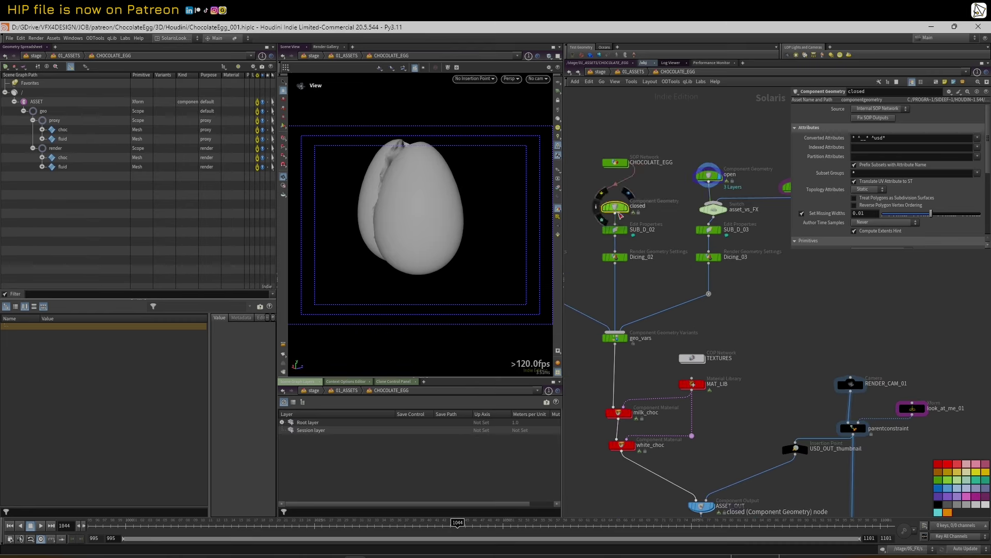
middle_drag(602, 188, 638, 179)
scroll(638, 179, up, 1)
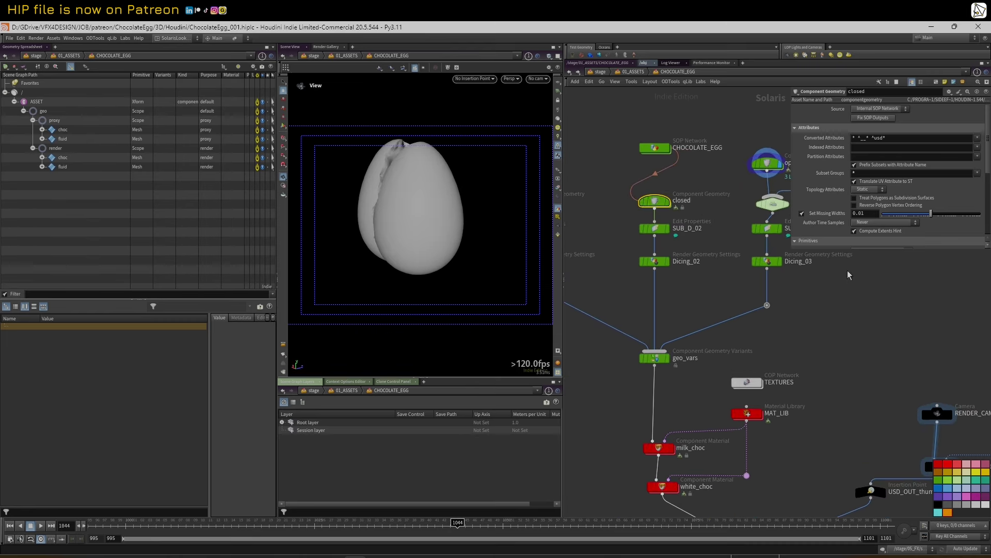
drag(872, 251, 885, 395)
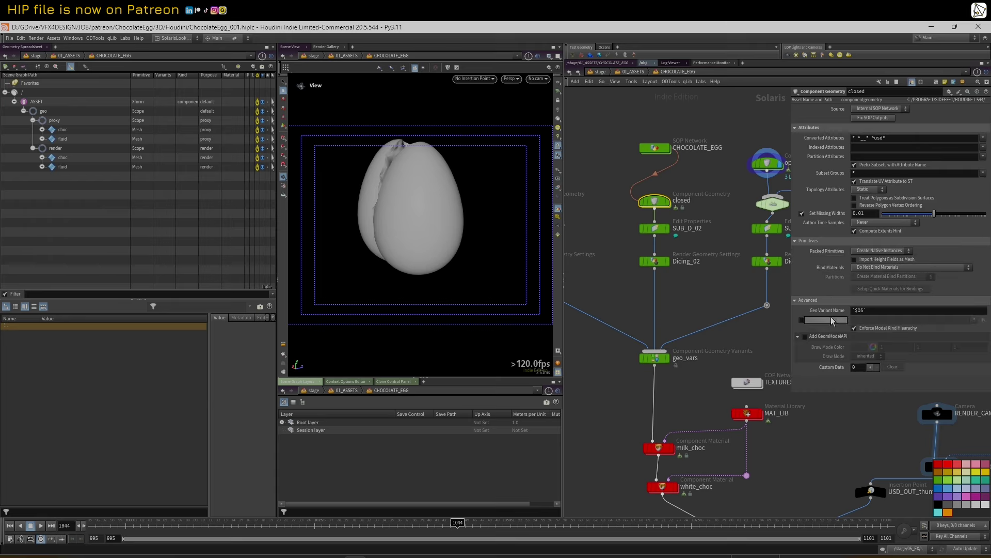
- Select the open and open_fx component geometries in turn to compare their geo variant names
scroll(744, 222, up, 2)
middle_drag(704, 172, 560, 194)
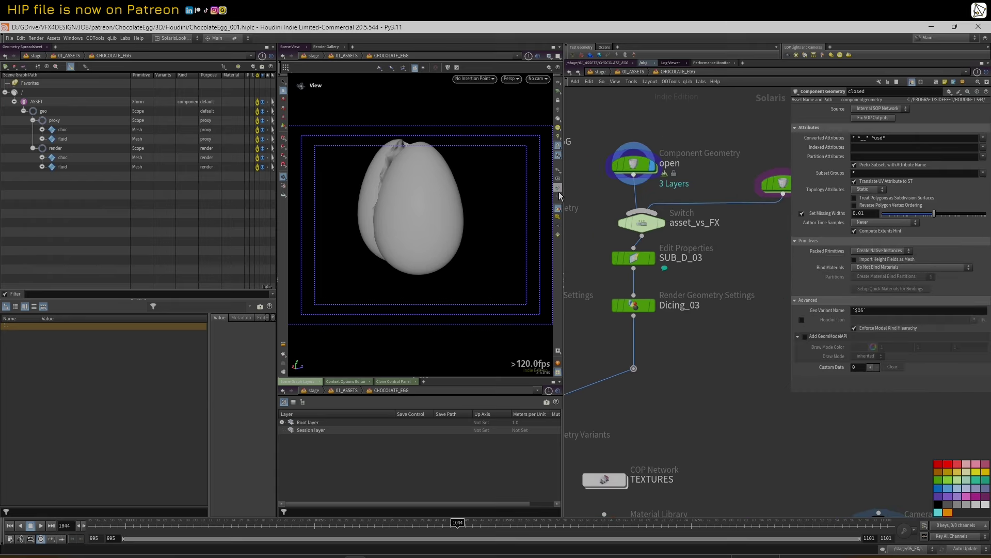
click(635, 166)
drag(873, 312, 851, 312)
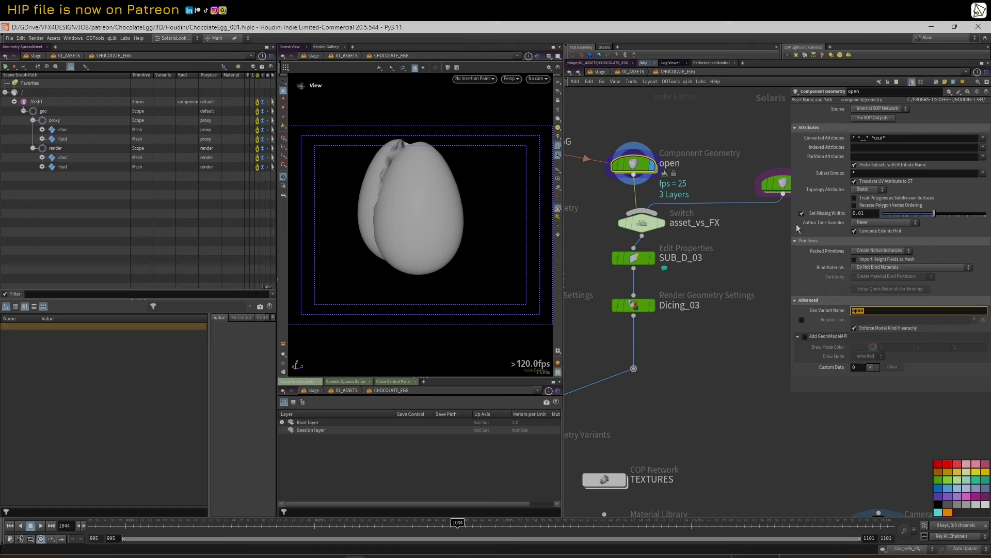
click(779, 186)
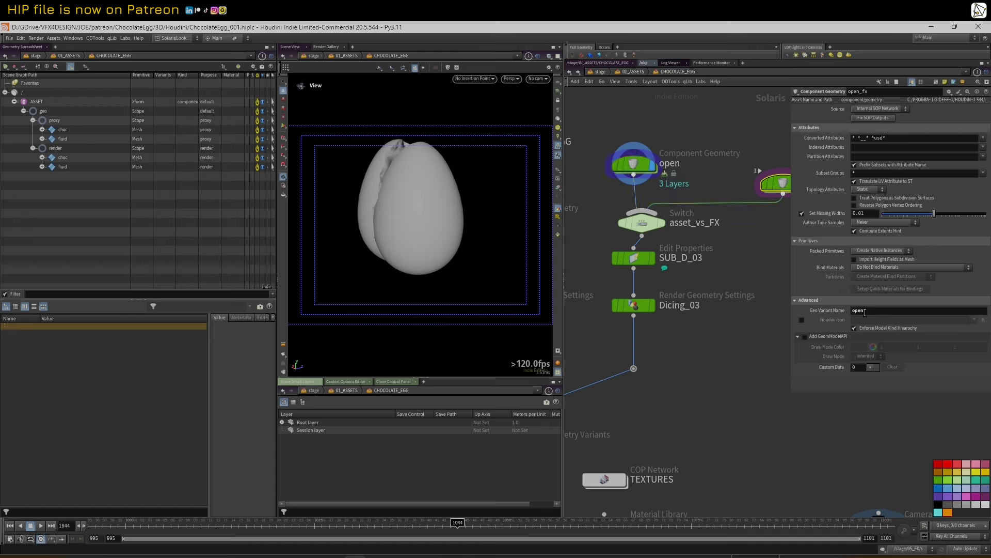
- Display the asset_vs_FX switch and flip its selected input between open and open_fx, leaving it at 0, while orbiting the egg
click(645, 223)
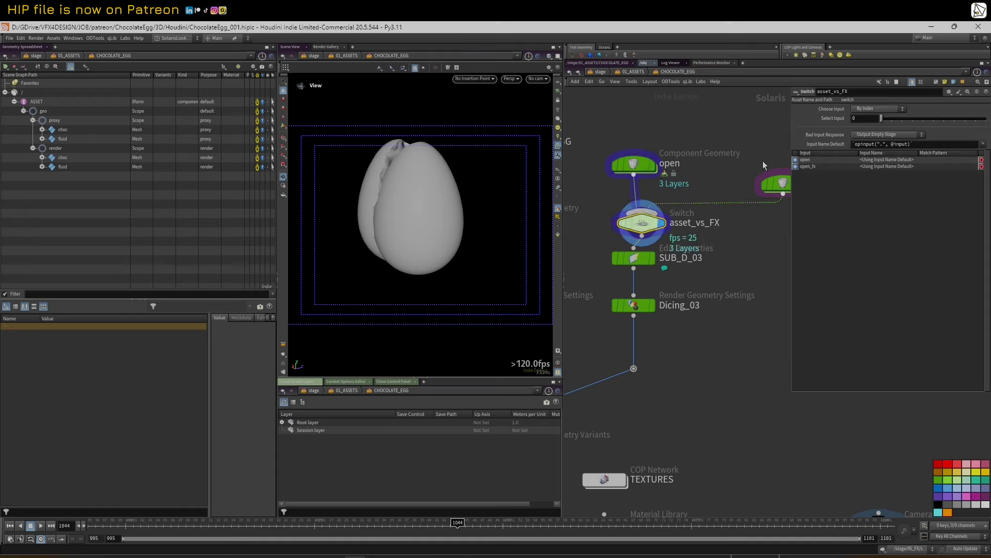
mouse_move(881, 119)
mouse_down()
mouse_move(894, 120)
mouse_move(880, 120)
mouse_up()
drag(493, 193, 393, 196)
mouse_move(882, 119)
mouse_down()
mouse_move(894, 123)
mouse_move(878, 126)
mouse_up()
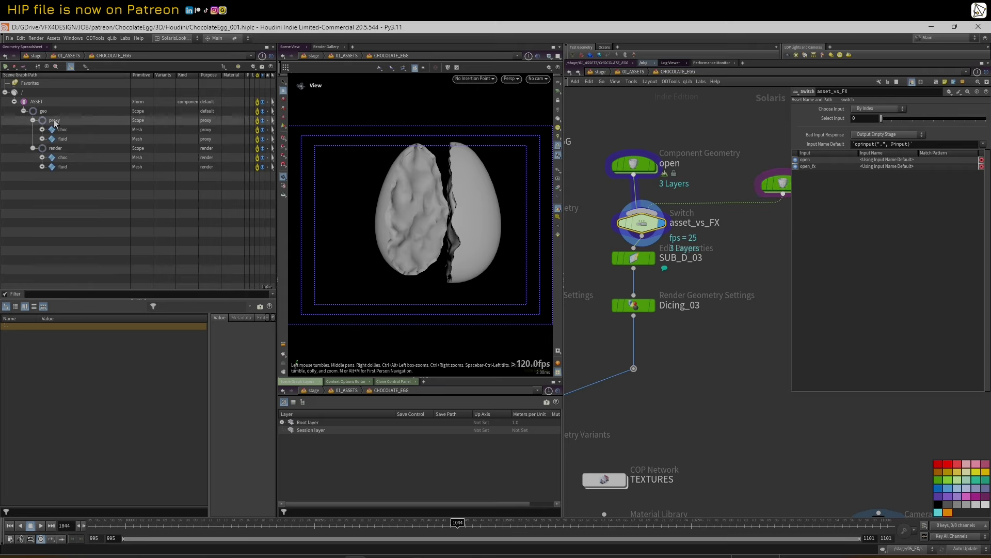
mouse_move(866, 123)
mouse_down()
mouse_move(895, 124)
mouse_move(877, 124)
mouse_up()
- Move the open node slightly away from asset_vs_FX, narrow the parameter area, and review the whole asset network down from the variants
drag(633, 164, 641, 163)
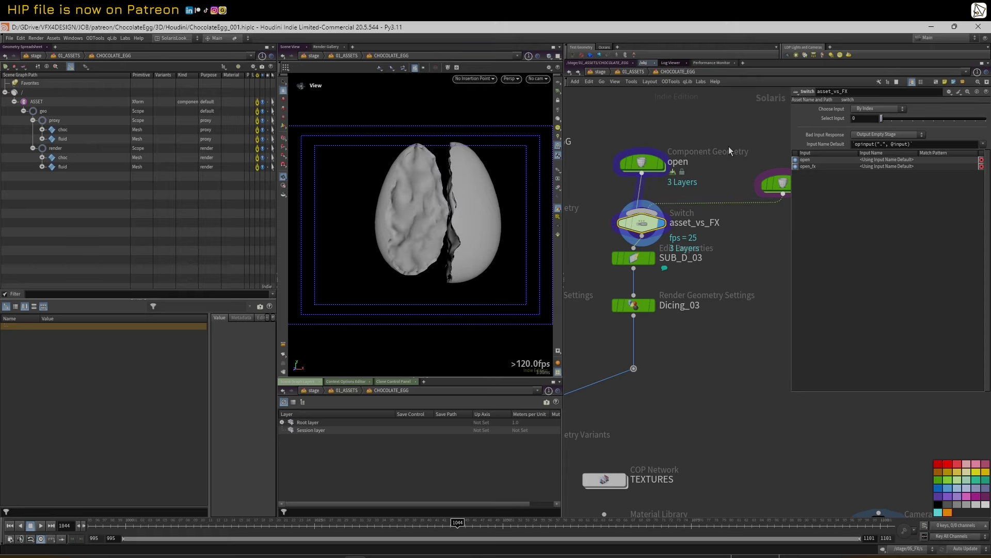
drag(789, 137, 825, 137)
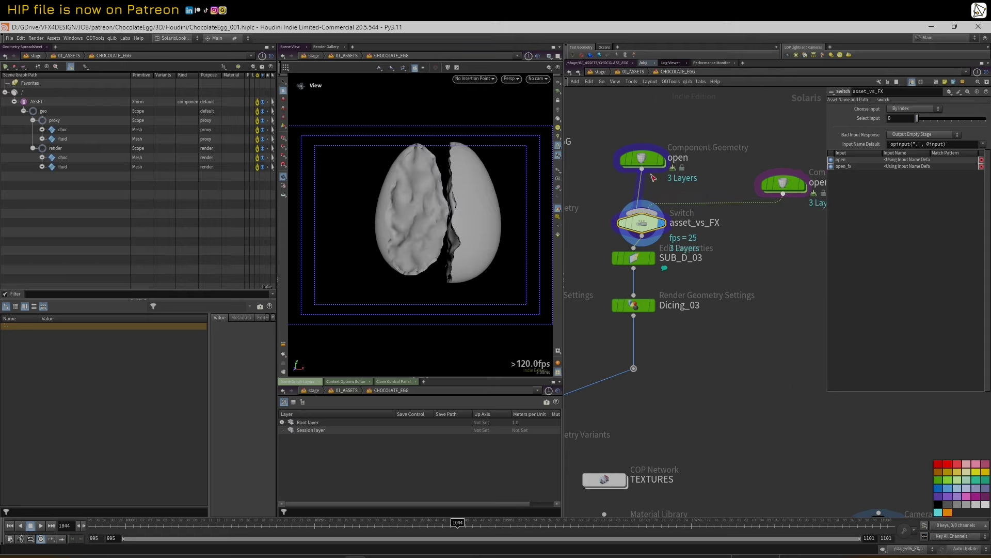
scroll(688, 191, down, 3)
middle_drag(701, 265, 742, 238)
scroll(736, 233, down, 3)
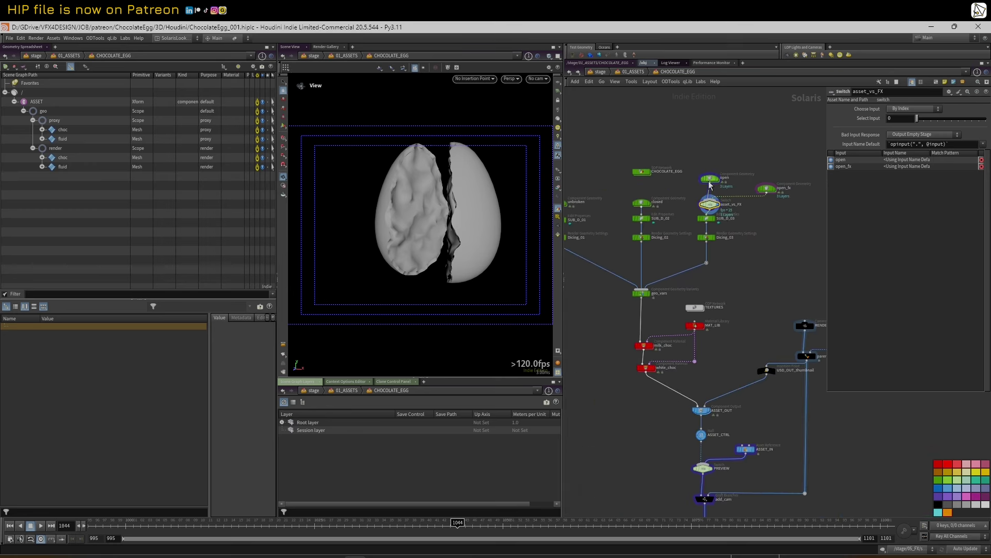
drag(714, 180, 710, 179)
scroll(715, 199, down, 5)
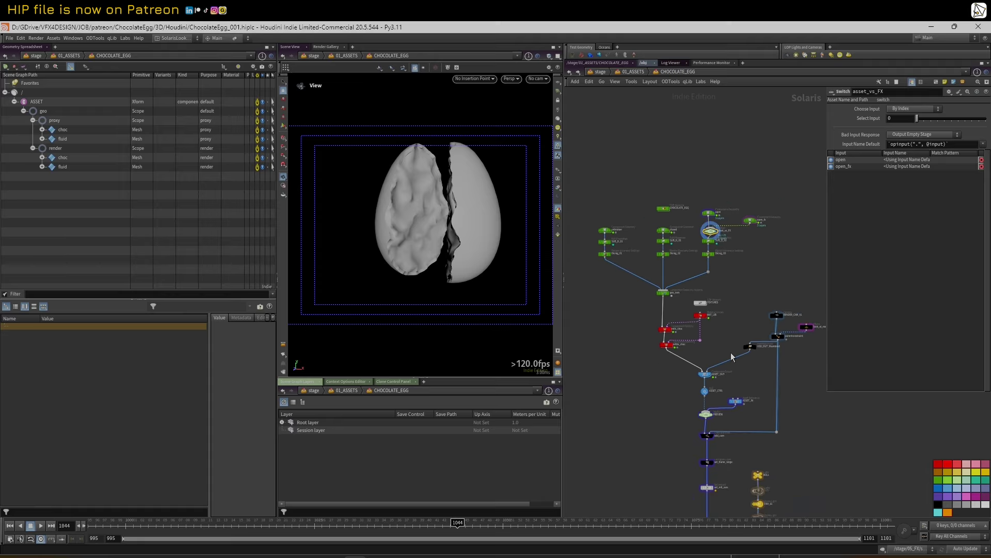
drag(431, 179, 419, 214)
middle_drag(657, 353, 632, 309)
scroll(632, 309, down, 1)
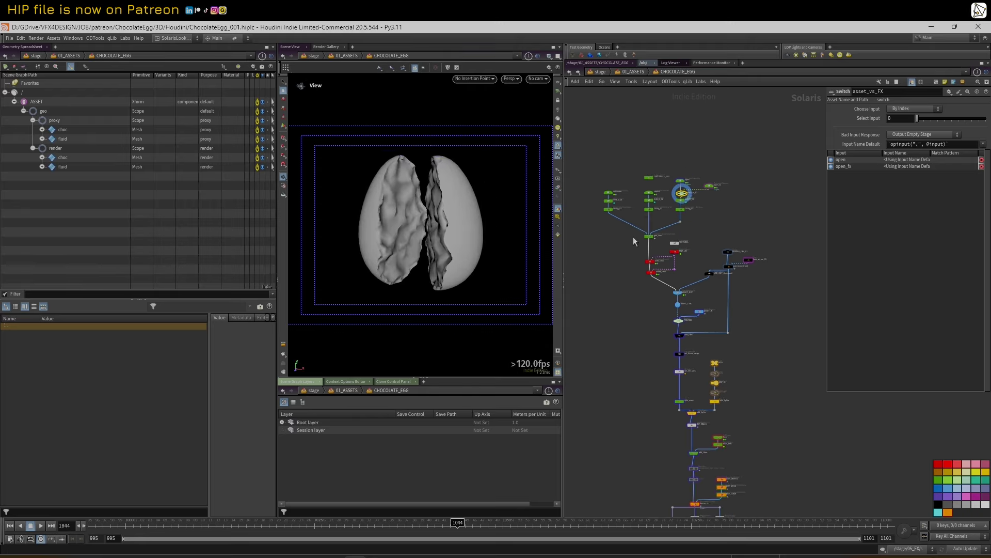
- Return to the fluid_fx_01 geometry network, display OUT_FX, and orbit around the remeshed fluid
right_click(625, 73)
click(568, 72)
click(569, 73)
click(568, 73)
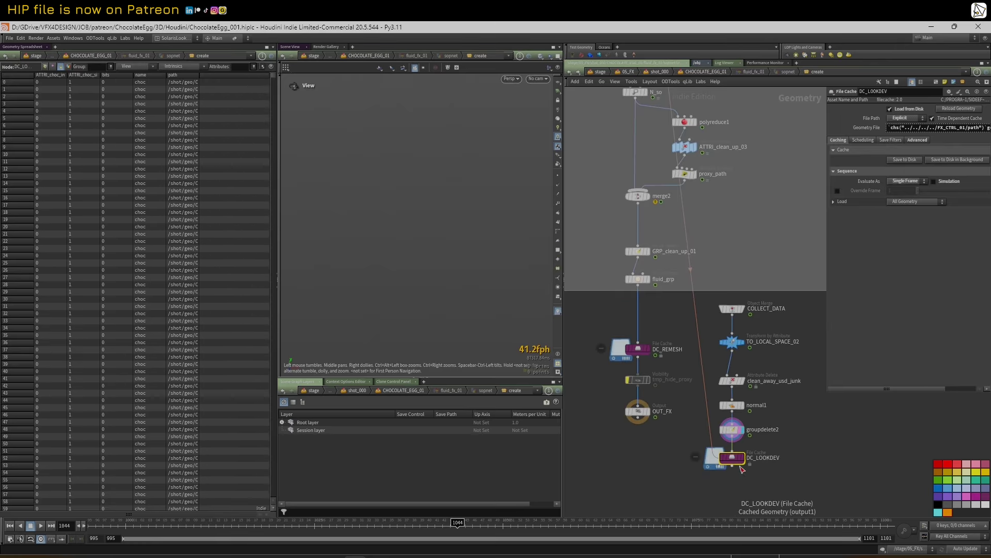
scroll(746, 462, down, 2)
scroll(676, 435, up, 2)
scroll(677, 439, down, 3)
scroll(676, 439, up, 2)
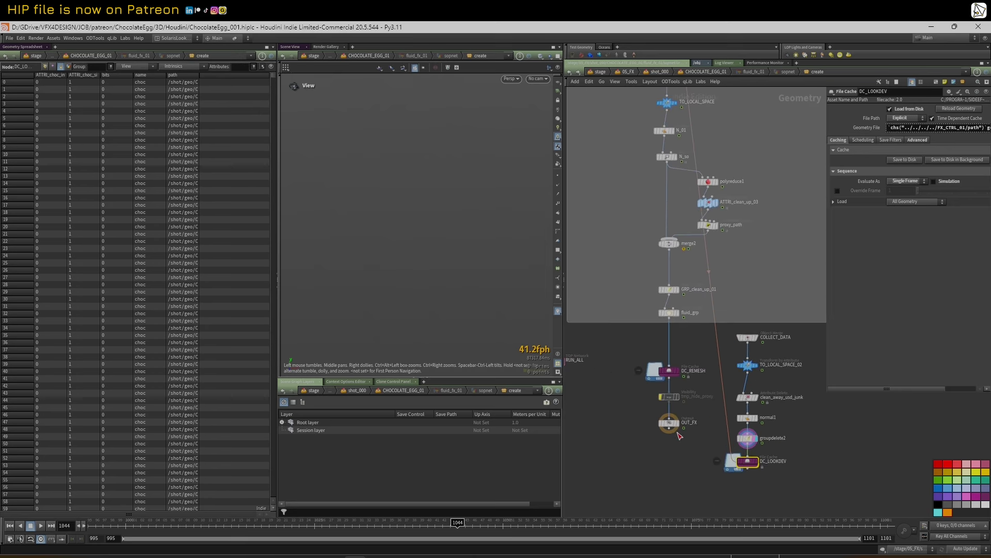
click(679, 425)
drag(423, 229, 485, 283)
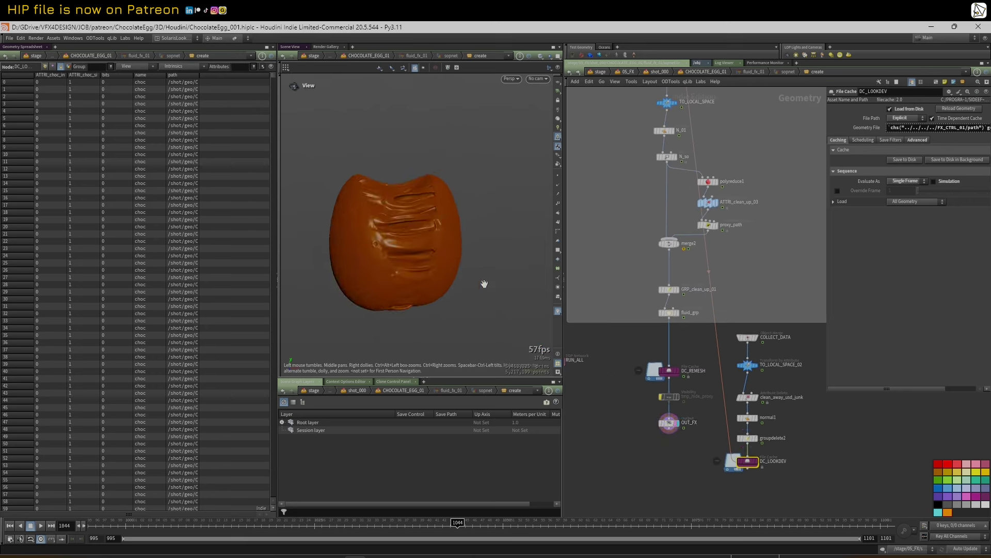
- Go up to the CHOCOLATE_EGG_01 network and enlarge the parameter area to examine fluid_fx_01's SOP import settings
middle_drag(637, 383, 636, 393)
key(u)
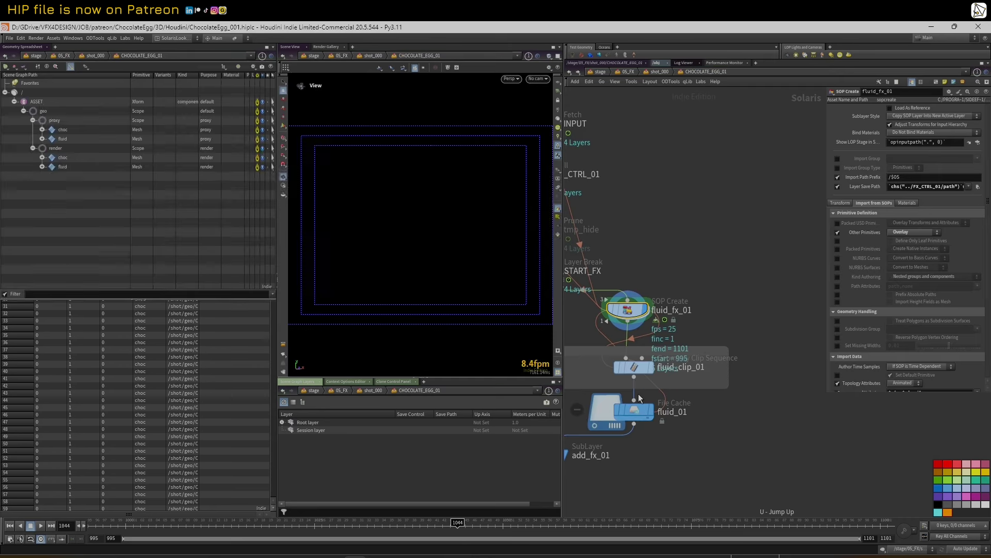
middle_drag(684, 250, 729, 249)
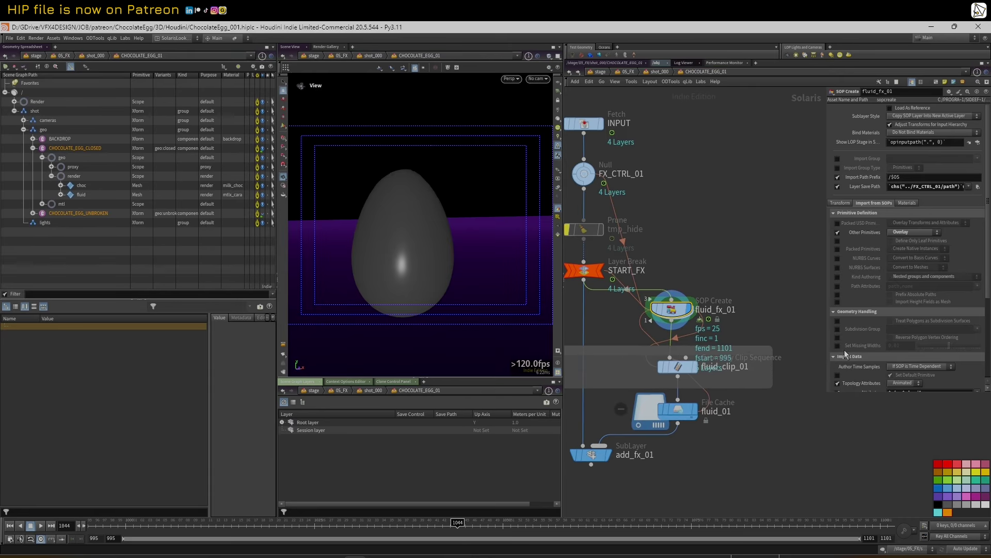
drag(870, 392, 879, 517)
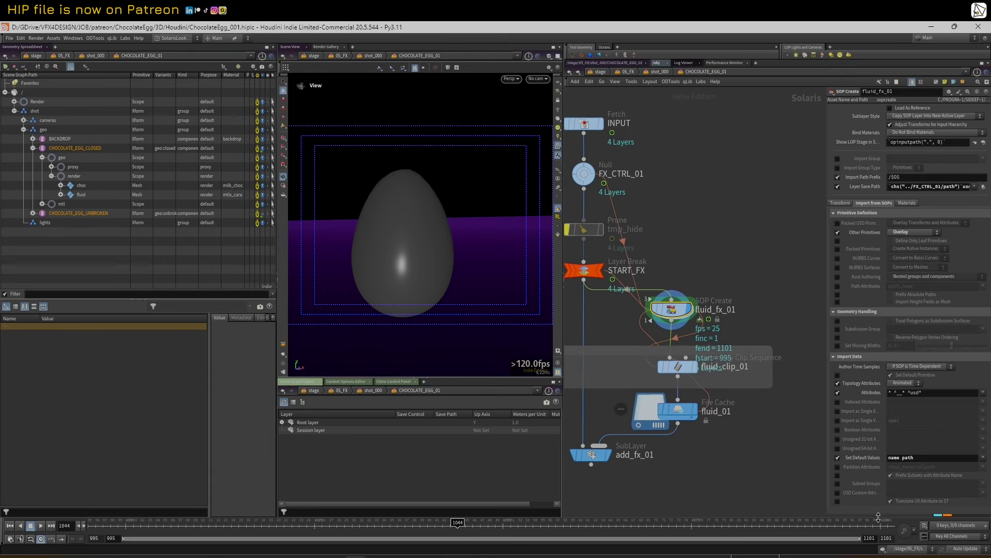
drag(826, 223, 780, 226)
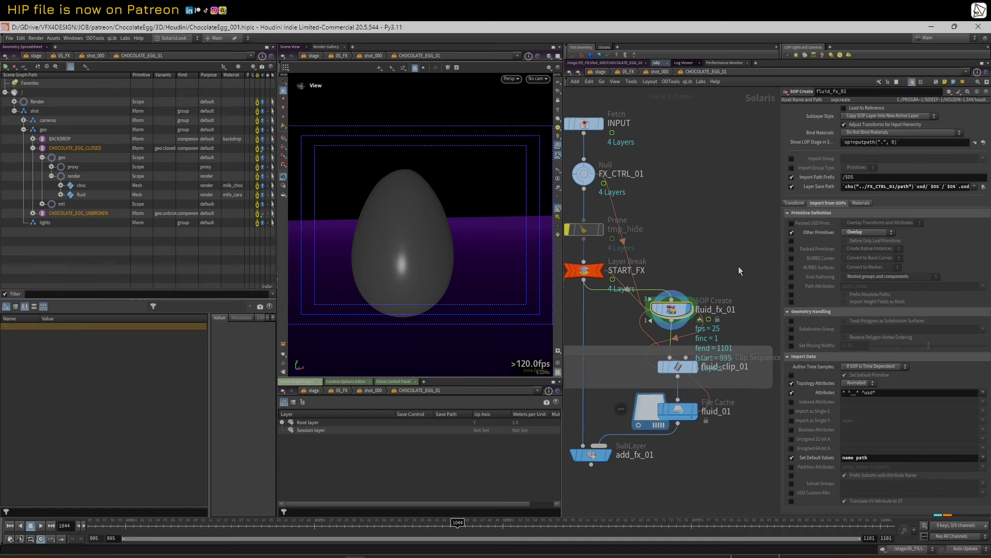
- Select fluid_clip_01, enlarge the parameter area, and compare its primitive path and clip set with the fluid mesh in the scene graph
middle_drag(739, 265, 739, 233)
scroll(739, 233, down, 1)
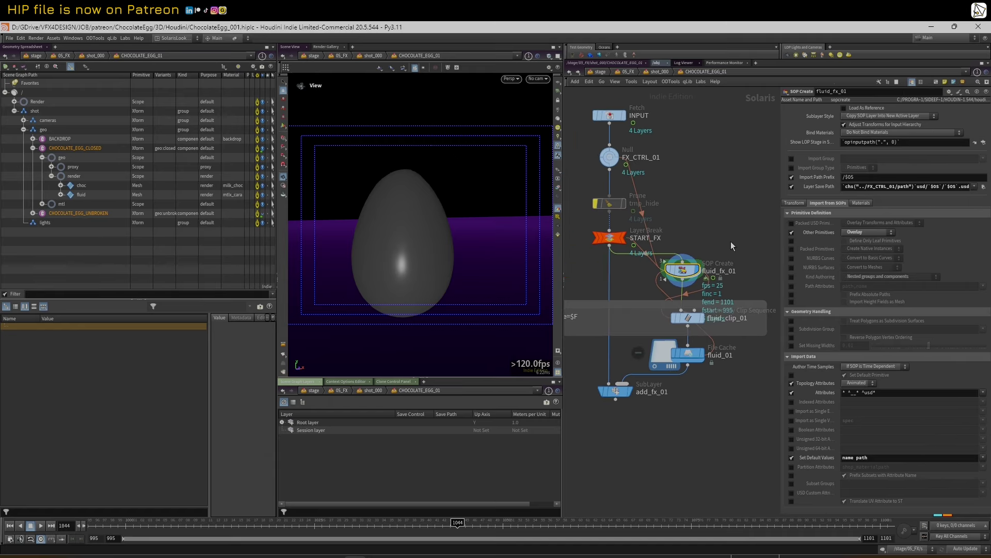
middle_drag(728, 214, 736, 213)
scroll(738, 216, up, 1)
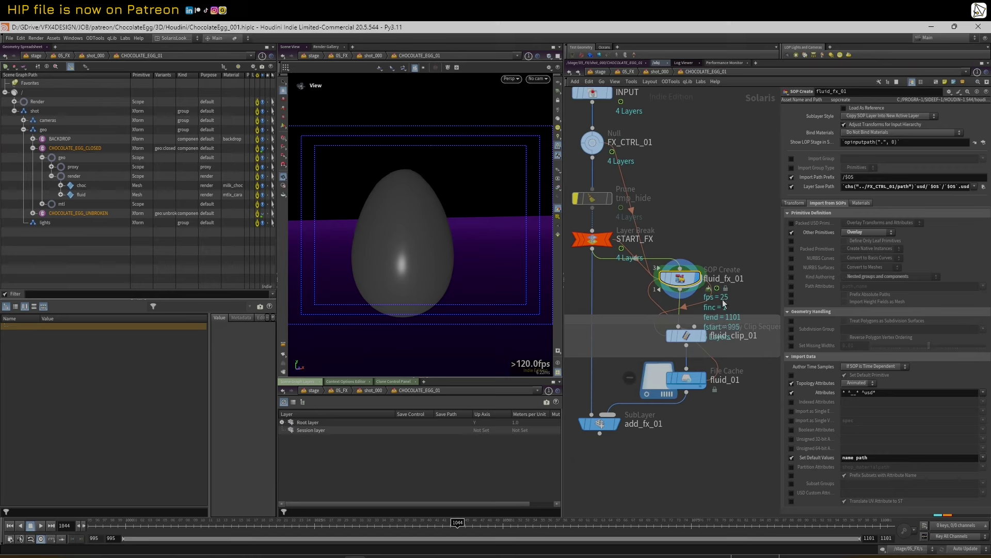
click(686, 338)
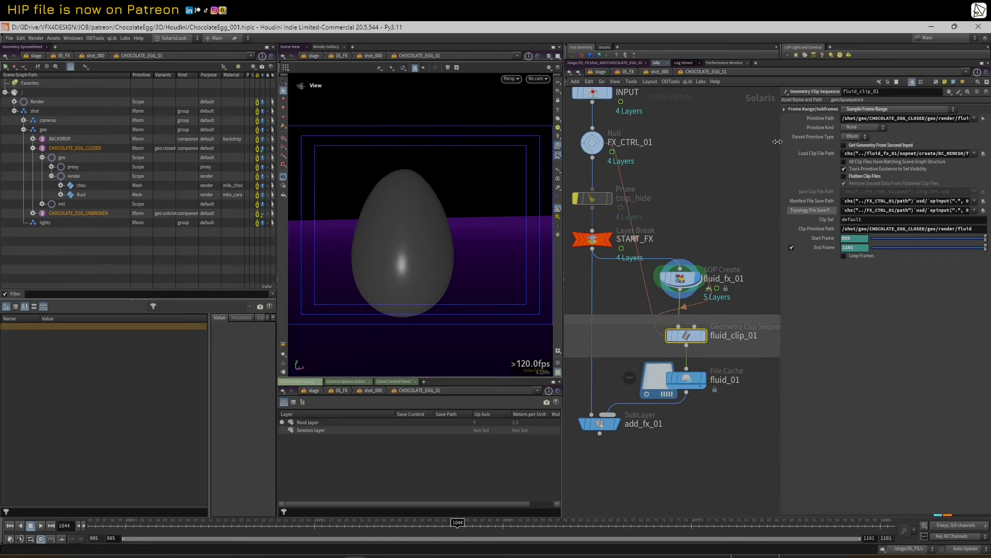
drag(779, 141, 653, 167)
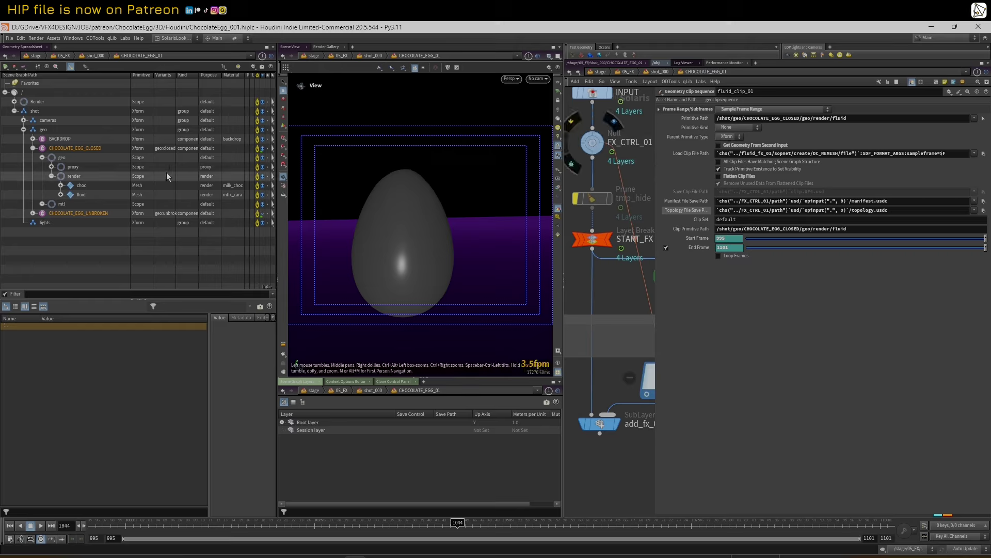
click(81, 194)
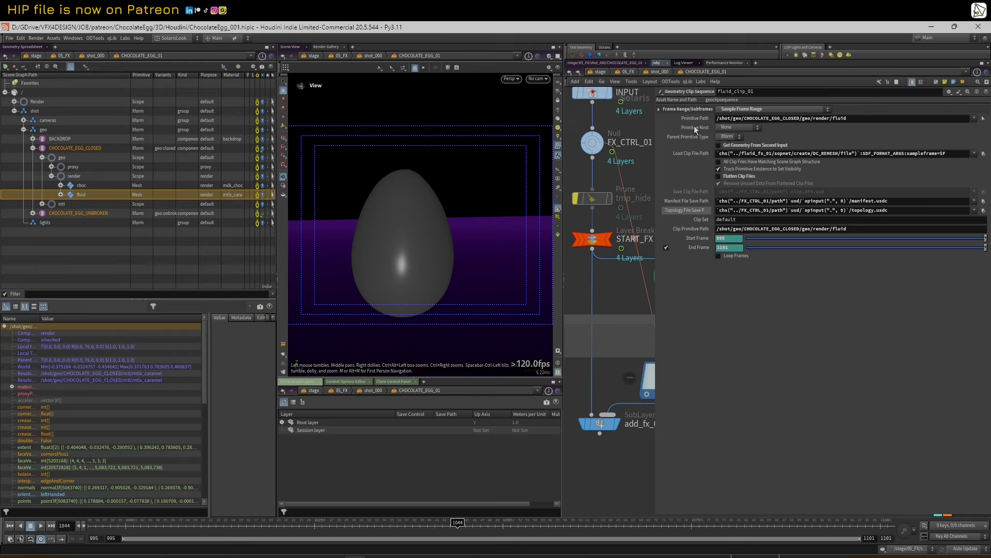
drag(751, 221, 703, 224)
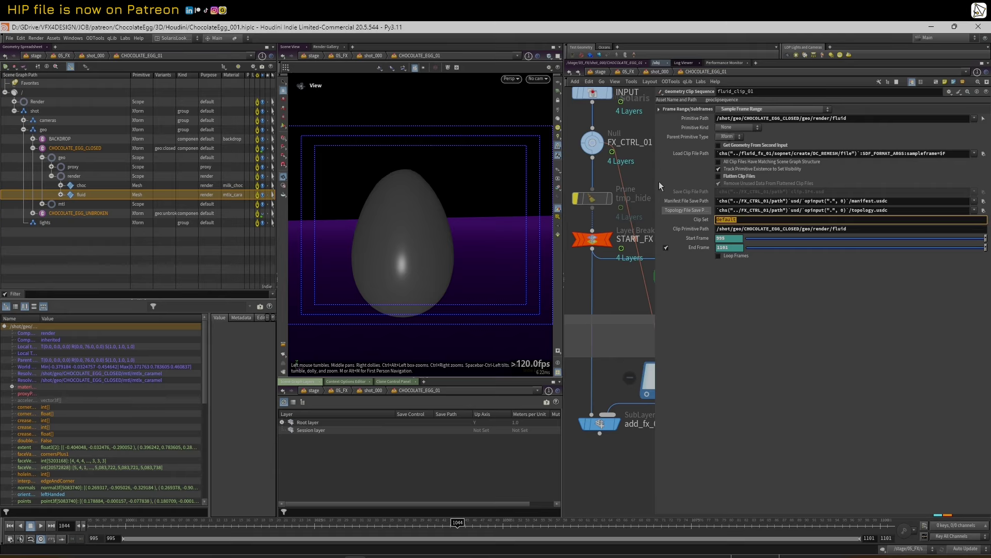
- Examine fluid_clip_01's Load Clip File Path expression, then inspect the DC_REMESH cache it references inside fluid_fx_01 and return to CHOCOLATE_EGG_01
drag(654, 175, 723, 179)
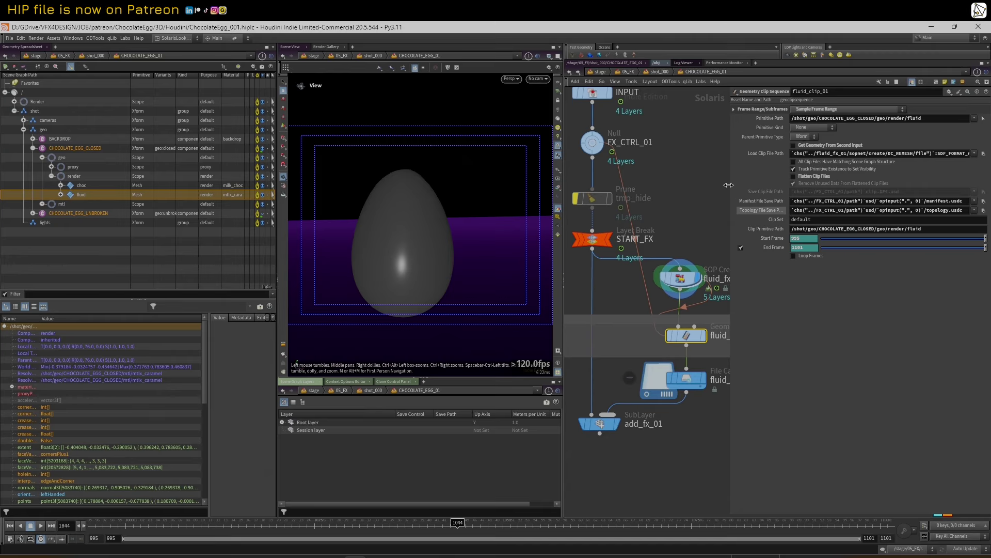
drag(729, 185, 582, 180)
drag(875, 155, 801, 165)
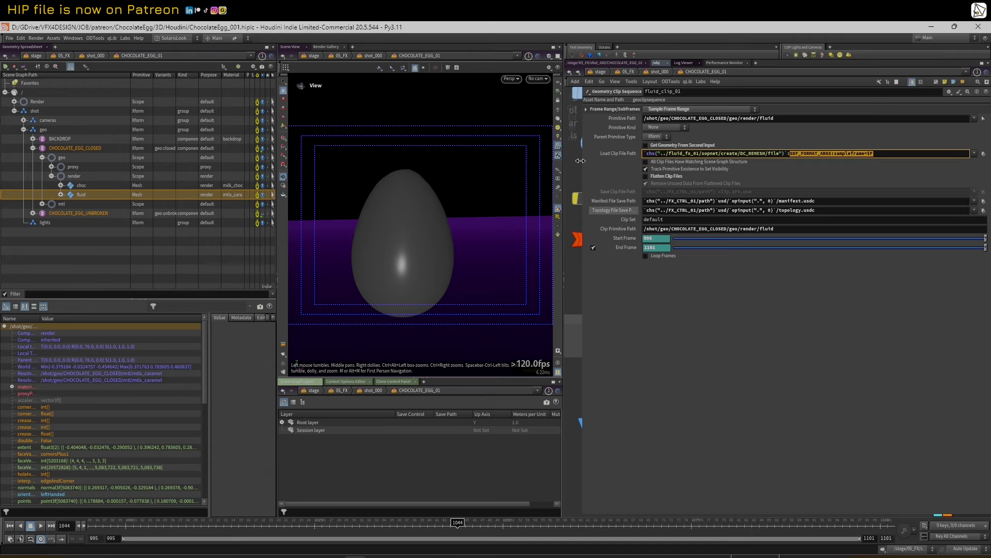
drag(580, 160, 808, 161)
click(680, 281)
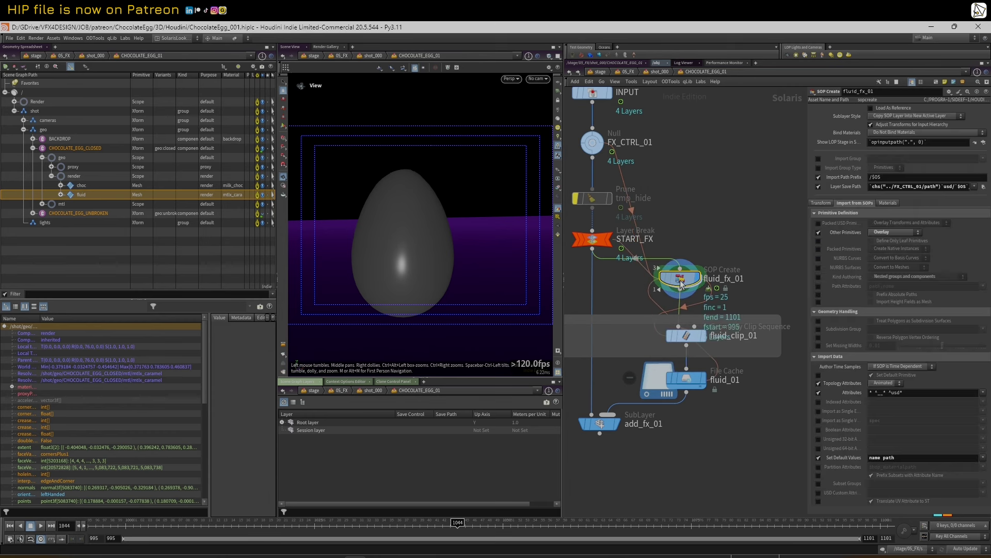
double_click(681, 282)
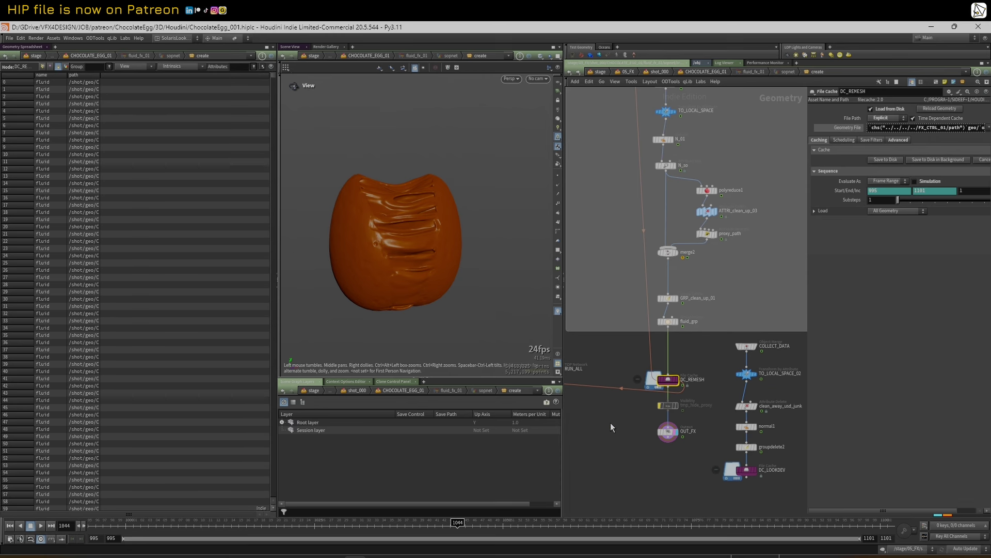
key(u)
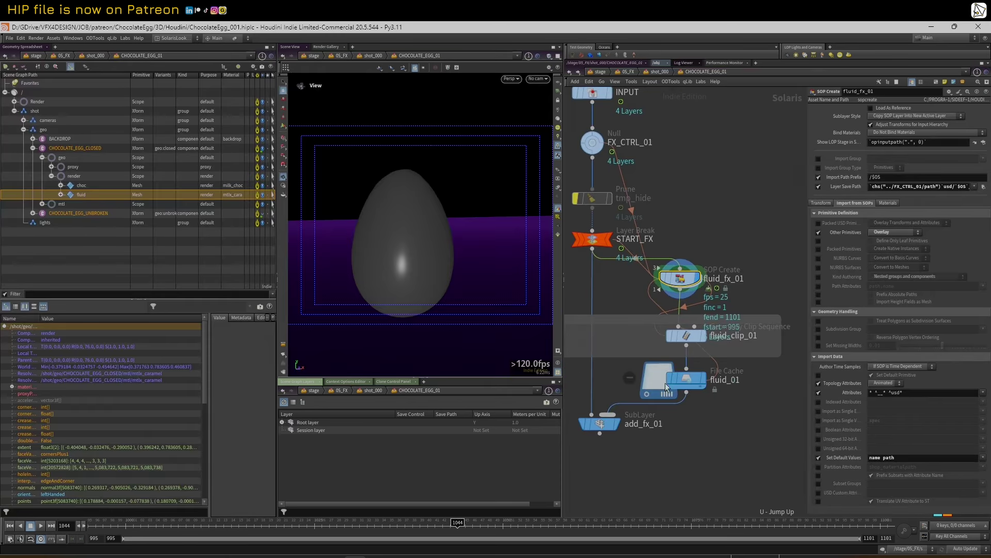
- Review fluid_clip_01's manifest and topology file save paths, then inspect the path expression on FX_CTRL_01 that they reference
click(688, 336)
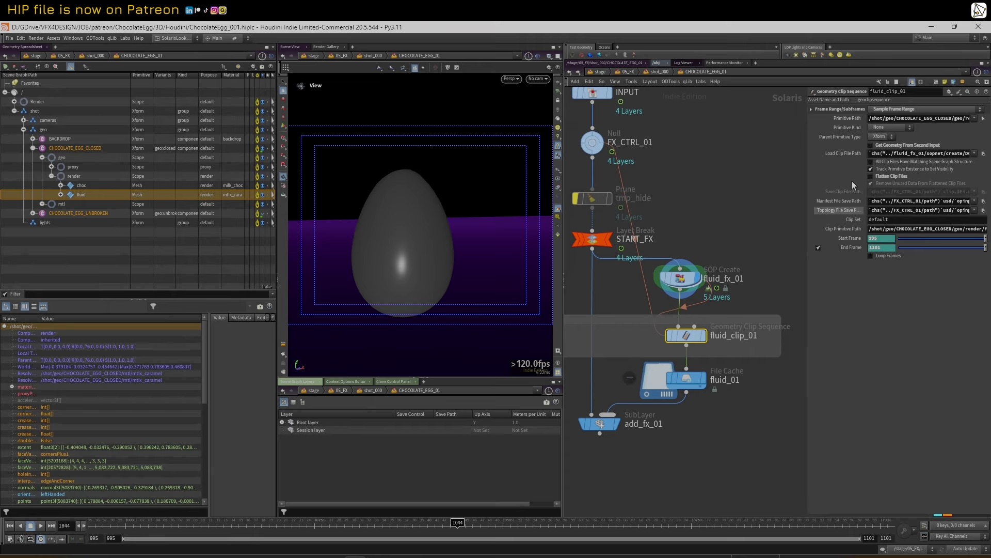
drag(806, 165, 684, 172)
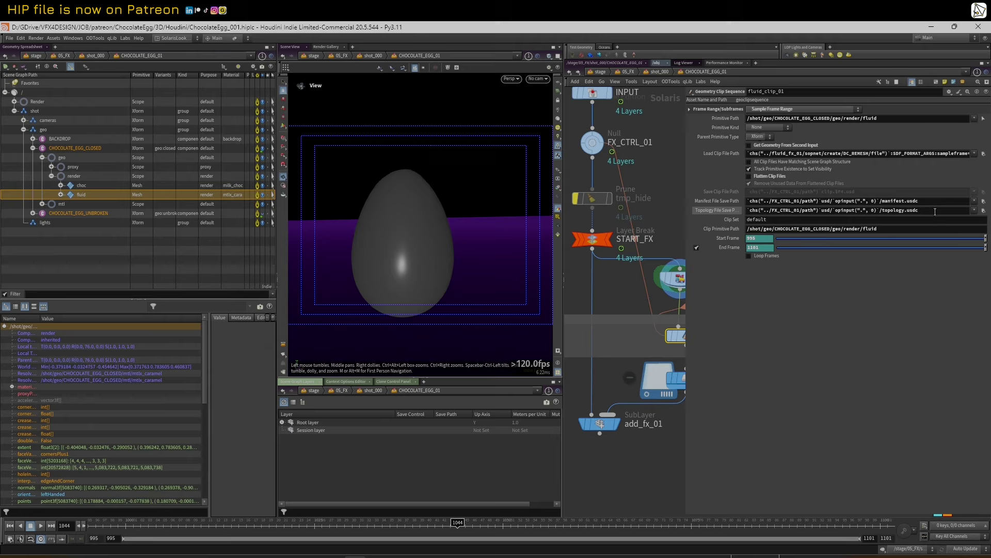
drag(934, 212, 749, 210)
drag(937, 200, 746, 201)
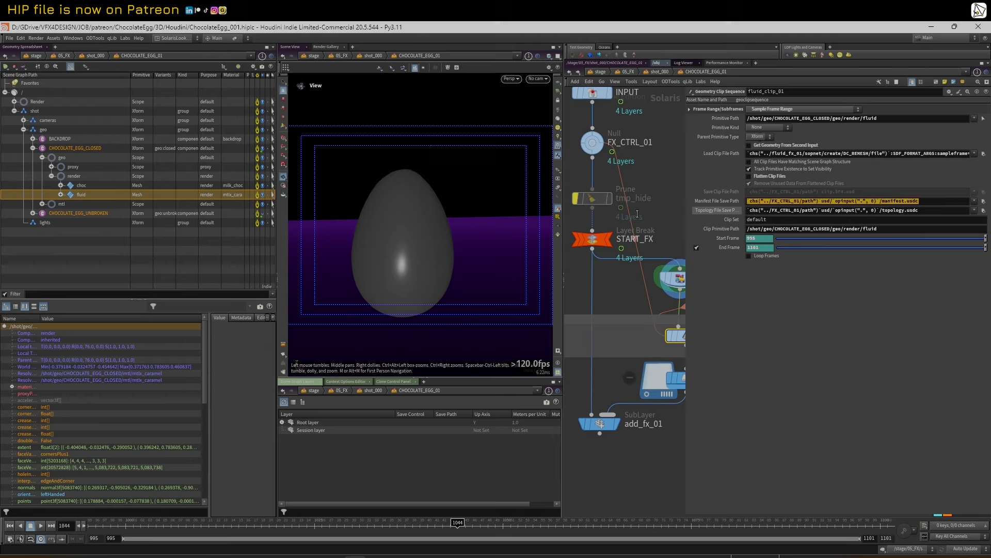
click(596, 144)
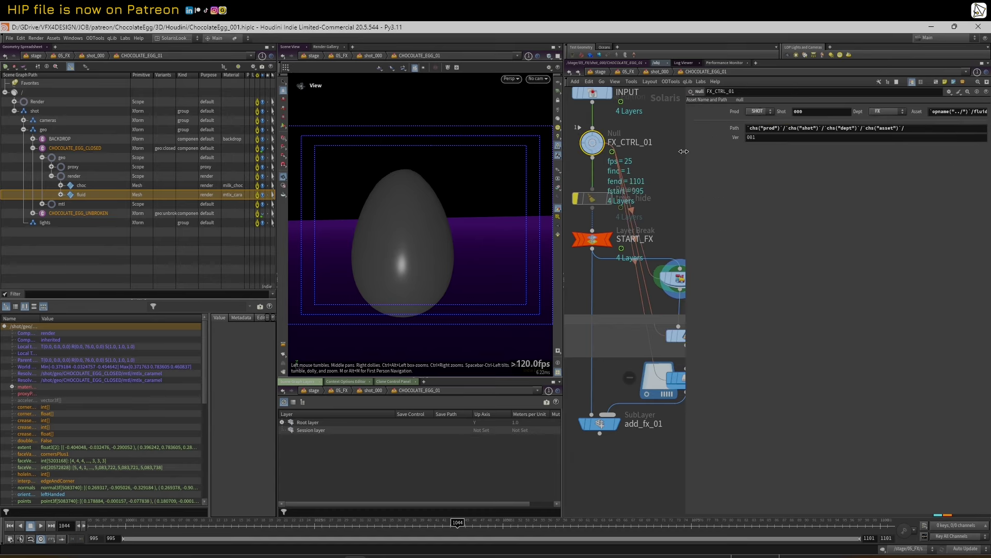
drag(683, 152, 842, 151)
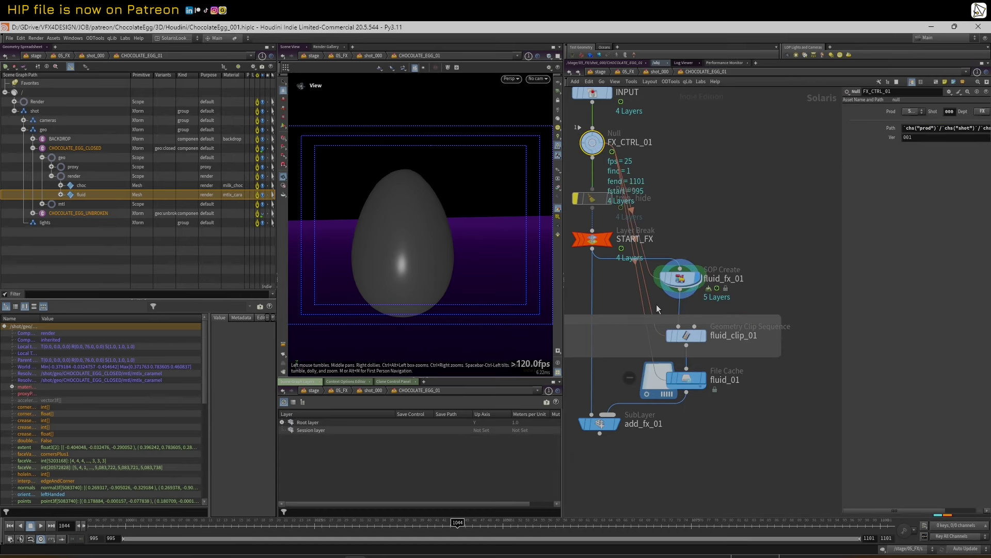
- Select the fluid_01 file cache and enlarge the parameter area to examine its USD file path and cache range
click(685, 376)
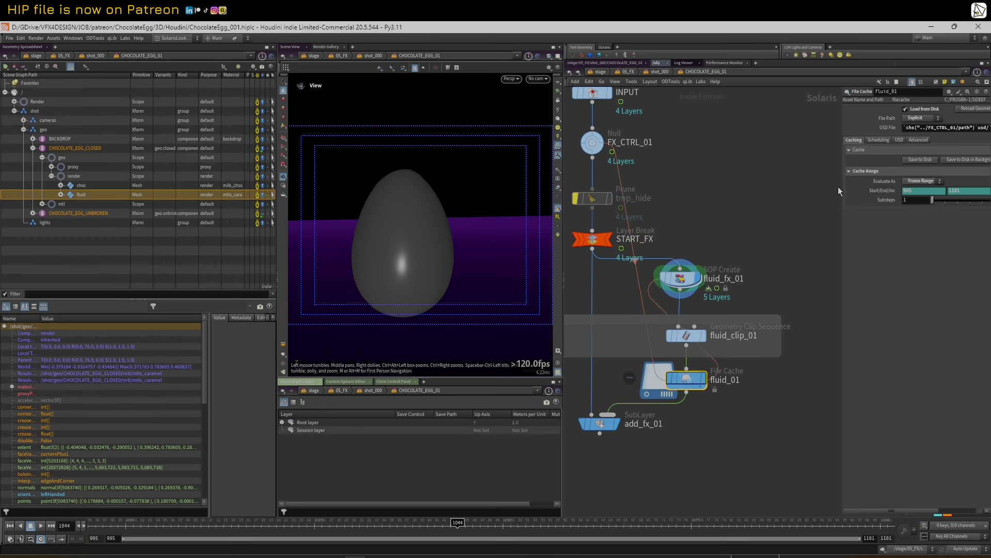
drag(838, 187, 779, 187)
mouse_move(697, 382)
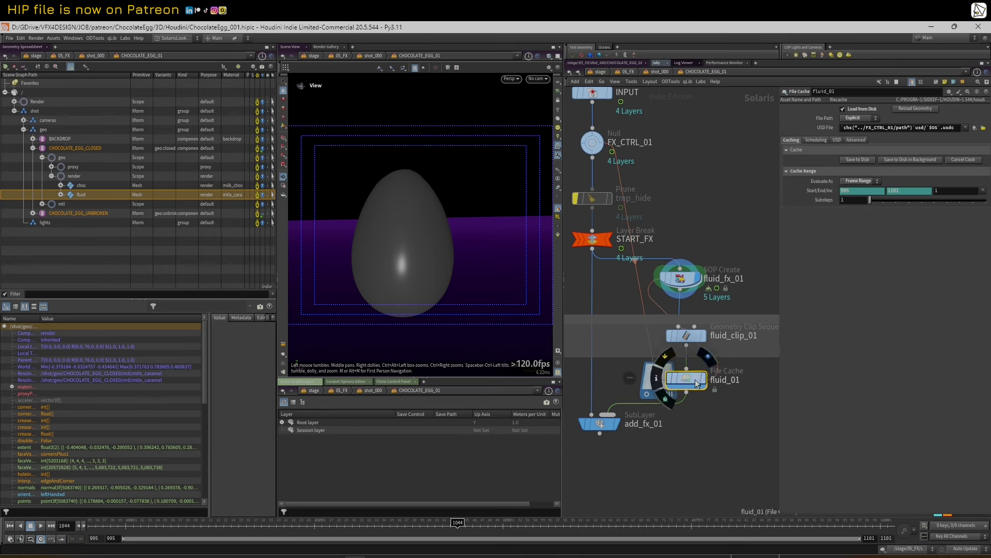
- Display the add_fx_01 sublayer and orbit and zoom in on the opened egg with its fluid
click(606, 426)
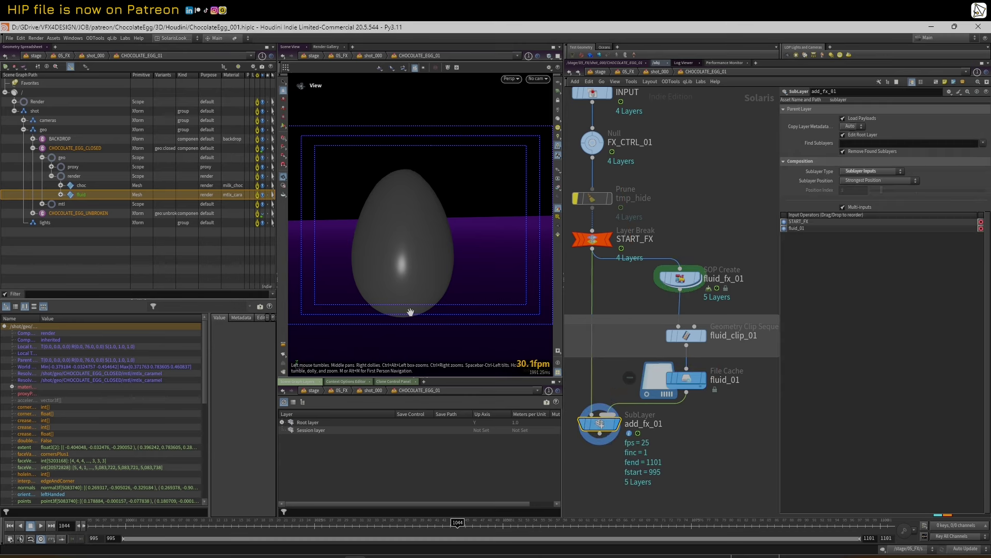
mouse_move(410, 253)
mouse_down()
mouse_move(463, 261)
mouse_move(405, 254)
mouse_move(445, 254)
mouse_move(398, 239)
mouse_up()
right_drag(397, 240, 475, 221)
drag(391, 235, 403, 239)
- Turn off Transparency in the viewport's material properties and scrub the timeline to frame 1043 to preview the fluid
right_click(558, 158)
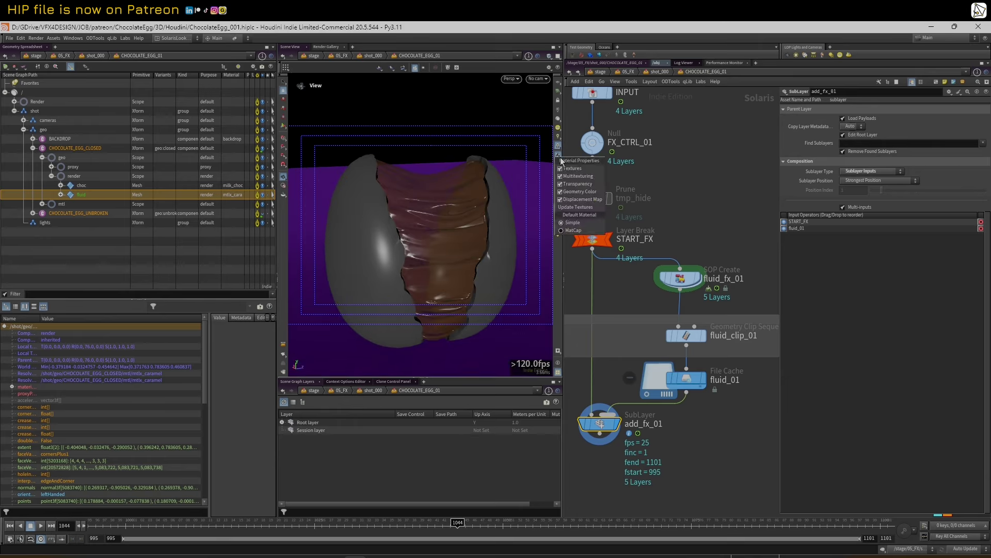
click(579, 186)
mouse_move(455, 206)
mouse_down()
mouse_move(435, 217)
mouse_move(437, 208)
mouse_up()
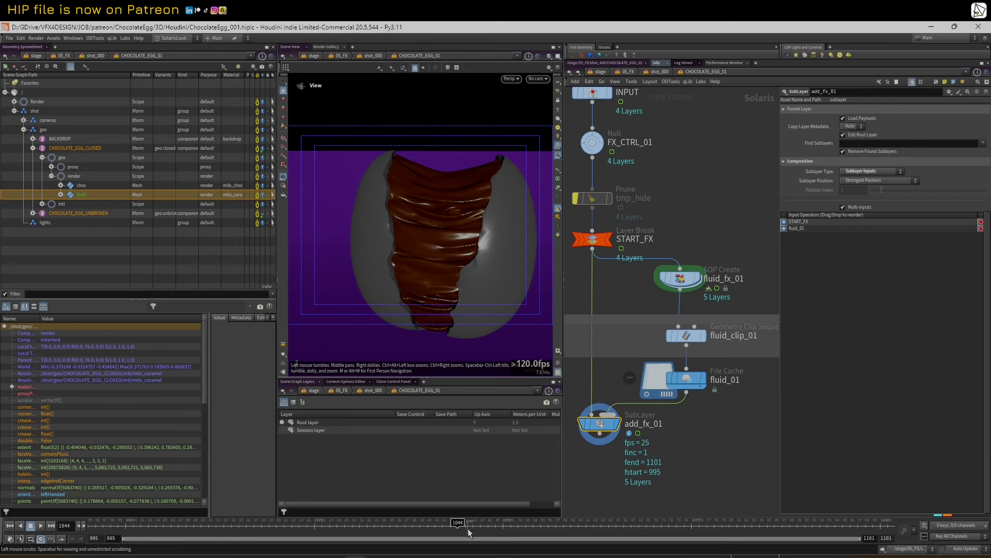
drag(469, 529, 204, 509)
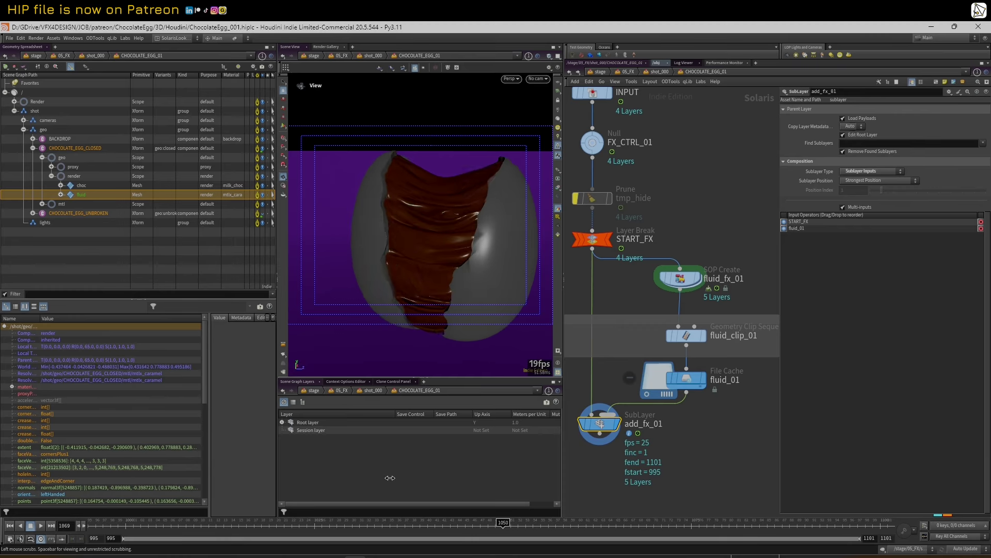
- Narrow the parameter area, enter fluid_fx_01 to survey its entire geometry network, and go back up to CHOCOLATE_EGG_01
scroll(744, 174, down, 4)
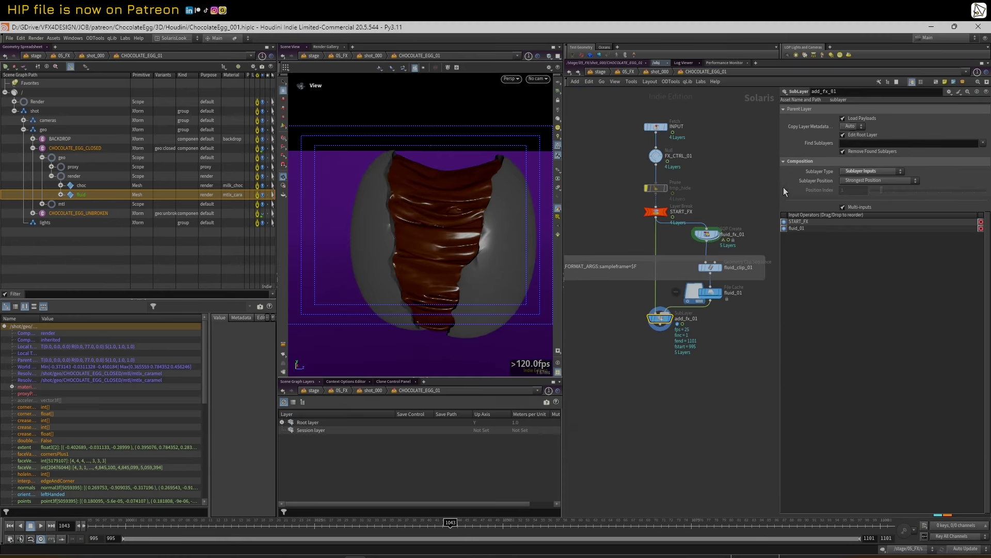
drag(780, 185, 805, 186)
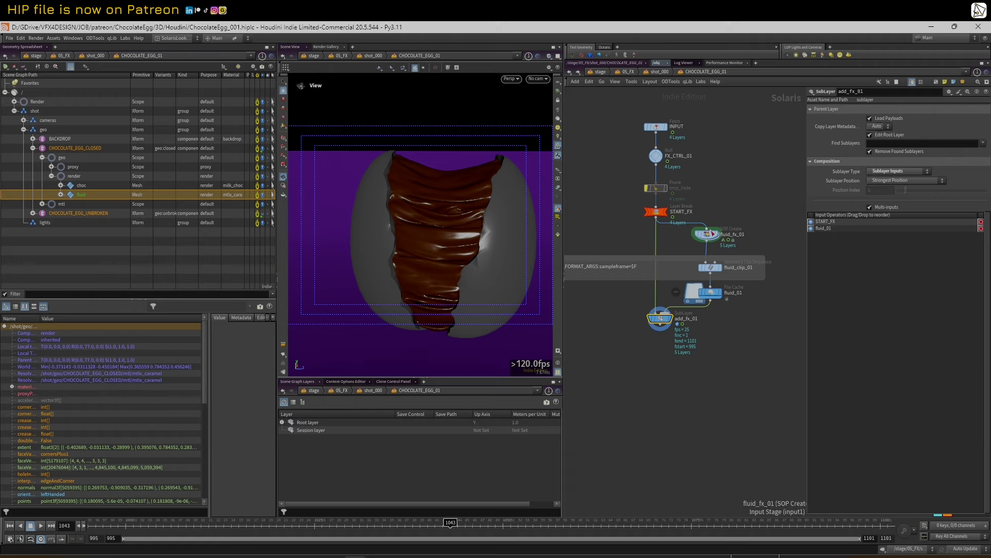
middle_drag(720, 209, 677, 226)
scroll(671, 243, up, 2)
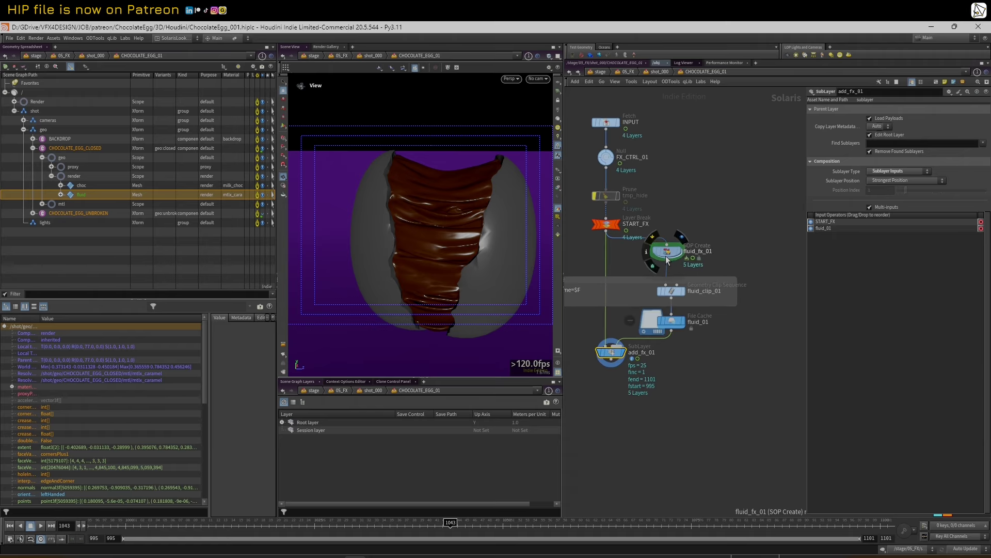
double_click(672, 253)
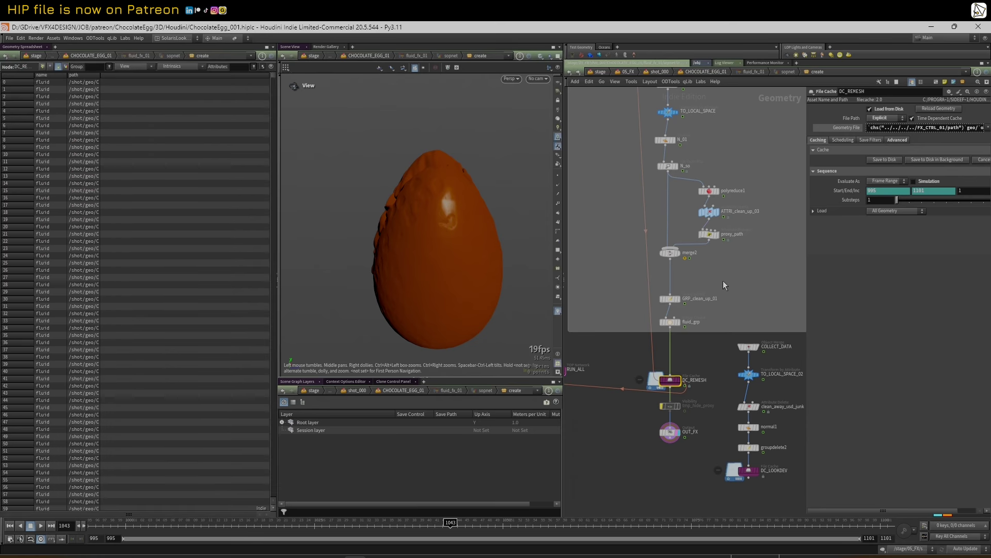
scroll(661, 258, down, 5)
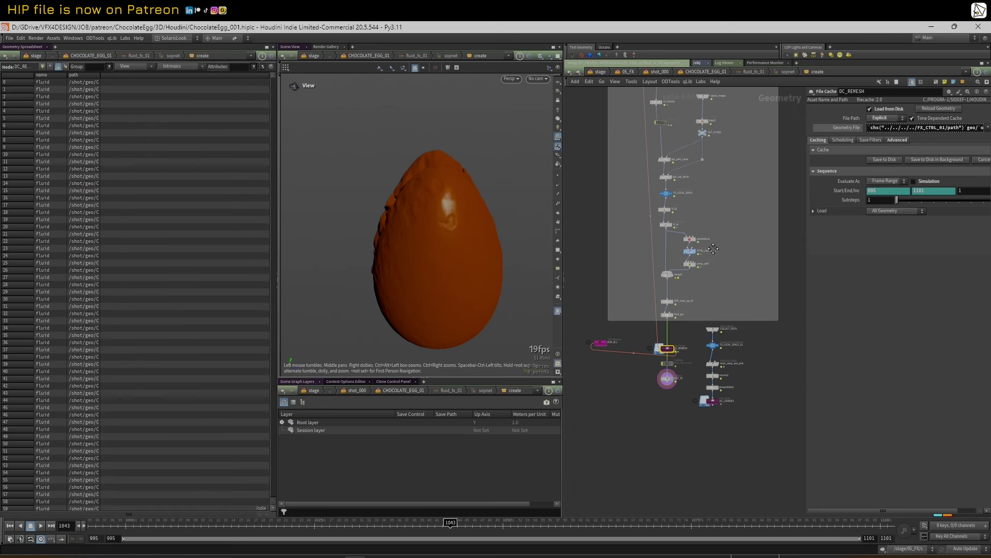
scroll(713, 249, down, 6)
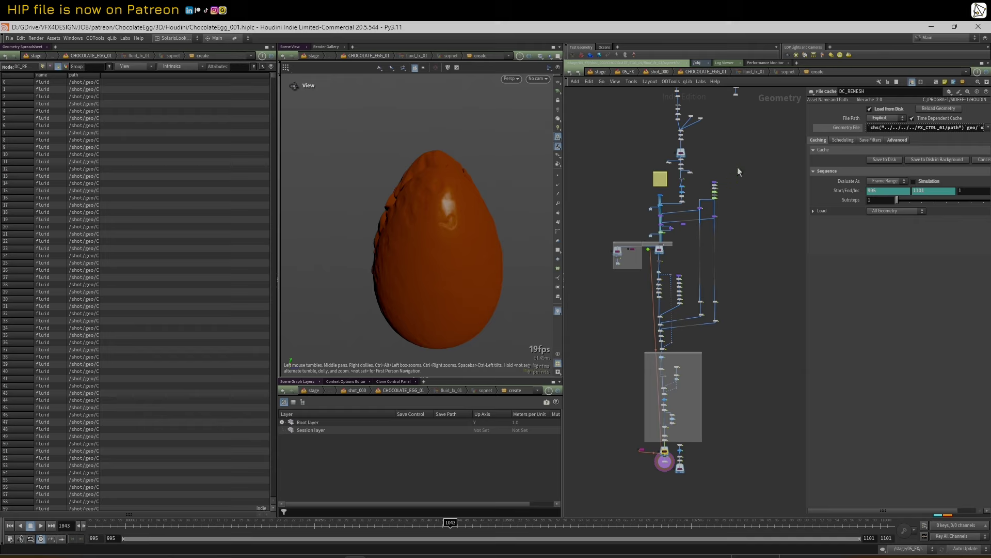
scroll(738, 166, down, 4)
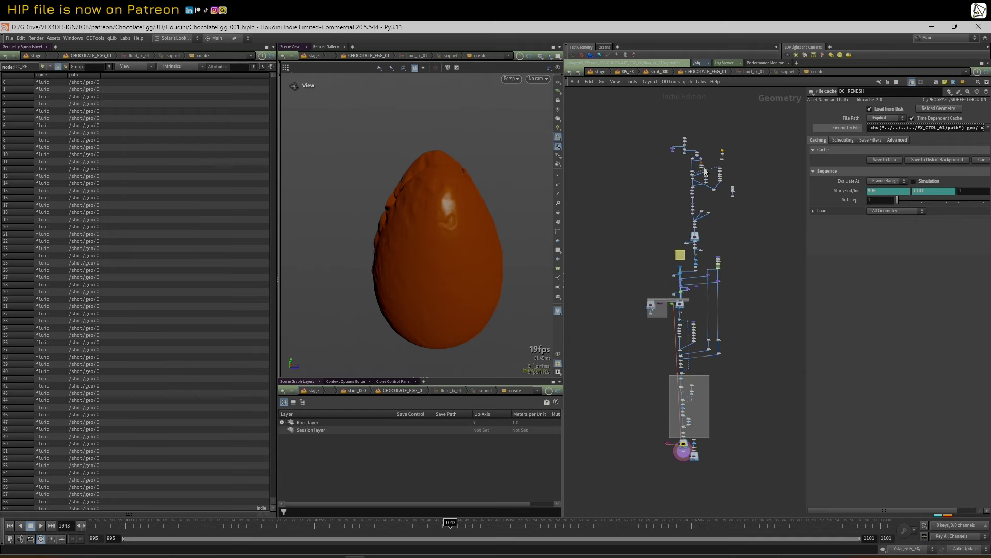
scroll(718, 312, up, 4)
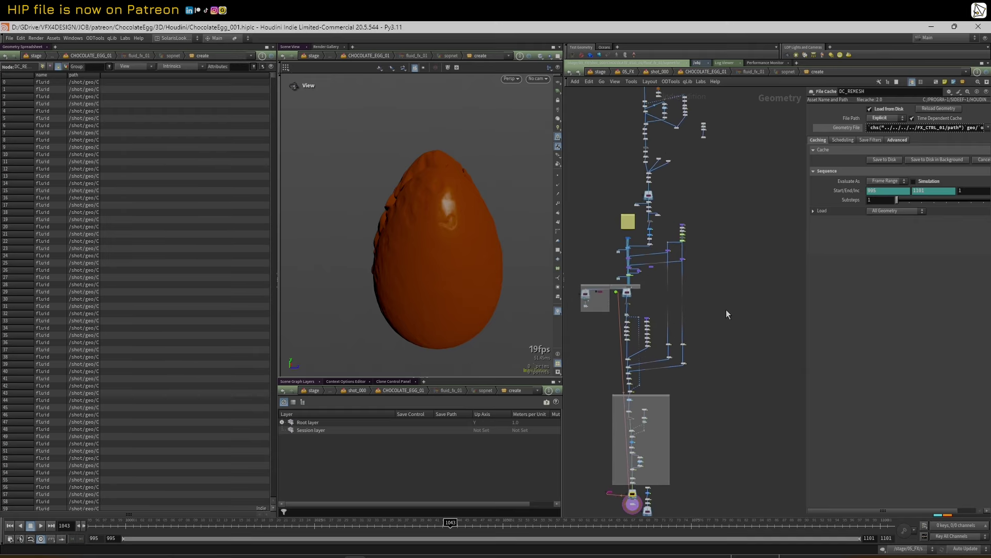
scroll(723, 309, down, 2)
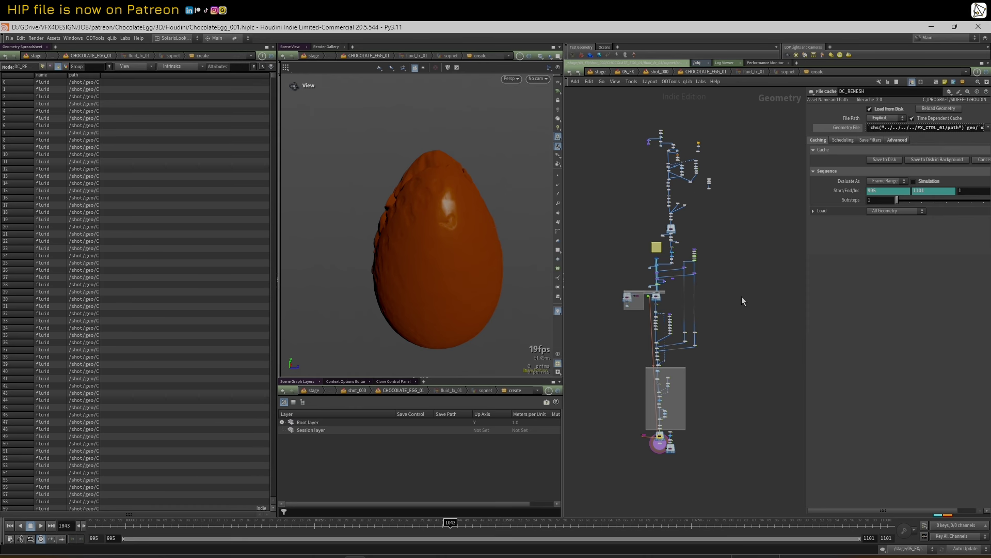
key(u)
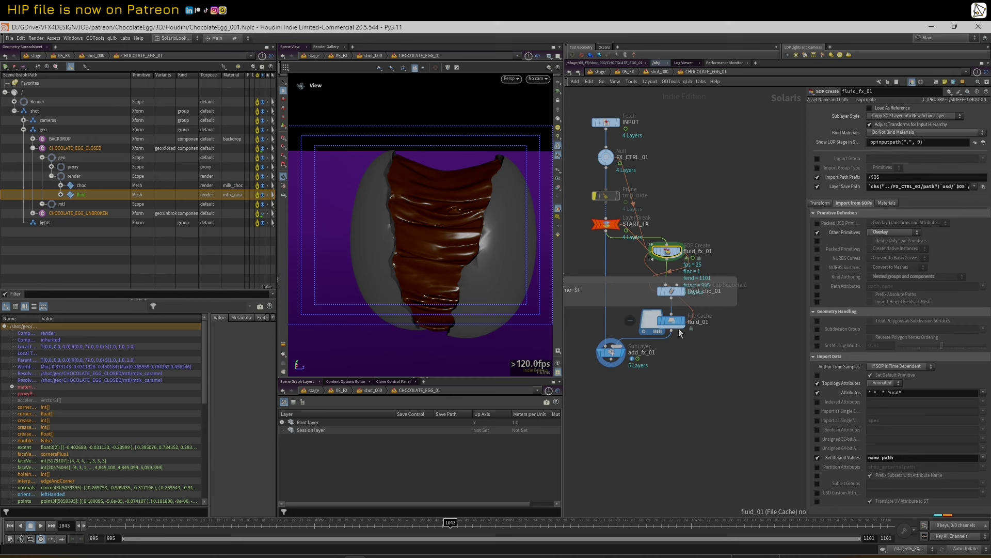
- Revisit fluid_fx_01's geometry network briefly, return to CHOCOLATE_EGG_01, and select fluid_clip_01 to show its clip settings
double_click(669, 256)
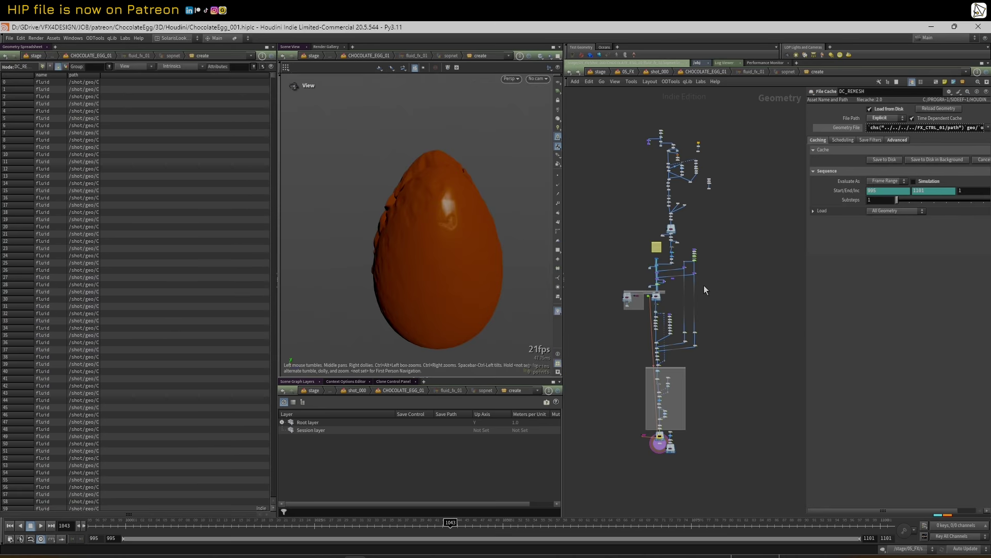
middle_drag(578, 228, 583, 227)
key(u)
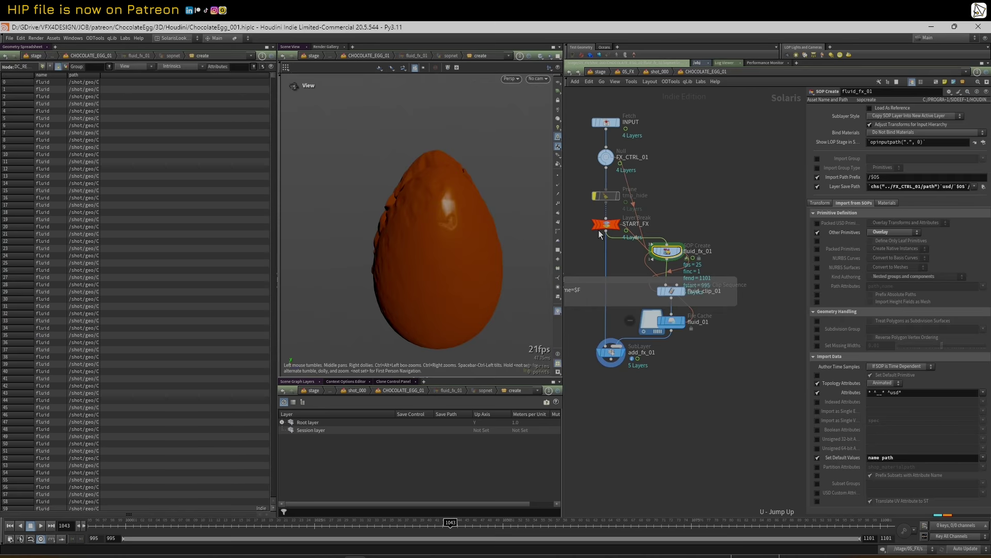
click(671, 322)
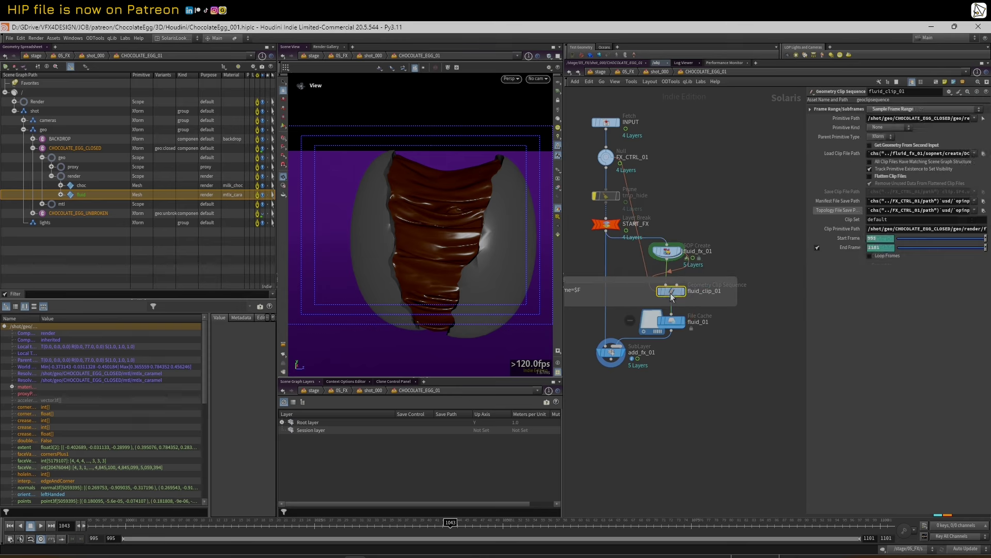
- Select fluid_clip_01, the fluid_01 file cache, and the add_fx_01 sublayer in turn to review the export chain
click(675, 294)
click(673, 323)
click(676, 292)
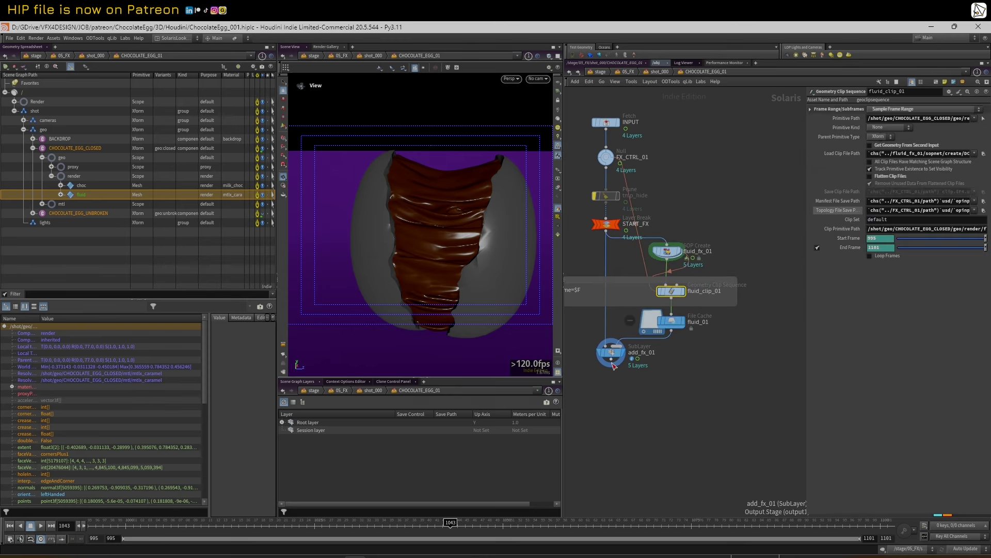
click(611, 353)
middle_drag(646, 381, 681, 395)
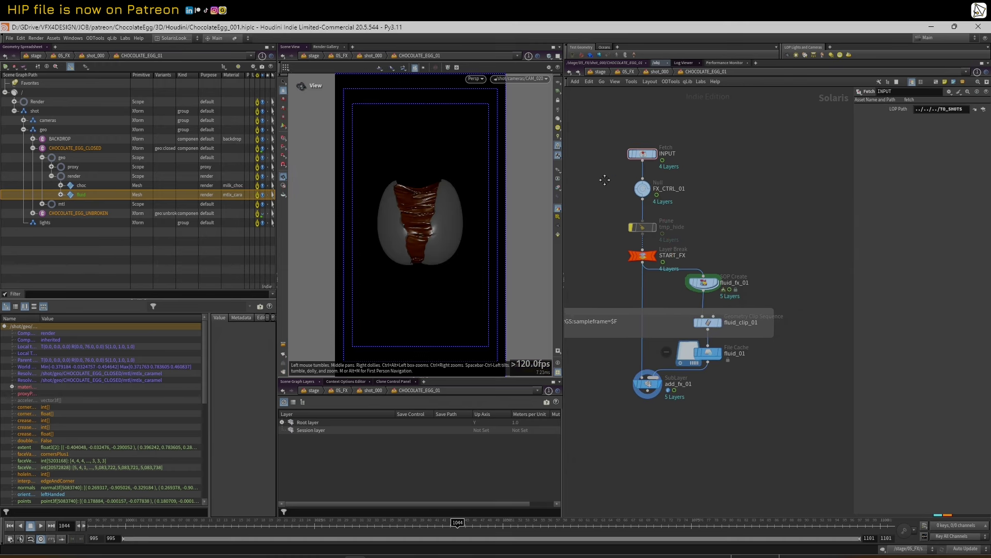
- Go up two levels to 05_FX and select FX_shot_000, widening its parameter area to read the full sublayer file path
middle_drag(602, 177, 644, 193)
key(u)
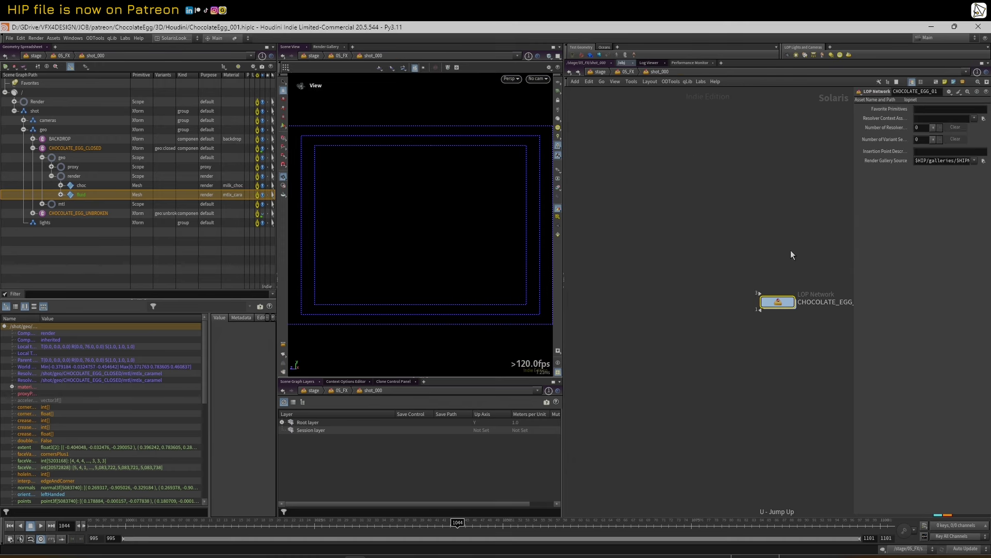
middle_drag(791, 250, 689, 261)
key(u)
scroll(666, 317, down, 3)
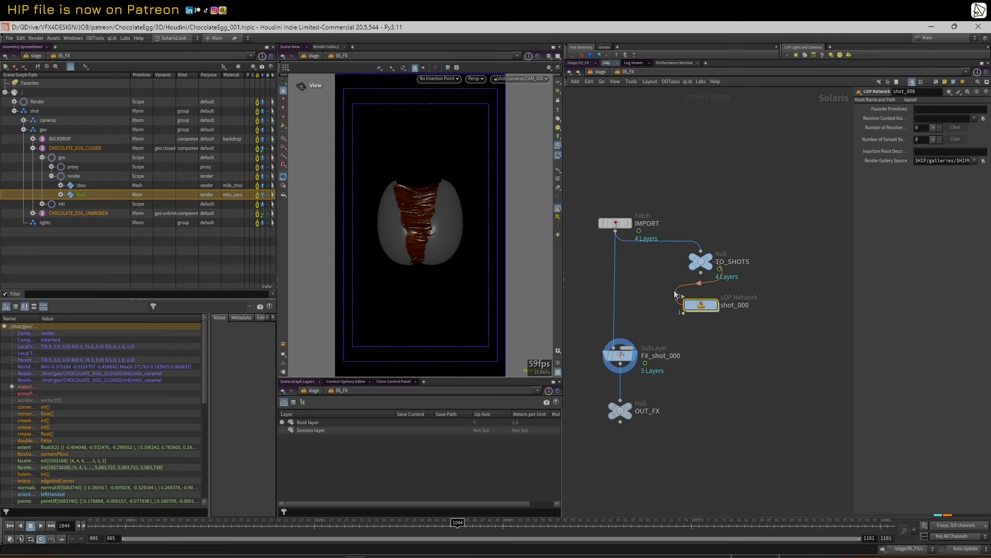
click(620, 355)
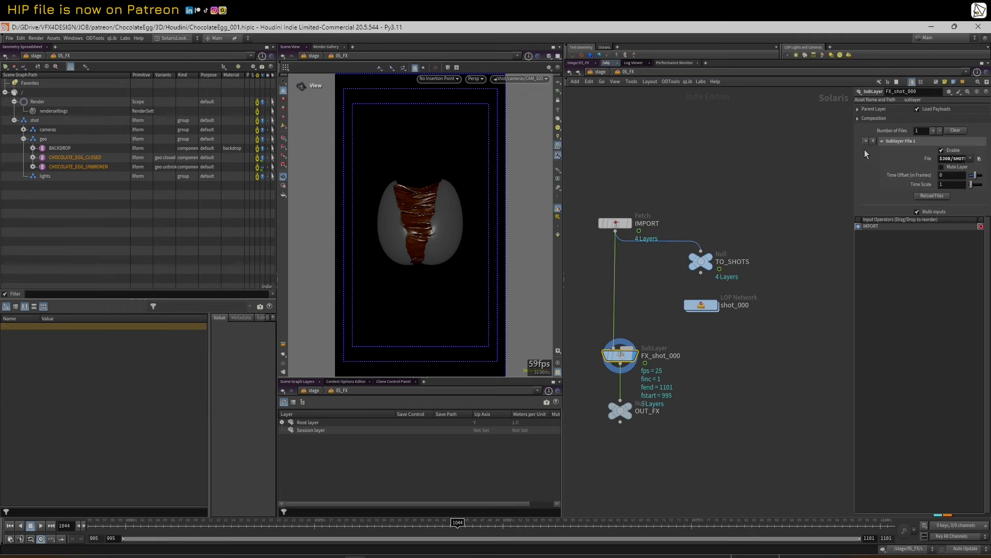
drag(854, 150, 678, 168)
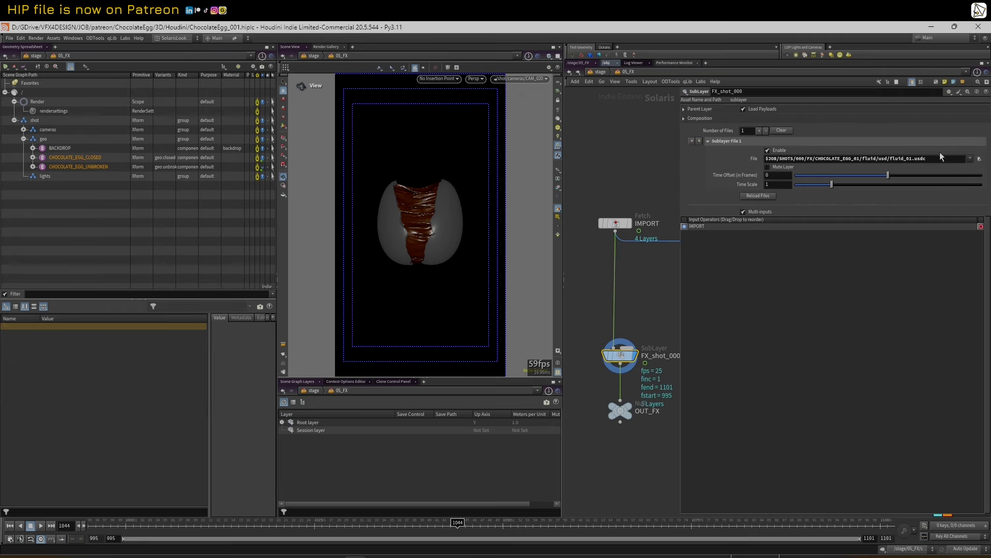
- Scrub the timeline to frame 1052, and switch FX_shot_000's sublayer file off and back on to compare
drag(394, 526, 518, 495)
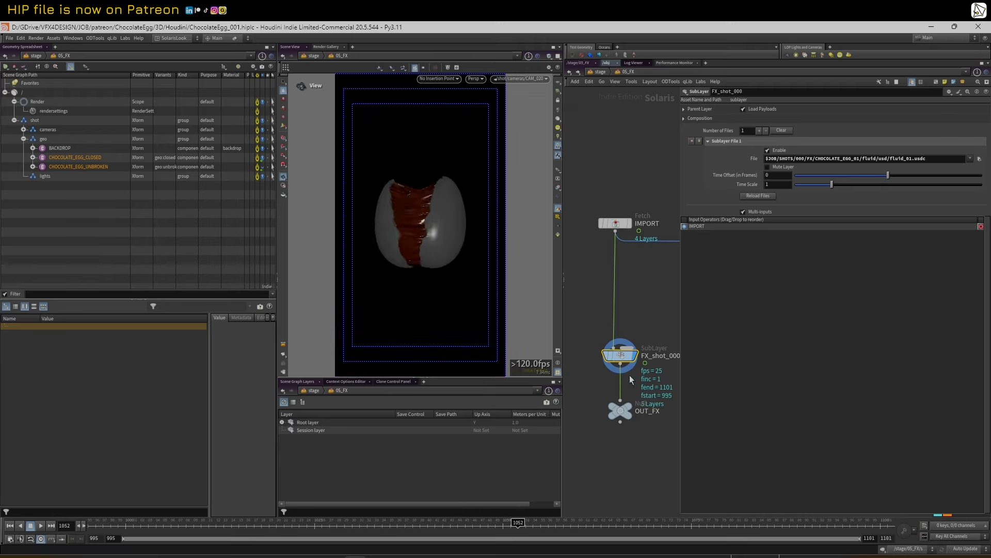
mouse_move(602, 340)
drag(680, 307, 741, 307)
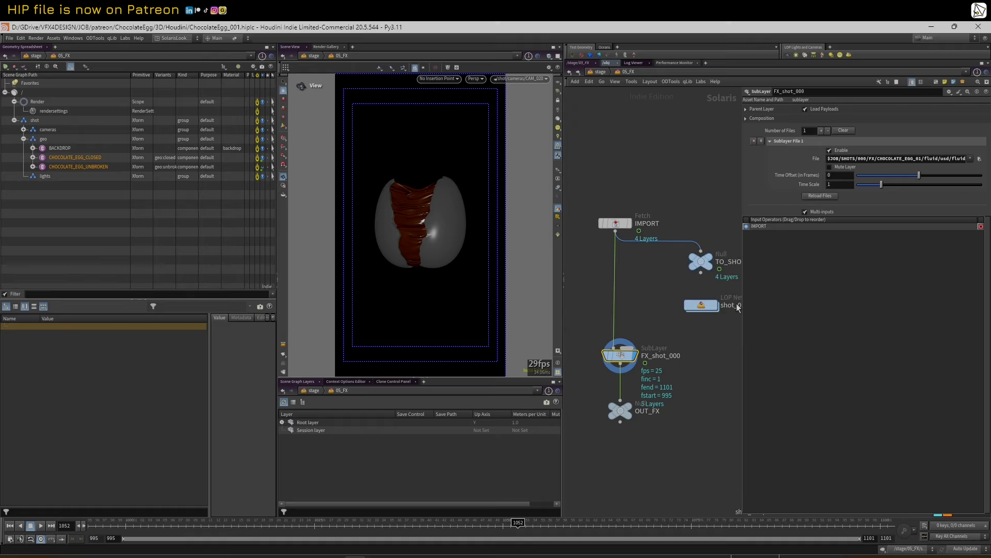
click(830, 151)
click(830, 151)
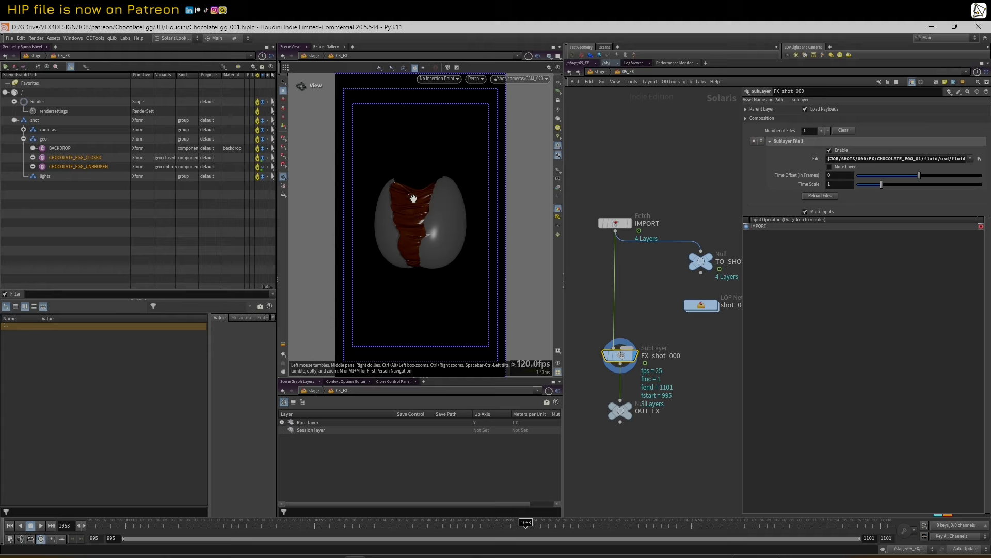
- Zoom in on the egg, switch the viewport to wireframe shading, and look through the shot camera again
mouse_move(406, 202)
right_down()
mouse_move(577, 177)
mouse_move(367, 208)
right_up()
key(shift+w)
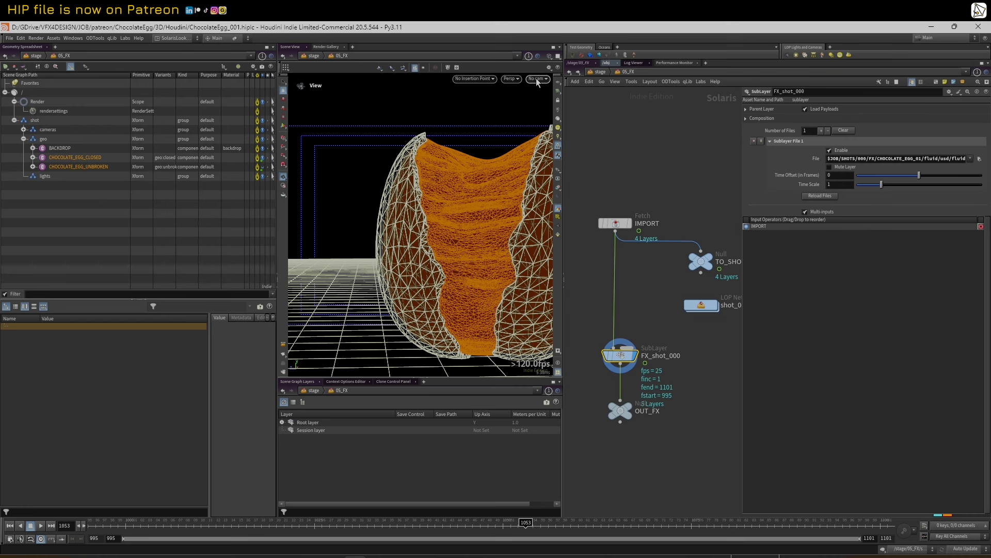
click(538, 81)
click(551, 96)
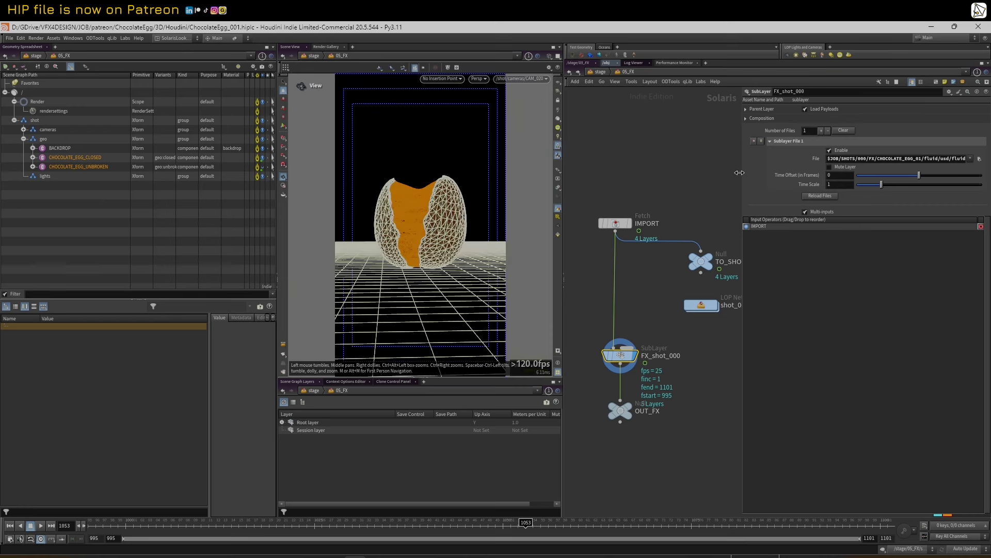
- Narrow the parameter area and enter shot_000, continuing into its CHOCOLATE_EGG_01 network
drag(742, 175, 813, 181)
scroll(720, 209, down, 2)
scroll(718, 209, up, 1)
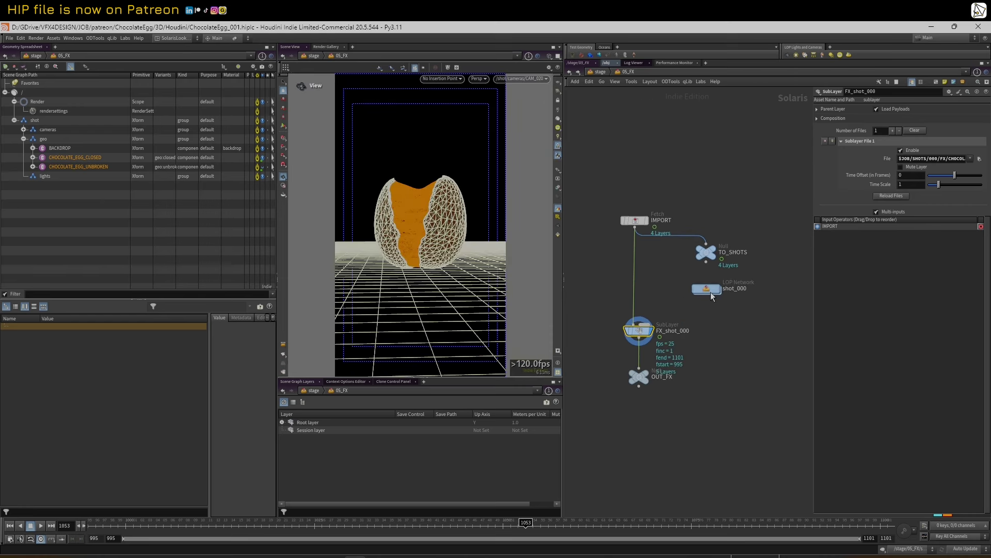
double_click(707, 288)
double_click(692, 316)
middle_drag(761, 282, 696, 240)
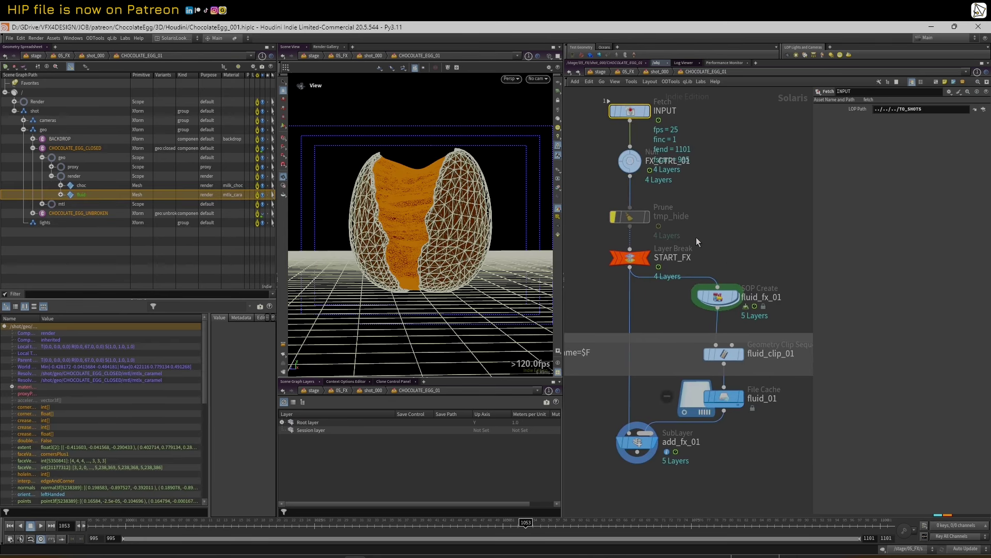
scroll(696, 239, down, 1)
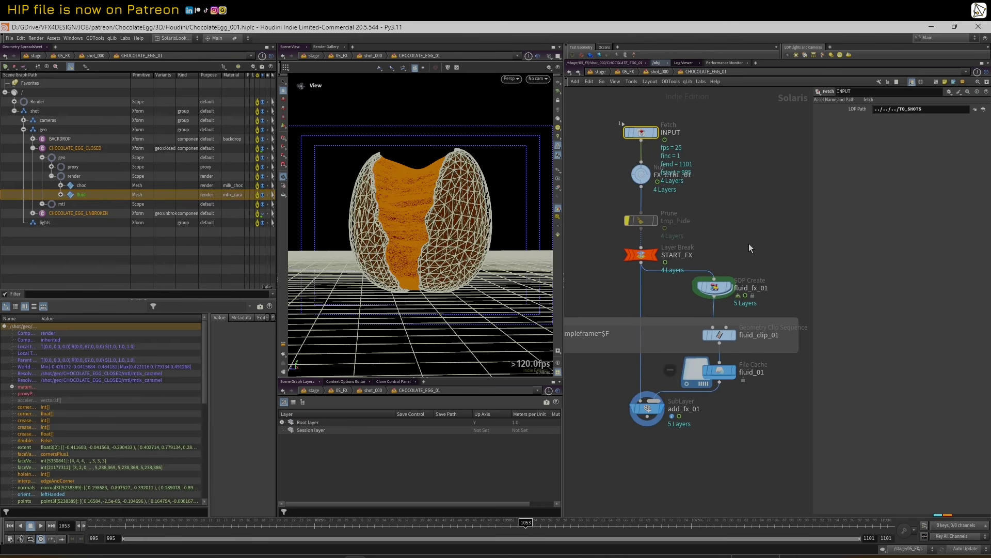
- Select fluid_clip_01 and the fluid_01 file cache in turn to examine the caching settings
middle_drag(749, 245, 734, 238)
scroll(733, 239, down, 1)
scroll(733, 240, up, 1)
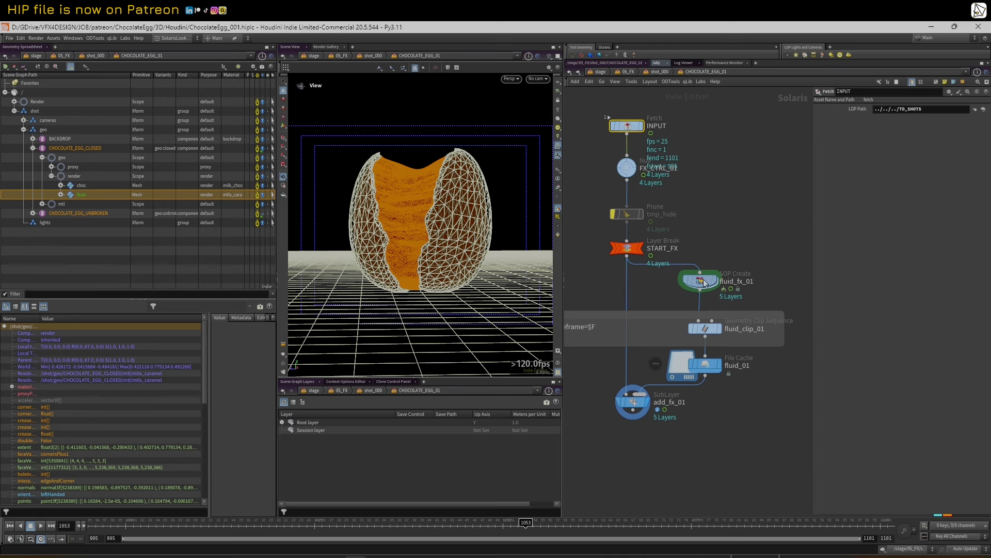
click(705, 329)
click(713, 365)
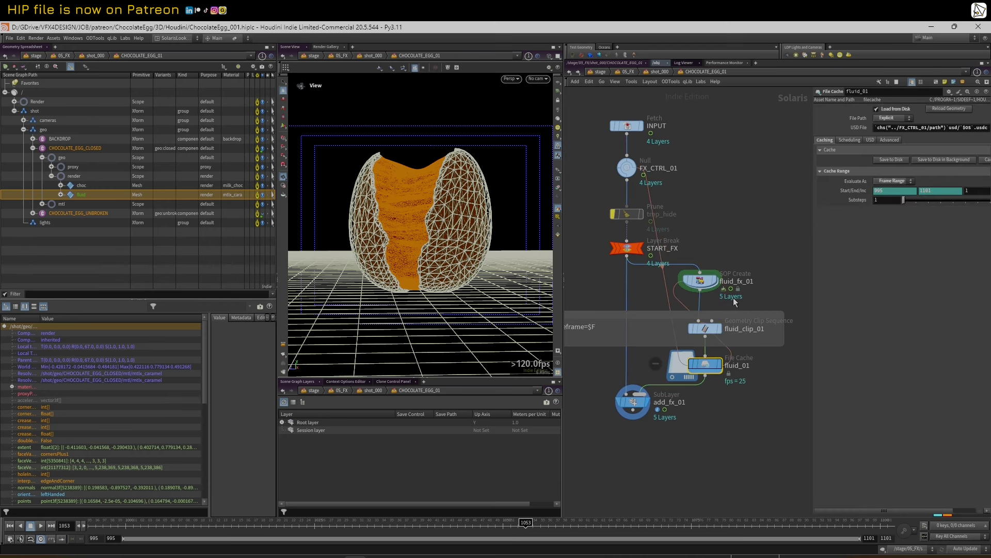
scroll(749, 258, down, 1)
scroll(799, 246, up, 1)
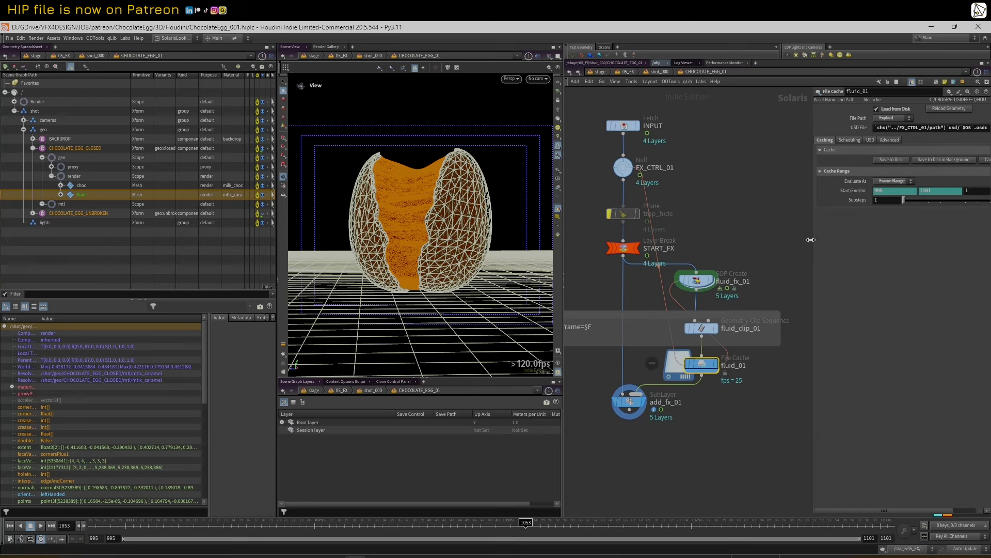
drag(810, 239, 800, 240)
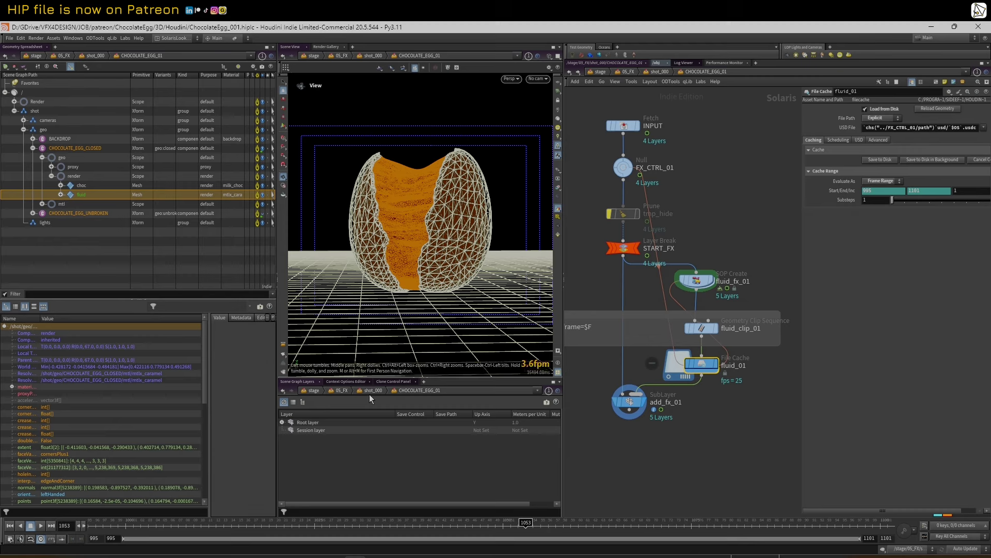
middle_drag(684, 191, 690, 196)
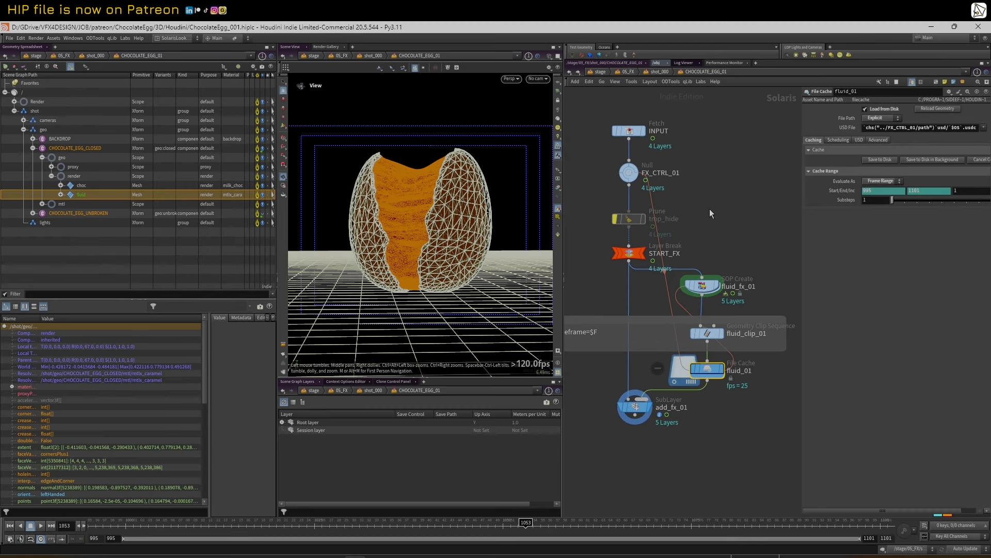
drag(798, 226, 809, 226)
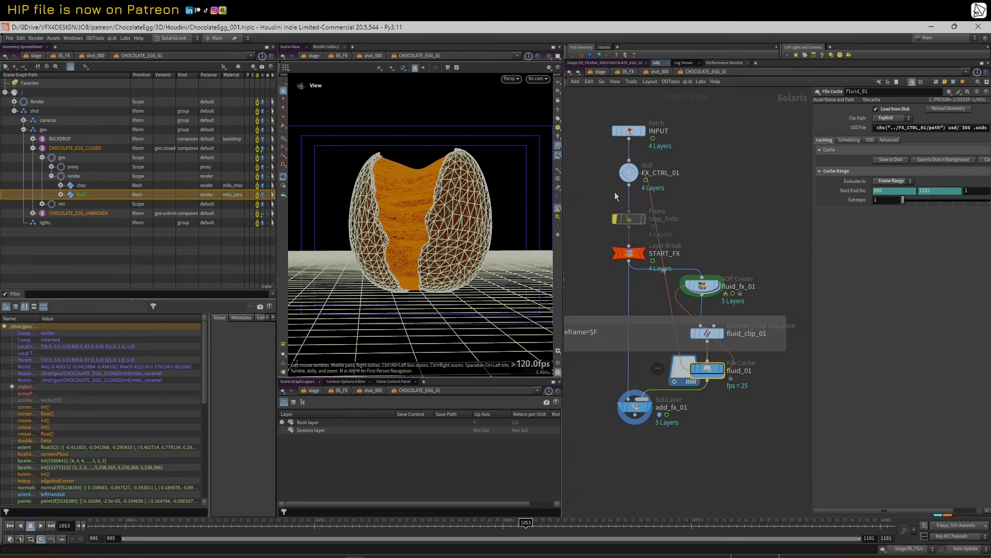
- Enter fluid_fx_01's geometry network and orbit around the remeshed fluid in the viewport
click(707, 293)
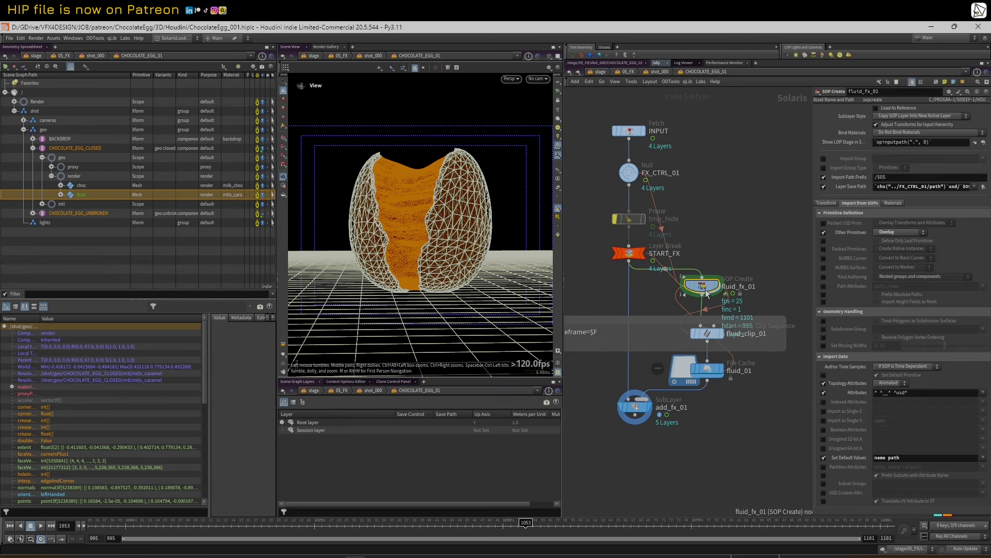
double_click(707, 293)
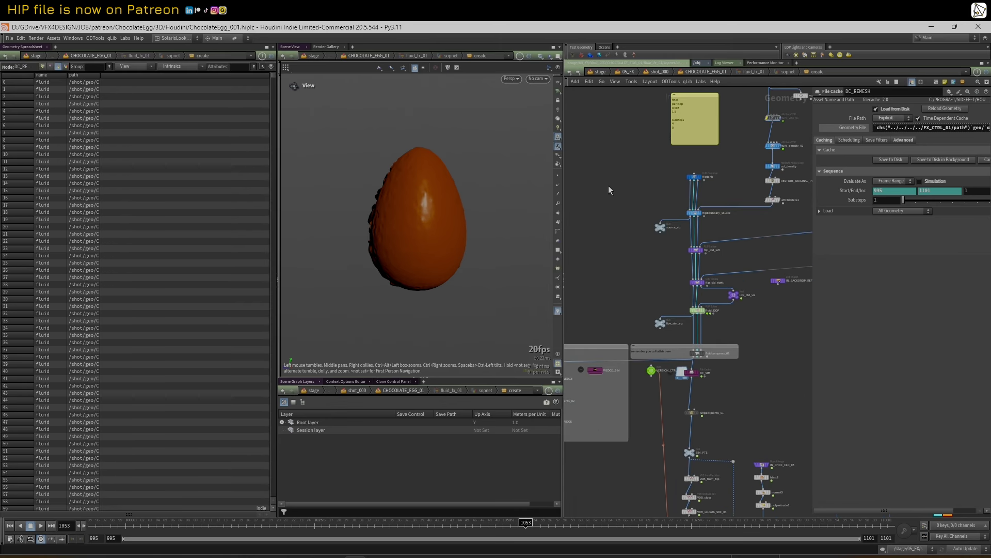
mouse_move(407, 206)
mouse_down()
mouse_move(442, 234)
mouse_move(378, 206)
mouse_move(429, 274)
mouse_move(400, 205)
mouse_up()
scroll(603, 231, down, 3)
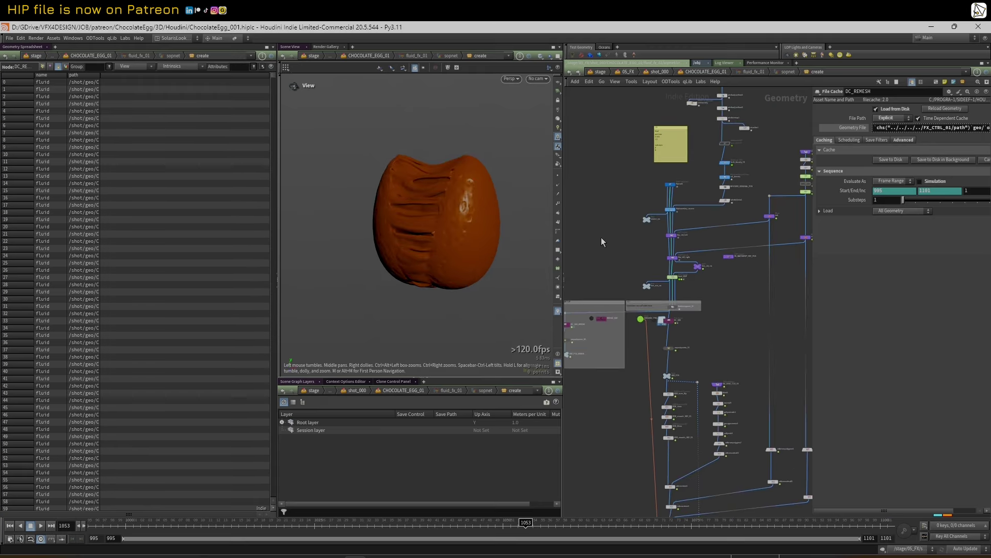
- Survey fluid_fx_01's geometry network from its first preparation nodes down to the final remesh cache
scroll(693, 342, down, 5)
scroll(669, 138, up, 4)
middle_drag(669, 139, 645, 278)
scroll(638, 295, down, 1)
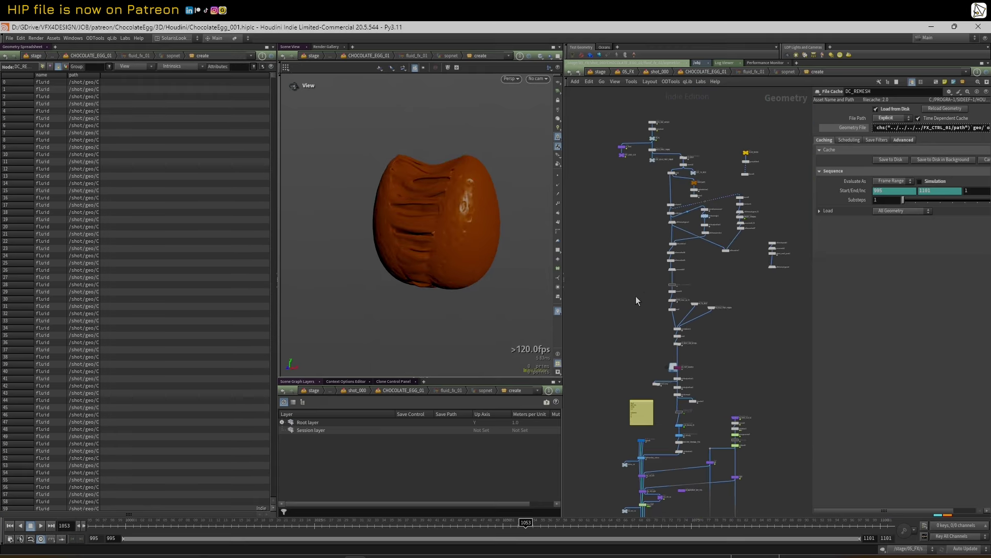
middle_drag(607, 366, 655, 238)
scroll(631, 353, up, 3)
scroll(634, 377, down, 5)
scroll(705, 336, down, 2)
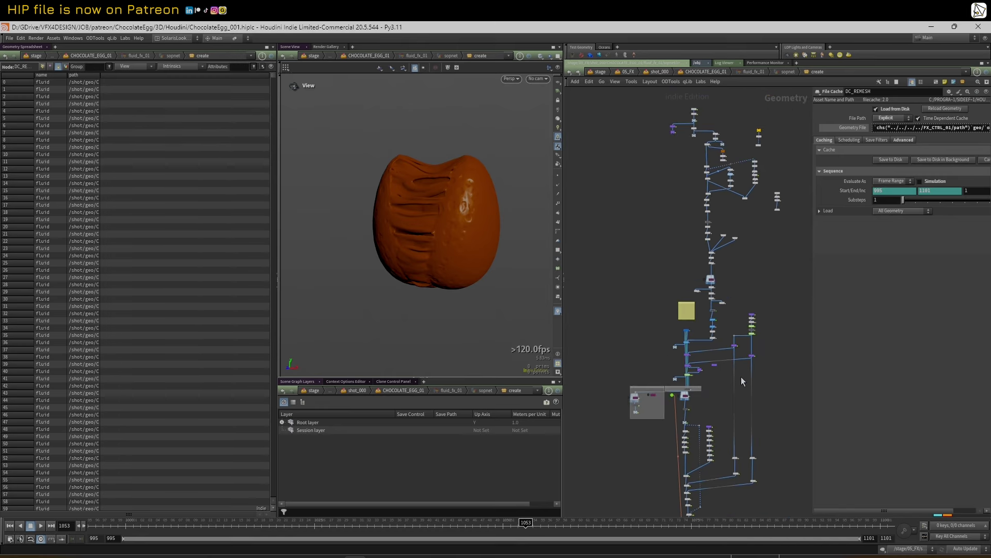
middle_drag(742, 382, 732, 330)
middle_drag(769, 381, 760, 301)
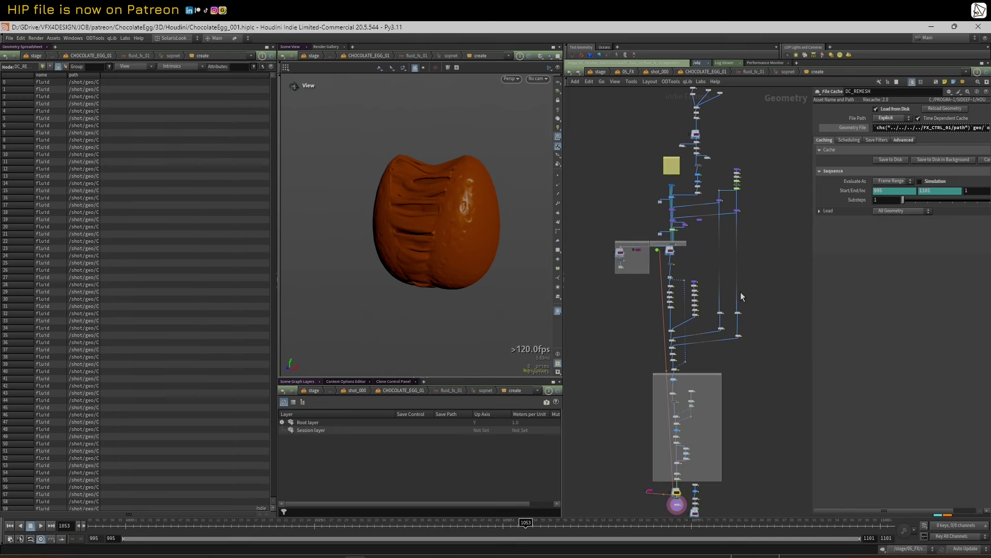
scroll(729, 292, up, 2)
scroll(641, 328, up, 4)
scroll(617, 317, down, 6)
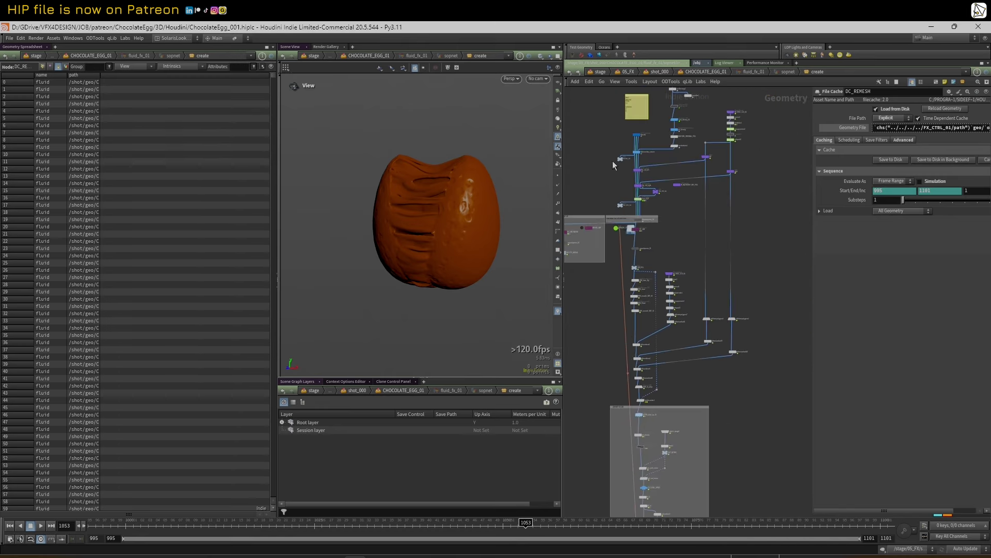
- Highlight a cluster of nodes near the start of the geometry network, and view the section below it
middle_drag(612, 160, 628, 323)
scroll(628, 324, down, 3)
scroll(629, 321, down, 2)
middle_drag(615, 191, 631, 246)
drag(622, 169, 727, 286)
middle_drag(626, 299, 617, 201)
middle_drag(688, 263, 760, 201)
scroll(760, 201, up, 3)
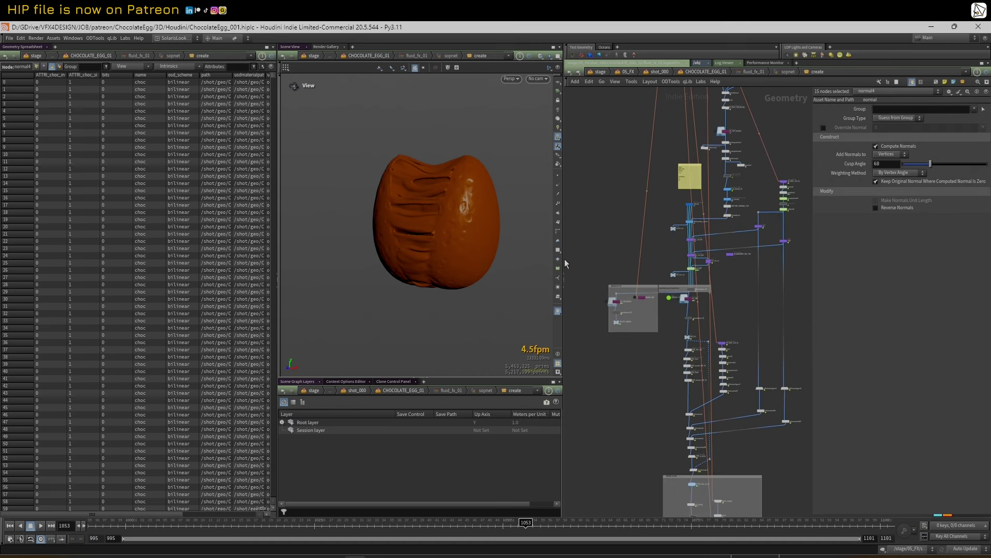
- Highlight the small grouped box with VERSION_CTRL beside the simulation section, and clear the selection
drag(596, 255, 670, 353)
middle_drag(639, 370, 614, 249)
scroll(615, 249, down, 2)
scroll(621, 352, up, 2)
scroll(624, 304, down, 1)
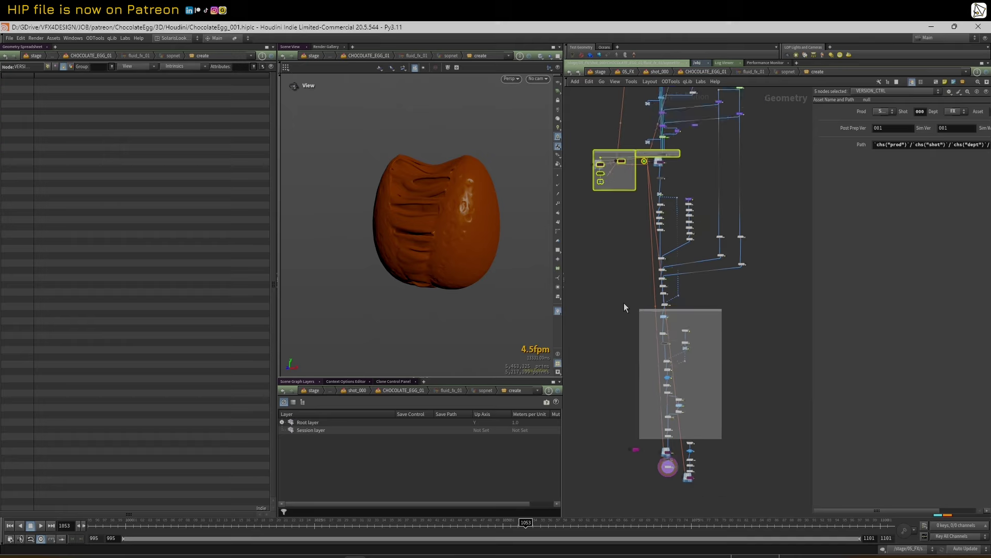
drag(612, 315, 596, 372)
middle_drag(607, 357, 607, 305)
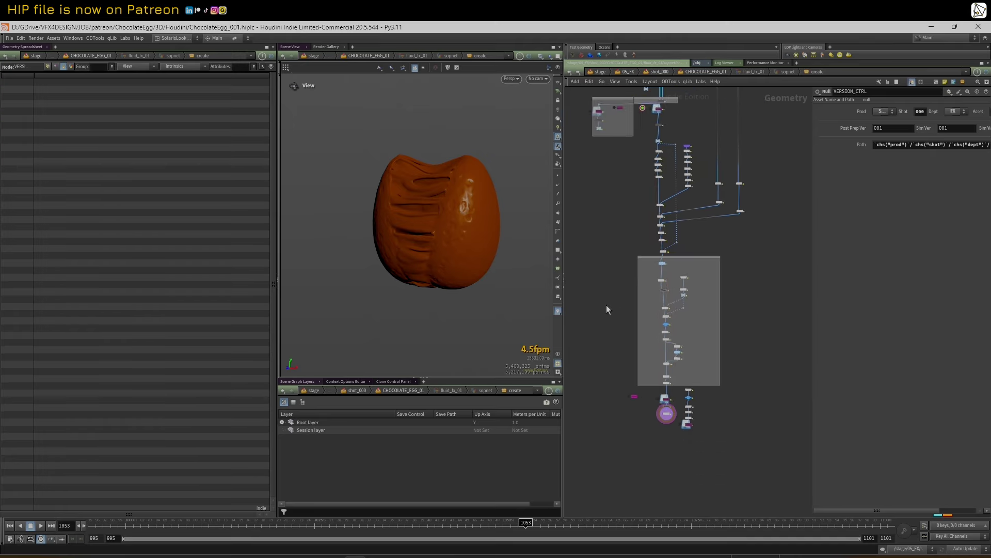
- Highlight the preparation nodes in the uppermost part of the geometry network, and clear the selection again
scroll(606, 304, up, 3)
scroll(609, 232, down, 6)
middle_drag(611, 222, 648, 379)
drag(640, 117, 790, 221)
drag(580, 218, 611, 293)
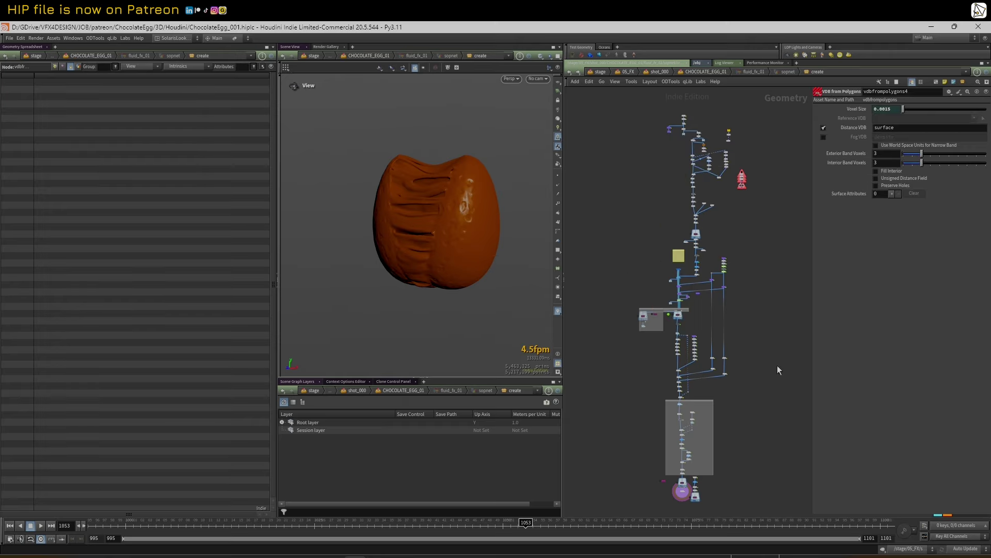
- Look over the whole geometry network once more, from the VDB preparation branches to the boxed post-processing nodes
middle_drag(777, 365, 747, 320)
scroll(747, 320, up, 2)
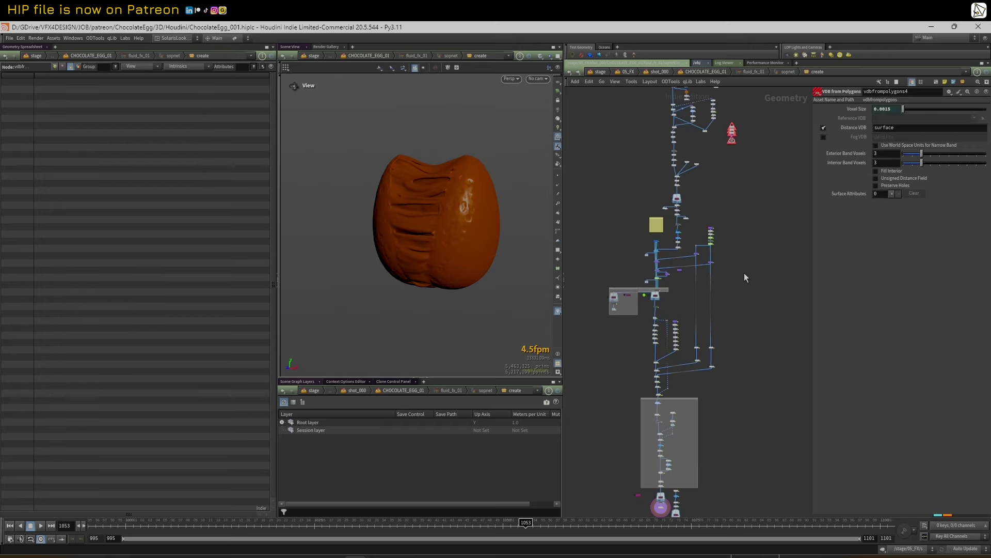
middle_drag(750, 257, 748, 267)
scroll(749, 266, up, 2)
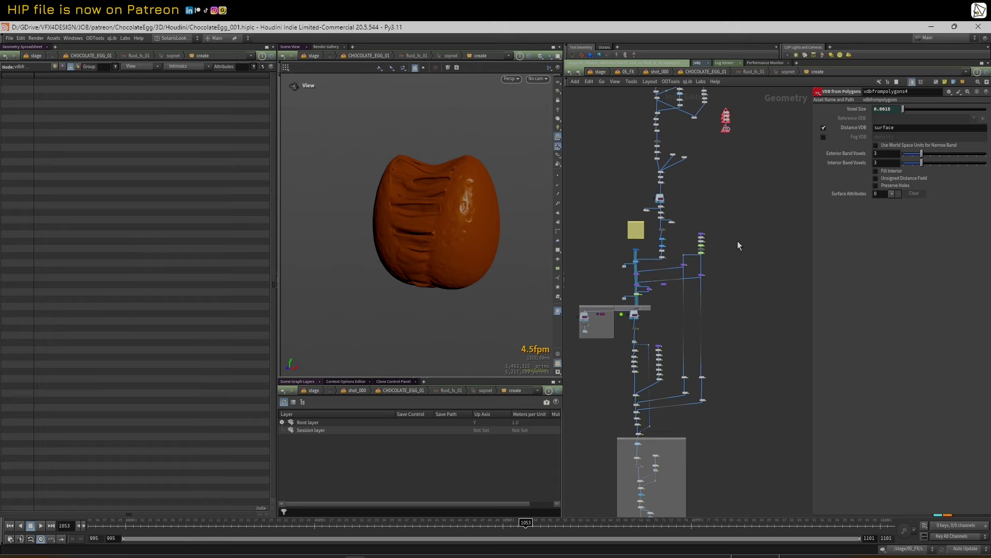
scroll(737, 241, down, 2)
middle_drag(745, 238, 740, 249)
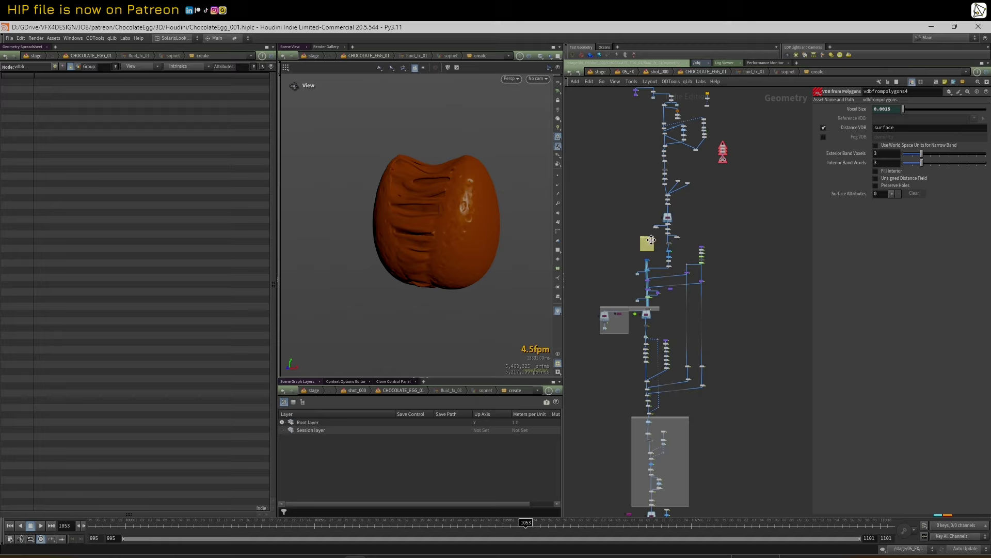
middle_drag(750, 254, 753, 246)
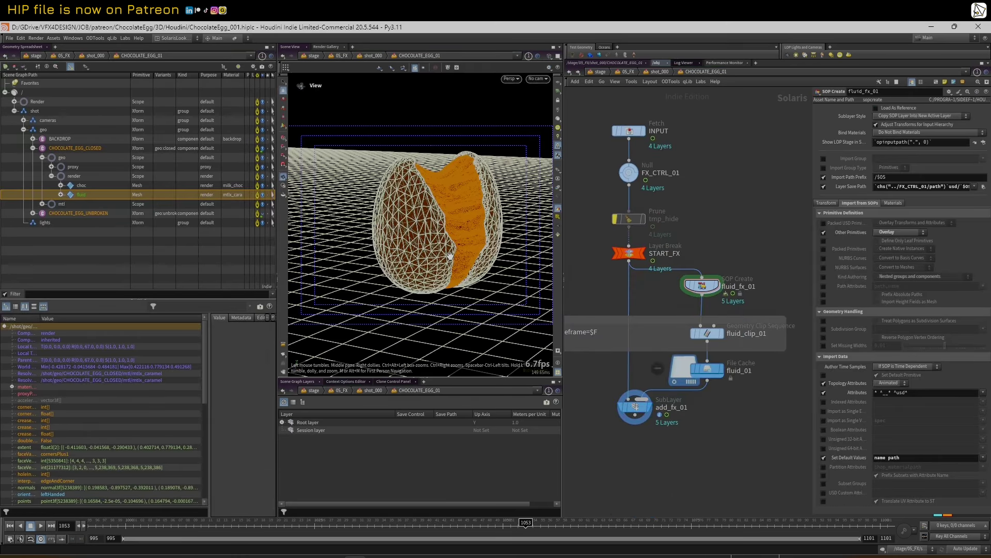
- Scrub the timeline between frames 1013 and 1058, and view the splitting egg with its caramel fluid from several angles
drag(350, 526, 224, 518)
drag(454, 186, 418, 210)
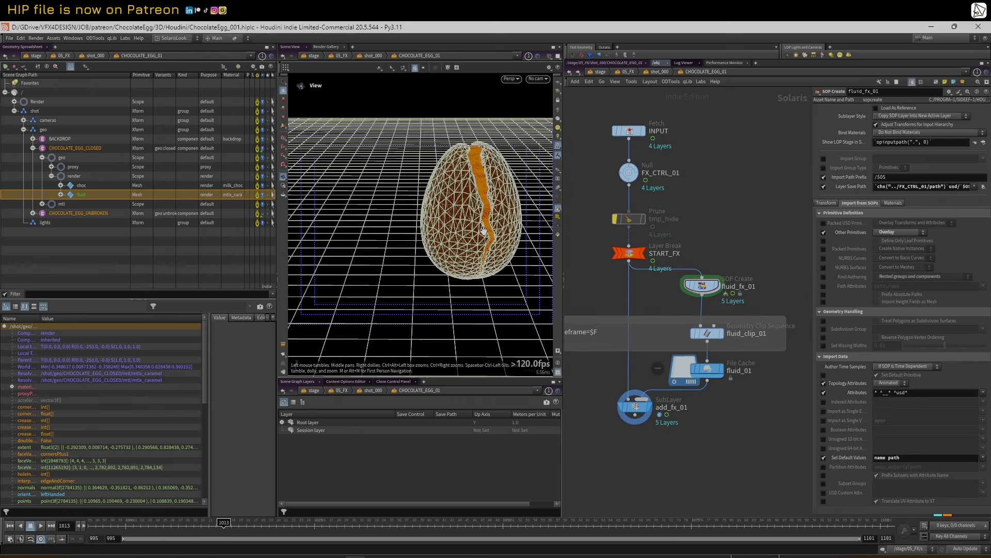
drag(384, 528, 563, 522)
drag(457, 127, 390, 187)
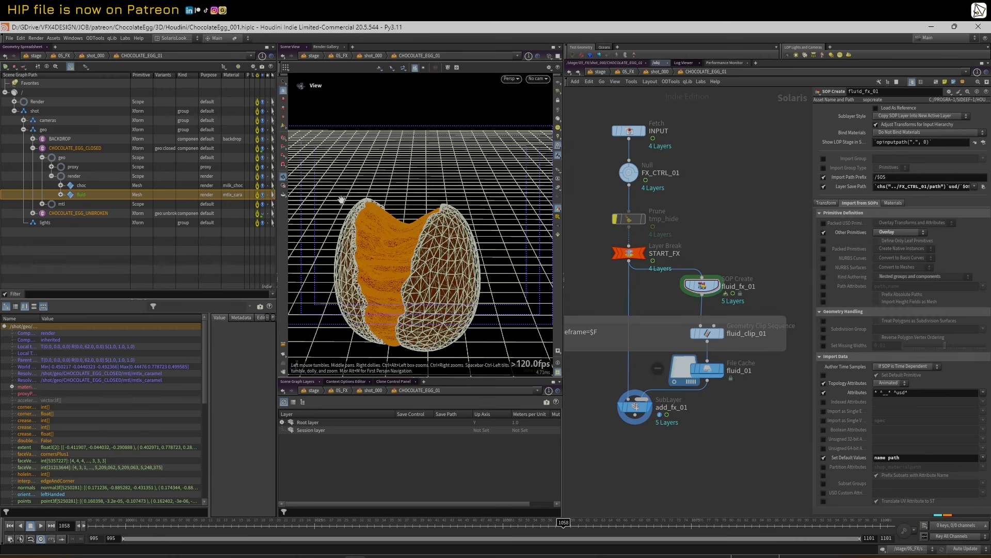
drag(431, 217, 488, 197)
scroll(696, 160, down, 5)
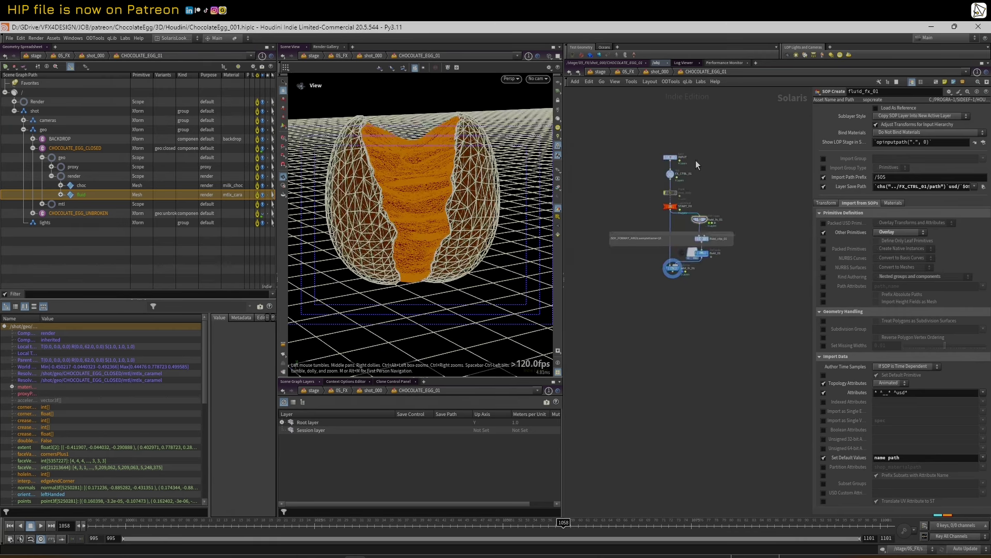
drag(429, 173, 432, 226)
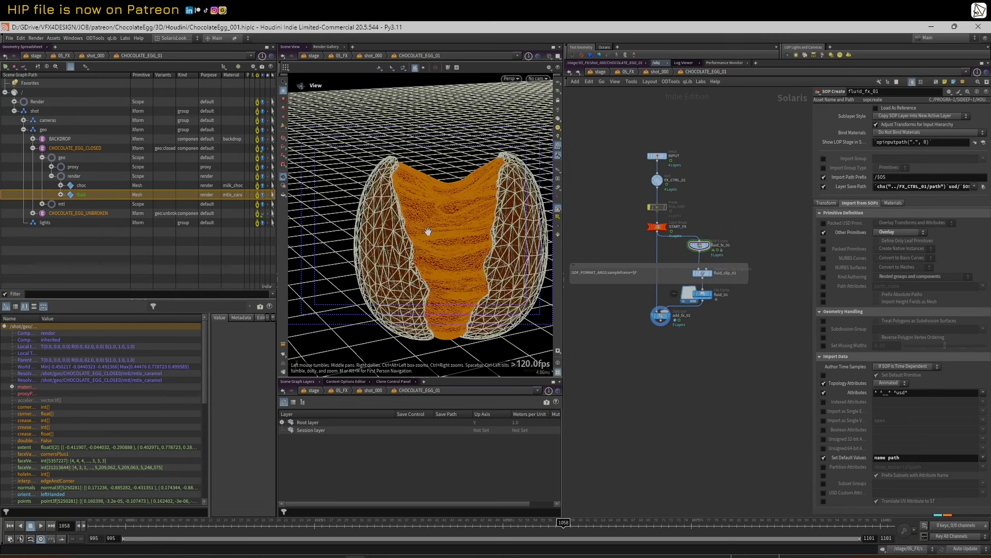
- Highlight the whole node chain from INPUT to add_fx_01, and clear the selection
scroll(688, 183, down, 3)
middle_drag(712, 148, 710, 165)
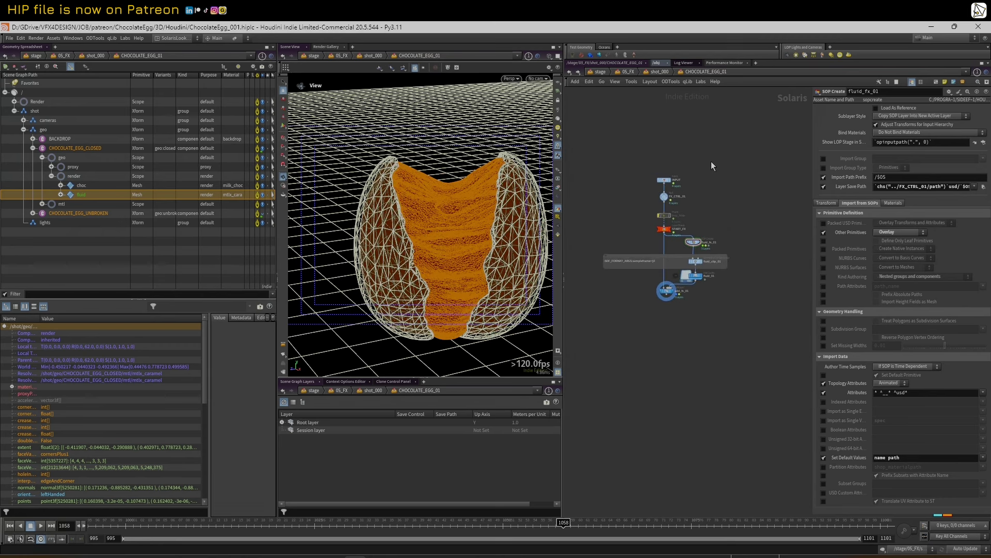
drag(620, 154, 762, 338)
click(668, 125)
drag(509, 187, 480, 221)
- Open the geometry network inside fluid_fx_01 and examine its VDB preparation nodes
scroll(752, 275, up, 2)
click(683, 237)
double_click(683, 237)
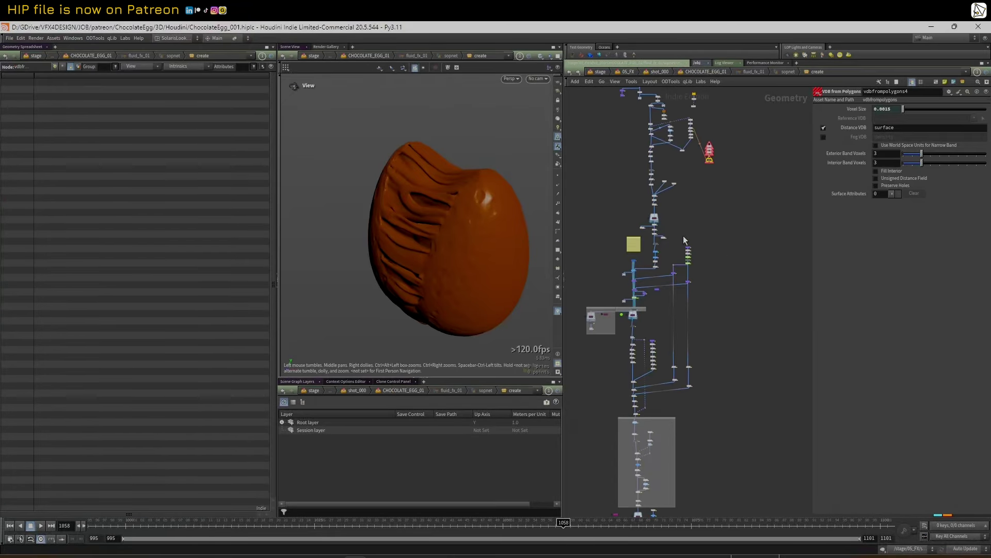
scroll(658, 170, down, 3)
middle_drag(596, 133, 625, 160)
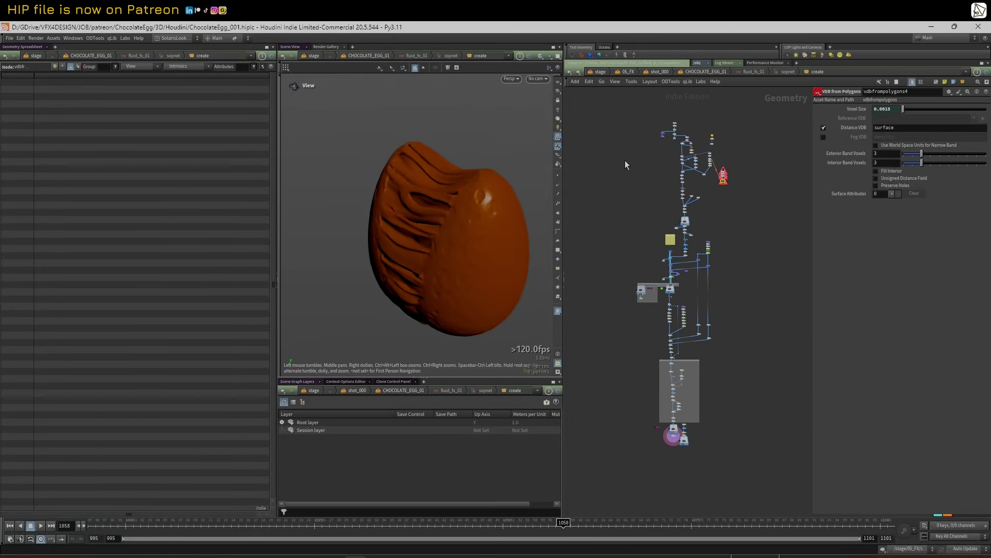
scroll(653, 162, up, 1)
scroll(653, 165, up, 2)
scroll(642, 192, up, 4)
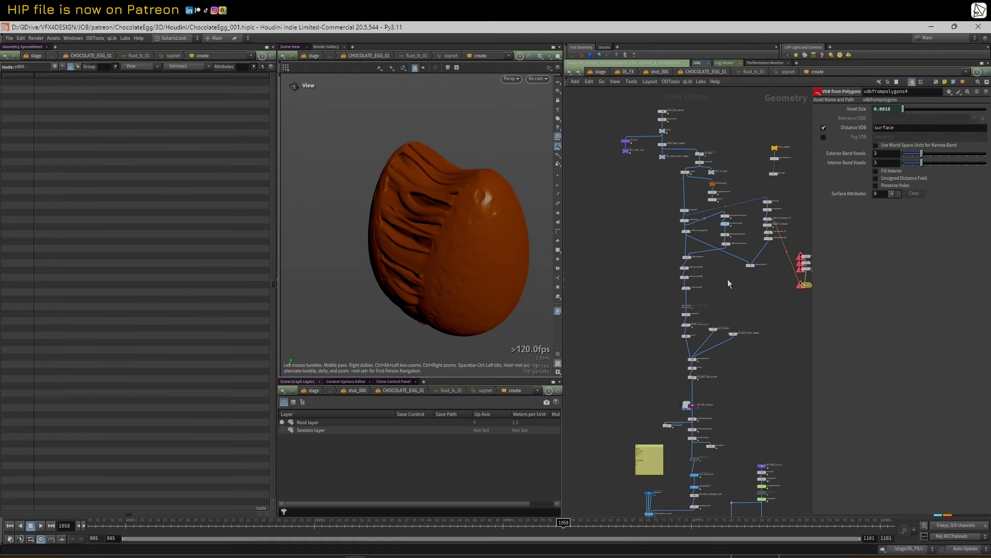
scroll(726, 295, up, 2)
scroll(721, 240, up, 2)
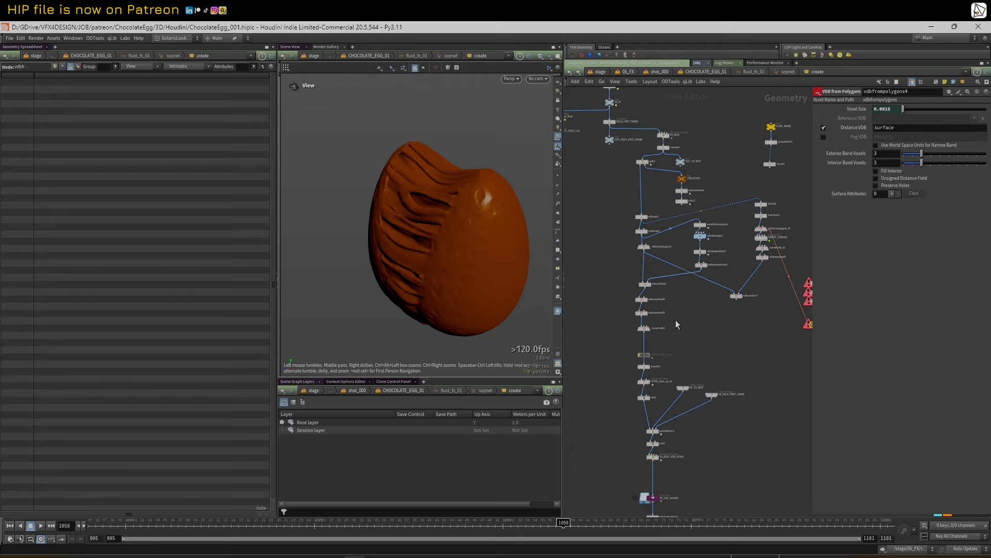
- Widen the node graph area and examine the simulation section below the VDB preparation branches
scroll(676, 324, down, 3)
scroll(642, 248, down, 2)
middle_drag(743, 323, 770, 179)
scroll(771, 179, up, 2)
drag(812, 206, 871, 209)
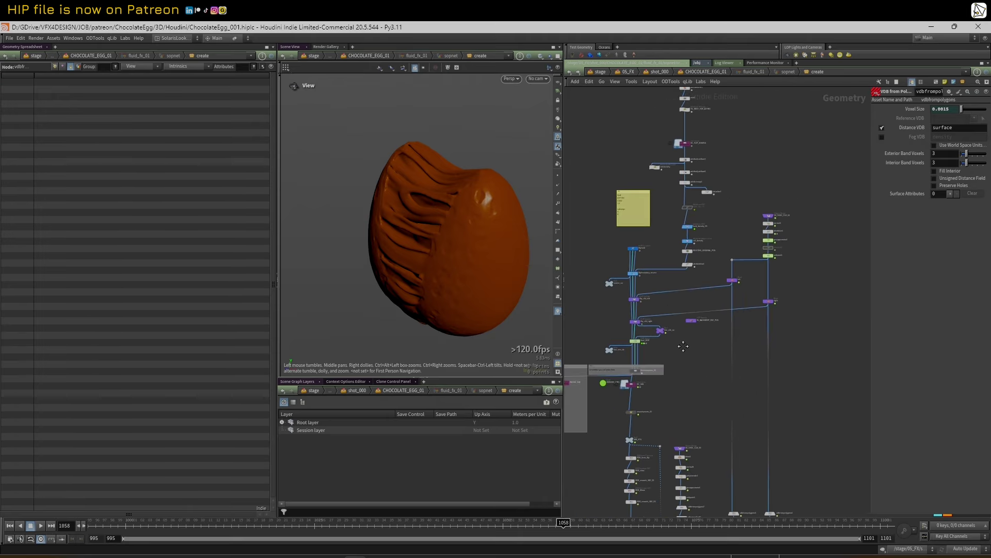
middle_drag(683, 346, 707, 294)
scroll(706, 294, up, 1)
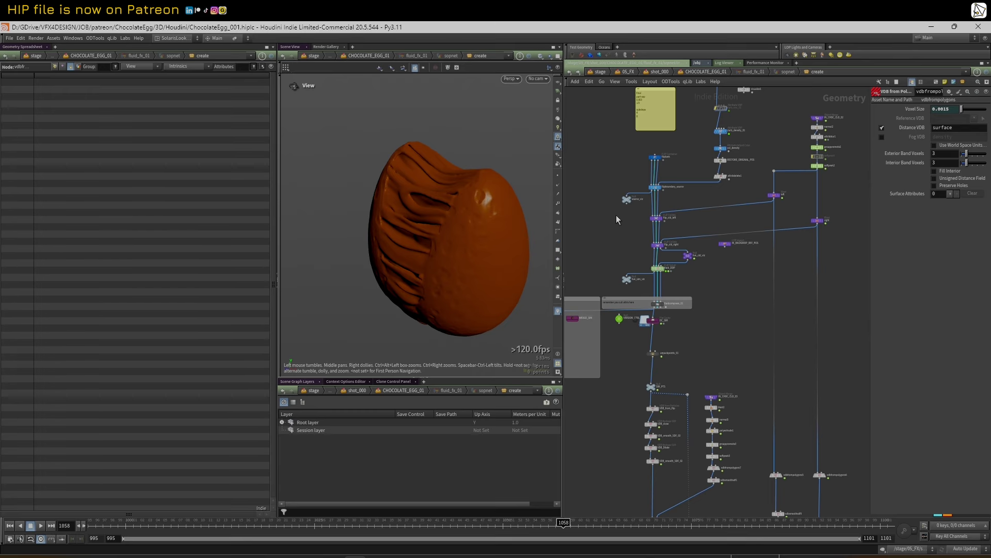
middle_drag(616, 220, 682, 278)
scroll(683, 278, up, 1)
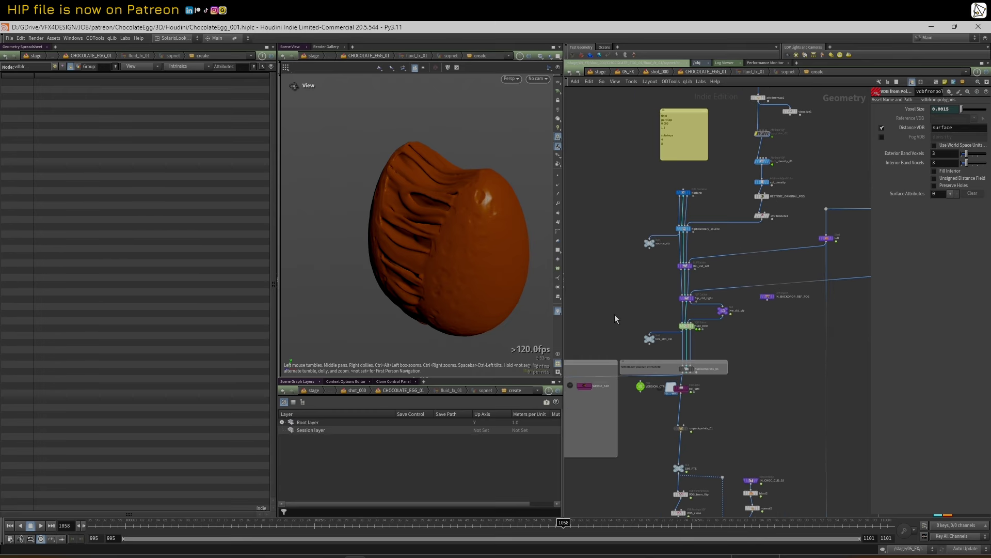
middle_drag(614, 319, 666, 266)
- Return to the CHOCOLATE_EGG_01 network, scrub to frame 1079, and display the fluid_fx_01 stage
key(u)
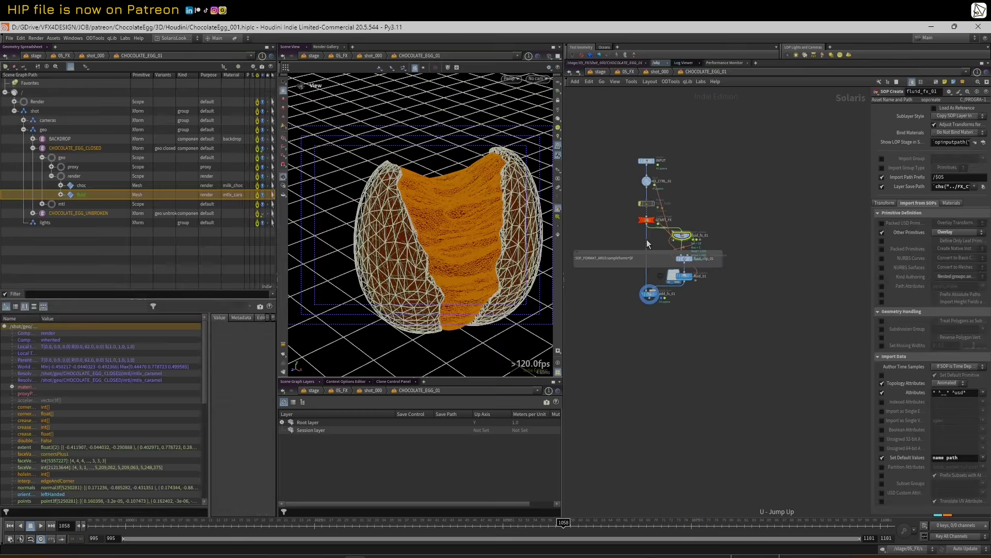
mouse_move(554, 524)
mouse_down()
mouse_move(309, 521)
mouse_move(710, 498)
mouse_up()
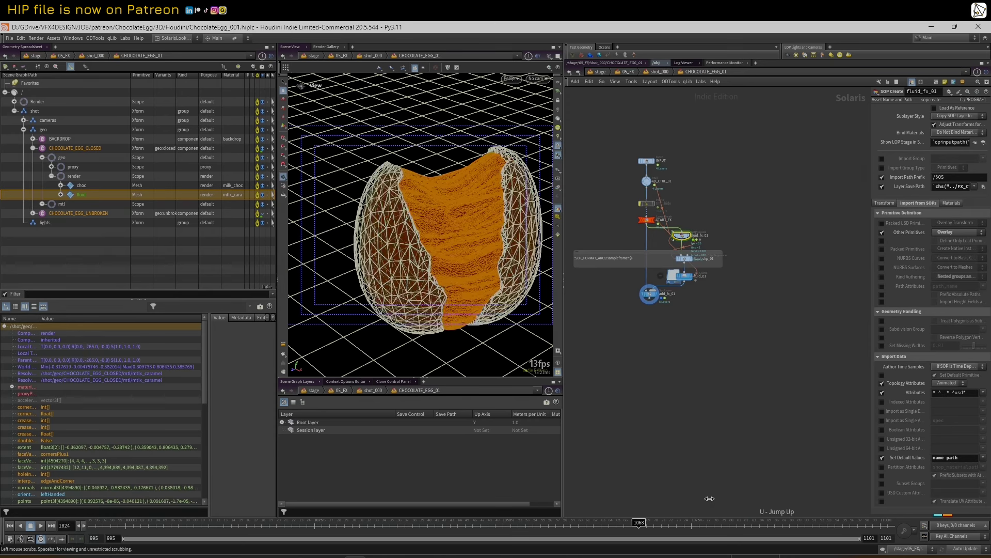
double_click(687, 239)
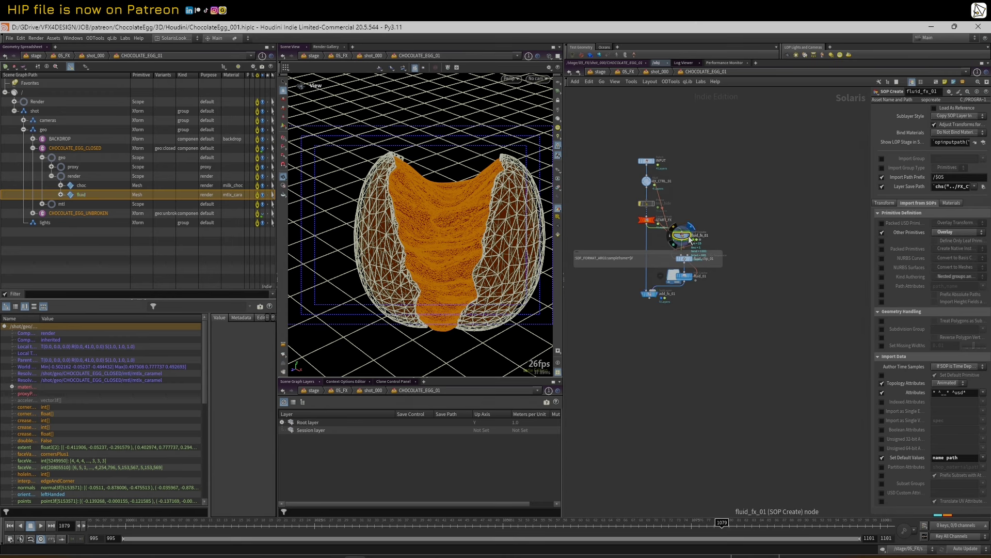
scroll(651, 175, up, 3)
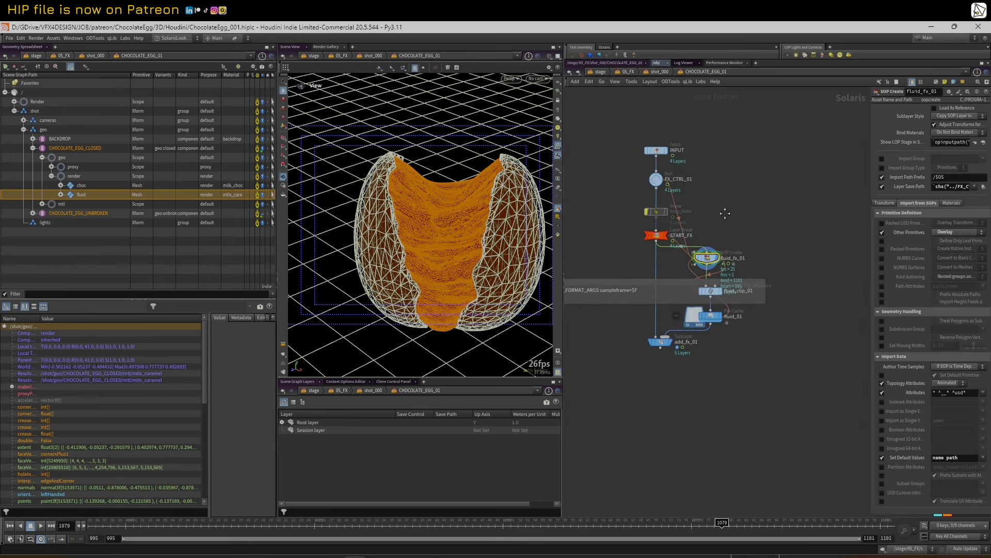
drag(486, 155, 471, 211)
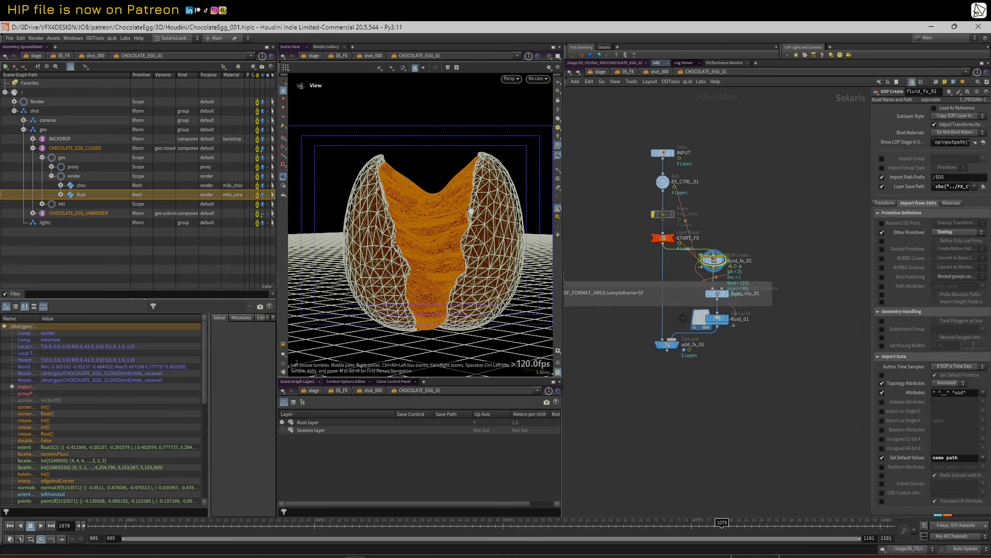
- Compare the displayed stage at START_FX with add_fx_01, and show the add_fx_01 sublayer's parameters
click(673, 238)
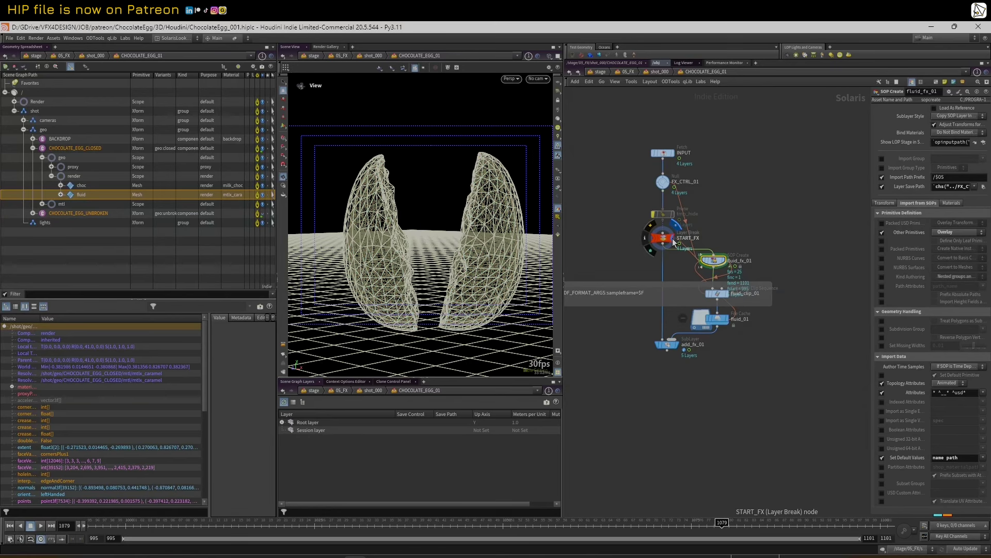
click(677, 345)
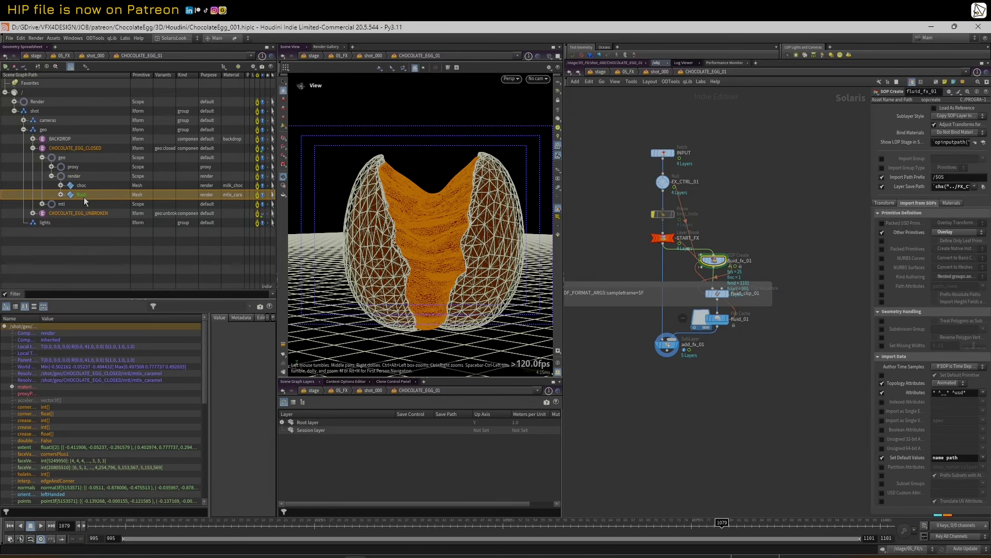
click(671, 239)
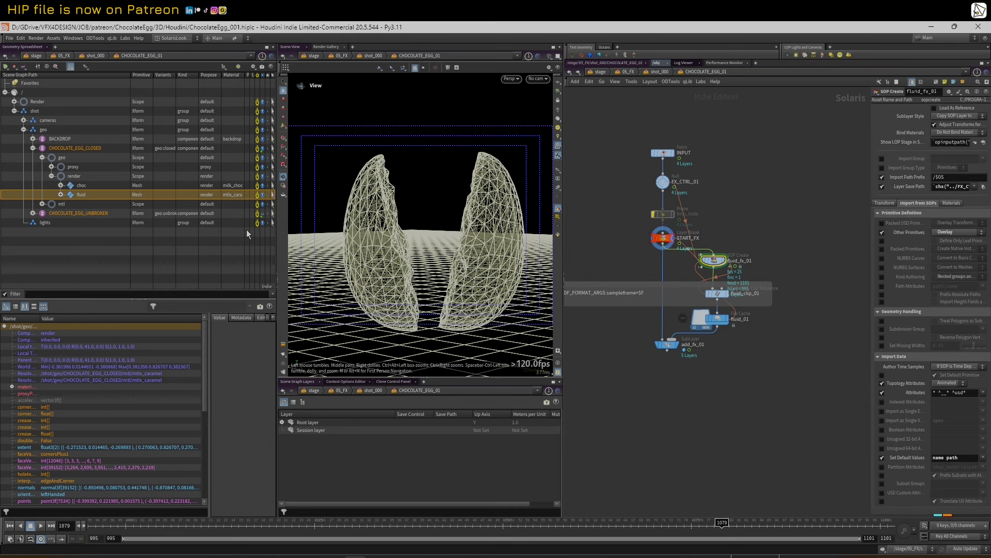
click(677, 346)
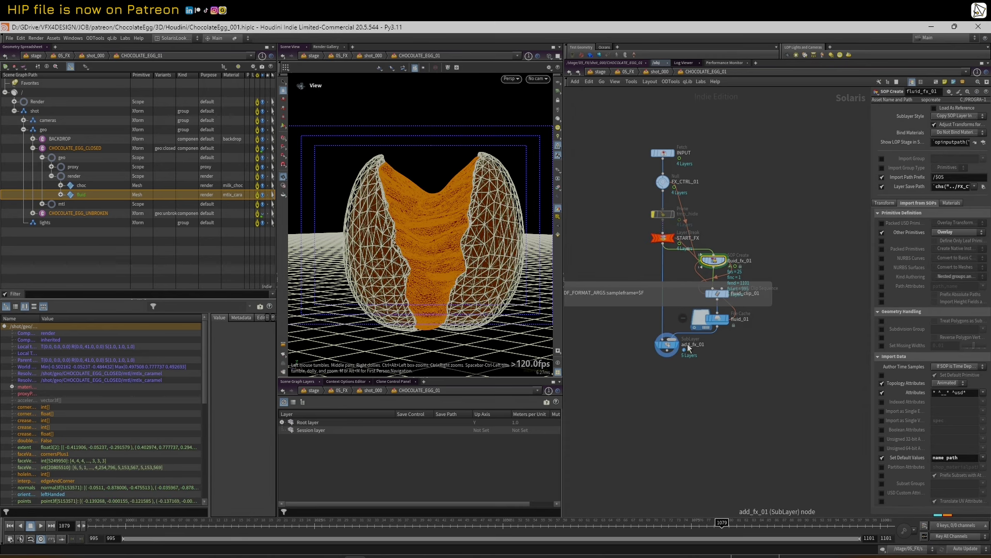
click(671, 345)
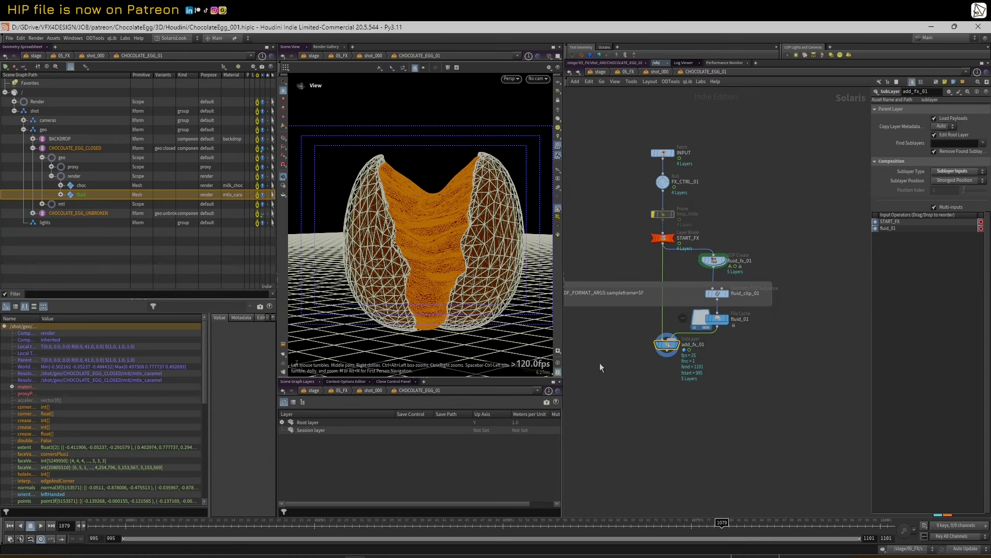
- Go up to the 05_FX network, and compare the IMPORT stage with the FX_shot_000 sublayer
key(u)
key(u)
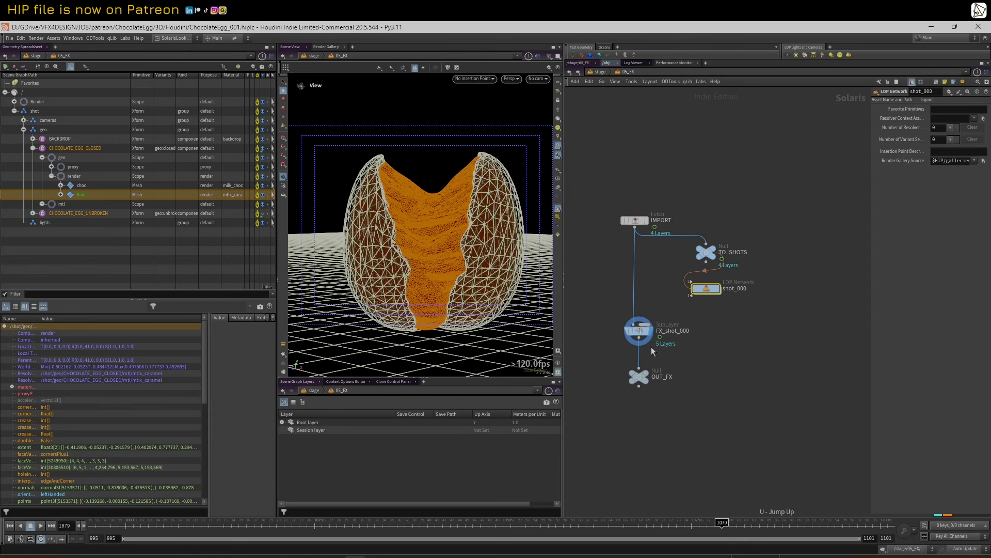
click(646, 223)
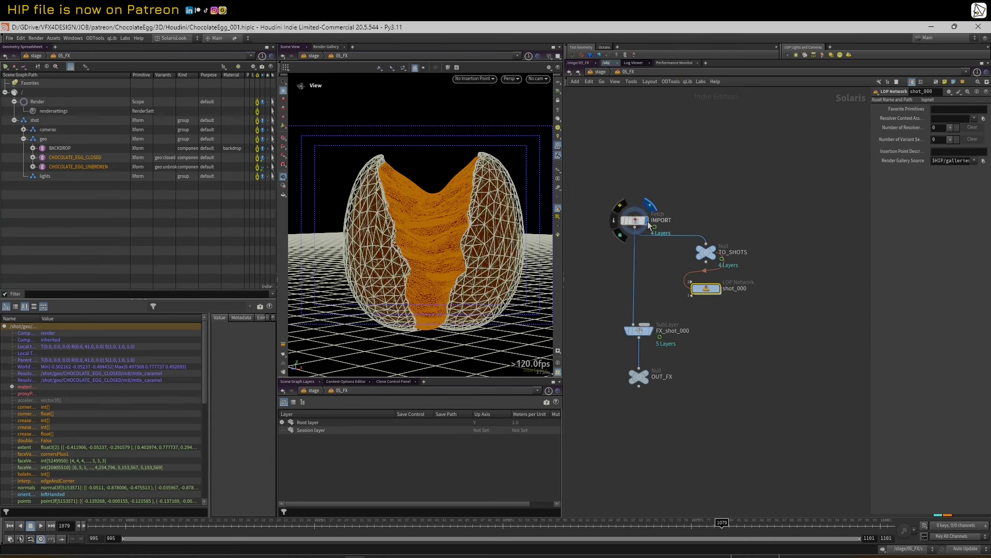
click(644, 334)
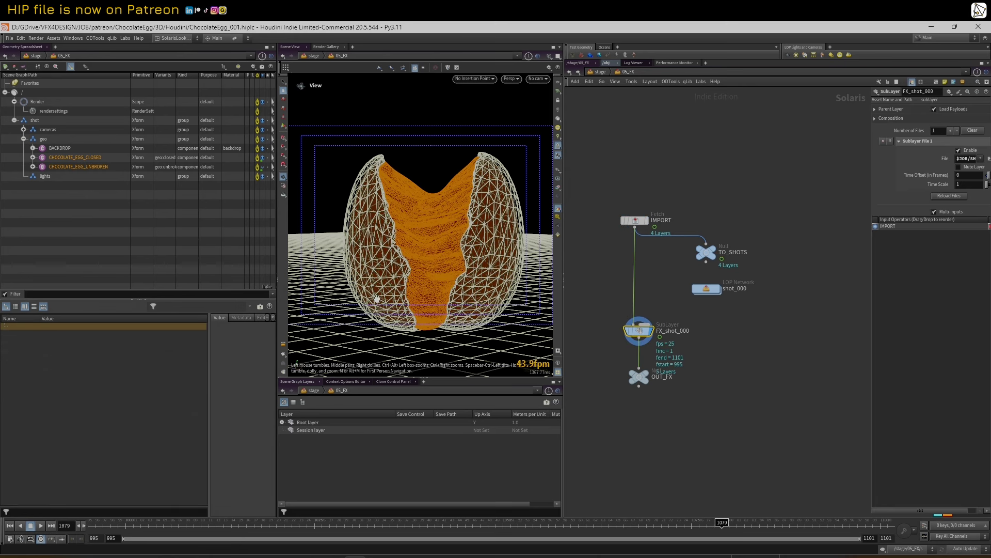
- Expand CHOCOLATE_EGG_CLOSED and CHOCOLATE_EGG_UNBROKEN in the scene graph down to their choc and fluid render meshes
click(33, 167)
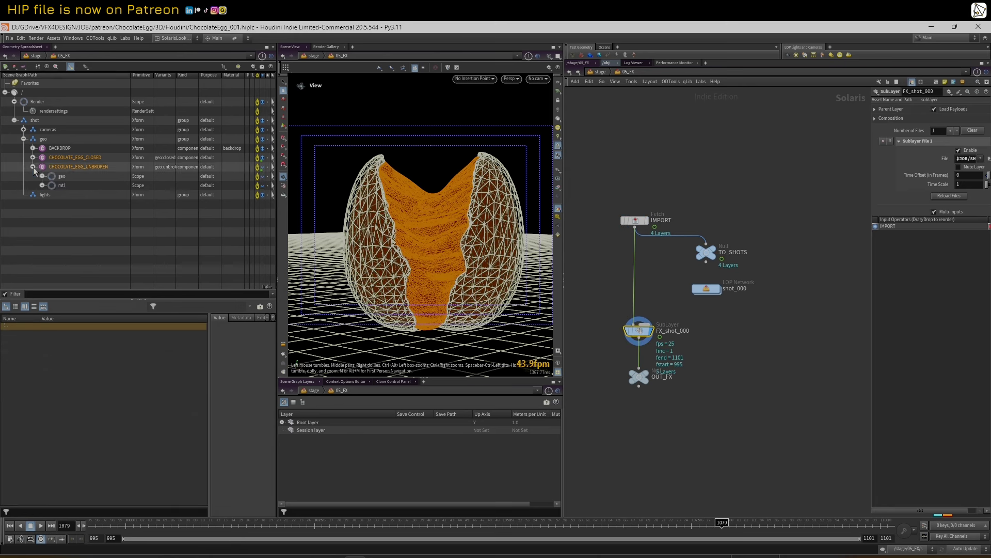
click(32, 147)
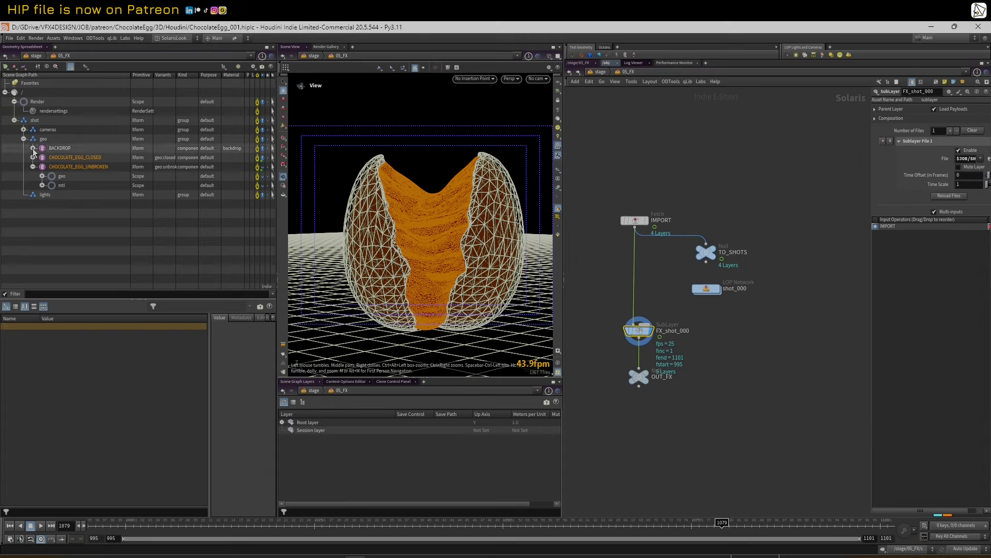
click(33, 148)
click(33, 157)
click(43, 194)
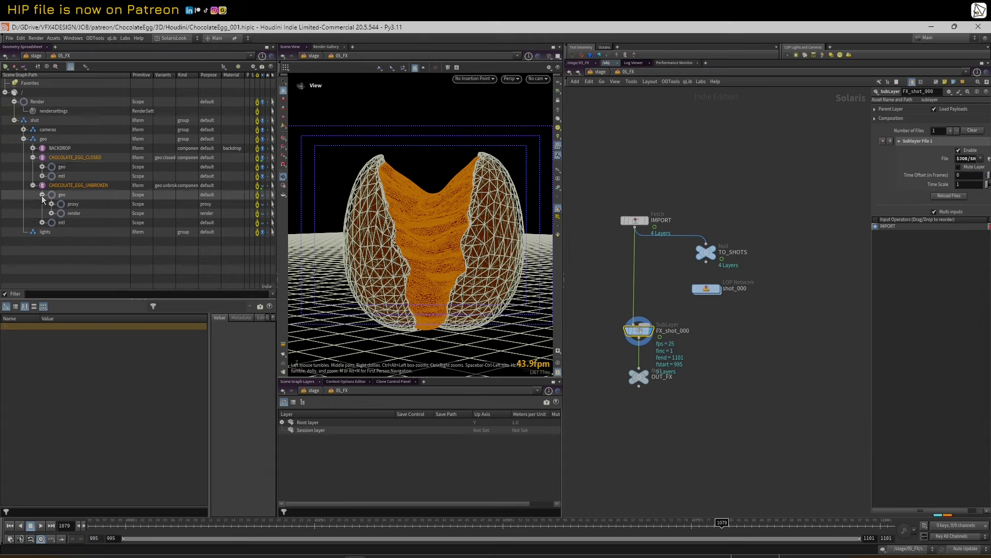
click(43, 167)
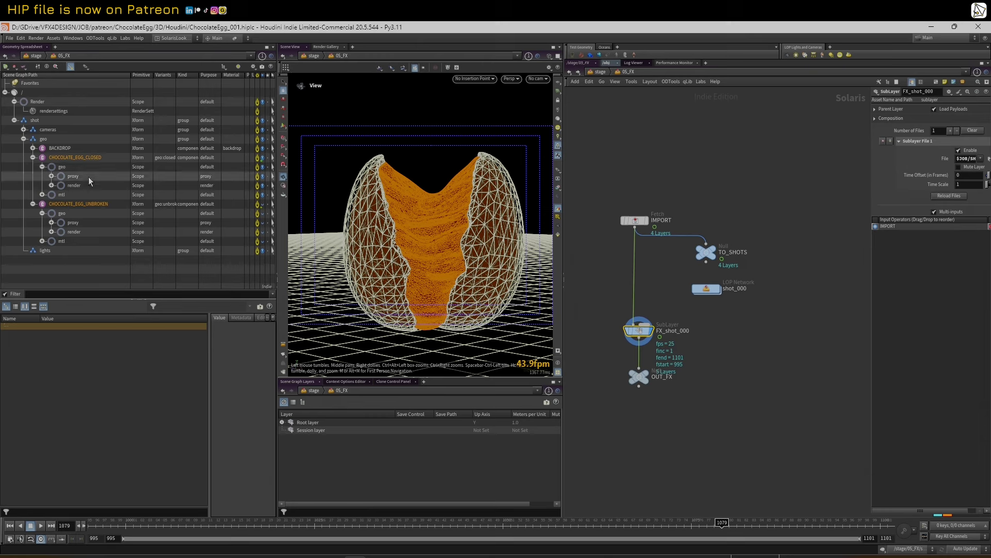
click(51, 185)
click(51, 250)
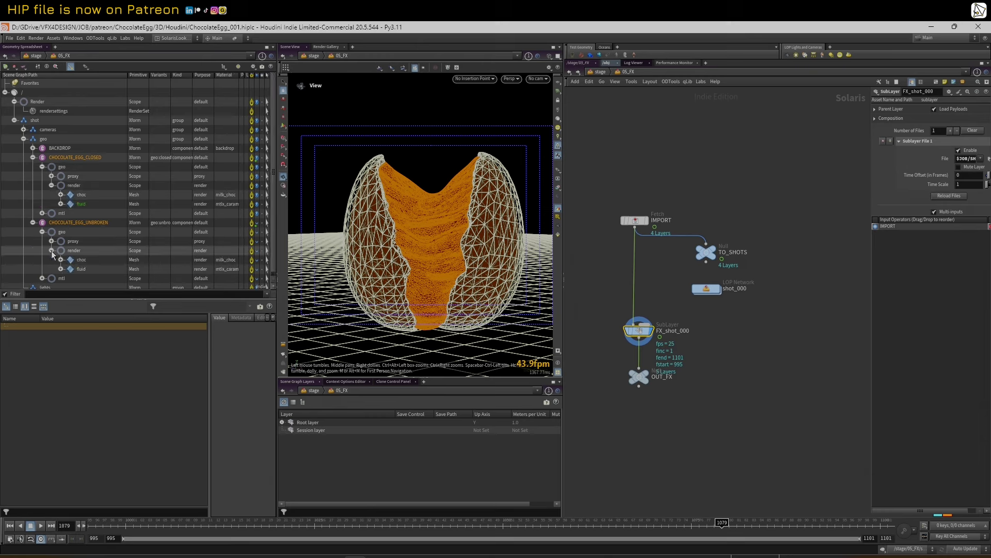
scroll(106, 175, down, 1)
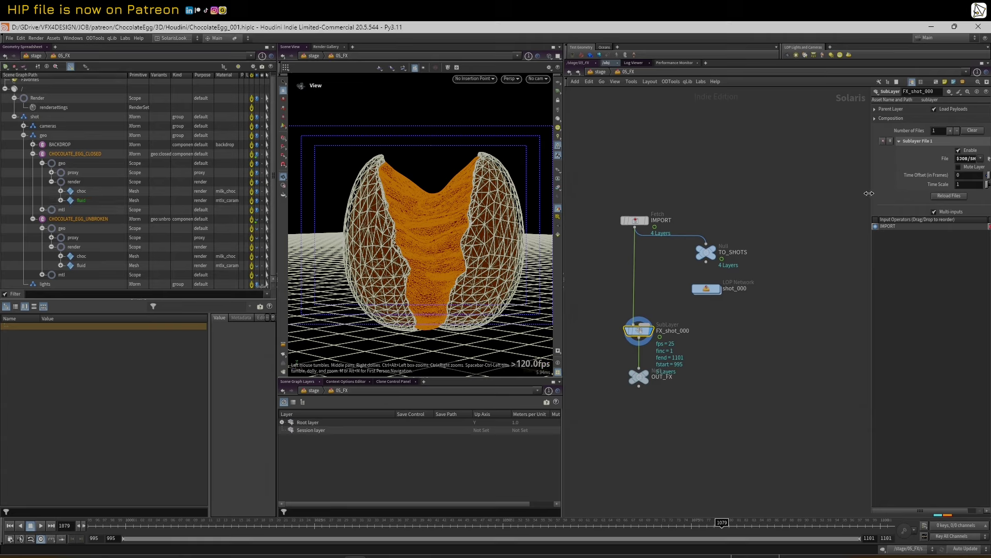
- Scrub the timeline to frame 1054 and look at the egg through the shot camera CAM_020
drag(869, 193, 799, 193)
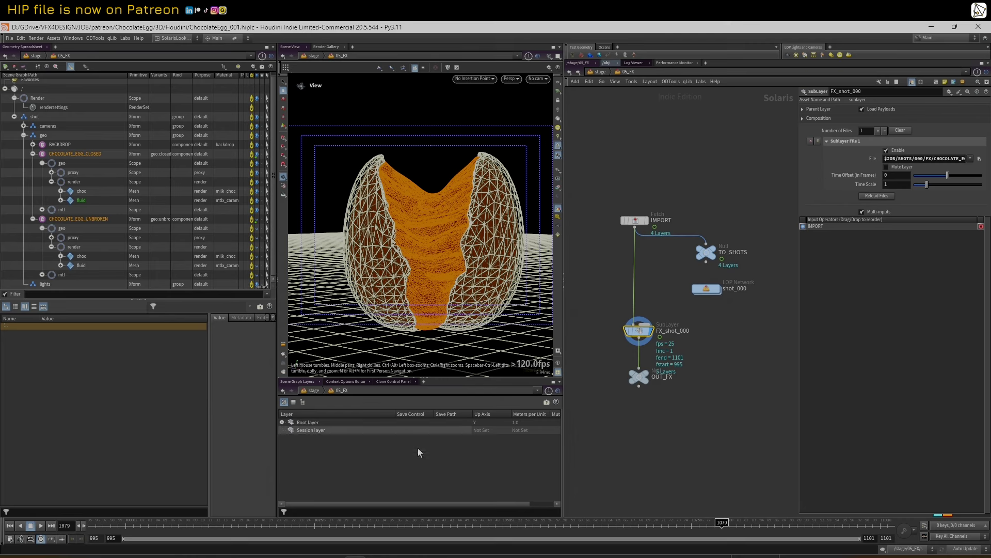
drag(380, 522, 533, 521)
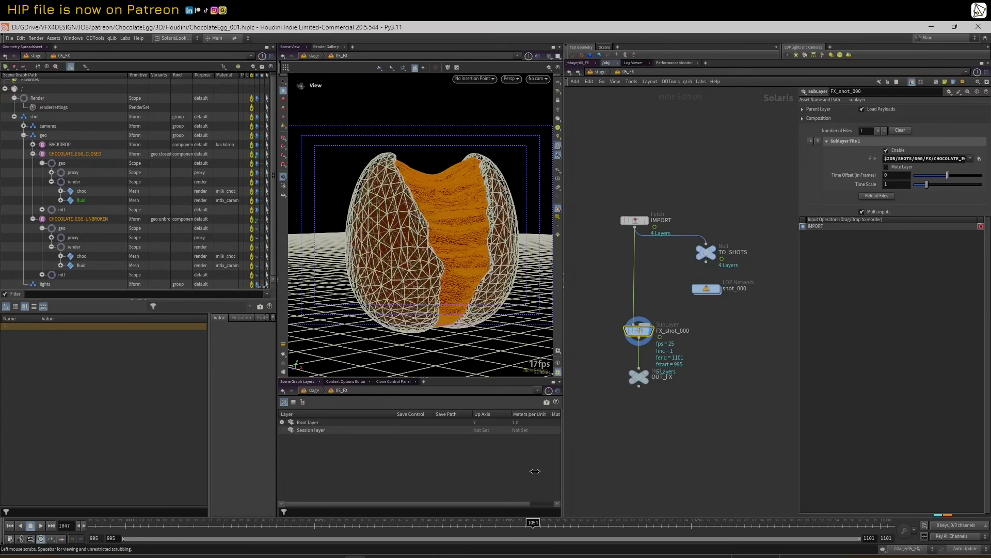
click(538, 78)
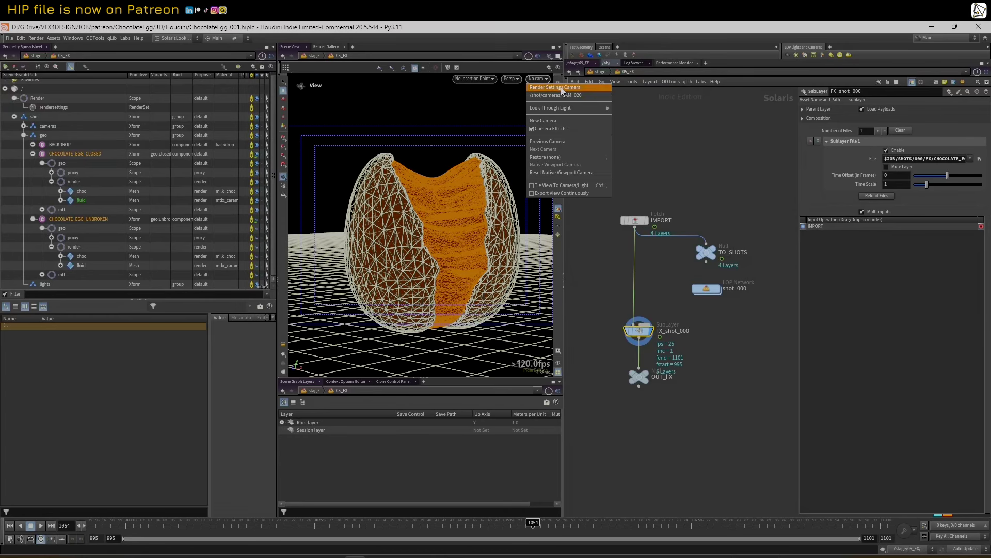
click(560, 95)
scroll(671, 172, down, 2)
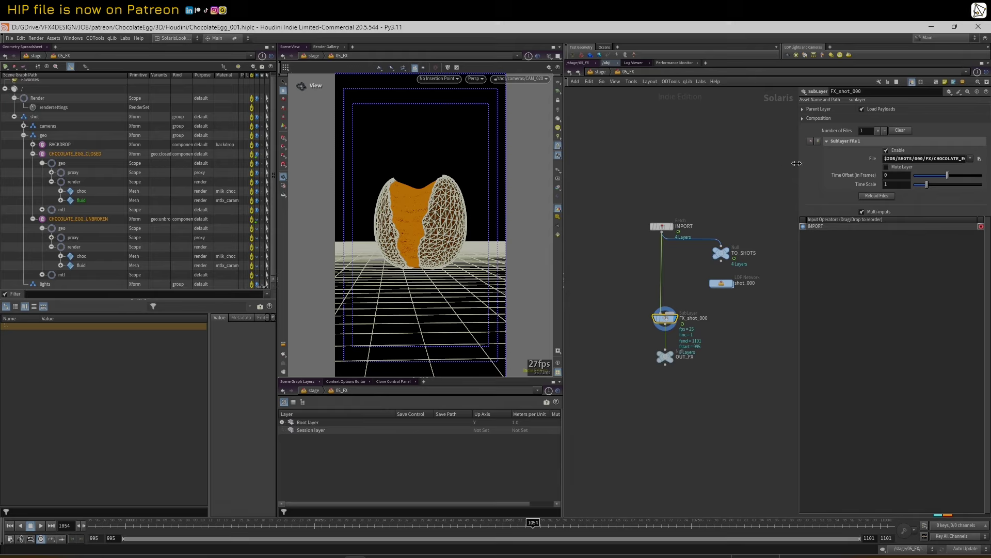
- Widen the node view of the 05_FX network and show the IMPORT fetch node's LOP path
drag(796, 163, 816, 163)
middle_drag(727, 155, 706, 159)
click(628, 72)
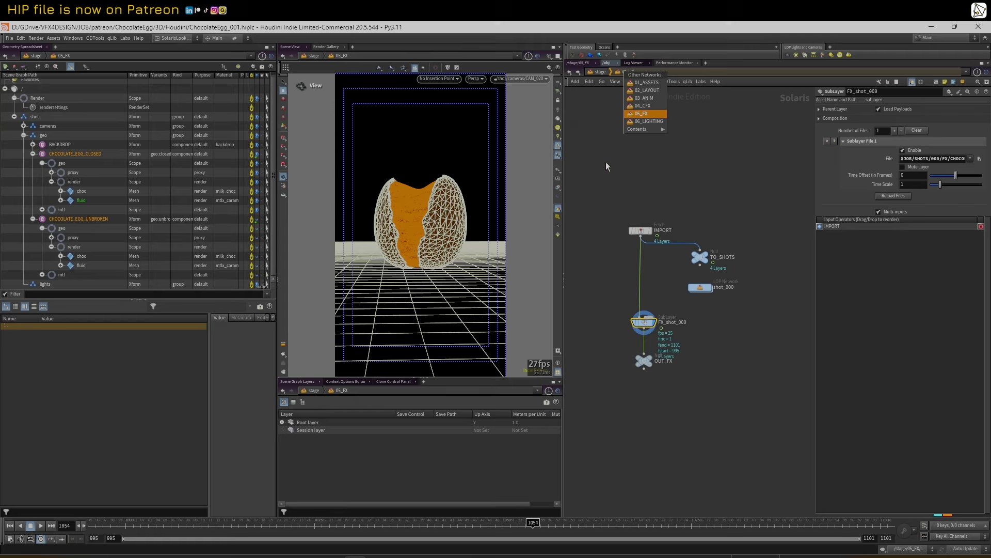
click(721, 166)
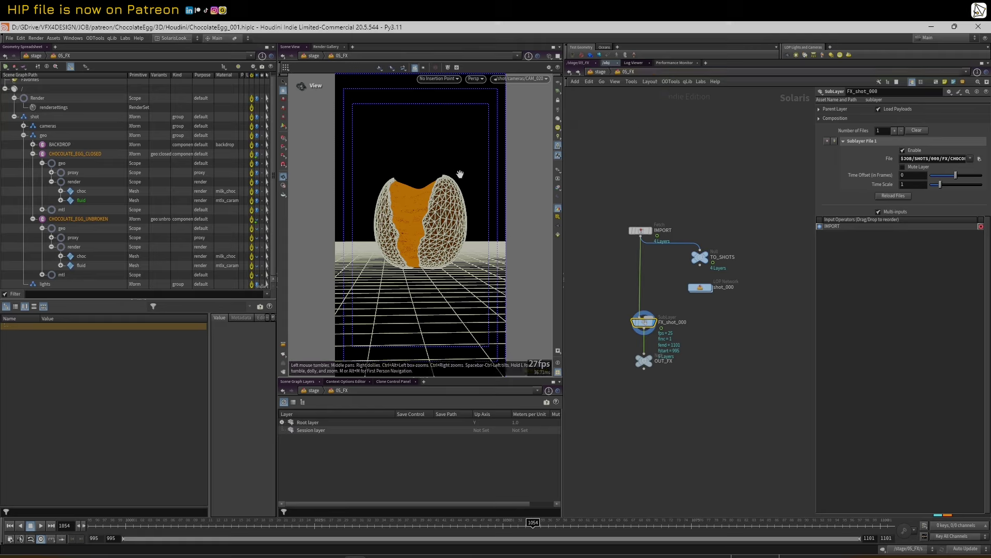
drag(608, 118, 696, 224)
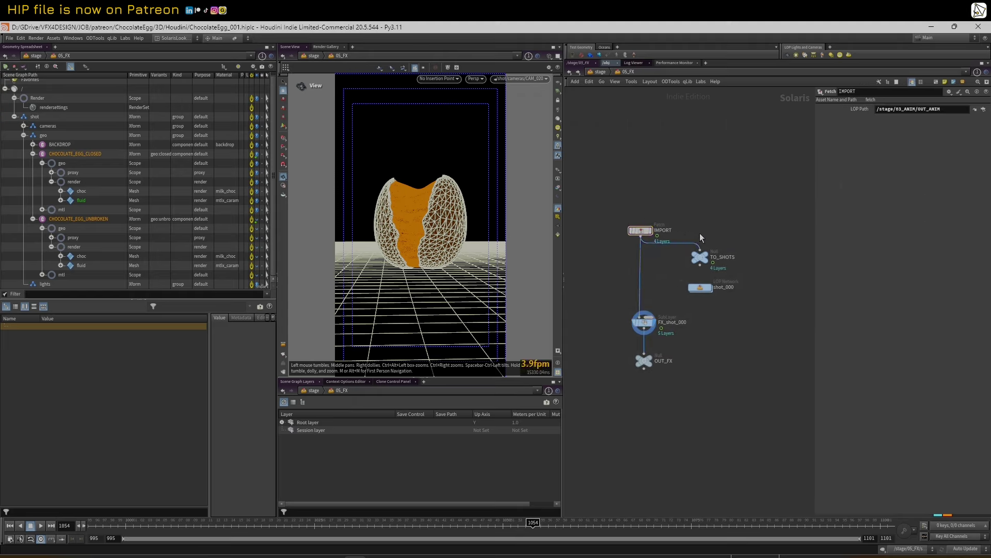
- Inspect fluid_fx_01's import settings in the CHOCOLATE_EGG_01 network of shot_000, and display the add_fx_01 stage
double_click(705, 285)
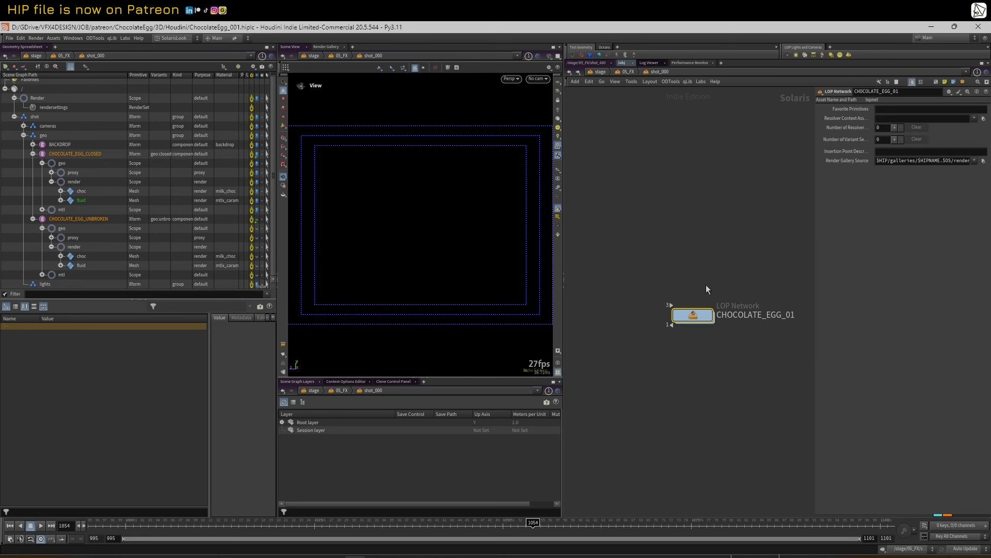
double_click(694, 313)
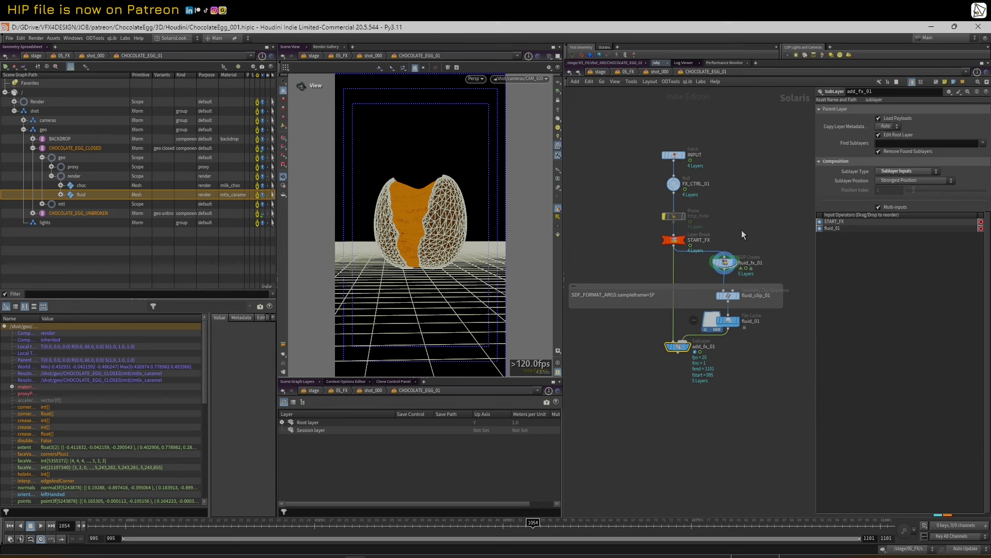
click(724, 262)
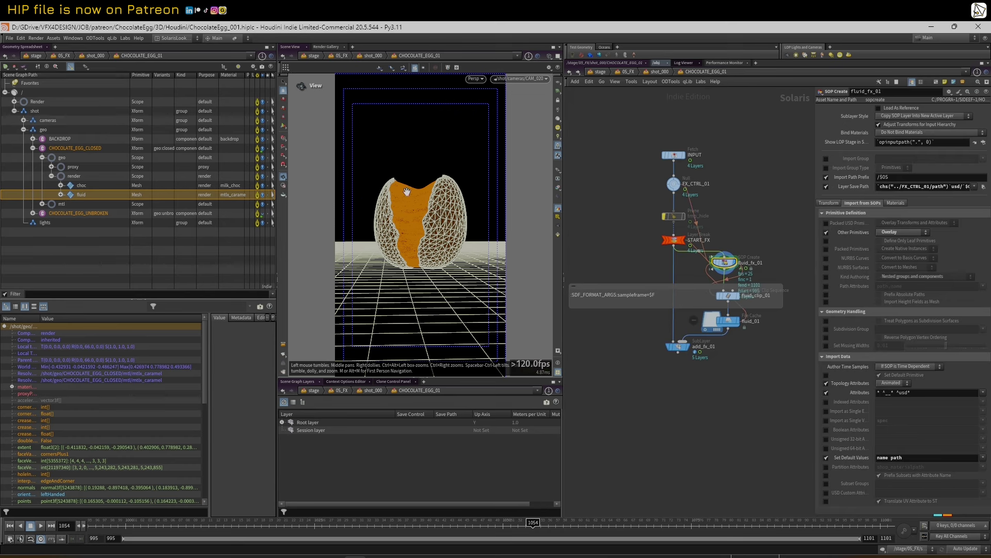
middle_drag(742, 215, 729, 218)
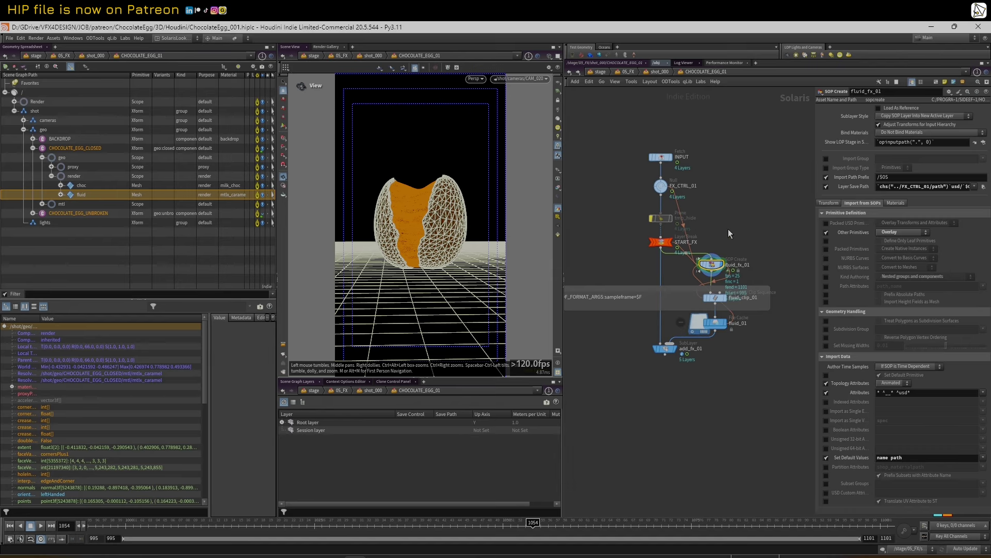
click(668, 348)
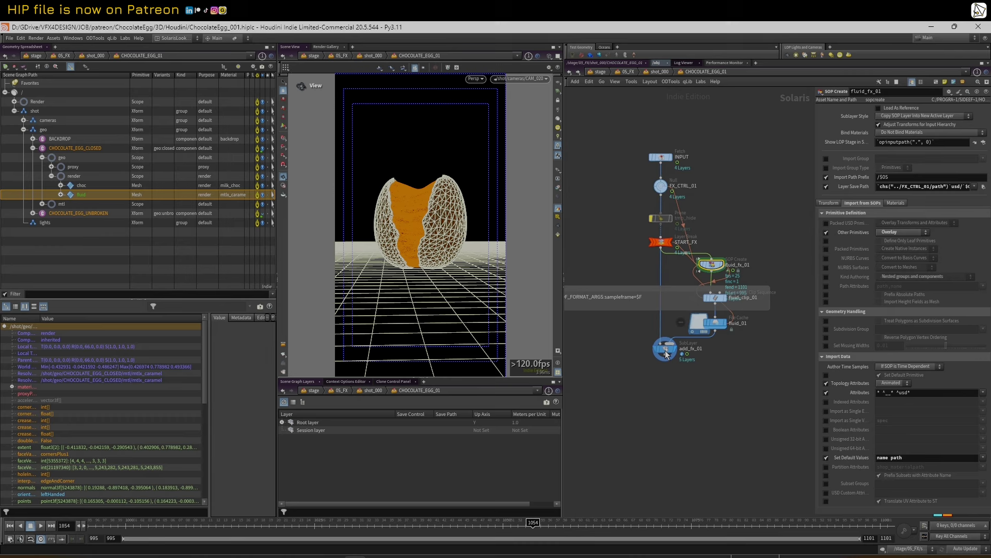
- Return to the top stage level and select the 06_LIGHTING network
key(u)
key(u)
key(u)
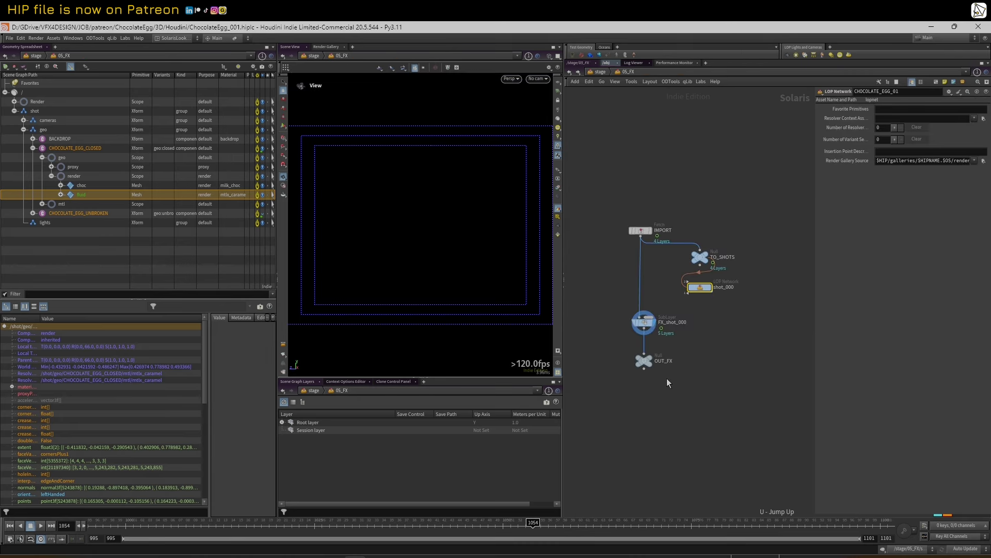
middle_drag(712, 347, 637, 345)
right_drag(639, 347, 704, 416)
click(691, 362)
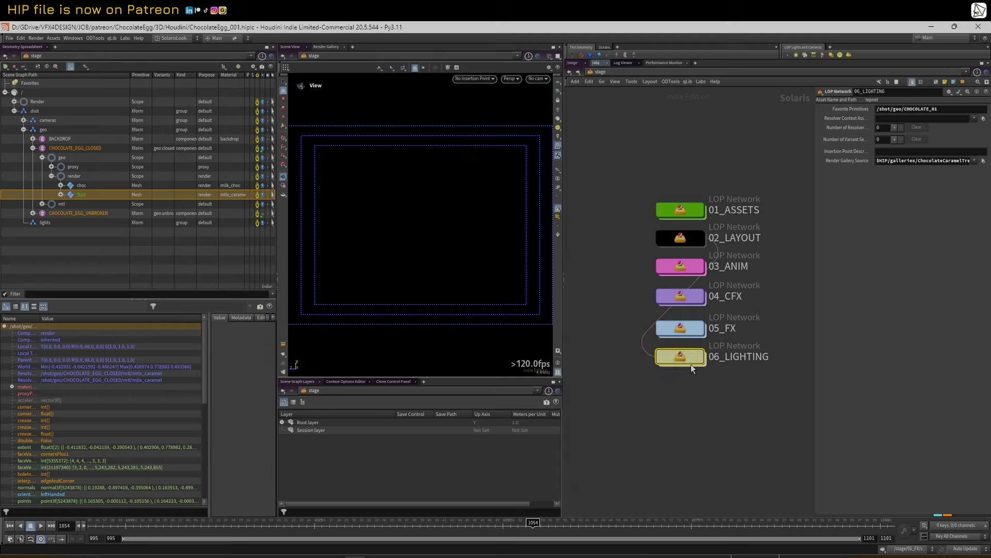
middle_drag(728, 396, 701, 386)
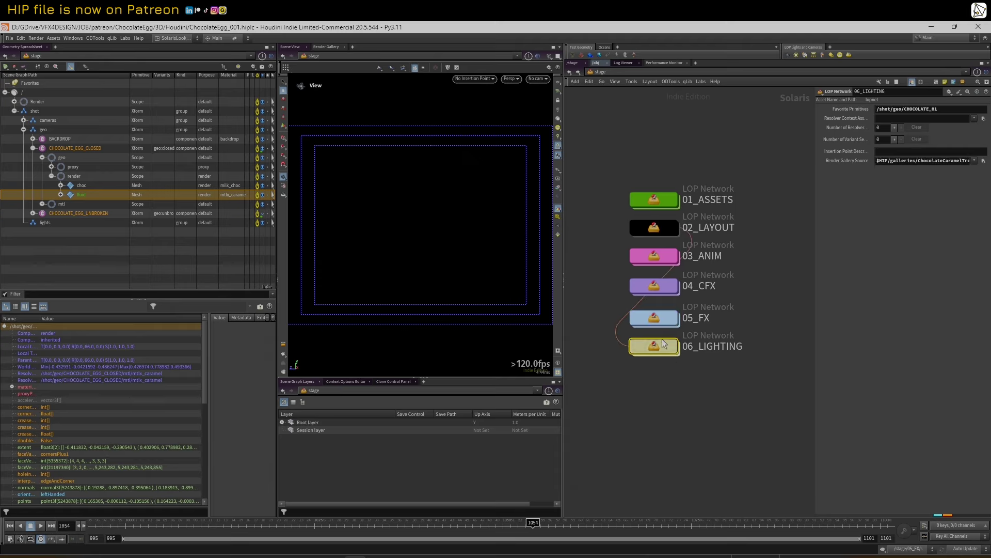